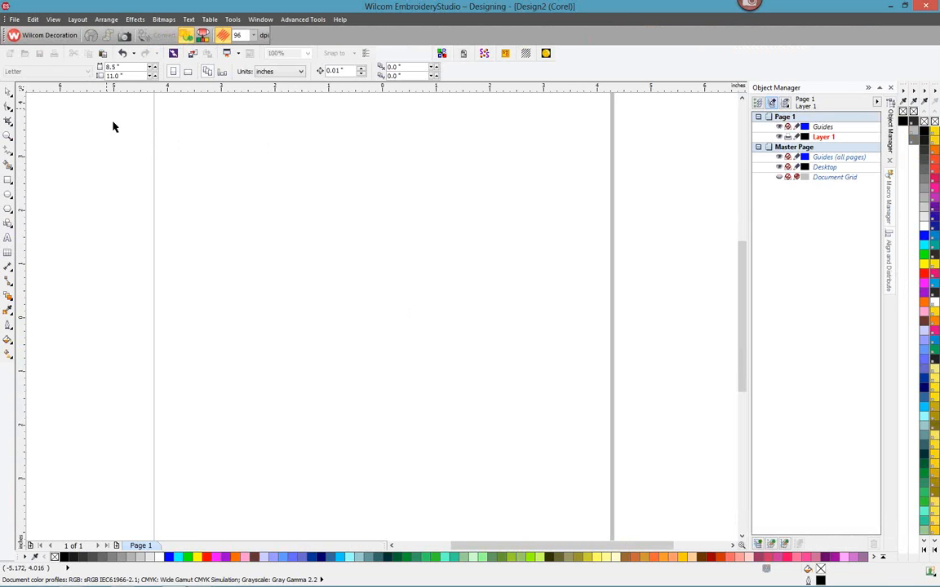
Change the page orientation to landscape
{"action": "scroll", "coordinate": [143, 152], "scroll_direction": "down", "scroll_amount": 1}
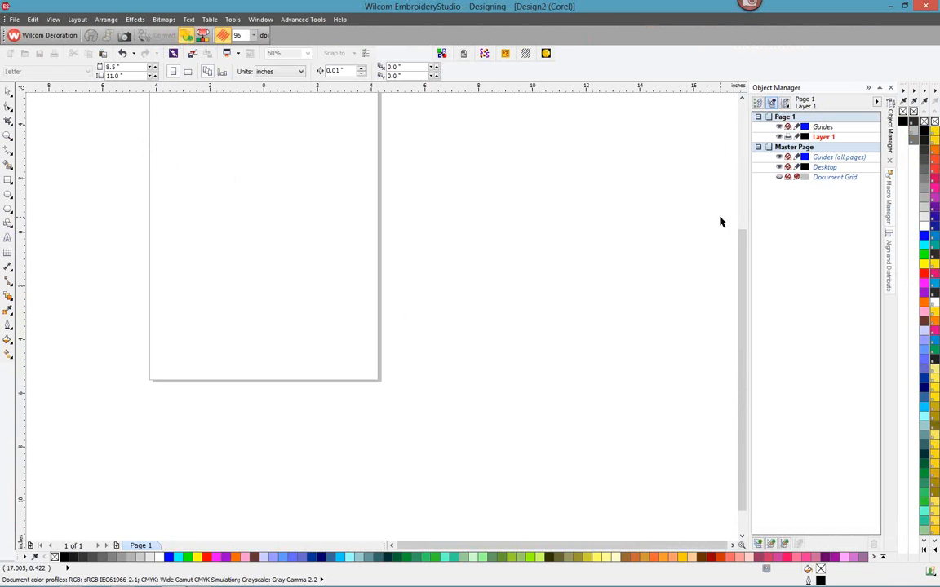
{"action": "left_click_drag", "start_coordinate": [742, 372], "coordinate": [742, 322]}
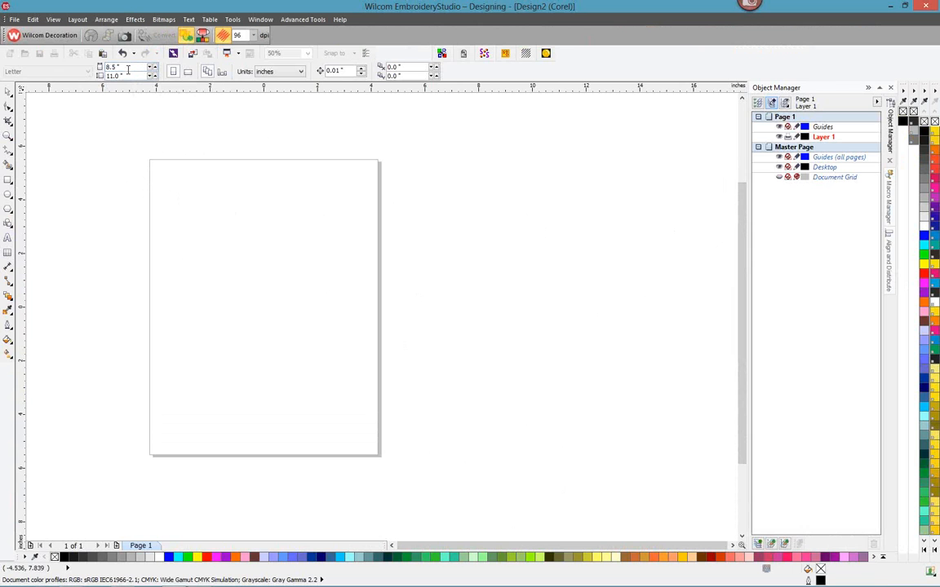
{"action": "left_click", "coordinate": [173, 71]}
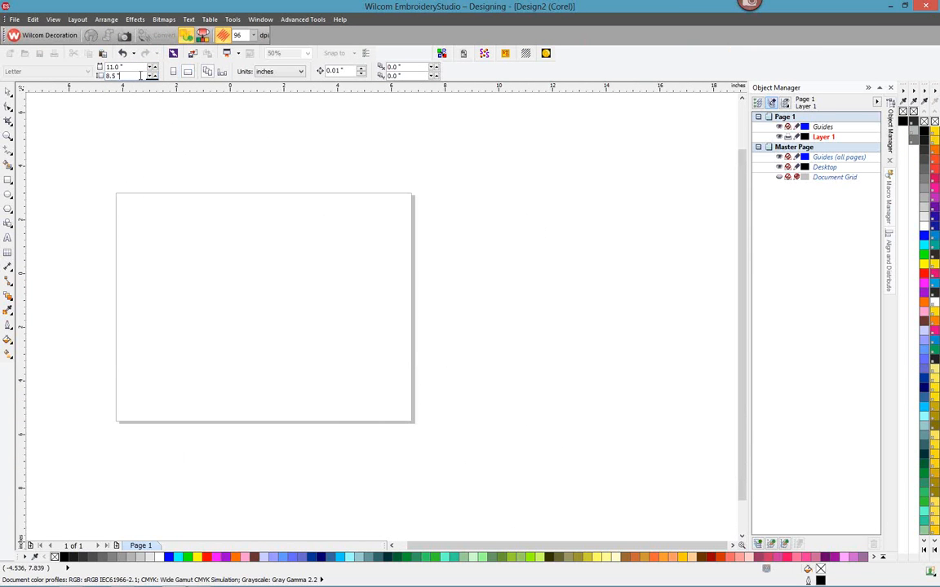
Set the page width and height to 5 inches each
{"action": "left_click", "coordinate": [140, 65]}
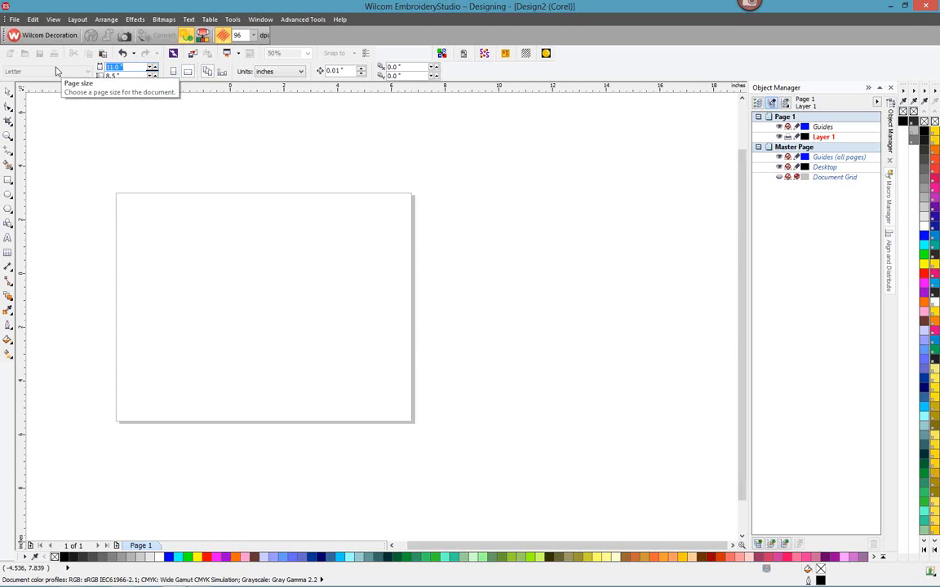
{"action": "type", "text": "5"}
{"action": "key", "text": "Tab"}
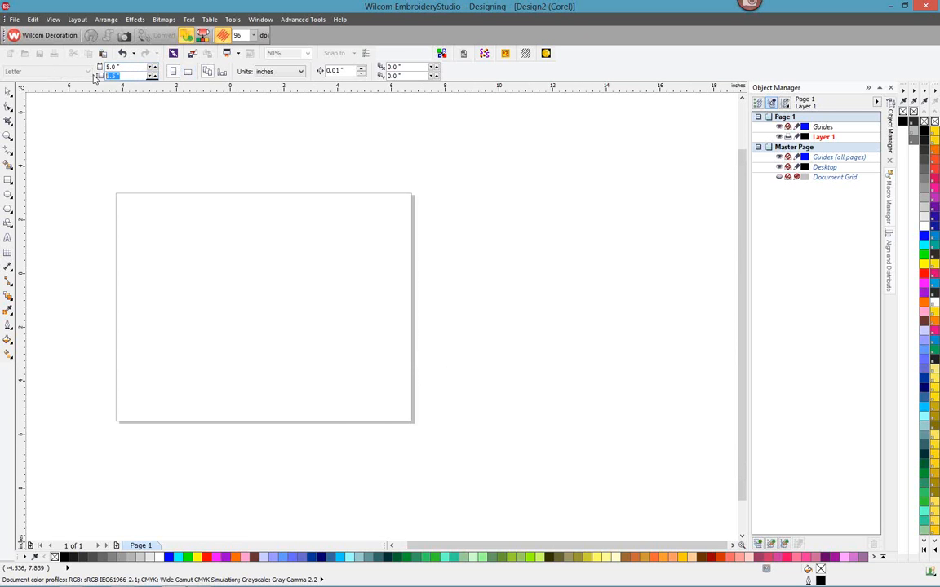
{"action": "type", "text": "5"}
{"action": "key", "text": "Return"}
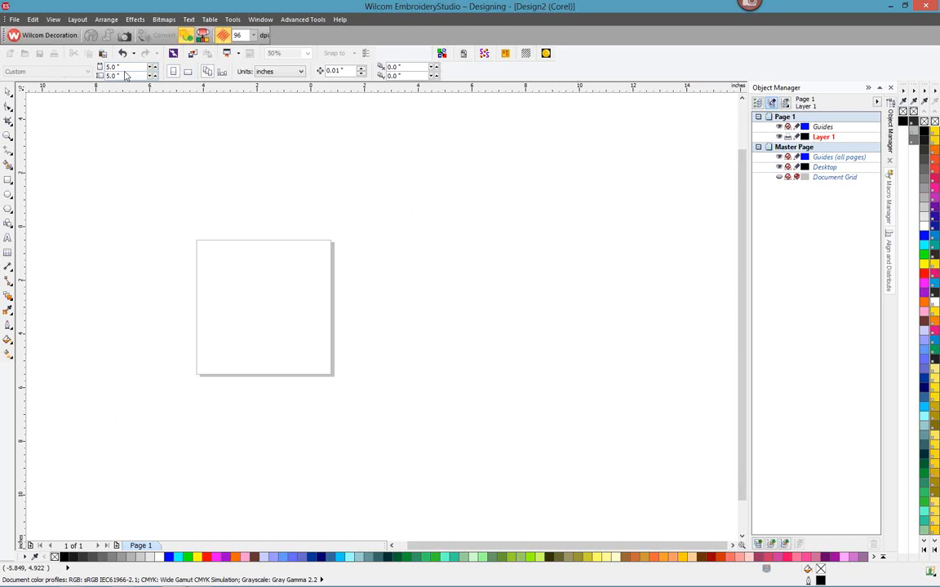
Set the page dimensions to 8 inches wide and 11 inches high
{"action": "left_click_drag", "start_coordinate": [126, 69], "coordinate": [78, 72]}
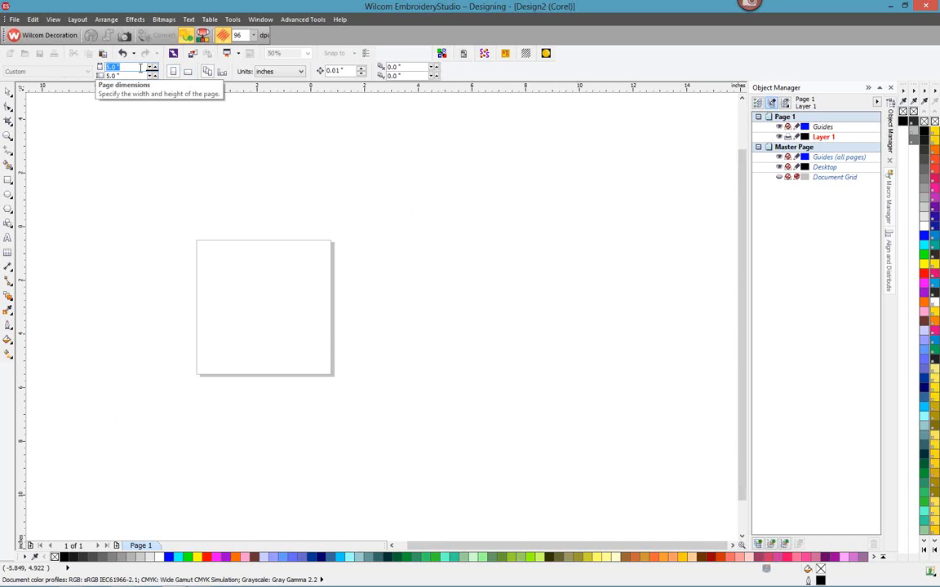
{"action": "type", "text": "8"}
{"action": "left_click_drag", "start_coordinate": [122, 76], "coordinate": [95, 75]}
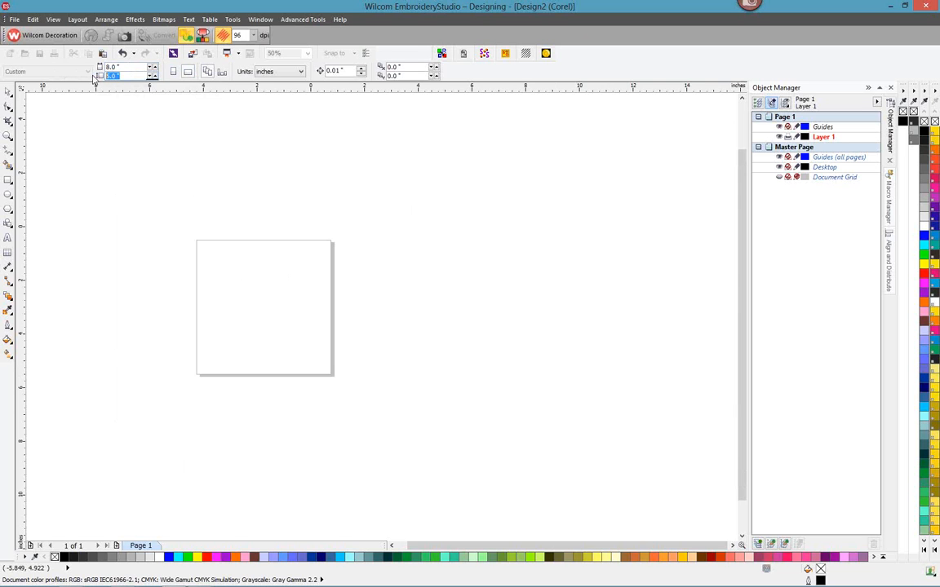
{"action": "type", "text": "11"}
{"action": "key", "text": "Return"}
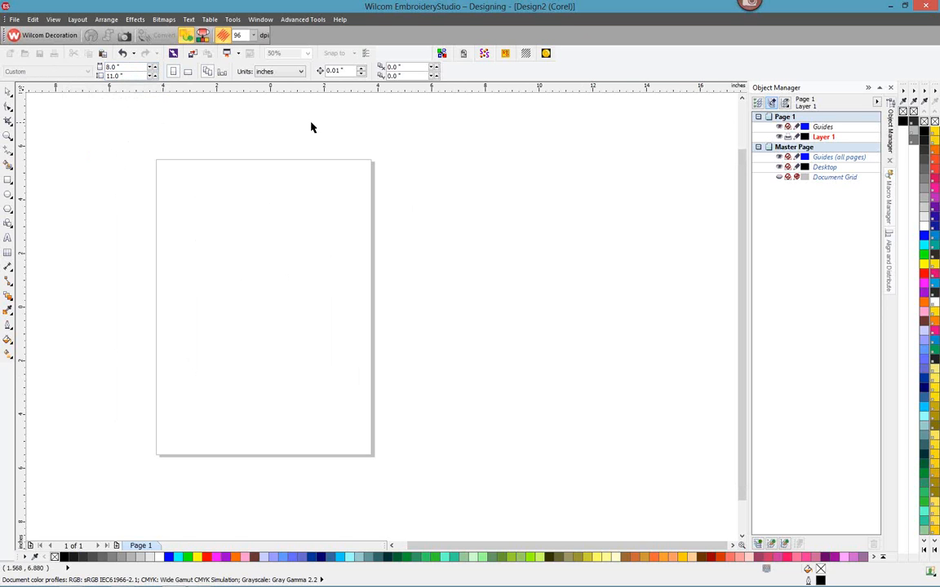
Review the available measurement units and the settings offered by the Zoom, Smart Fill, Rectangle and Ellipse tools
{"action": "left_click", "coordinate": [302, 72]}
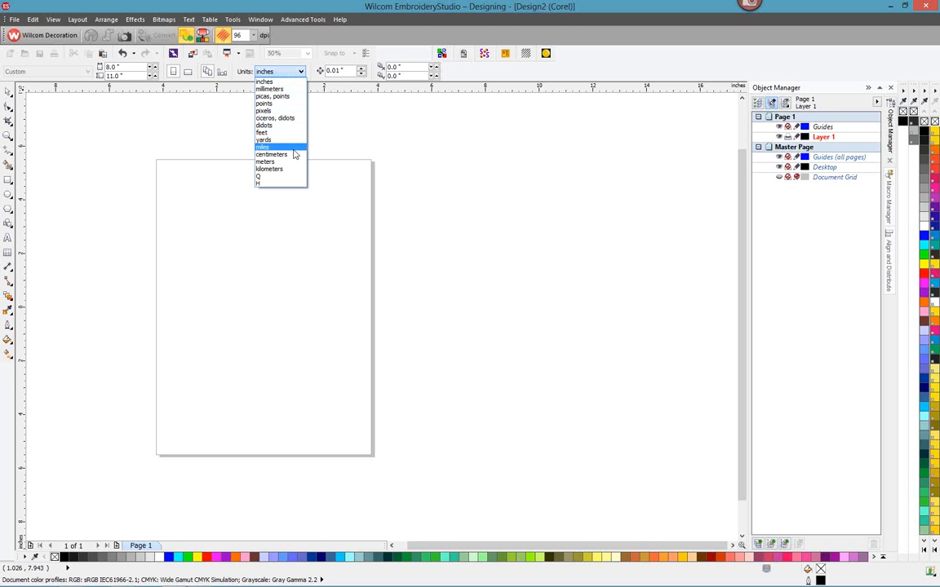
{"action": "left_click", "coordinate": [343, 140]}
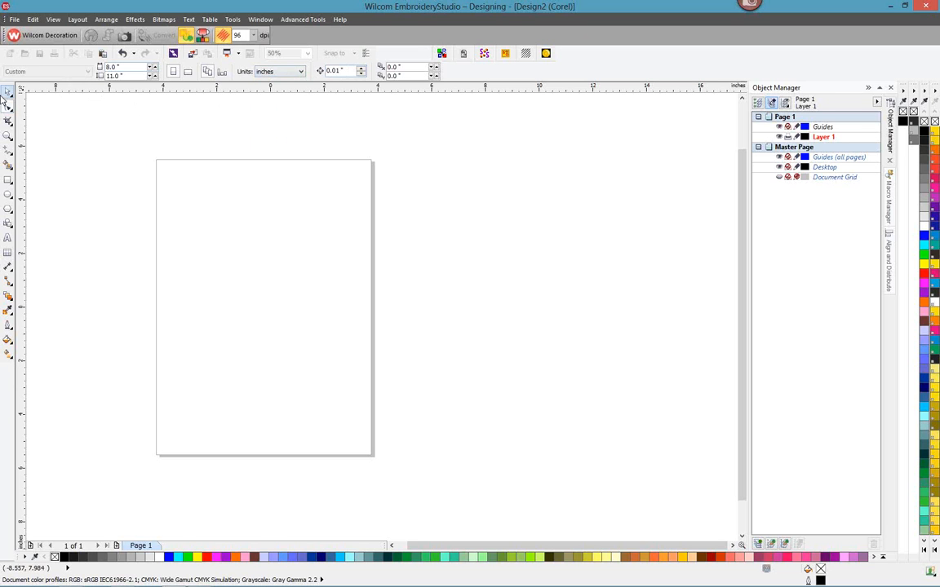
{"action": "left_click", "coordinate": [7, 134]}
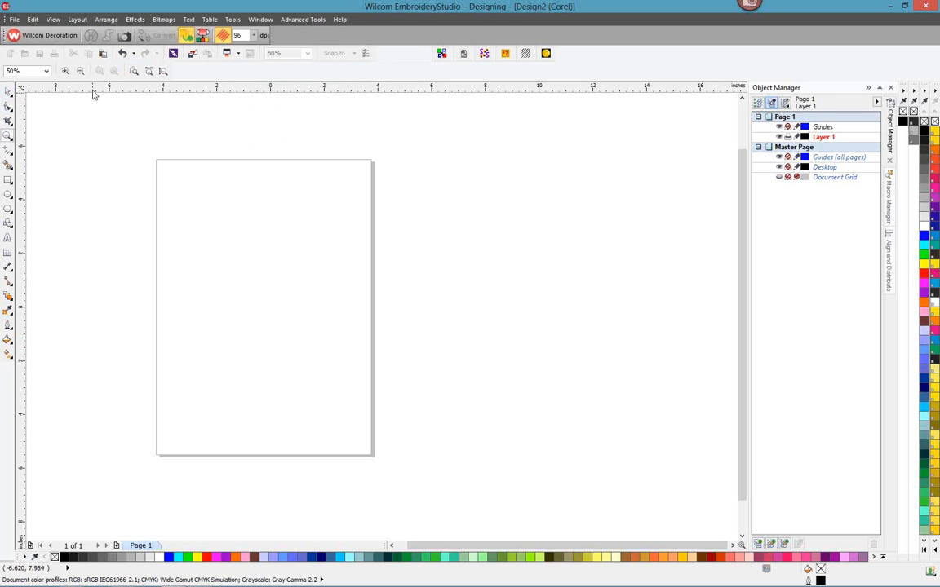
{"action": "left_click", "coordinate": [7, 164]}
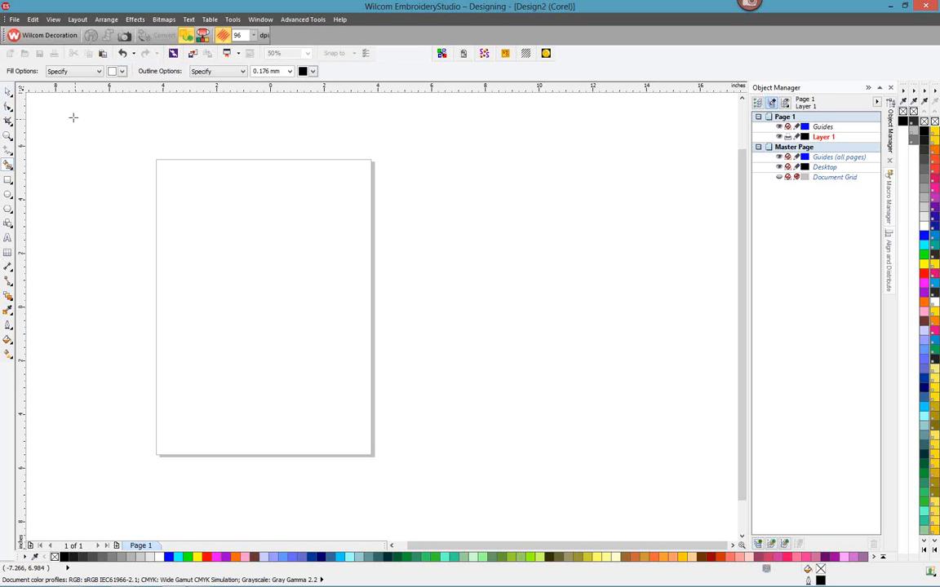
{"action": "left_click", "coordinate": [7, 179]}
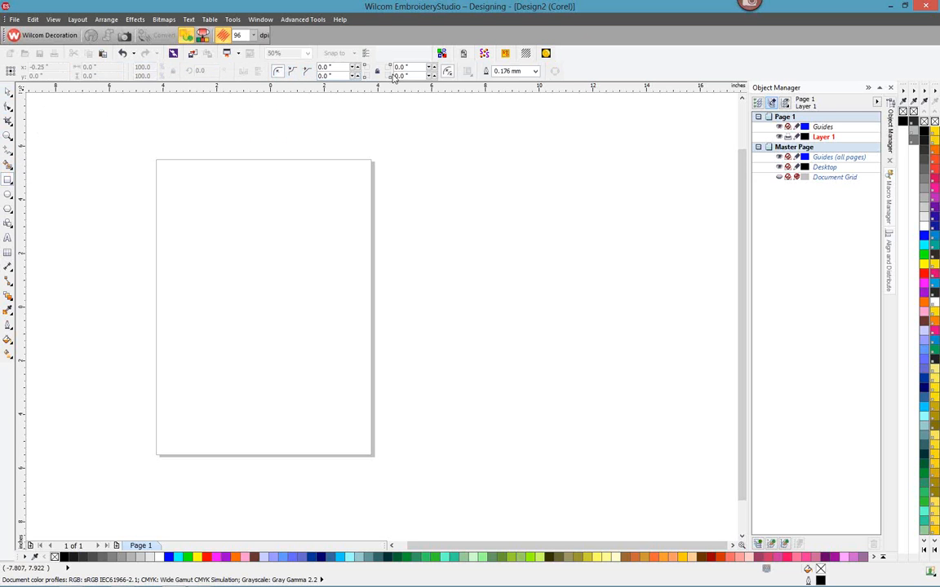
{"action": "left_click", "coordinate": [7, 193]}
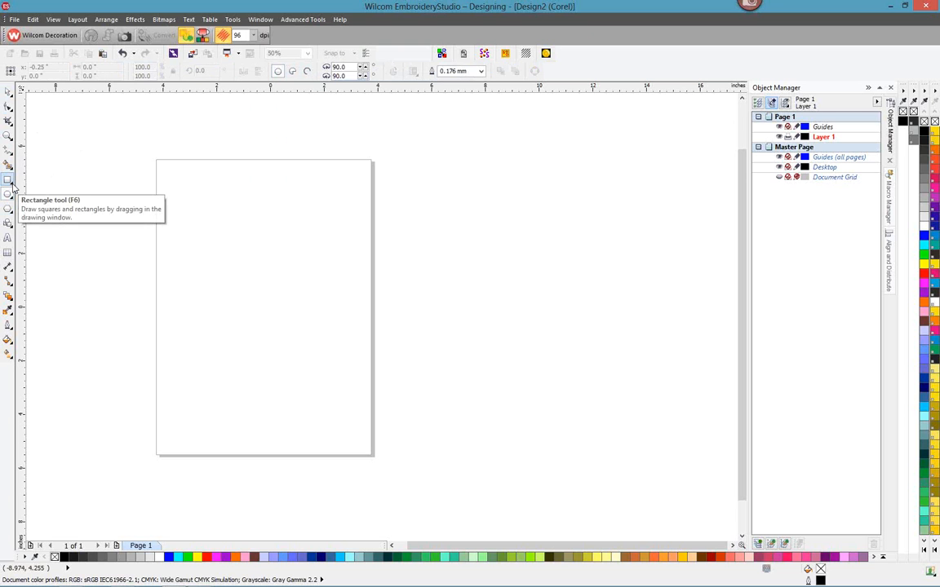
Examine the variants of the rectangle, ellipse, polygon and basic shape tools, including the Star and Ellipse tools
{"action": "left_click", "coordinate": [13, 186]}
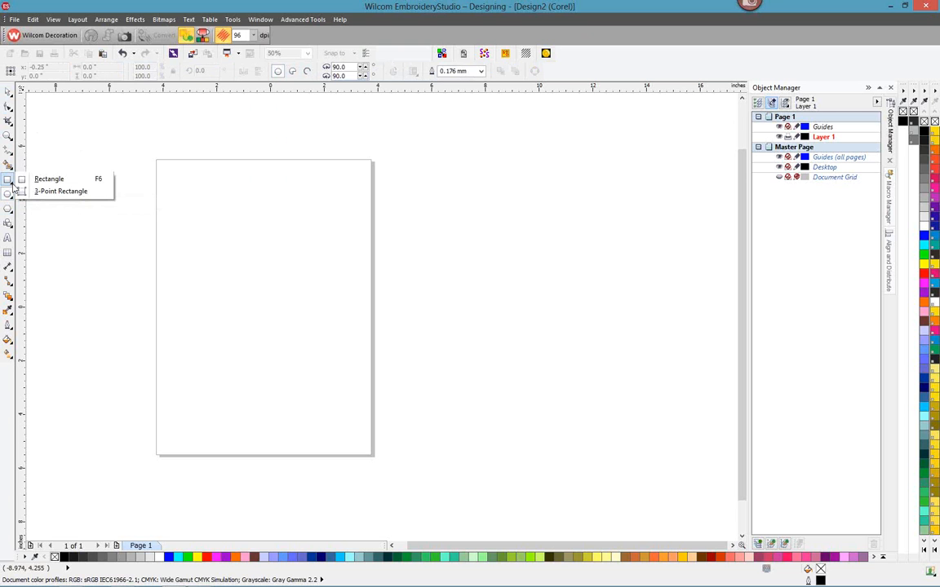
{"action": "left_click", "coordinate": [12, 197]}
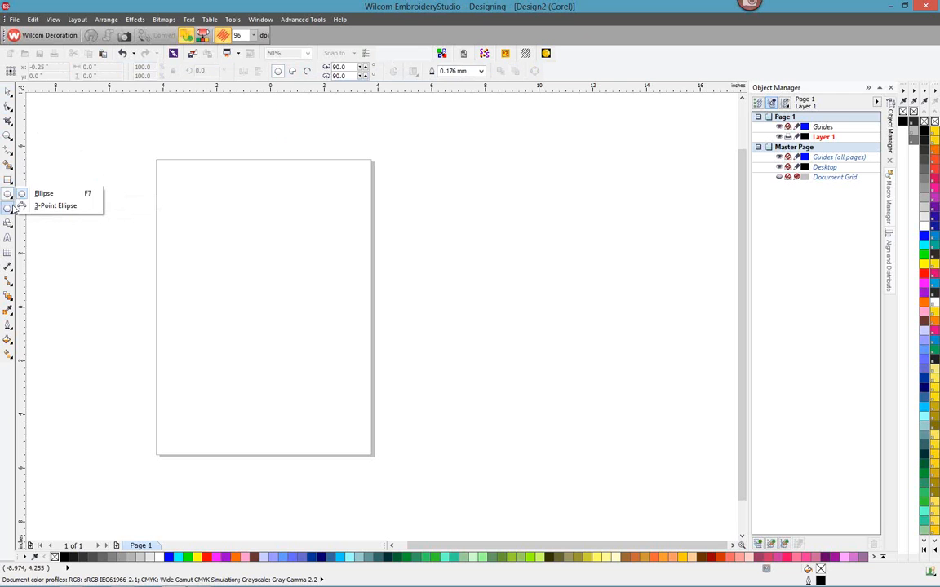
{"action": "left_click", "coordinate": [12, 212]}
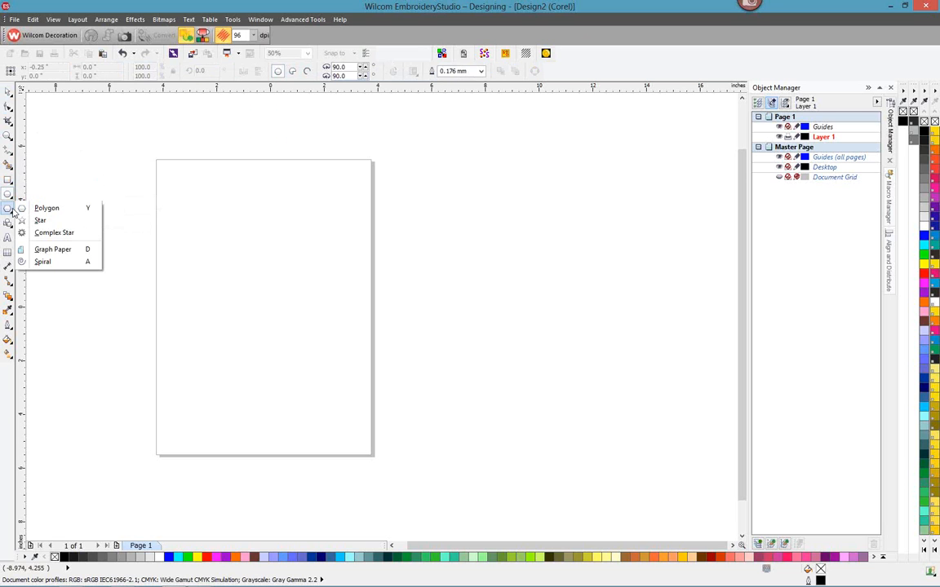
{"action": "left_click", "coordinate": [13, 216]}
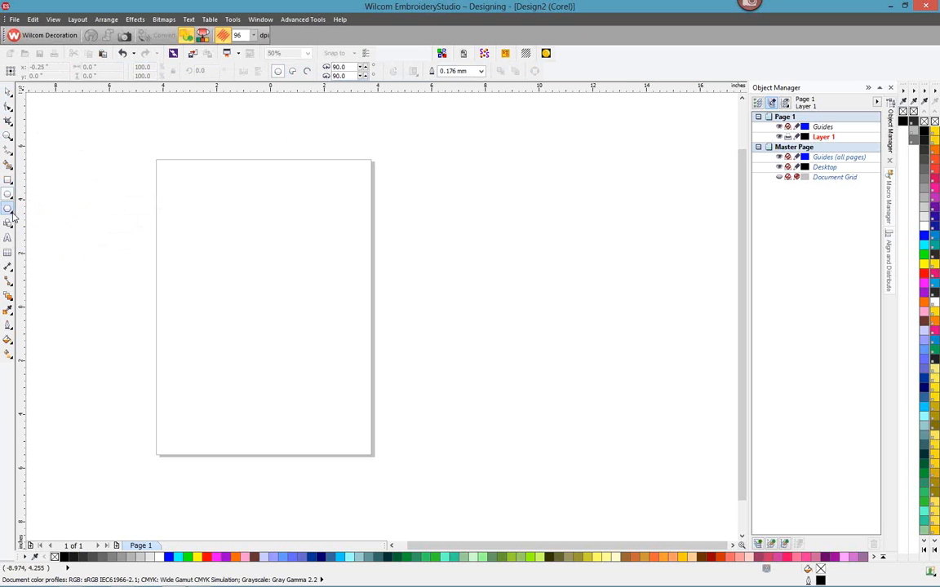
{"action": "left_click", "coordinate": [13, 216]}
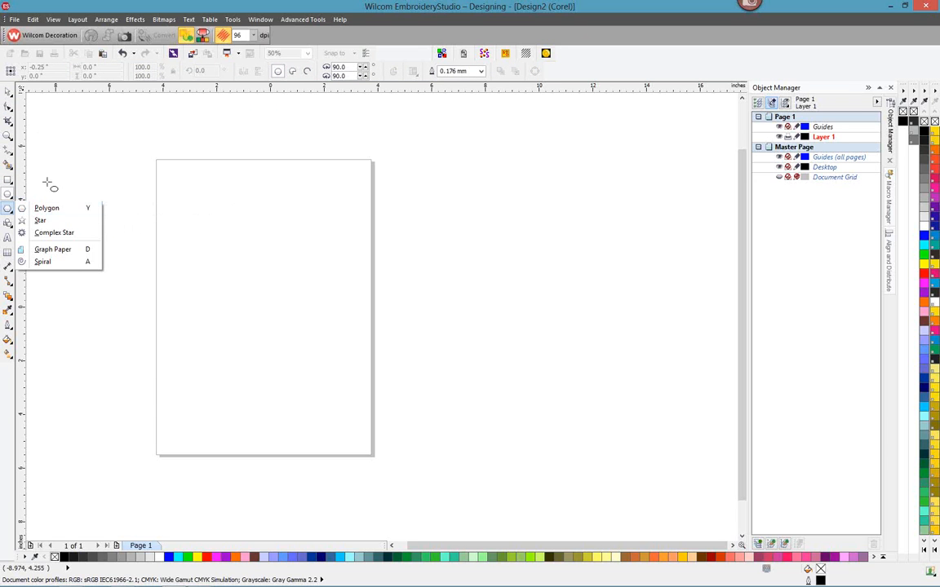
{"action": "left_click", "coordinate": [52, 234]}
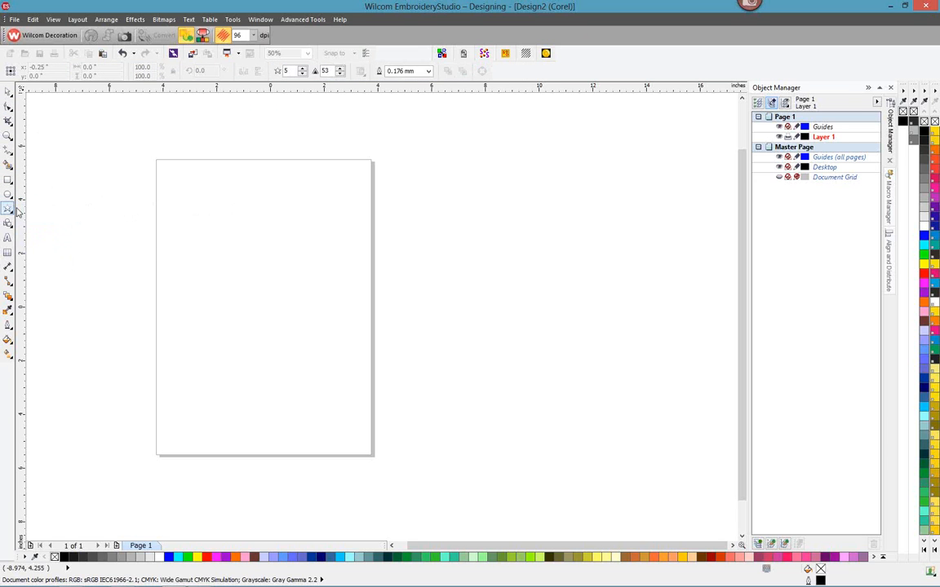
{"action": "left_click", "coordinate": [11, 197]}
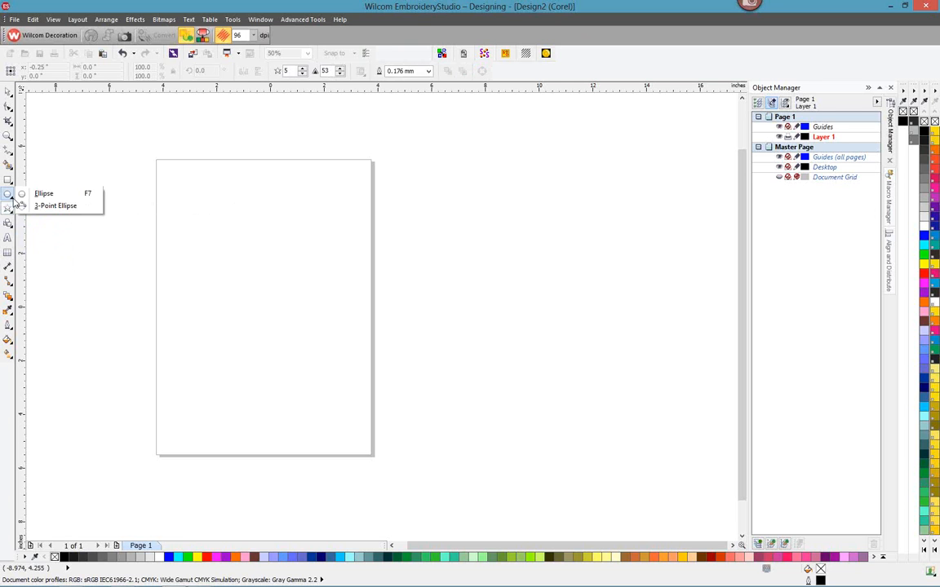
{"action": "left_click", "coordinate": [40, 193]}
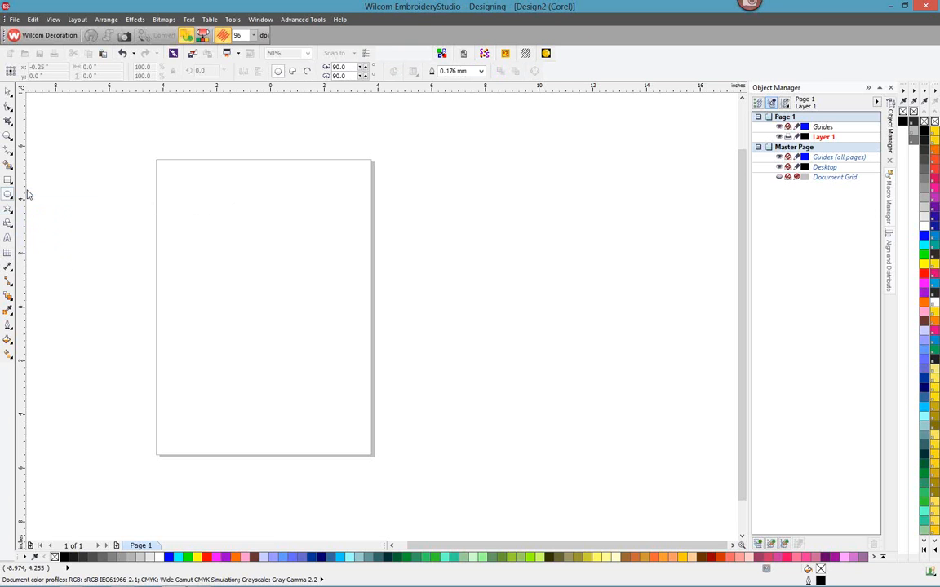
{"action": "left_click", "coordinate": [10, 229]}
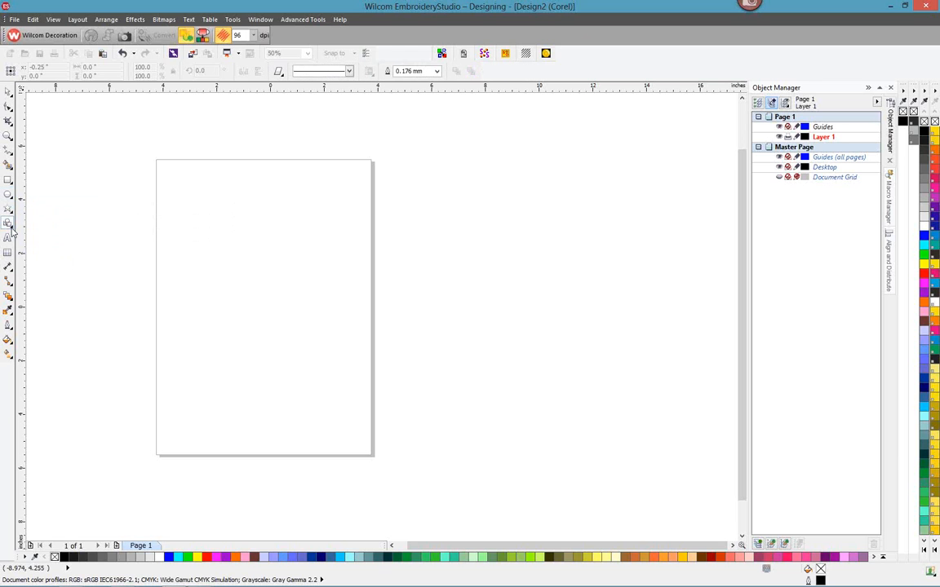
{"action": "left_click", "coordinate": [10, 228]}
{"action": "left_click", "coordinate": [25, 218]}
Bring the Align and Distribute docker to the front and review the available alignment commands
{"action": "left_click", "coordinate": [210, 20]}
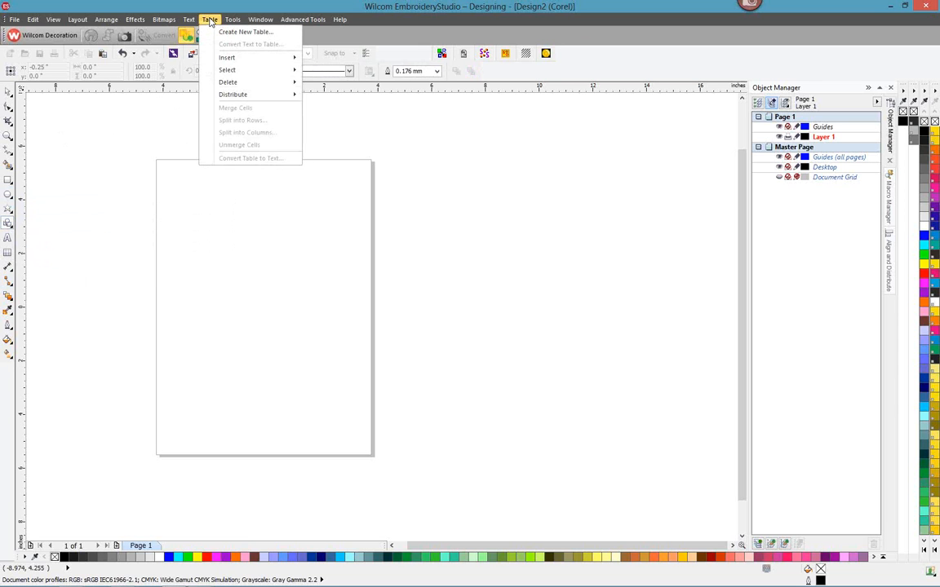
{"action": "mouse_move", "coordinate": [186, 24]}
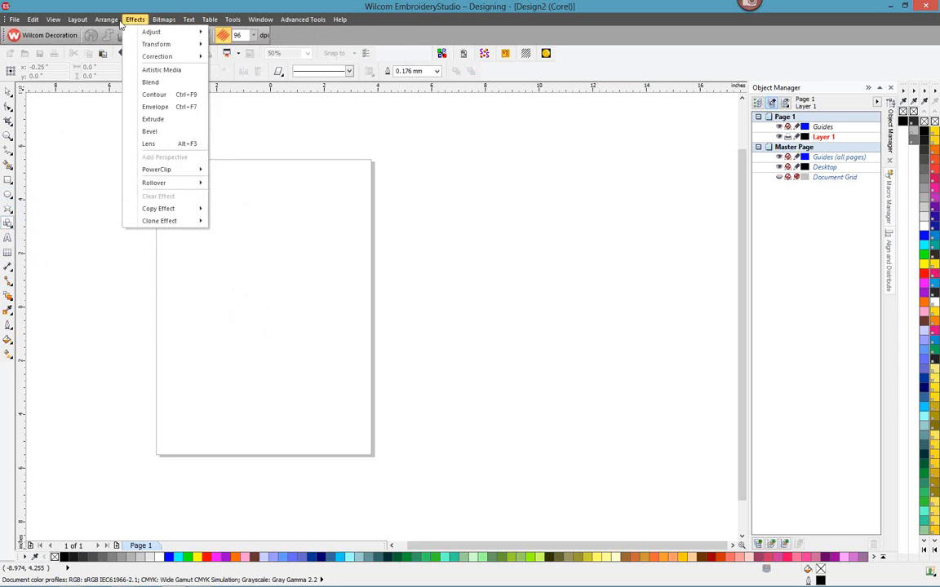
{"action": "mouse_move", "coordinate": [302, 19]}
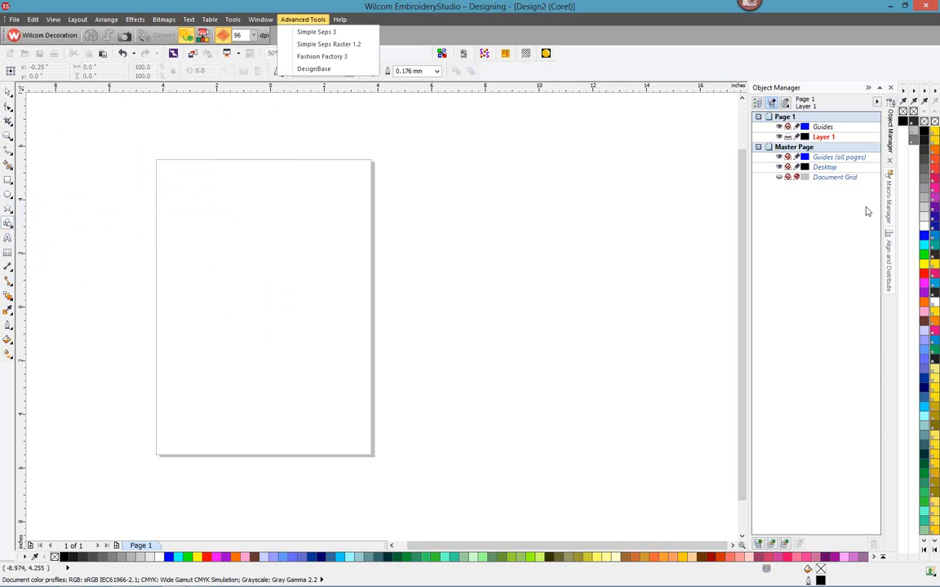
{"action": "left_click", "coordinate": [890, 237]}
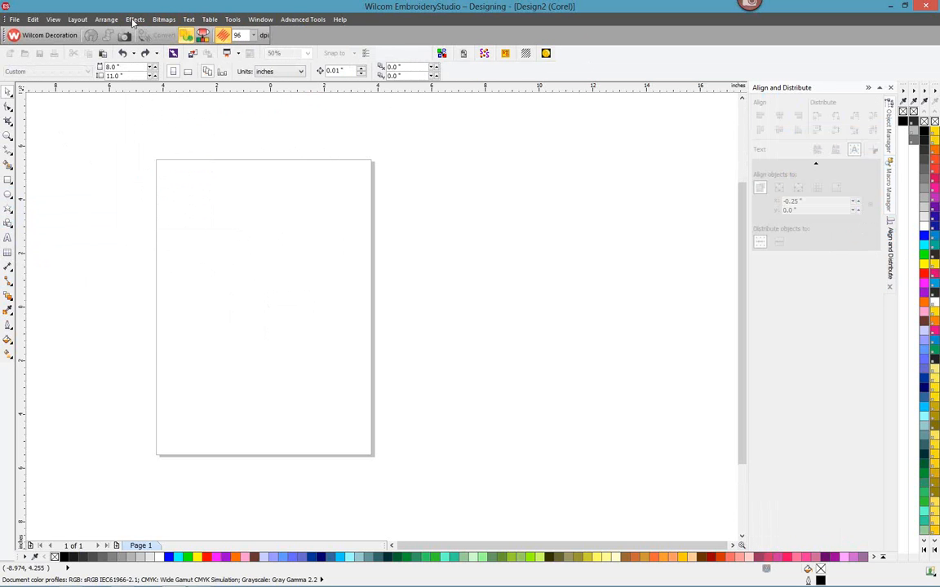
{"action": "left_click", "coordinate": [107, 19]}
{"action": "mouse_move", "coordinate": [119, 58]}
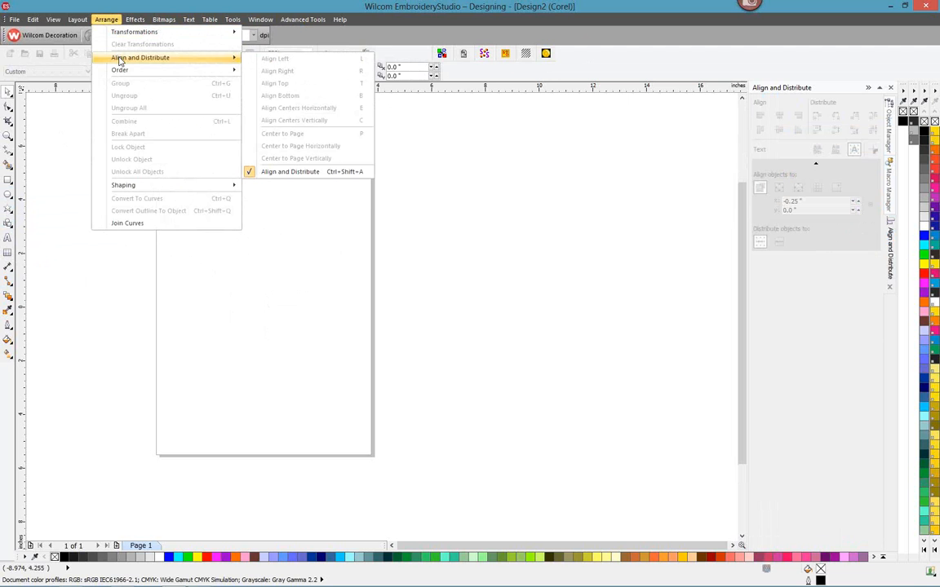
{"action": "left_click", "coordinate": [245, 225]}
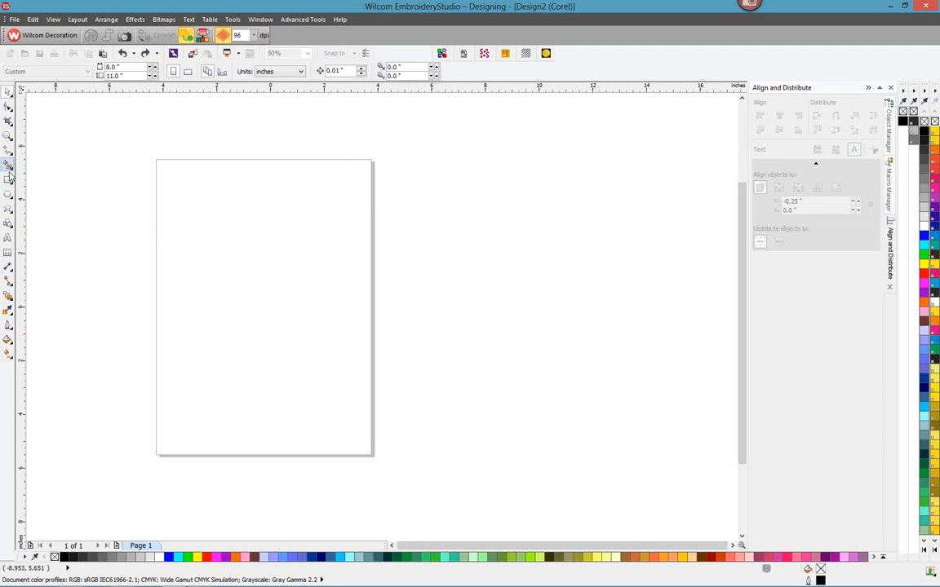
Draw two separate rectangles in the upper part of the page and select both, together spanning about 3.73 by 3.13 inches
{"action": "left_click_drag", "start_coordinate": [180, 194], "coordinate": [201, 218]}
{"action": "left_click", "coordinate": [8, 179]}
{"action": "mouse_move", "coordinate": [165, 181]}
{"action": "left_mouse_down"}
{"action": "mouse_move", "coordinate": [202, 223]}
{"action": "mouse_move", "coordinate": [266, 266]}
{"action": "left_mouse_up"}
{"action": "key", "text": "space"}
{"action": "left_click_drag", "start_coordinate": [100, 144], "coordinate": [332, 335]}
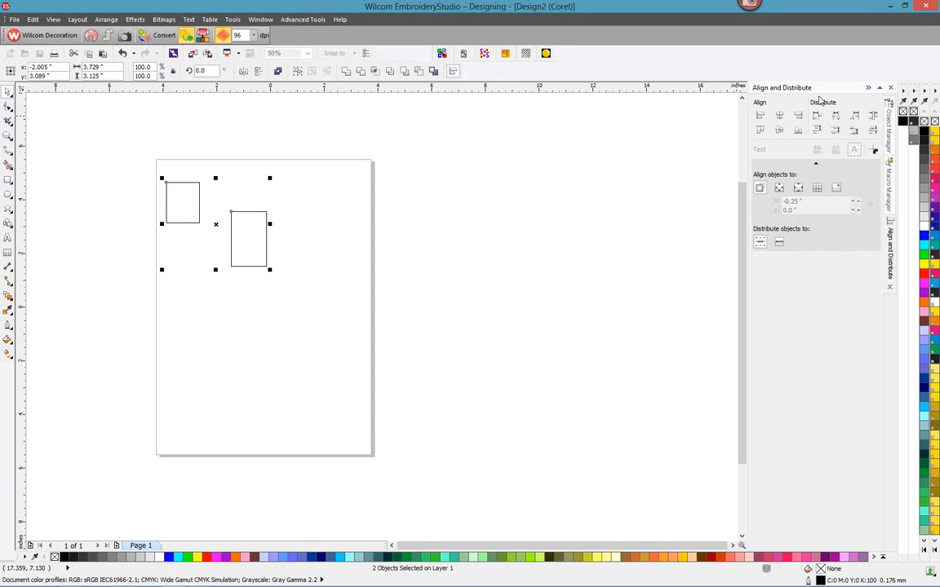
Review the available toolbars and dockers, and show the Hints docker
{"action": "left_click", "coordinate": [260, 20]}
{"action": "mouse_move", "coordinate": [273, 56]}
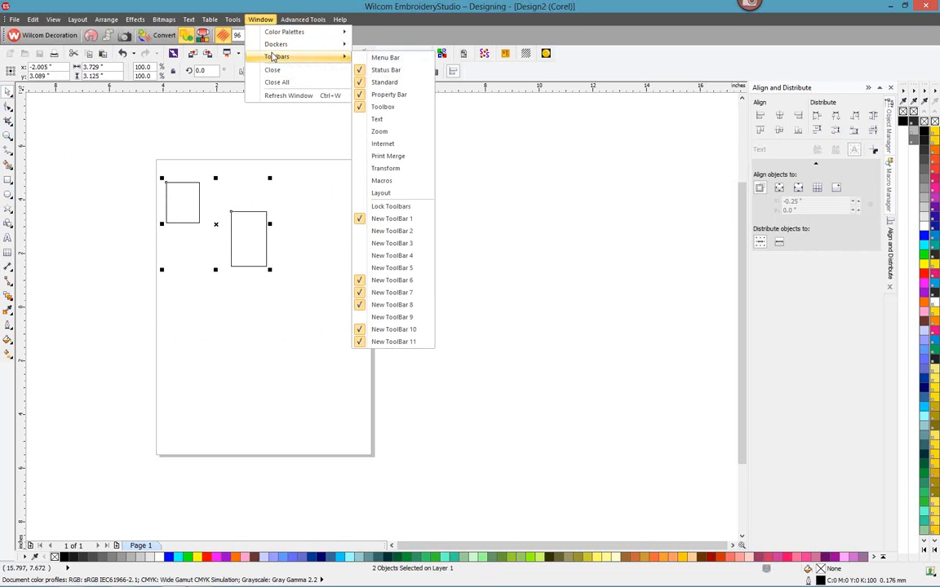
{"action": "mouse_move", "coordinate": [322, 45]}
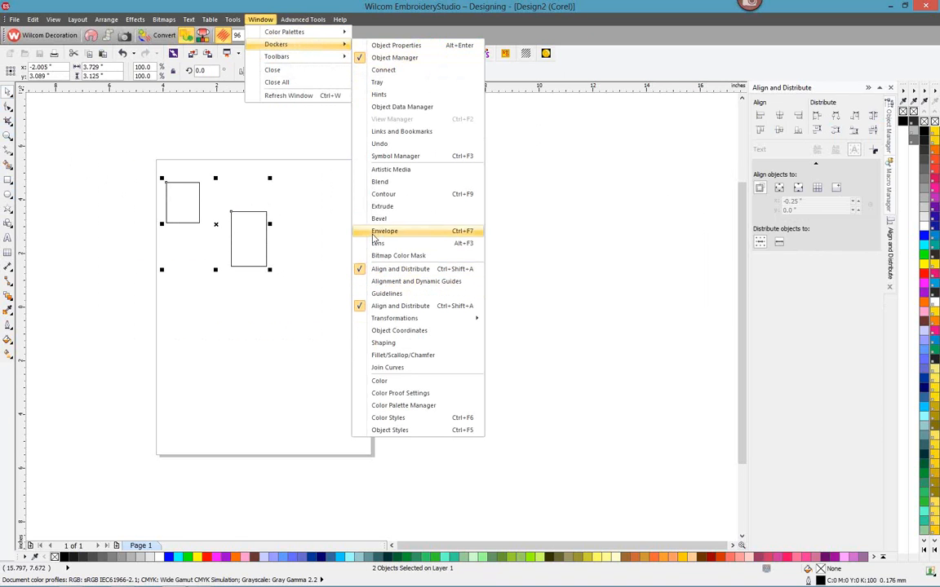
{"action": "left_click", "coordinate": [365, 99]}
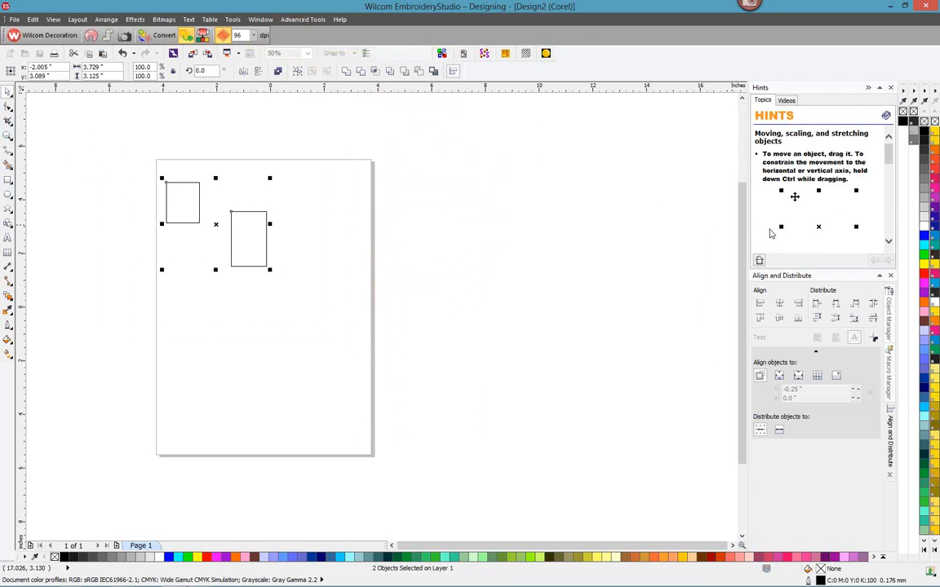
Reselect both rectangles and close the Align and Distribute docker
{"action": "left_click", "coordinate": [194, 158]}
{"action": "left_click_drag", "start_coordinate": [132, 144], "coordinate": [350, 335]}
{"action": "left_click", "coordinate": [451, 73]}
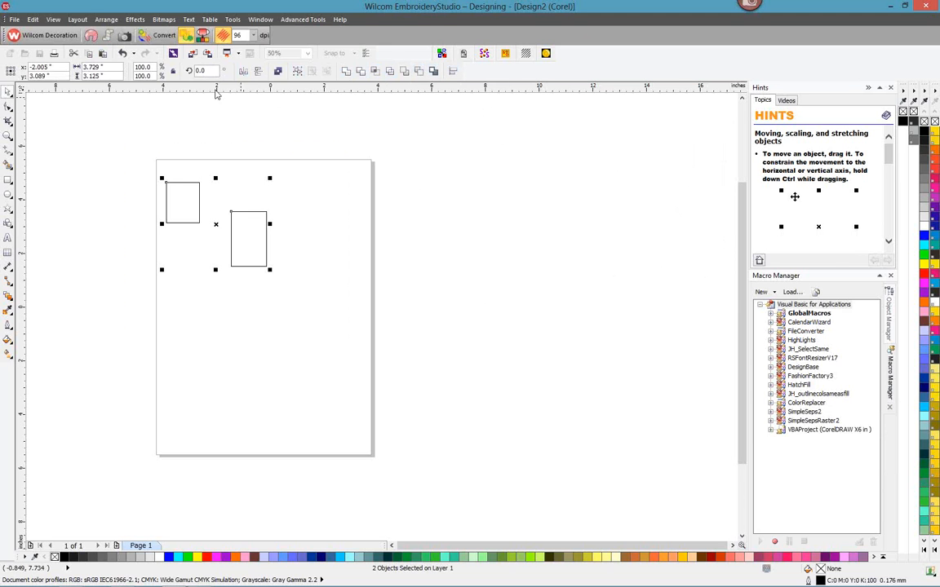
Review the available Align and Distribute commands, clear the selection, and show the Object Manager docker
{"action": "left_click", "coordinate": [104, 20]}
{"action": "mouse_move", "coordinate": [167, 57]}
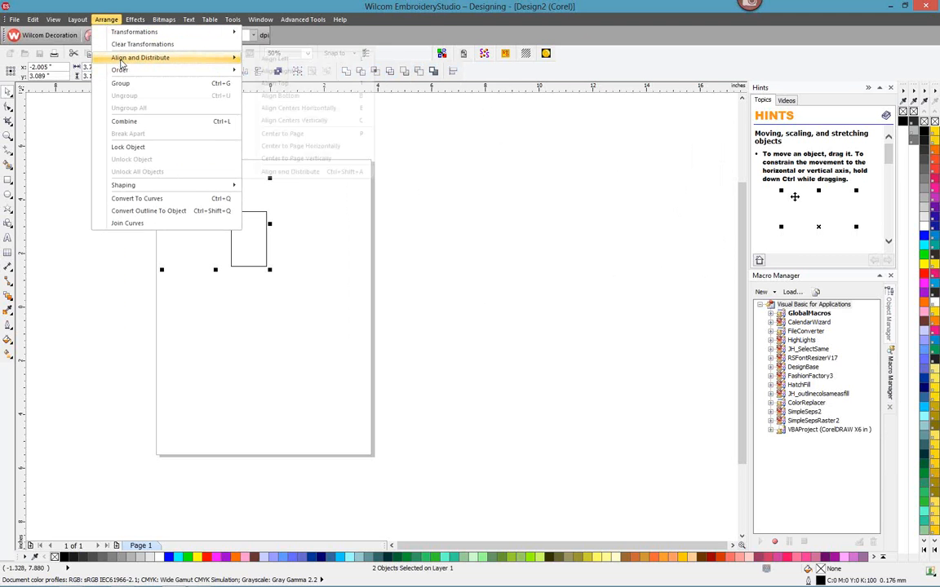
{"action": "left_click", "coordinate": [713, 198]}
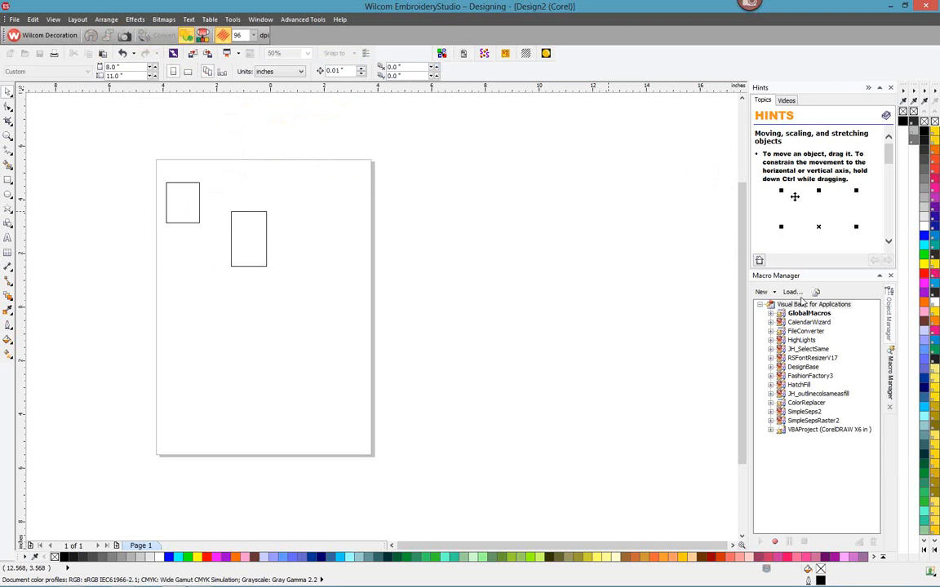
{"action": "left_click", "coordinate": [888, 317]}
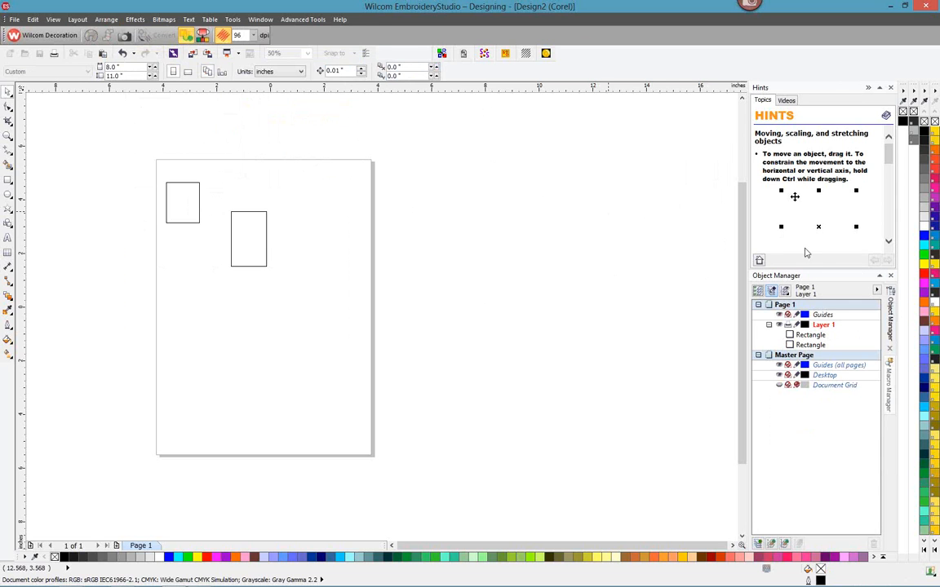
Reselect both rectangles and show the Align and Distribute docker again
{"action": "left_click", "coordinate": [261, 20]}
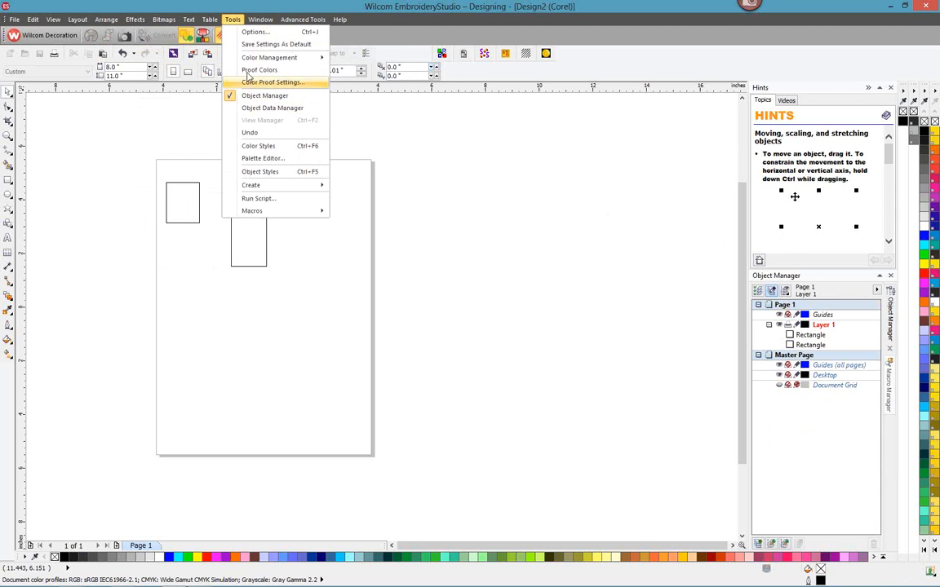
{"action": "left_click", "coordinate": [263, 23]}
{"action": "left_click", "coordinate": [263, 24]}
{"action": "left_click_drag", "start_coordinate": [120, 149], "coordinate": [335, 305]}
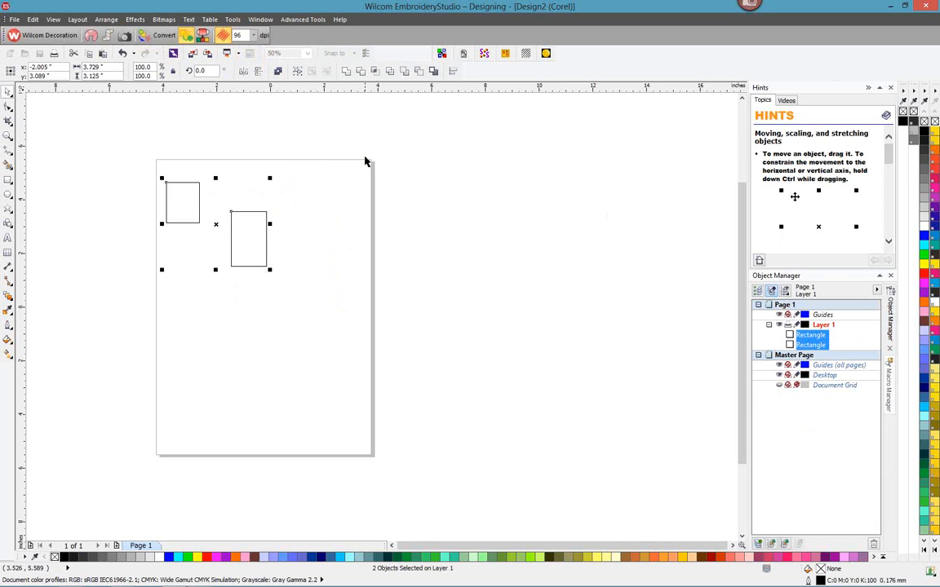
{"action": "left_click", "coordinate": [433, 71]}
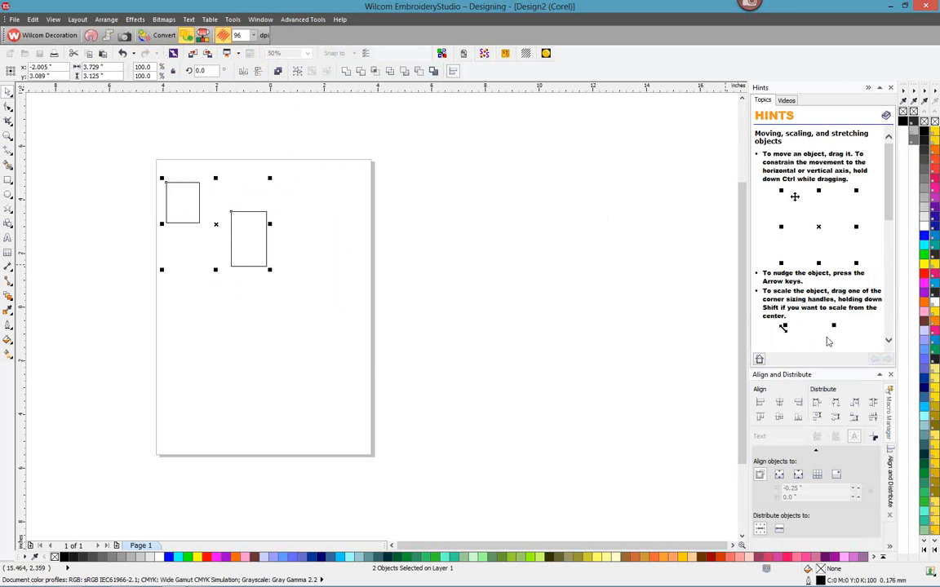
Align the two rectangles by right edges, horizontal centers, and top edges in turn, and clear the selection
{"action": "left_click", "coordinate": [799, 405]}
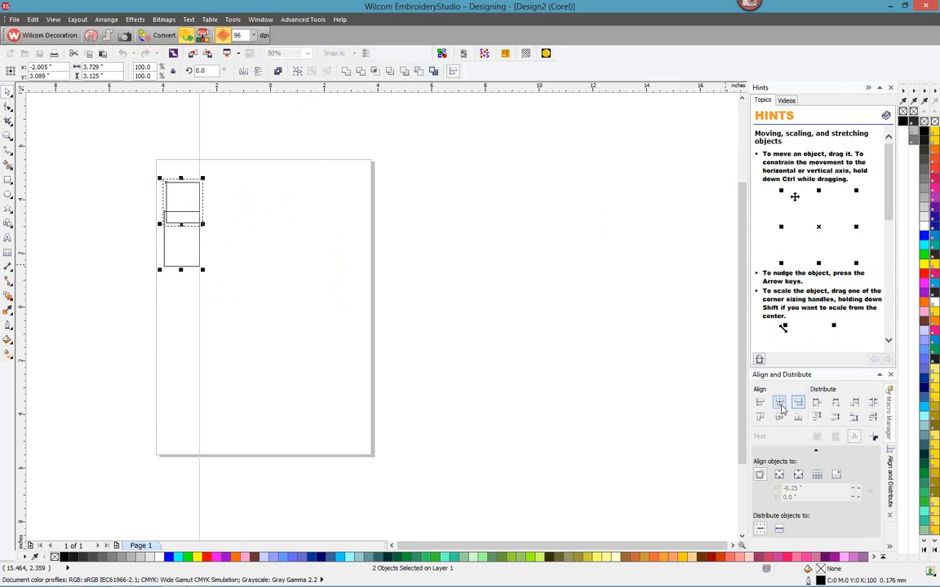
{"action": "left_click", "coordinate": [780, 406]}
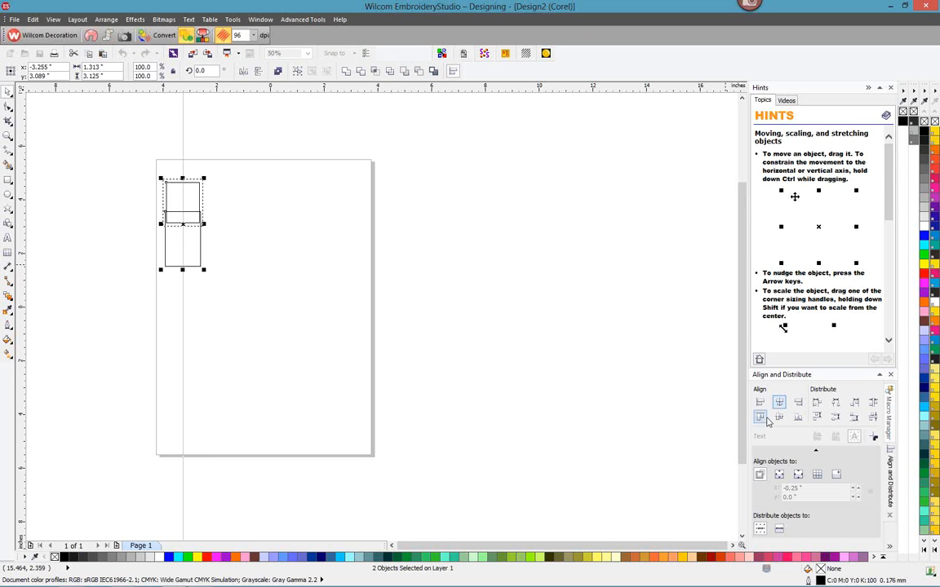
{"action": "left_click", "coordinate": [760, 418]}
{"action": "left_click", "coordinate": [230, 249]}
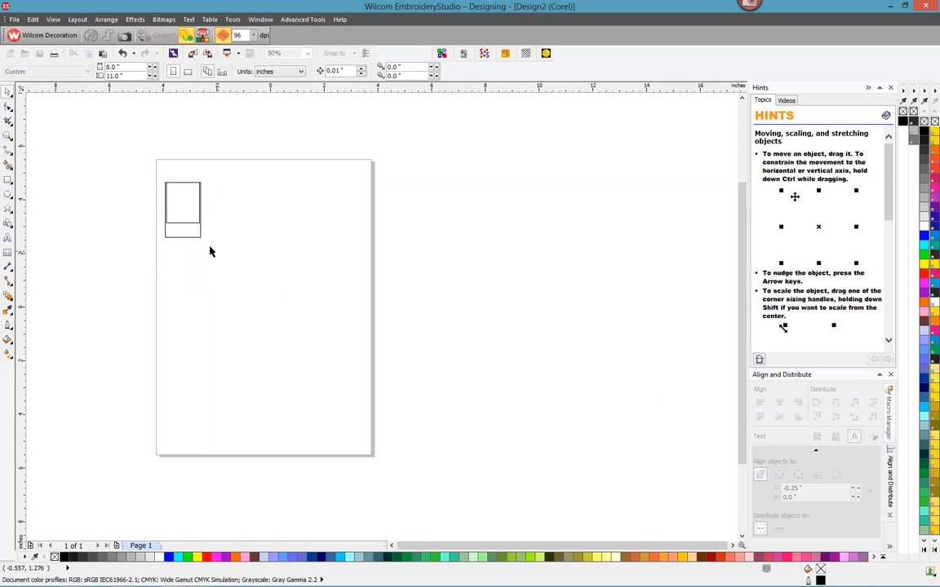
Move the taller rectangle to the right of the shorter one and delete both rectangles
{"action": "left_click_drag", "start_coordinate": [188, 240], "coordinate": [225, 240]}
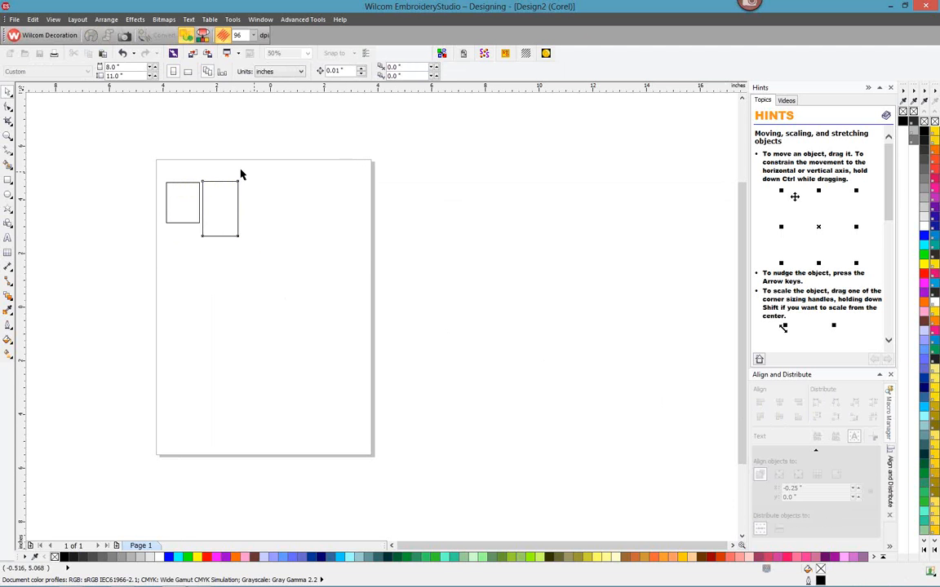
{"action": "left_click_drag", "start_coordinate": [147, 178], "coordinate": [310, 267]}
{"action": "key", "text": "Delete"}
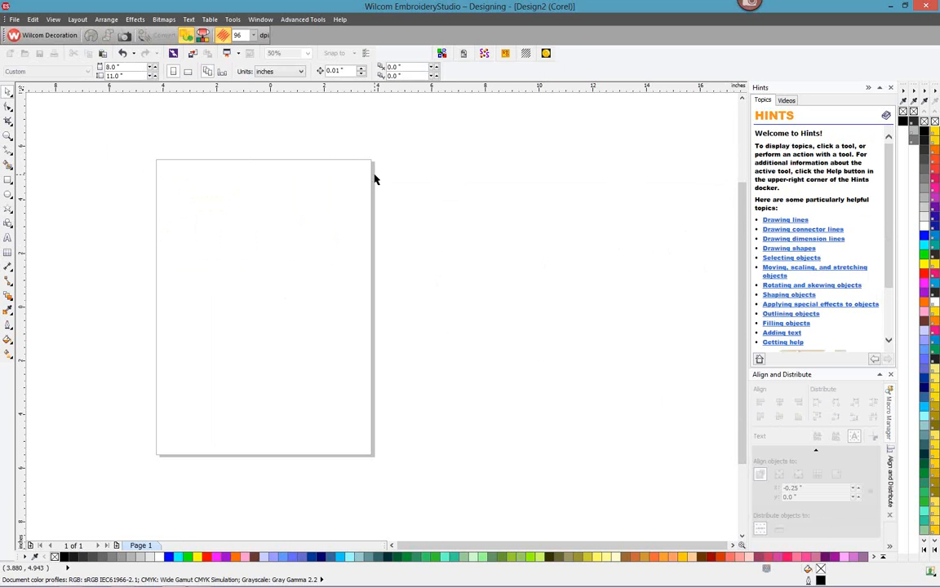
Review the tools grouped with the Pick, Shape, Crop and Zoom tools
{"action": "left_click", "coordinate": [12, 99]}
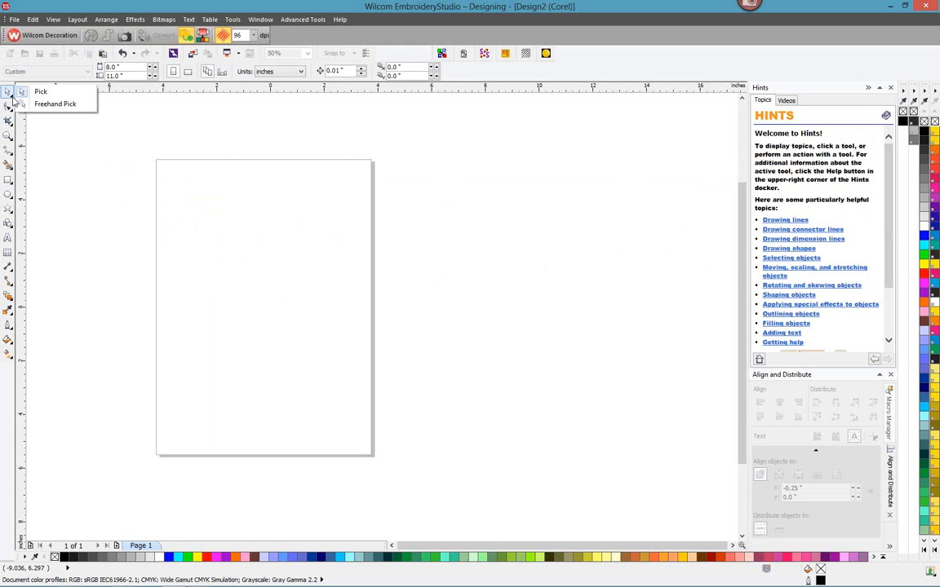
{"action": "left_click", "coordinate": [12, 111]}
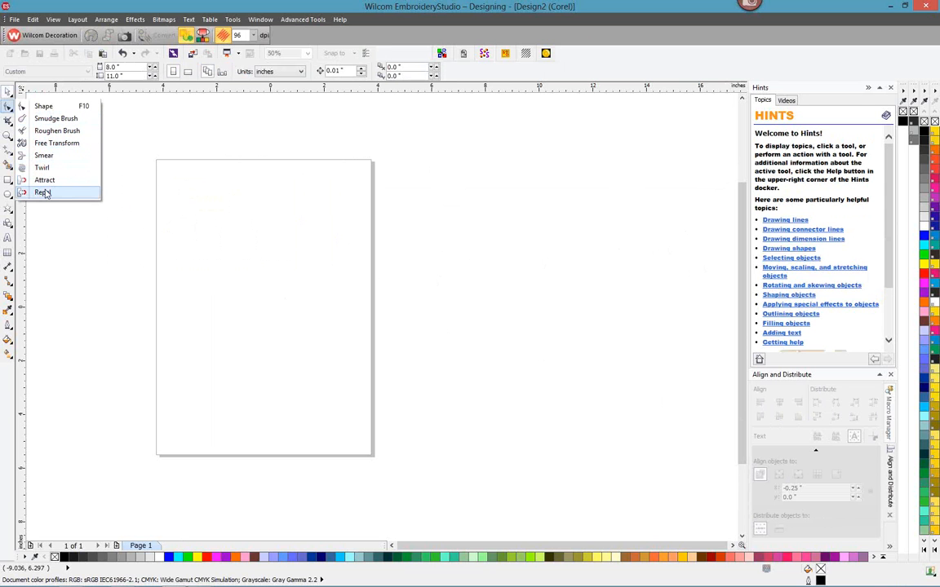
{"action": "mouse_move", "coordinate": [9, 136]}
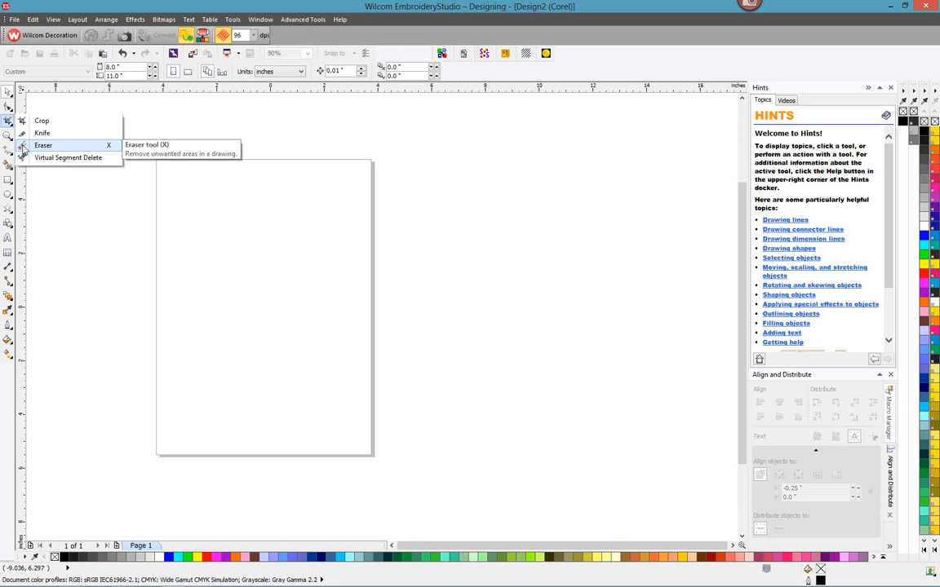
{"action": "left_click", "coordinate": [10, 137]}
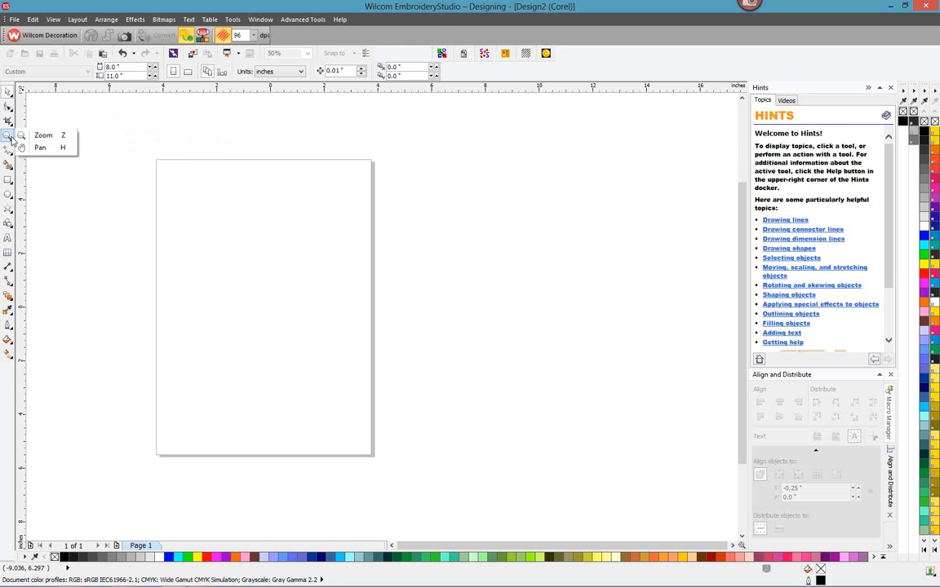
Draw three Freehand curves: a wave about 12.9 by 2.8 inches, an open blob about 3.8 by 3.6, and an oval about 2.9 by 2.9
{"action": "left_click", "coordinate": [9, 152]}
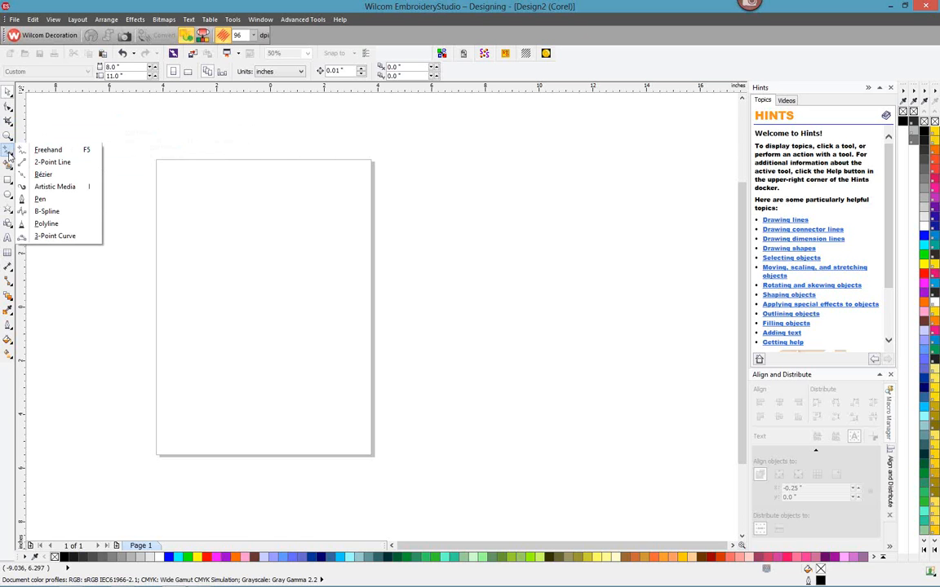
{"action": "left_click", "coordinate": [47, 150]}
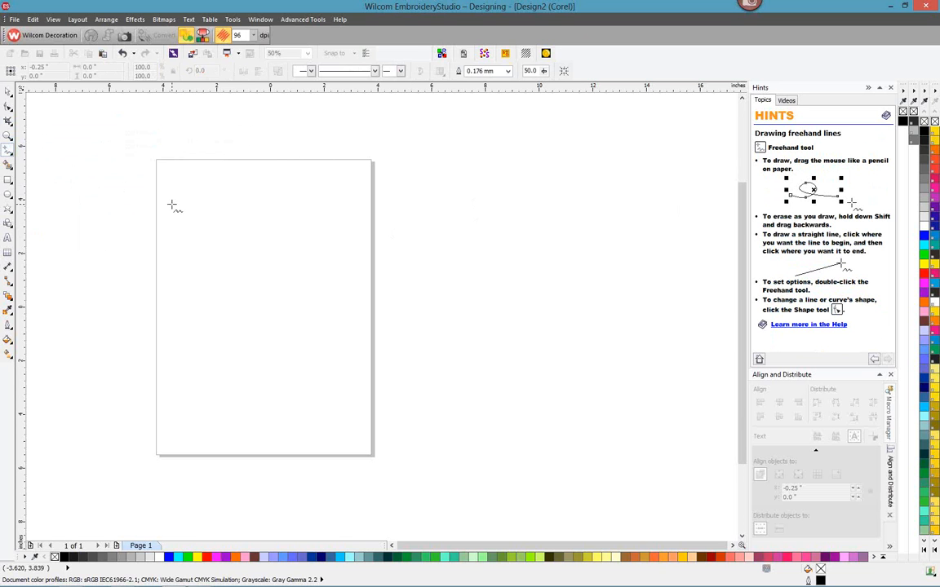
{"action": "mouse_move", "coordinate": [172, 205]}
{"action": "left_mouse_down"}
{"action": "mouse_move", "coordinate": [227, 189]}
{"action": "mouse_move", "coordinate": [250, 225]}
{"action": "mouse_move", "coordinate": [331, 191]}
{"action": "mouse_move", "coordinate": [405, 220]}
{"action": "mouse_move", "coordinate": [516, 197]}
{"action": "left_mouse_up"}
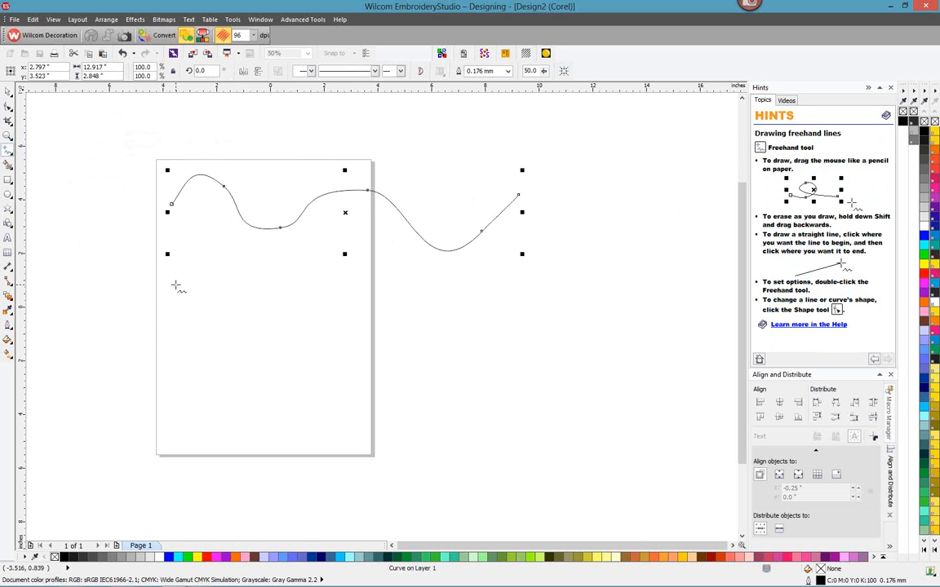
{"action": "mouse_move", "coordinate": [207, 283]}
{"action": "left_mouse_down"}
{"action": "mouse_move", "coordinate": [262, 368]}
{"action": "mouse_move", "coordinate": [281, 315]}
{"action": "mouse_move", "coordinate": [254, 282]}
{"action": "mouse_move", "coordinate": [206, 282]}
{"action": "left_mouse_up"}
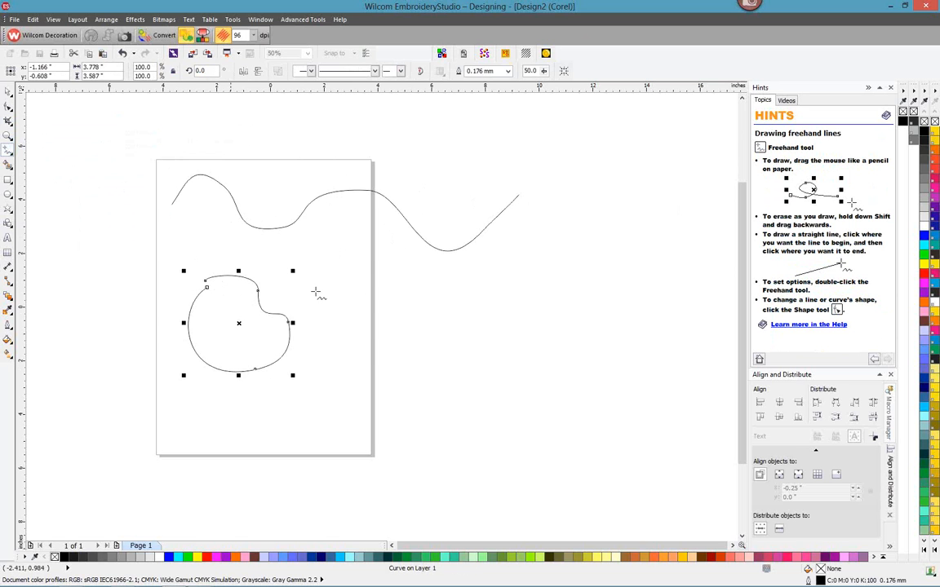
{"action": "mouse_move", "coordinate": [349, 266]}
{"action": "left_mouse_down"}
{"action": "mouse_move", "coordinate": [398, 317]}
{"action": "mouse_move", "coordinate": [351, 266]}
{"action": "left_mouse_up"}
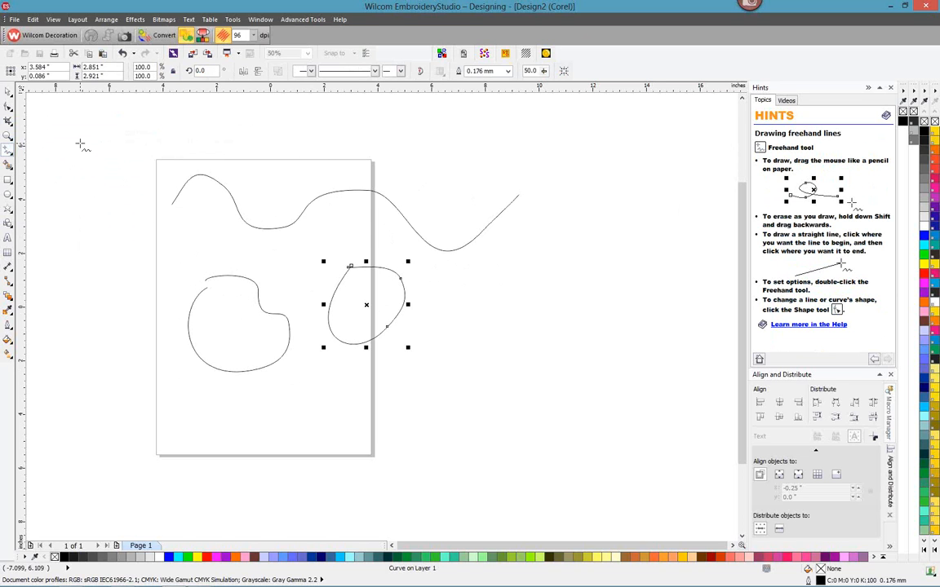
Select the wavy curve and show its nodes for editing with the Shape tool
{"action": "left_click", "coordinate": [8, 91]}
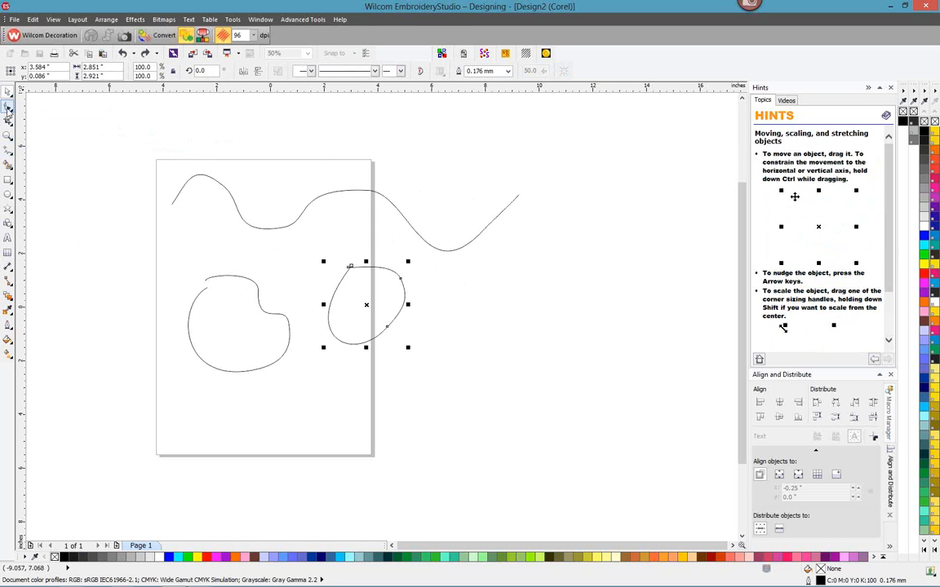
{"action": "left_click", "coordinate": [237, 209]}
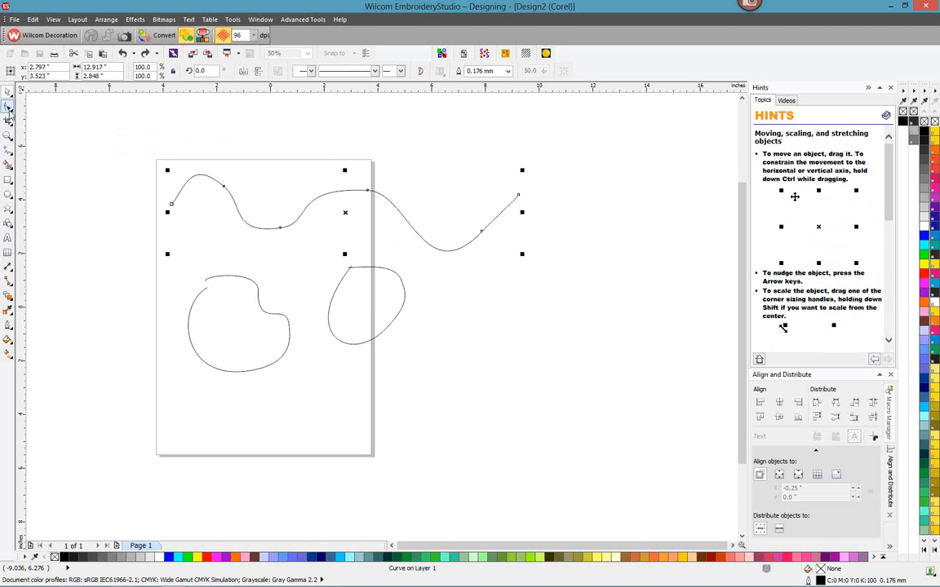
{"action": "left_click", "coordinate": [8, 108]}
{"action": "left_click", "coordinate": [224, 186]}
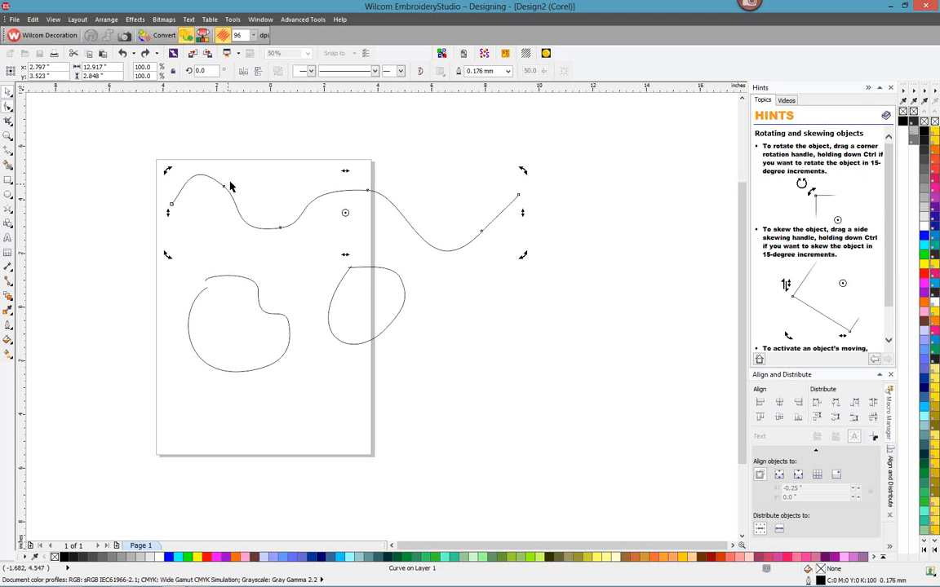
{"action": "left_click", "coordinate": [225, 186]}
{"action": "key", "text": "F10"}
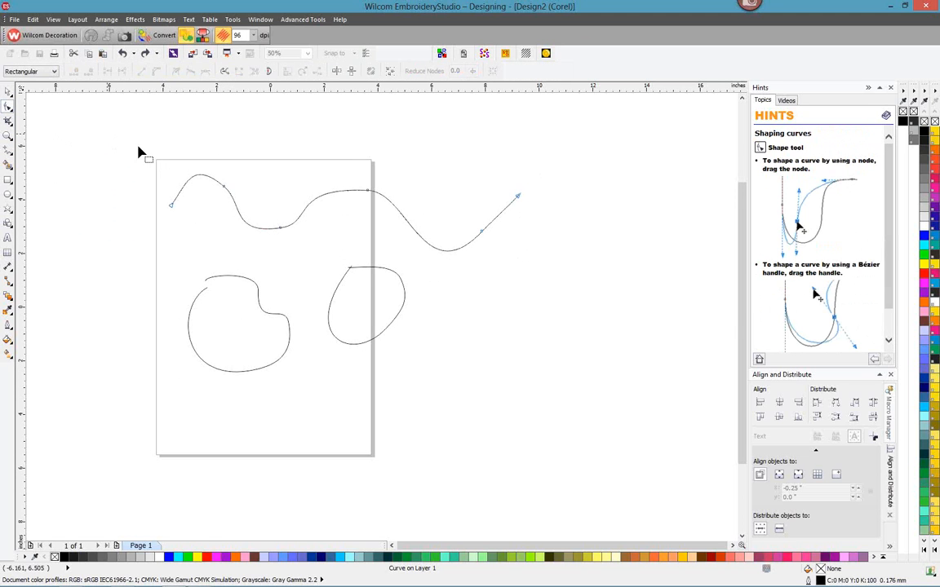
Adjust the direction handle of the wavy curve's second node, and move that node slightly up and to the right
{"action": "scroll", "coordinate": [188, 177], "scroll_direction": "up", "scroll_amount": 1}
{"action": "left_click", "coordinate": [259, 200]}
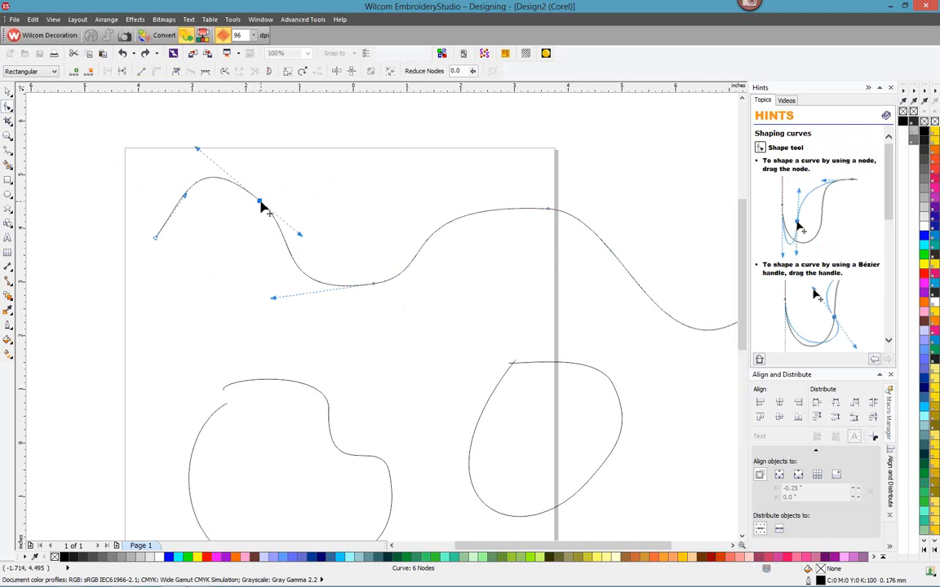
{"action": "mouse_move", "coordinate": [299, 234]}
{"action": "left_mouse_down"}
{"action": "mouse_move", "coordinate": [327, 208]}
{"action": "mouse_move", "coordinate": [305, 237]}
{"action": "mouse_move", "coordinate": [295, 235]}
{"action": "mouse_move", "coordinate": [299, 242]}
{"action": "left_mouse_up"}
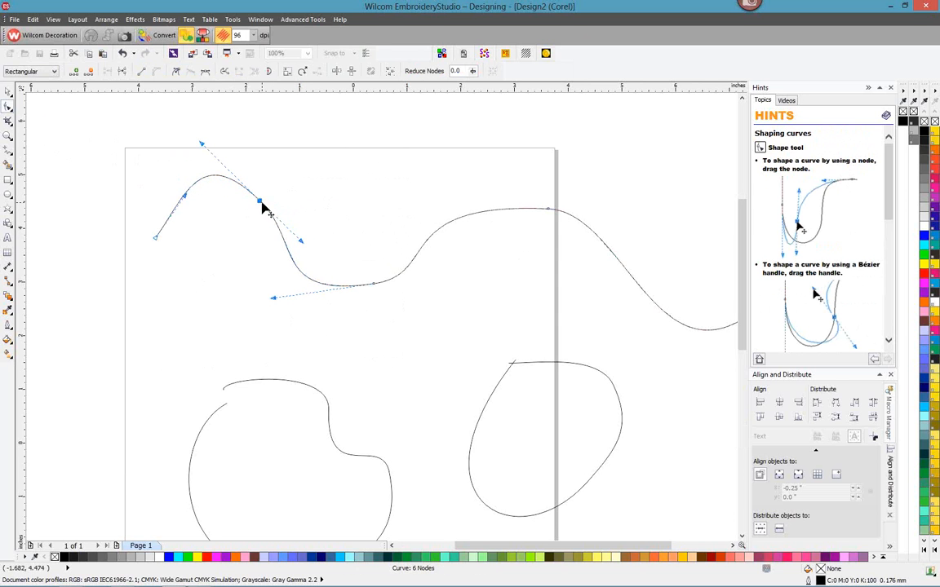
{"action": "left_click_drag", "start_coordinate": [262, 203], "coordinate": [282, 192]}
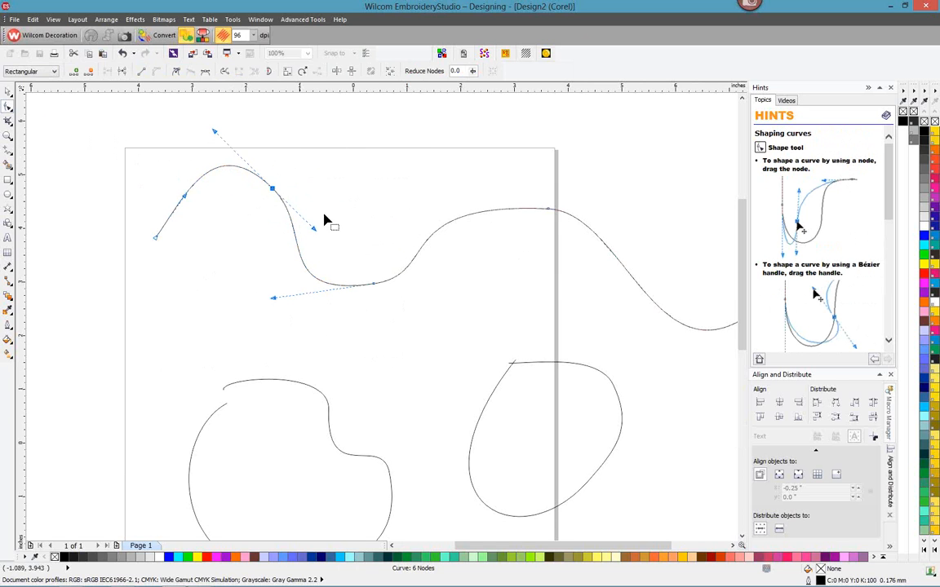
Steepen the start node's handle to round the wave's first crest, and move the second node slightly upward
{"action": "left_click_drag", "start_coordinate": [186, 199], "coordinate": [156, 239]}
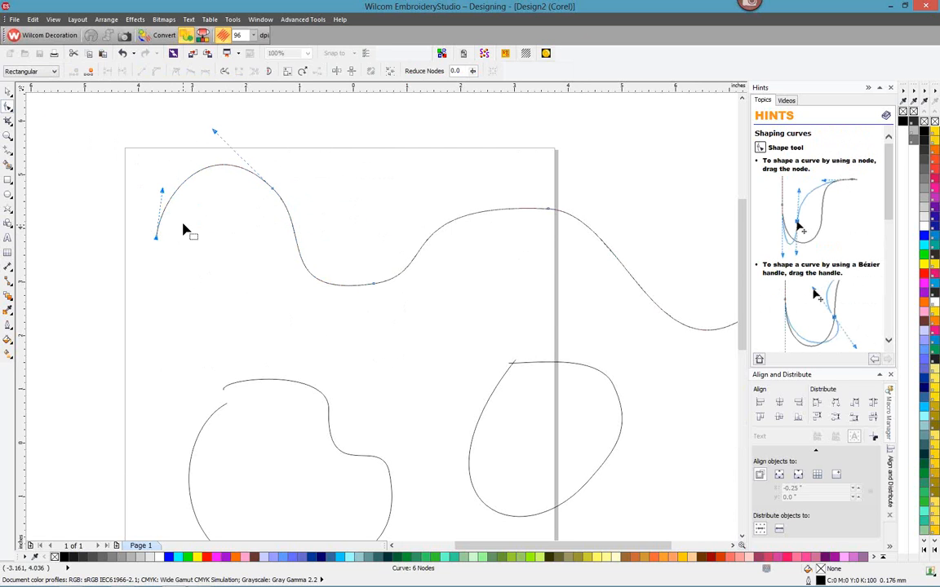
{"action": "left_click", "coordinate": [272, 190]}
{"action": "left_click_drag", "start_coordinate": [272, 190], "coordinate": [273, 186]}
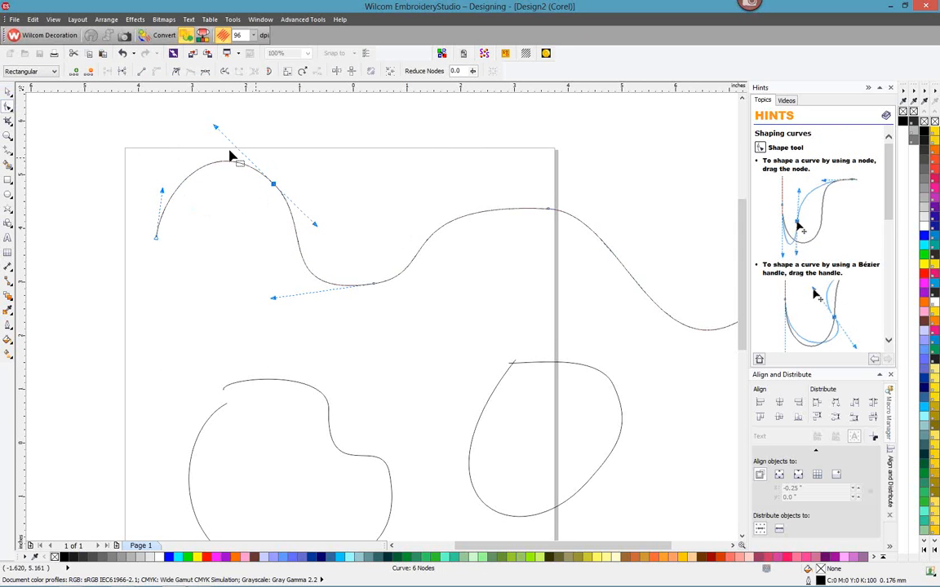
Switch to the Wilcom embroidery workspace, show the wavy curve's reshape points, and select groups of points around its first crest and descent
{"action": "left_click", "coordinate": [46, 38]}
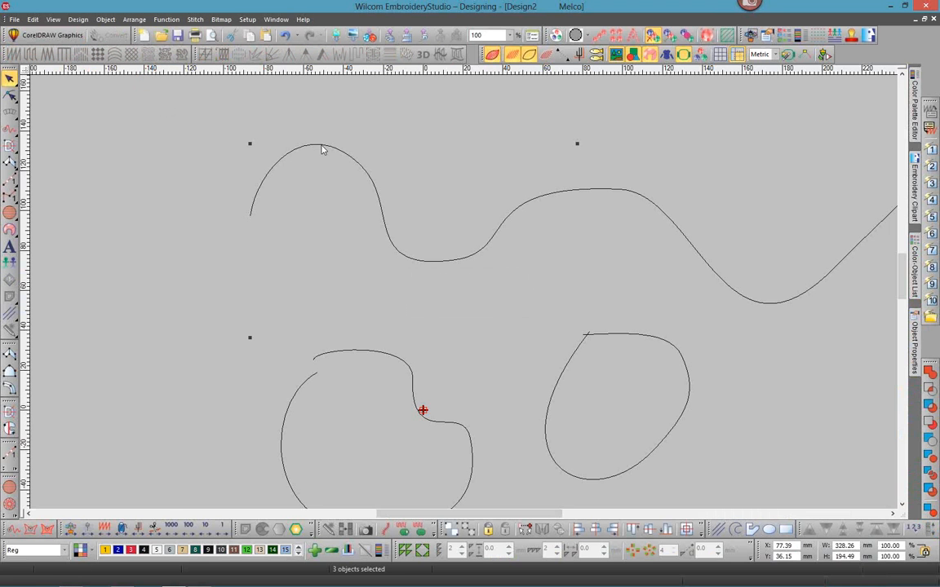
{"action": "left_click", "coordinate": [322, 150]}
{"action": "left_click", "coordinate": [10, 95]}
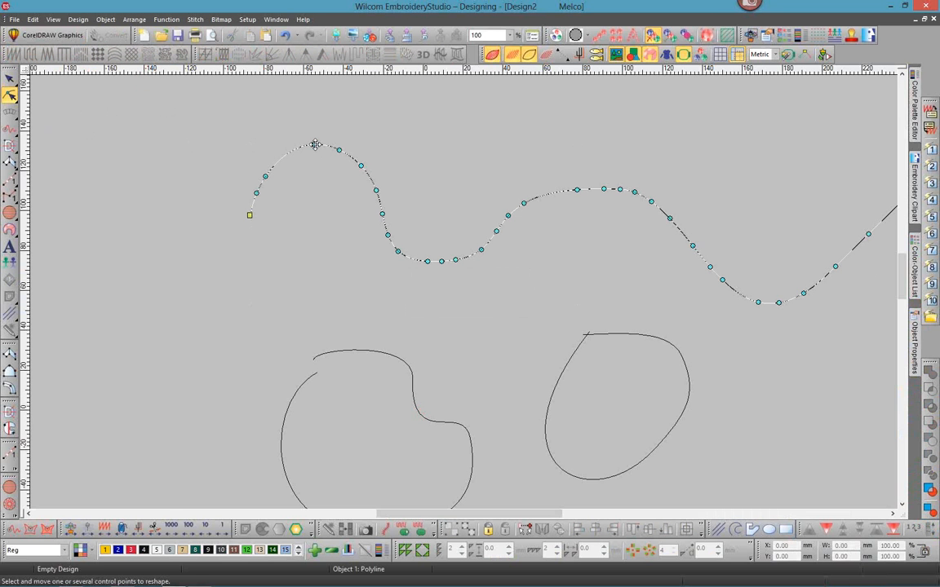
{"action": "left_click_drag", "start_coordinate": [378, 130], "coordinate": [292, 186]}
{"action": "left_click_drag", "start_coordinate": [396, 182], "coordinate": [362, 263]}
Set the reshape behavior to Bezier in the embroidery workspace options
{"action": "left_click", "coordinate": [79, 20]}
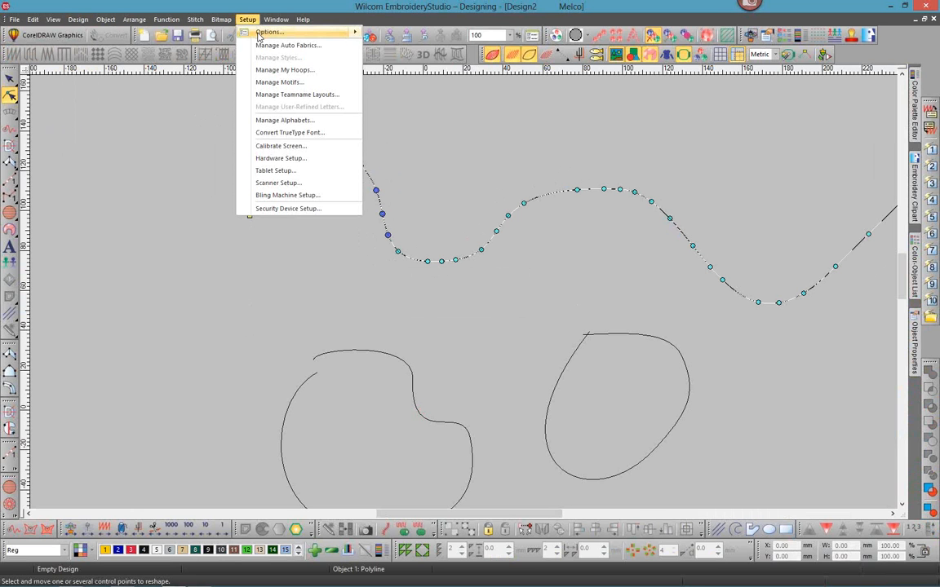
{"action": "left_click", "coordinate": [423, 411]}
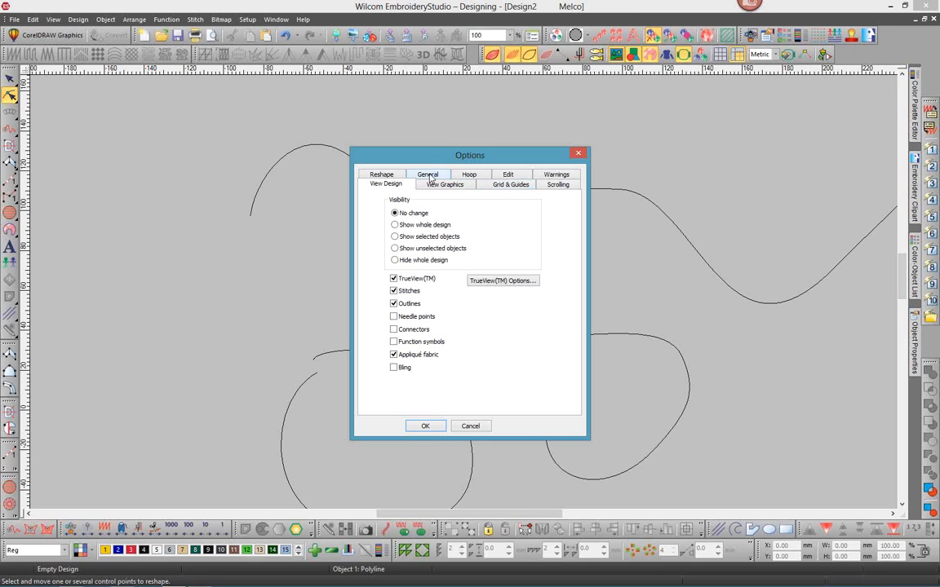
{"action": "left_click", "coordinate": [393, 176]}
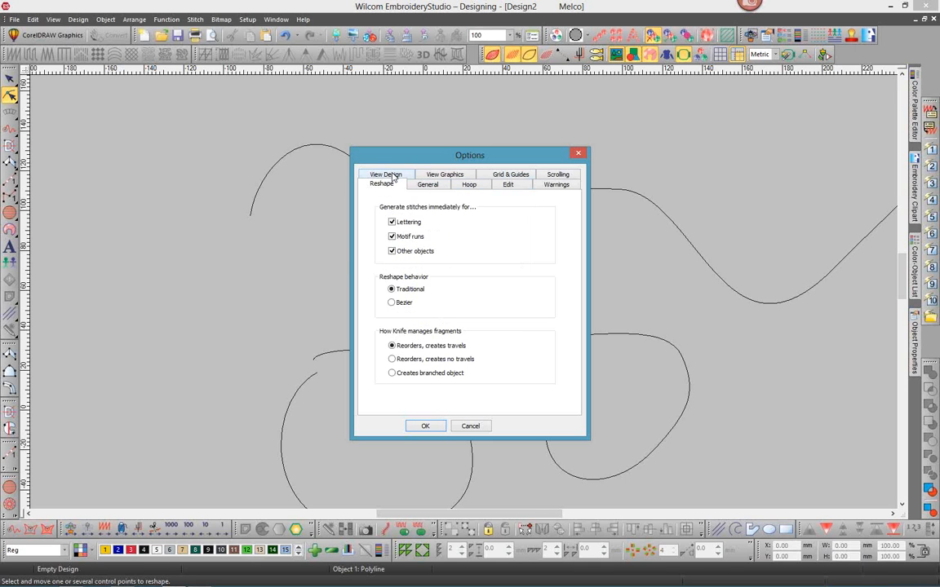
{"action": "left_click", "coordinate": [392, 304]}
{"action": "left_click", "coordinate": [433, 425]}
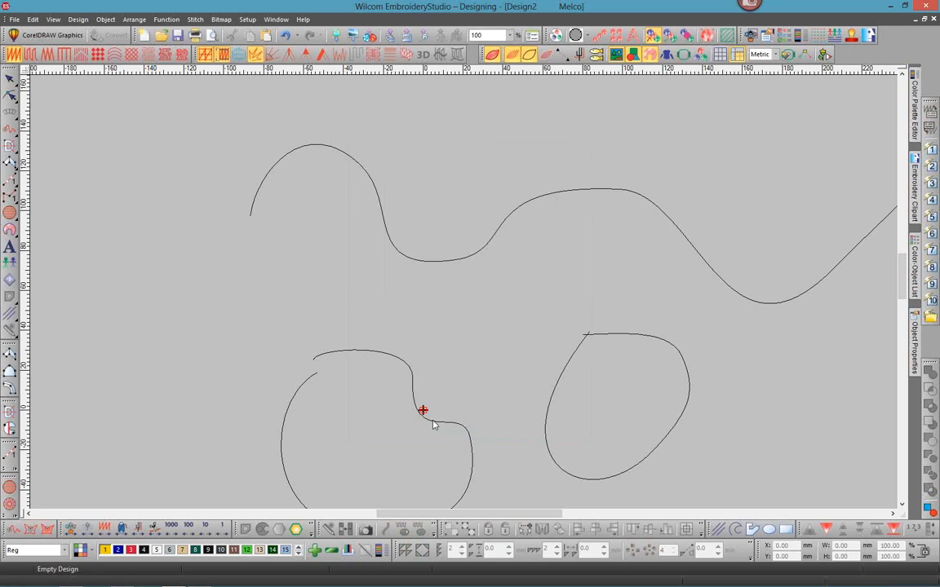
Show the wavy curve's reshape points, adjust its second node's lower handle, and convert that node to a corner point
{"action": "left_click", "coordinate": [383, 216]}
{"action": "key", "text": "h"}
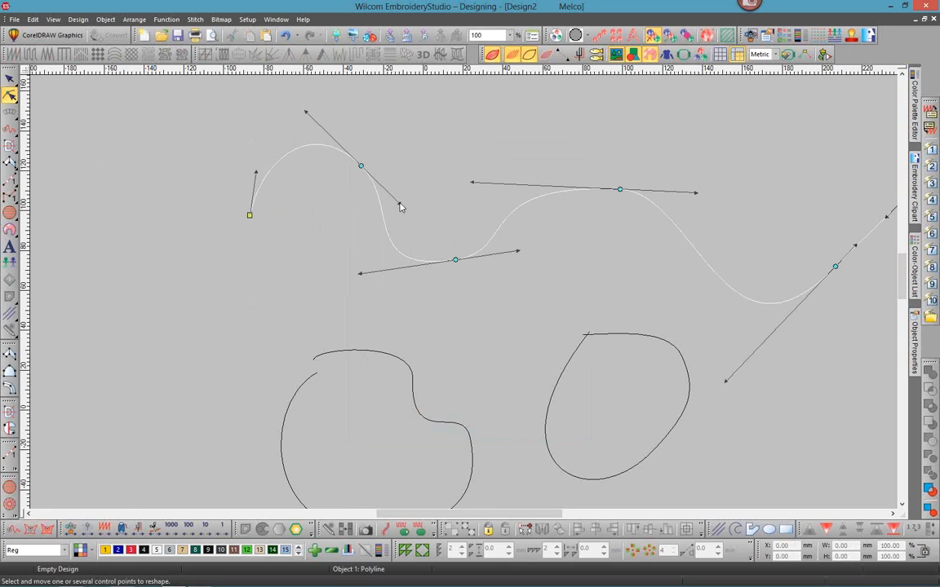
{"action": "mouse_move", "coordinate": [399, 203]}
{"action": "left_mouse_down"}
{"action": "mouse_move", "coordinate": [417, 159]}
{"action": "mouse_move", "coordinate": [390, 216]}
{"action": "mouse_move", "coordinate": [399, 211]}
{"action": "left_mouse_up"}
{"action": "left_click", "coordinate": [360, 166]}
{"action": "key", "text": "space"}
{"action": "mouse_move", "coordinate": [400, 212]}
{"action": "left_mouse_down"}
{"action": "mouse_move", "coordinate": [411, 151]}
{"action": "mouse_move", "coordinate": [387, 205]}
{"action": "left_mouse_up"}
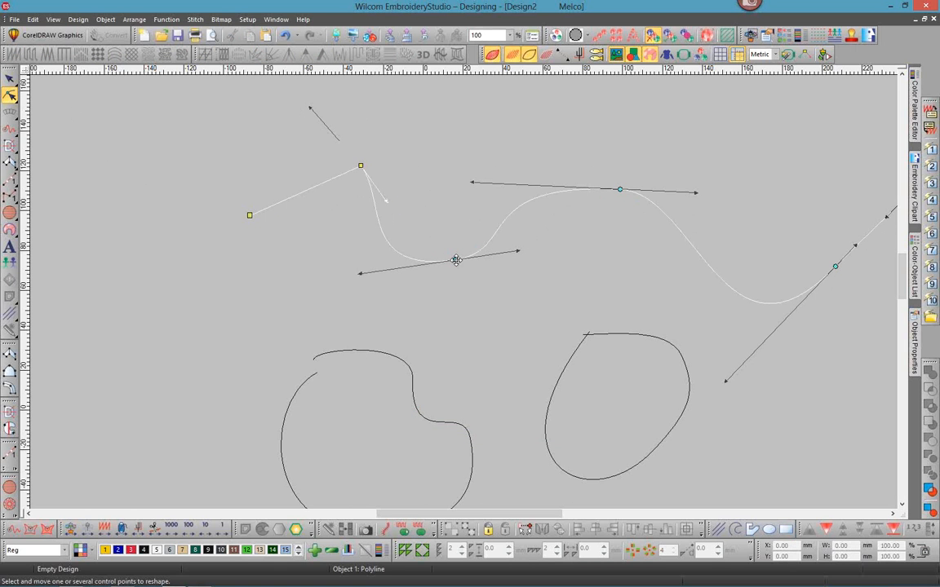
Convert the wavy curve's third node to a corner point so the segment before it is straight, moving the node slightly
{"action": "left_click", "coordinate": [455, 259]}
{"action": "left_click_drag", "start_coordinate": [453, 258], "coordinate": [431, 253]}
{"action": "scroll", "coordinate": [405, 139], "scroll_direction": "down", "scroll_amount": 1}
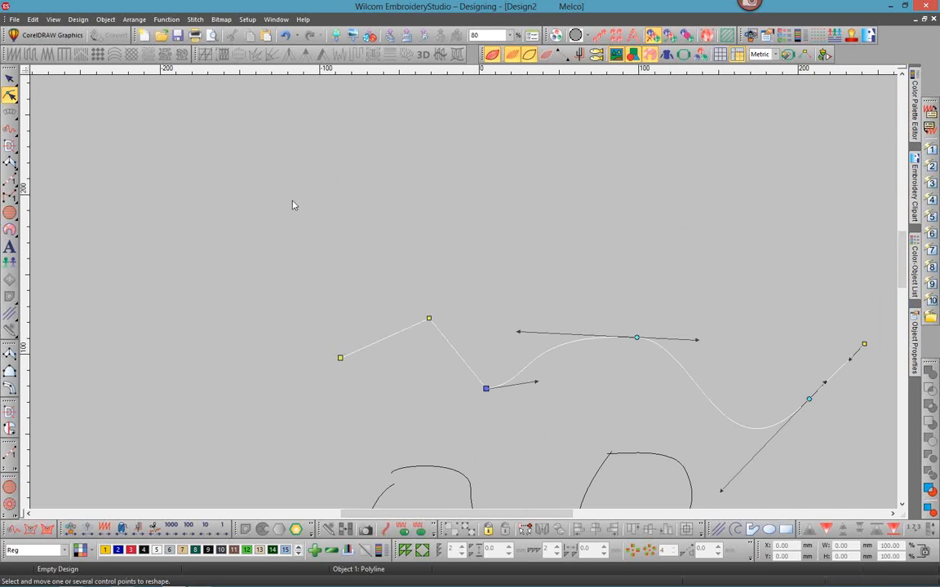
Switch to the CorelDRAW Graphics workspace and move the wavy curve's second and third nodes slightly upward with the Shape tool
{"action": "left_click", "coordinate": [10, 79]}
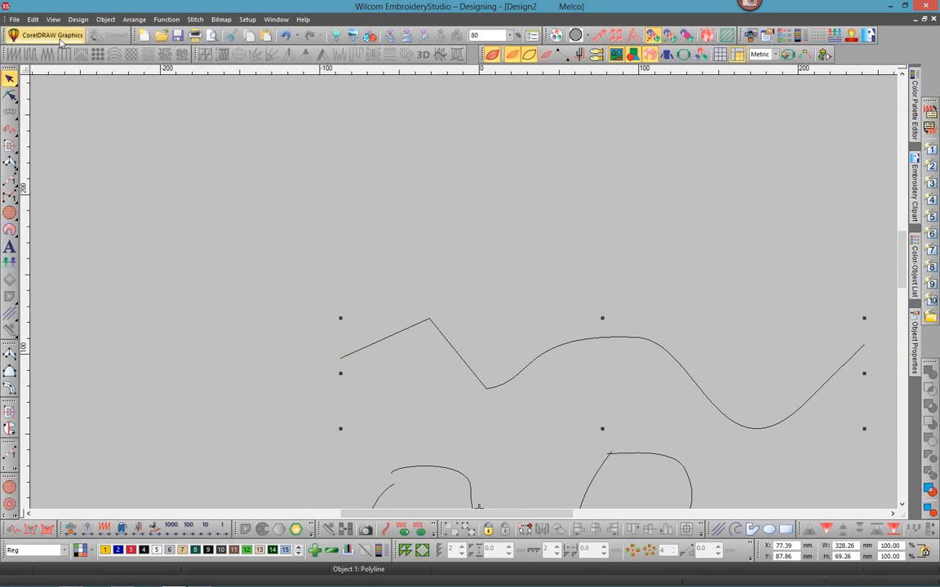
{"action": "left_click", "coordinate": [46, 36]}
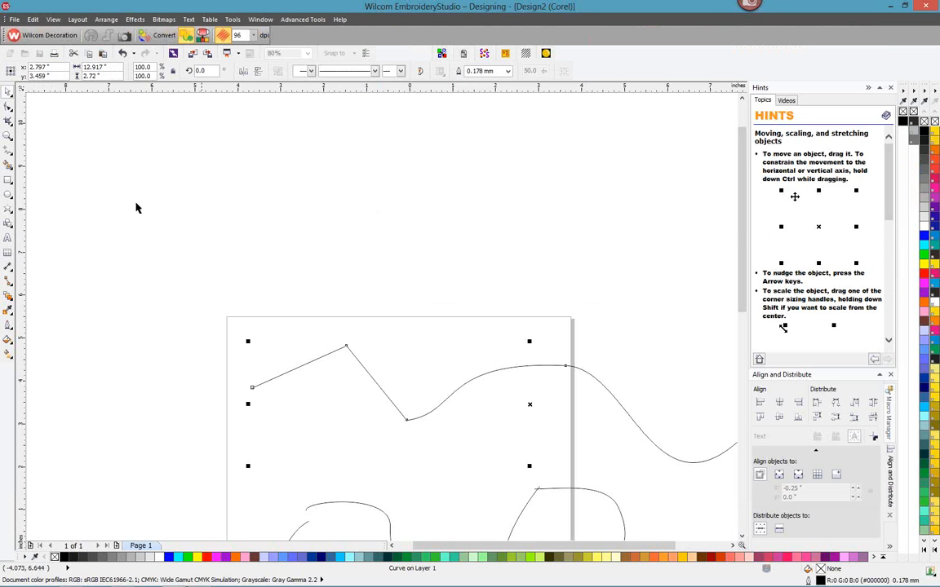
{"action": "left_click", "coordinate": [8, 109]}
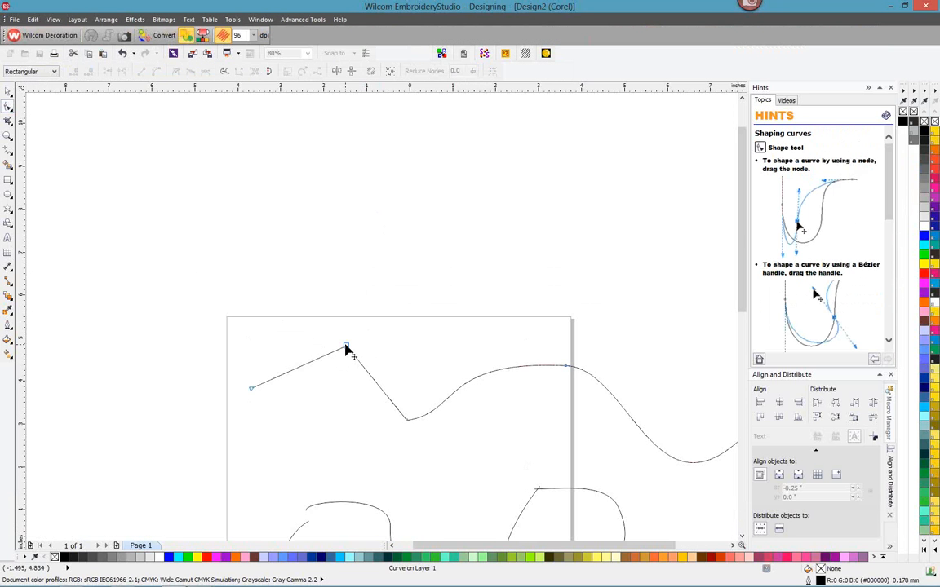
{"action": "left_click", "coordinate": [346, 349]}
{"action": "left_click_drag", "start_coordinate": [346, 349], "coordinate": [343, 334]}
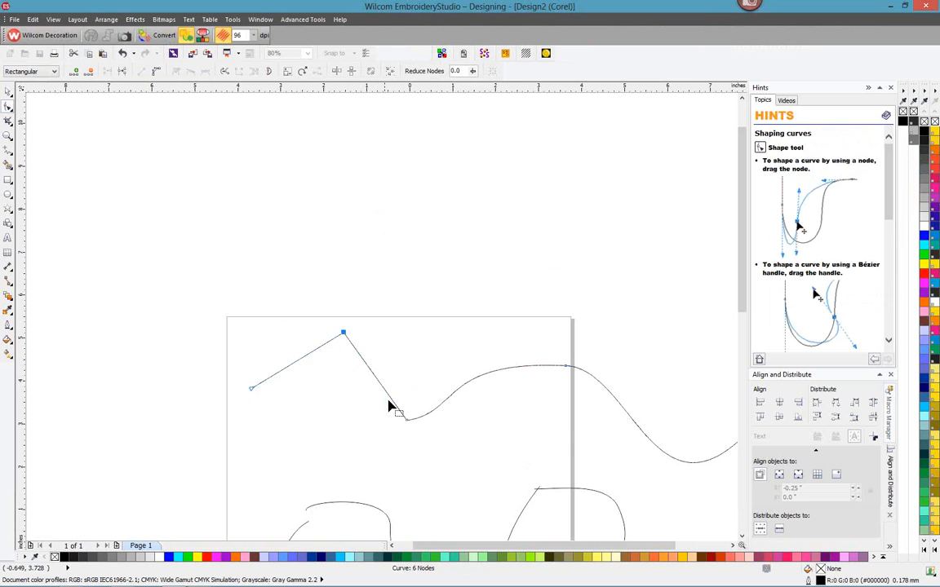
{"action": "left_click", "coordinate": [407, 421]}
{"action": "left_click_drag", "start_coordinate": [407, 424], "coordinate": [461, 408]}
Raise the wave's main crest node, adjust its right handle, and bend the last segment while lowering the curve's end
{"action": "left_click_drag", "start_coordinate": [565, 366], "coordinate": [555, 310]}
{"action": "mouse_move", "coordinate": [619, 312]}
{"action": "left_mouse_down"}
{"action": "mouse_move", "coordinate": [667, 315]}
{"action": "mouse_move", "coordinate": [606, 318]}
{"action": "mouse_move", "coordinate": [605, 274]}
{"action": "mouse_move", "coordinate": [558, 253]}
{"action": "mouse_move", "coordinate": [594, 269]}
{"action": "mouse_move", "coordinate": [602, 320]}
{"action": "mouse_move", "coordinate": [614, 281]}
{"action": "mouse_move", "coordinate": [621, 309]}
{"action": "mouse_move", "coordinate": [628, 306]}
{"action": "left_mouse_up"}
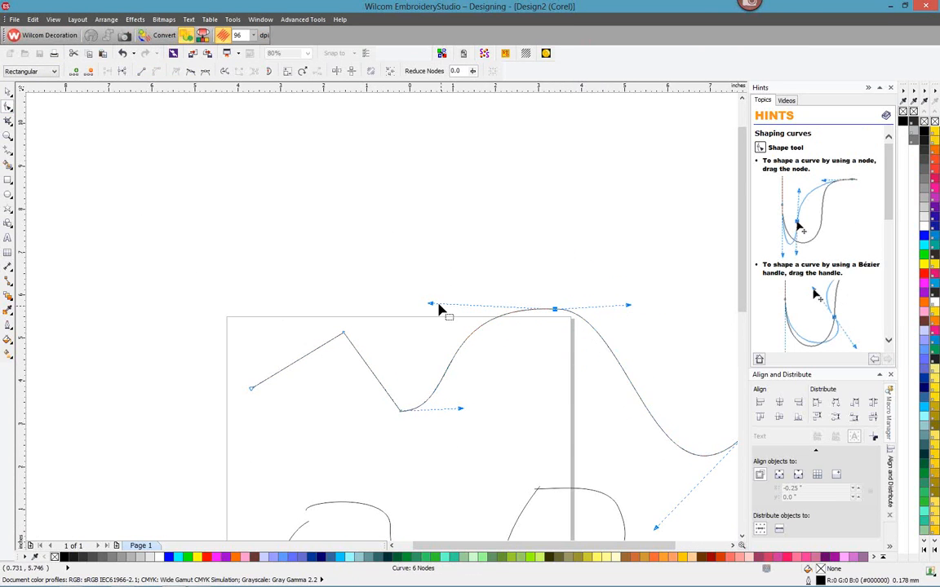
{"action": "scroll", "coordinate": [640, 465], "scroll_direction": "right", "scroll_amount": 5}
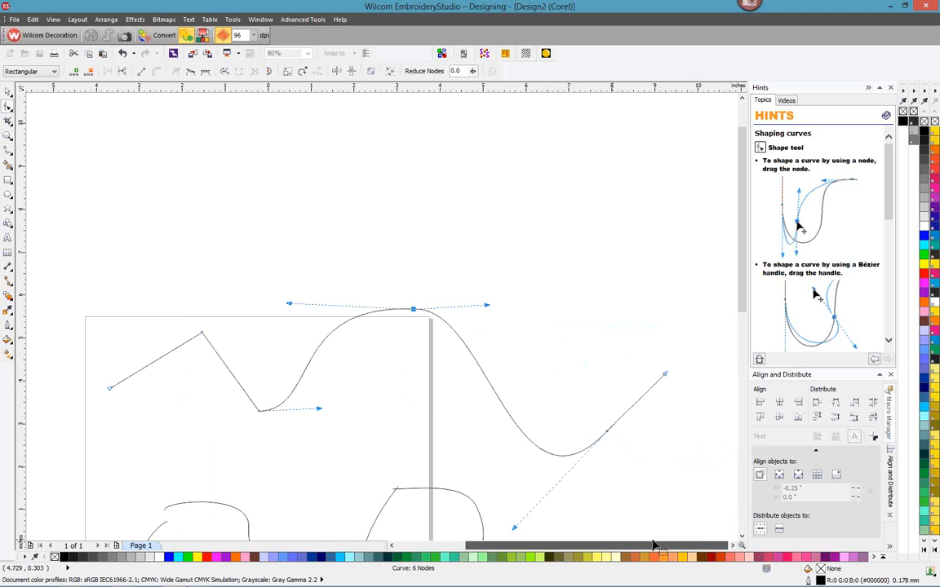
{"action": "left_click_drag", "start_coordinate": [667, 379], "coordinate": [658, 441]}
Select the second and third nodes together, convert their straight segments to curves, and make both nodes smooth
{"action": "left_click_drag", "start_coordinate": [172, 295], "coordinate": [277, 418]}
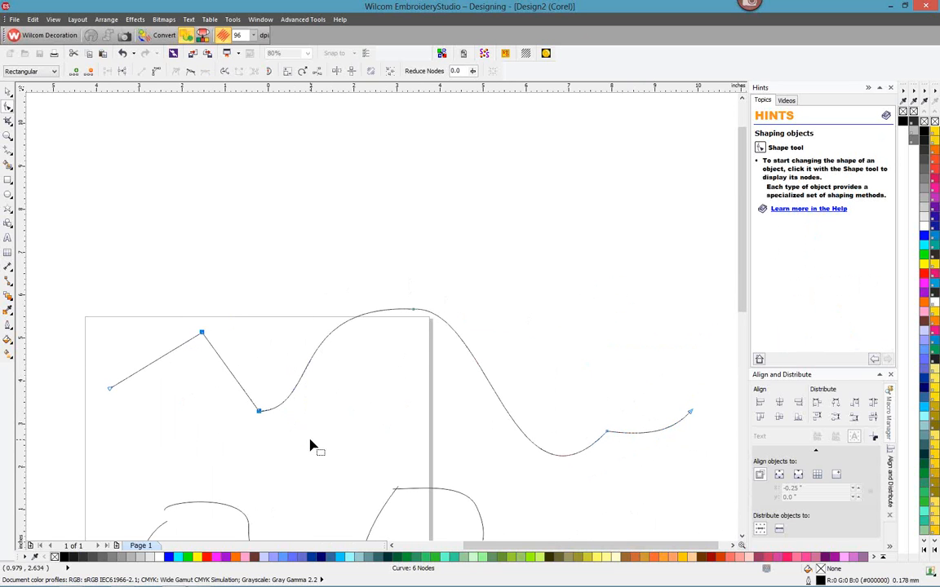
{"action": "left_click", "coordinate": [156, 72]}
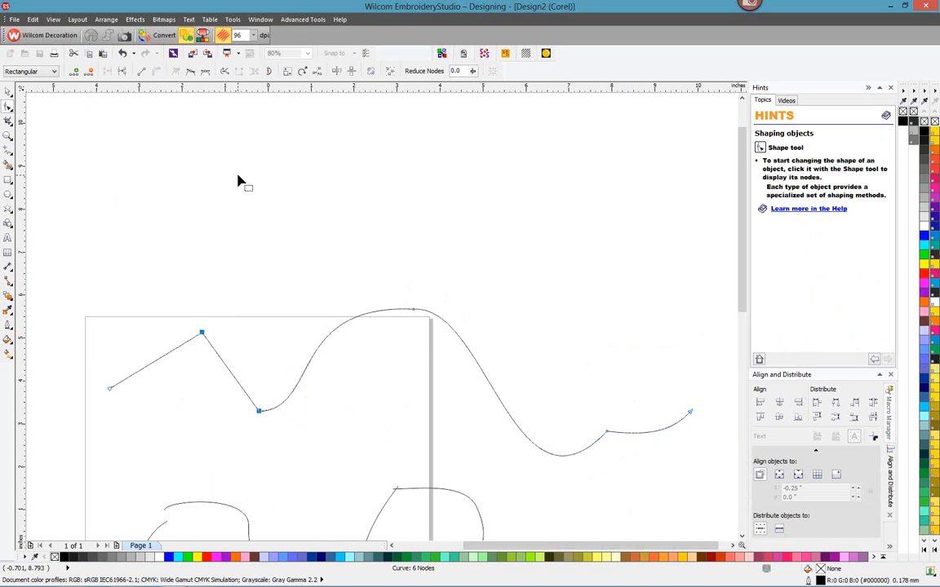
{"action": "left_click", "coordinate": [190, 72]}
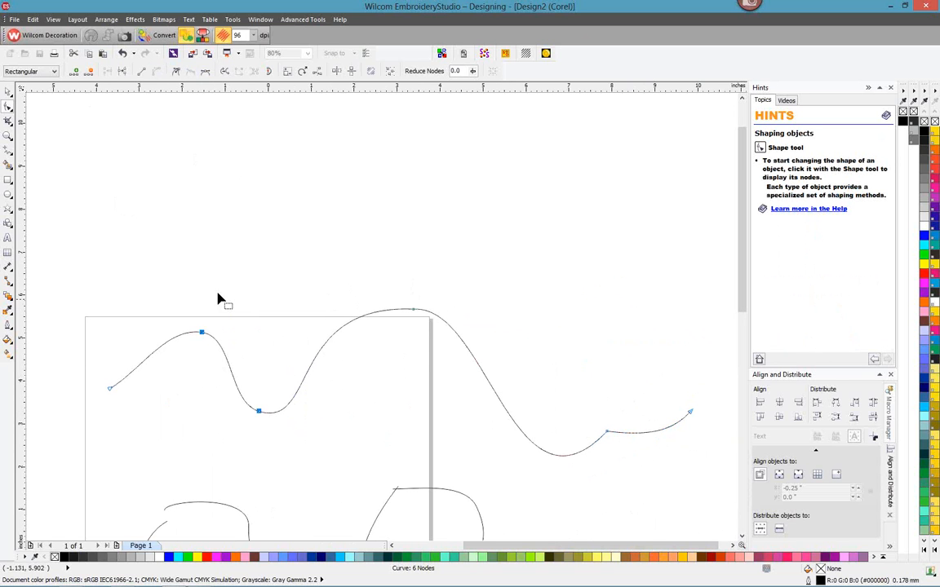
Swing the right handle of the second node up and back down to reshape the first crest
{"action": "left_click", "coordinate": [201, 332]}
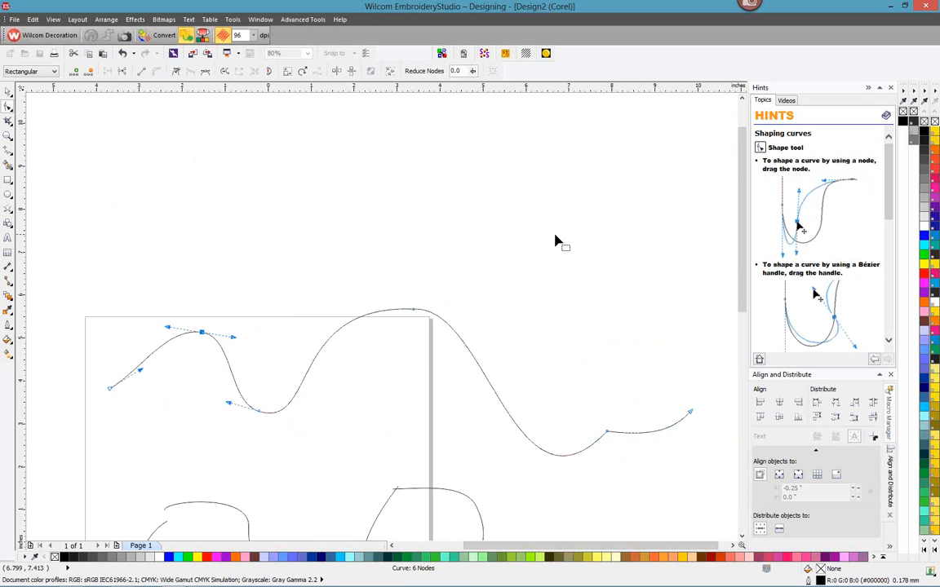
{"action": "mouse_move", "coordinate": [235, 337]}
{"action": "left_mouse_down"}
{"action": "mouse_move", "coordinate": [251, 331]}
{"action": "mouse_move", "coordinate": [238, 337]}
{"action": "mouse_move", "coordinate": [236, 324]}
{"action": "left_mouse_up"}
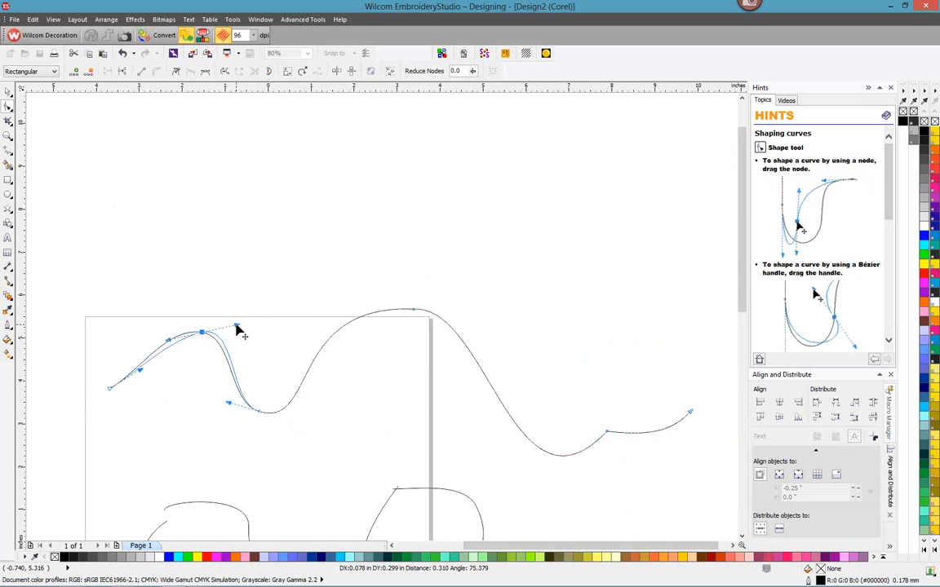
{"action": "left_click_drag", "start_coordinate": [235, 324], "coordinate": [228, 340]}
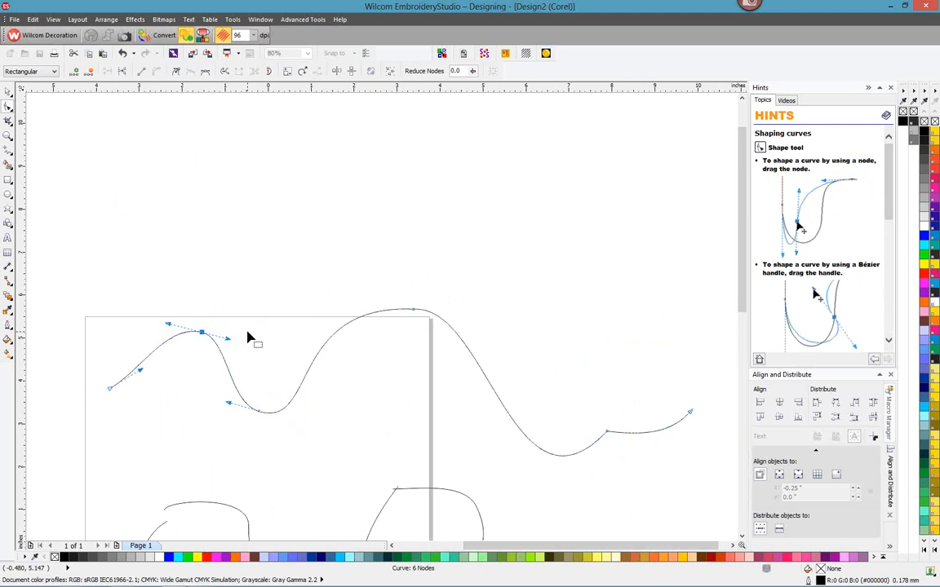
Adjust the first trough node's handles, ending with its right handle nearly vertical, and raise the main crest node's left handle
{"action": "left_click", "coordinate": [259, 412]}
{"action": "mouse_move", "coordinate": [229, 406]}
{"action": "left_mouse_down"}
{"action": "mouse_move", "coordinate": [231, 424]}
{"action": "mouse_move", "coordinate": [229, 411]}
{"action": "left_mouse_up"}
{"action": "left_click_drag", "start_coordinate": [290, 304], "coordinate": [353, 253]}
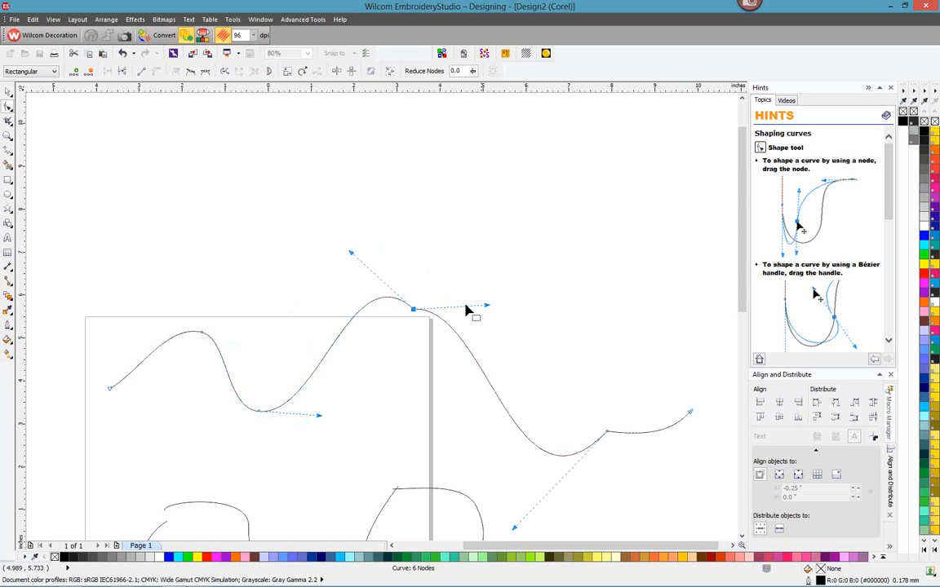
{"action": "mouse_move", "coordinate": [318, 415]}
{"action": "left_mouse_down"}
{"action": "mouse_move", "coordinate": [362, 412]}
{"action": "mouse_move", "coordinate": [328, 430]}
{"action": "mouse_move", "coordinate": [306, 419]}
{"action": "left_mouse_up"}
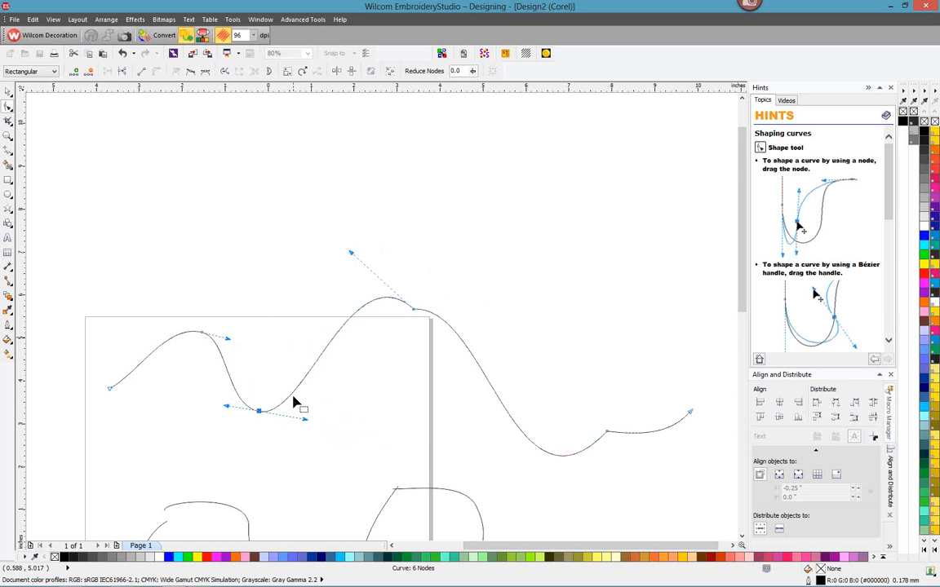
{"action": "left_click_drag", "start_coordinate": [307, 422], "coordinate": [271, 355]}
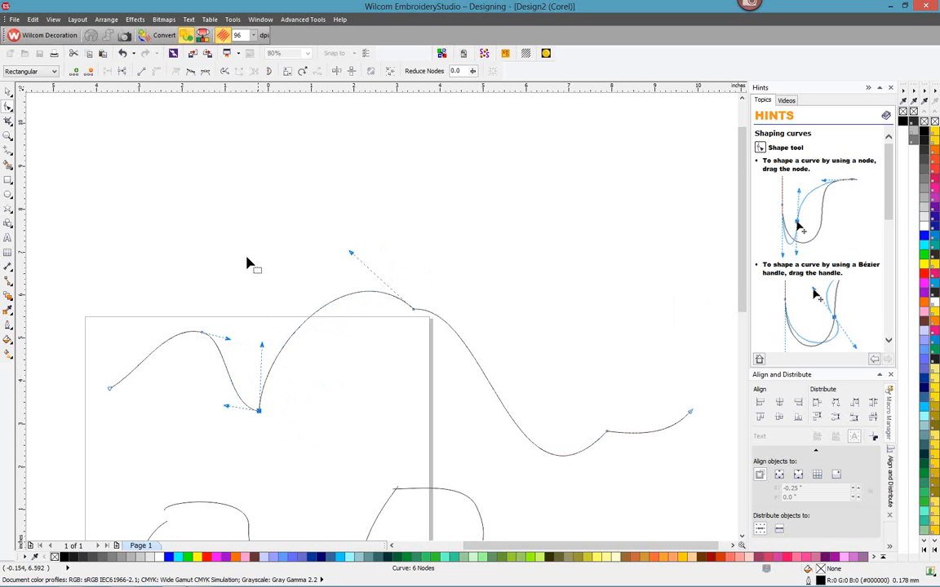
Make the first trough's node smooth and then symmetrical, swinging its right handle to reshape the curve in each node type
{"action": "left_click", "coordinate": [190, 71]}
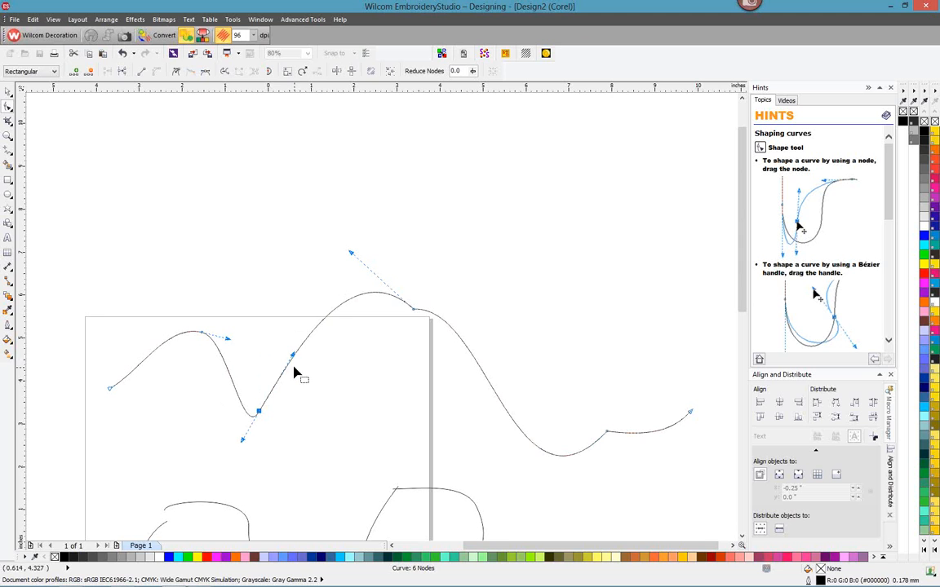
{"action": "left_click_drag", "start_coordinate": [292, 358], "coordinate": [306, 413]}
{"action": "left_click", "coordinate": [204, 71]}
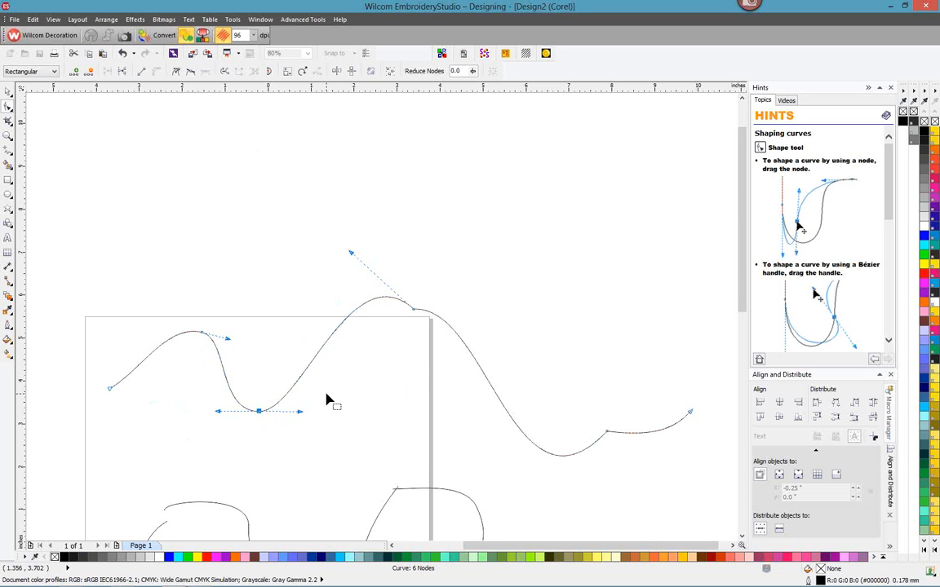
{"action": "left_click_drag", "start_coordinate": [300, 412], "coordinate": [266, 373]}
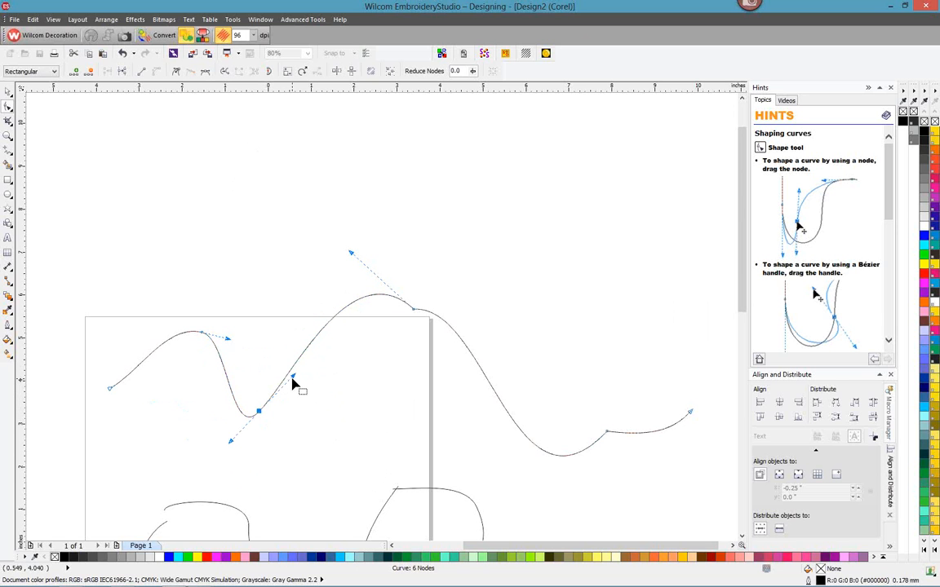
{"action": "mouse_move", "coordinate": [294, 379]}
{"action": "left_mouse_down"}
{"action": "mouse_move", "coordinate": [305, 430]}
{"action": "mouse_move", "coordinate": [316, 394]}
{"action": "mouse_move", "coordinate": [318, 424]}
{"action": "mouse_move", "coordinate": [383, 424]}
{"action": "mouse_move", "coordinate": [300, 422]}
{"action": "mouse_move", "coordinate": [260, 363]}
{"action": "mouse_move", "coordinate": [290, 365]}
{"action": "left_mouse_up"}
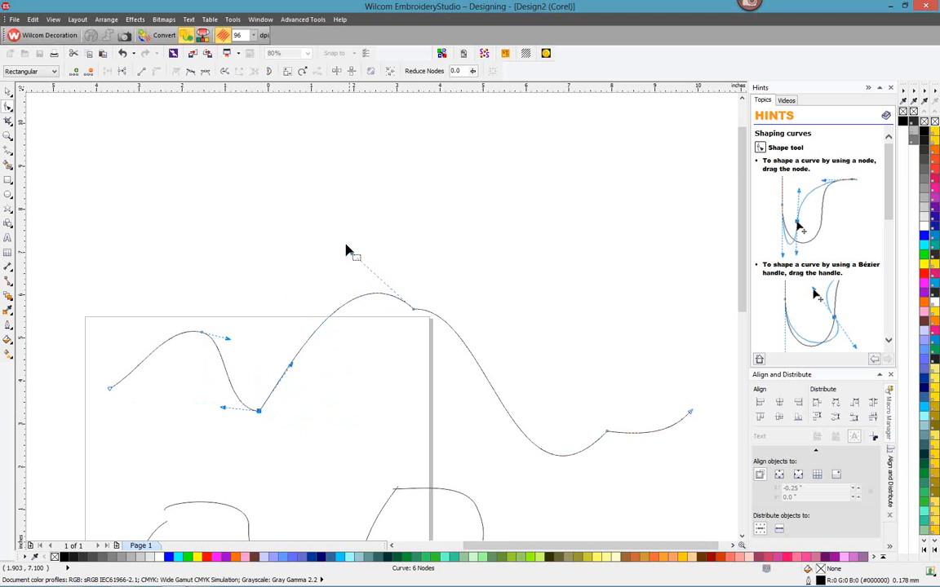
Lower the main crest node's left handle to flatten the crest, and move that node slightly upward
{"action": "left_click_drag", "start_coordinate": [351, 258], "coordinate": [315, 291]}
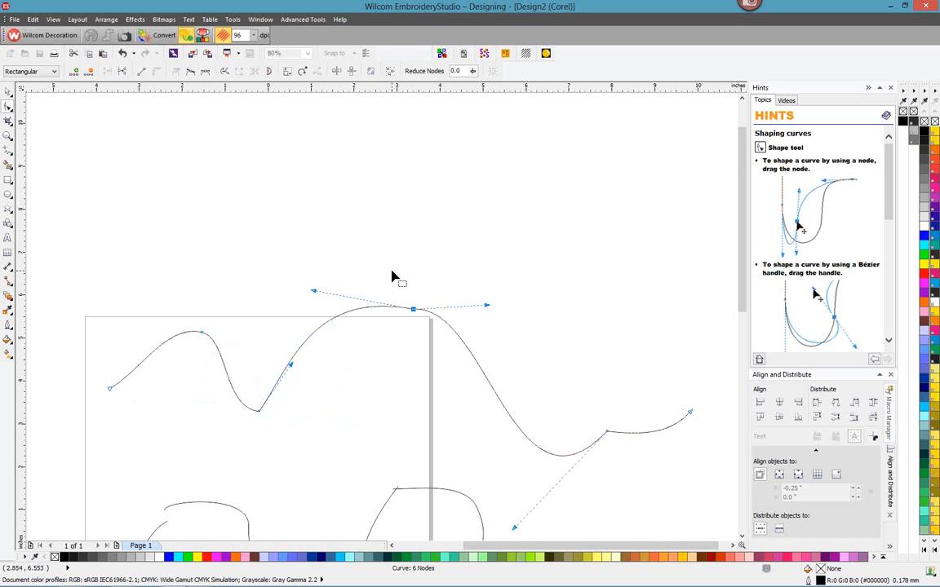
{"action": "left_click_drag", "start_coordinate": [392, 270], "coordinate": [441, 353]}
{"action": "left_click_drag", "start_coordinate": [413, 310], "coordinate": [411, 288]}
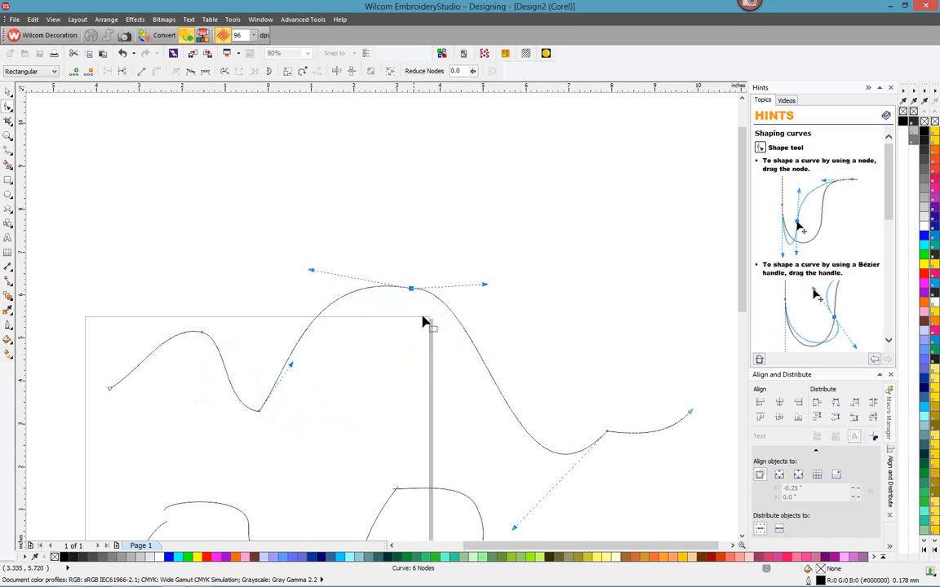
Select the wavy curve and the two rounded shapes and delete them from the drawing
{"action": "scroll", "coordinate": [410, 322], "scroll_direction": "down", "scroll_amount": 3}
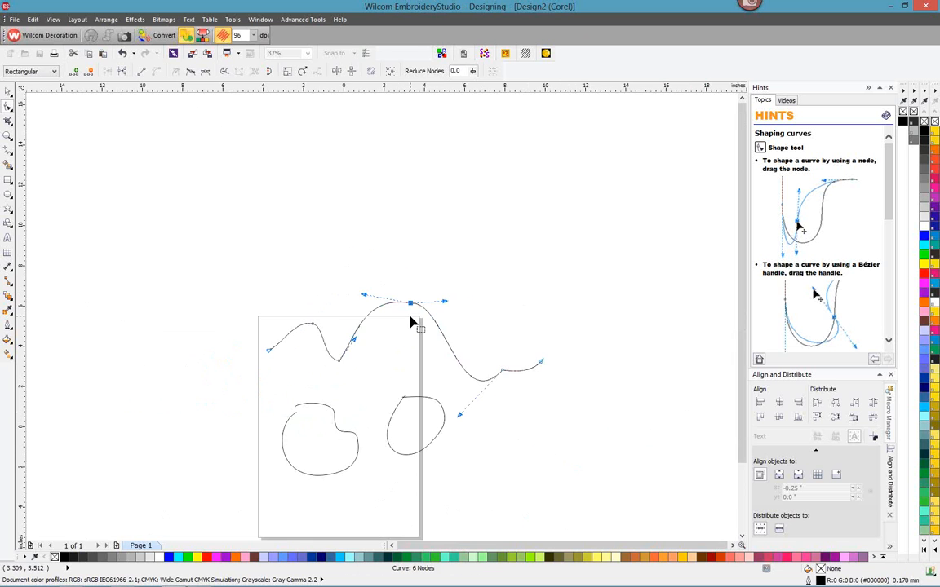
{"action": "key", "text": "space"}
{"action": "mouse_move", "coordinate": [263, 301]}
{"action": "left_mouse_down"}
{"action": "mouse_move", "coordinate": [551, 497]}
{"action": "mouse_move", "coordinate": [548, 487]}
{"action": "left_mouse_up"}
{"action": "key", "text": "Delete"}
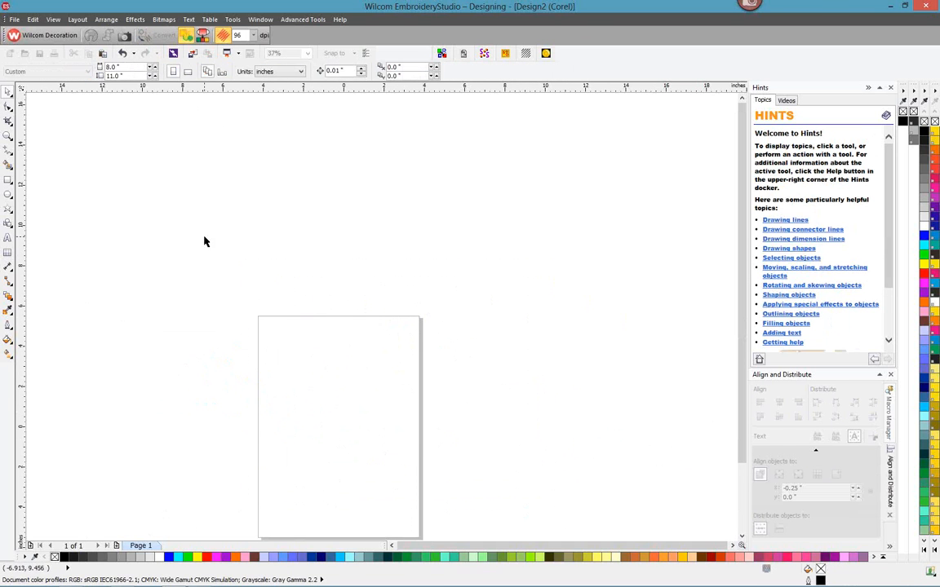
Draw an open Bézier curve that climbs from the page's upper left, crosses a hump above the page, and descends on the right
{"action": "left_click", "coordinate": [10, 157]}
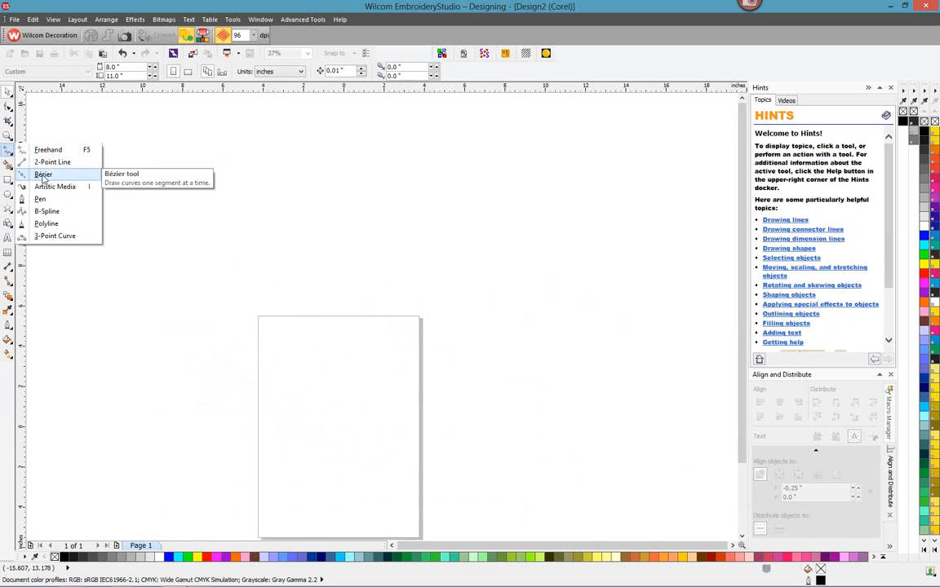
{"action": "left_click", "coordinate": [43, 174]}
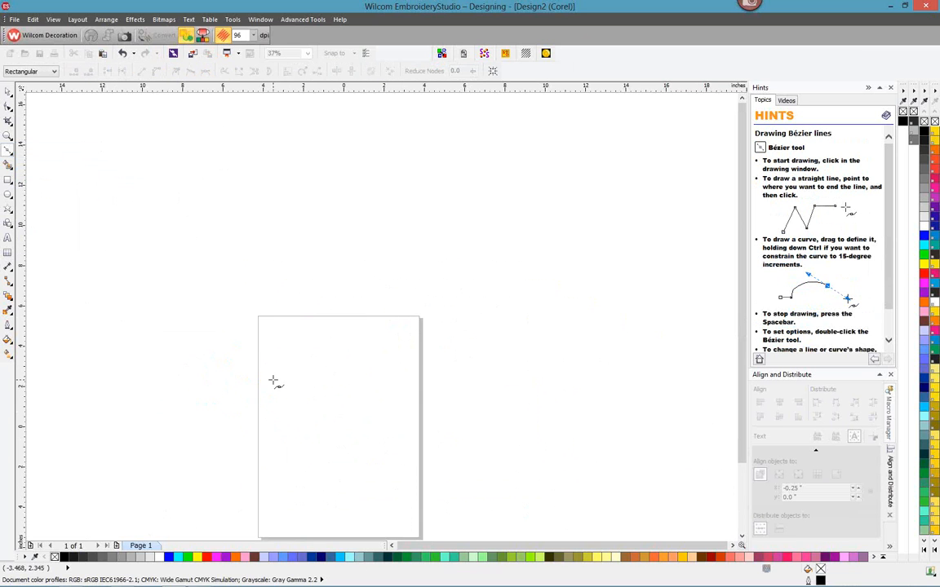
{"action": "left_click", "coordinate": [296, 362]}
{"action": "left_click_drag", "start_coordinate": [310, 352], "coordinate": [340, 311]}
{"action": "key", "text": "space"}
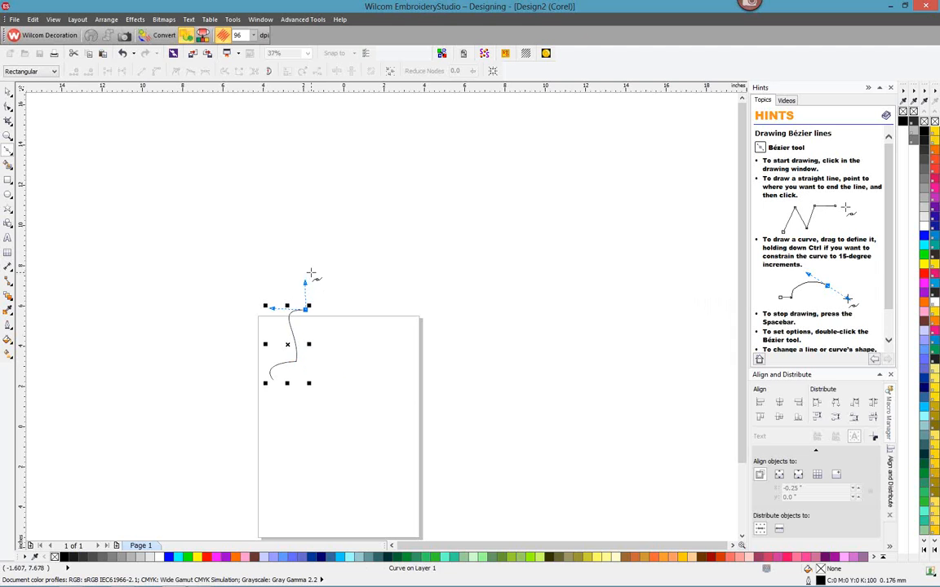
{"action": "left_click_drag", "start_coordinate": [310, 273], "coordinate": [352, 285]}
{"action": "left_click_drag", "start_coordinate": [354, 329], "coordinate": [390, 386]}
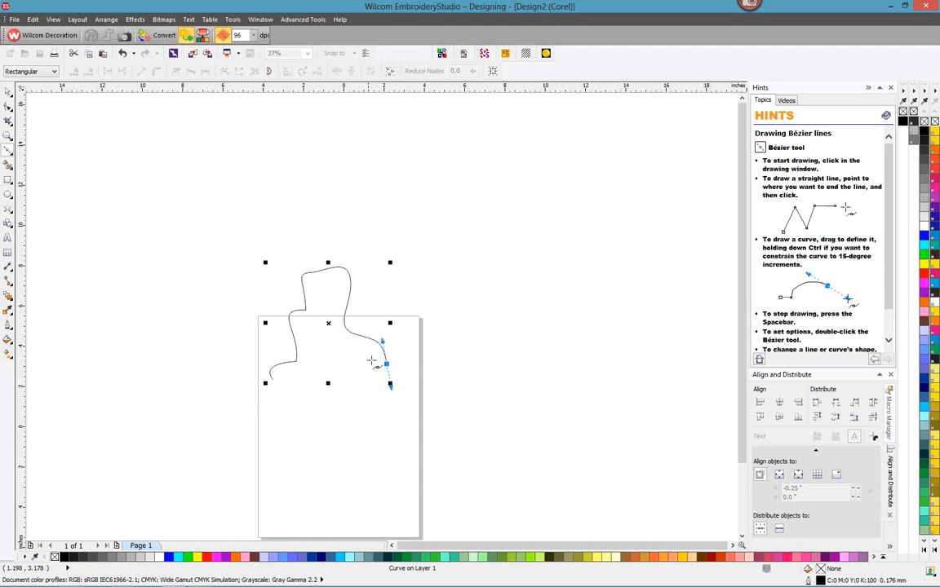
{"action": "left_click_drag", "start_coordinate": [364, 415], "coordinate": [351, 425]}
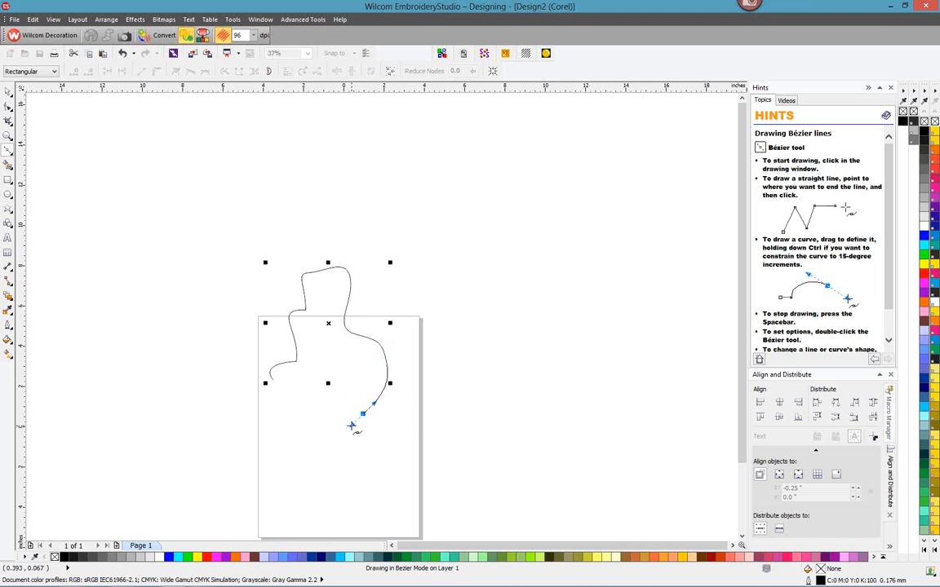
{"action": "key", "text": "space"}
{"action": "key", "text": "space"}
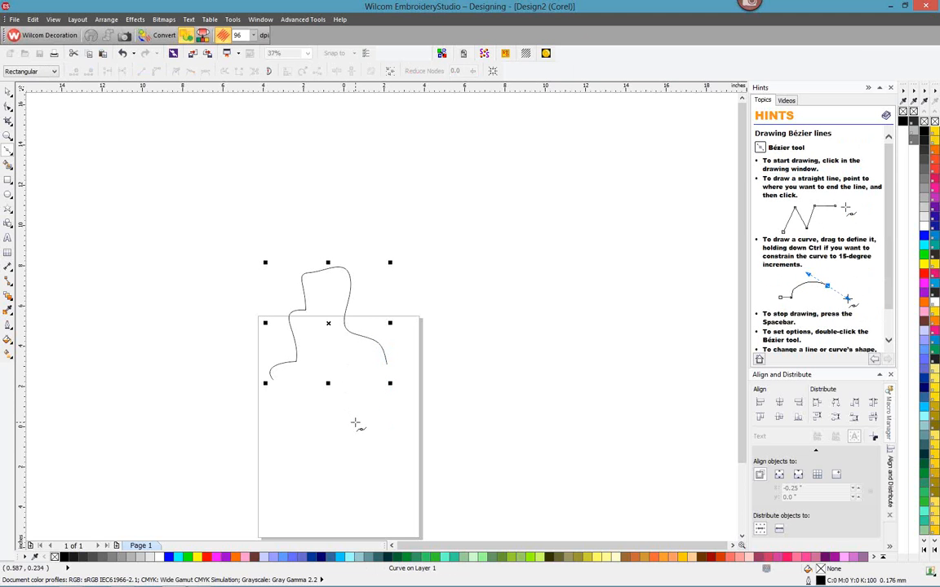
Draw a second open Bézier curve below the first, sweeping down to the left and hooking back to the right
{"action": "left_click_drag", "start_coordinate": [385, 387], "coordinate": [337, 454]}
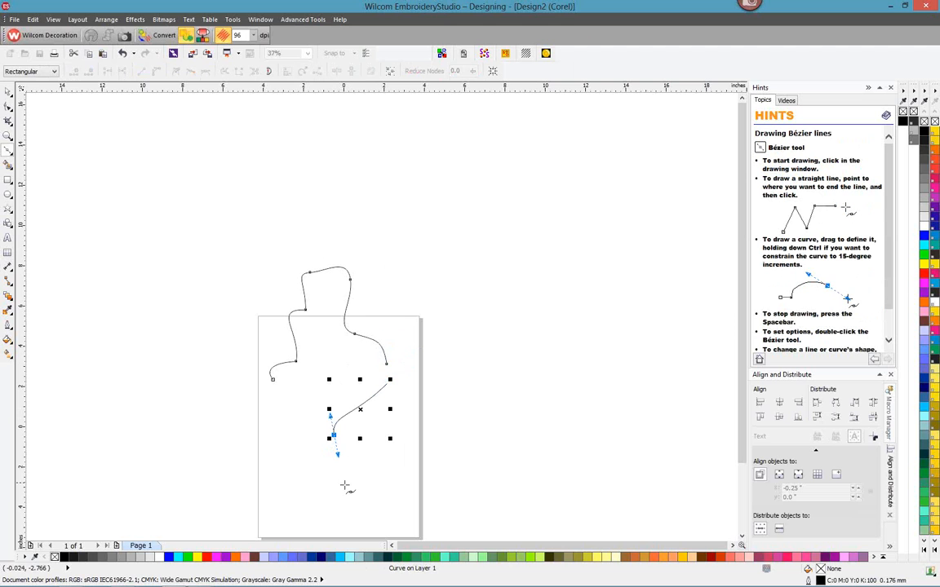
{"action": "mouse_move", "coordinate": [341, 496]}
{"action": "left_mouse_down"}
{"action": "mouse_move", "coordinate": [365, 499]}
{"action": "mouse_move", "coordinate": [353, 496]}
{"action": "mouse_move", "coordinate": [361, 496]}
{"action": "mouse_move", "coordinate": [352, 505]}
{"action": "mouse_move", "coordinate": [356, 489]}
{"action": "mouse_move", "coordinate": [321, 514]}
{"action": "mouse_move", "coordinate": [368, 488]}
{"action": "mouse_move", "coordinate": [318, 509]}
{"action": "mouse_move", "coordinate": [371, 496]}
{"action": "mouse_move", "coordinate": [329, 511]}
{"action": "mouse_move", "coordinate": [369, 491]}
{"action": "mouse_move", "coordinate": [352, 482]}
{"action": "mouse_move", "coordinate": [359, 472]}
{"action": "mouse_move", "coordinate": [363, 480]}
{"action": "mouse_move", "coordinate": [358, 470]}
{"action": "left_mouse_up"}
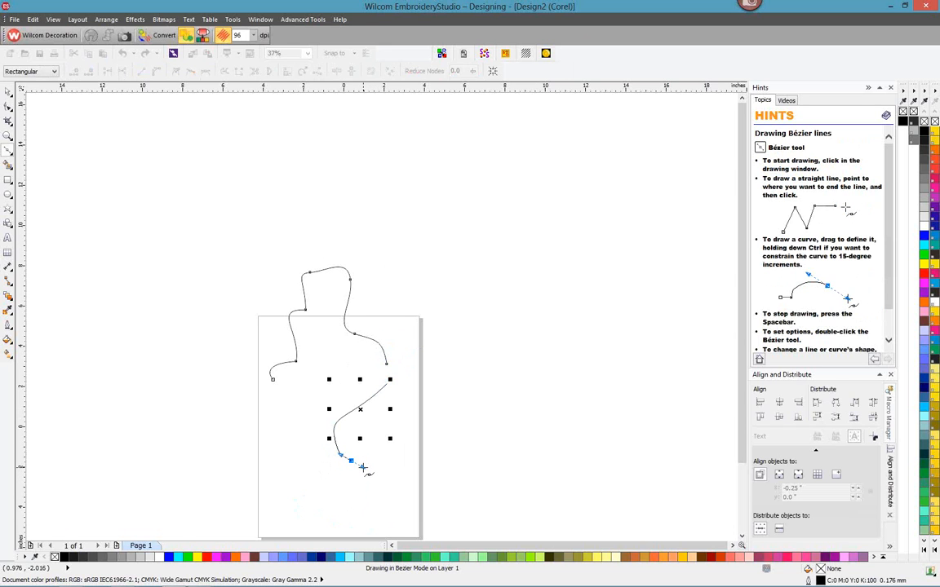
{"action": "left_click_drag", "start_coordinate": [365, 465], "coordinate": [410, 462]}
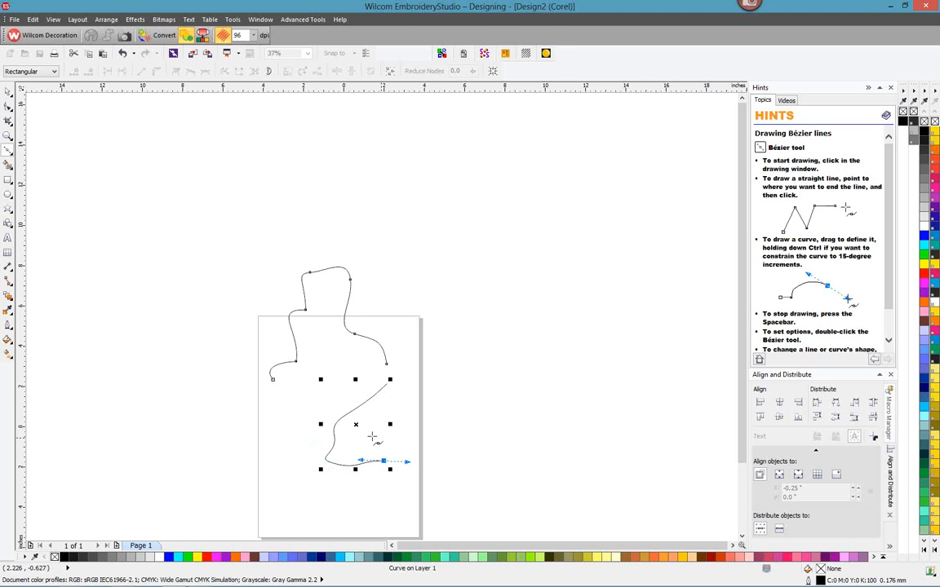
Select both open Bézier curves and delete them from the drawing
{"action": "left_click", "coordinate": [8, 92]}
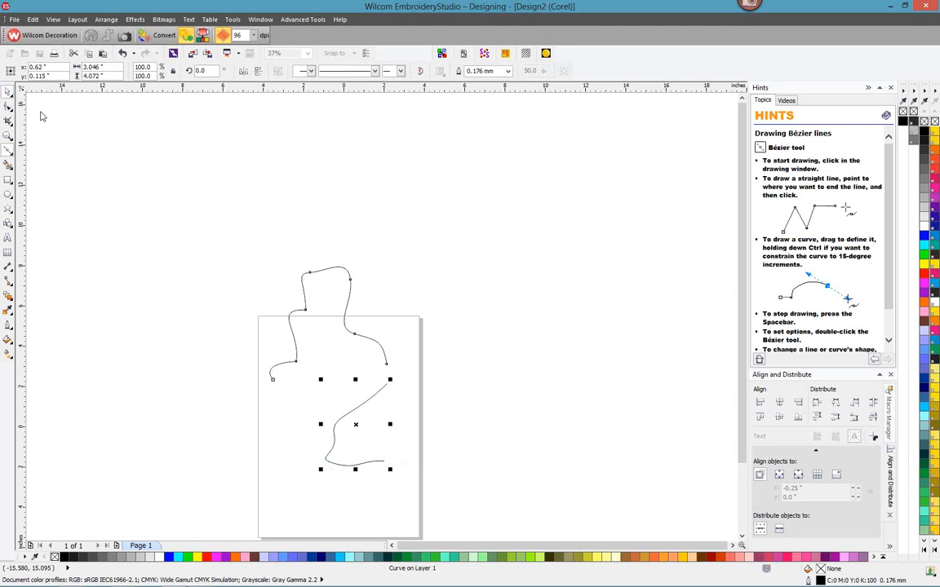
{"action": "left_click_drag", "start_coordinate": [209, 228], "coordinate": [481, 510]}
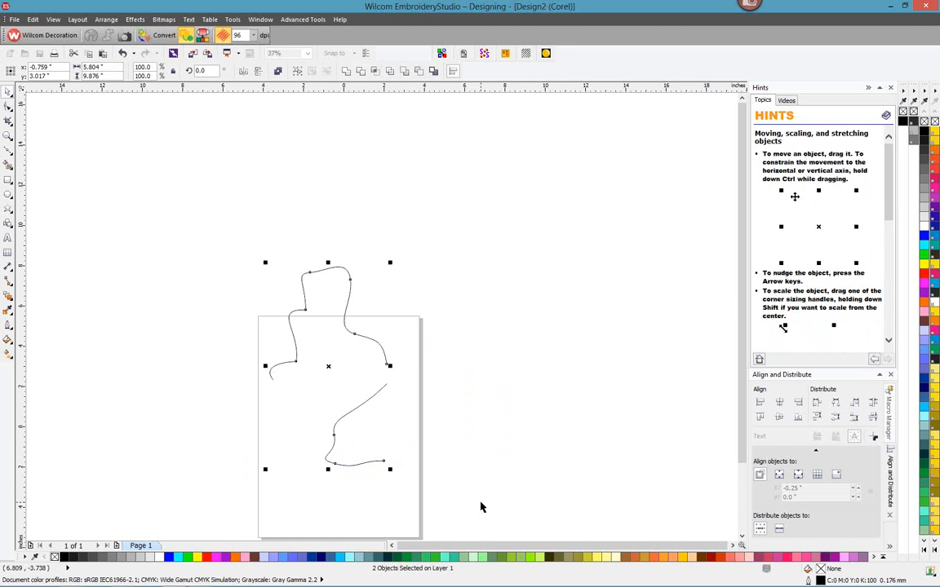
{"action": "key", "text": "Delete"}
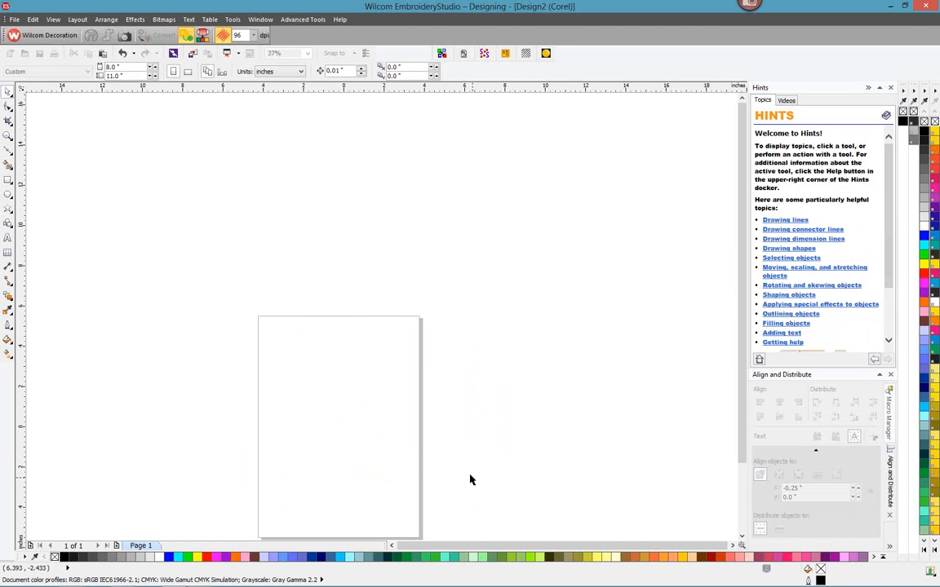
Draw a wavy Artistic Media stroke across the upper half of the page with a tapered preset shape
{"action": "left_click", "coordinate": [11, 155]}
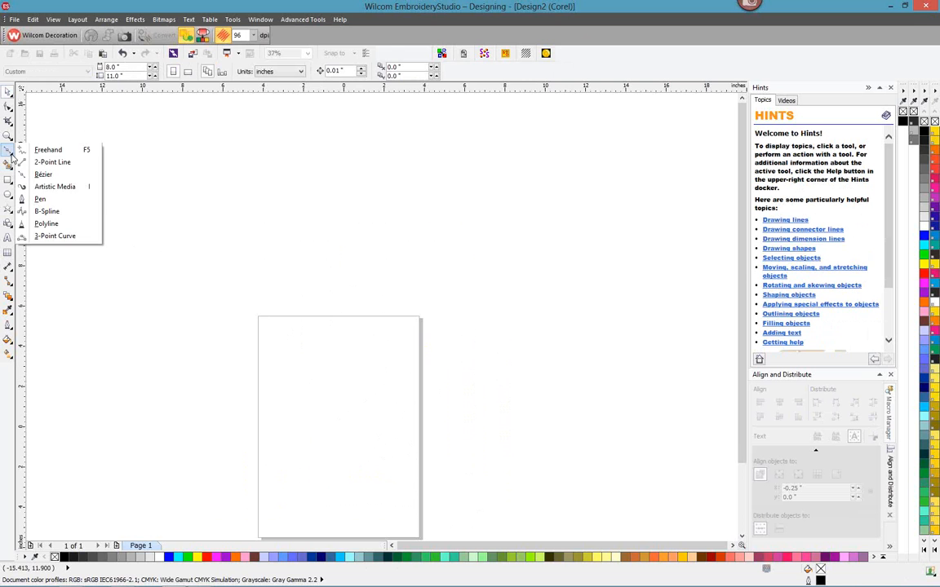
{"action": "left_click", "coordinate": [46, 187]}
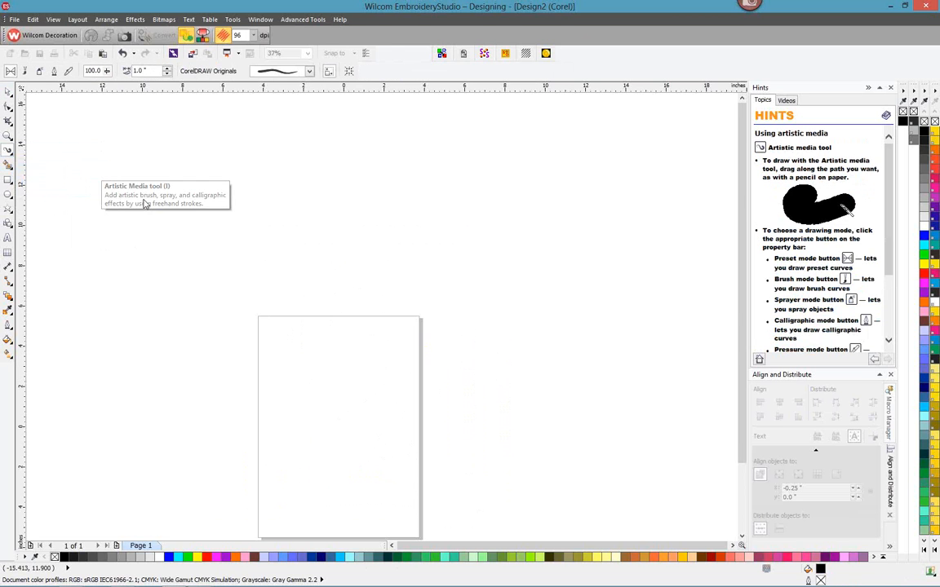
{"action": "left_click", "coordinate": [310, 72]}
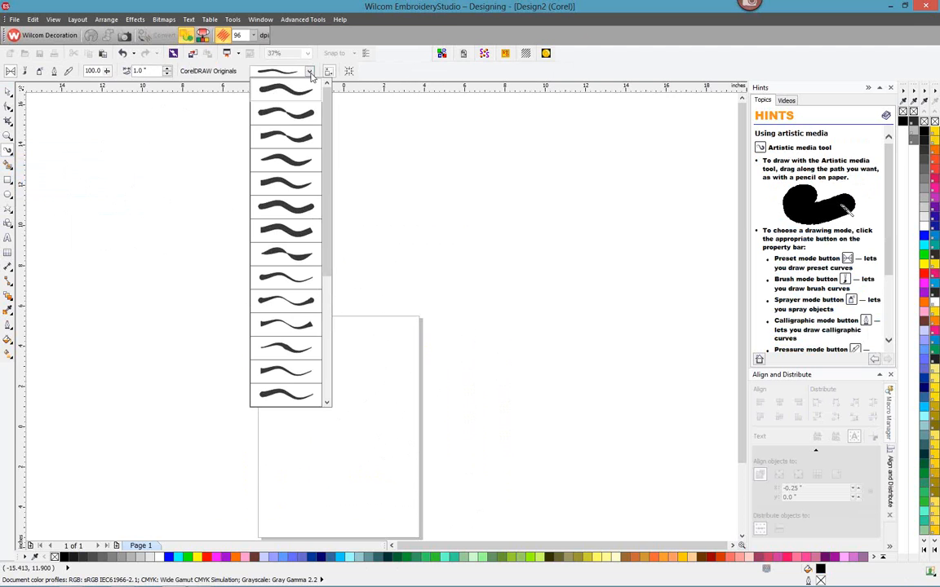
{"action": "left_click", "coordinate": [305, 126]}
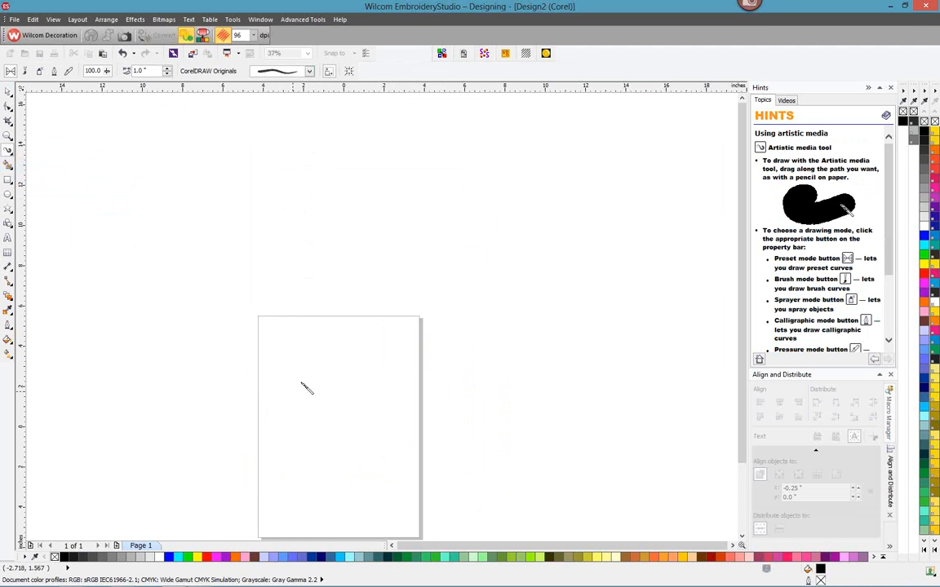
{"action": "left_click_drag", "start_coordinate": [286, 409], "coordinate": [424, 361]}
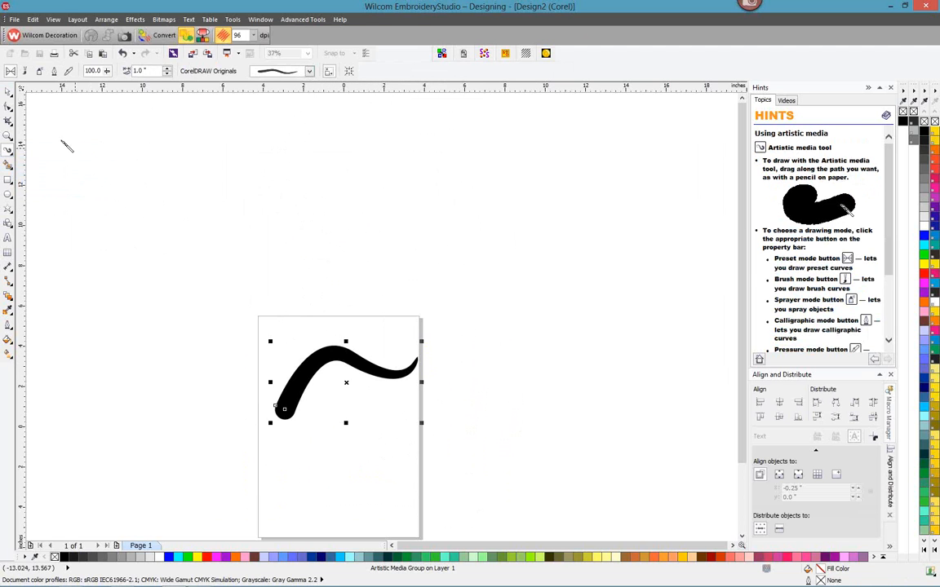
Switch the drawing display to Wireframe to expose the stroke's outline and centre line
{"action": "left_click", "coordinate": [8, 91]}
{"action": "left_click", "coordinate": [53, 19]}
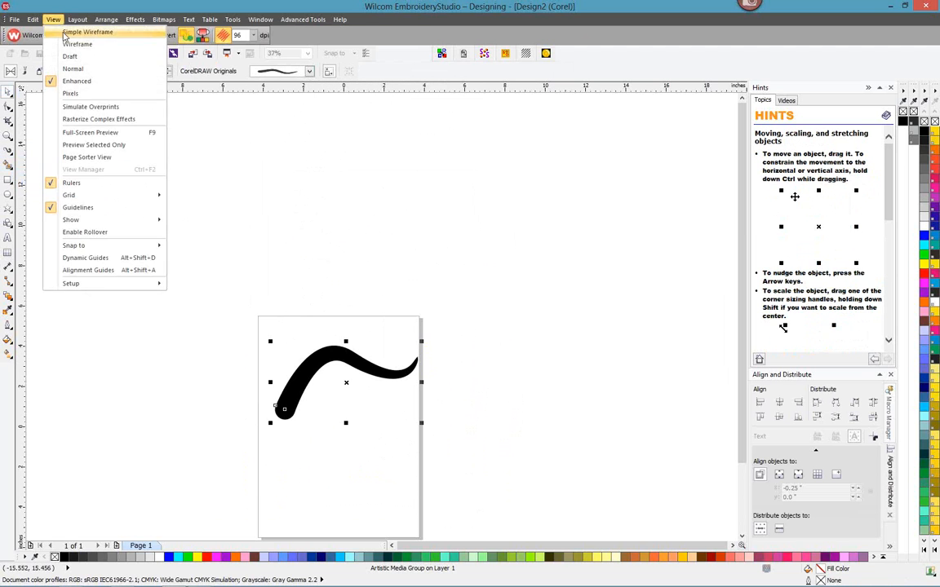
{"action": "left_click", "coordinate": [72, 44]}
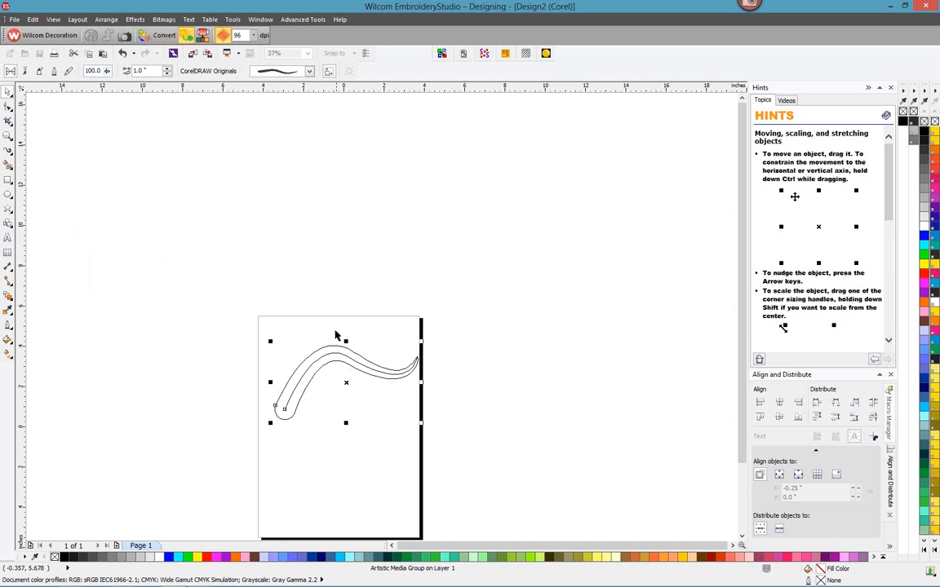
Reshape the stroke's centre line by raising its middle node into a broader arch, and return the display to Enhanced
{"action": "left_click", "coordinate": [8, 106]}
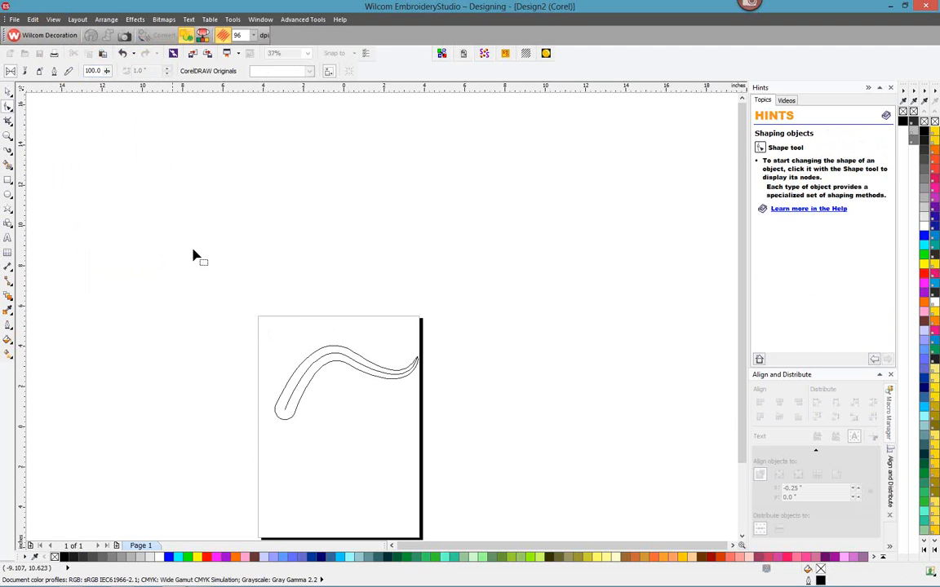
{"action": "left_click", "coordinate": [310, 377]}
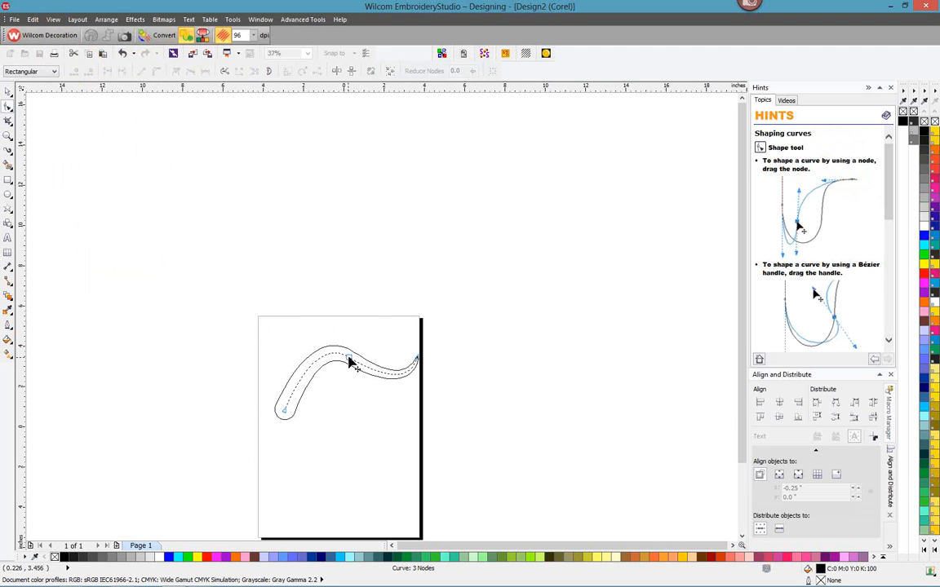
{"action": "left_click_drag", "start_coordinate": [352, 360], "coordinate": [398, 331]}
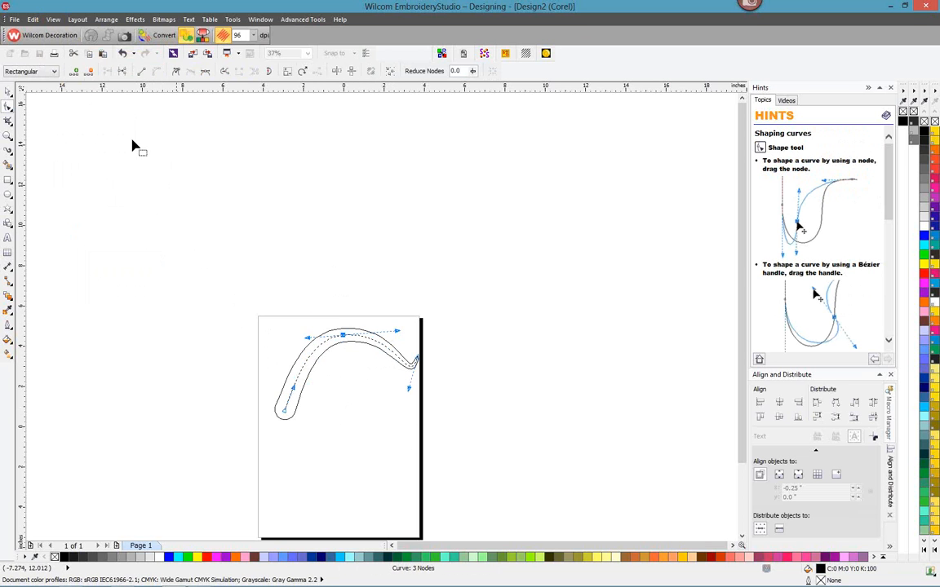
{"action": "left_click", "coordinate": [53, 19]}
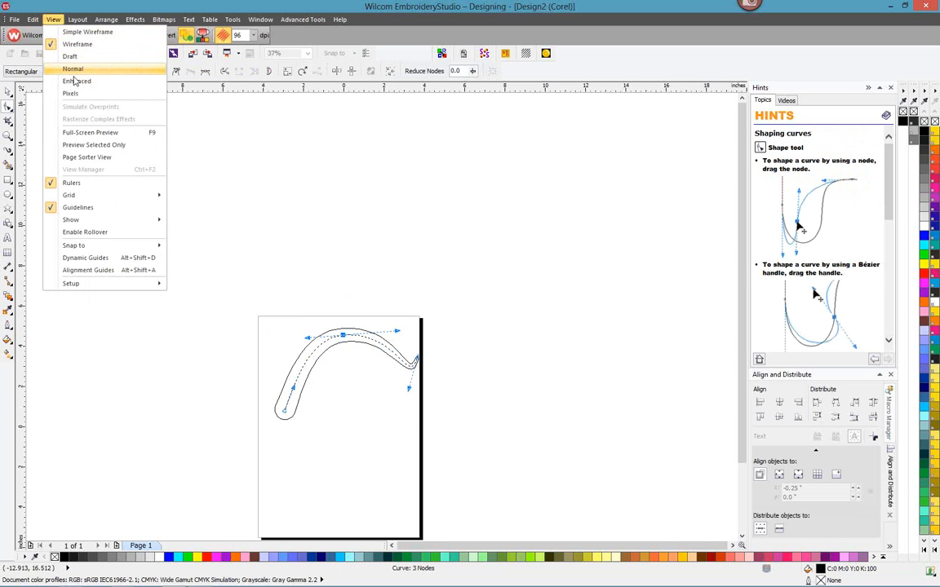
{"action": "left_click", "coordinate": [74, 81]}
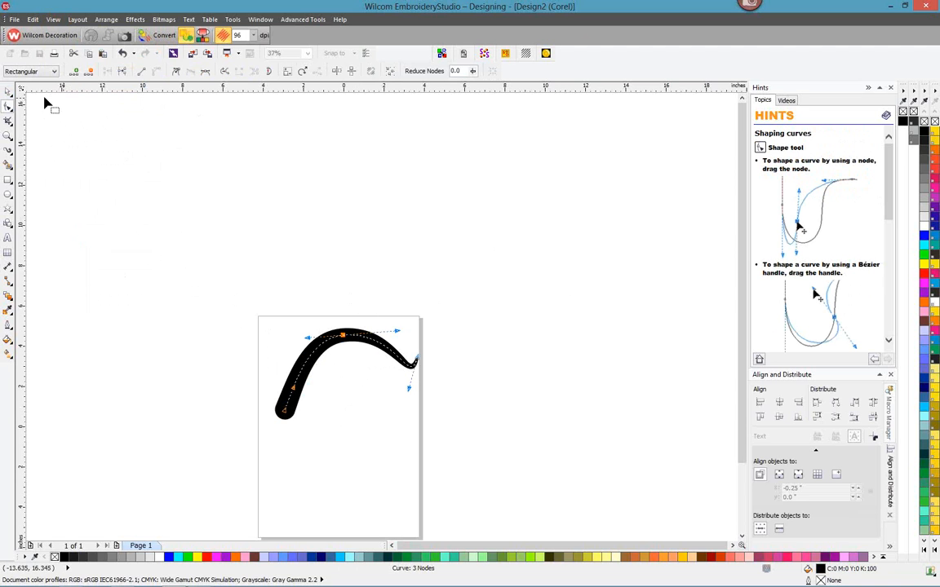
Set the Artistic Media tool to Brush mode with the Symbol brush category
{"action": "left_click", "coordinate": [14, 155]}
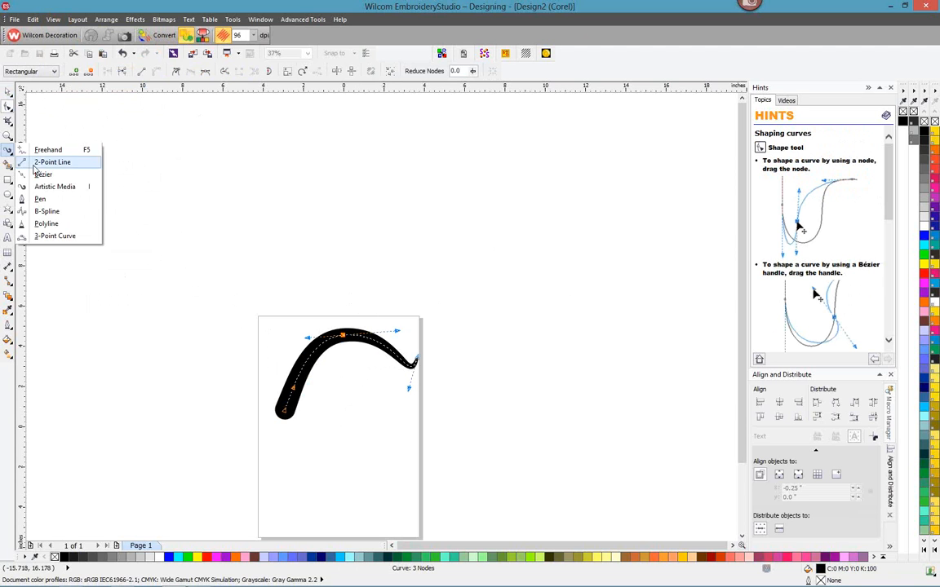
{"action": "left_click", "coordinate": [39, 199]}
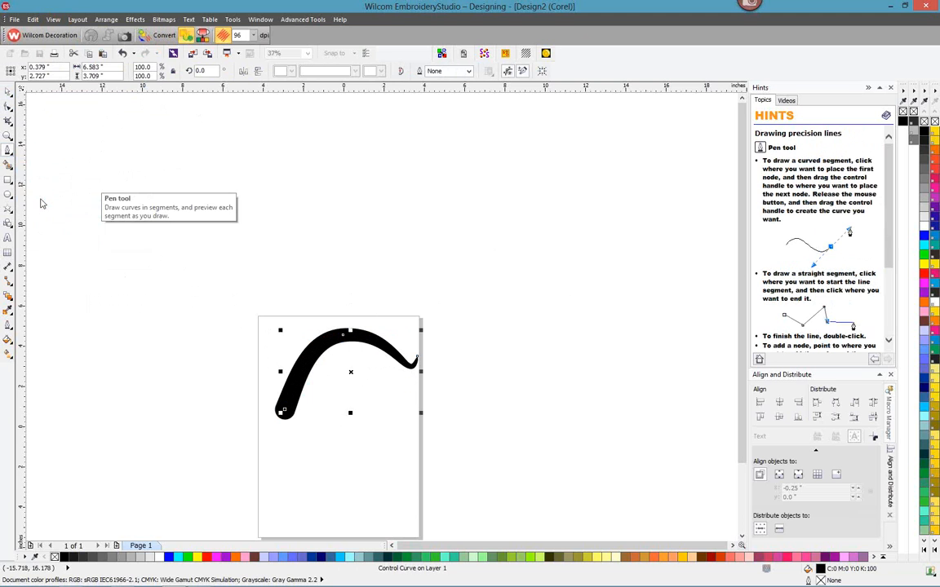
{"action": "left_click", "coordinate": [11, 155]}
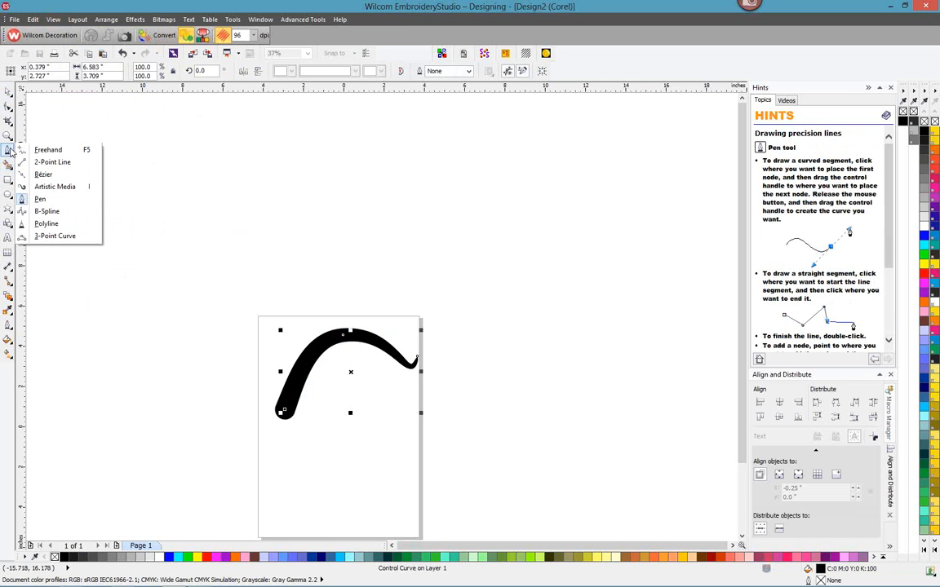
{"action": "left_click", "coordinate": [45, 186]}
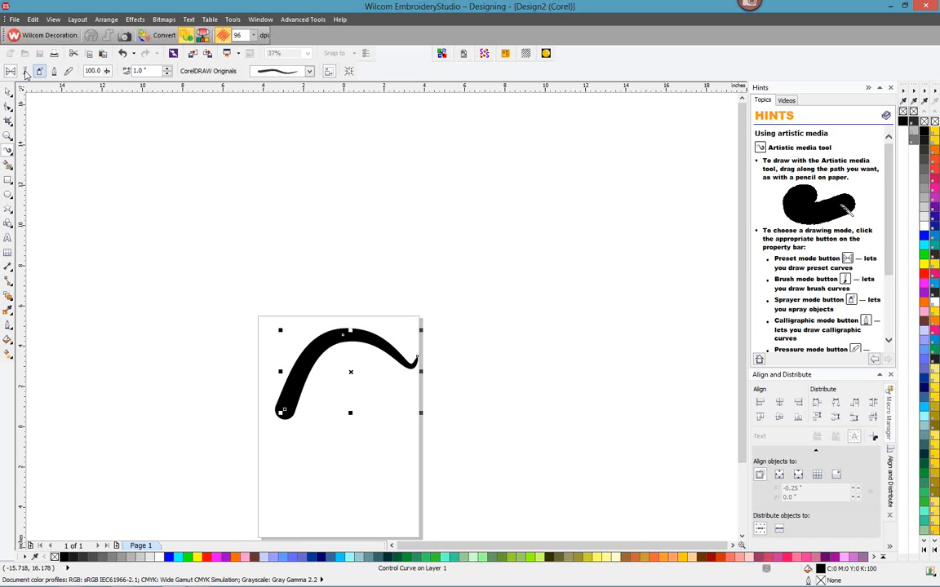
{"action": "left_click", "coordinate": [26, 71]}
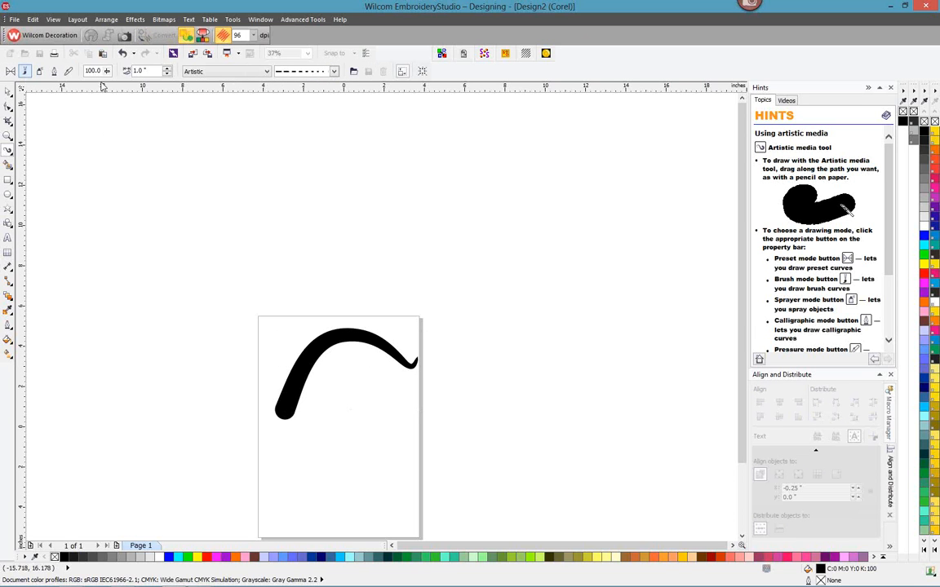
{"action": "left_click", "coordinate": [333, 71]}
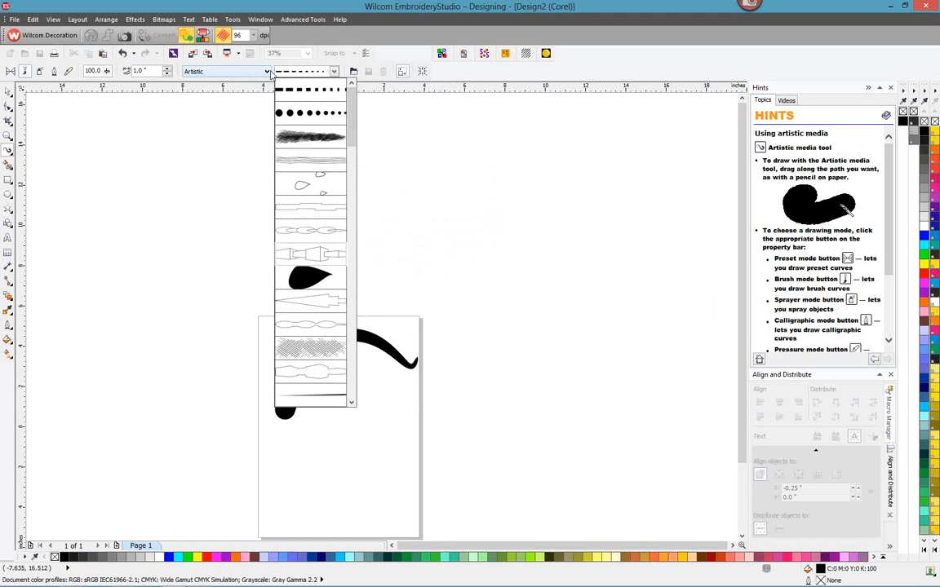
{"action": "left_click", "coordinate": [241, 68]}
{"action": "left_click", "coordinate": [268, 72]}
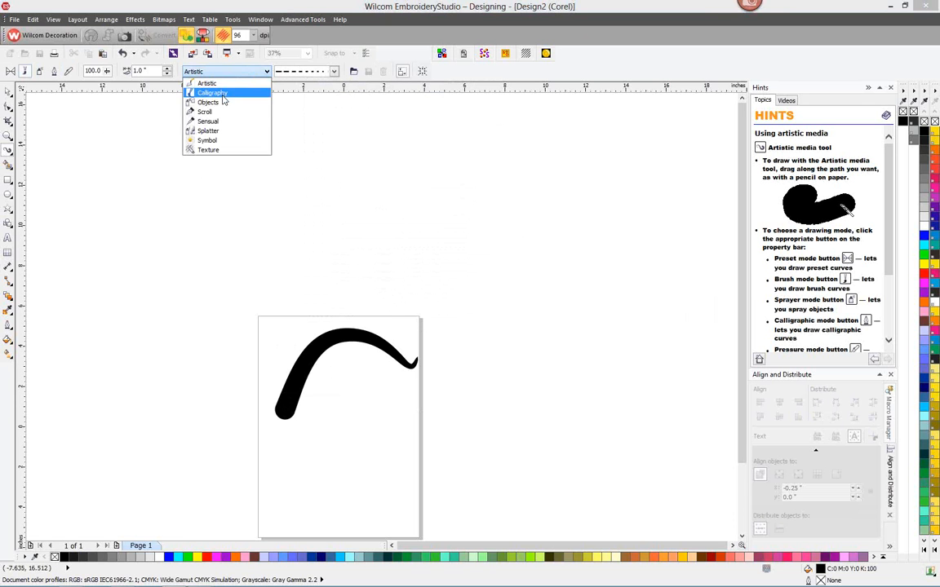
{"action": "left_click", "coordinate": [210, 142]}
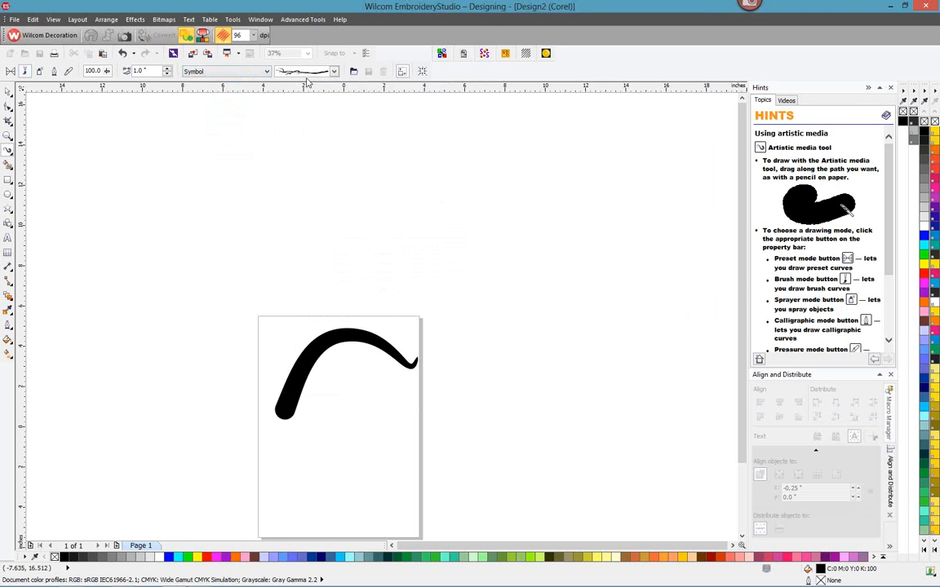
Draw two wavy branch brush strokes above the page and change the lower one to the feather brush
{"action": "mouse_move", "coordinate": [258, 225]}
{"action": "left_mouse_down"}
{"action": "mouse_move", "coordinate": [336, 164]}
{"action": "mouse_move", "coordinate": [424, 171]}
{"action": "left_mouse_up"}
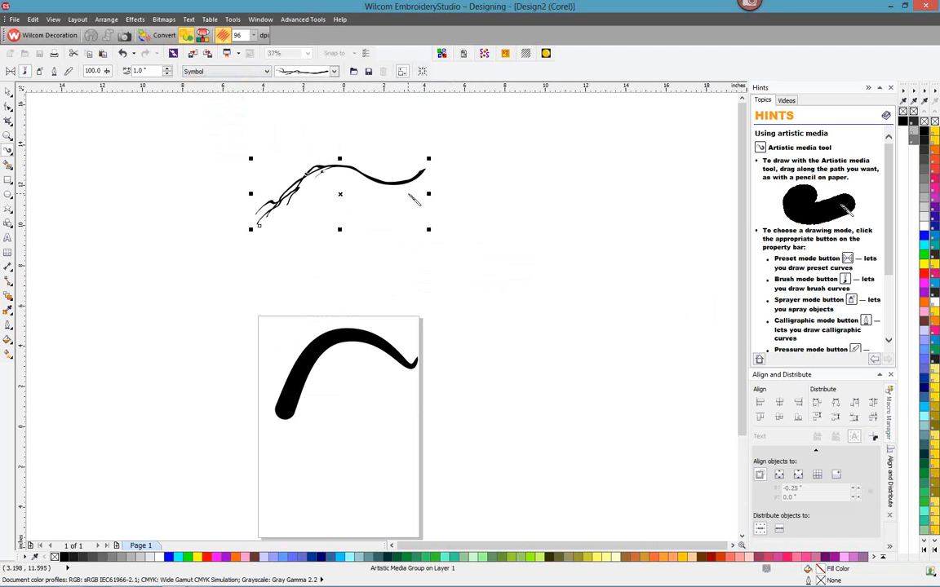
{"action": "mouse_move", "coordinate": [316, 282]}
{"action": "left_mouse_down"}
{"action": "mouse_move", "coordinate": [393, 262]}
{"action": "mouse_move", "coordinate": [475, 217]}
{"action": "left_mouse_up"}
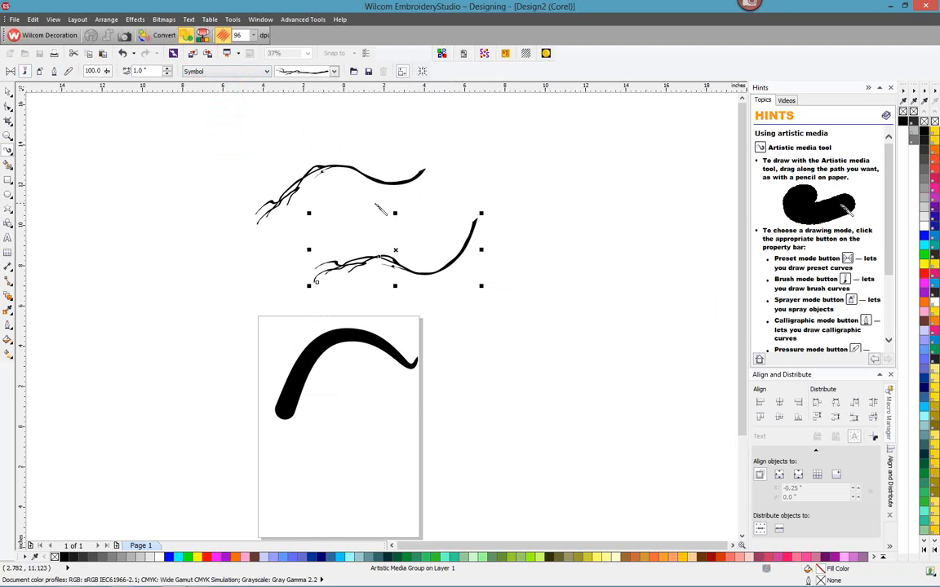
{"action": "left_click", "coordinate": [334, 72]}
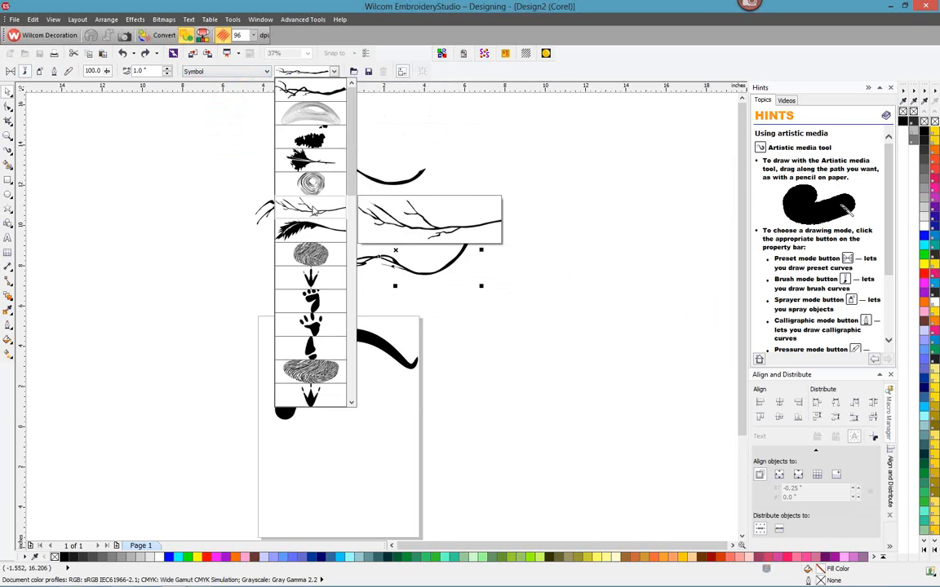
{"action": "left_click", "coordinate": [309, 232]}
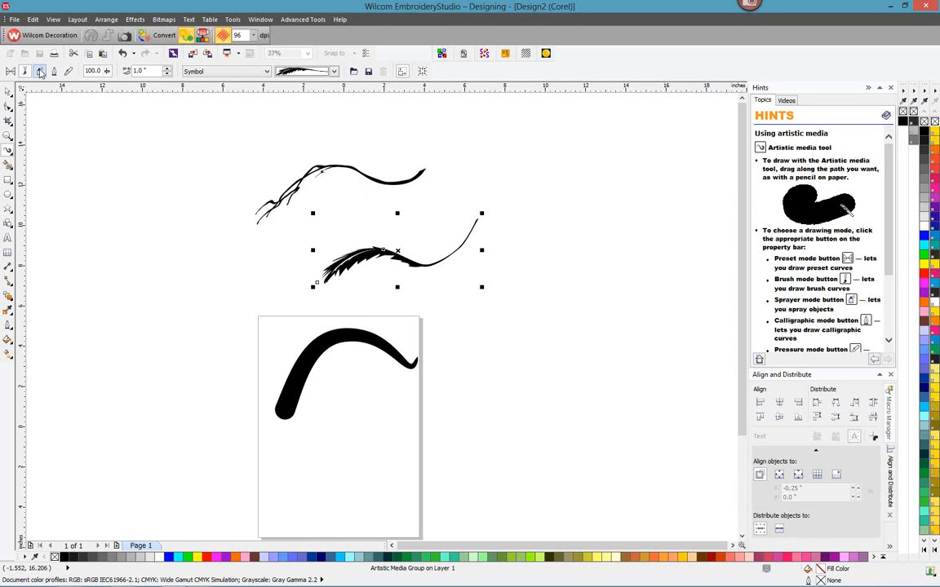
Spray two short strokes of multicoloured swirls beside and above the branch stroke, using the Brush Strokes sprayer category
{"action": "left_click", "coordinate": [40, 71]}
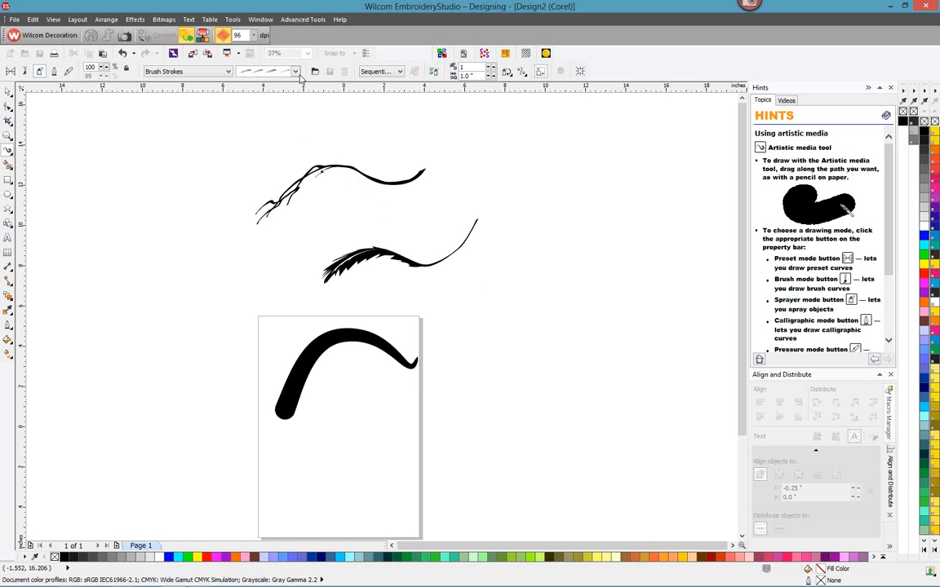
{"action": "left_click", "coordinate": [295, 72]}
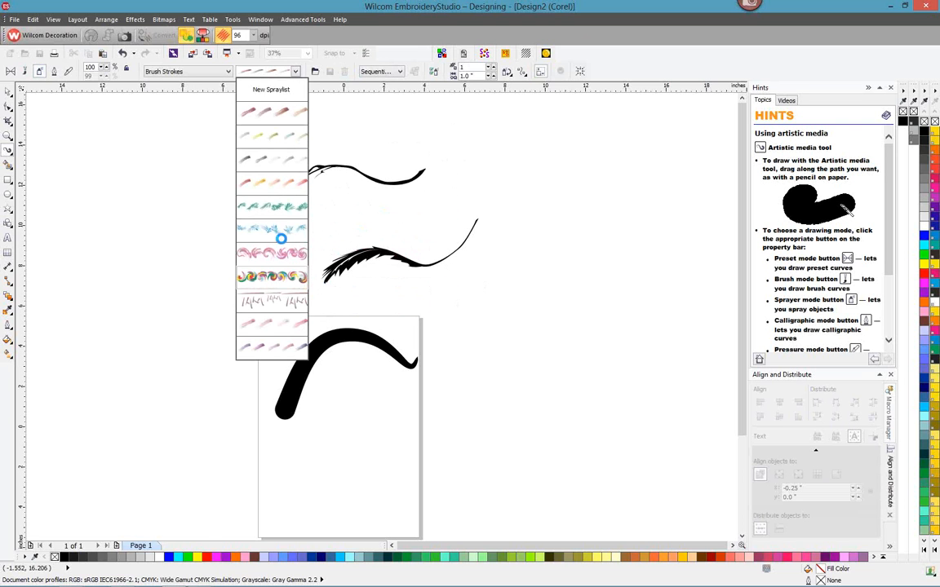
{"action": "left_click", "coordinate": [185, 191]}
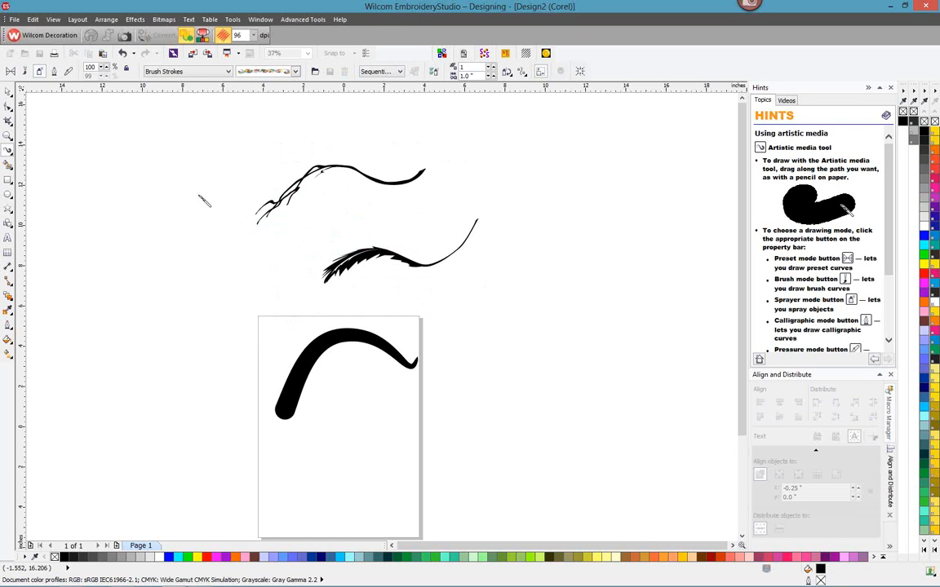
{"action": "left_click_drag", "start_coordinate": [197, 184], "coordinate": [249, 161]}
{"action": "left_click_drag", "start_coordinate": [308, 155], "coordinate": [350, 135]}
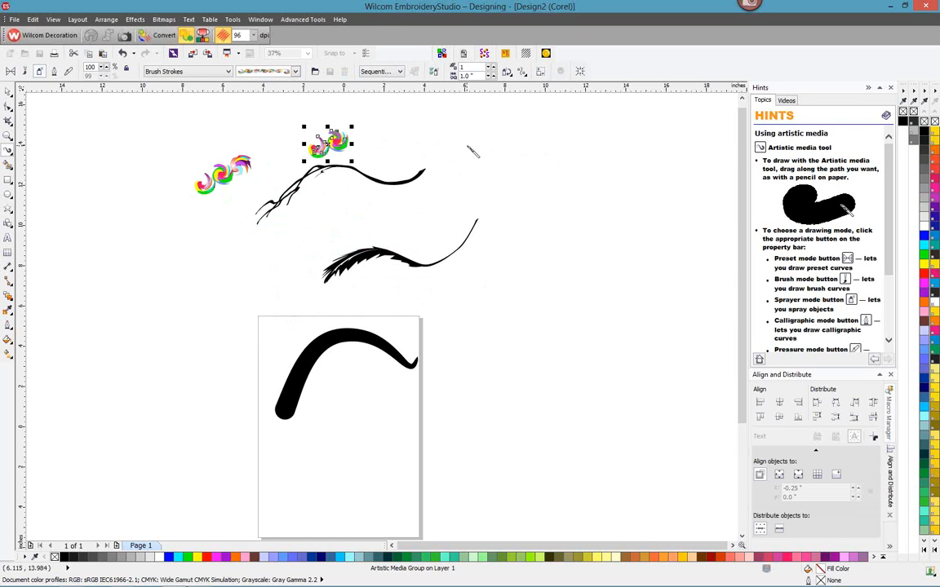
Change the second swirl stroke to the red and yellow paint-stroke spraylist and deselect it
{"action": "left_click", "coordinate": [7, 92]}
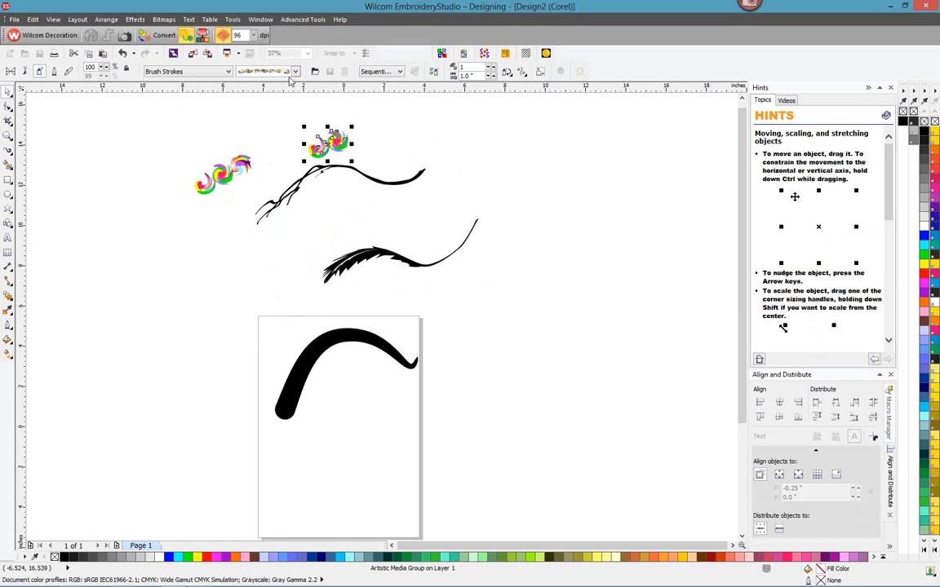
{"action": "left_click", "coordinate": [295, 72]}
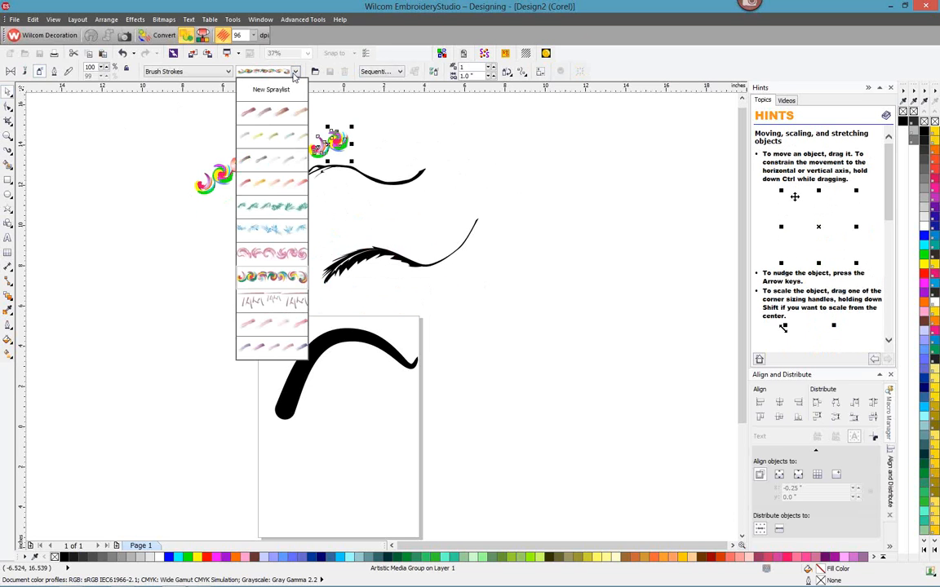
{"action": "left_click", "coordinate": [279, 182]}
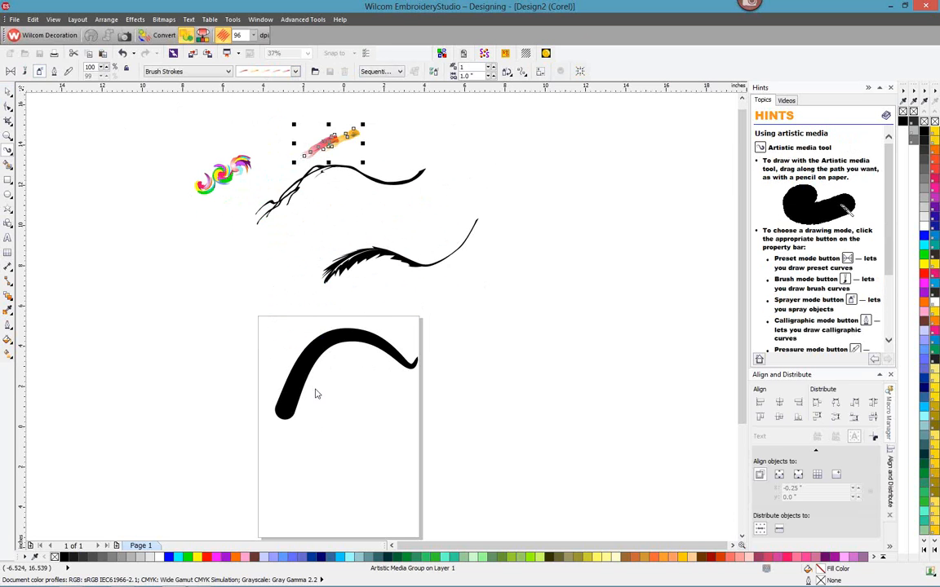
{"action": "left_click", "coordinate": [7, 92]}
{"action": "left_click", "coordinate": [324, 155]}
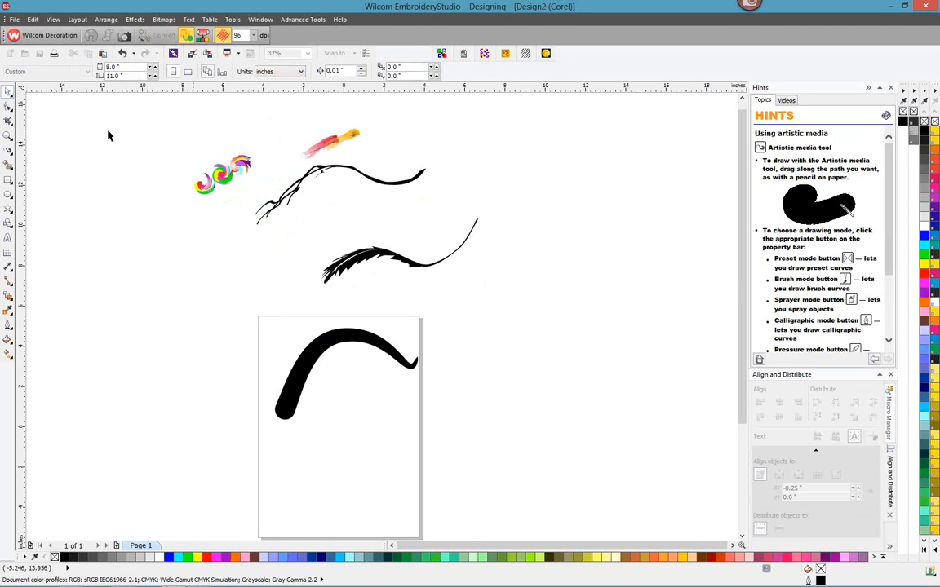
Move the red and yellow paint stroke next to the swirls and the black branch stroke down below it
{"action": "scroll", "coordinate": [176, 171], "scroll_direction": "up", "scroll_amount": 2}
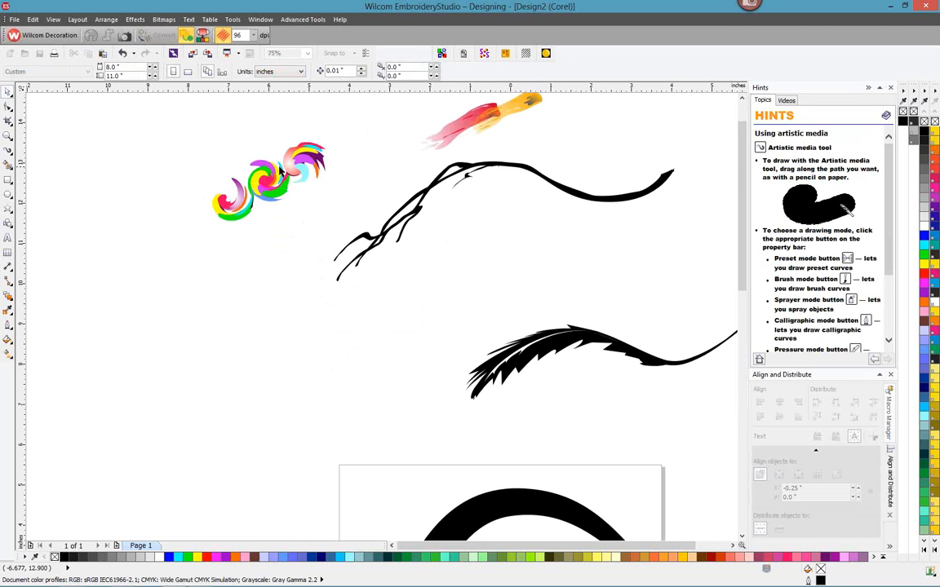
{"action": "left_click", "coordinate": [418, 122]}
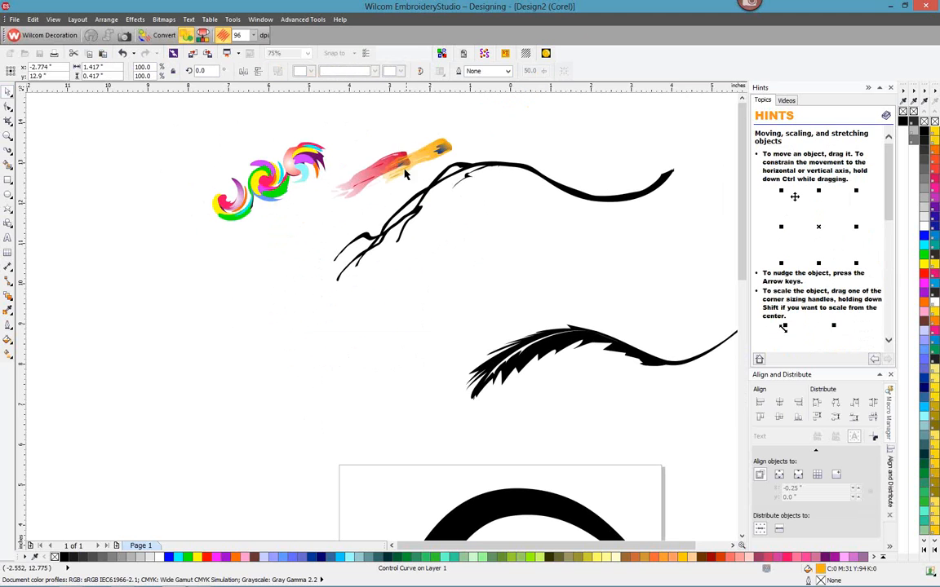
{"action": "left_click", "coordinate": [515, 169]}
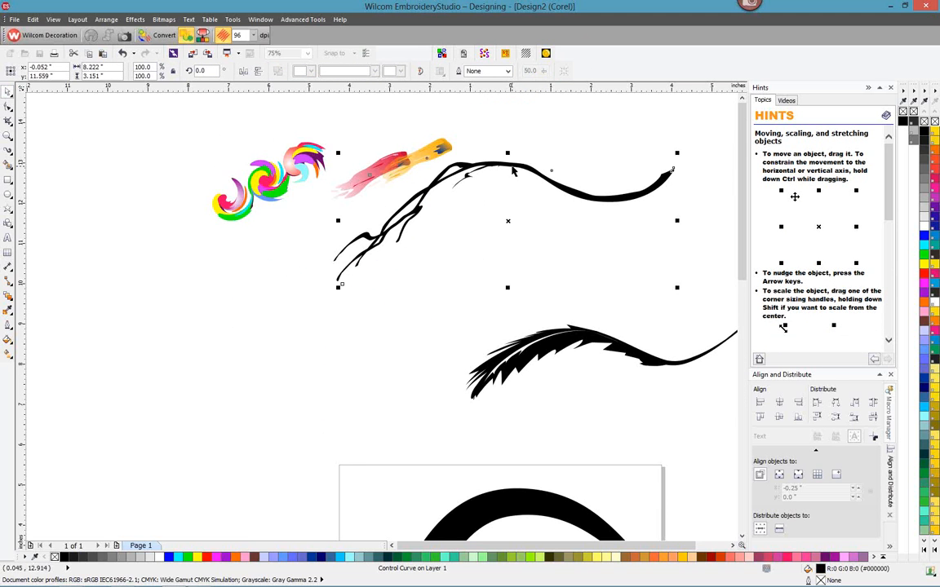
{"action": "left_click_drag", "start_coordinate": [516, 169], "coordinate": [461, 231]}
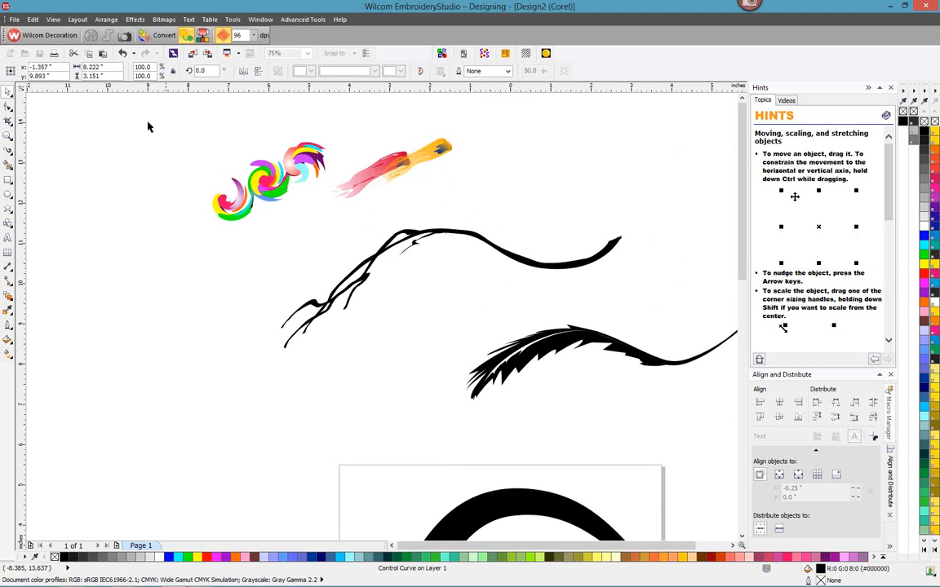
Convert the black branch stroke to embroidery and move the stitched branch down and left off its vector original
{"action": "left_click", "coordinate": [399, 242]}
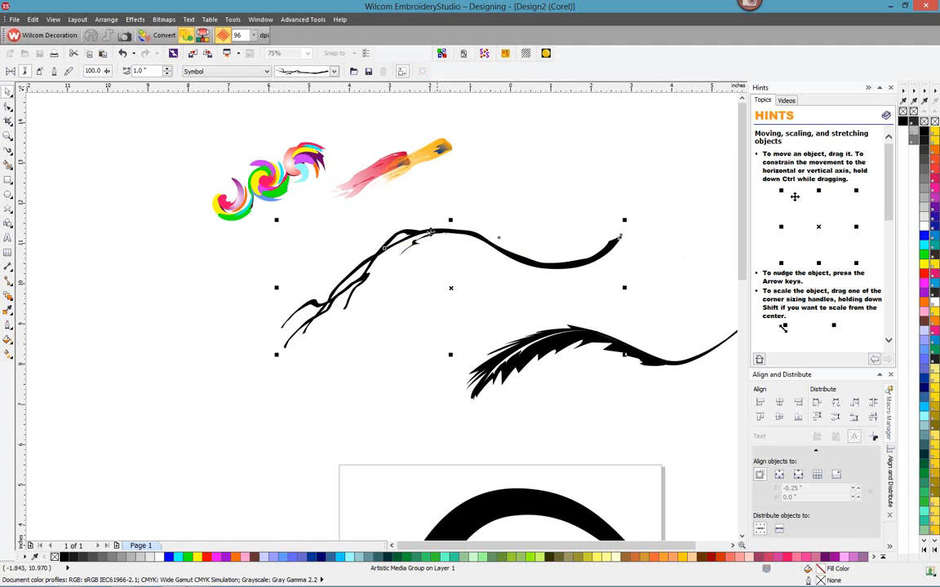
{"action": "left_click", "coordinate": [164, 35]}
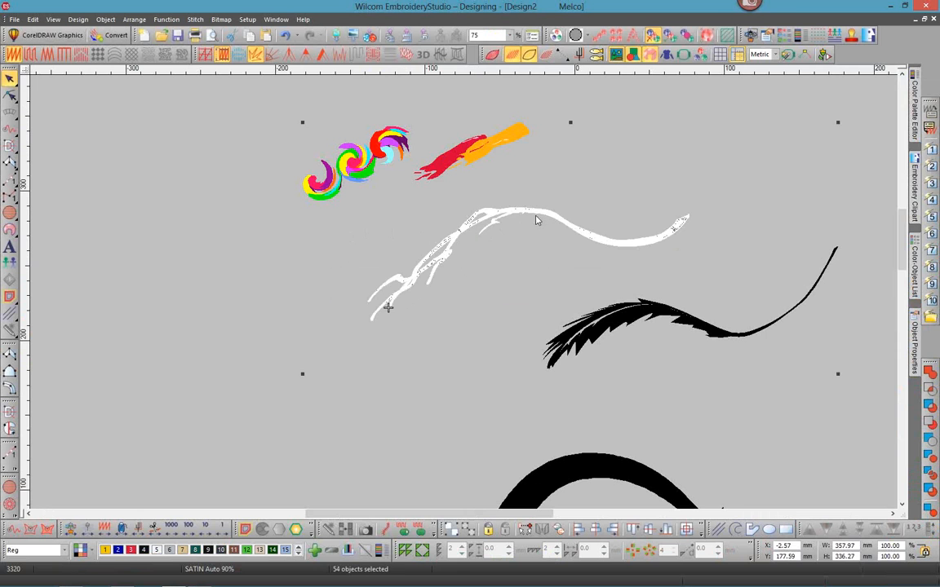
{"action": "left_click_drag", "start_coordinate": [536, 220], "coordinate": [391, 267]}
{"action": "left_click", "coordinate": [378, 218]}
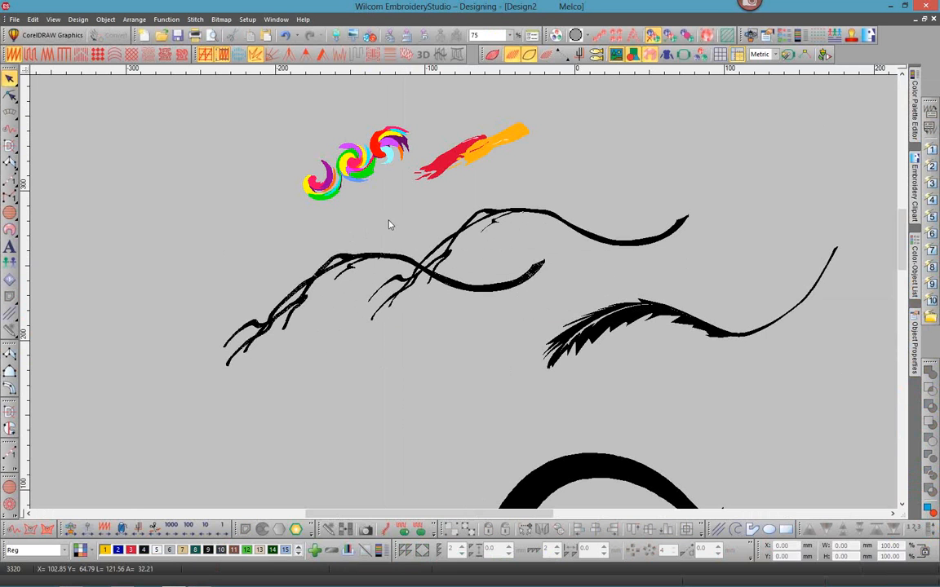
Recolour the stitched branch with red thread colour 3 and check its stitches up close
{"action": "left_click", "coordinate": [366, 260]}
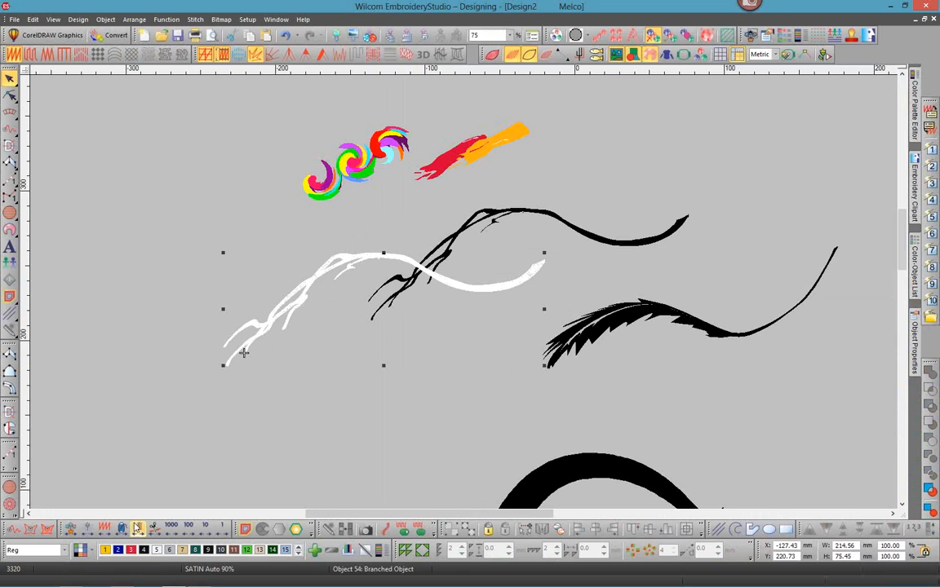
{"action": "left_click", "coordinate": [145, 403]}
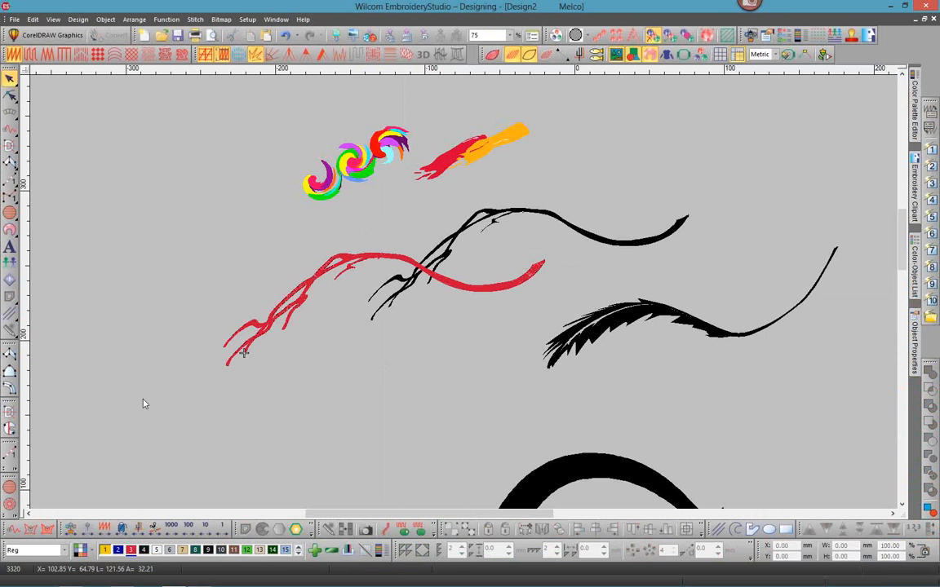
{"action": "key", "text": "z"}
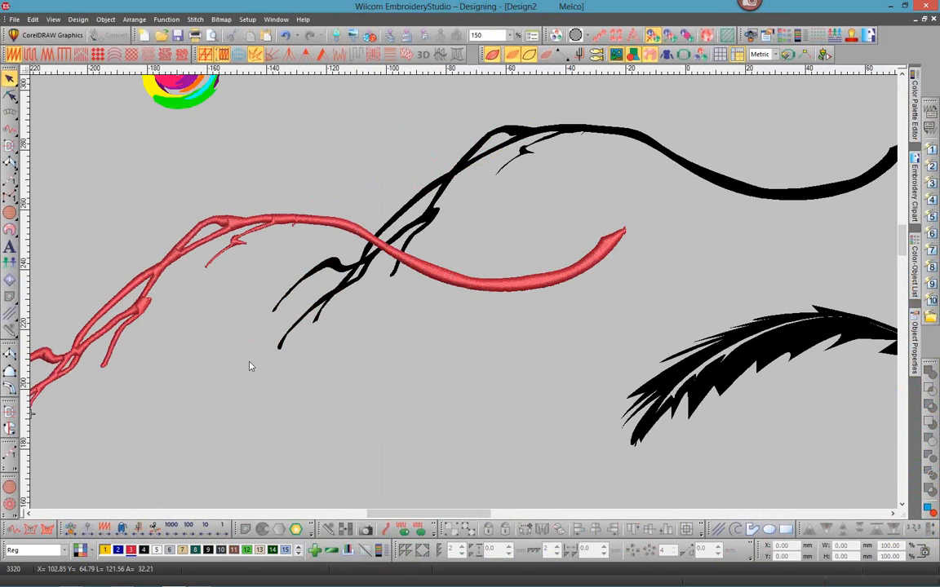
{"action": "key", "text": "shift+z"}
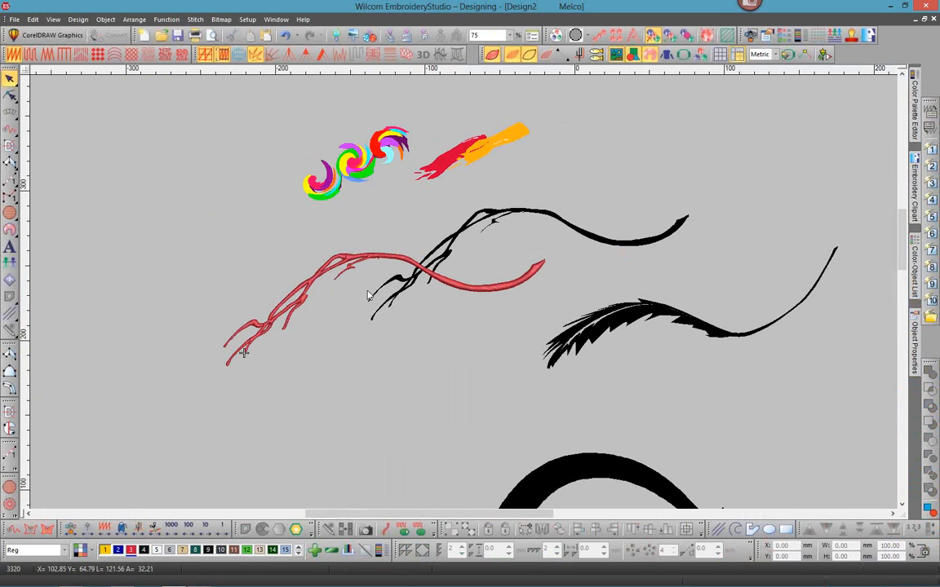
Return to the CorelDRAW graphics workspace and move the black branch stroke up and right, further from the red stitched branch
{"action": "left_click", "coordinate": [318, 186]}
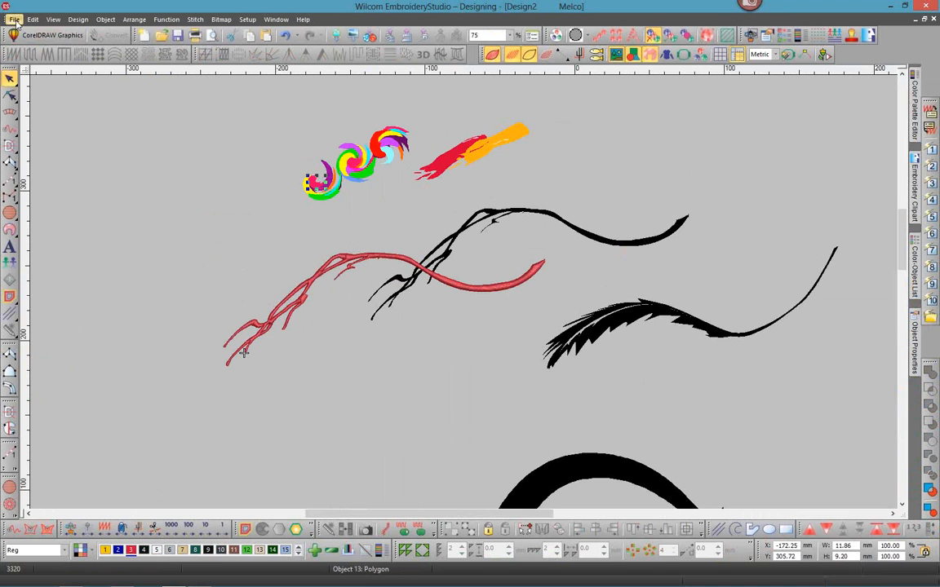
{"action": "left_click", "coordinate": [49, 35]}
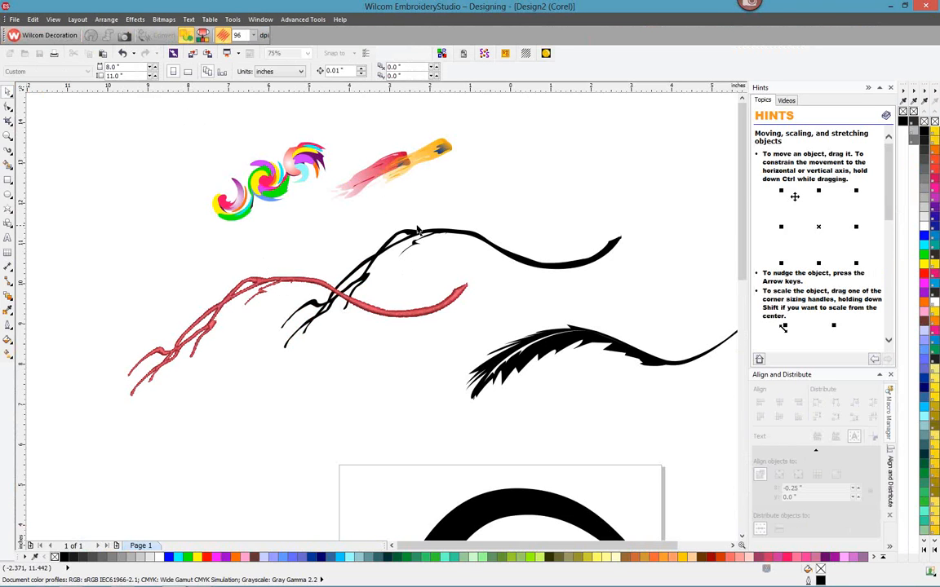
{"action": "left_click", "coordinate": [377, 208]}
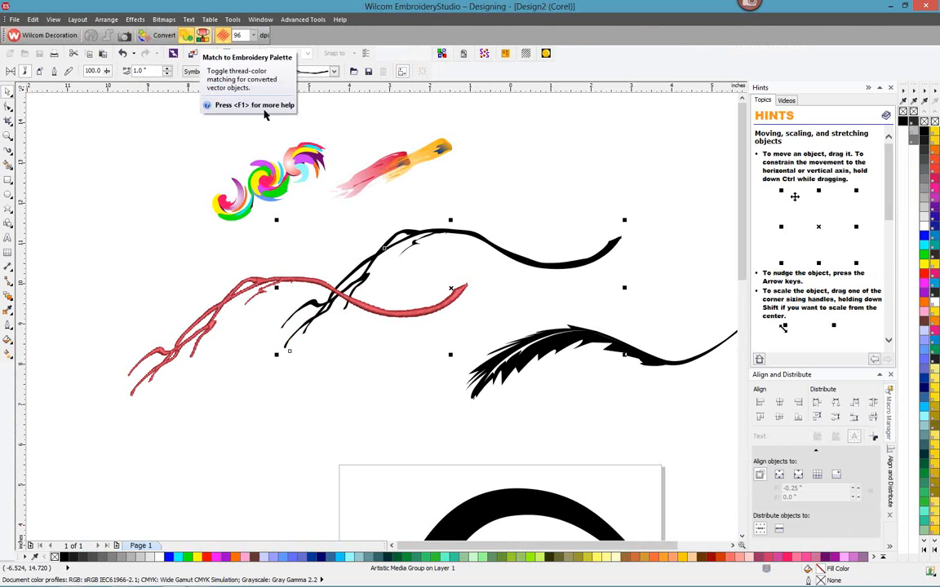
{"action": "left_click_drag", "start_coordinate": [395, 212], "coordinate": [416, 187]}
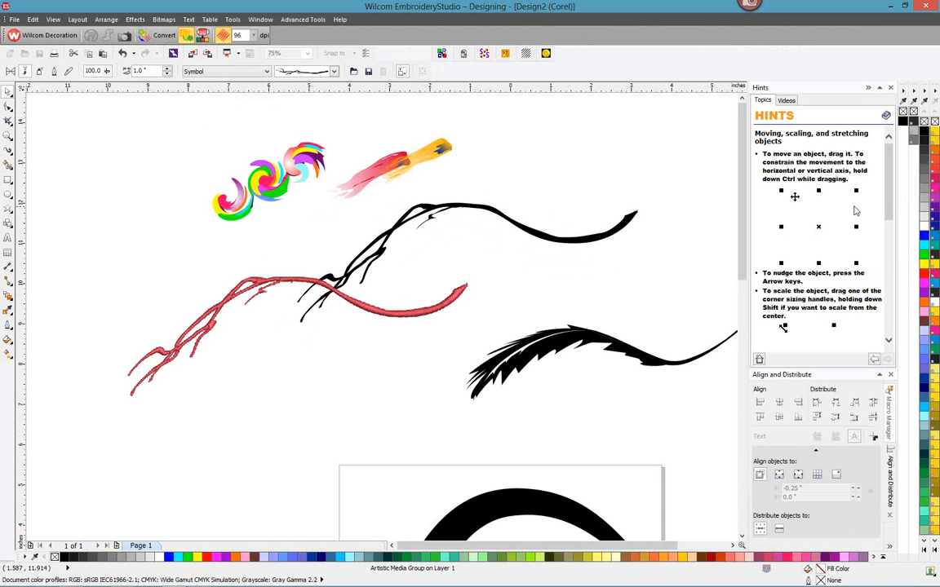
Colour the vector branch stroke light grey, shift it further up and right, and convert it to embroidery
{"action": "left_click", "coordinate": [526, 213]}
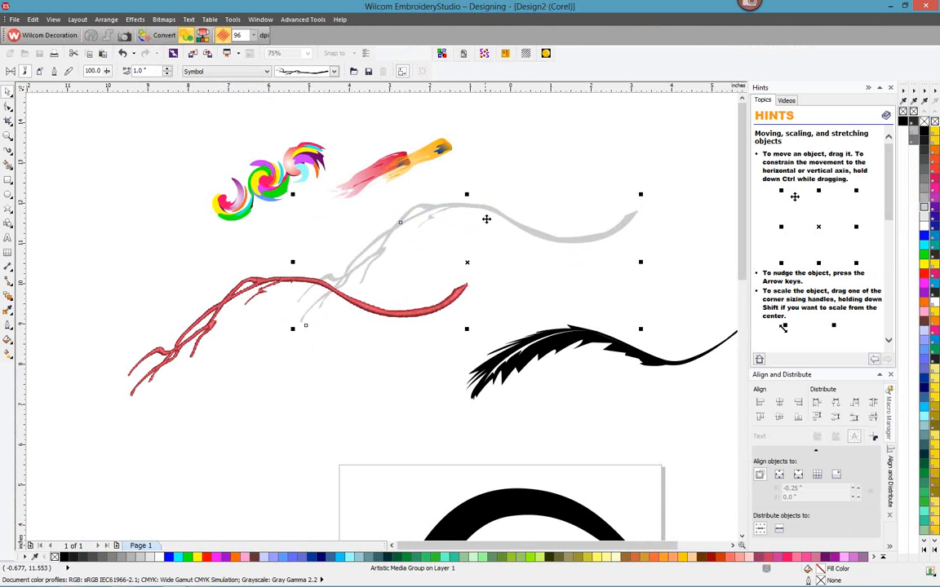
{"action": "left_click_drag", "start_coordinate": [481, 208], "coordinate": [512, 197]}
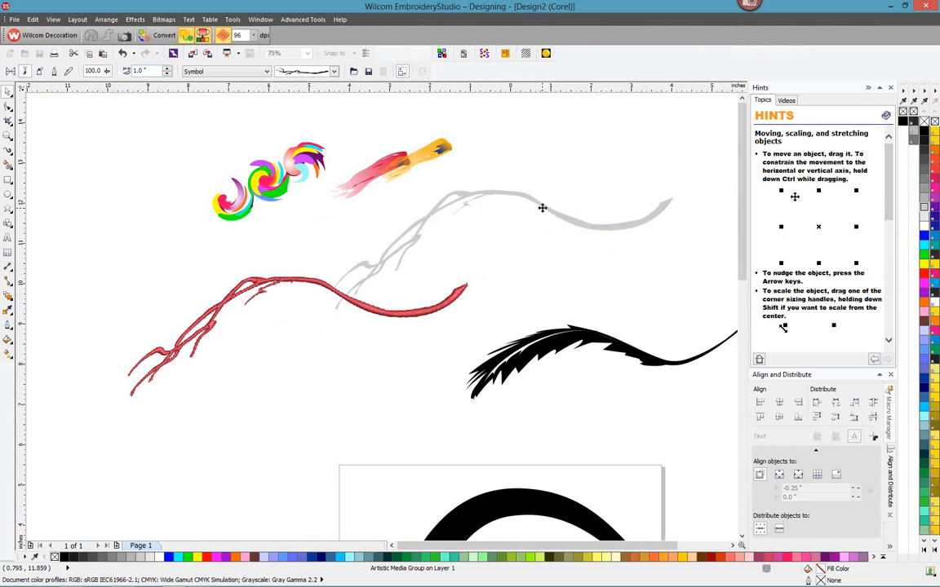
{"action": "left_click_drag", "start_coordinate": [541, 208], "coordinate": [545, 194]}
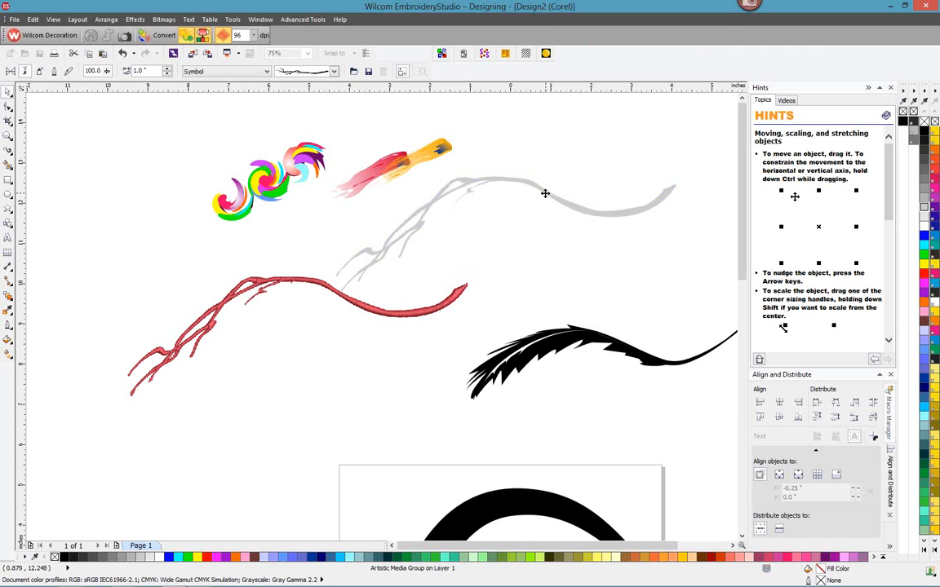
{"action": "left_click", "coordinate": [125, 37]}
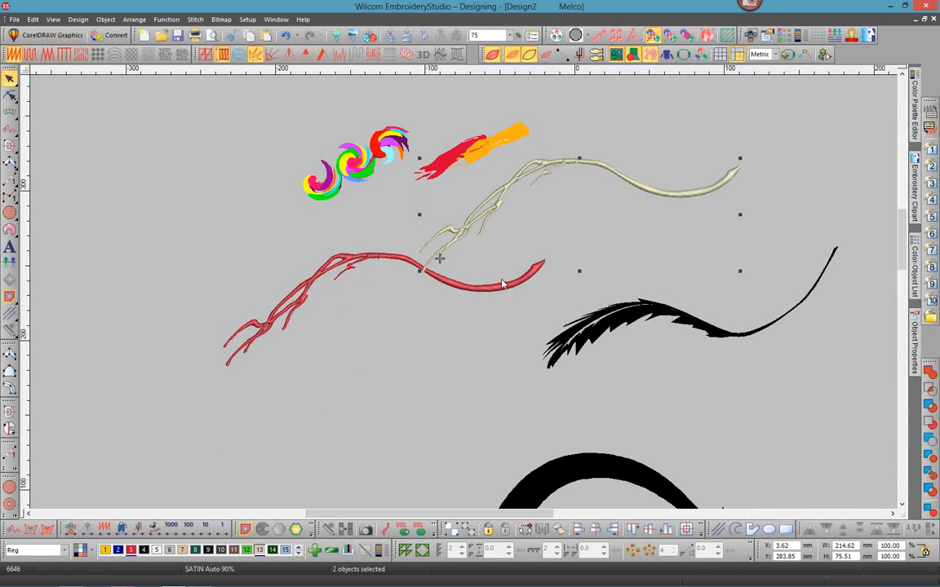
Move the red vector piece of the paint stroke down and left, away from the orange piece
{"action": "left_click", "coordinate": [469, 156]}
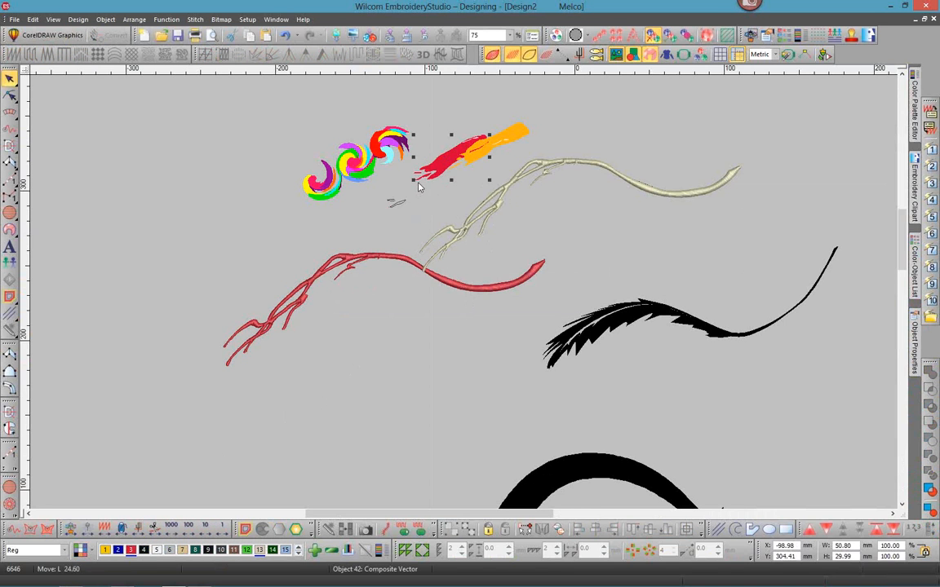
{"action": "left_click_drag", "start_coordinate": [469, 157], "coordinate": [424, 194]}
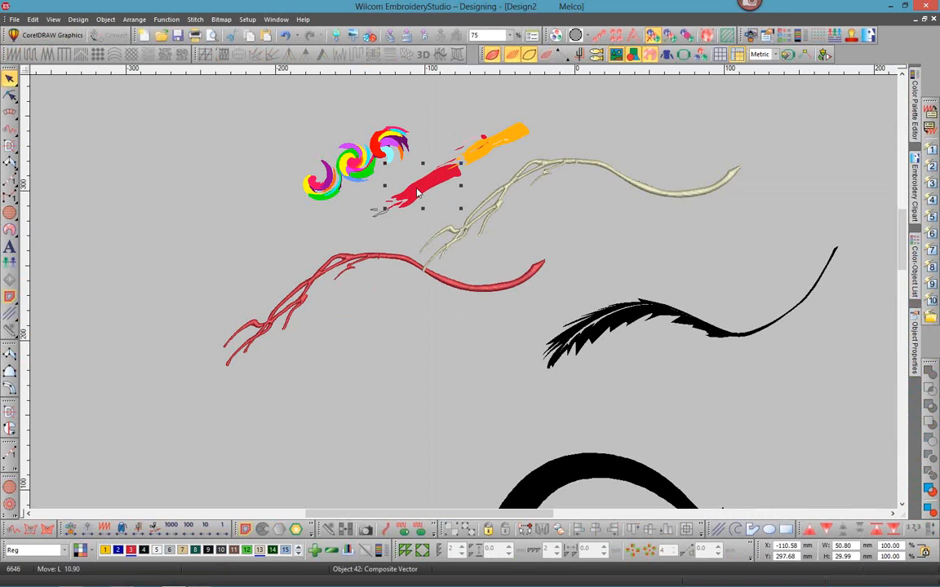
{"action": "left_click", "coordinate": [471, 161]}
{"action": "left_click", "coordinate": [551, 131]}
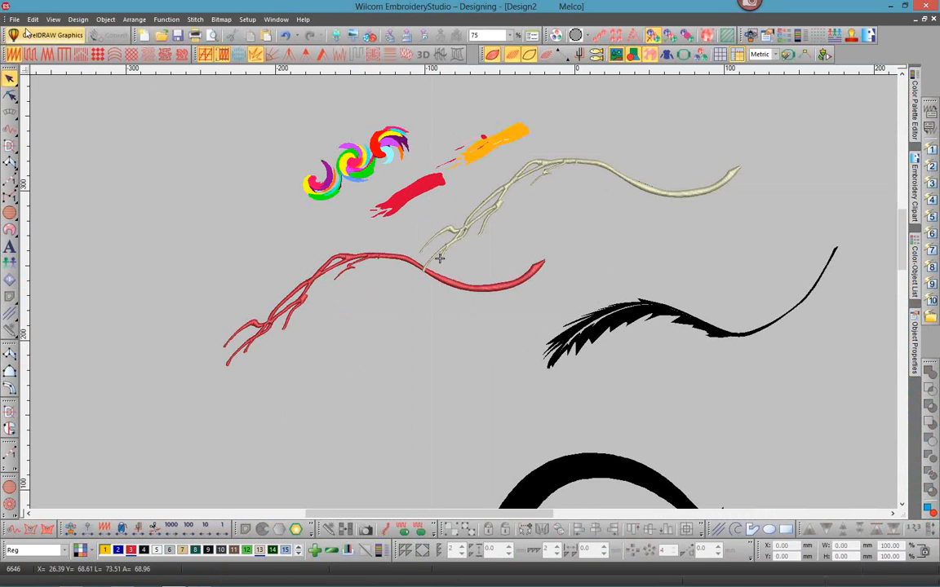
Switch to the CorelDRAW graphics workspace and hide the embroidery stitches
{"action": "left_click", "coordinate": [58, 38]}
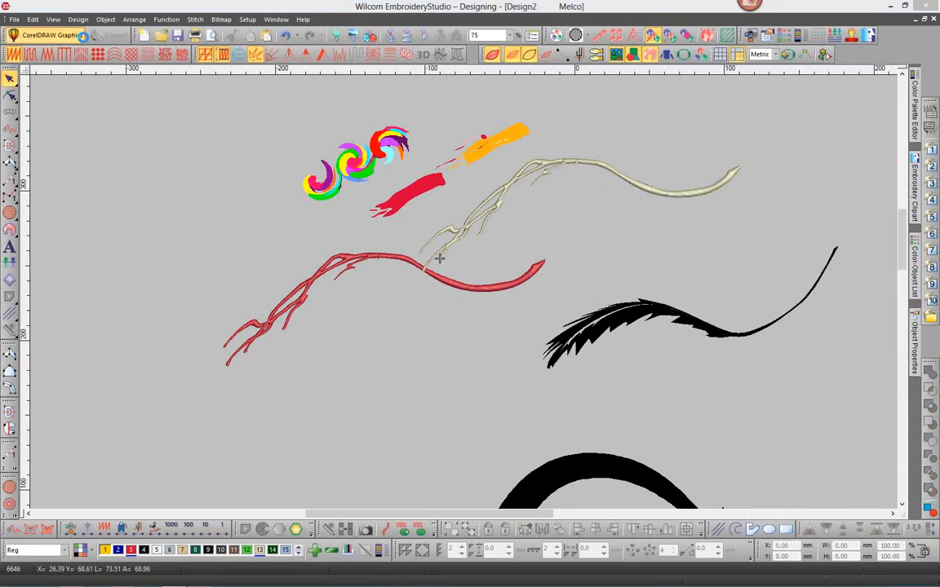
{"action": "scroll", "coordinate": [177, 112], "scroll_direction": "down", "scroll_amount": 2}
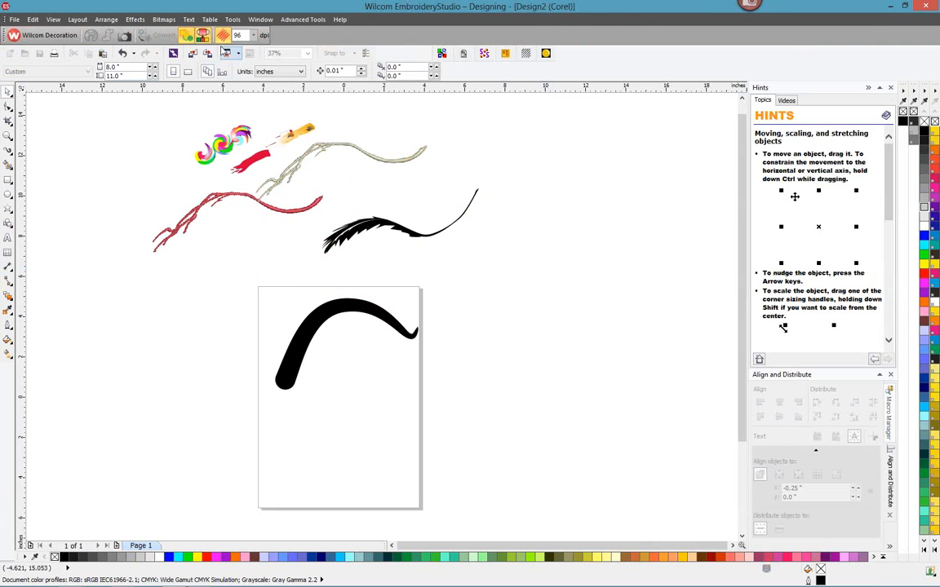
{"action": "left_click", "coordinate": [222, 37]}
{"action": "left_click", "coordinate": [224, 37]}
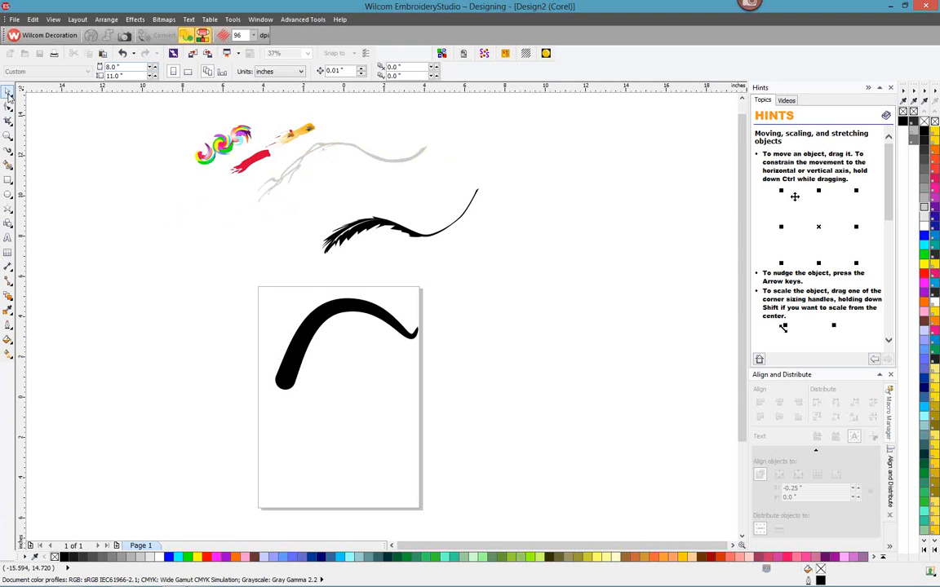
Move the thick black arched stroke slightly up and towards the page's left edge
{"action": "left_click", "coordinate": [326, 303]}
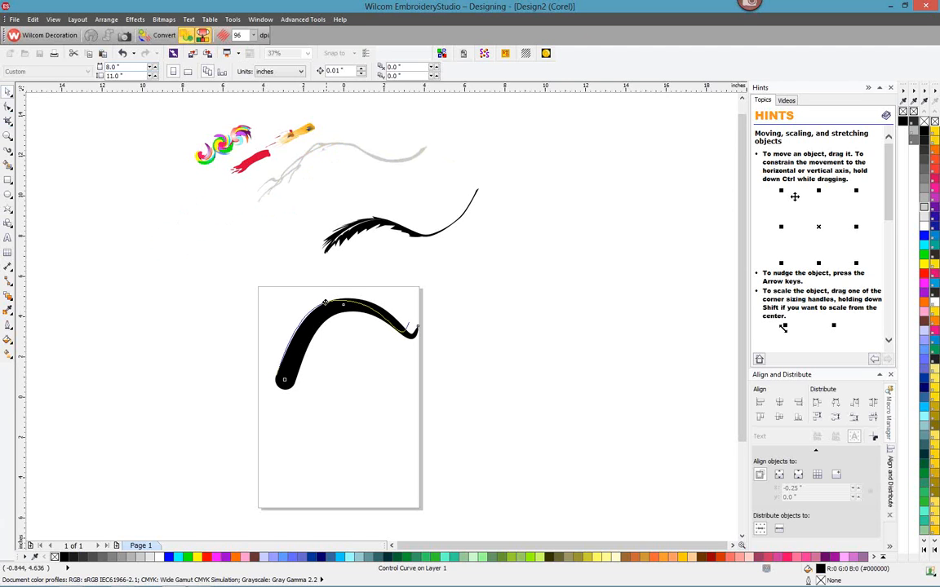
{"action": "mouse_move", "coordinate": [325, 303]}
{"action": "left_mouse_down"}
{"action": "mouse_move", "coordinate": [315, 291]}
{"action": "mouse_move", "coordinate": [330, 303]}
{"action": "left_mouse_up"}
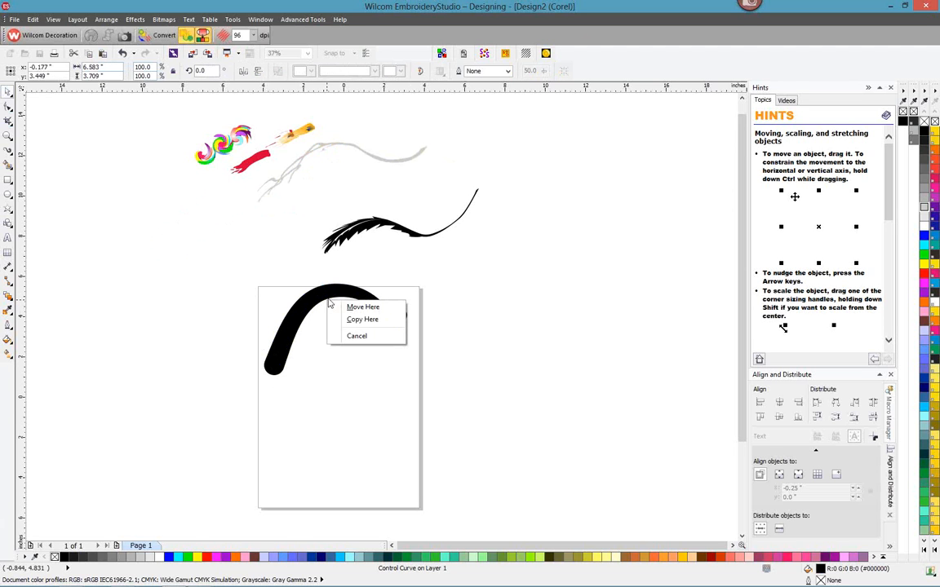
{"action": "left_click", "coordinate": [364, 319]}
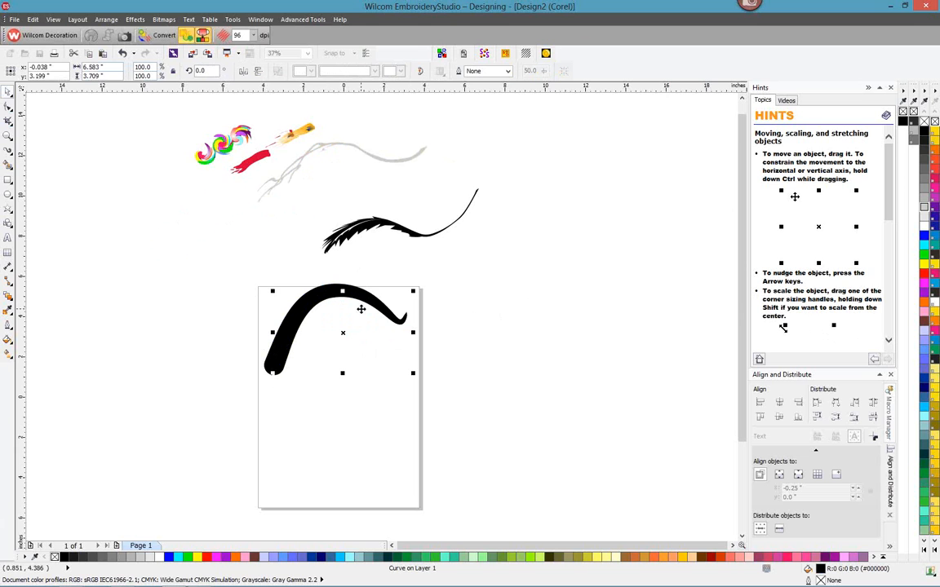
{"action": "left_click", "coordinate": [32, 19]}
{"action": "left_click", "coordinate": [47, 30]}
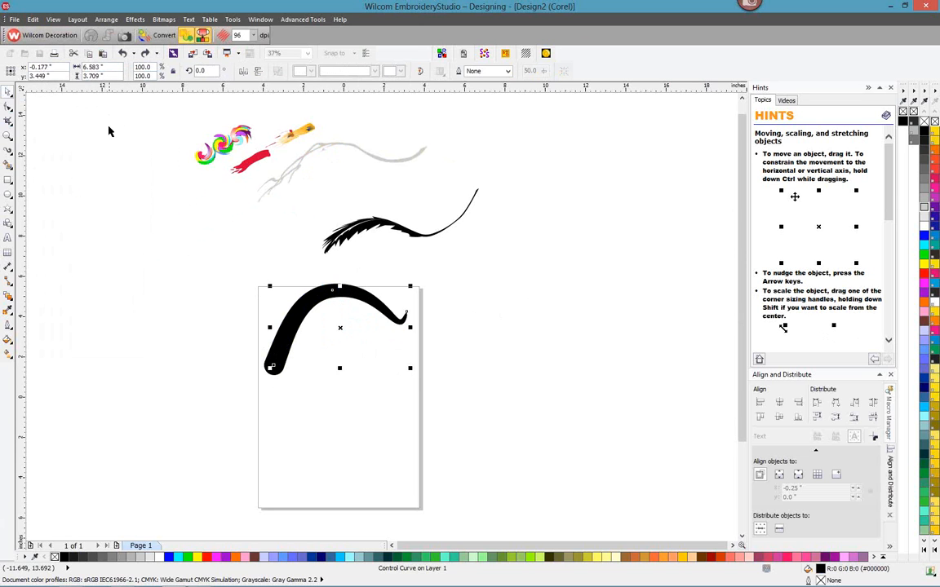
Draw an ellipse about 3.7 by 1.9 inches over the arch of the thick stroke and fill it blue
{"action": "left_click", "coordinate": [7, 194]}
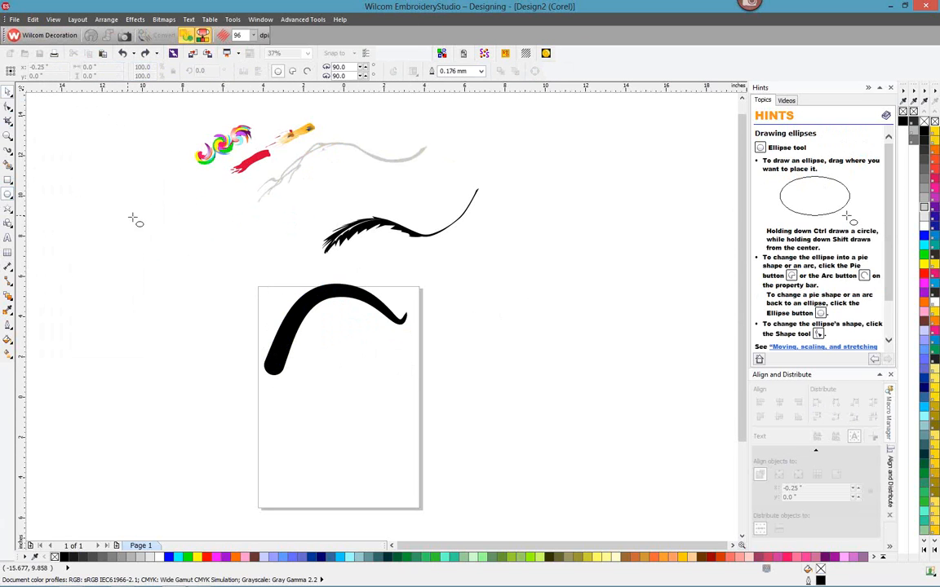
{"action": "left_click_drag", "start_coordinate": [272, 279], "coordinate": [350, 319]}
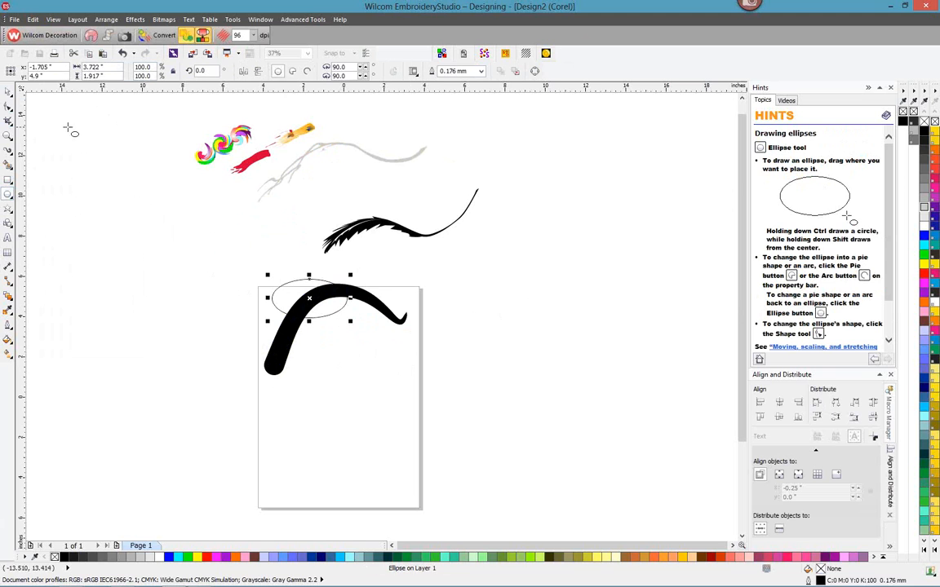
{"action": "left_click", "coordinate": [7, 91]}
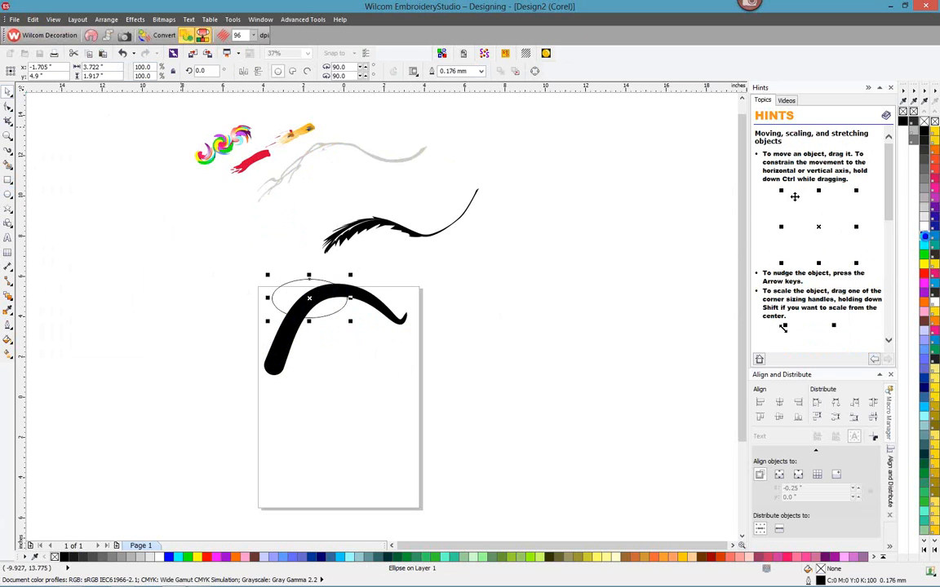
{"action": "left_click", "coordinate": [930, 250]}
{"action": "left_click", "coordinate": [625, 241]}
Convert the blue ellipse and thick stroke to embroidery, then move the stitched ellipse and lower stroke section off their originals
{"action": "left_click_drag", "start_coordinate": [380, 373], "coordinate": [474, 399]}
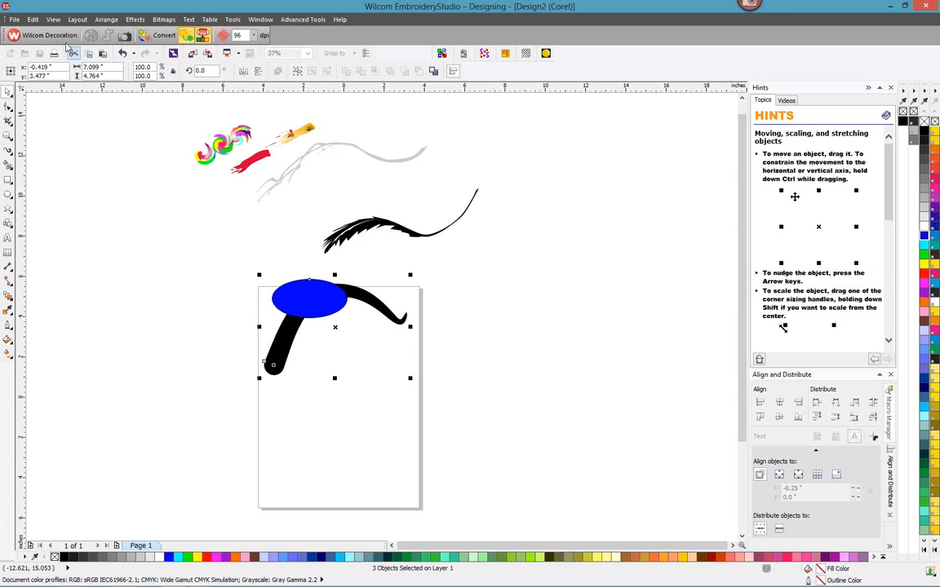
{"action": "left_click", "coordinate": [161, 35]}
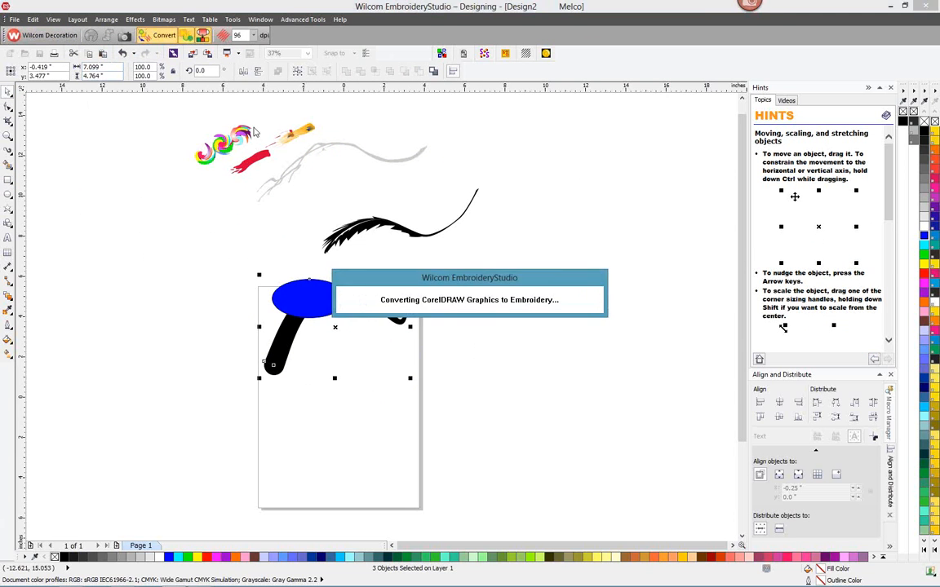
{"action": "left_click_drag", "start_coordinate": [412, 284], "coordinate": [342, 264]}
{"action": "left_click_drag", "start_coordinate": [390, 298], "coordinate": [372, 322]}
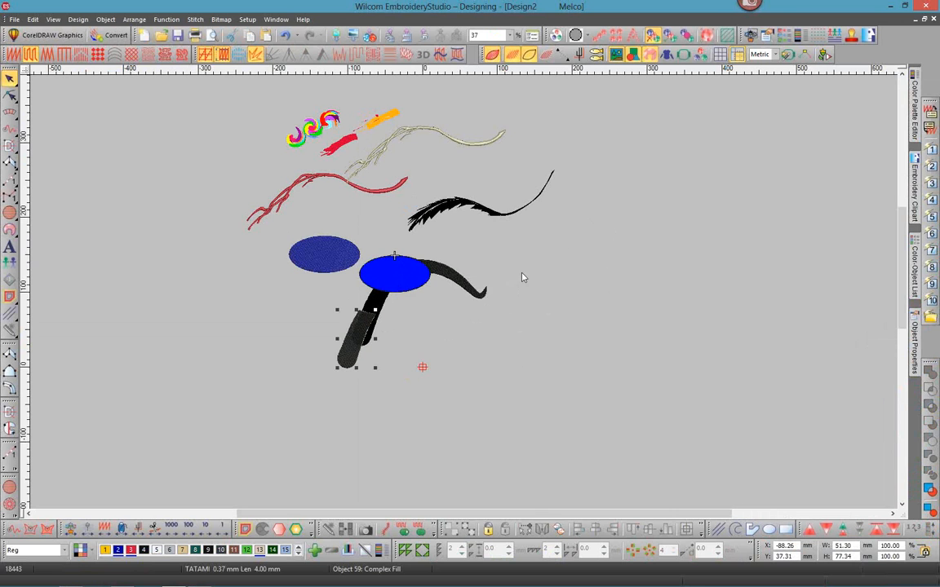
Move the stitched tail section off its original, undo the stitched-piece moves and the conversion, and return to the CorelDRAW graphics workspace
{"action": "left_click_drag", "start_coordinate": [460, 279], "coordinate": [495, 277]}
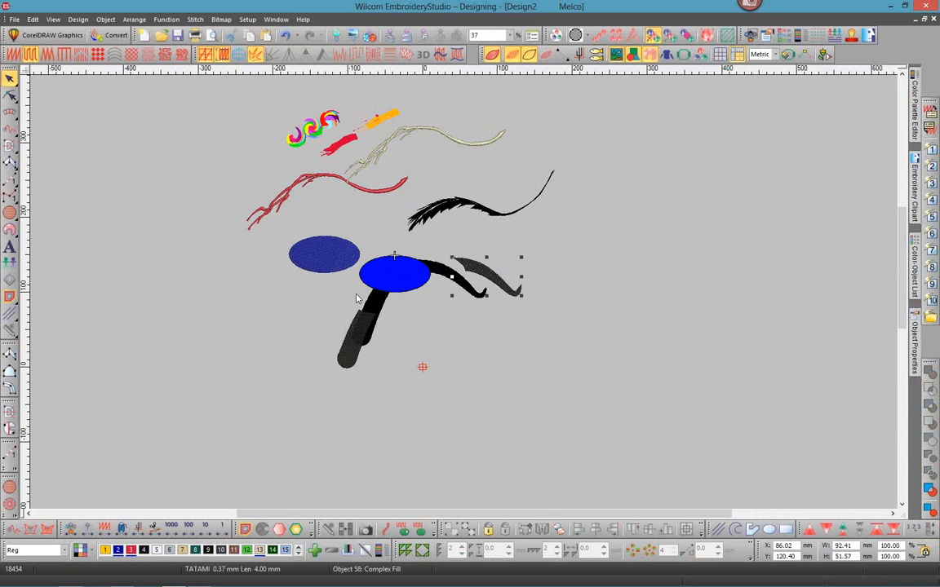
{"action": "left_click", "coordinate": [33, 19]}
{"action": "left_click", "coordinate": [45, 31]}
{"action": "left_click", "coordinate": [34, 18]}
{"action": "left_click", "coordinate": [43, 31]}
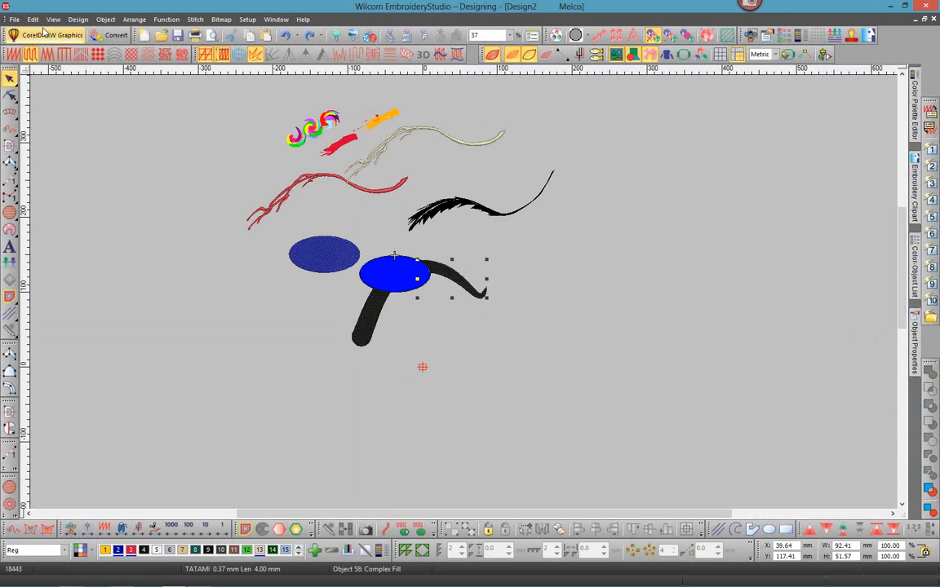
{"action": "left_click", "coordinate": [33, 19]}
{"action": "left_click", "coordinate": [44, 31]}
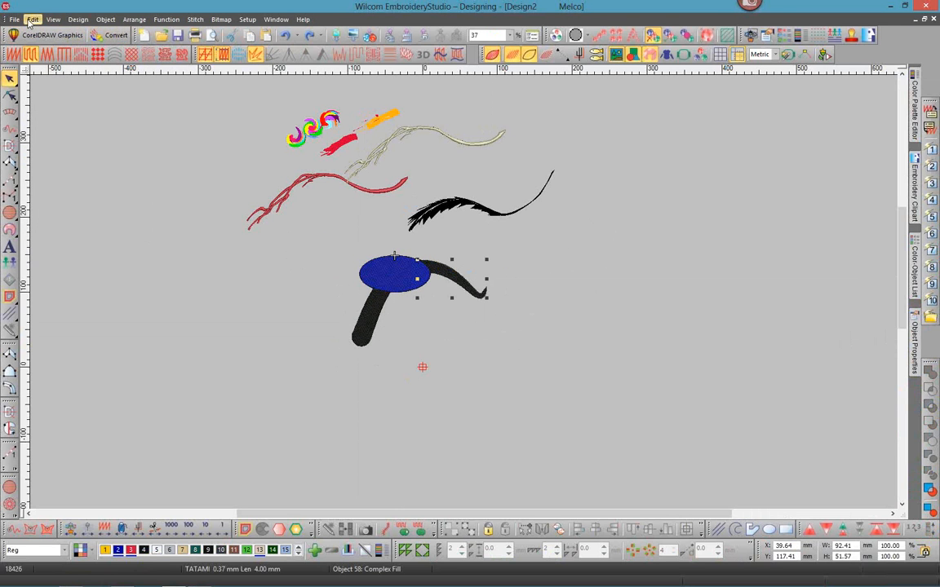
{"action": "left_click", "coordinate": [32, 19]}
{"action": "left_click", "coordinate": [48, 33]}
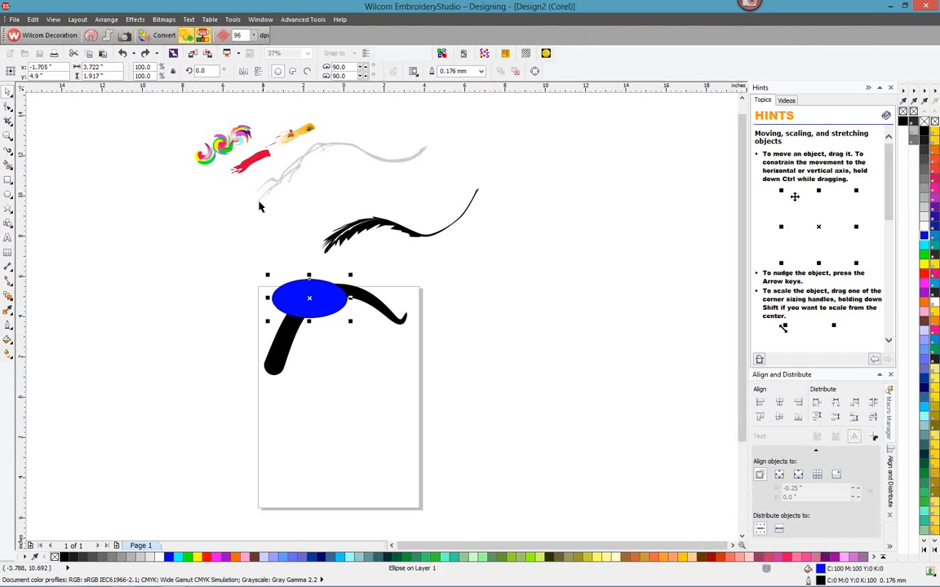
Move the blue ellipse slightly down over the thick stroke and show the embroidery stitches
{"action": "mouse_move", "coordinate": [309, 291]}
{"action": "left_mouse_down"}
{"action": "mouse_move", "coordinate": [459, 298]}
{"action": "mouse_move", "coordinate": [375, 309]}
{"action": "mouse_move", "coordinate": [295, 304]}
{"action": "left_mouse_up"}
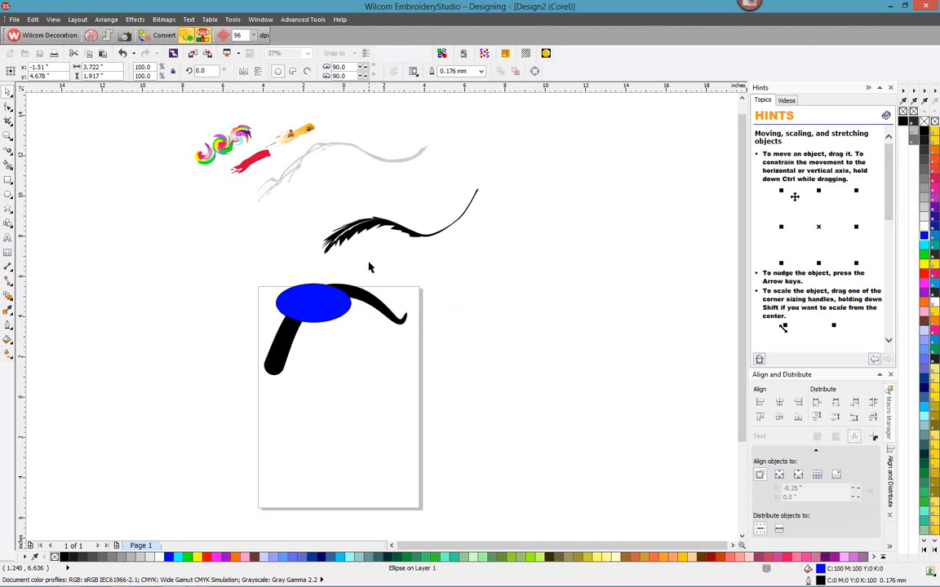
{"action": "left_click", "coordinate": [370, 267]}
{"action": "left_click", "coordinate": [364, 292]}
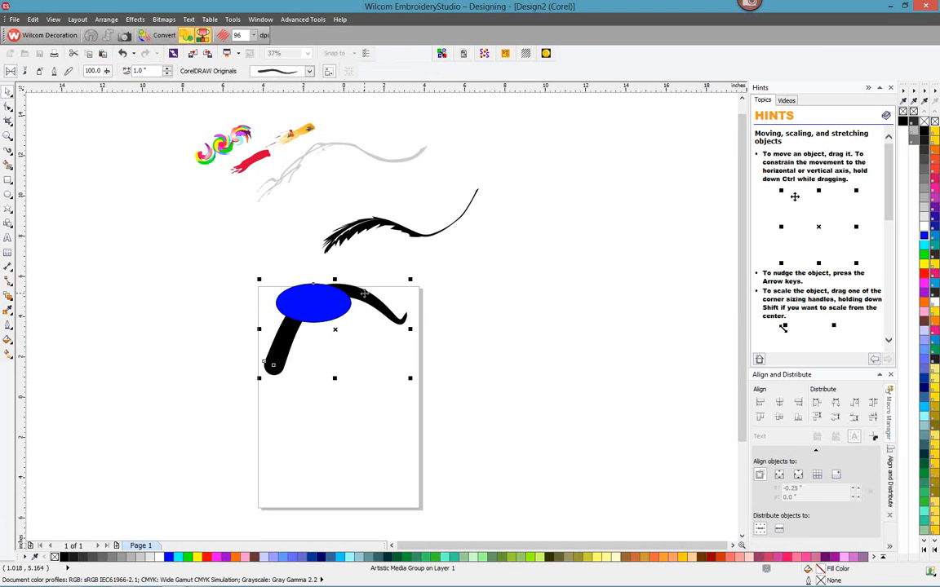
{"action": "left_click", "coordinate": [223, 37]}
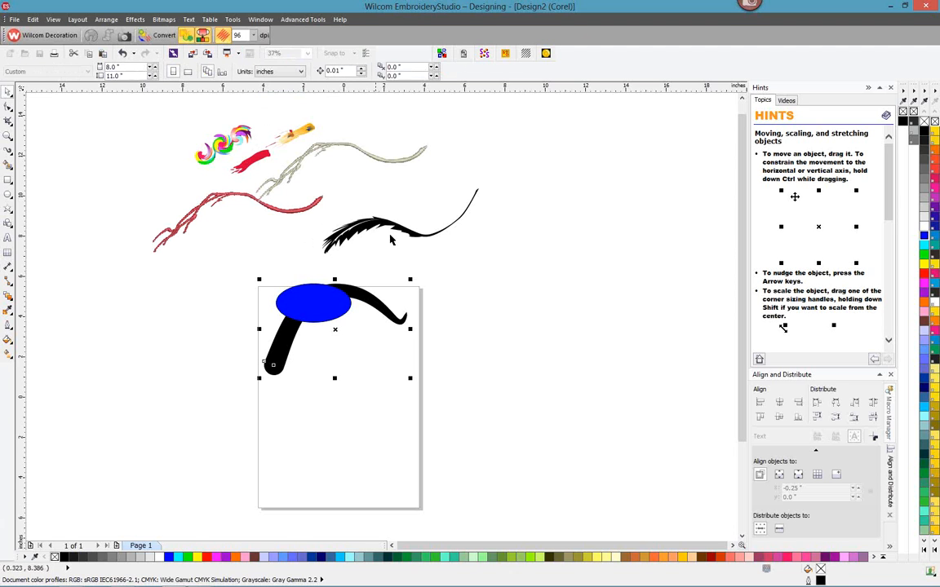
Try to convert the thick stroke's control curve to embroidery, and move the stroke up and away from the ellipse
{"action": "left_click", "coordinate": [452, 273]}
{"action": "left_click", "coordinate": [369, 303]}
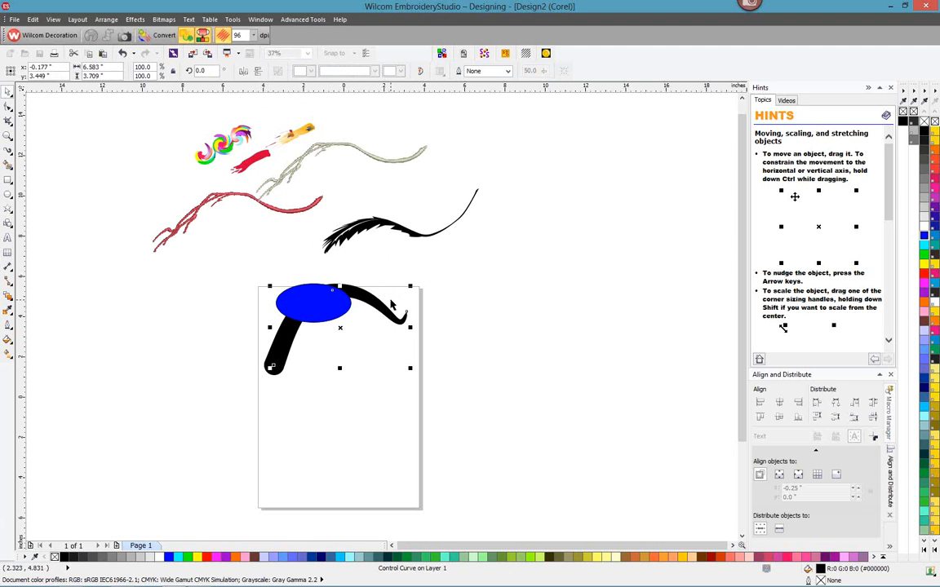
{"action": "left_click", "coordinate": [156, 35]}
{"action": "left_click", "coordinate": [332, 236]}
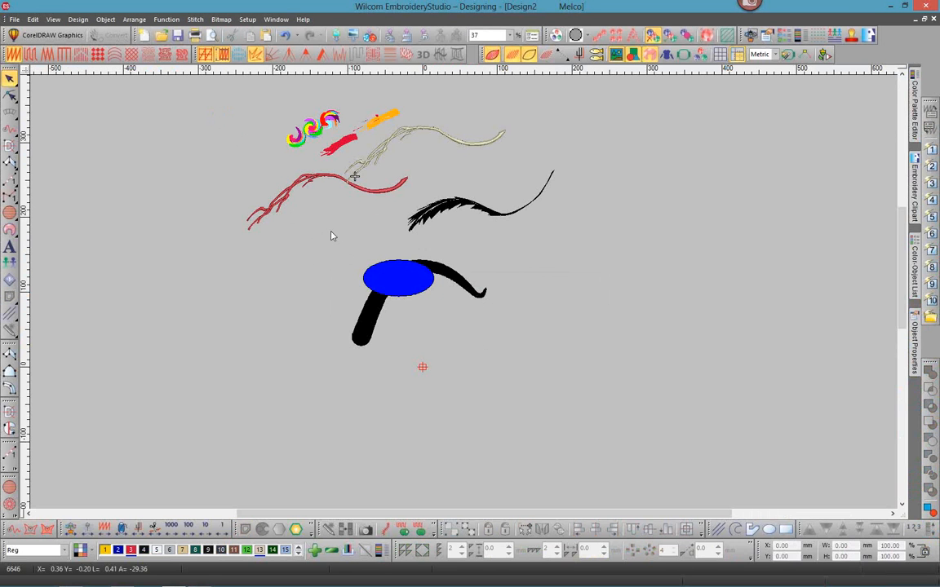
{"action": "left_click", "coordinate": [351, 315]}
{"action": "left_click_drag", "start_coordinate": [329, 304], "coordinate": [279, 288]}
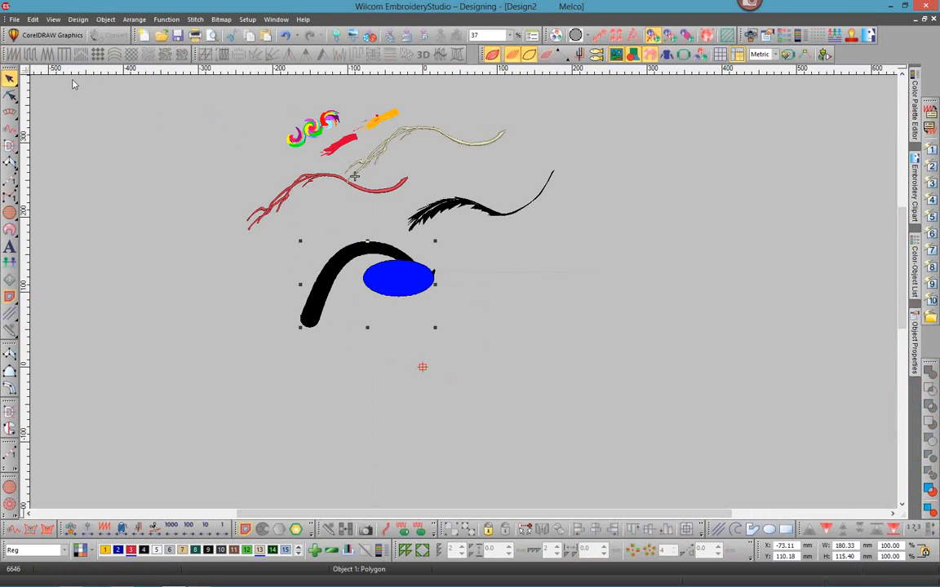
Undo the stroke's move and the switch to Wilcom Decoration
{"action": "left_click", "coordinate": [32, 19]}
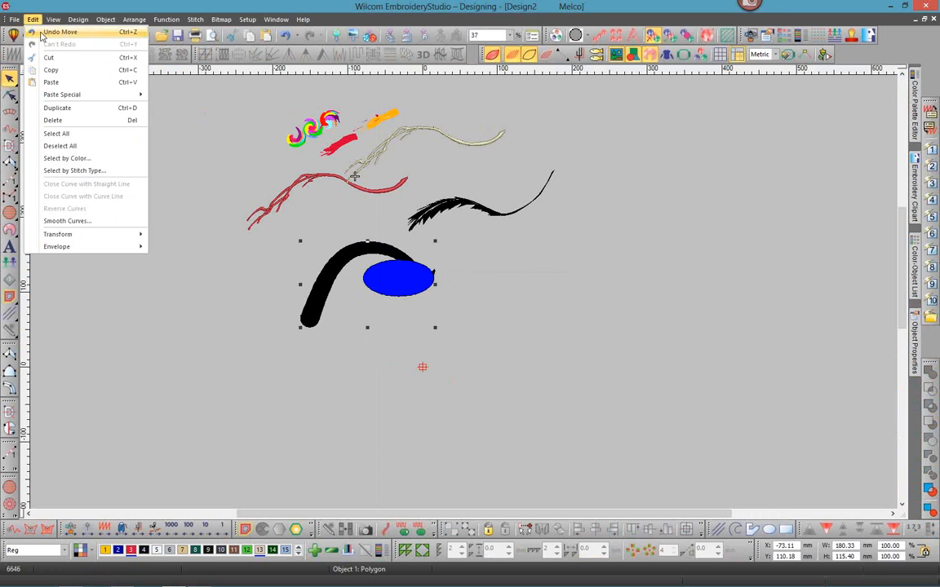
{"action": "left_click", "coordinate": [41, 33]}
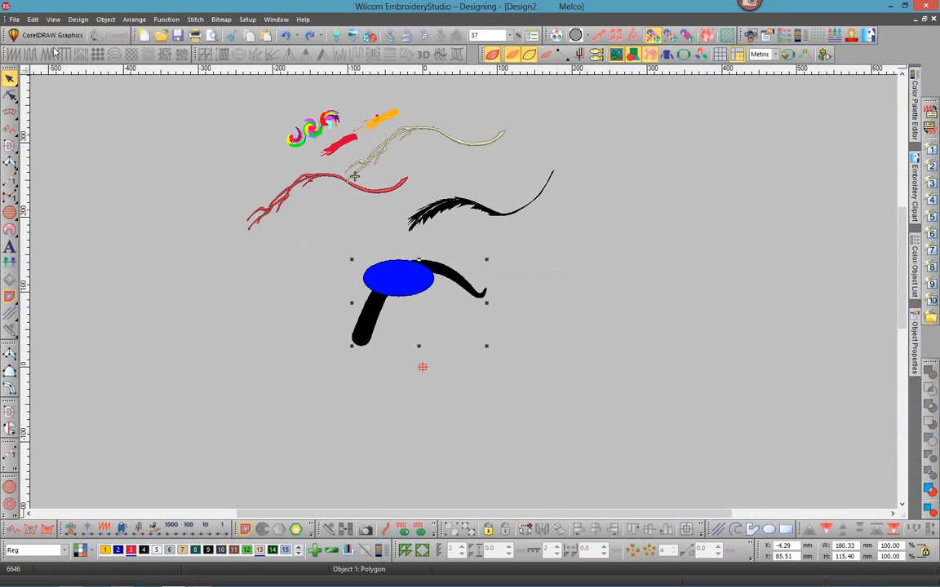
{"action": "left_click", "coordinate": [33, 19]}
{"action": "left_click", "coordinate": [41, 34]}
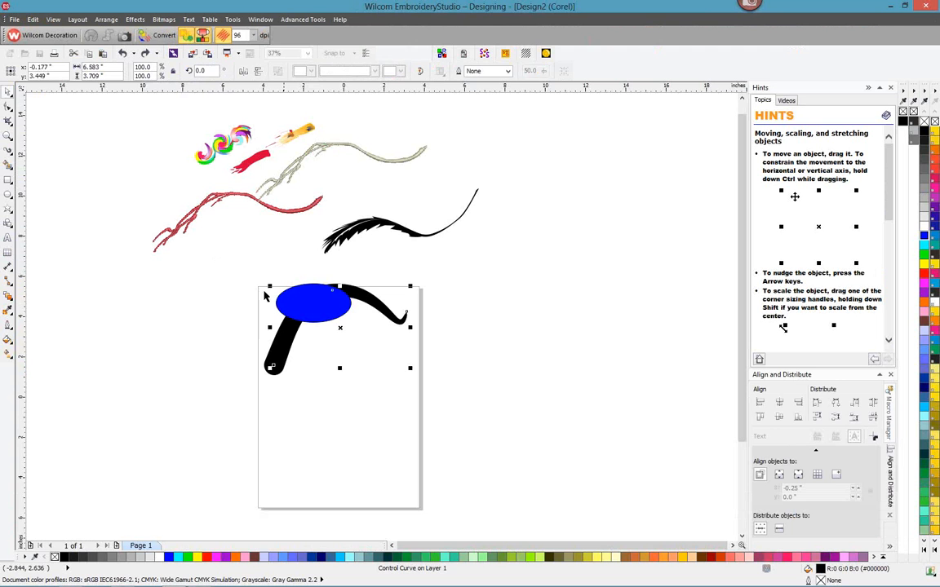
Try the embroidery conversion of the thick stroke again, shift the stroke slightly, and undo the move and the workspace switch
{"action": "left_click", "coordinate": [159, 39]}
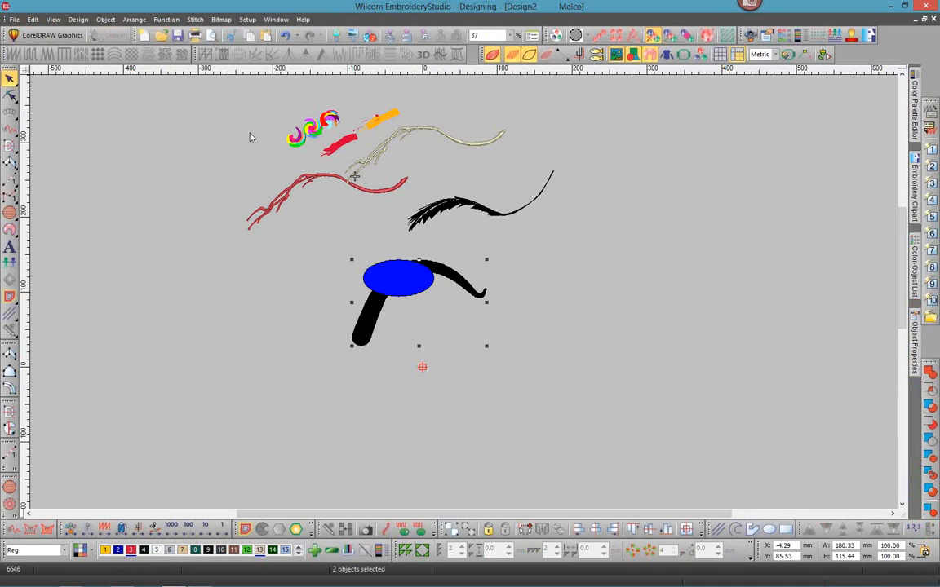
{"action": "left_click_drag", "start_coordinate": [369, 310], "coordinate": [356, 312]}
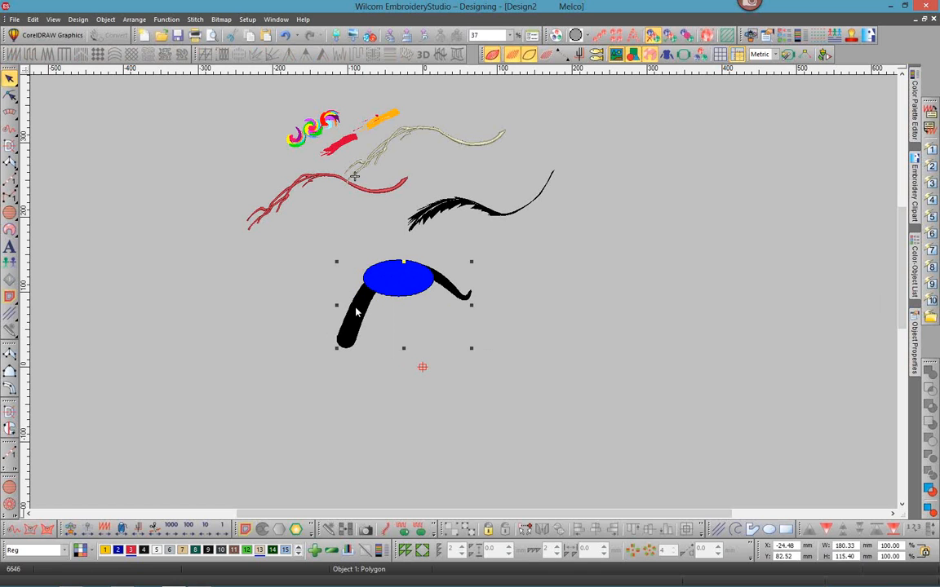
{"action": "left_click", "coordinate": [32, 19]}
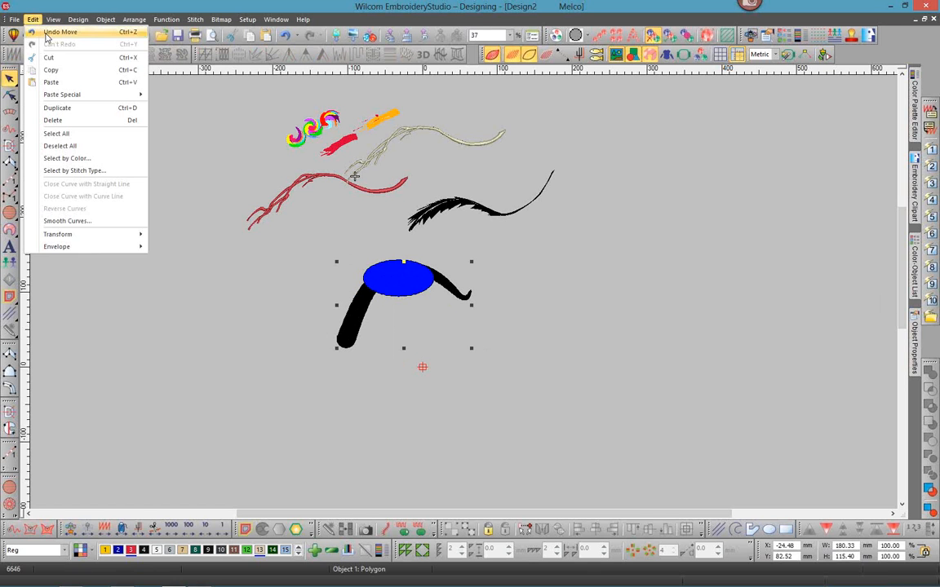
{"action": "left_click", "coordinate": [47, 32]}
{"action": "left_click", "coordinate": [33, 19]}
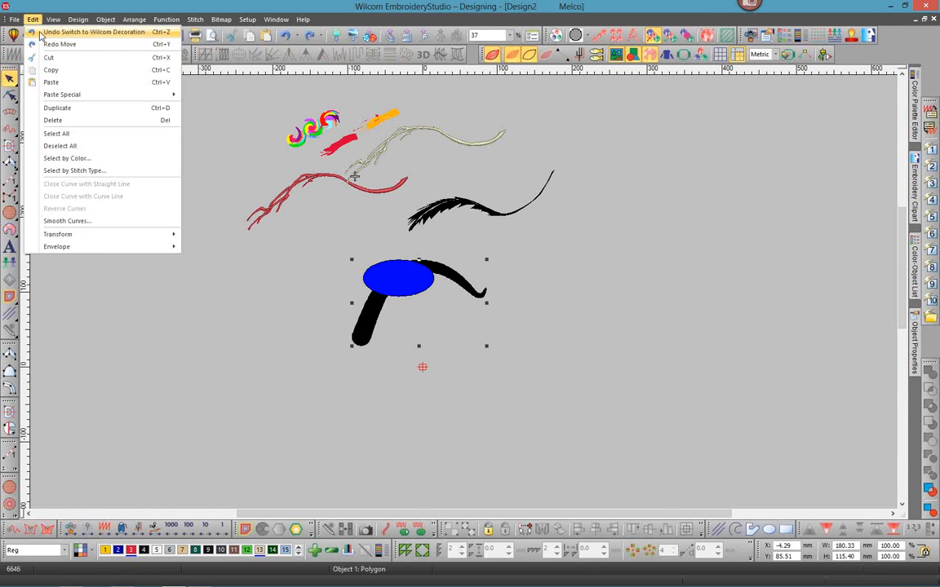
{"action": "left_click", "coordinate": [49, 32]}
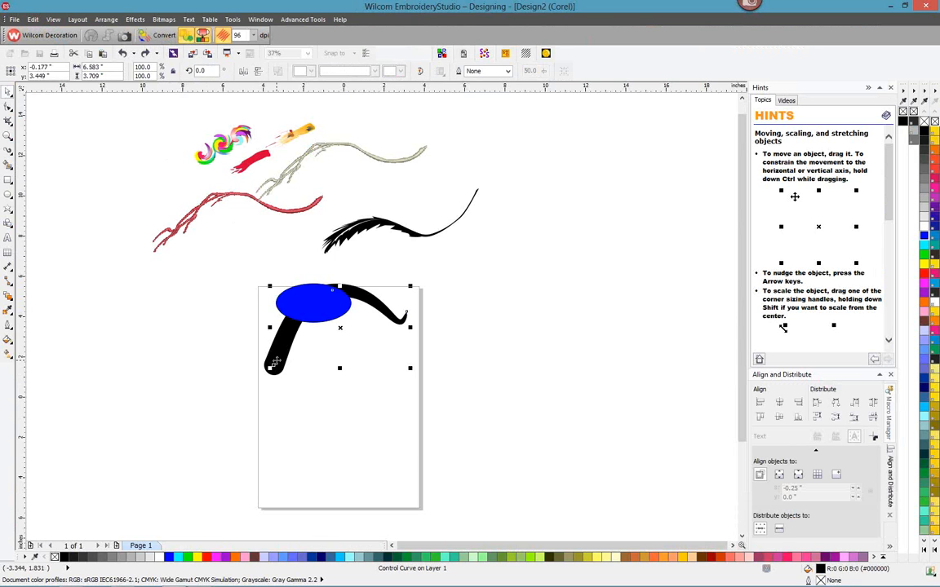
Show the Object Manager and float the Hints window over the empty area beside the page
{"action": "right_click", "coordinate": [276, 362]}
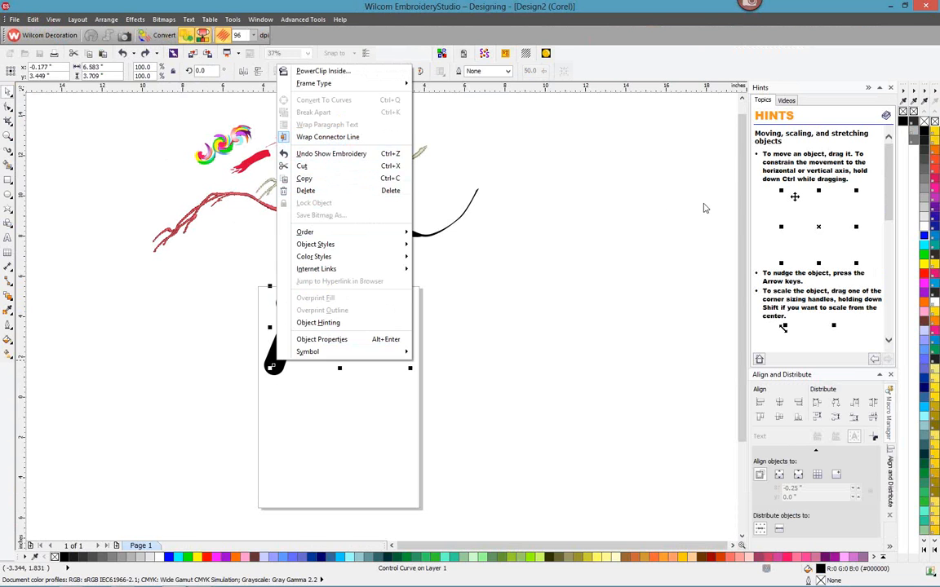
{"action": "left_click", "coordinate": [603, 193]}
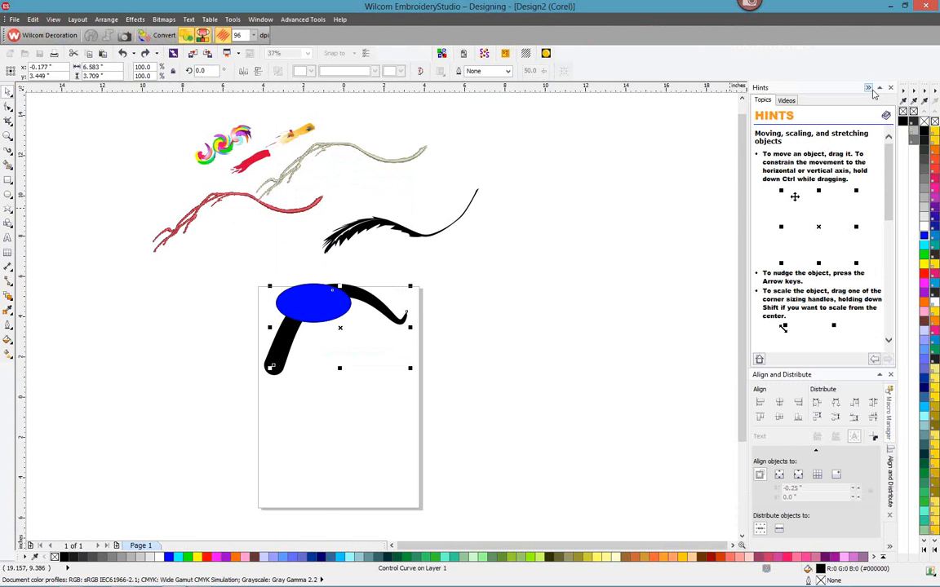
{"action": "left_click", "coordinate": [868, 88]}
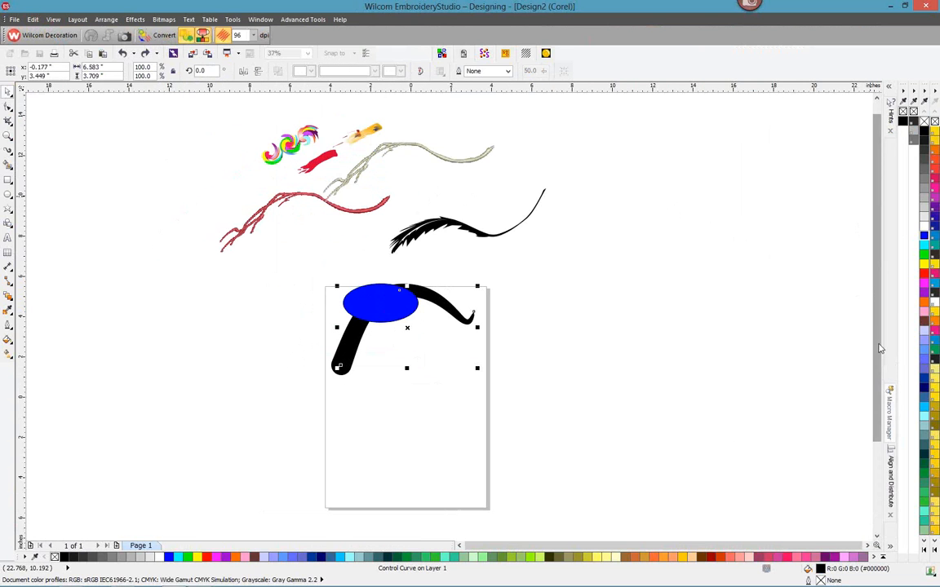
{"action": "left_click", "coordinate": [890, 434]}
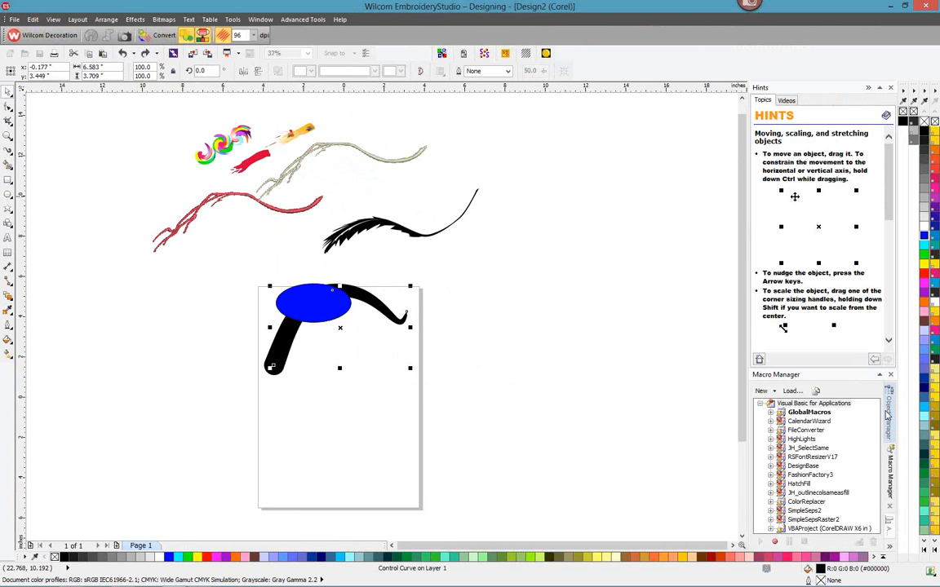
{"action": "left_click", "coordinate": [887, 414]}
{"action": "left_click", "coordinate": [531, 268]}
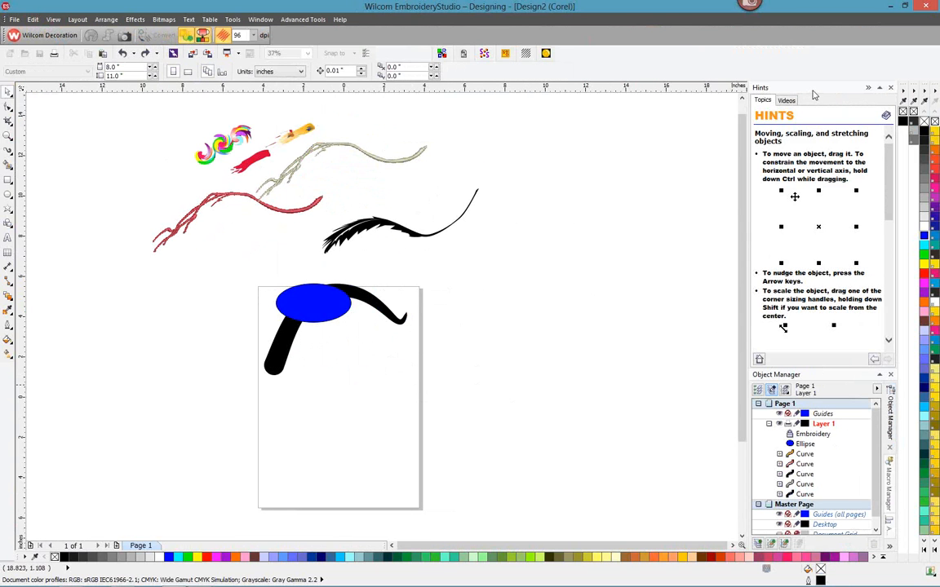
{"action": "left_click_drag", "start_coordinate": [813, 96], "coordinate": [615, 159]}
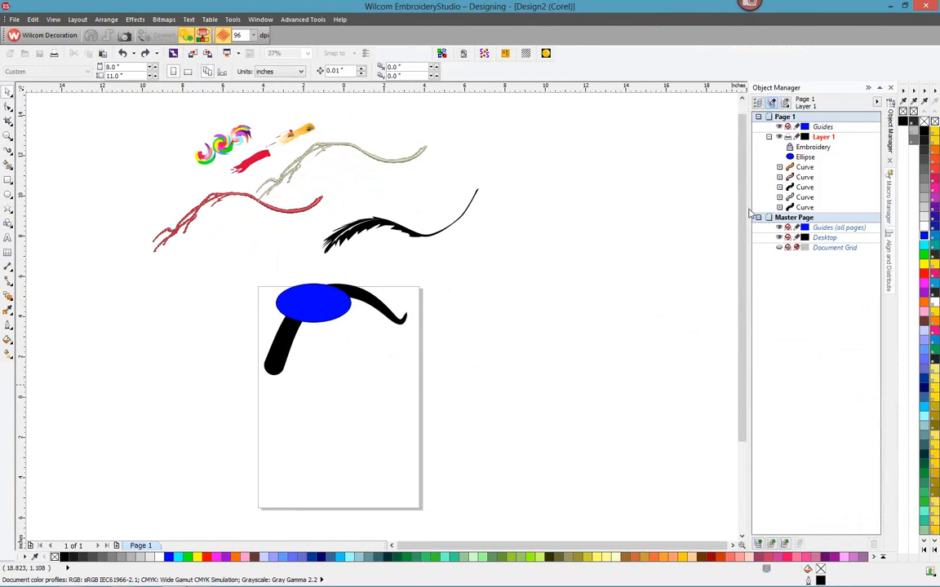
{"action": "left_click", "coordinate": [796, 168]}
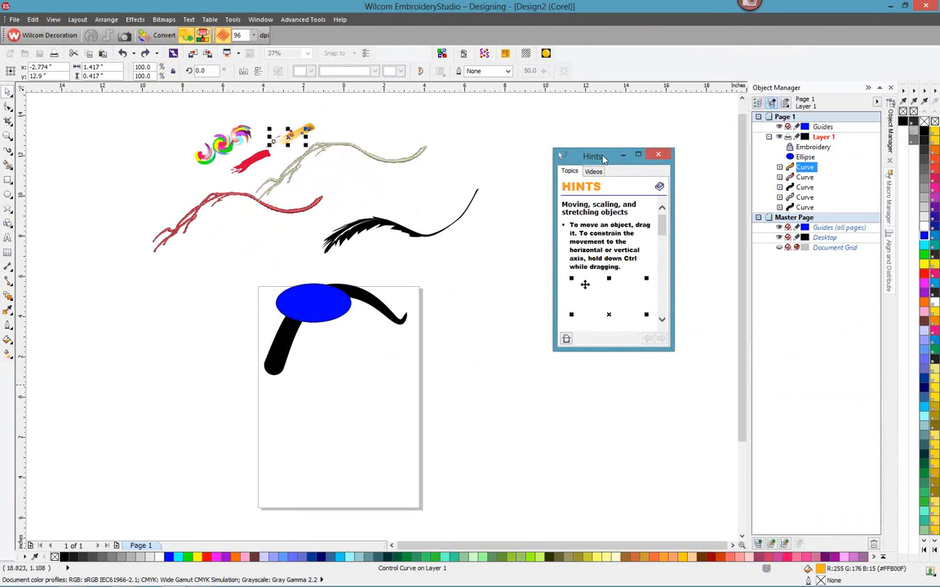
{"action": "left_click_drag", "start_coordinate": [604, 159], "coordinate": [613, 130]}
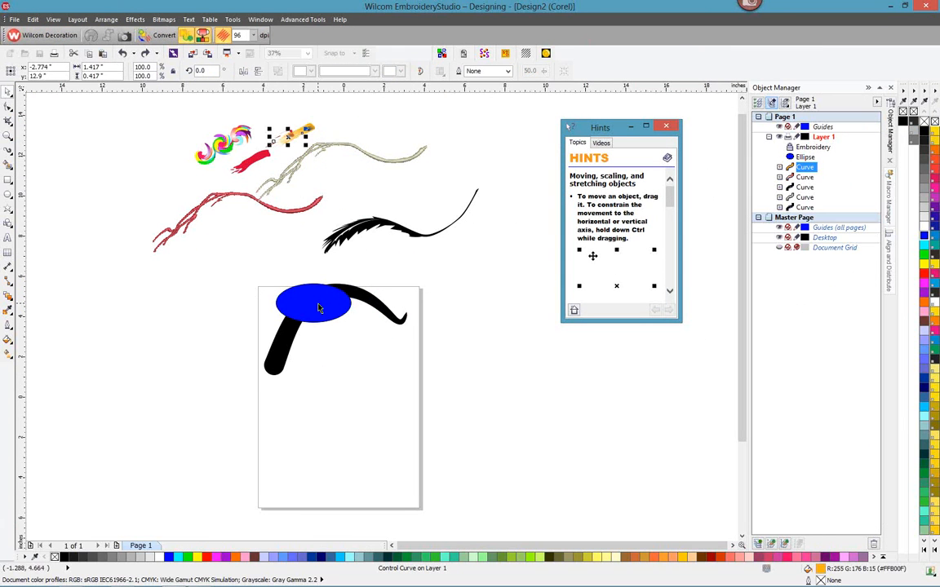
Expand the thick stroke's curve entry in the Object Manager and break its Artistic Media Group apart
{"action": "left_click", "coordinate": [787, 208]}
{"action": "right_click", "coordinate": [801, 213]}
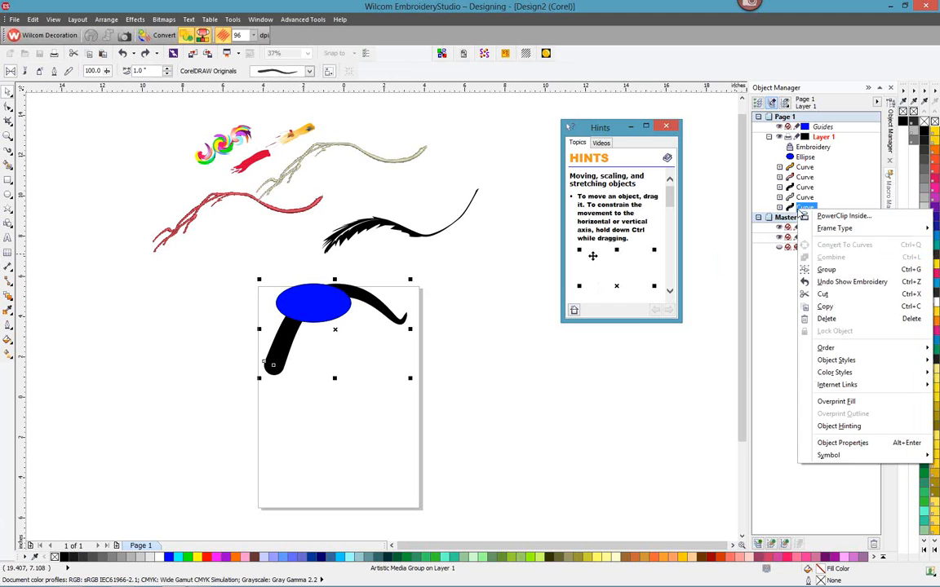
{"action": "left_click", "coordinate": [779, 209]}
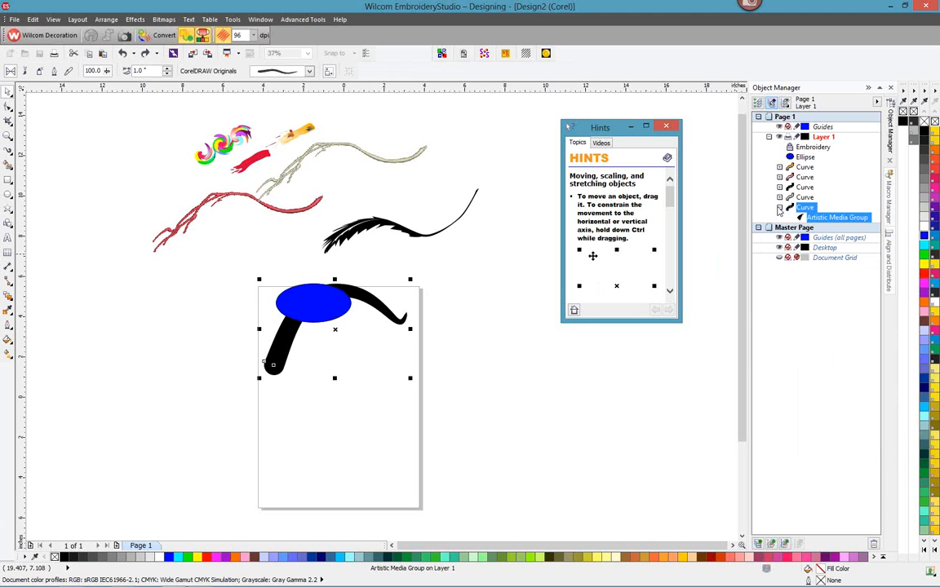
{"action": "right_click", "coordinate": [819, 222]}
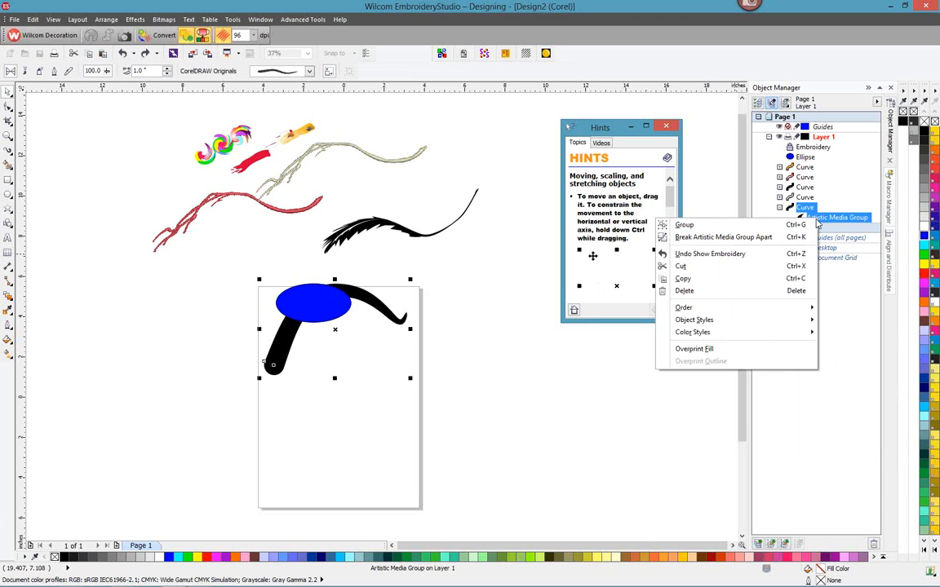
{"action": "left_click", "coordinate": [723, 237]}
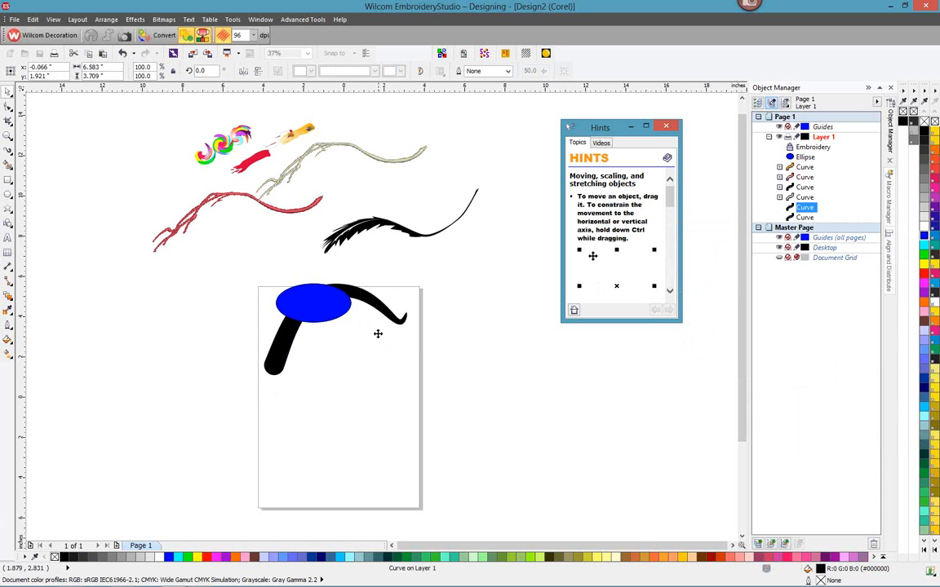
Move the separated control curve down about 1.5 inches below the thick stroke and display the drawing in Wireframe view
{"action": "left_click_drag", "start_coordinate": [278, 404], "coordinate": [419, 300]}
{"action": "left_click", "coordinate": [53, 19]}
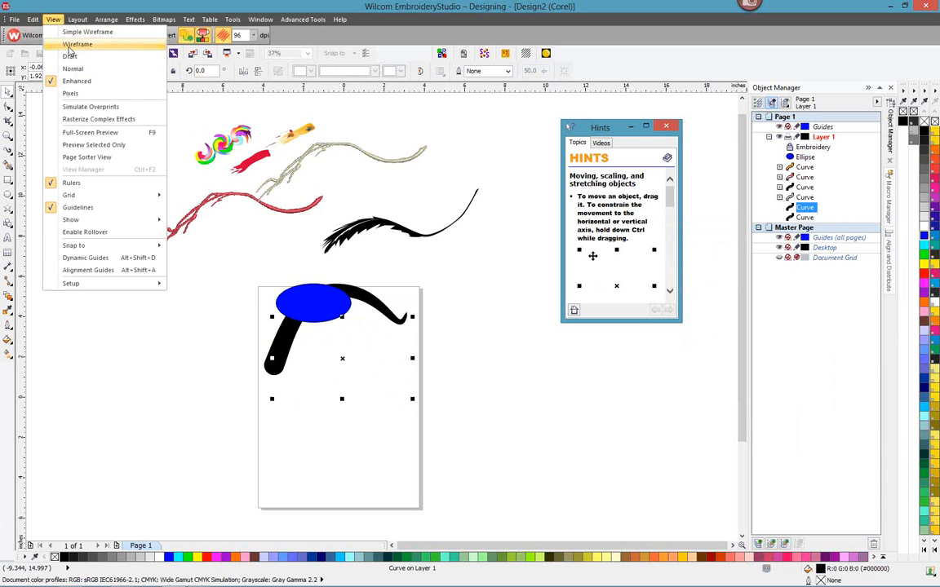
{"action": "left_click", "coordinate": [81, 42]}
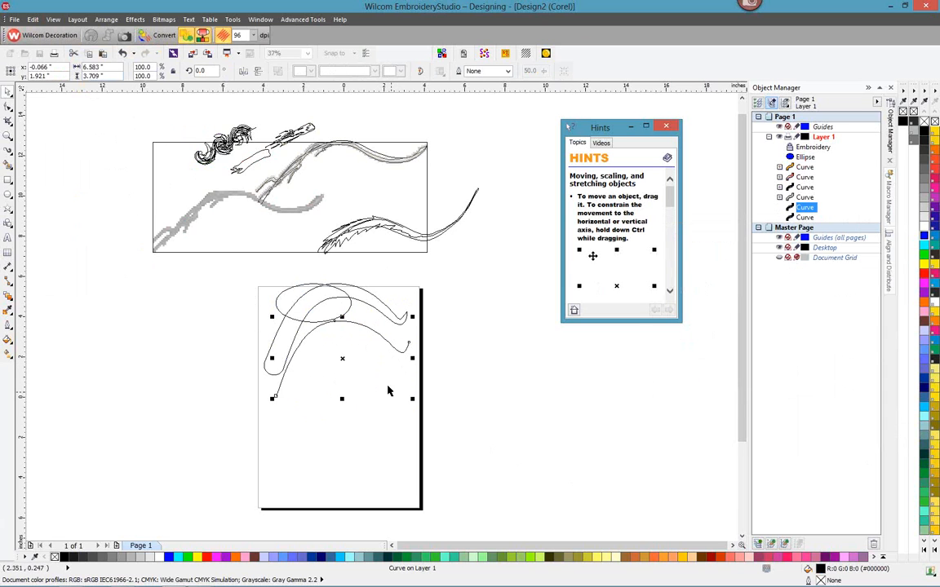
Delete the separated control curve, select the thick stroke's outline curve, and return to Enhanced view
{"action": "mouse_move", "coordinate": [394, 346]}
{"action": "left_mouse_down"}
{"action": "mouse_move", "coordinate": [398, 368]}
{"action": "mouse_move", "coordinate": [388, 353]}
{"action": "left_mouse_up"}
{"action": "key", "text": "Delete"}
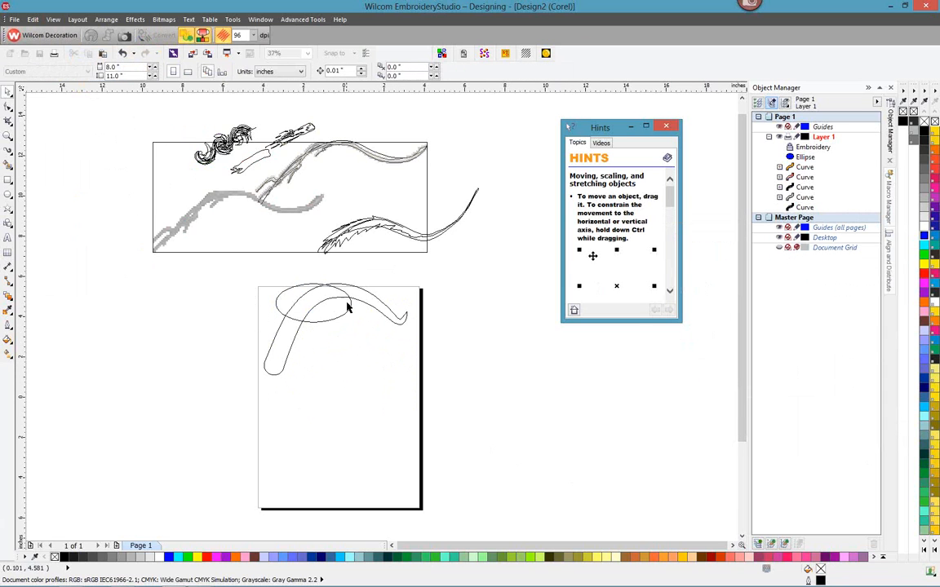
{"action": "left_click", "coordinate": [358, 298]}
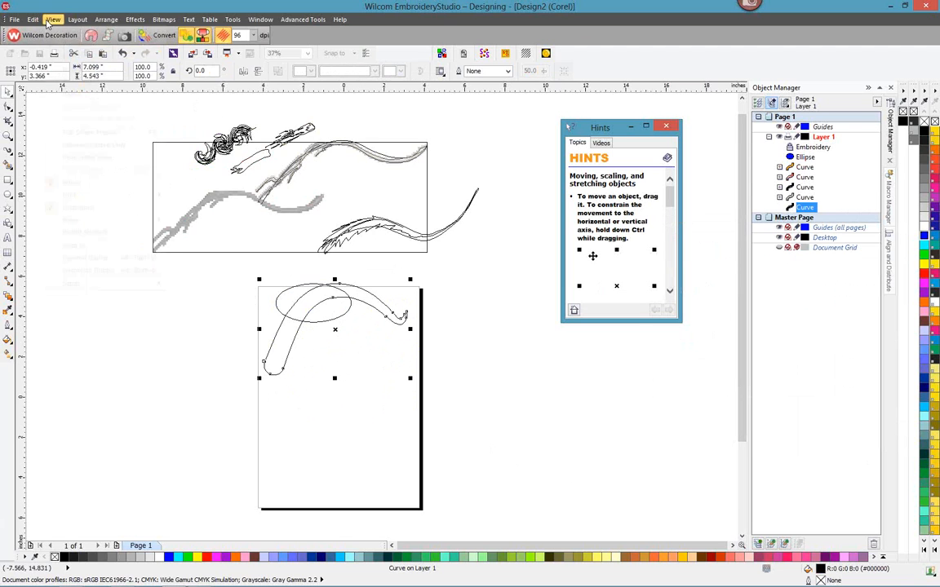
{"action": "left_click", "coordinate": [53, 18]}
{"action": "left_click", "coordinate": [71, 81]}
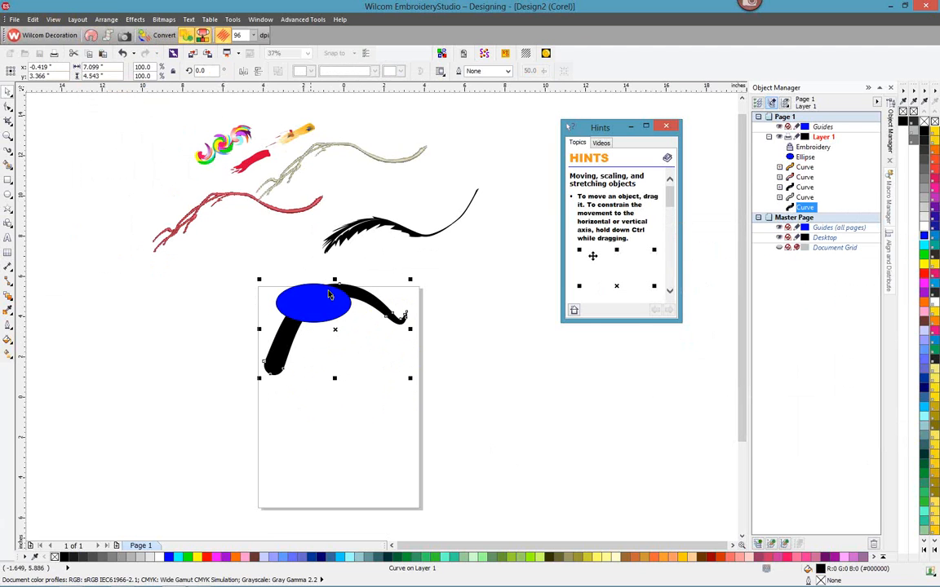
Fill the thick stroke's curve red and convert both it and the blue ellipse to embroidery
{"action": "left_click", "coordinate": [923, 276]}
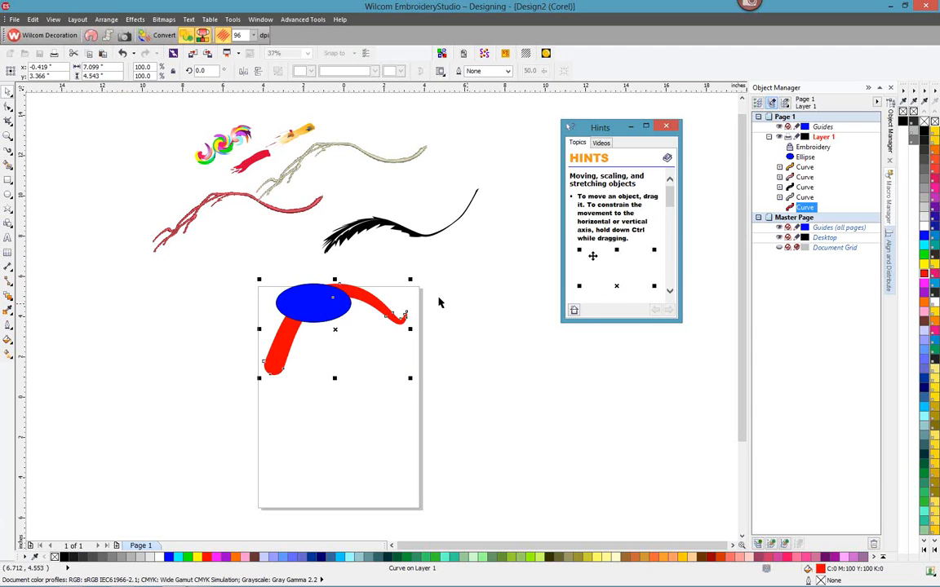
{"action": "left_click", "coordinate": [161, 37]}
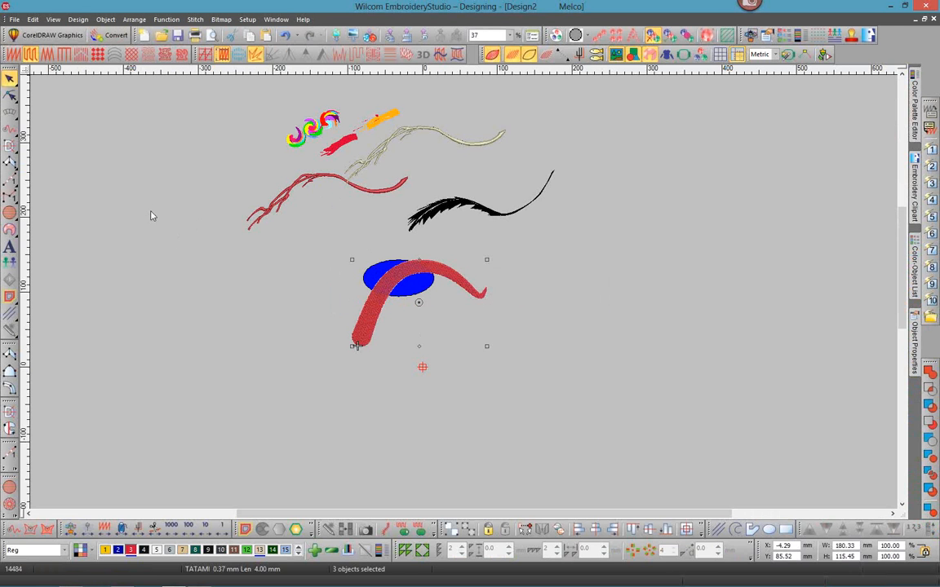
{"action": "left_click", "coordinate": [47, 35]}
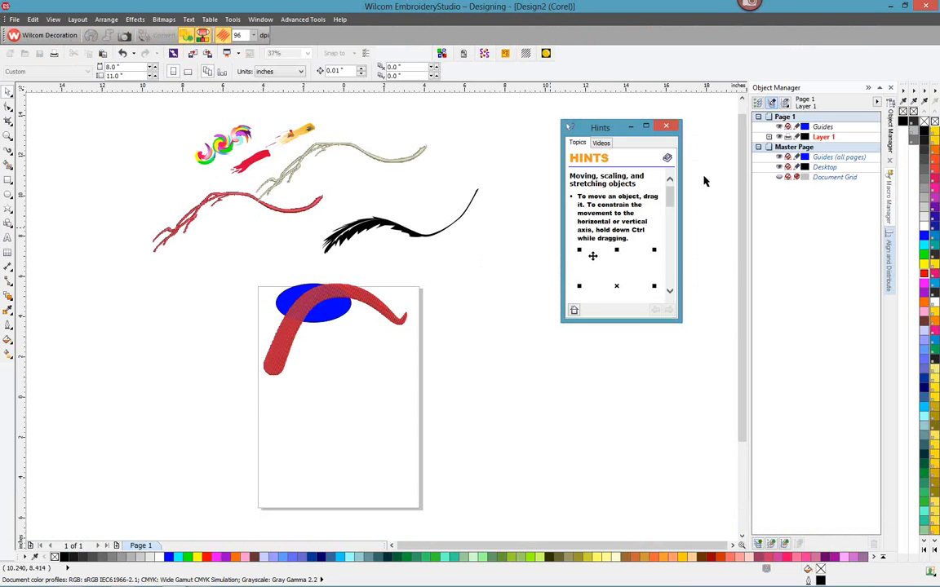
{"action": "left_click", "coordinate": [768, 137]}
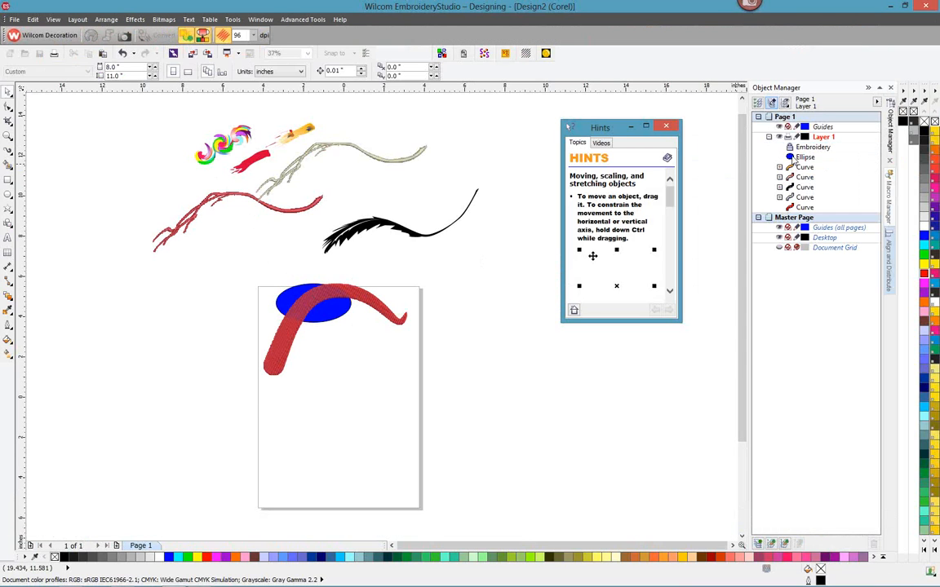
{"action": "left_click", "coordinate": [795, 158]}
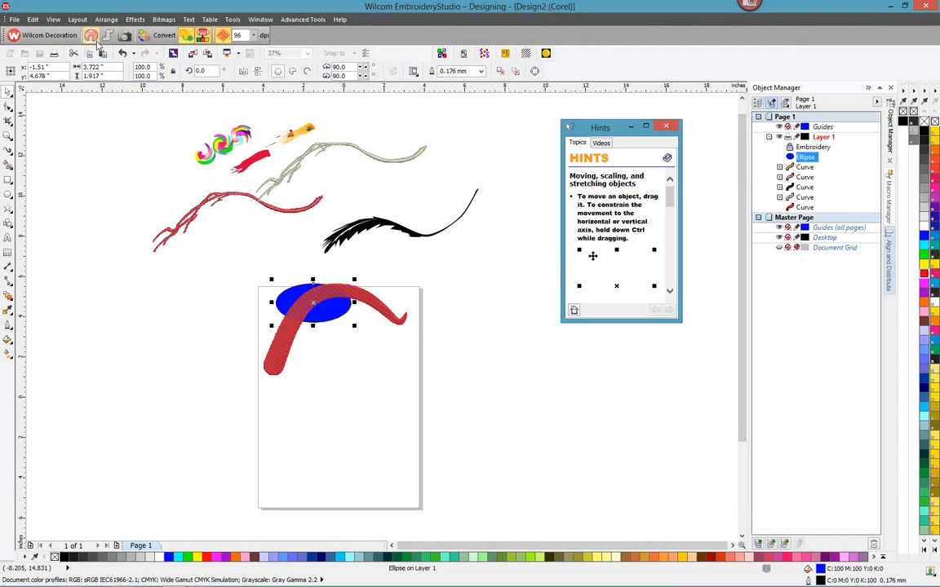
{"action": "left_click", "coordinate": [159, 35]}
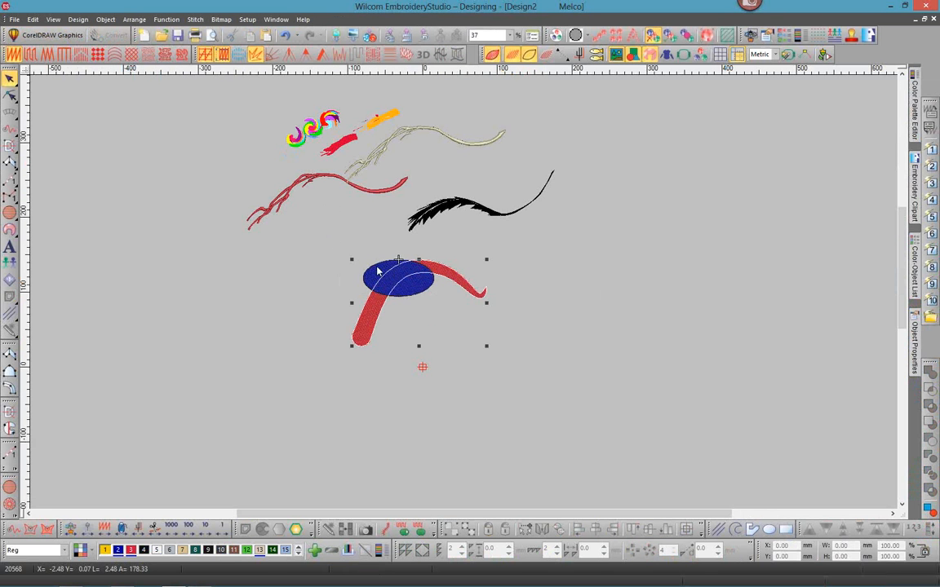
Move the embroidered stroke and the embroidered ellipse diagonally down off their original vector shapes
{"action": "left_click_drag", "start_coordinate": [378, 271], "coordinate": [412, 328]}
{"action": "left_click", "coordinate": [404, 310]}
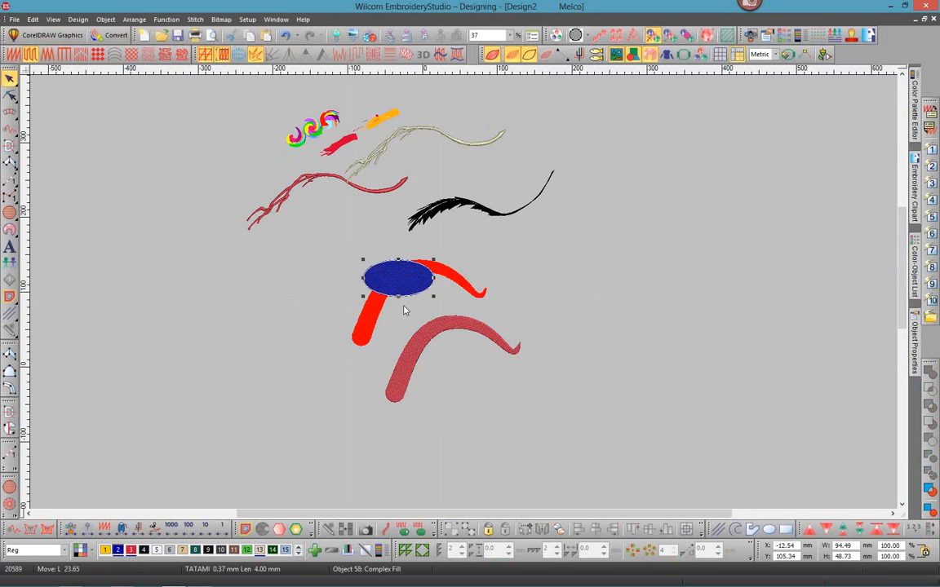
{"action": "left_click_drag", "start_coordinate": [373, 283], "coordinate": [416, 326]}
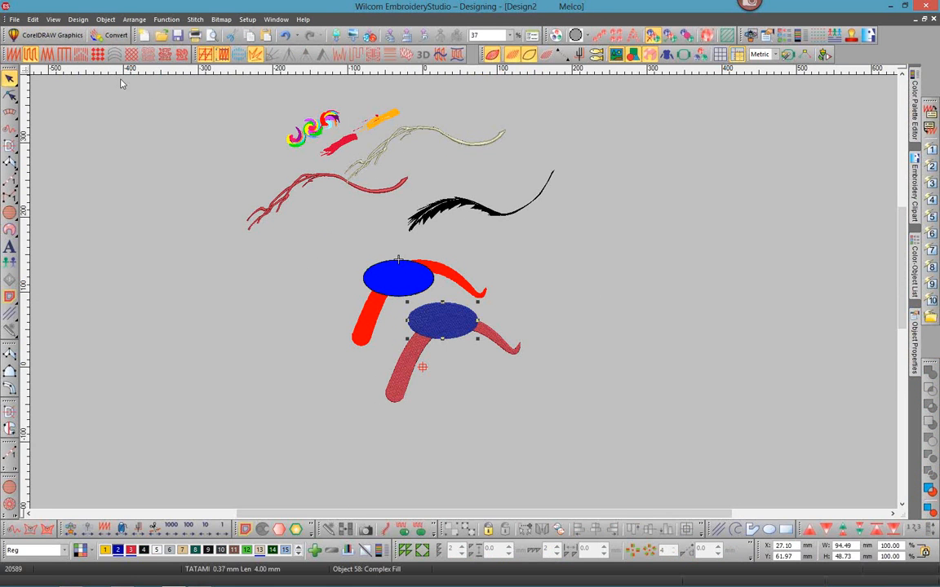
Delete all the vector objects in the Corel workspace and all remaining objects in the embroidery workspace
{"action": "left_click", "coordinate": [46, 35]}
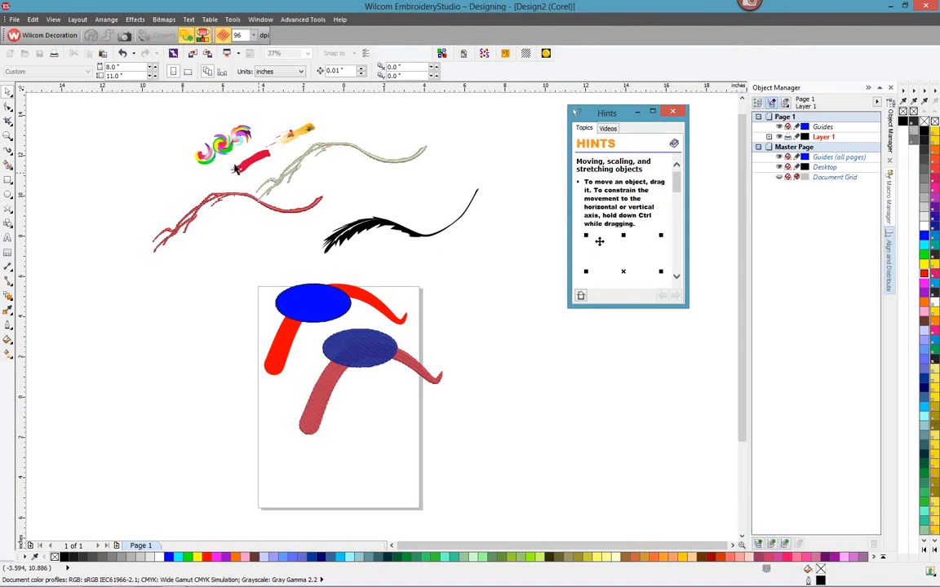
{"action": "left_click_drag", "start_coordinate": [119, 111], "coordinate": [523, 458]}
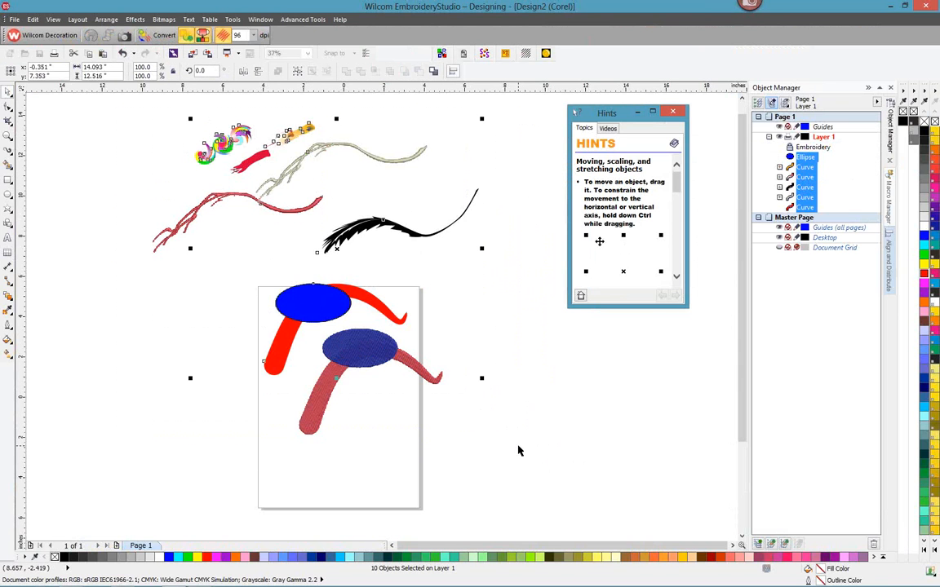
{"action": "key", "text": "Delete"}
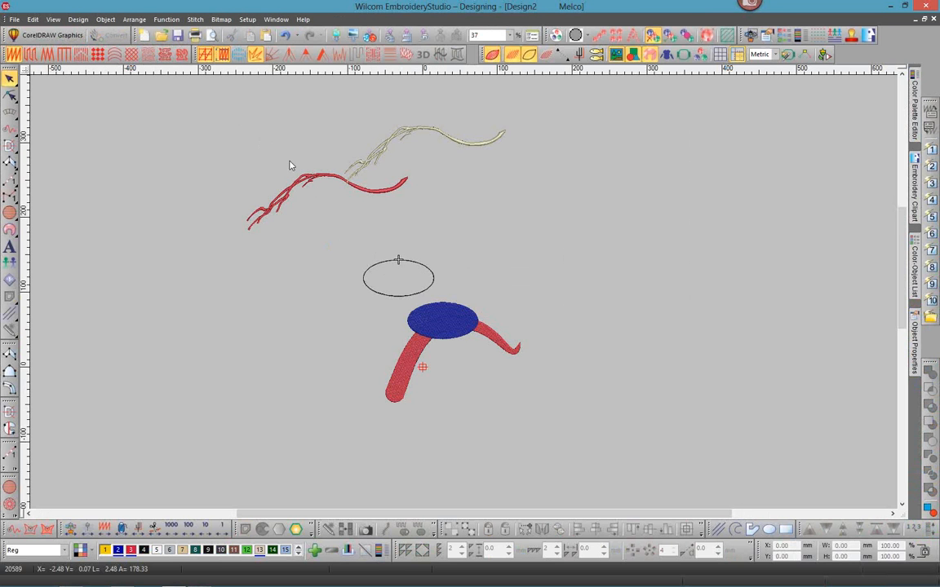
{"action": "key", "text": "ctrl+a"}
{"action": "key", "text": "Delete"}
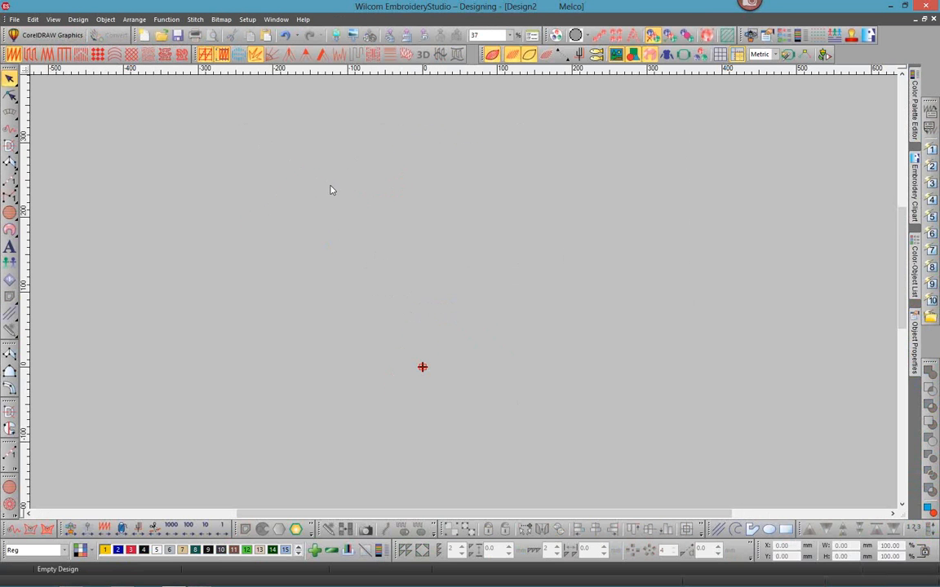
Return to the Corel workspace and enlarge the floating Hints window so that more of its topics fit
{"action": "left_click", "coordinate": [47, 36]}
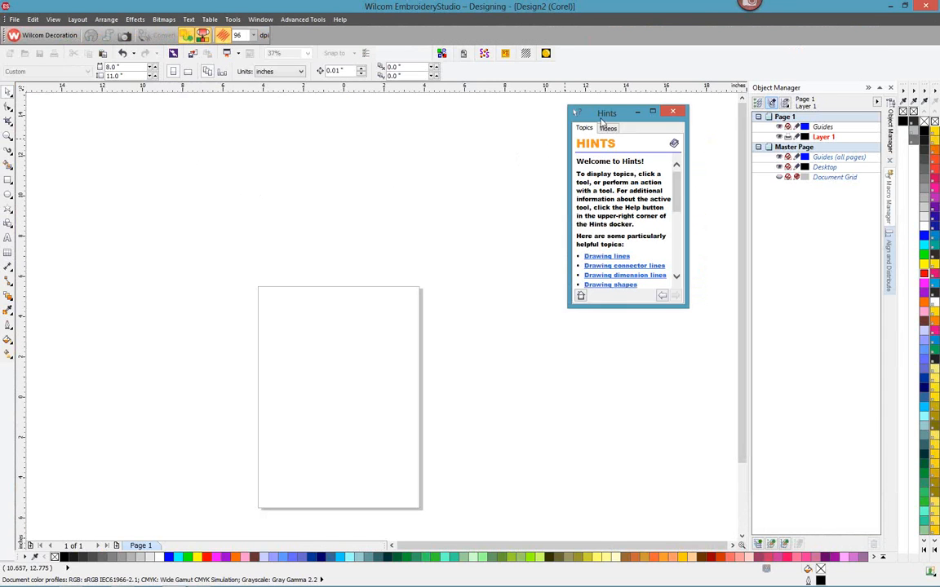
{"action": "left_click_drag", "start_coordinate": [602, 120], "coordinate": [619, 127]}
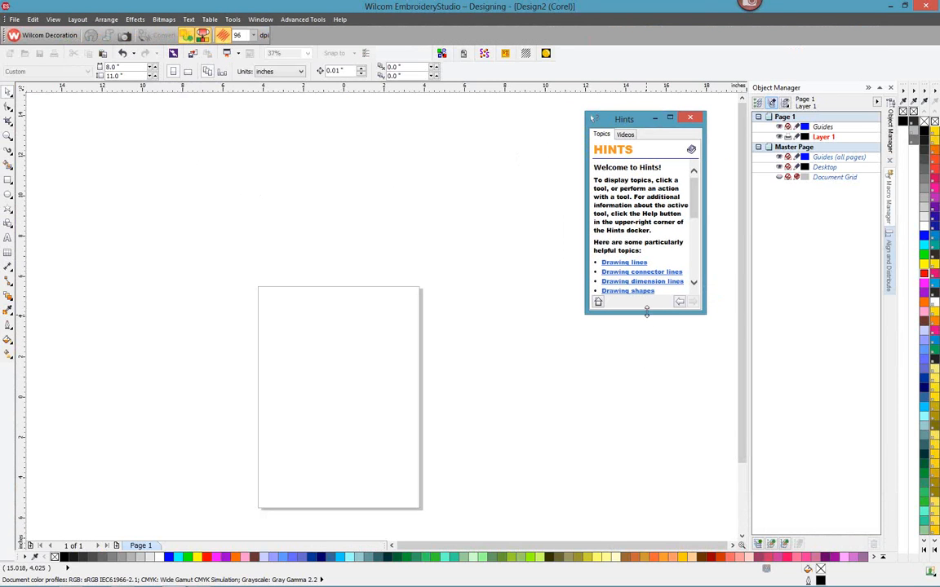
{"action": "left_click_drag", "start_coordinate": [646, 312], "coordinate": [647, 411]}
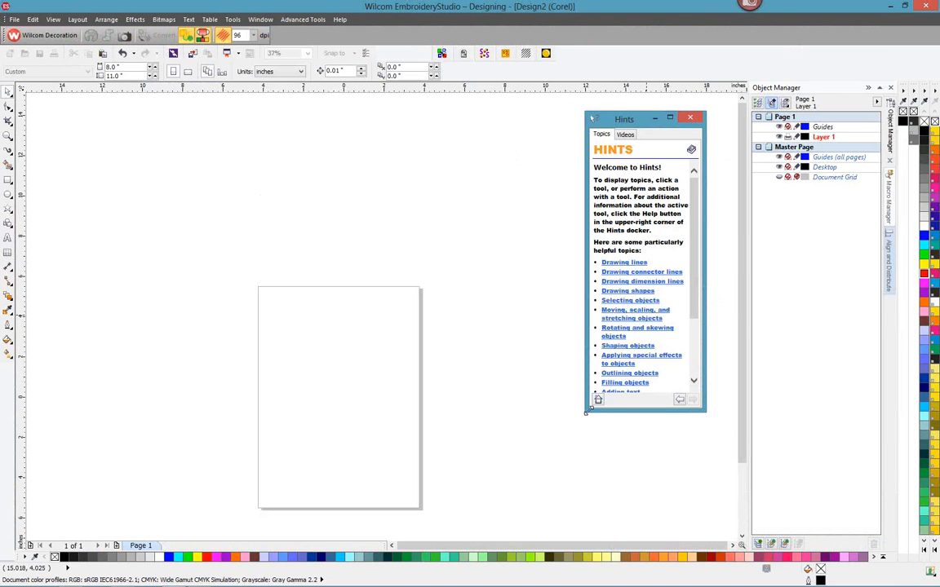
{"action": "left_click_drag", "start_coordinate": [585, 412], "coordinate": [576, 425]}
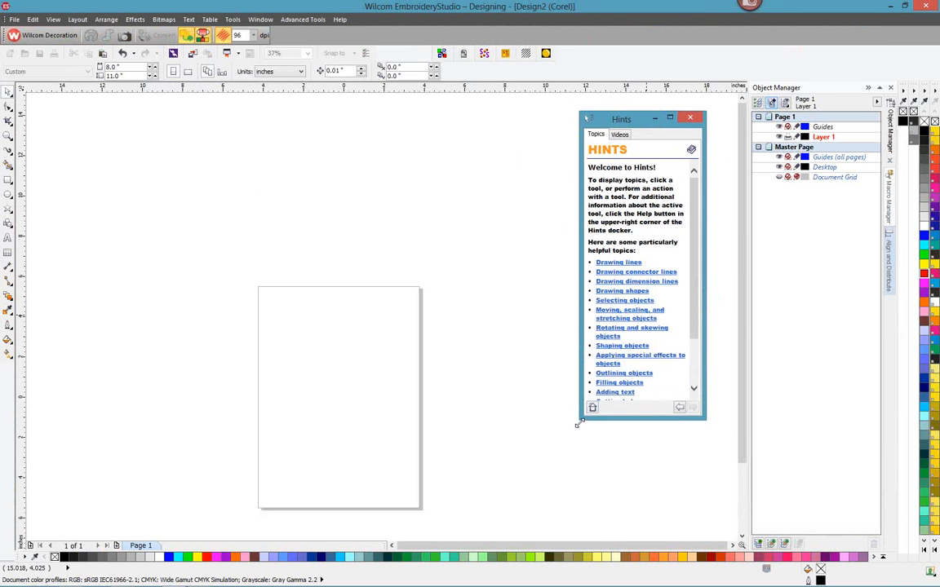
Draw a rectangle about 3.4 by 3.8 inches in the page's upper half, fill it red, and deselect it
{"action": "left_click", "coordinate": [9, 181]}
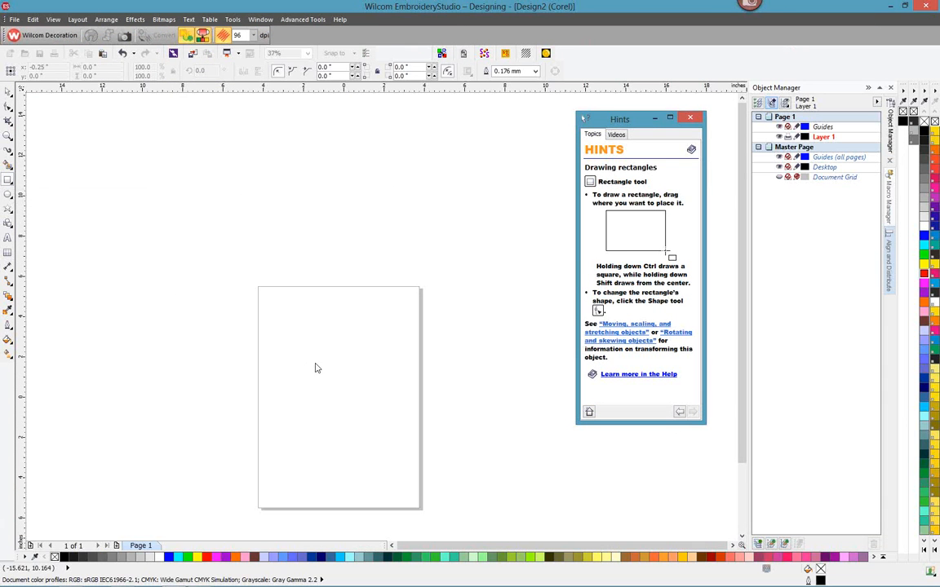
{"action": "left_click_drag", "start_coordinate": [278, 311], "coordinate": [356, 394]}
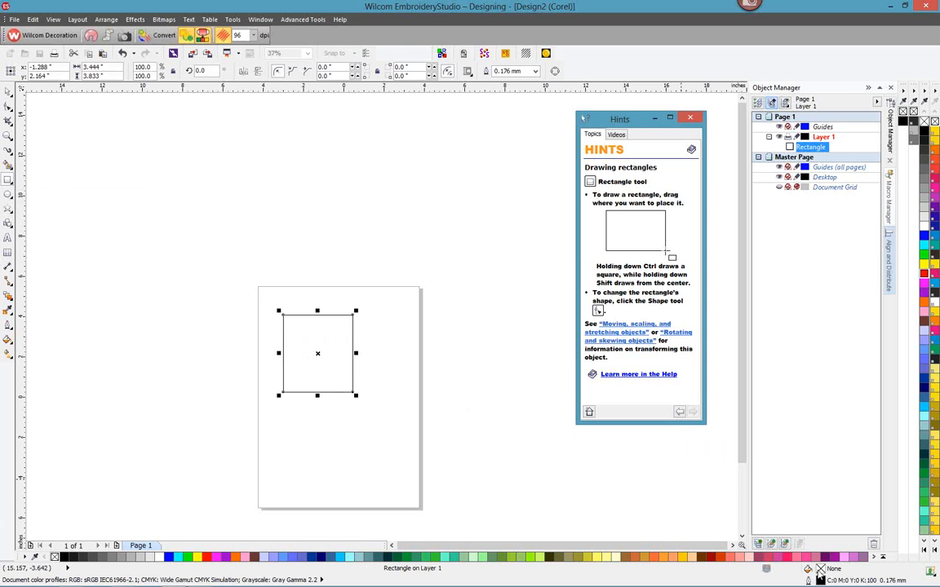
{"action": "left_click", "coordinate": [924, 279]}
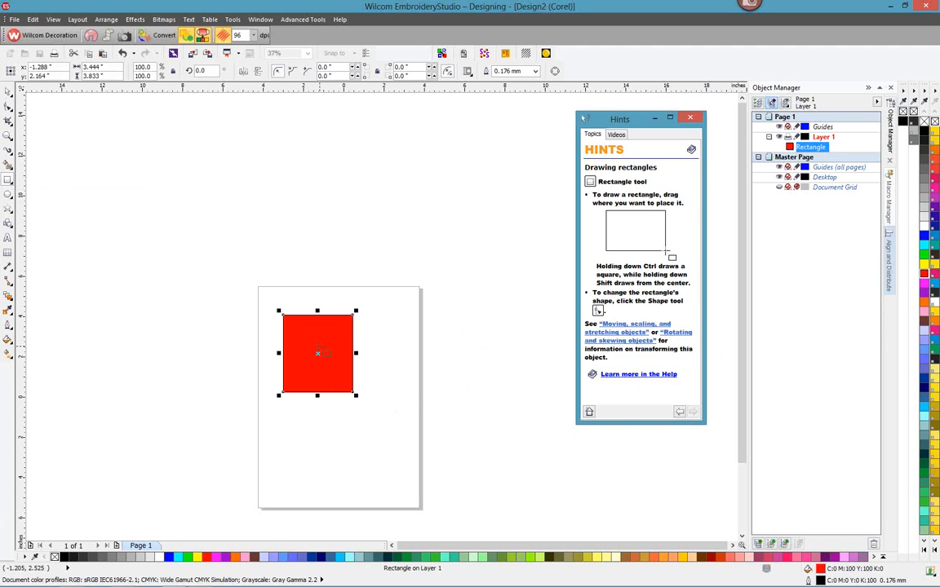
{"action": "left_click", "coordinate": [8, 91]}
{"action": "left_click", "coordinate": [414, 239]}
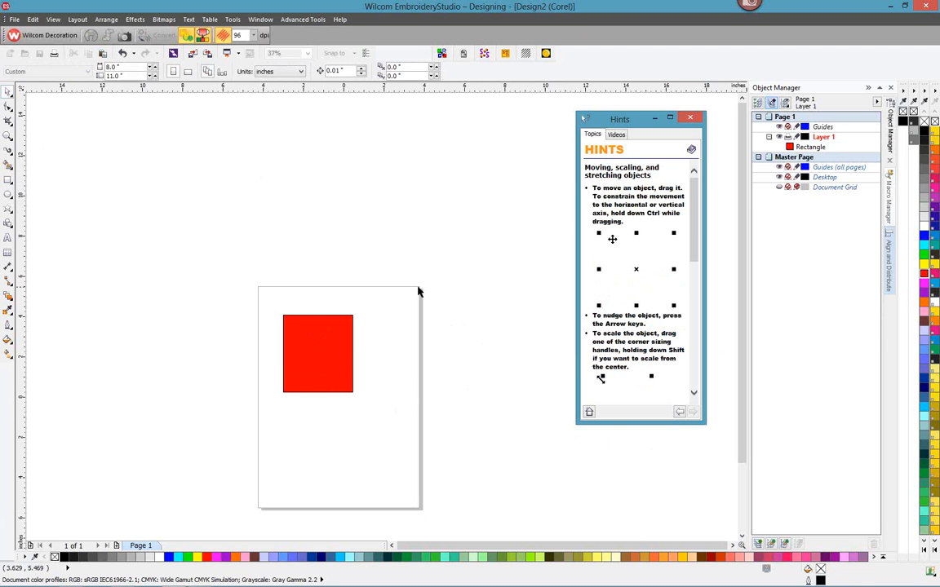
Set the document's default fill to yellow and default outline to orange for Graphic objects
{"action": "left_click", "coordinate": [924, 269]}
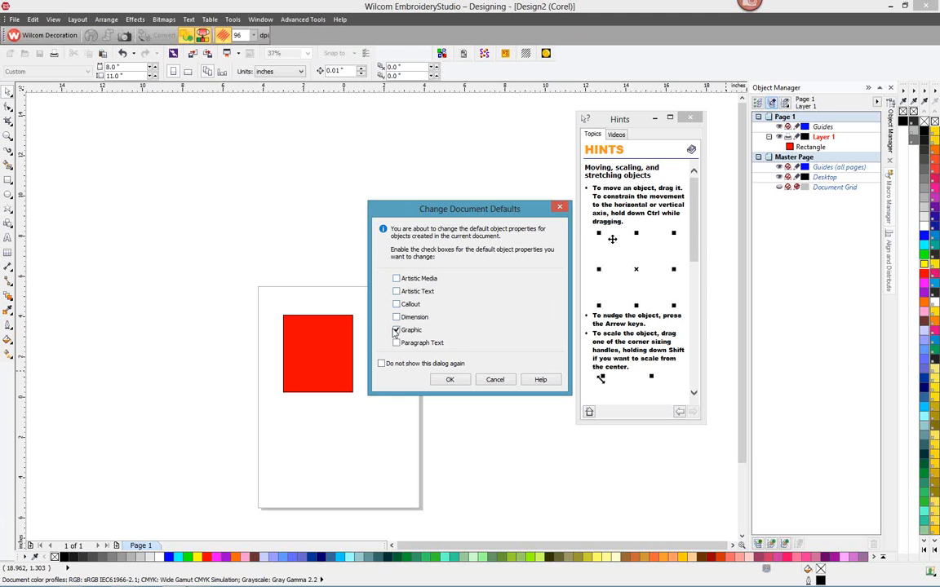
{"action": "left_click", "coordinate": [448, 379]}
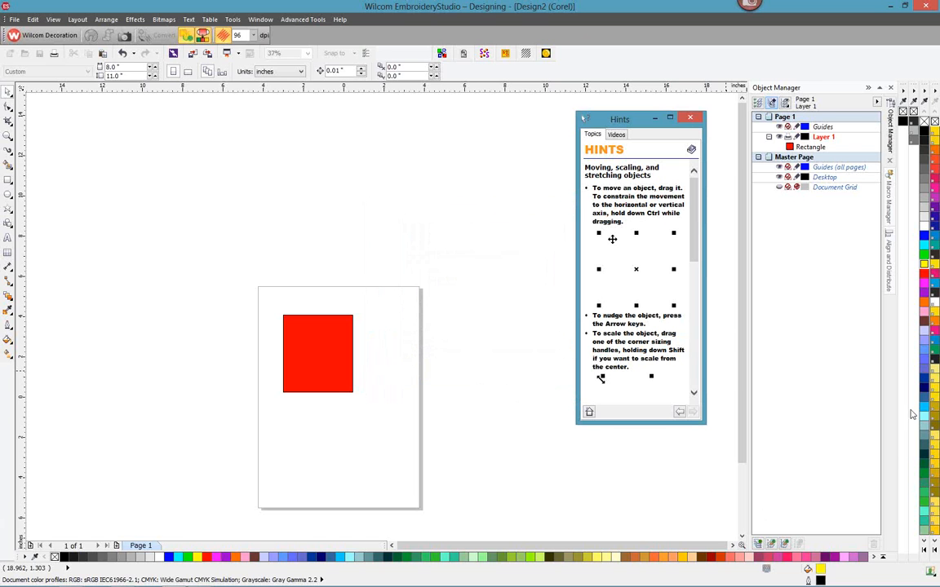
{"action": "left_click", "coordinate": [926, 310]}
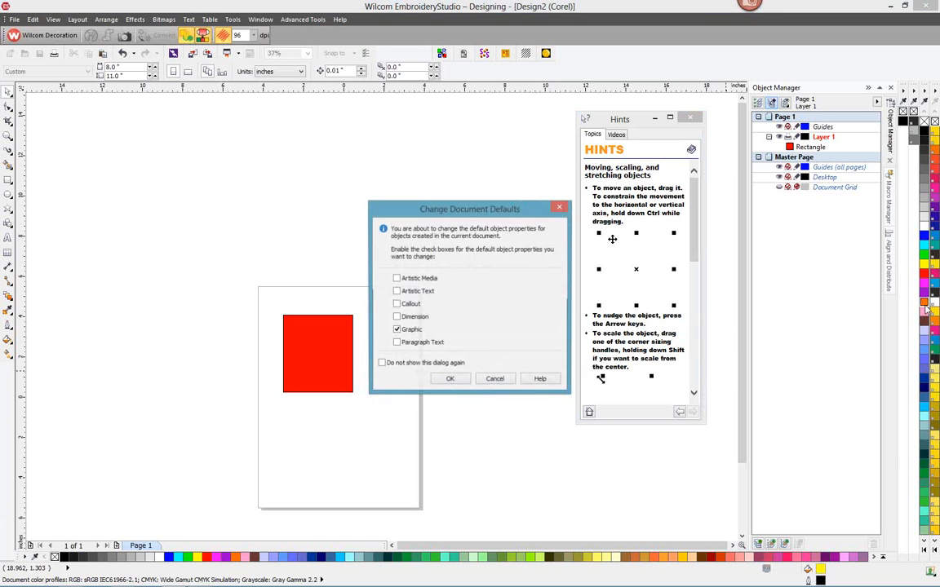
{"action": "left_click", "coordinate": [449, 381]}
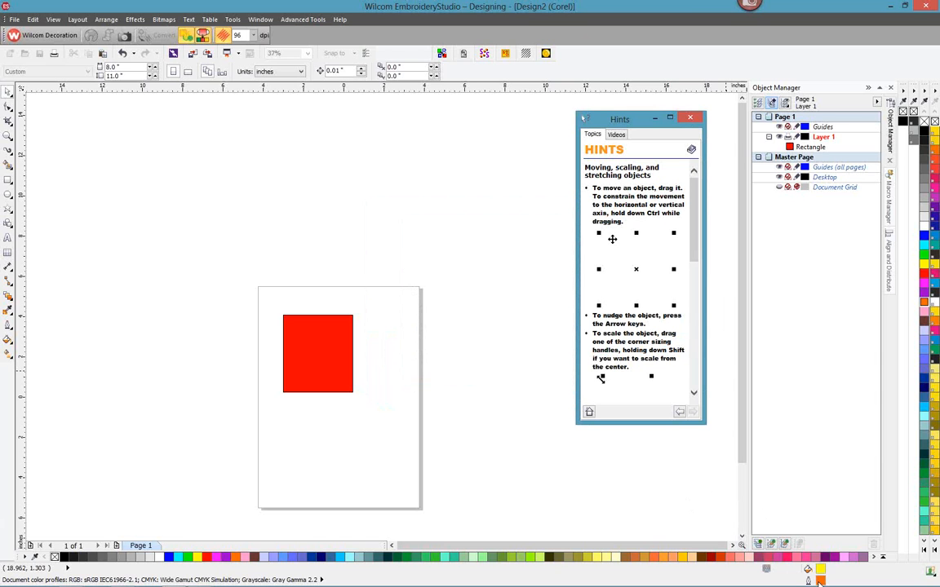
Draw a square about 2.7 inches wide from its center, overlapping the red rectangle's upper-right corner
{"action": "left_click", "coordinate": [8, 179]}
{"action": "scroll", "coordinate": [364, 298], "scroll_direction": "up", "scroll_amount": 3}
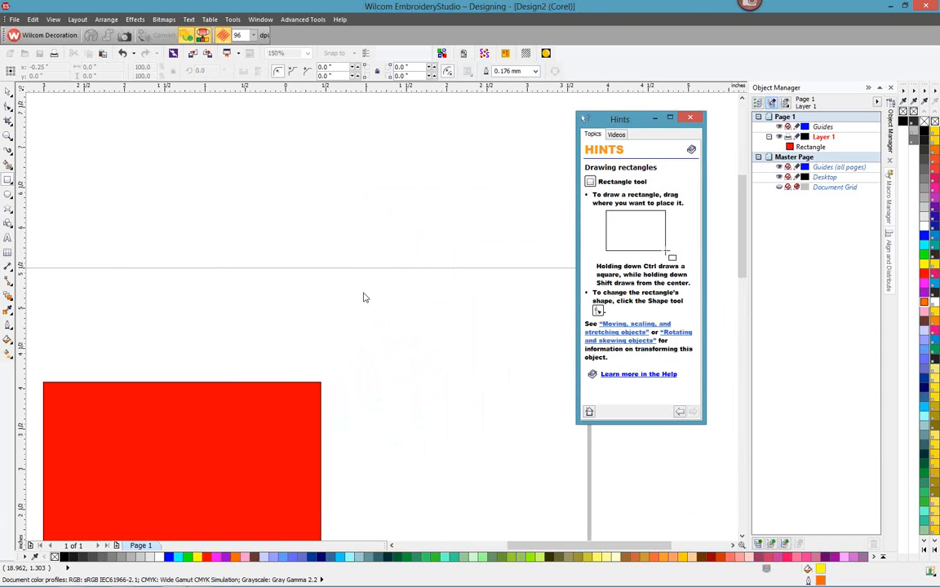
{"action": "scroll", "coordinate": [365, 298], "scroll_direction": "down", "scroll_amount": 2}
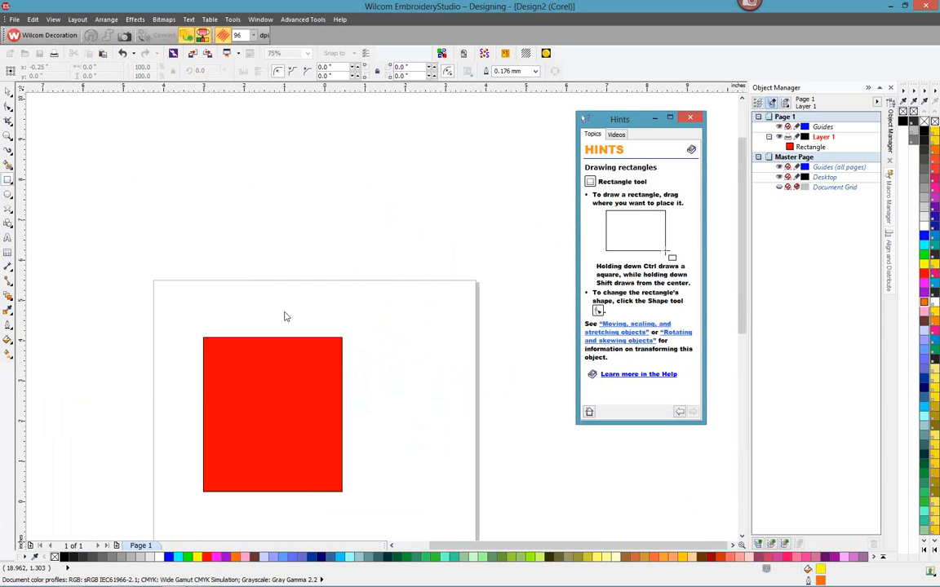
{"action": "left_click_drag", "start_coordinate": [361, 306], "coordinate": [425, 371]}
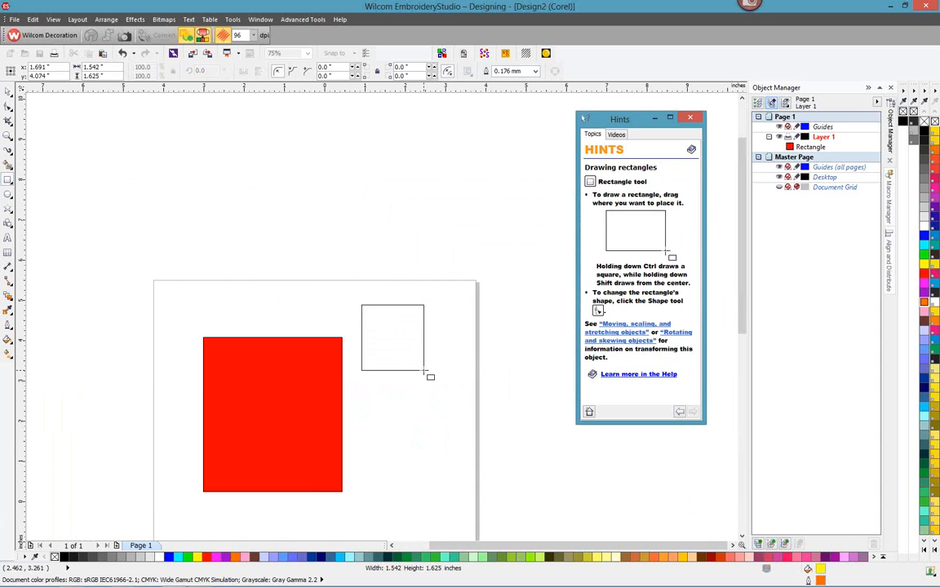
{"action": "mouse_move", "coordinate": [423, 370]}
{"action": "left_mouse_down"}
{"action": "mouse_move", "coordinate": [449, 405]}
{"action": "mouse_move", "coordinate": [422, 367]}
{"action": "mouse_move", "coordinate": [469, 413]}
{"action": "mouse_move", "coordinate": [385, 329]}
{"action": "mouse_move", "coordinate": [388, 342]}
{"action": "mouse_move", "coordinate": [373, 348]}
{"action": "mouse_move", "coordinate": [411, 332]}
{"action": "mouse_move", "coordinate": [403, 352]}
{"action": "mouse_move", "coordinate": [386, 319]}
{"action": "mouse_move", "coordinate": [423, 340]}
{"action": "mouse_move", "coordinate": [364, 308]}
{"action": "mouse_move", "coordinate": [423, 338]}
{"action": "left_mouse_up"}
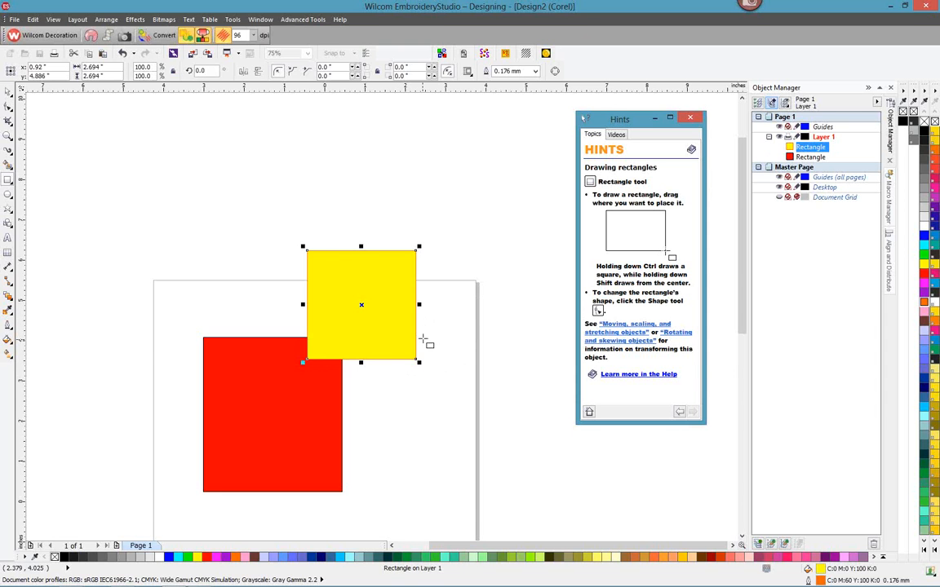
Move the yellow square about 1.3 inches right and place its rotation center just outside its upper-left corner
{"action": "left_click", "coordinate": [8, 92]}
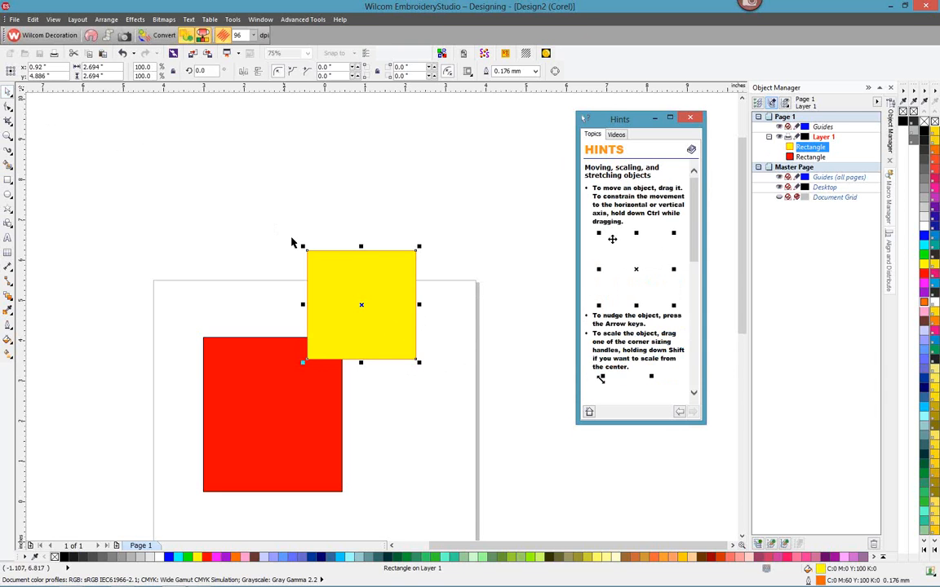
{"action": "left_click_drag", "start_coordinate": [370, 280], "coordinate": [417, 286]}
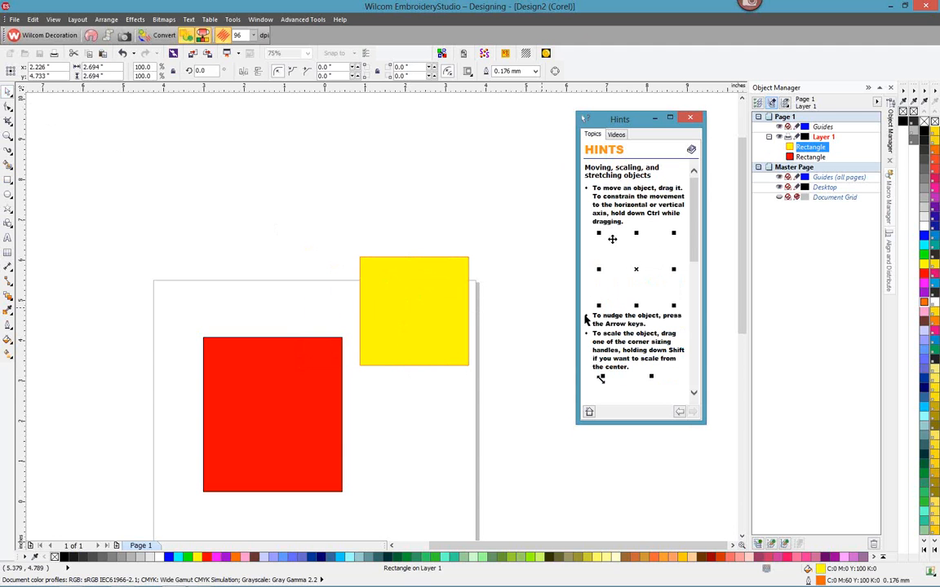
{"action": "left_click_drag", "start_coordinate": [690, 269], "coordinate": [449, 301]}
{"action": "left_click", "coordinate": [443, 301]}
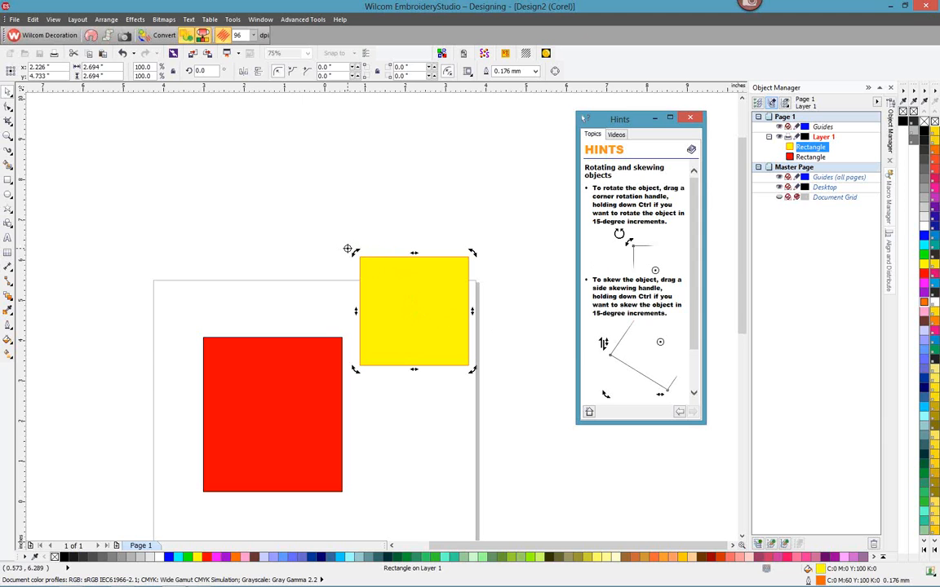
Rotate copies of the yellow square around the offset rotation center to form a ring of eight squares
{"action": "left_click_drag", "start_coordinate": [471, 377], "coordinate": [343, 341]}
{"action": "key", "text": "plus"}
{"action": "key", "text": "plus"}
{"action": "key", "text": "plus"}
{"action": "key", "text": "plus"}
{"action": "key", "text": "plus"}
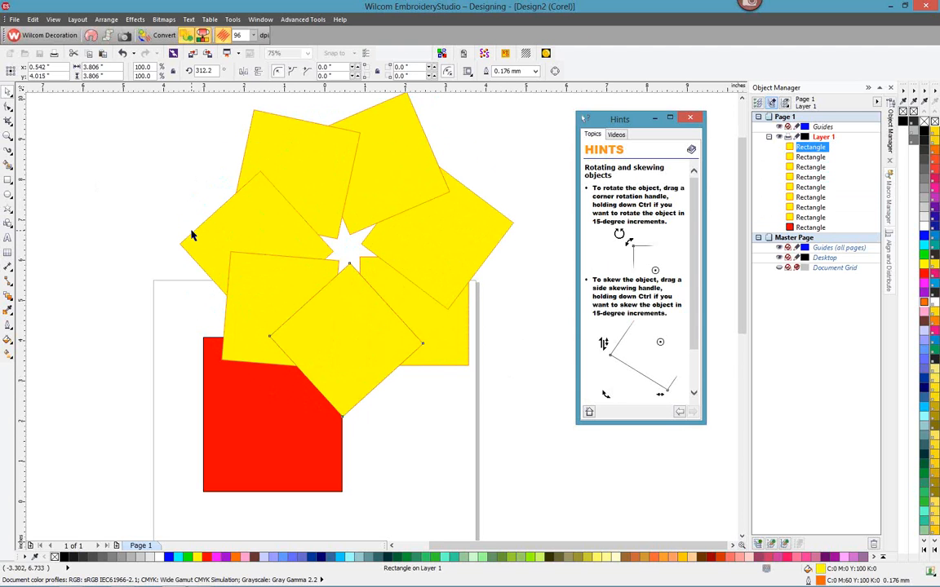
Change the outline of the upper-left yellow square in the ring to green with the Pick tool
{"action": "left_click", "coordinate": [9, 91]}
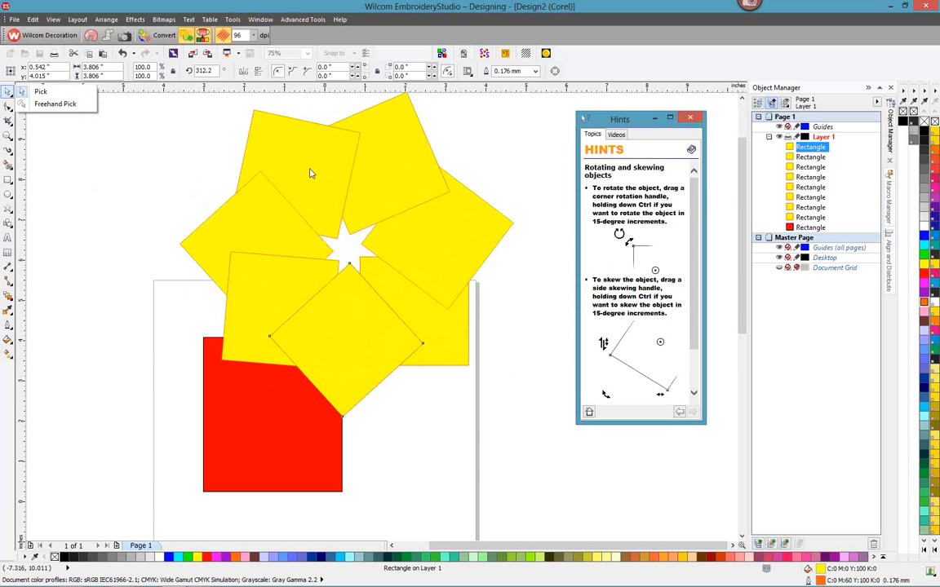
{"action": "left_click", "coordinate": [285, 164]}
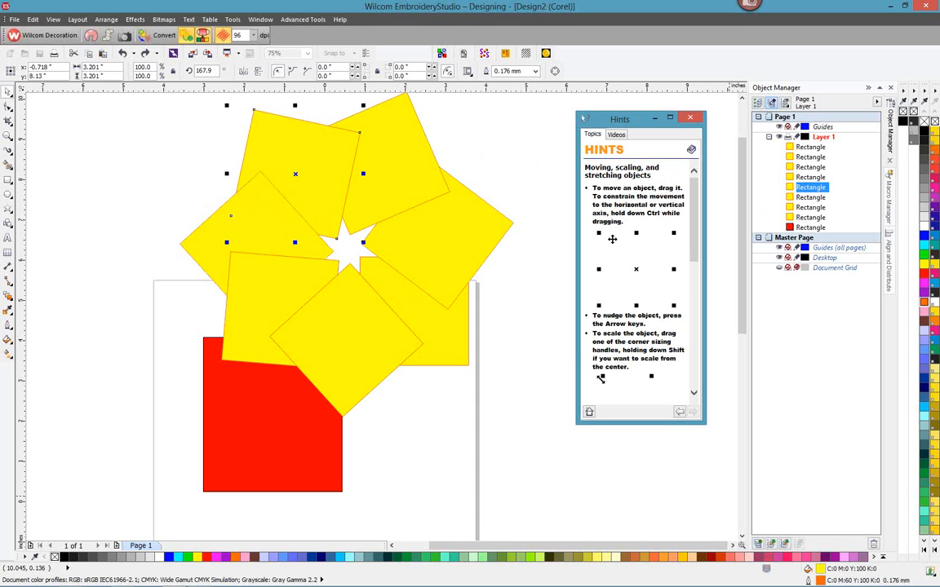
{"action": "right_click", "coordinate": [927, 258]}
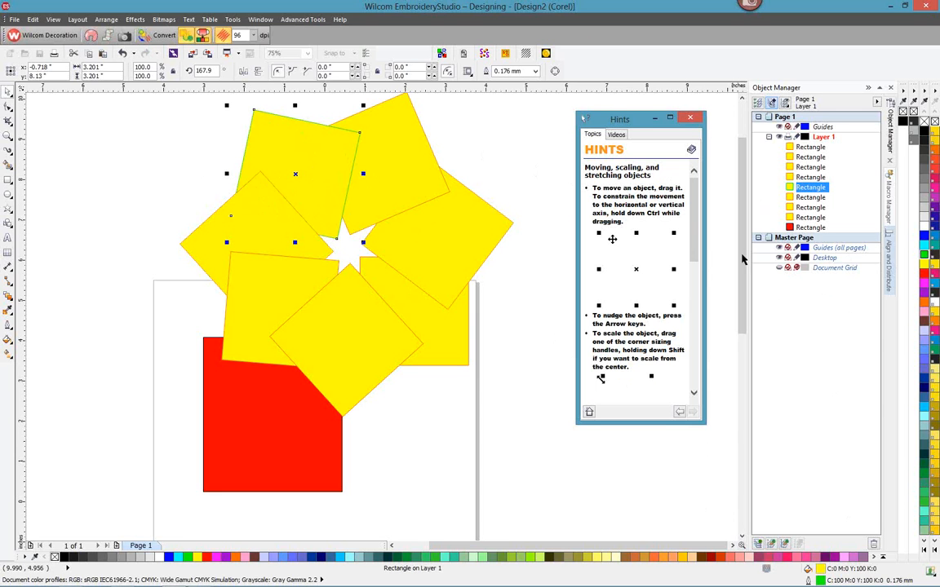
Give the right-hand yellow square of the ring a blue outline and a green fill
{"action": "left_click", "coordinate": [806, 209]}
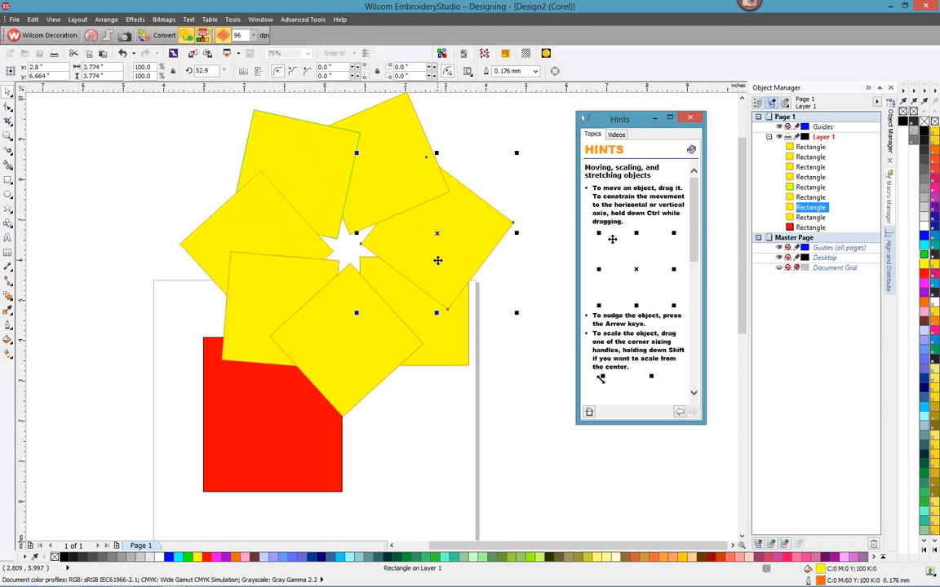
{"action": "left_click_drag", "start_coordinate": [923, 237], "coordinate": [506, 238]}
{"action": "left_click_drag", "start_coordinate": [505, 238], "coordinate": [505, 238]}
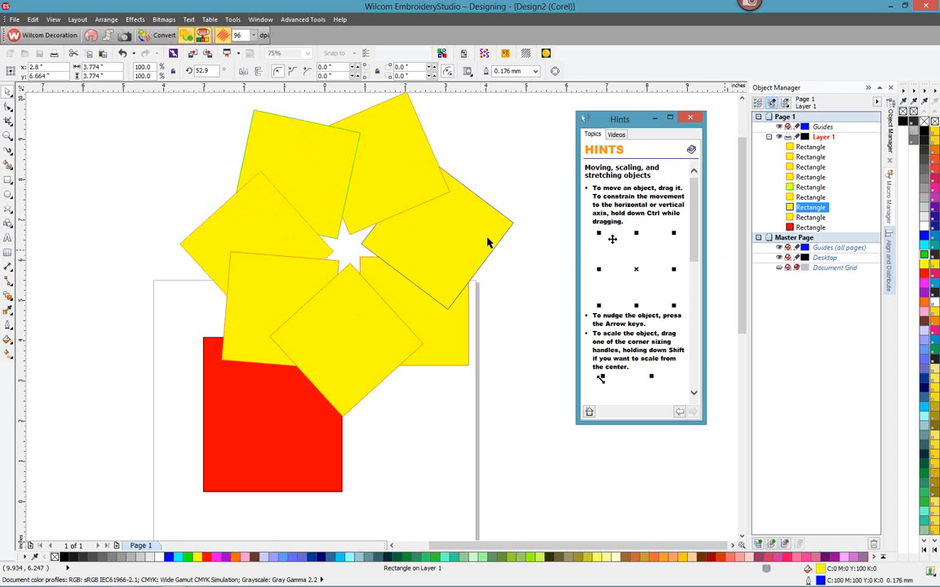
{"action": "left_click_drag", "start_coordinate": [488, 243], "coordinate": [484, 242]}
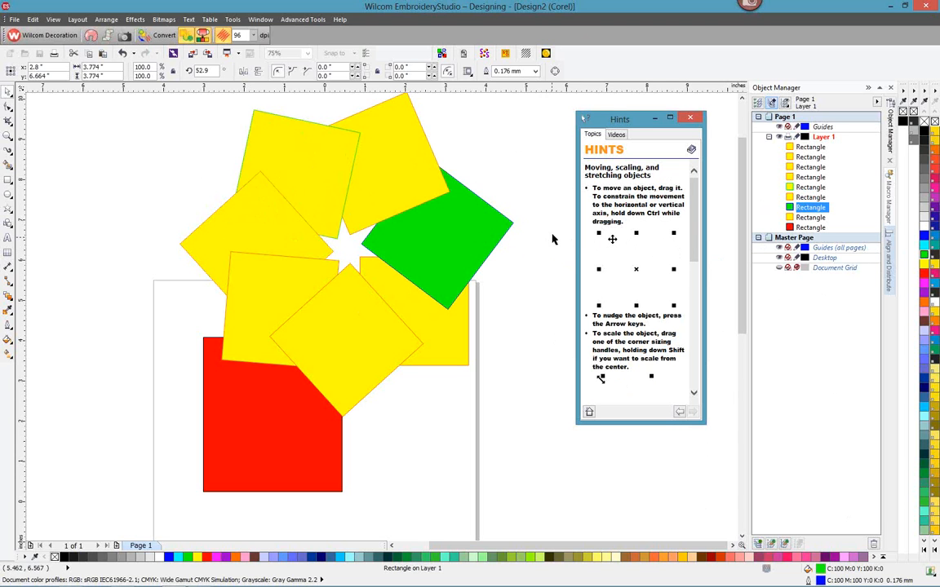
Move the ring's upper-right yellow square about 1.7 inches right and slightly up, and fill it with blue
{"action": "left_click", "coordinate": [364, 155]}
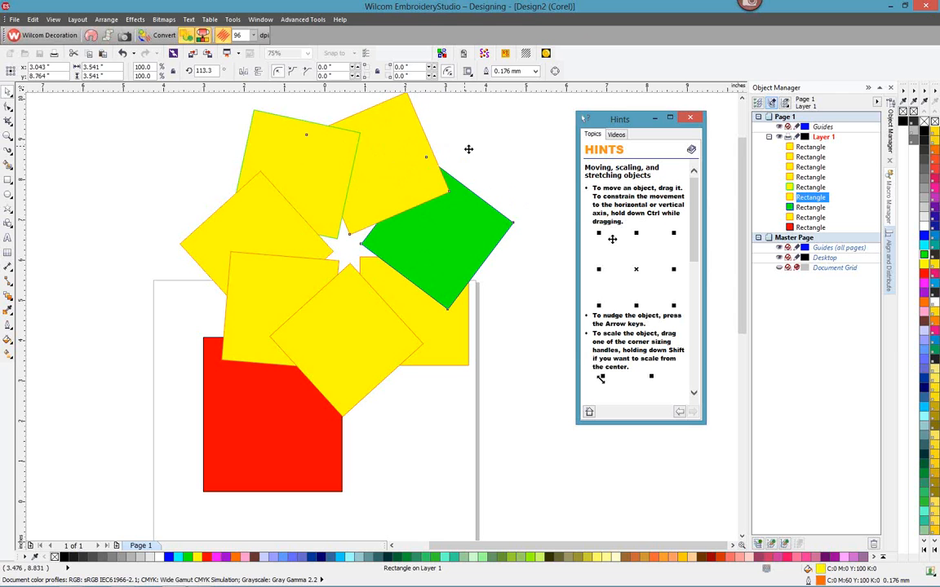
{"action": "left_click_drag", "start_coordinate": [468, 149], "coordinate": [515, 135]}
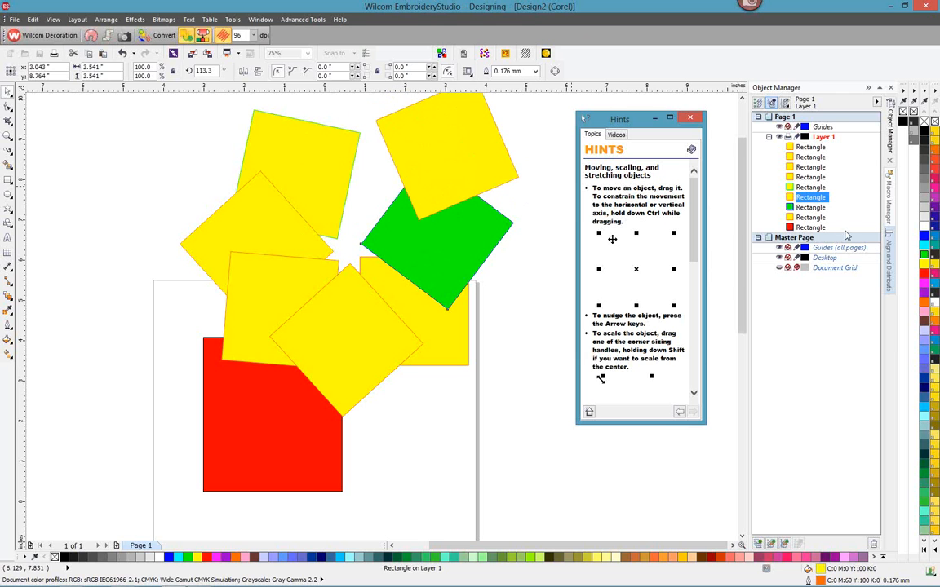
{"action": "left_click", "coordinate": [925, 237]}
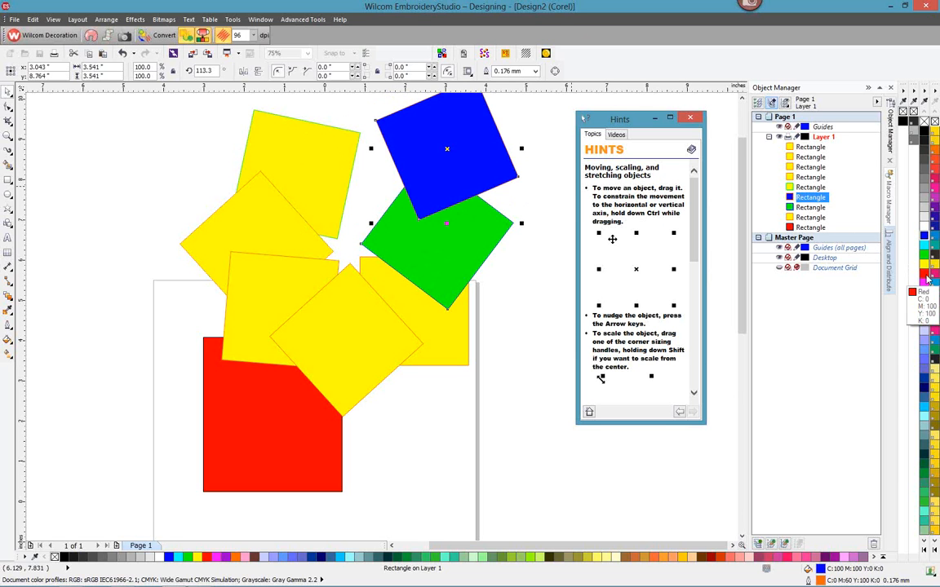
Give the blue square a red outline 4.0 mm wide
{"action": "double_click", "coordinate": [819, 580]}
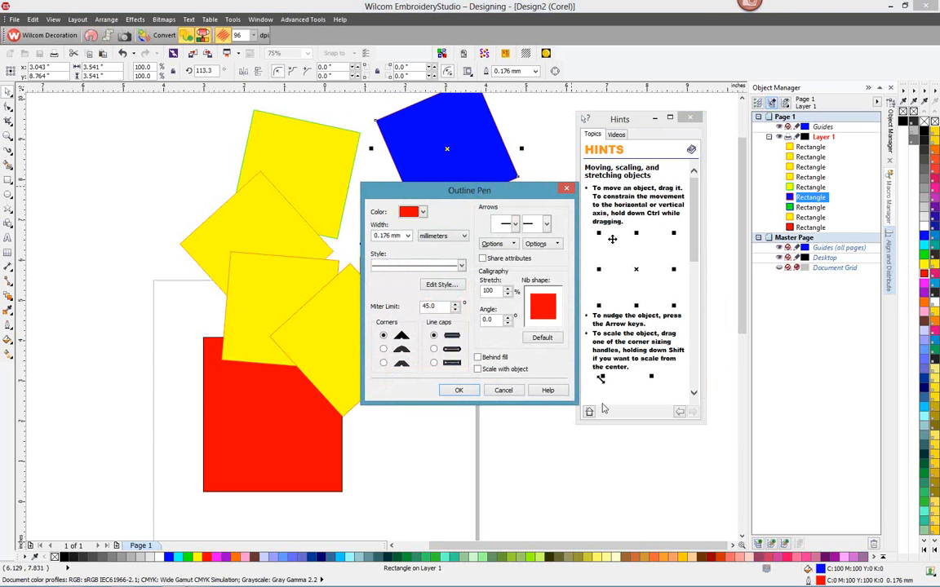
{"action": "left_click", "coordinate": [400, 236]}
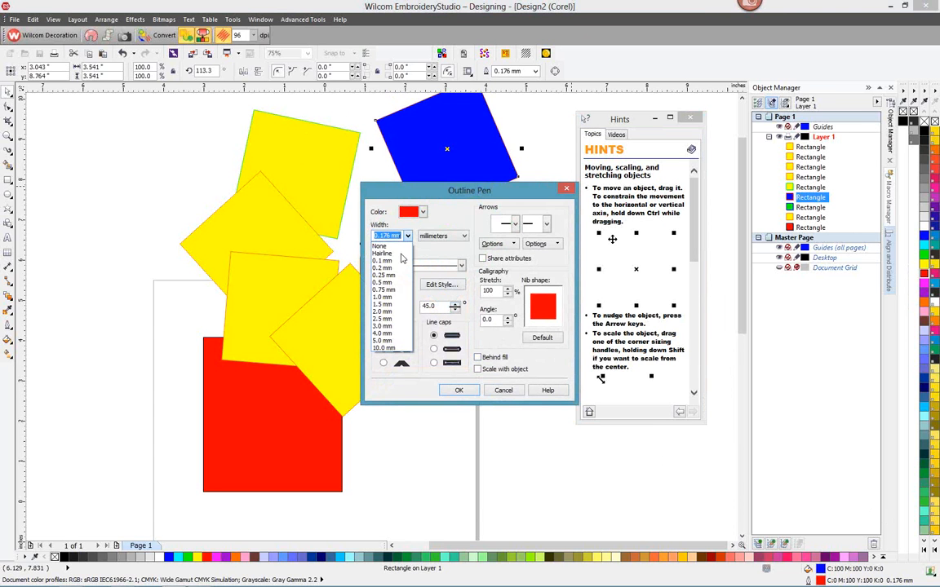
{"action": "left_click", "coordinate": [383, 333]}
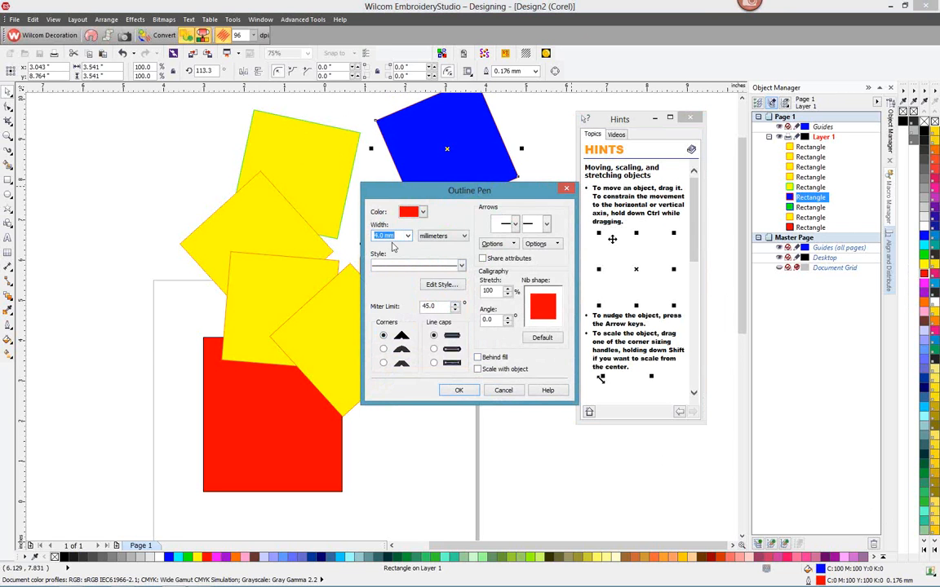
{"action": "left_click", "coordinate": [458, 390]}
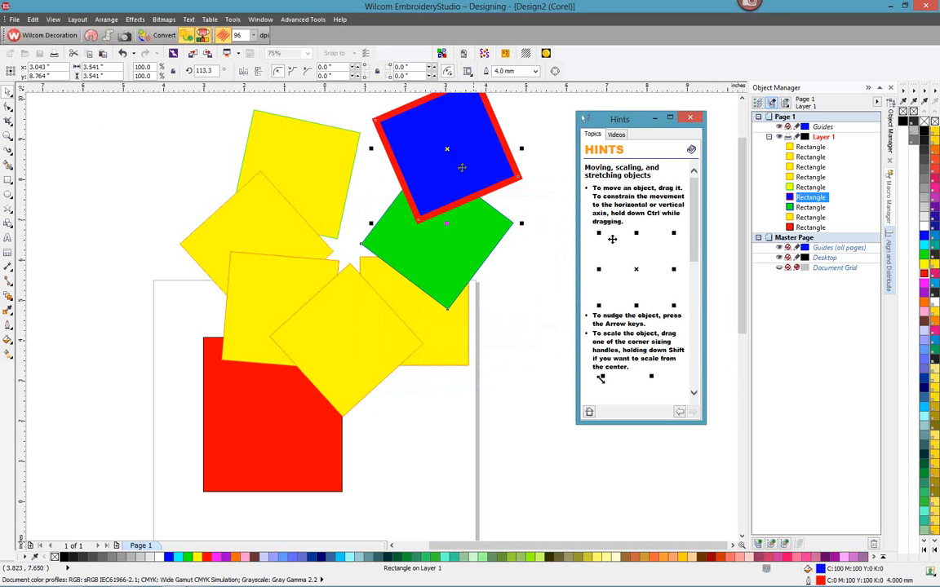
Move the Hints window down away from the blue square and switch the display to Wireframe
{"action": "scroll", "coordinate": [389, 157], "scroll_direction": "up", "scroll_amount": 2}
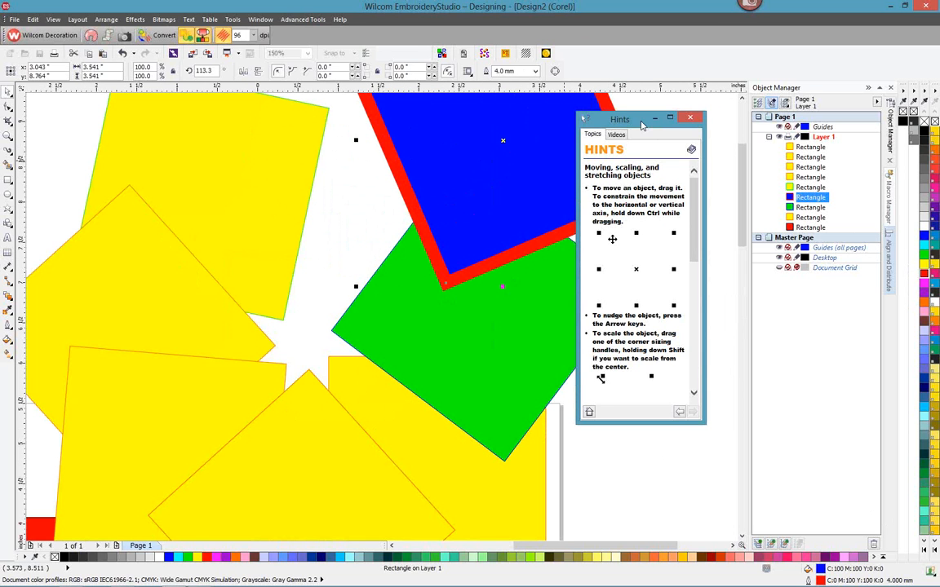
{"action": "left_click_drag", "start_coordinate": [642, 124], "coordinate": [667, 218]}
{"action": "scroll", "coordinate": [443, 148], "scroll_direction": "up", "scroll_amount": 2}
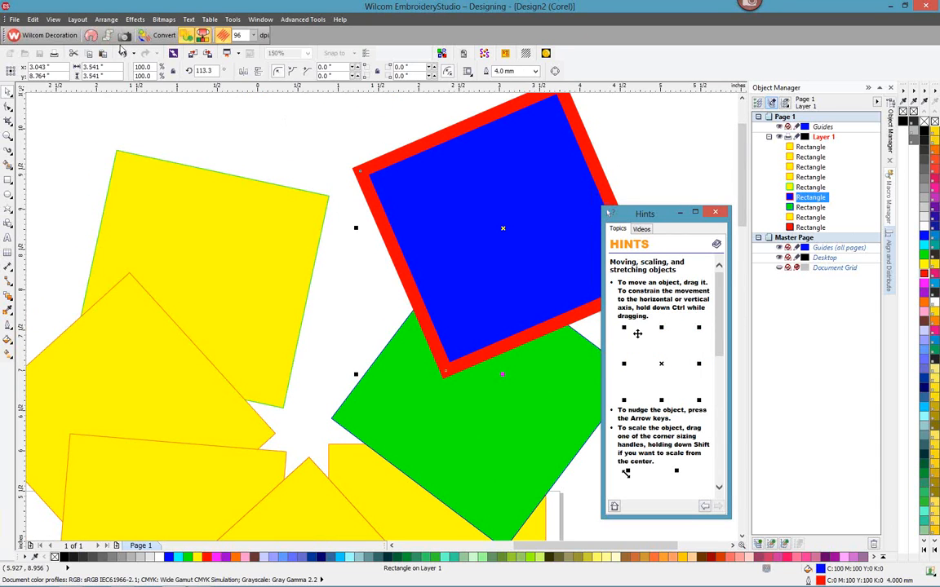
{"action": "left_click", "coordinate": [53, 19]}
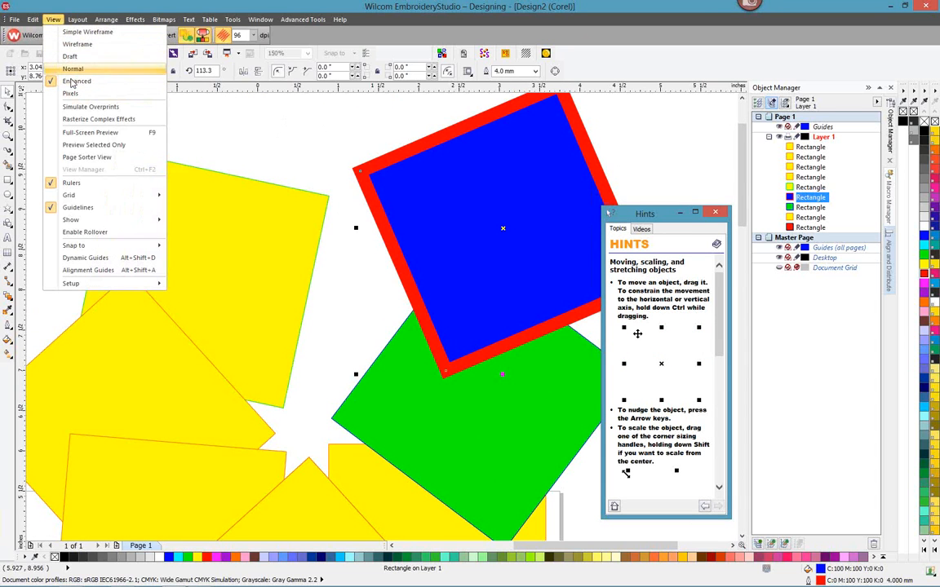
{"action": "left_click", "coordinate": [79, 44]}
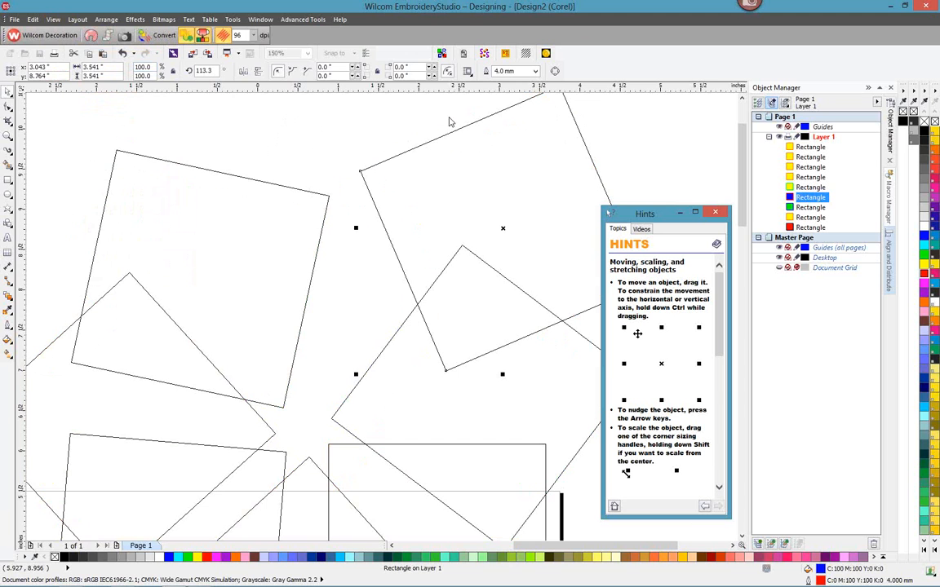
Add a vertical guideline from the ruler and rotate it to about 112.9° so it lies along the upper-right square's left edge
{"action": "left_click_drag", "start_coordinate": [21, 117], "coordinate": [422, 152]}
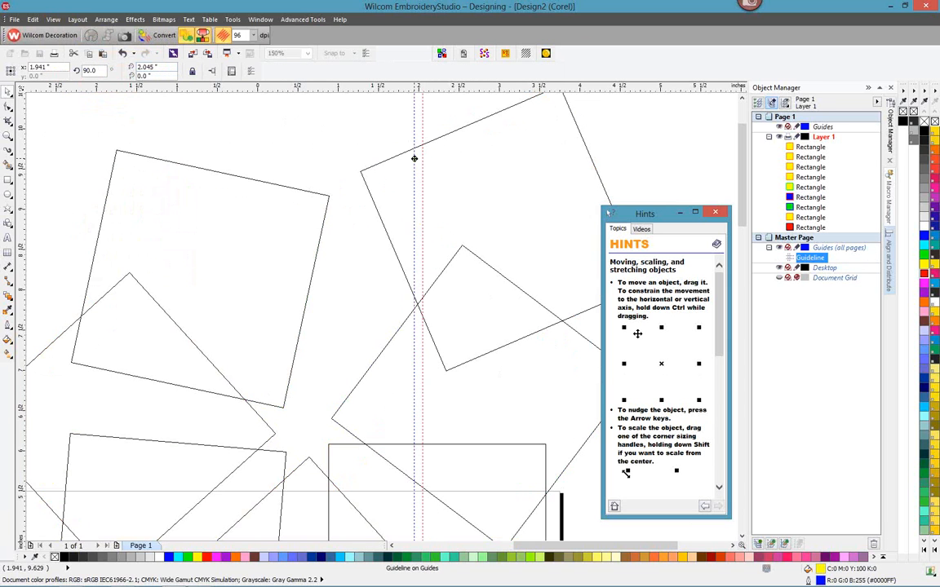
{"action": "scroll", "coordinate": [433, 203], "scroll_direction": "down", "scroll_amount": 2}
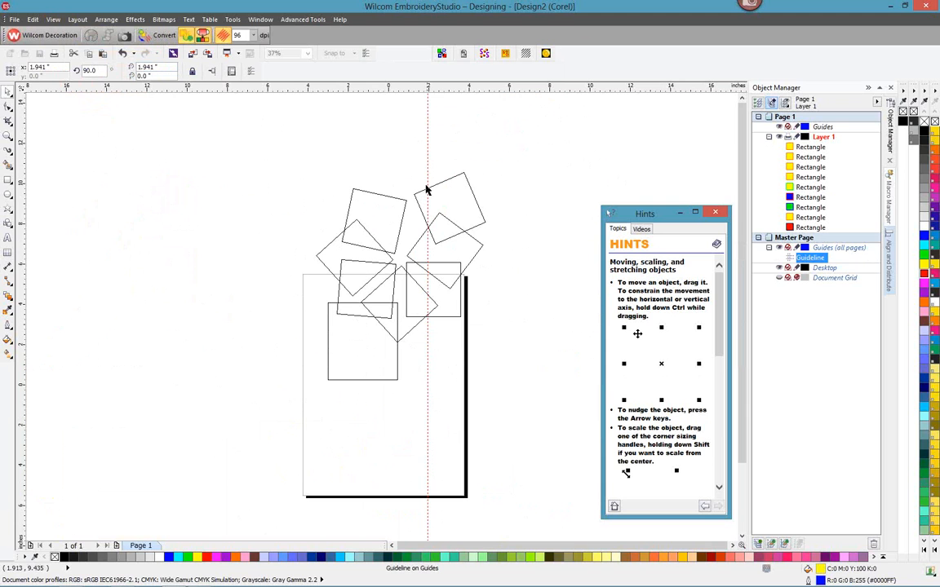
{"action": "left_click", "coordinate": [428, 180]}
{"action": "mouse_move", "coordinate": [427, 104]}
{"action": "left_mouse_down"}
{"action": "mouse_move", "coordinate": [422, 95]}
{"action": "mouse_move", "coordinate": [279, 129]}
{"action": "mouse_move", "coordinate": [356, 142]}
{"action": "left_mouse_up"}
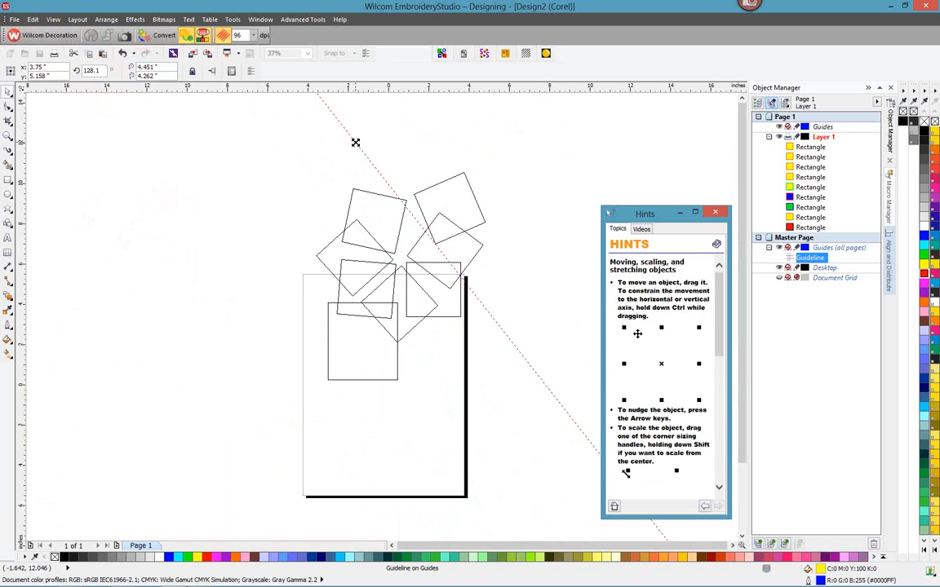
{"action": "left_click", "coordinate": [357, 143]}
{"action": "left_click_drag", "start_coordinate": [327, 105], "coordinate": [371, 102]}
{"action": "left_click_drag", "start_coordinate": [392, 103], "coordinate": [388, 131]}
{"action": "scroll", "coordinate": [432, 152], "scroll_direction": "up", "scroll_amount": 2}
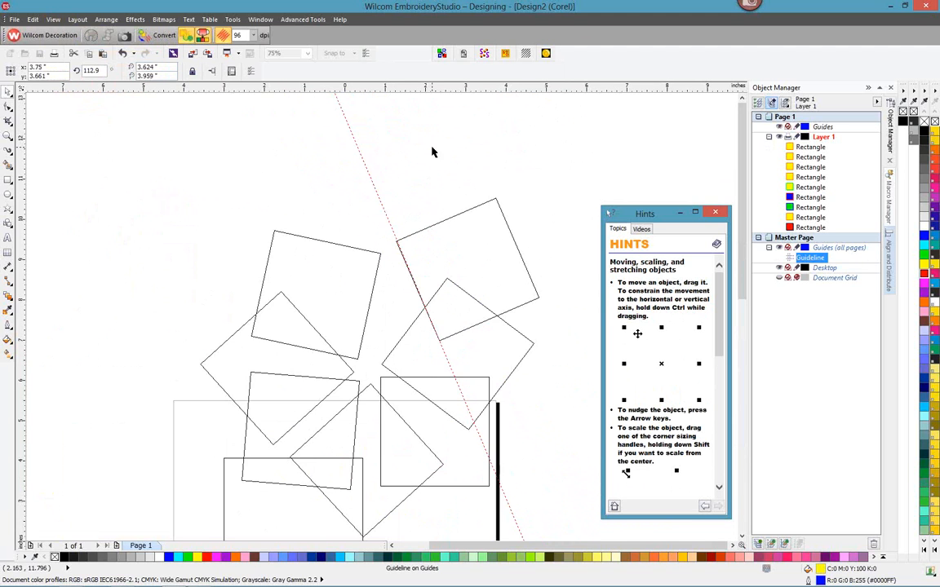
{"action": "scroll", "coordinate": [404, 208], "scroll_direction": "up", "scroll_amount": 2}
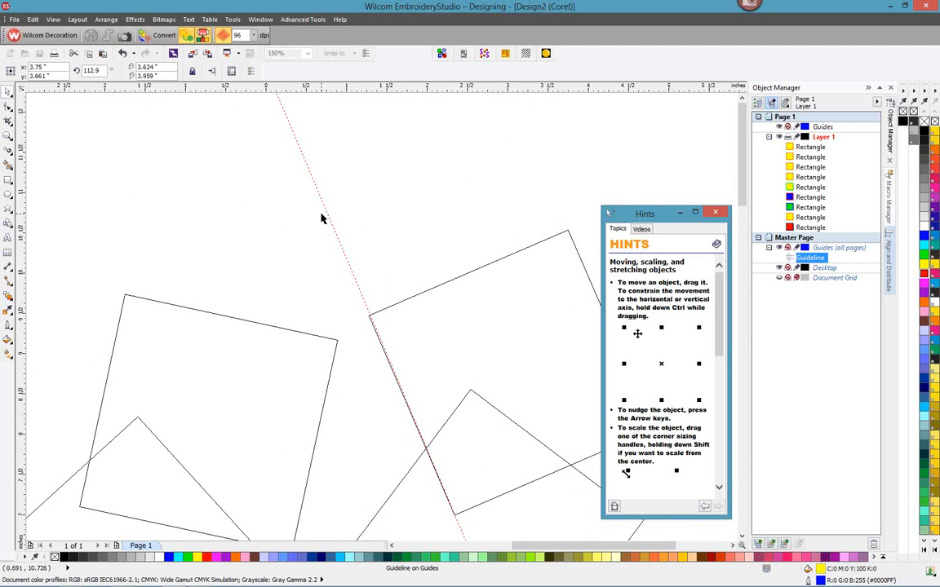
Select the upper-right square beside the slanted guideline and return the display to Enhanced
{"action": "left_click", "coordinate": [423, 298]}
{"action": "left_click", "coordinate": [53, 20]}
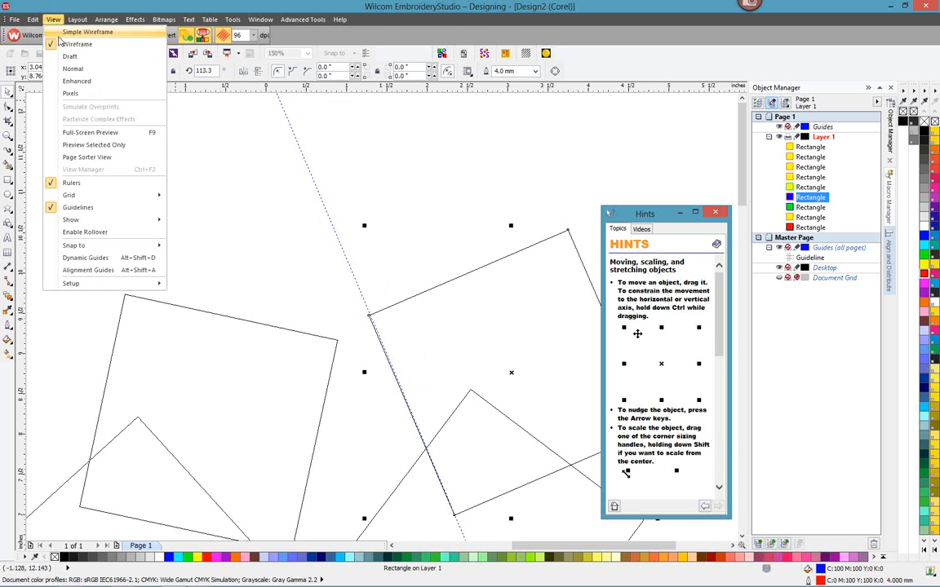
{"action": "left_click", "coordinate": [77, 81]}
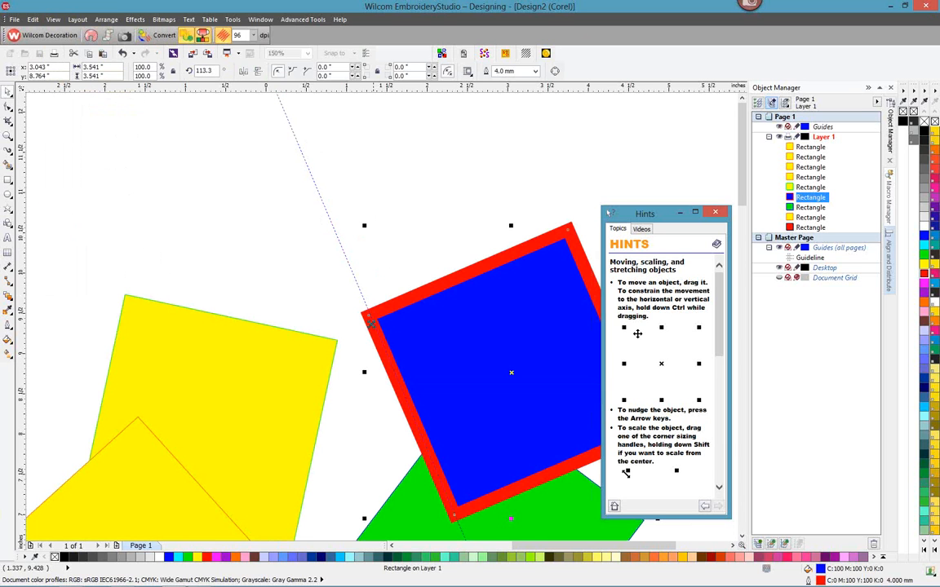
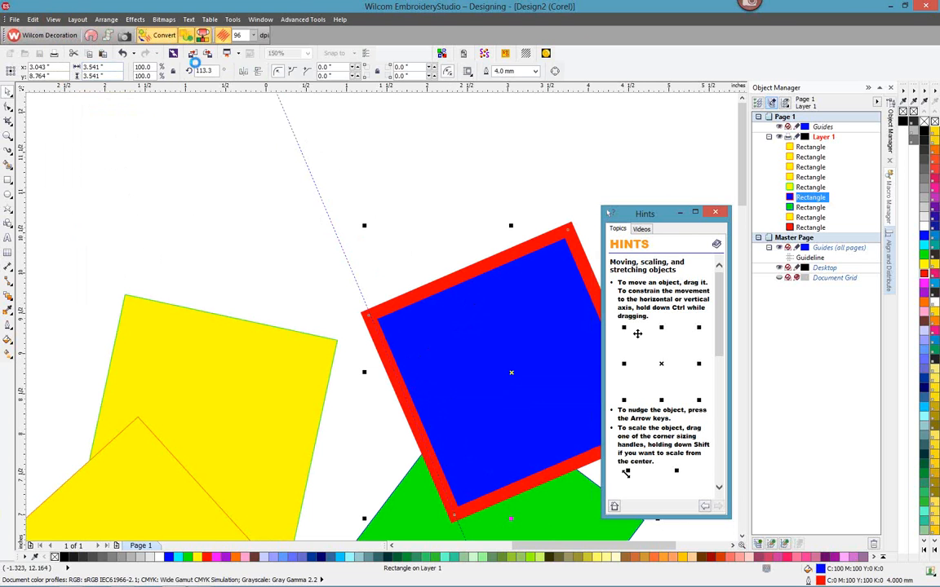
Convert the selected square to embroidery and examine the red border stitching at its left corner
{"action": "left_click", "coordinate": [159, 35]}
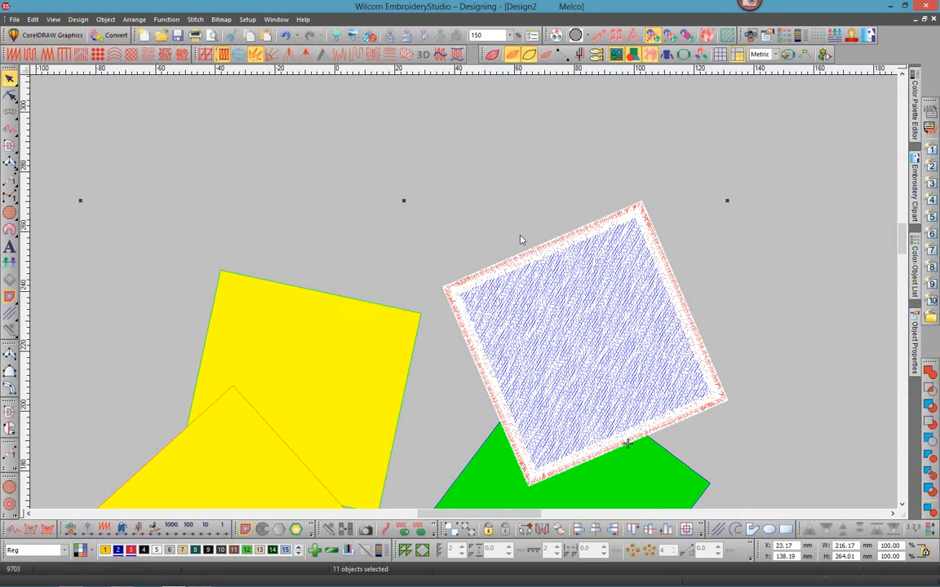
{"action": "key", "text": "z"}
{"action": "key", "text": "z"}
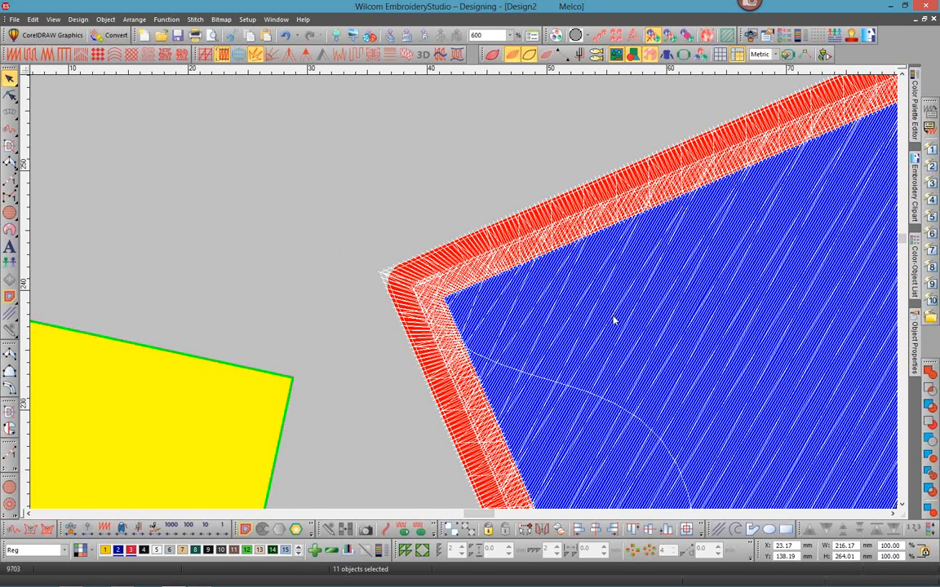
{"action": "scroll", "coordinate": [618, 318], "scroll_direction": "down", "scroll_amount": 1}
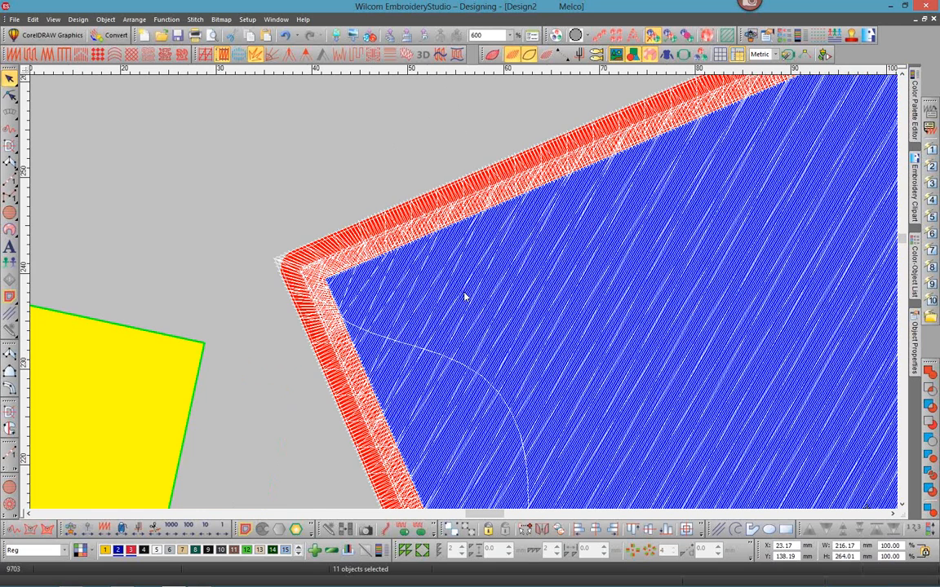
{"action": "scroll", "coordinate": [470, 298], "scroll_direction": "down", "scroll_amount": 1}
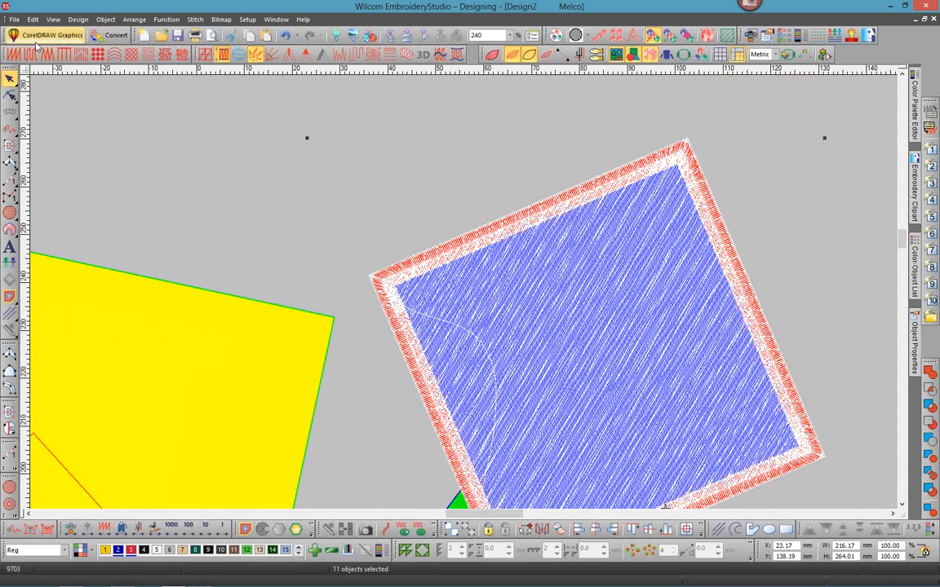
Undo the switch to Wilcom Decoration to return the square to vector artwork
{"action": "left_click", "coordinate": [35, 22]}
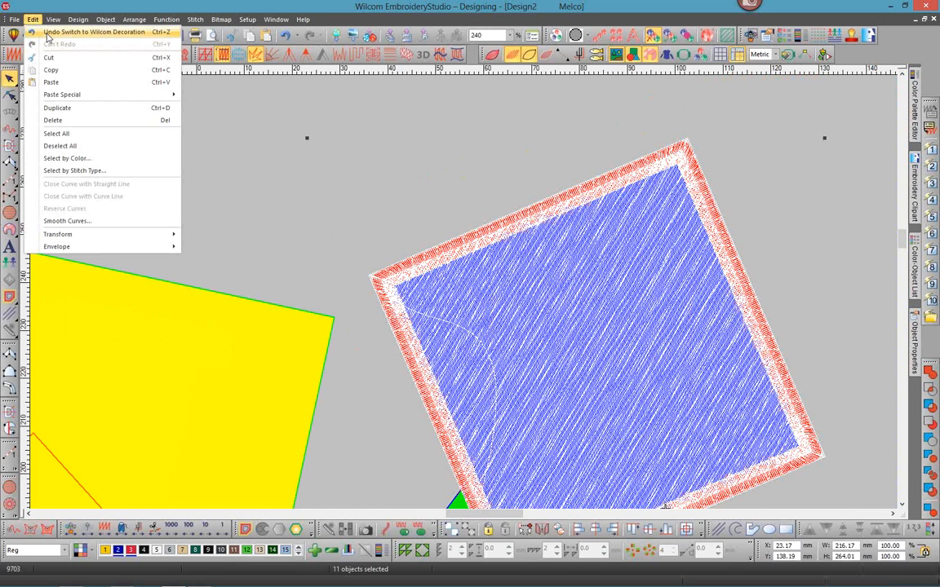
{"action": "left_click", "coordinate": [48, 34]}
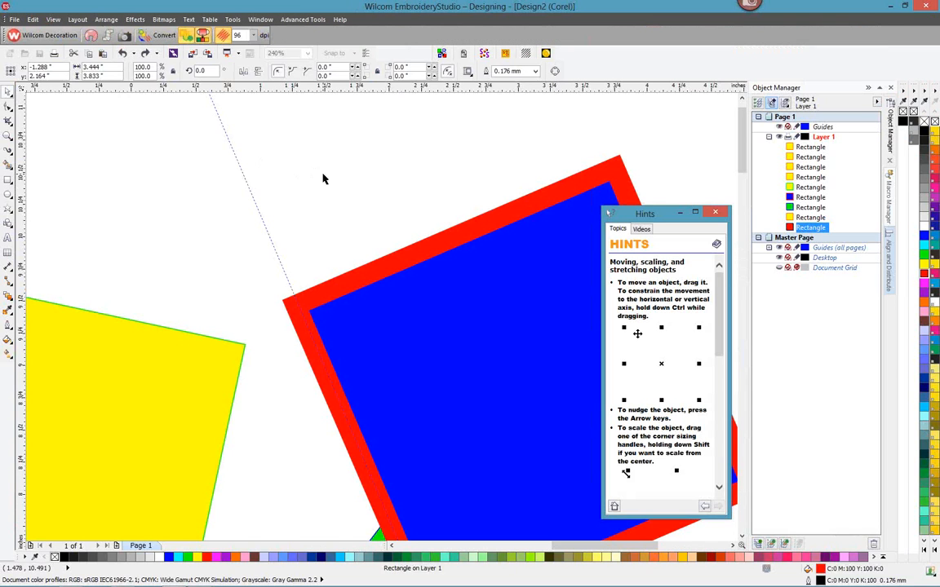
Set rounded corners for the blue square's red outline in the Outline Pen settings, with millimeters as the width unit
{"action": "left_click", "coordinate": [326, 300]}
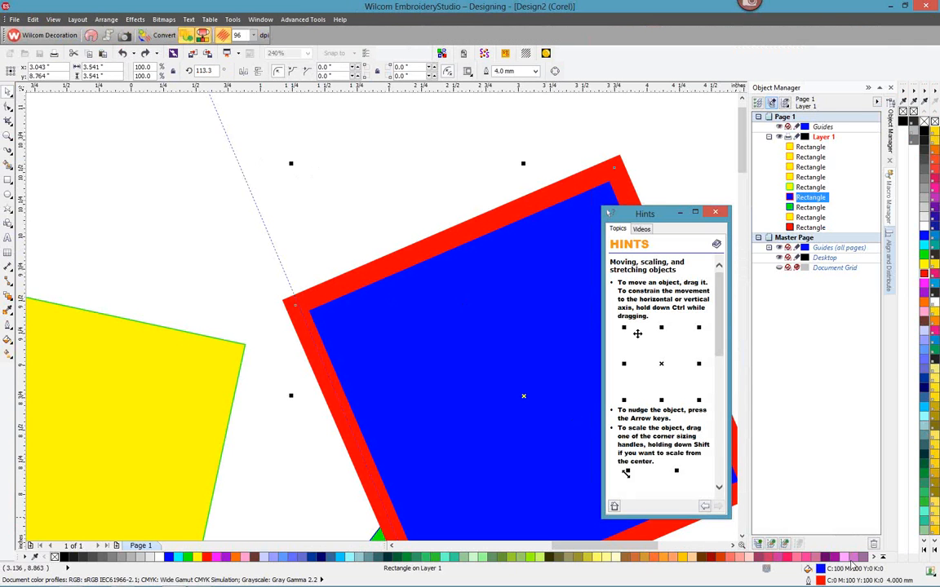
{"action": "double_click", "coordinate": [819, 580]}
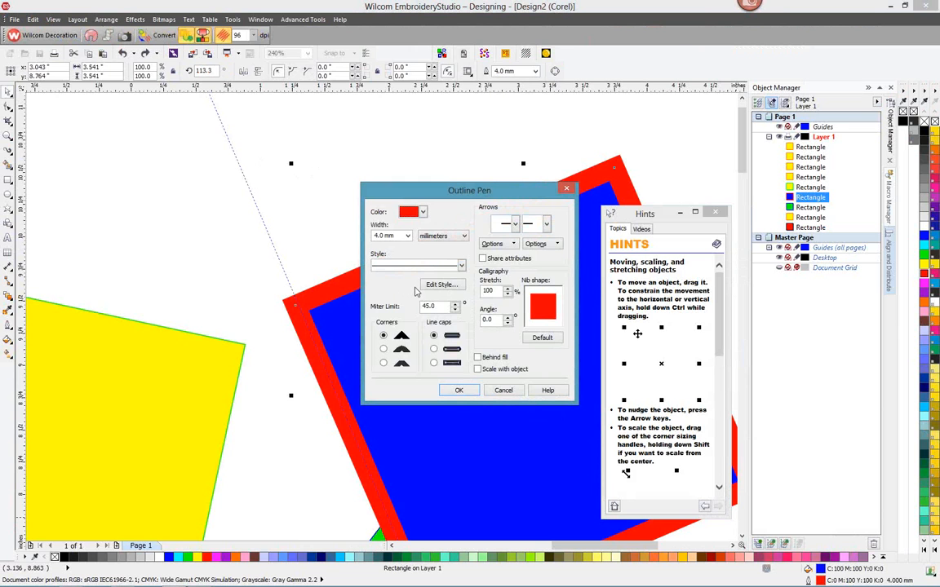
{"action": "left_click", "coordinate": [444, 235]}
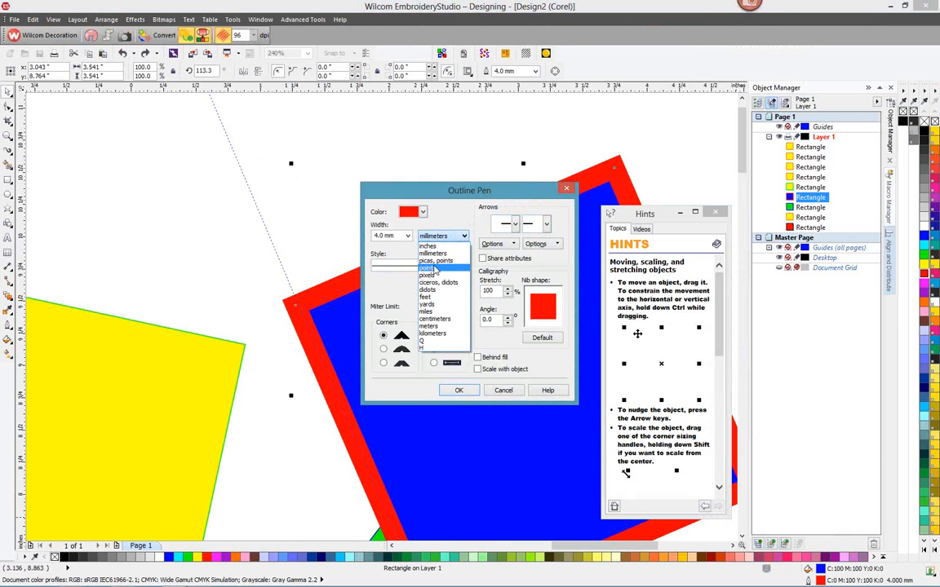
{"action": "left_click", "coordinate": [444, 253]}
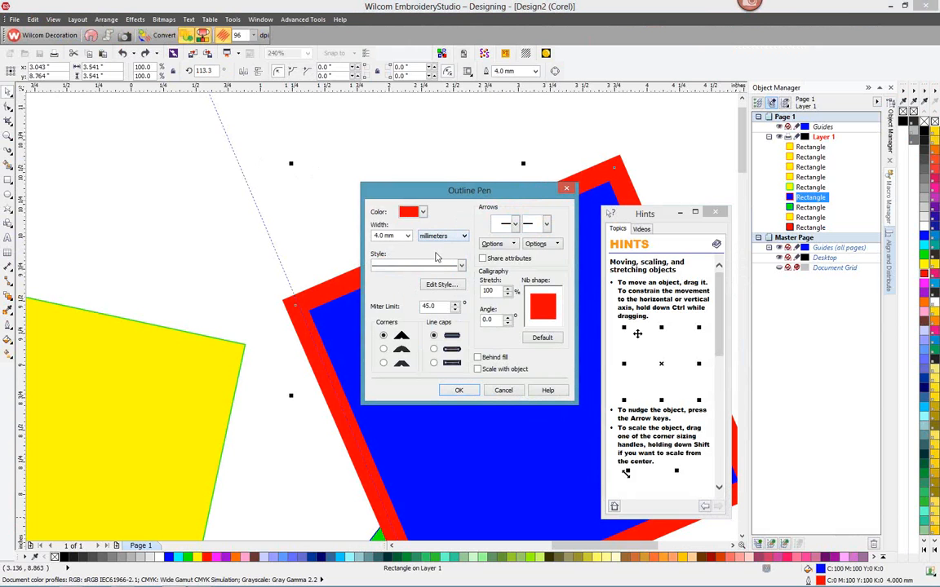
{"action": "left_click", "coordinate": [383, 350]}
{"action": "left_click", "coordinate": [458, 390]}
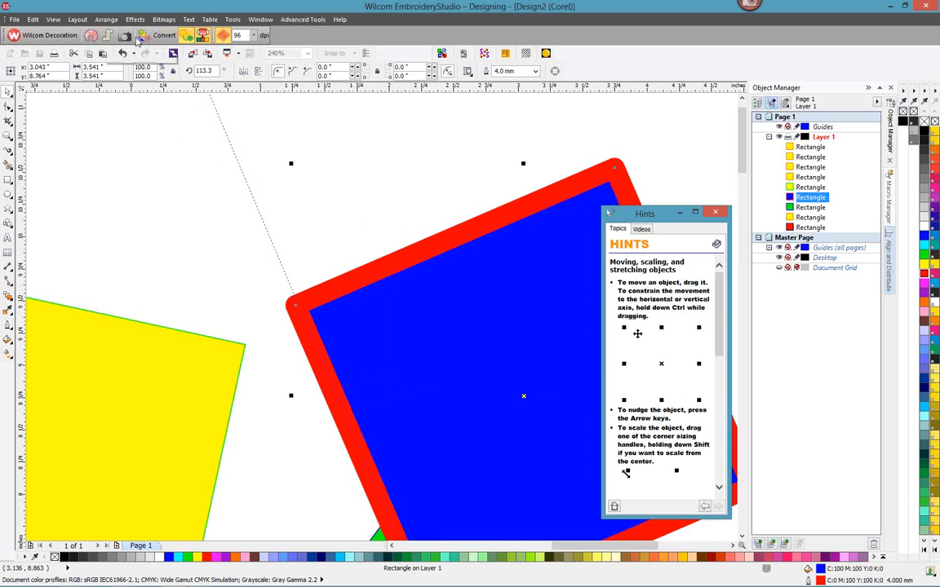
Convert the blue square with its rounded outline to embroidery and examine the stitching at its left corner
{"action": "left_click", "coordinate": [141, 38]}
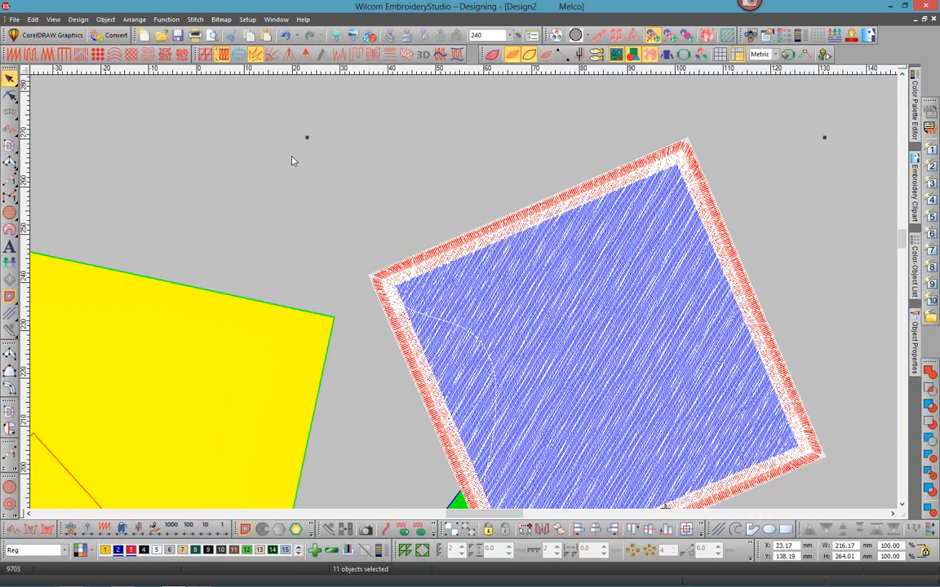
{"action": "scroll", "coordinate": [367, 227], "scroll_direction": "up", "scroll_amount": 1}
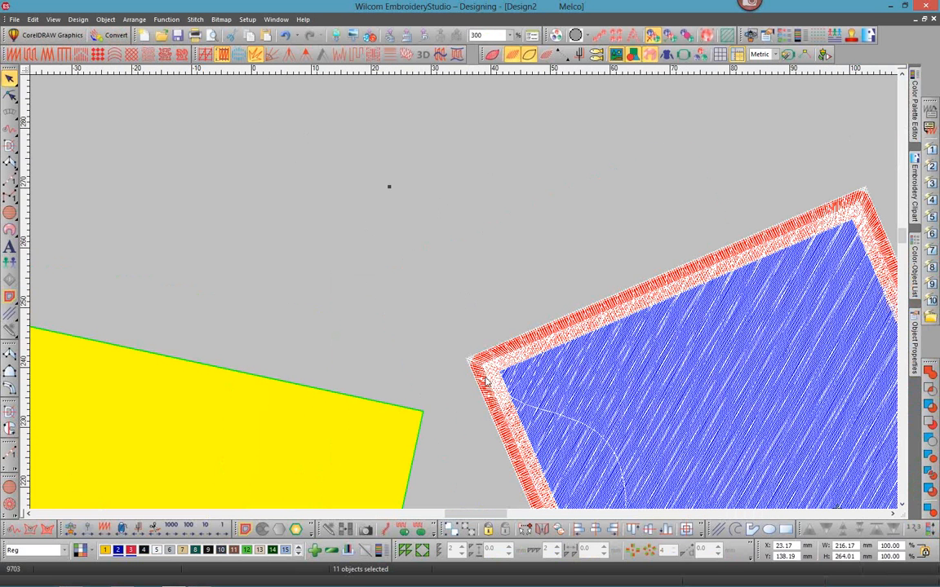
Undo the embroidery conversion and return to the blue square's vector artwork
{"action": "scroll", "coordinate": [485, 377], "scroll_direction": "up", "scroll_amount": 2}
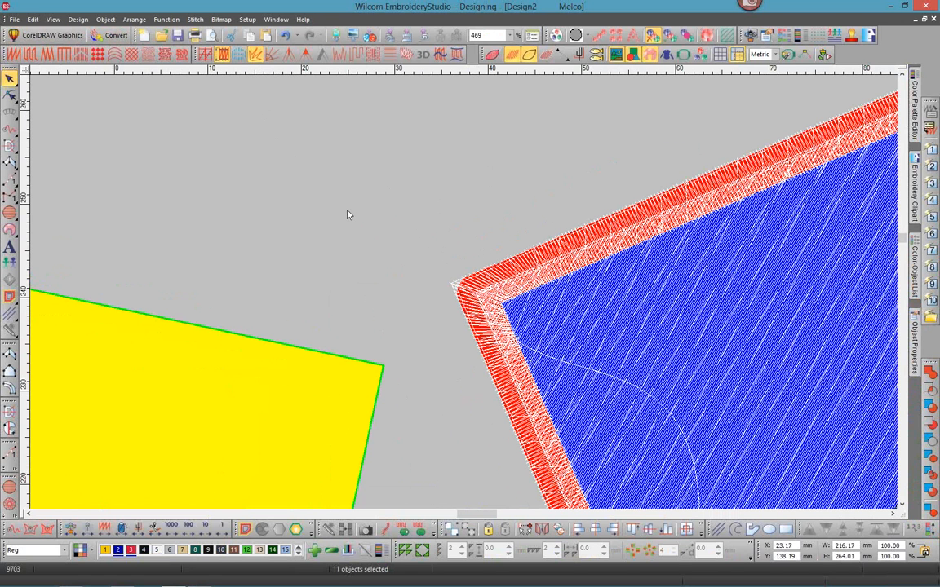
{"action": "left_click", "coordinate": [33, 18]}
{"action": "left_click", "coordinate": [49, 33]}
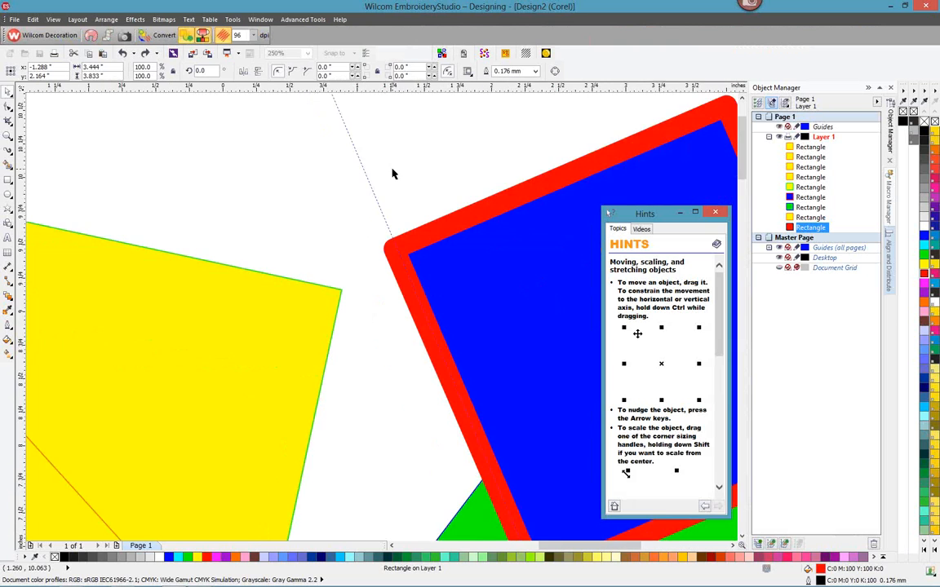
{"action": "scroll", "coordinate": [391, 174], "scroll_direction": "down", "scroll_amount": 1}
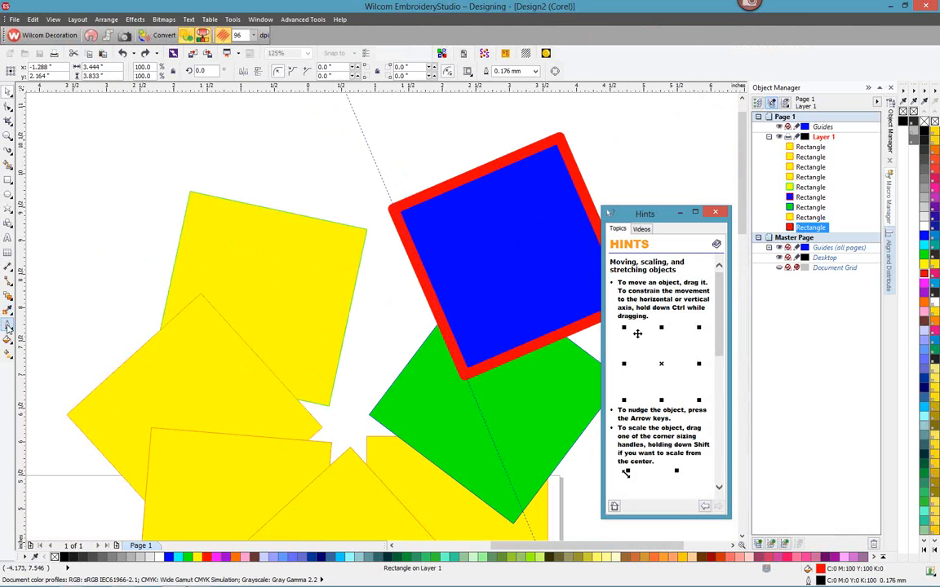
{"action": "left_click", "coordinate": [8, 325]}
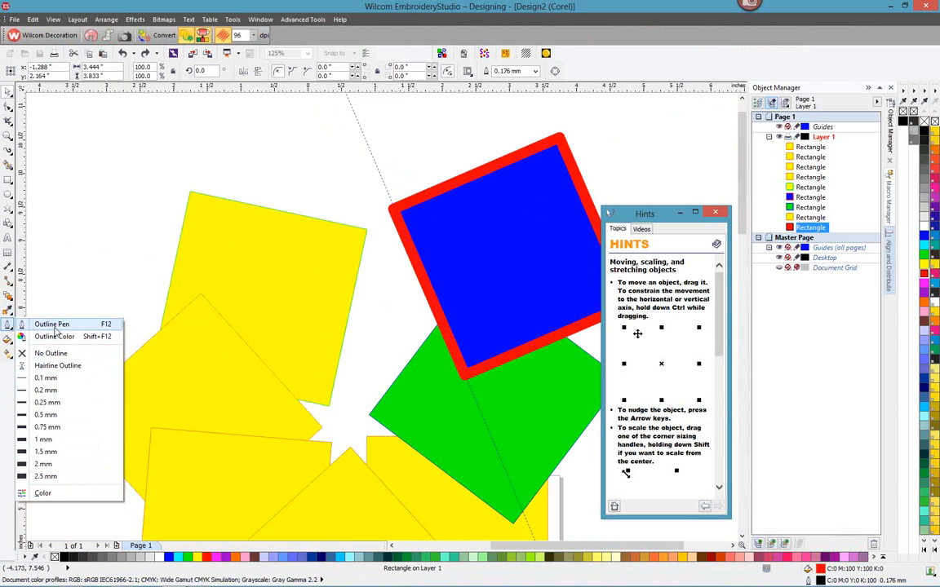
{"action": "left_click", "coordinate": [52, 324]}
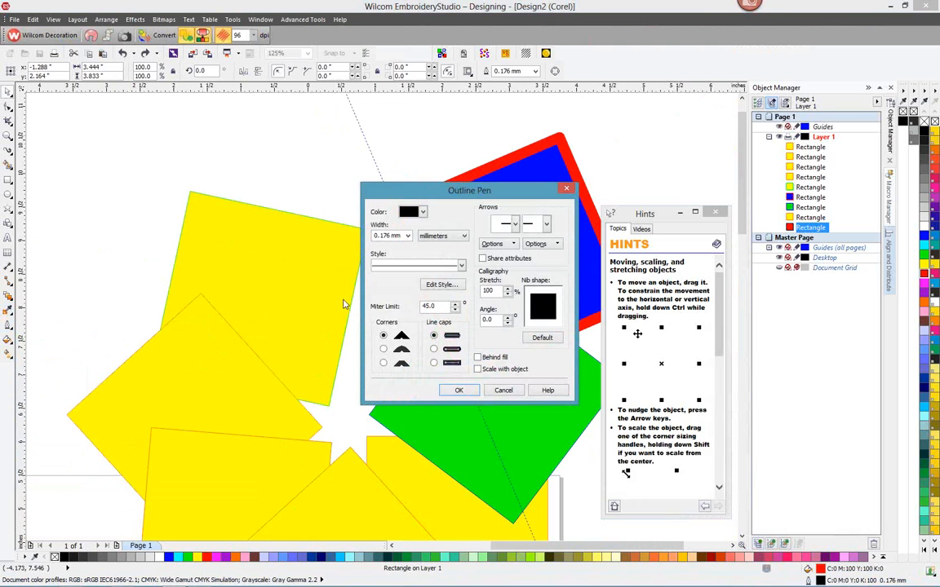
{"action": "left_click", "coordinate": [407, 236]}
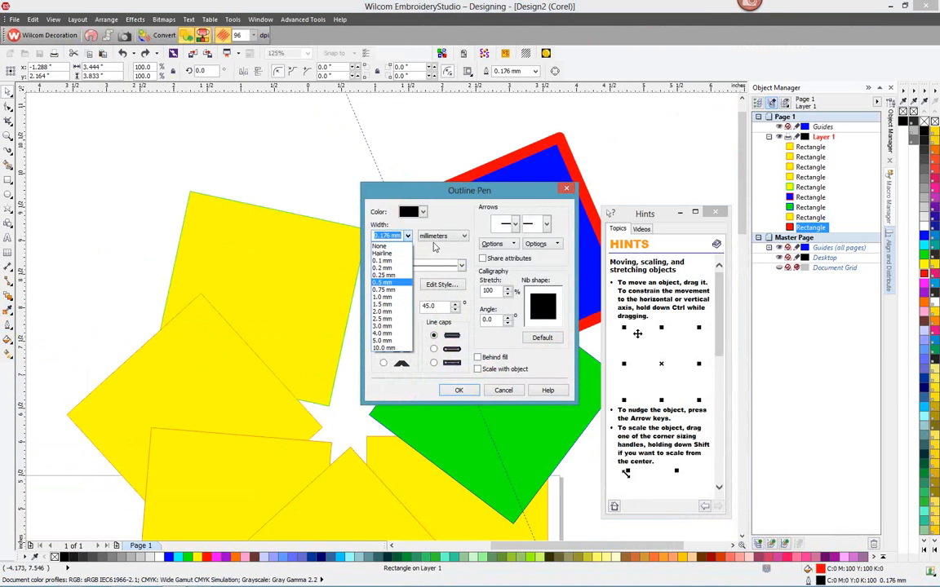
{"action": "key", "text": "Escape"}
{"action": "left_click", "coordinate": [384, 350]}
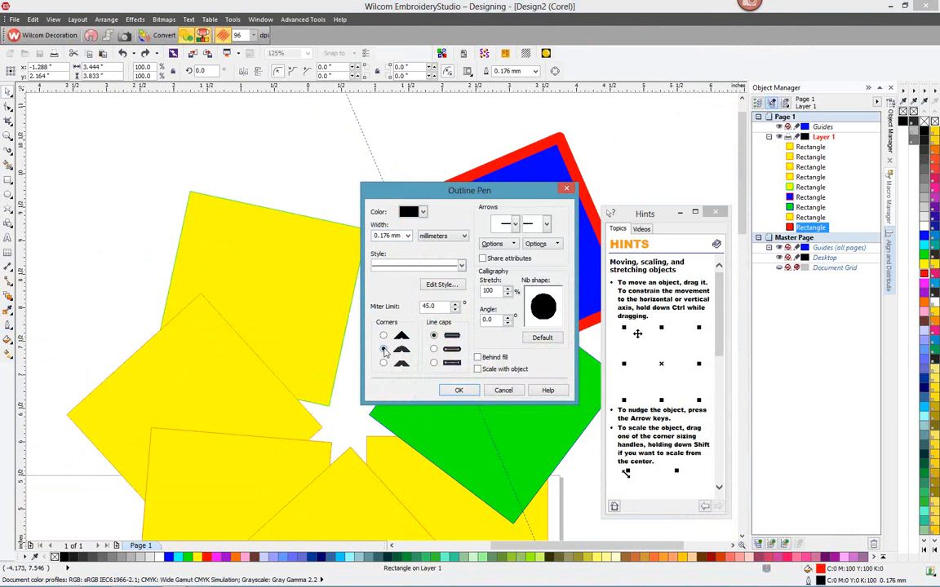
{"action": "left_click", "coordinate": [503, 391]}
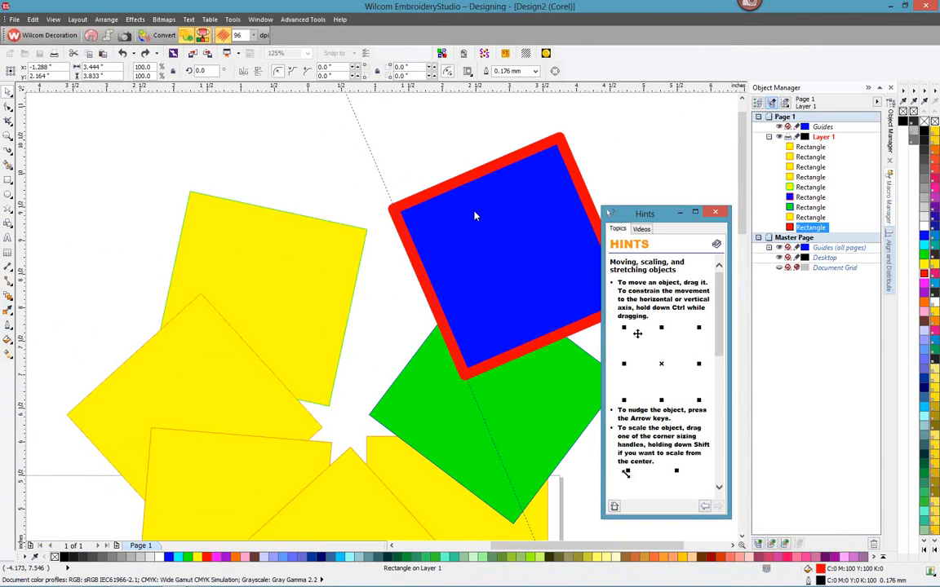
Place the blue square's red outline behind its fill in the Outline Pen settings
{"action": "left_click", "coordinate": [461, 184]}
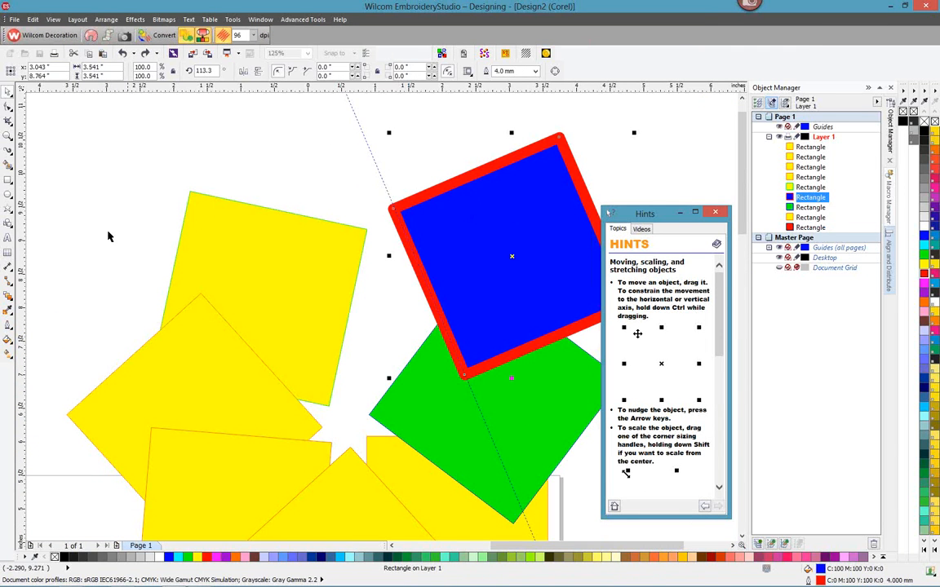
{"action": "left_click", "coordinate": [12, 325]}
{"action": "left_click", "coordinate": [49, 325]}
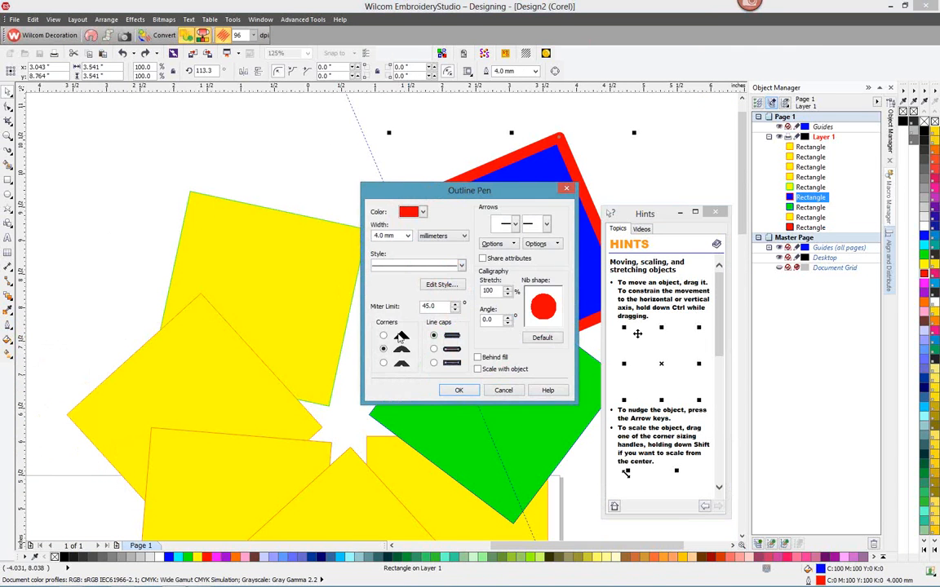
{"action": "left_click", "coordinate": [478, 359]}
{"action": "left_click", "coordinate": [457, 390]}
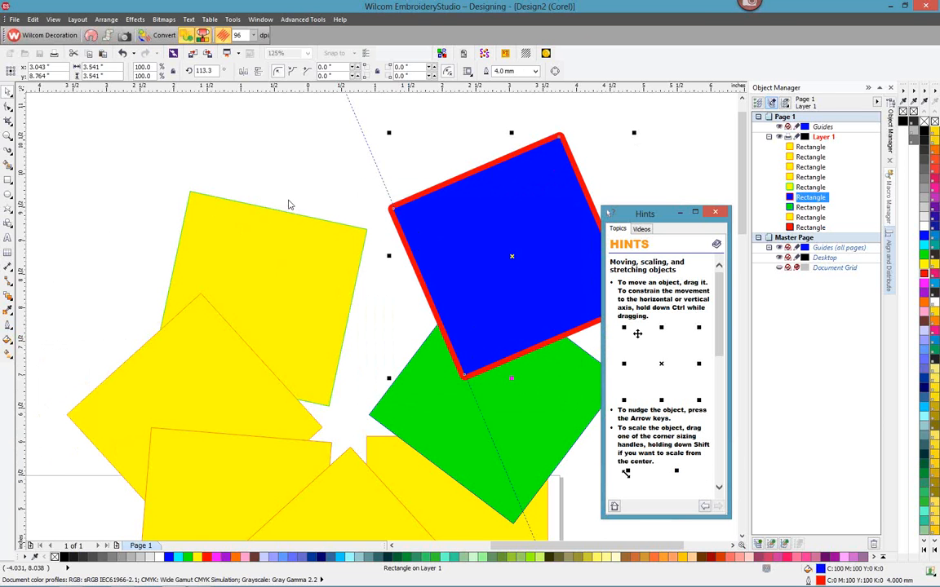
Convert the blue square with its behind-fill outline to embroidery and examine the stitched border
{"action": "left_click", "coordinate": [157, 39]}
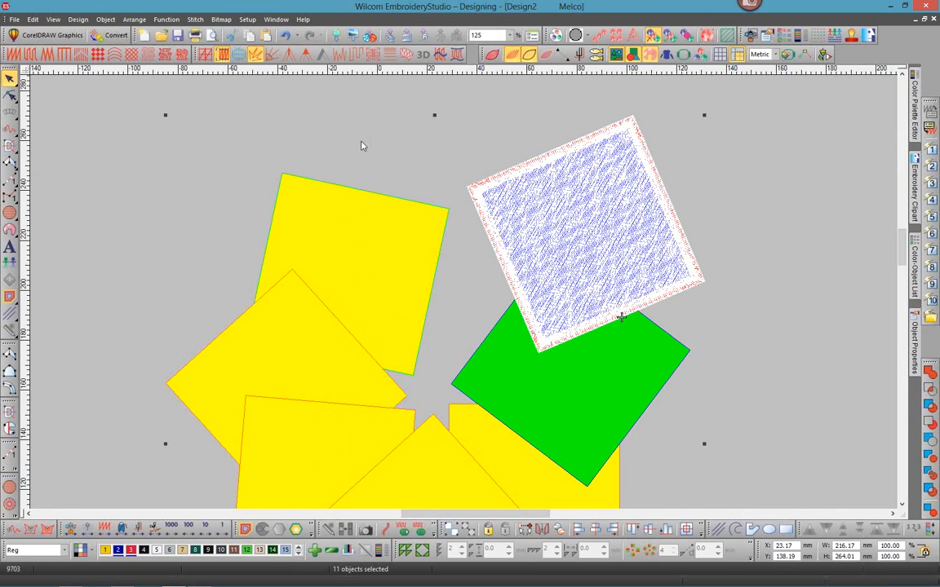
{"action": "left_click", "coordinate": [344, 157]}
{"action": "scroll", "coordinate": [466, 296], "scroll_direction": "up", "scroll_amount": 3}
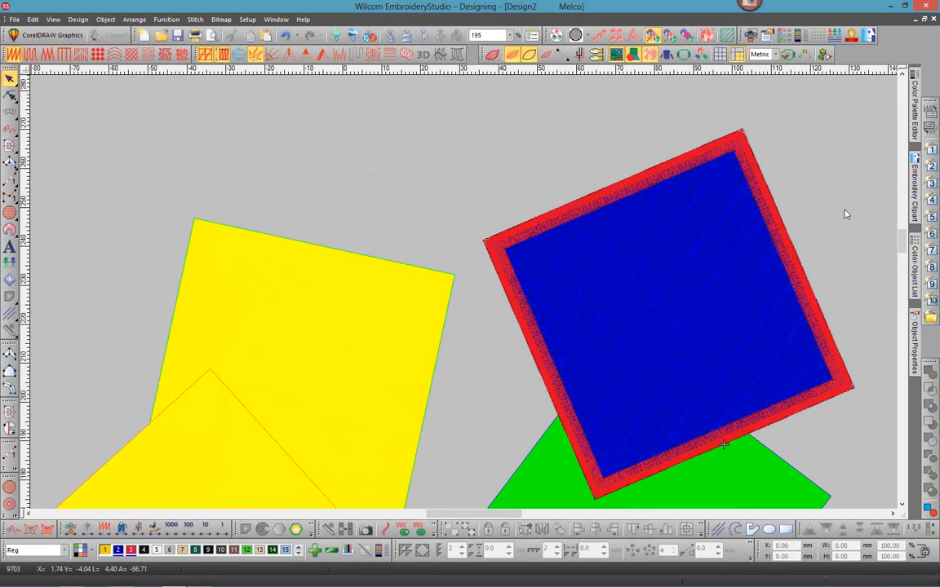
Review the vector shapes and stitched objects in the Color-Object List, then clear the selection
{"action": "mouse_move", "coordinate": [911, 259]}
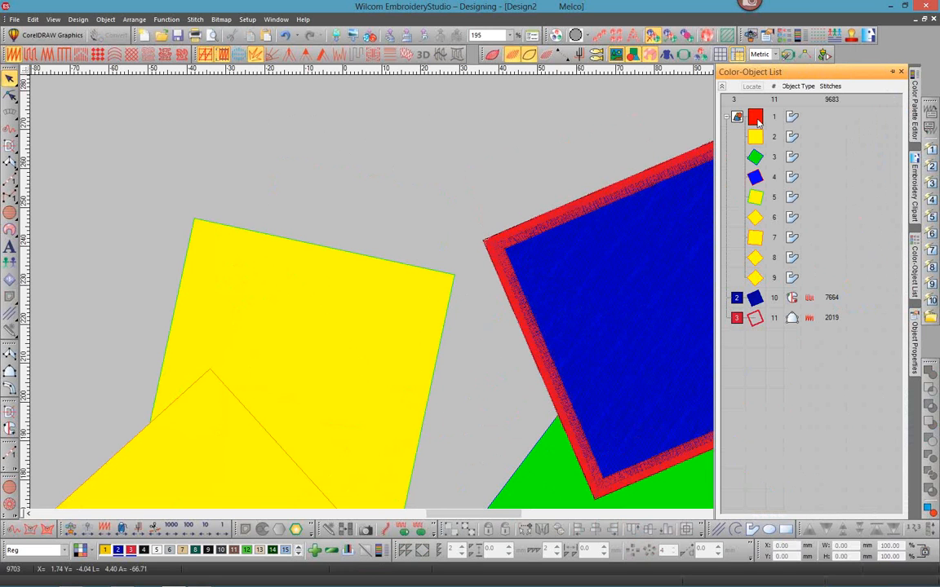
{"action": "left_click", "coordinate": [759, 156]}
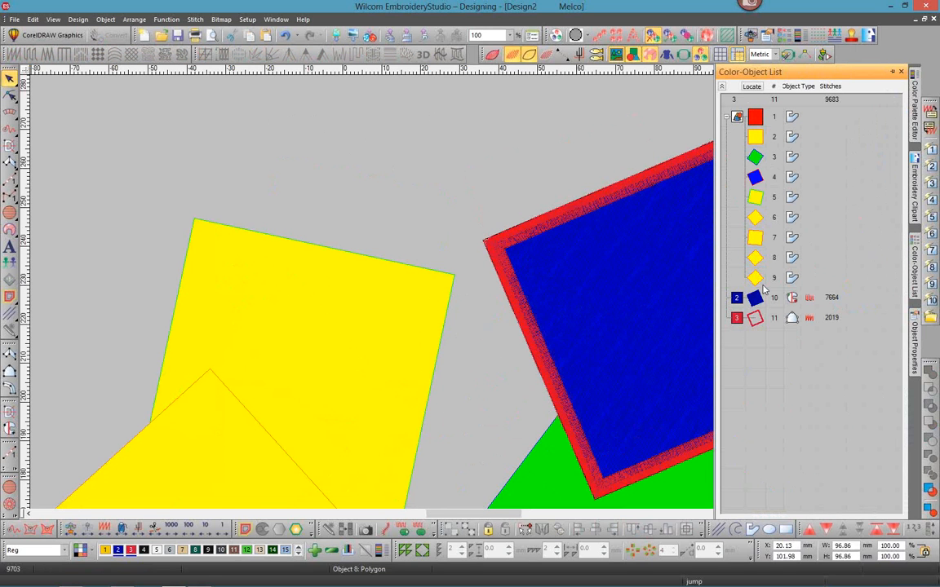
{"action": "left_click", "coordinate": [558, 184]}
Undo the blue square's conversion to get back to the Corel workspace with nothing selected
{"action": "left_click", "coordinate": [15, 19]}
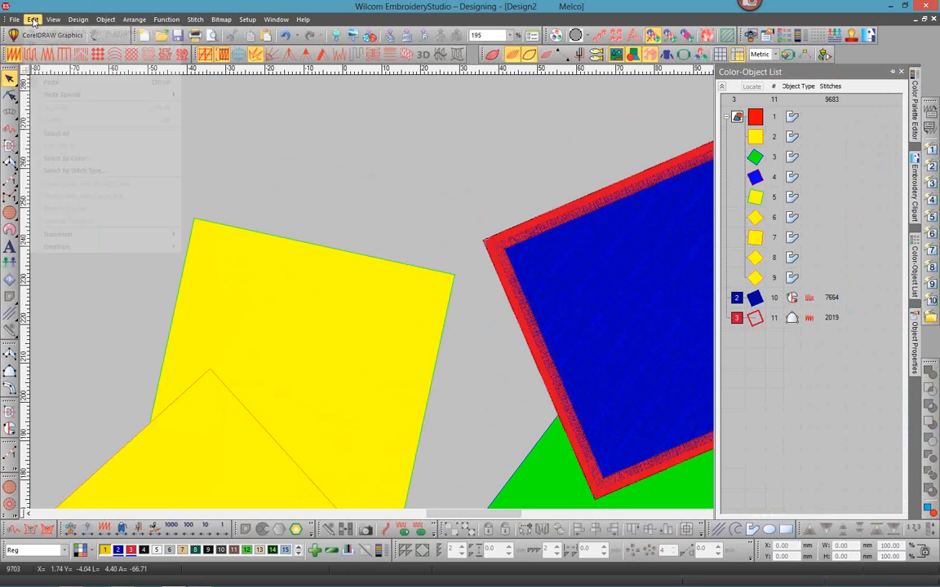
{"action": "left_click", "coordinate": [57, 44]}
{"action": "left_click", "coordinate": [298, 163]}
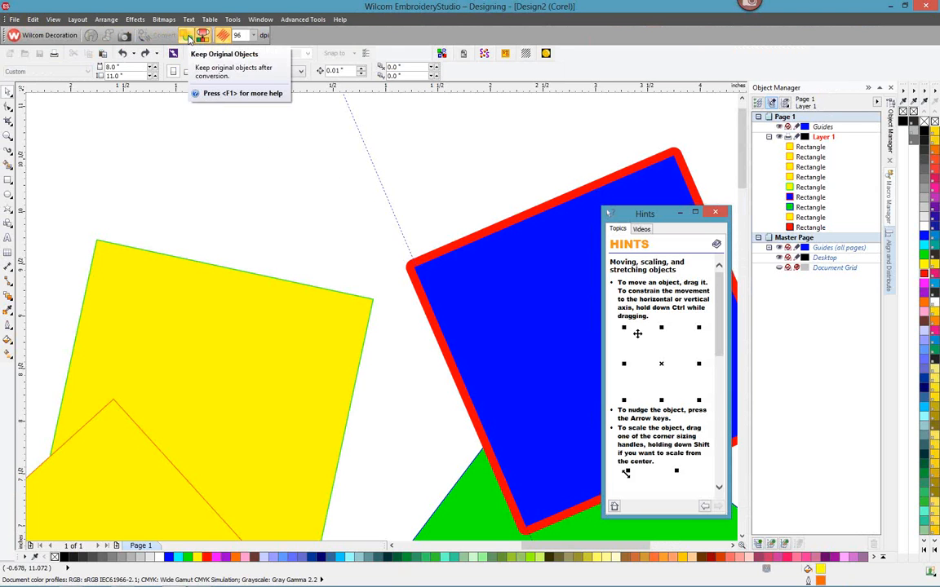
Move the green-outlined yellow square up away from the other squares and convert it to embroidery with Keep Original Objects off
{"action": "left_click_drag", "start_coordinate": [221, 279], "coordinate": [189, 117]}
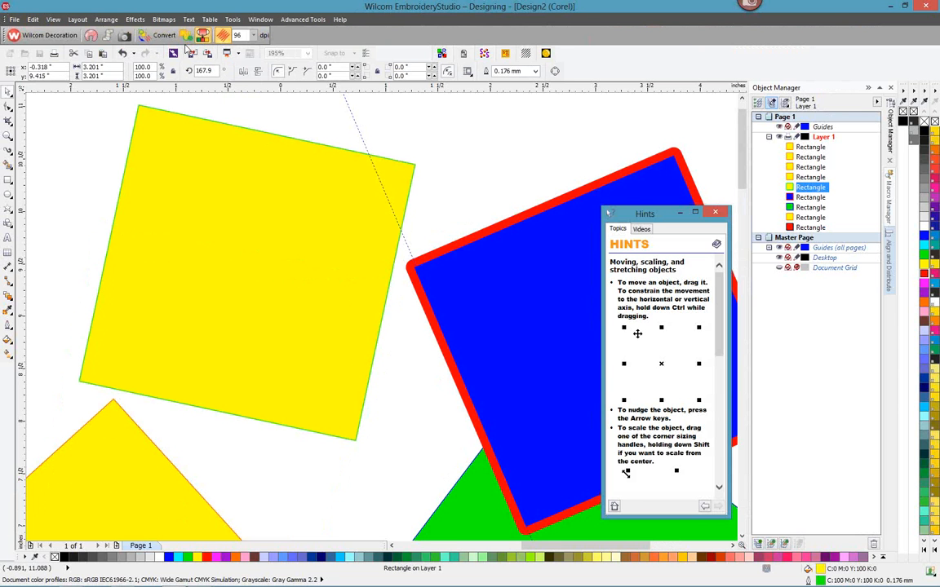
{"action": "left_click", "coordinate": [158, 37]}
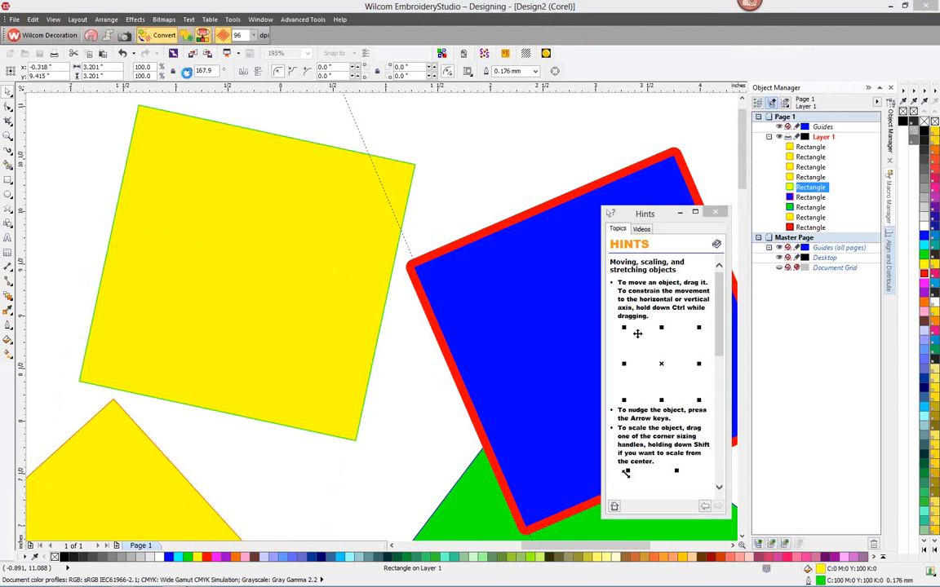
{"action": "left_click_drag", "start_coordinate": [291, 159], "coordinate": [163, 143]}
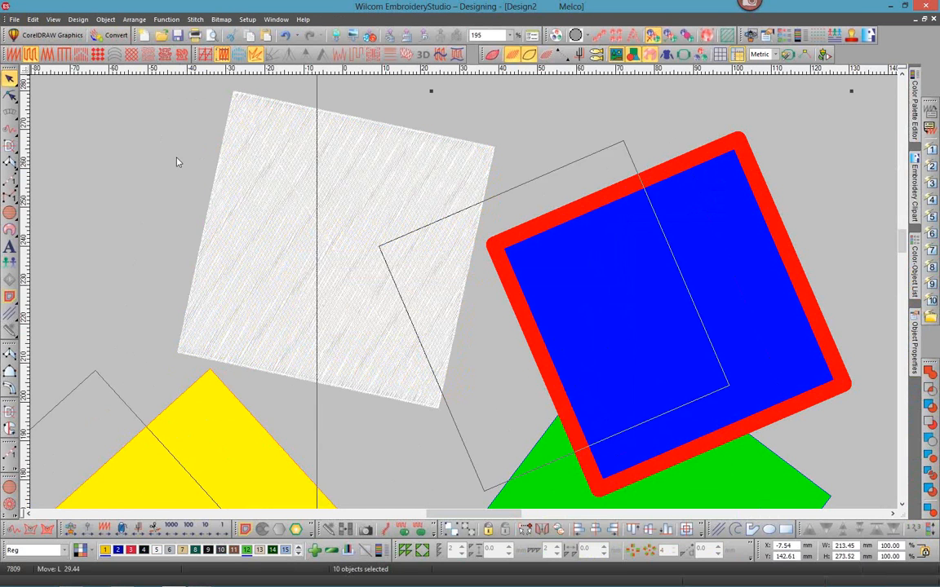
{"action": "left_click", "coordinate": [36, 22]}
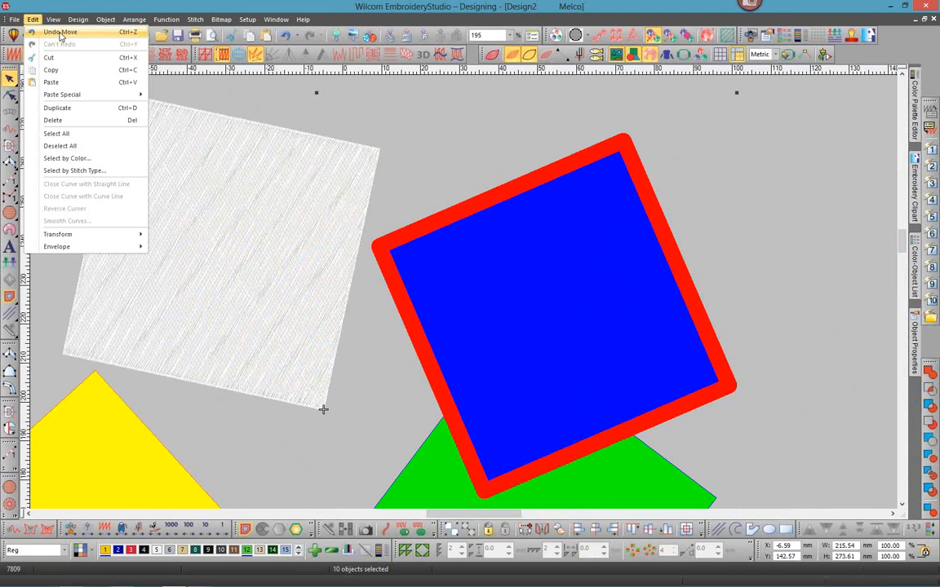
{"action": "left_click", "coordinate": [45, 32]}
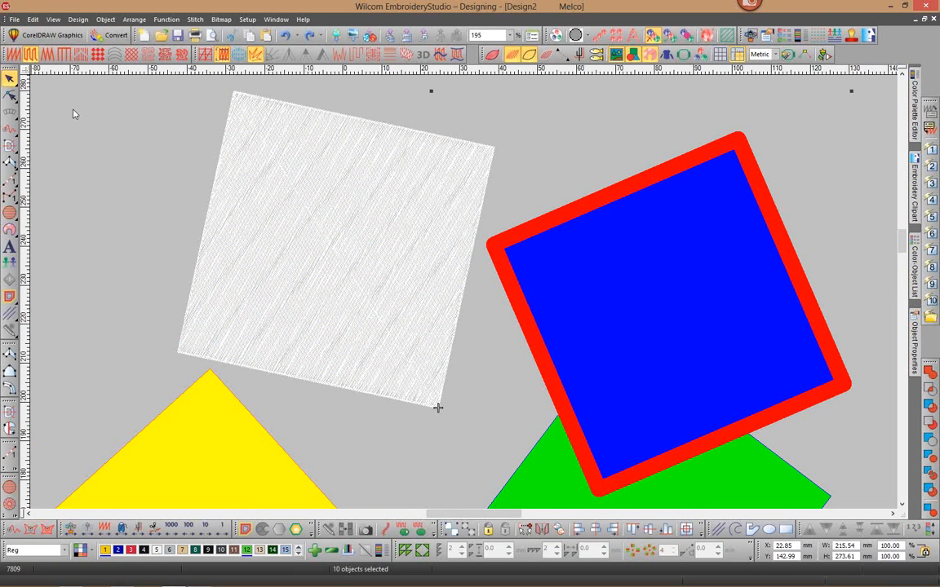
Move only the stitched yellow square aside to check whether a vector original remains beneath it
{"action": "key", "text": "shift+z"}
{"action": "left_click_drag", "start_coordinate": [366, 205], "coordinate": [257, 177]}
{"action": "left_click_drag", "start_coordinate": [380, 209], "coordinate": [303, 167]}
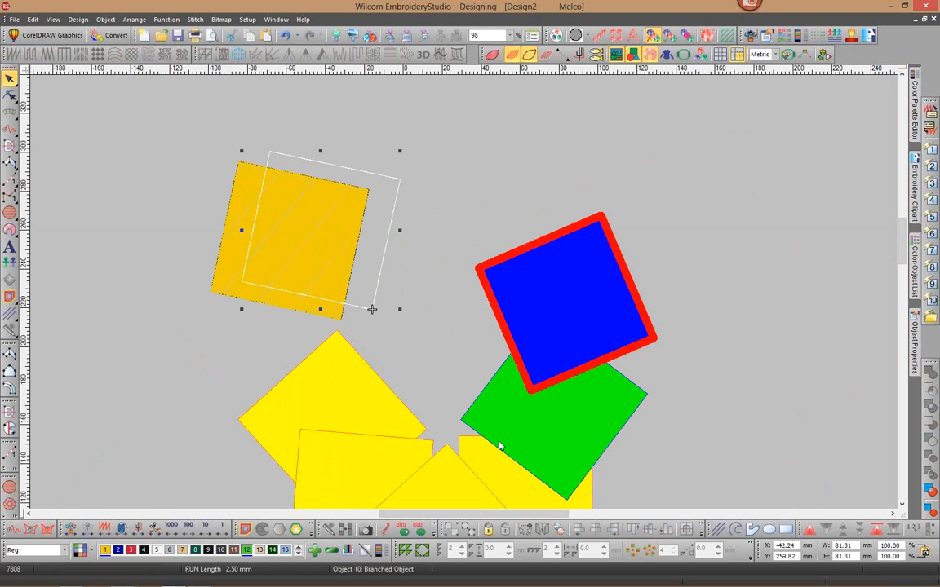
Undo the stitched square's moves and its conversion to return to the vector artwork in the Corel workspace
{"action": "left_click", "coordinate": [32, 18]}
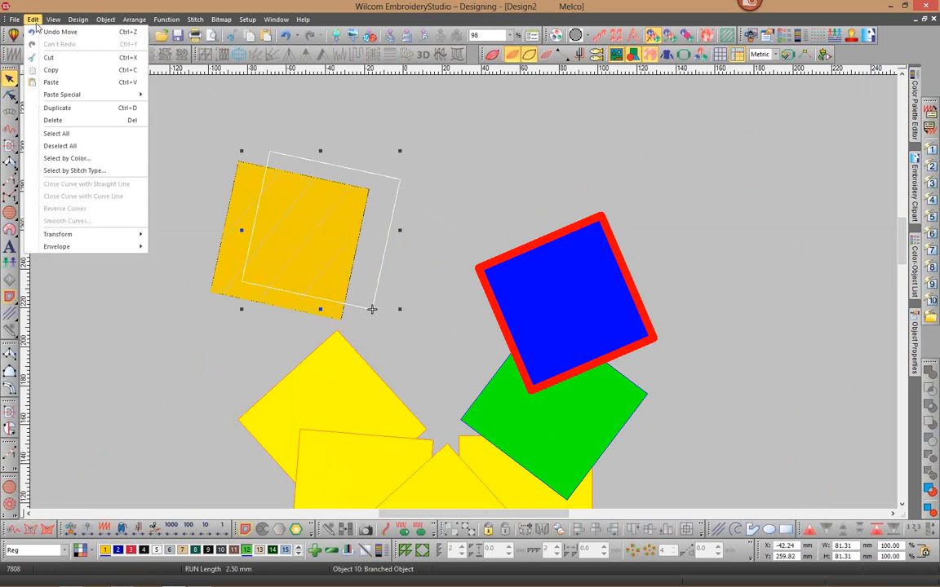
{"action": "left_click", "coordinate": [42, 29]}
{"action": "left_click", "coordinate": [34, 19]}
{"action": "left_click", "coordinate": [44, 29]}
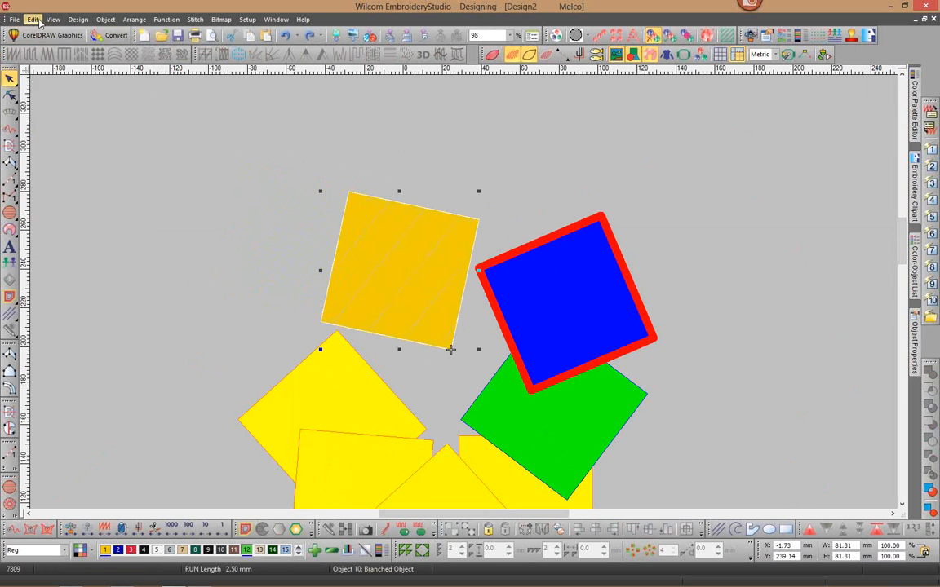
{"action": "left_click", "coordinate": [34, 19]}
{"action": "left_click", "coordinate": [44, 30]}
{"action": "left_click", "coordinate": [47, 35]}
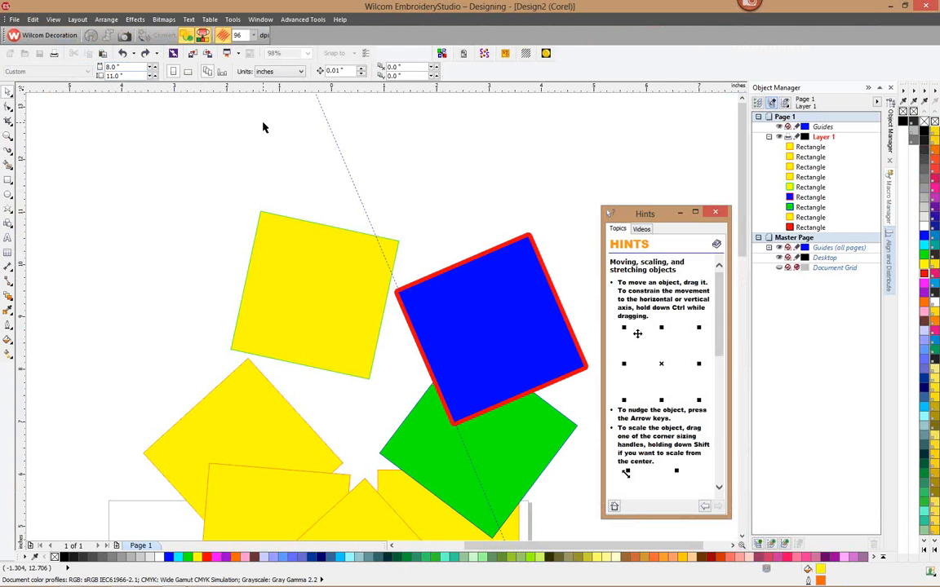
Move the blue square clear above the green square and scale it down to about 1.2 inches wide
{"action": "left_click", "coordinate": [465, 265]}
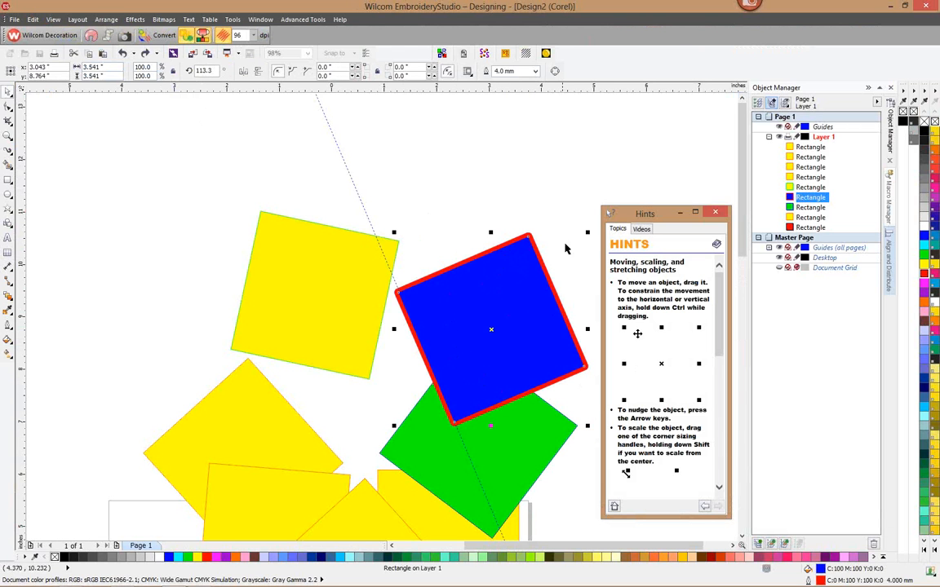
{"action": "left_click_drag", "start_coordinate": [587, 233], "coordinate": [503, 295]}
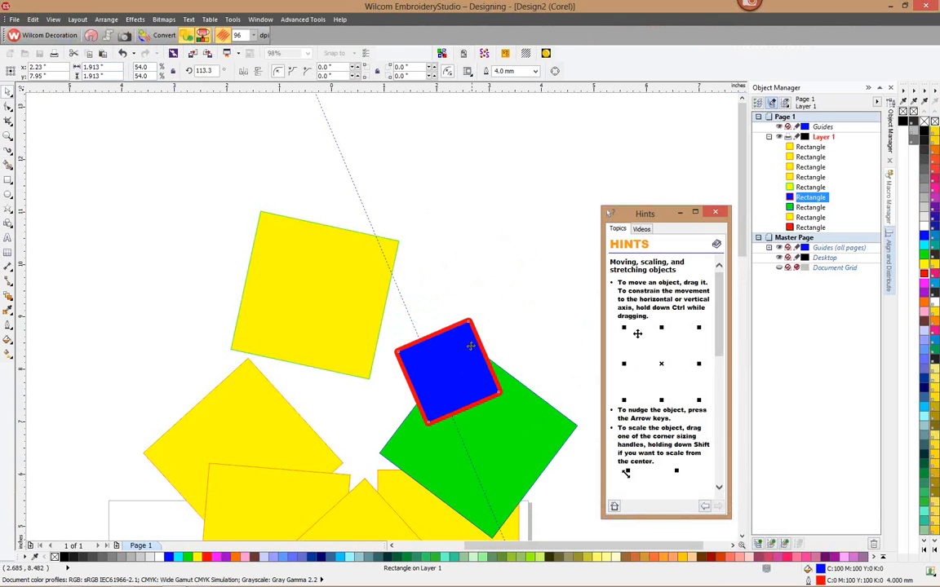
{"action": "left_click_drag", "start_coordinate": [445, 394], "coordinate": [483, 271]}
{"action": "left_click", "coordinate": [483, 272]}
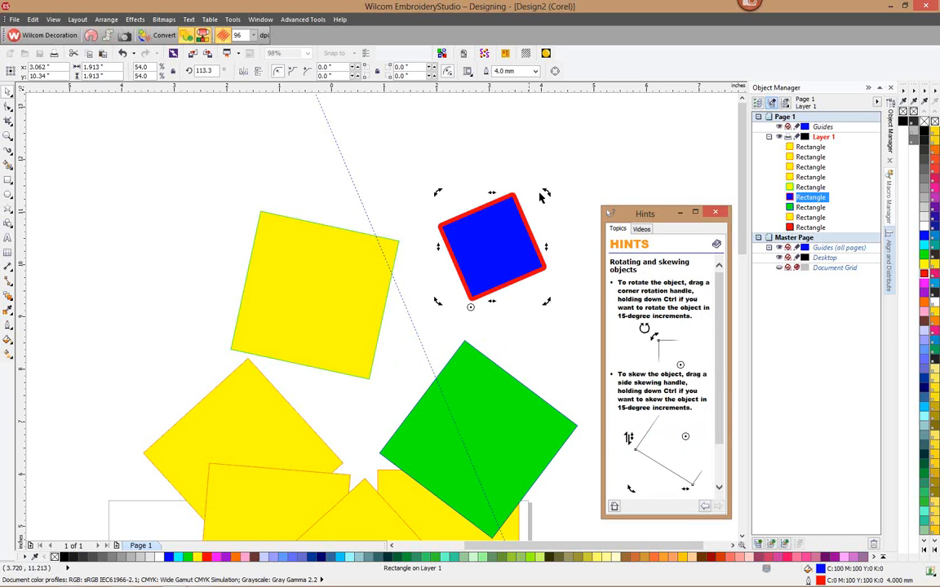
{"action": "left_click", "coordinate": [483, 272]}
{"action": "left_click_drag", "start_coordinate": [543, 190], "coordinate": [487, 235]}
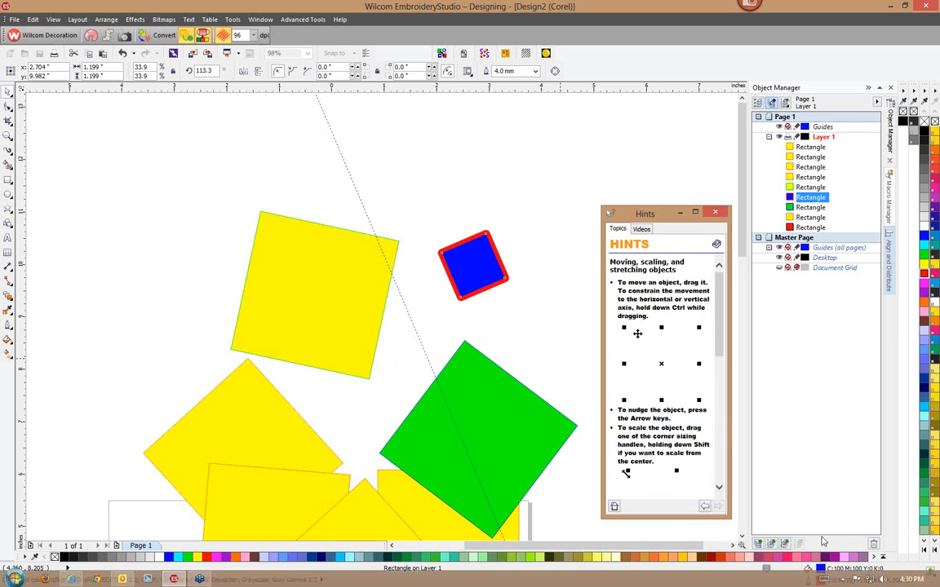
Turn on Scale with object for the blue square's outline and enlarge the square to about 3.54 inches
{"action": "key", "text": "F12"}
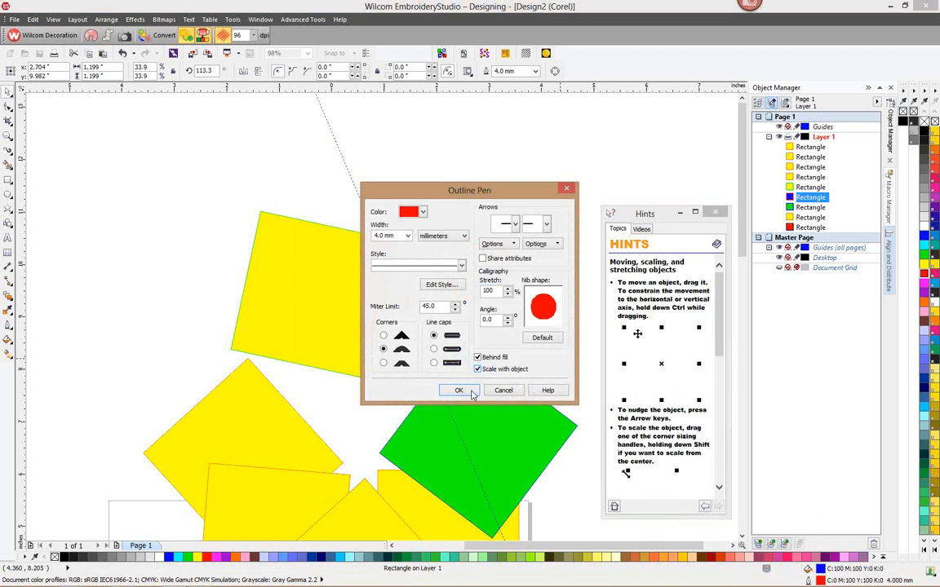
{"action": "key", "text": "Return"}
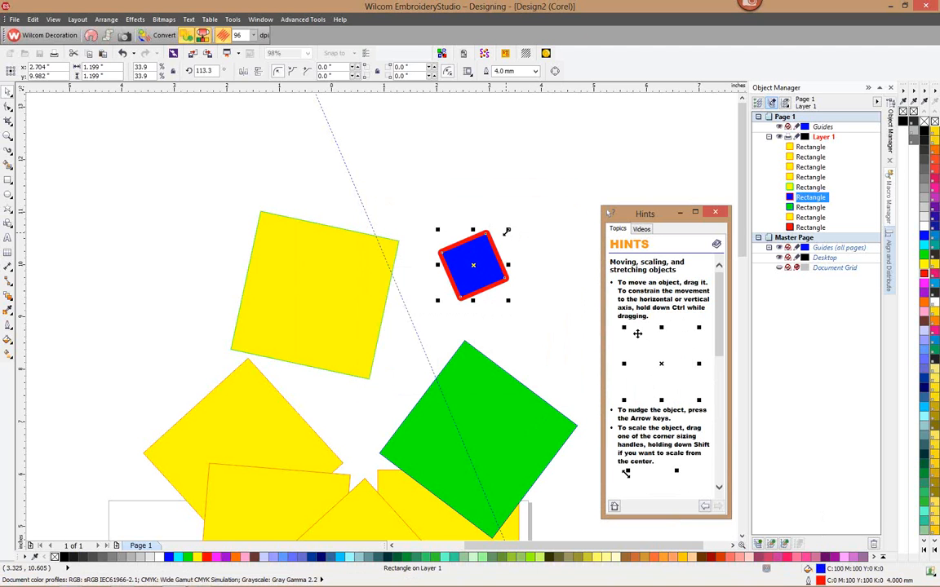
{"action": "left_click_drag", "start_coordinate": [507, 229], "coordinate": [625, 99]}
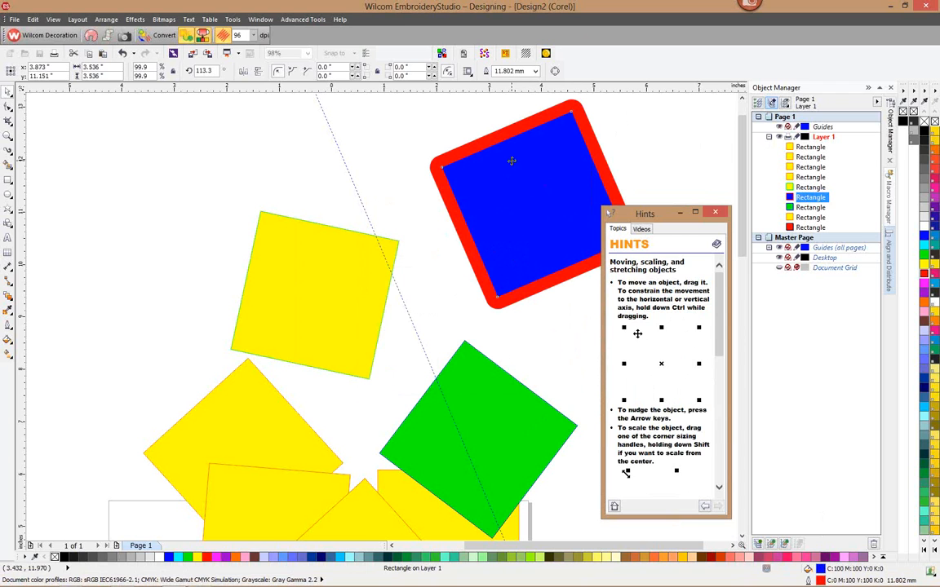
{"action": "left_click", "coordinate": [513, 260]}
{"action": "left_click", "coordinate": [504, 278]}
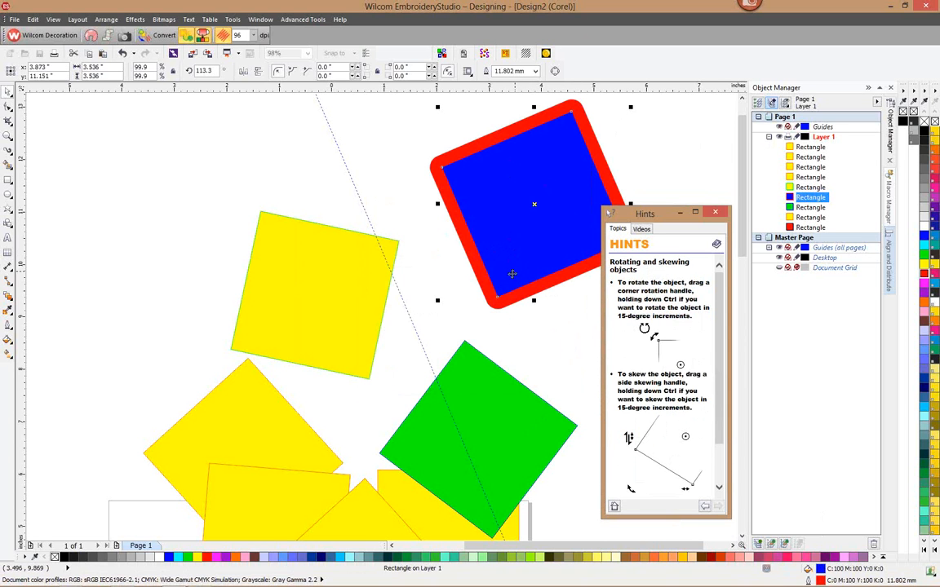
Round the corners of the green-outlined yellow square with the Shape tool and switch them to scalloped corners of about 0.78 inches
{"action": "left_click", "coordinate": [808, 148]}
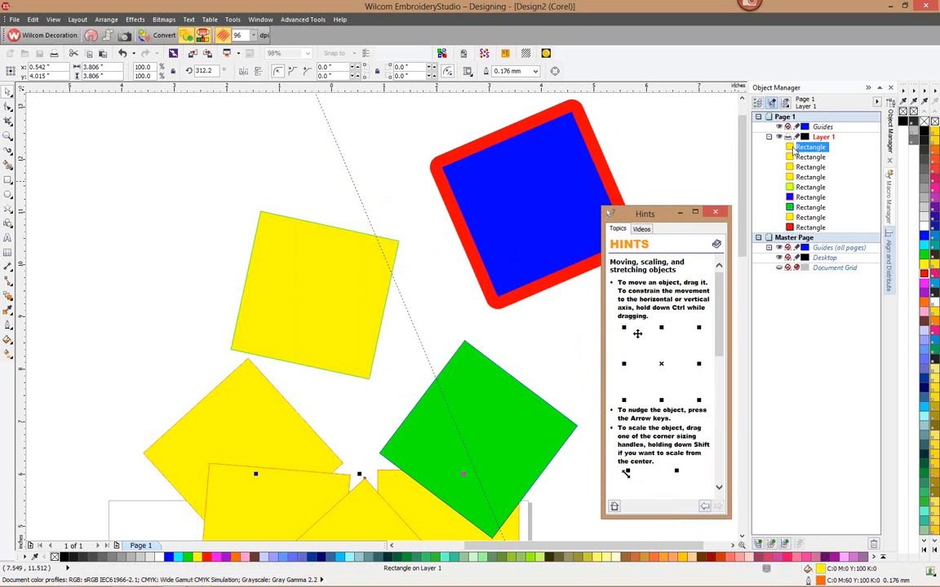
{"action": "left_click", "coordinate": [532, 138]}
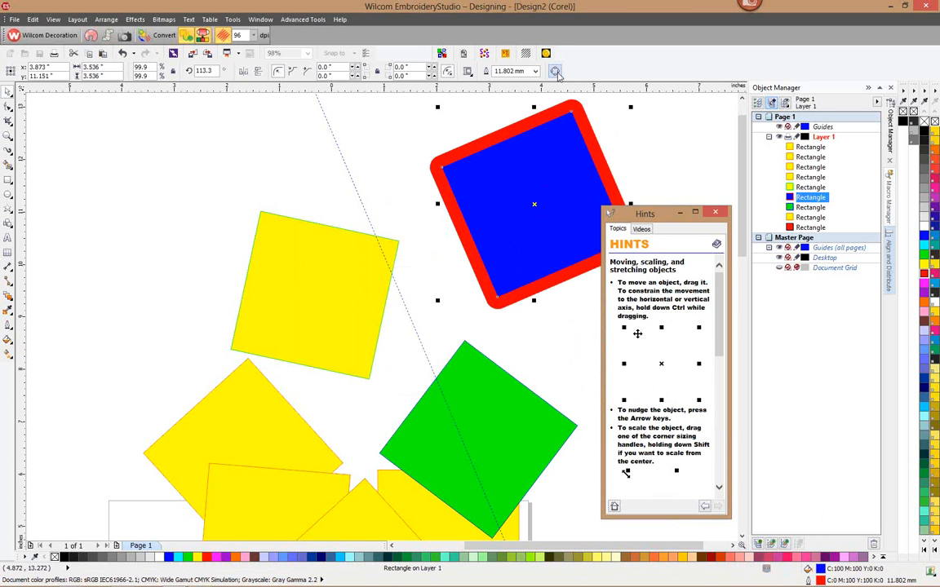
{"action": "left_click", "coordinate": [267, 218]}
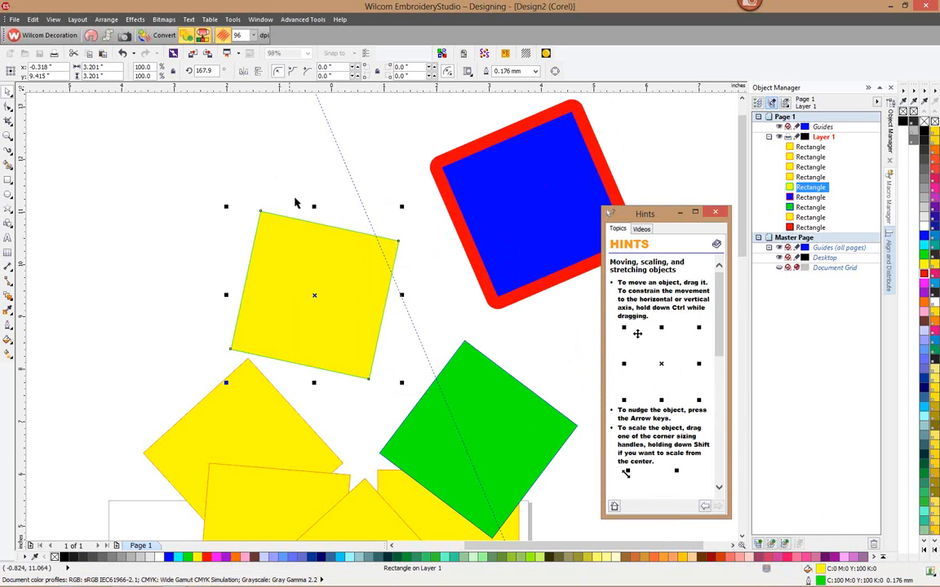
{"action": "left_click", "coordinate": [8, 106]}
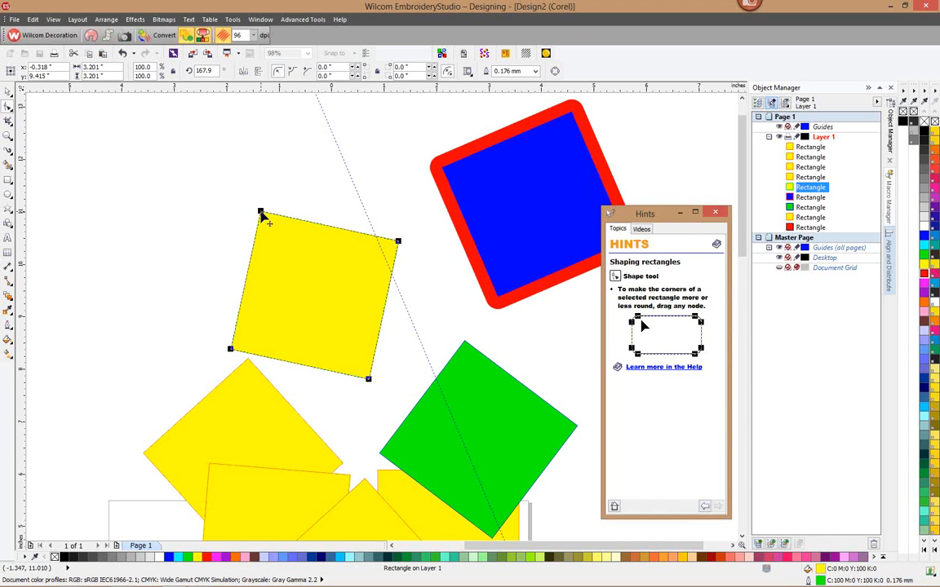
{"action": "left_click_drag", "start_coordinate": [260, 213], "coordinate": [255, 239]}
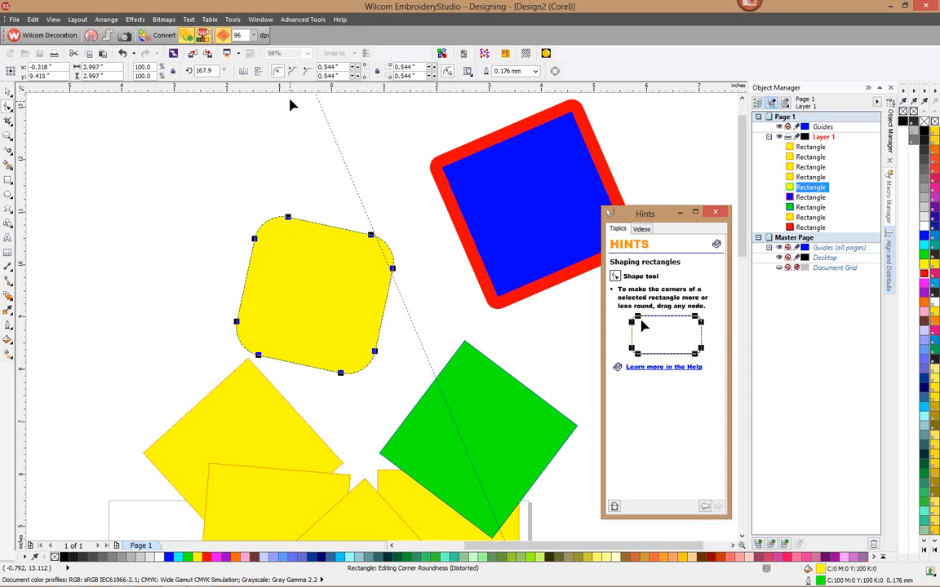
{"action": "left_click", "coordinate": [293, 71]}
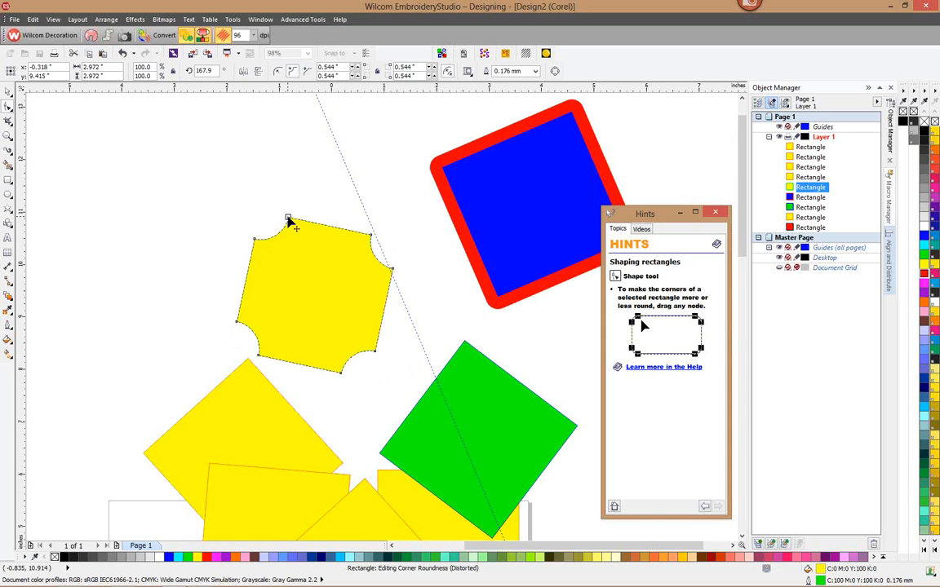
{"action": "mouse_move", "coordinate": [288, 222]}
{"action": "left_mouse_down"}
{"action": "mouse_move", "coordinate": [307, 219]}
{"action": "mouse_move", "coordinate": [300, 220]}
{"action": "left_mouse_up"}
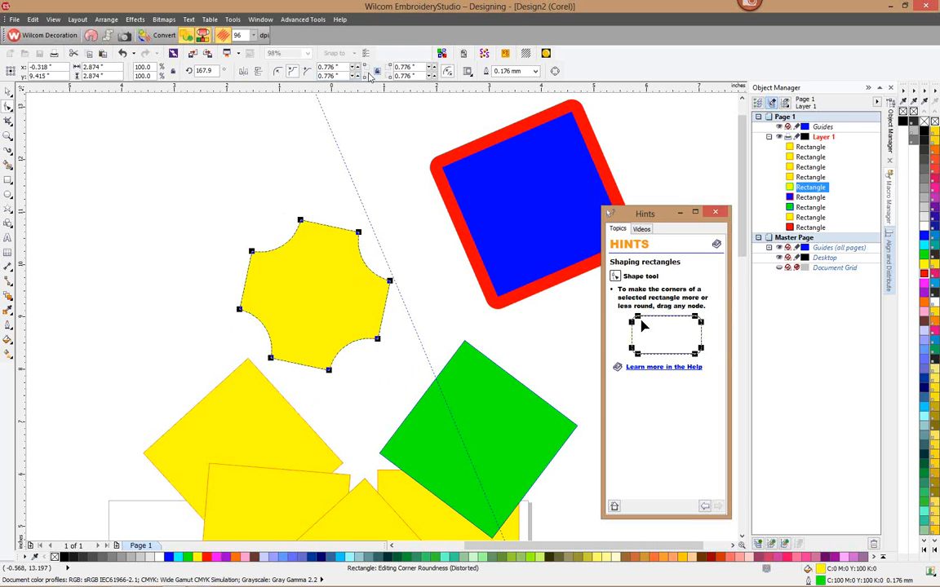
Set two opposite scalloped corners to 0 individually and resize all four corners together to about 1.26 and 0.48 inches
{"action": "double_click", "coordinate": [330, 76]}
{"action": "type", "text": "0"}
{"action": "key", "text": "Return"}
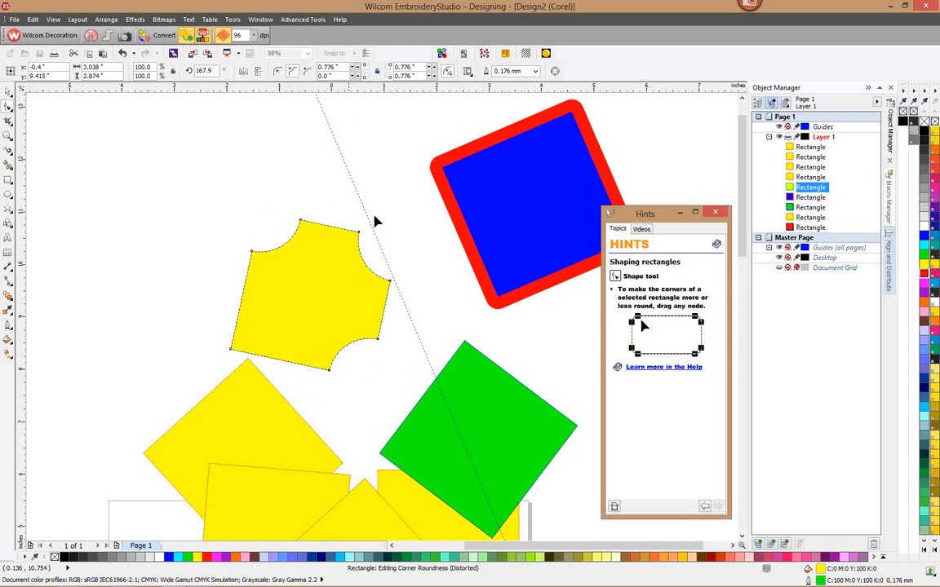
{"action": "double_click", "coordinate": [418, 67]}
{"action": "type", "text": "0"}
{"action": "key", "text": "Return"}
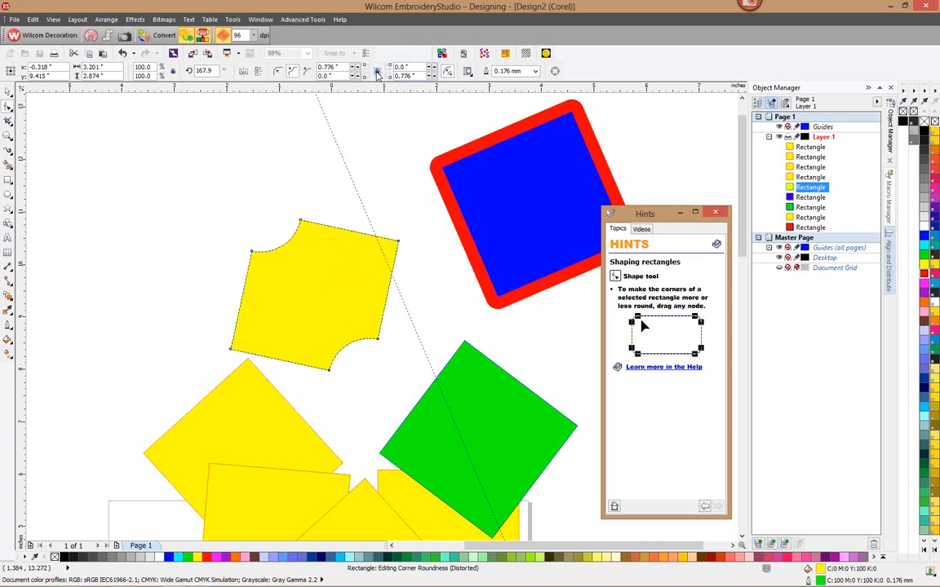
{"action": "left_click_drag", "start_coordinate": [399, 249], "coordinate": [373, 235]}
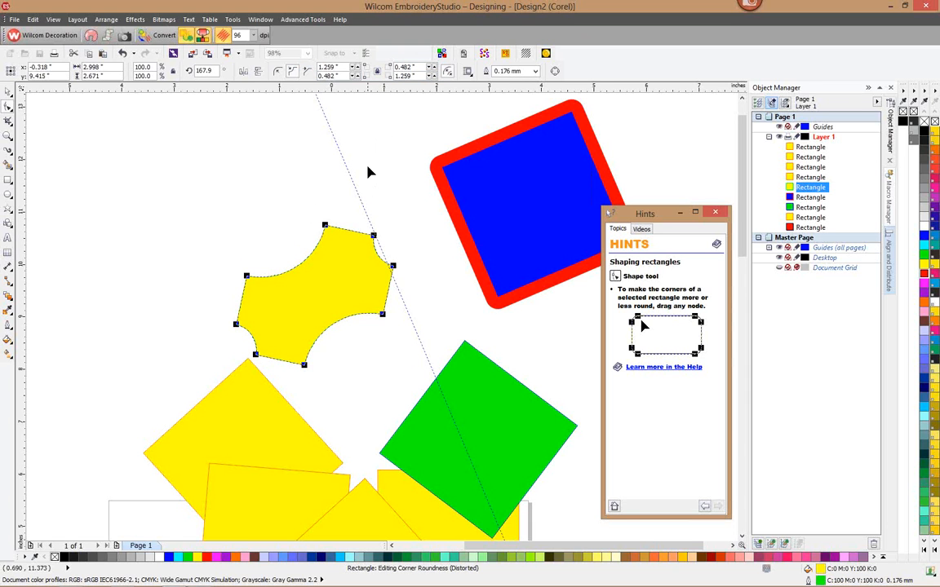
Round all corners of the green square to about 0.65 inches with the Shape tool
{"action": "left_click", "coordinate": [468, 350]}
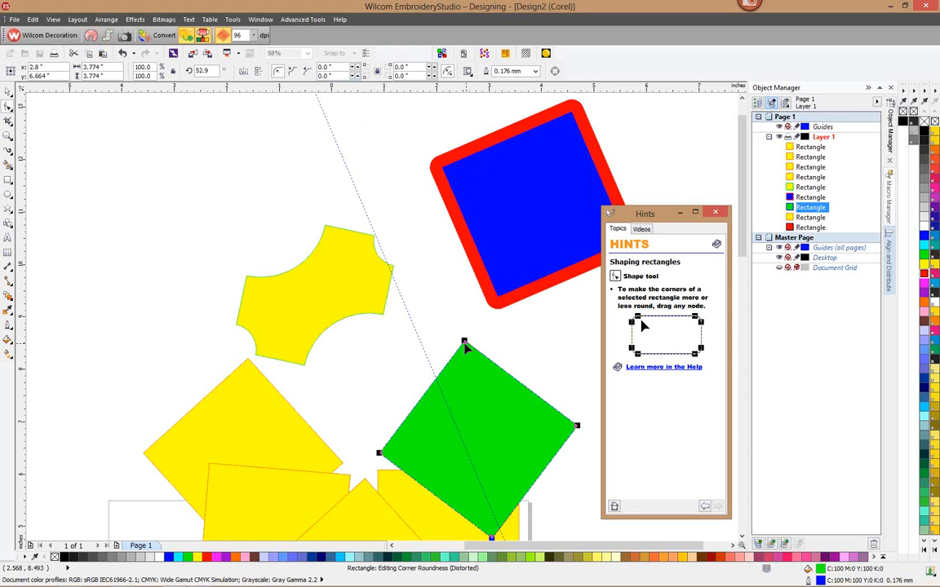
{"action": "left_click_drag", "start_coordinate": [464, 343], "coordinate": [458, 372]}
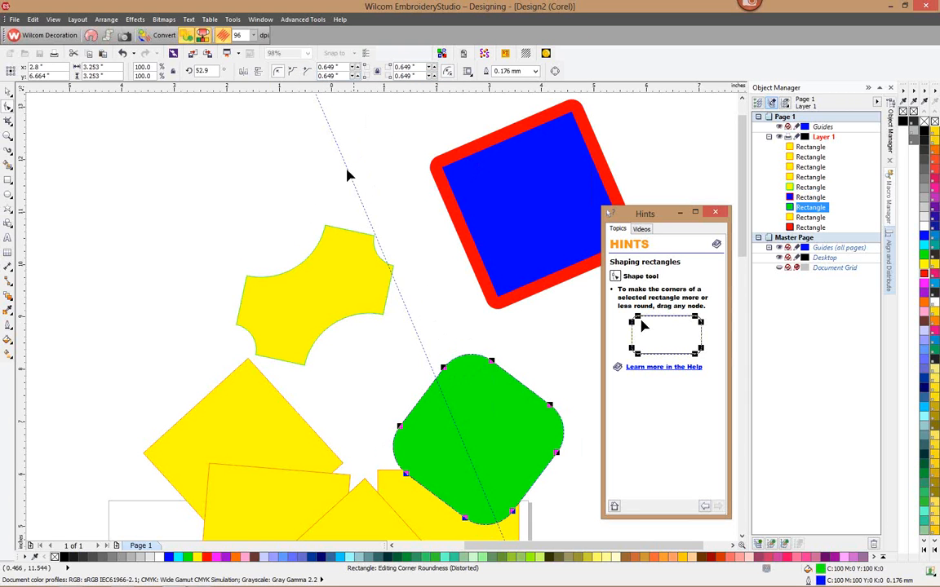
Try corner radii of 75 and 25 inches on the green square and undo both changes
{"action": "left_click", "coordinate": [341, 65]}
{"action": "type", "text": "75"}
{"action": "key", "text": "Return"}
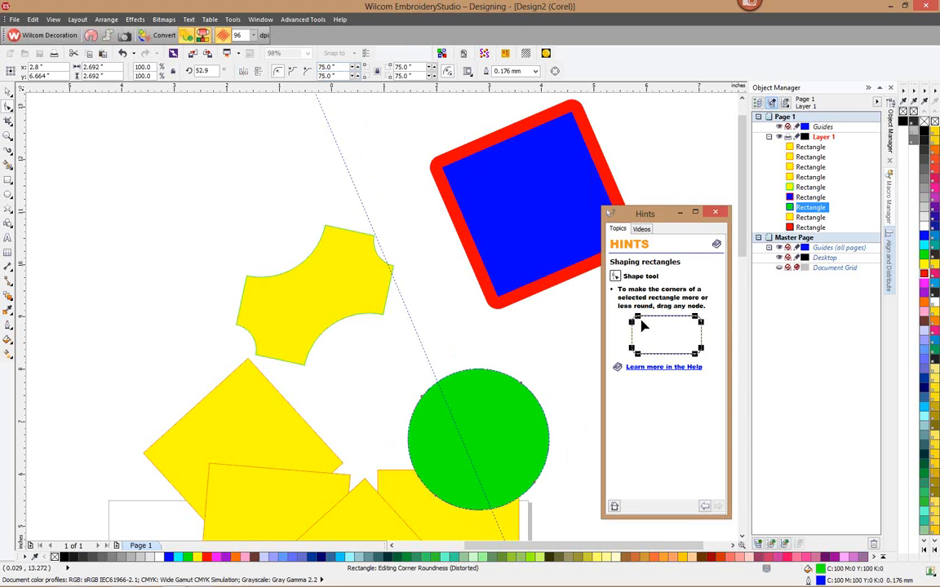
{"action": "left_click", "coordinate": [334, 68]}
{"action": "type", "text": "25"}
{"action": "key", "text": "Return"}
{"action": "left_click", "coordinate": [33, 19]}
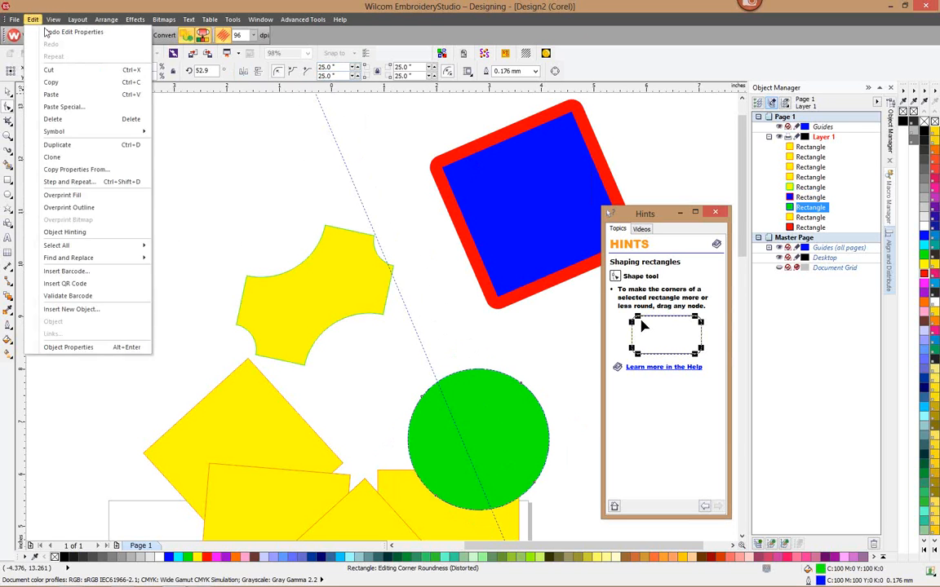
{"action": "left_click", "coordinate": [42, 28]}
{"action": "left_click", "coordinate": [32, 18]}
{"action": "left_click", "coordinate": [43, 39]}
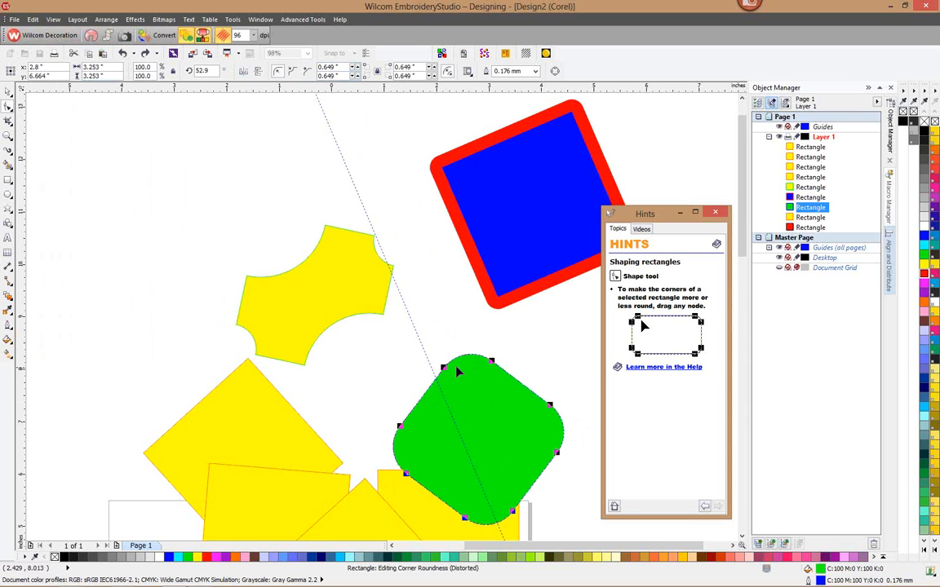
Adjust the green square's corner rounding to about 0.63 inches and convert the shape to curves
{"action": "left_click_drag", "start_coordinate": [443, 371], "coordinate": [426, 360]}
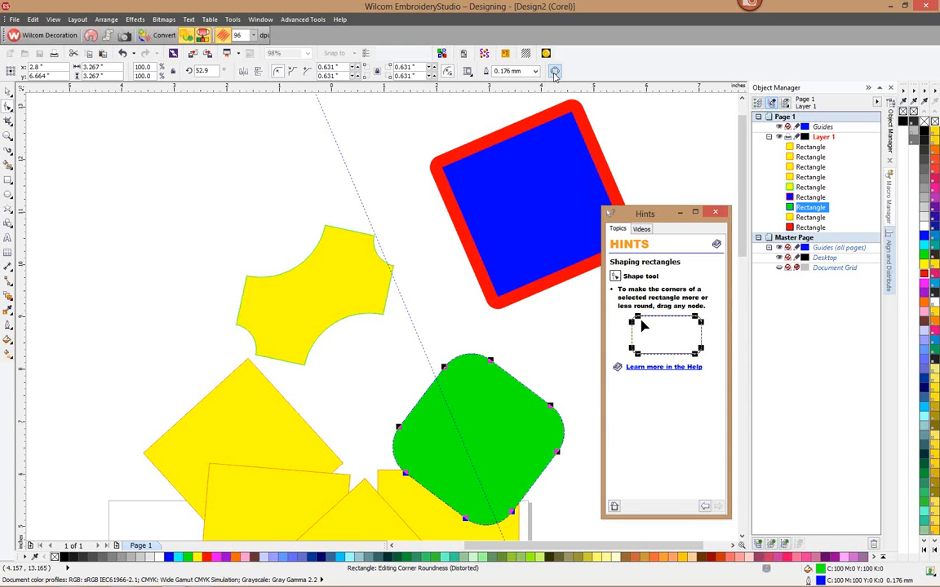
{"action": "right_click", "coordinate": [796, 208]}
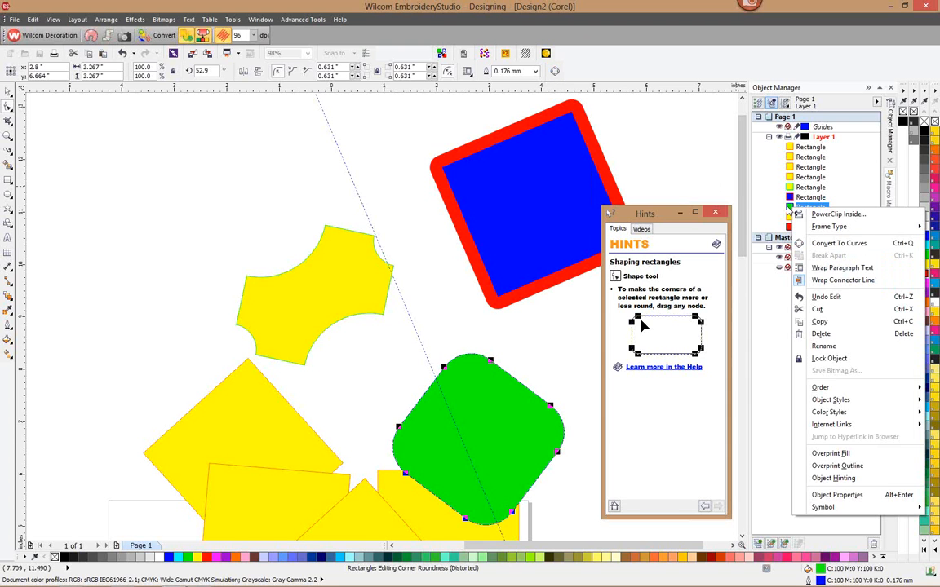
{"action": "left_click", "coordinate": [832, 243]}
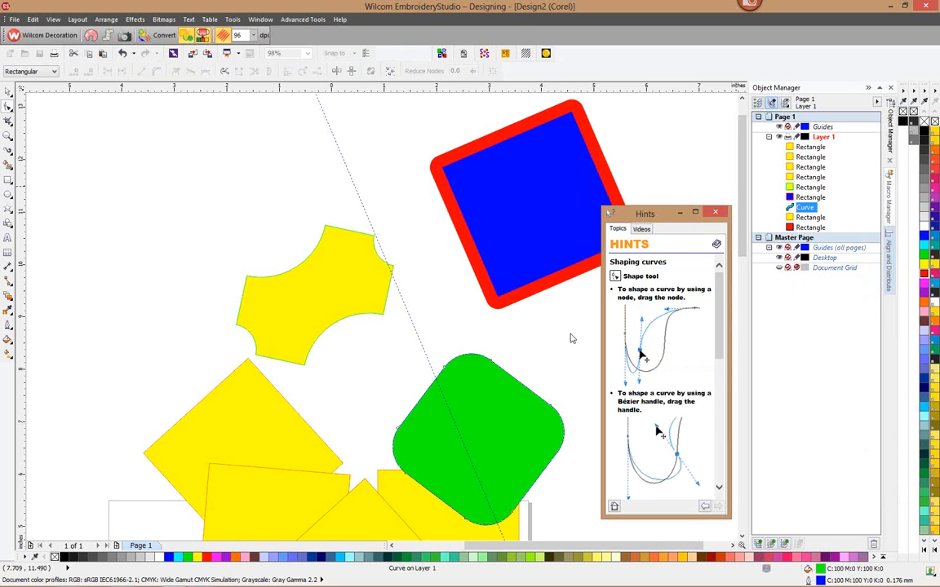
Reselect the green curve with the Shape tool and slightly reshape its top rounded corner
{"action": "left_click", "coordinate": [445, 372]}
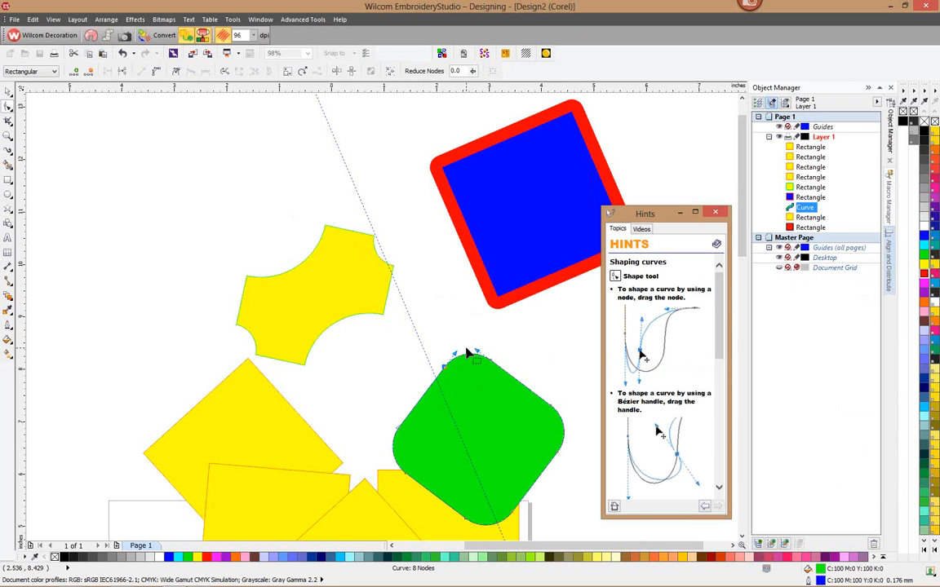
{"action": "key", "text": "space"}
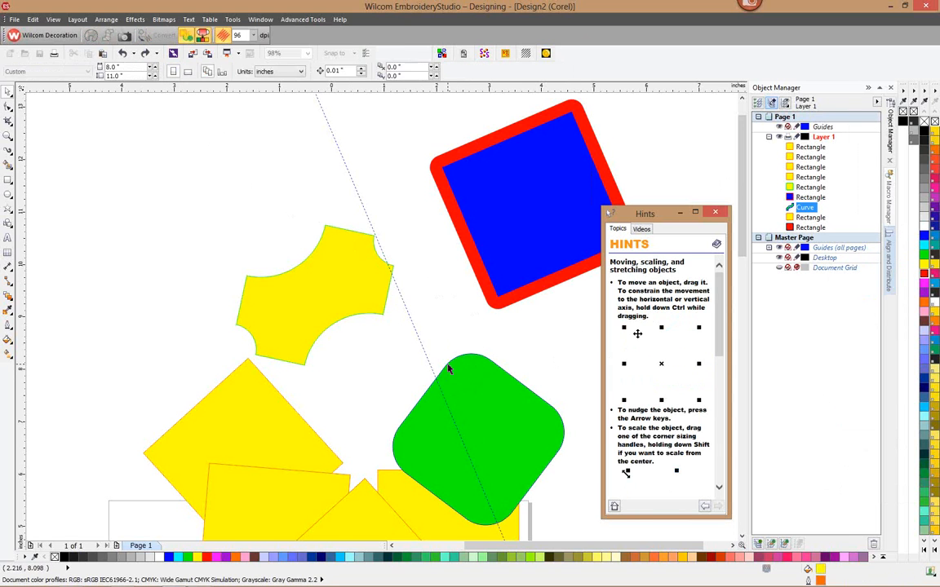
{"action": "left_click", "coordinate": [451, 365]}
{"action": "left_click", "coordinate": [450, 365]}
{"action": "left_click", "coordinate": [8, 107]}
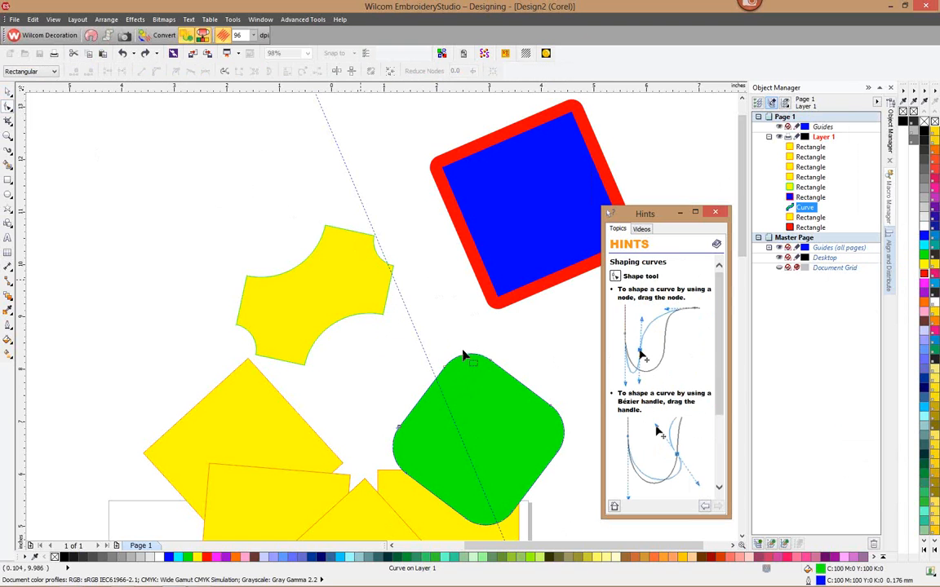
{"action": "mouse_move", "coordinate": [457, 357]}
{"action": "left_mouse_down"}
{"action": "mouse_move", "coordinate": [418, 350]}
{"action": "mouse_move", "coordinate": [478, 320]}
{"action": "mouse_move", "coordinate": [453, 338]}
{"action": "left_mouse_up"}
Convert the straight upper-left edge of the green shape into a curve segment
{"action": "left_click", "coordinate": [427, 390]}
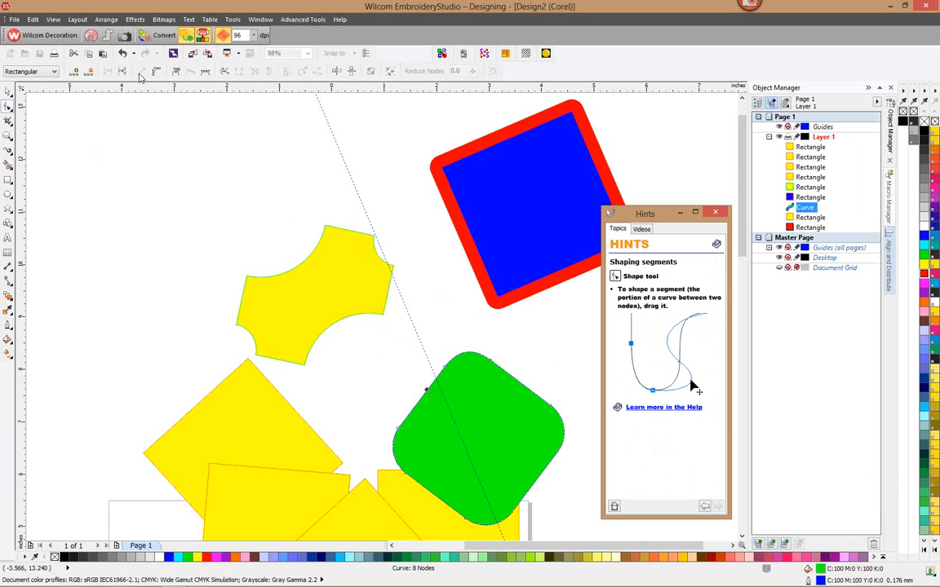
{"action": "left_click_drag", "start_coordinate": [451, 325], "coordinate": [409, 412]}
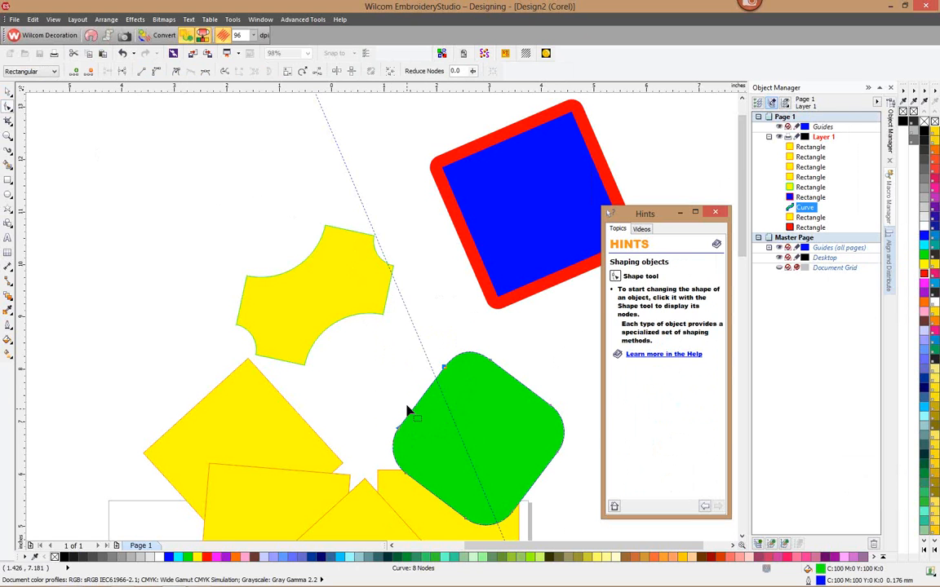
{"action": "left_click", "coordinate": [421, 405]}
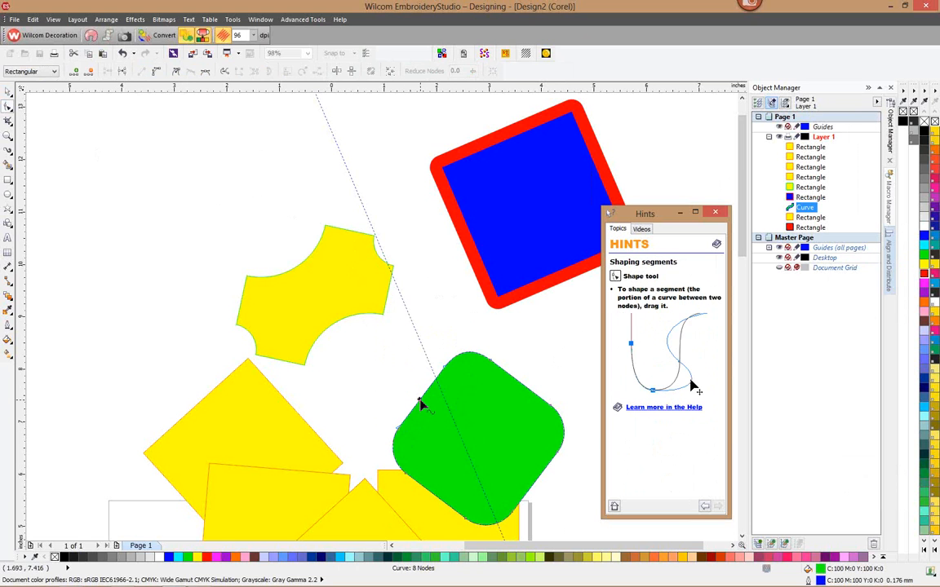
{"action": "right_click", "coordinate": [420, 404]}
{"action": "left_click", "coordinate": [454, 449]}
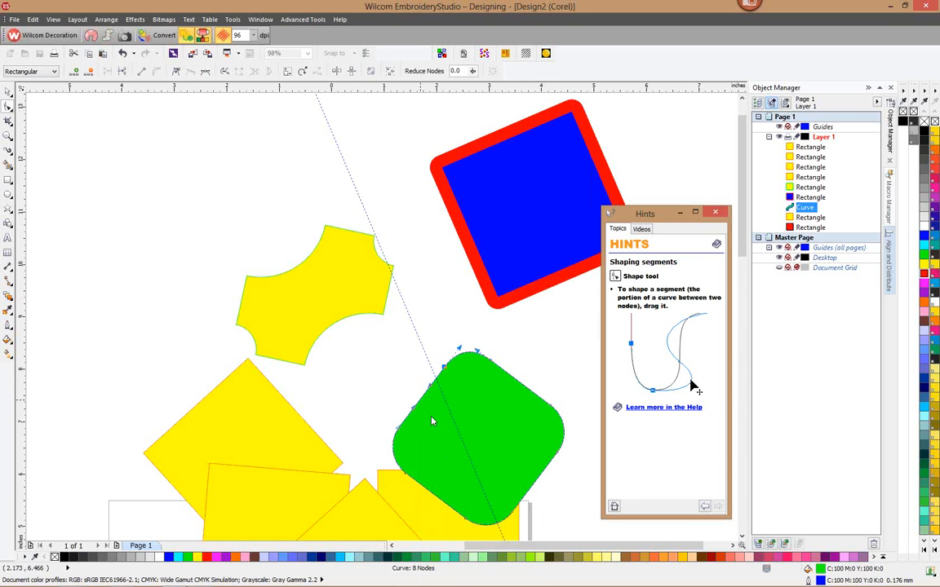
Try bending the green shape's upper-left edge by its control handle and undo the change
{"action": "left_click_drag", "start_coordinate": [432, 389], "coordinate": [393, 346]}
{"action": "left_click", "coordinate": [32, 18]}
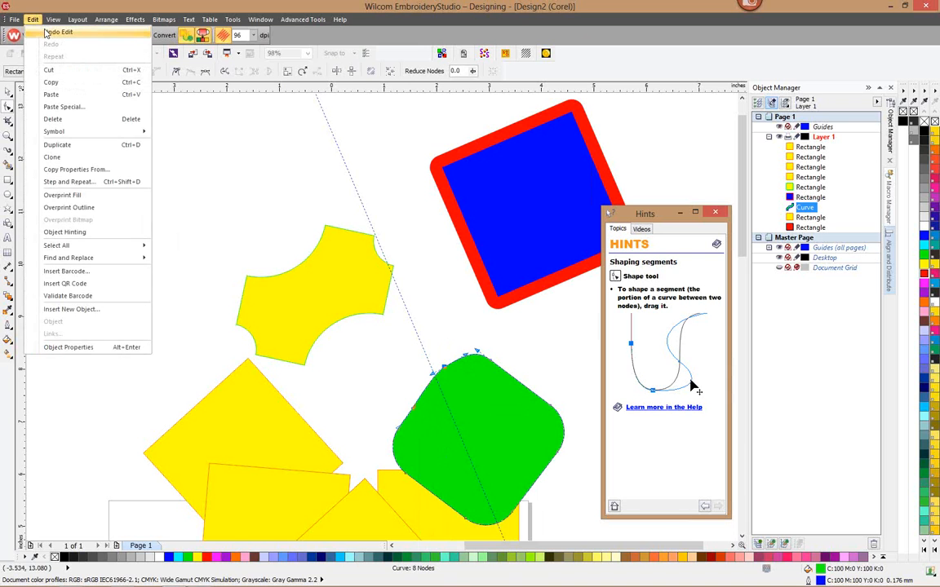
{"action": "key", "text": "Escape"}
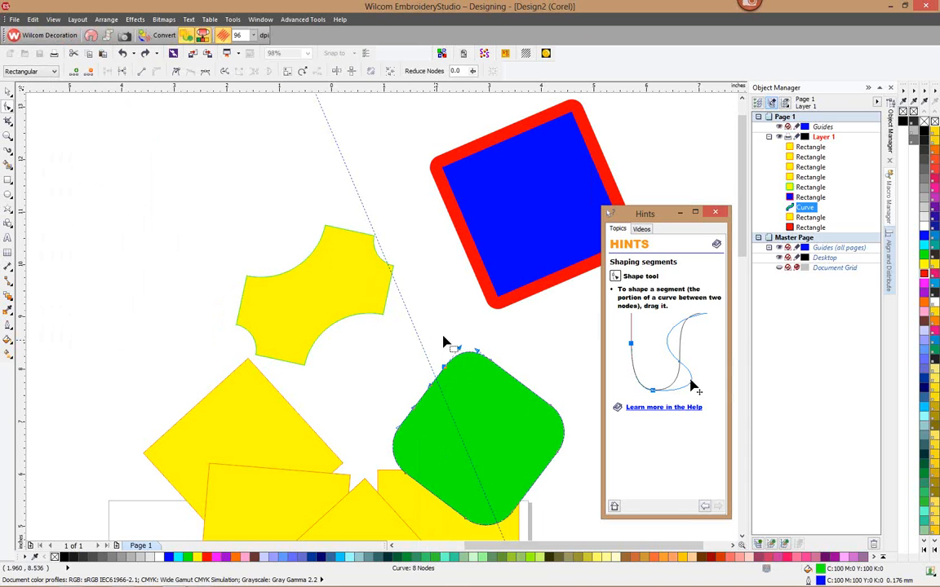
Pull the green shape's upper-left edge outward into a bulge and add a cusp node at its tip, shaped into a sharp point
{"action": "left_click_drag", "start_coordinate": [445, 337], "coordinate": [392, 445]}
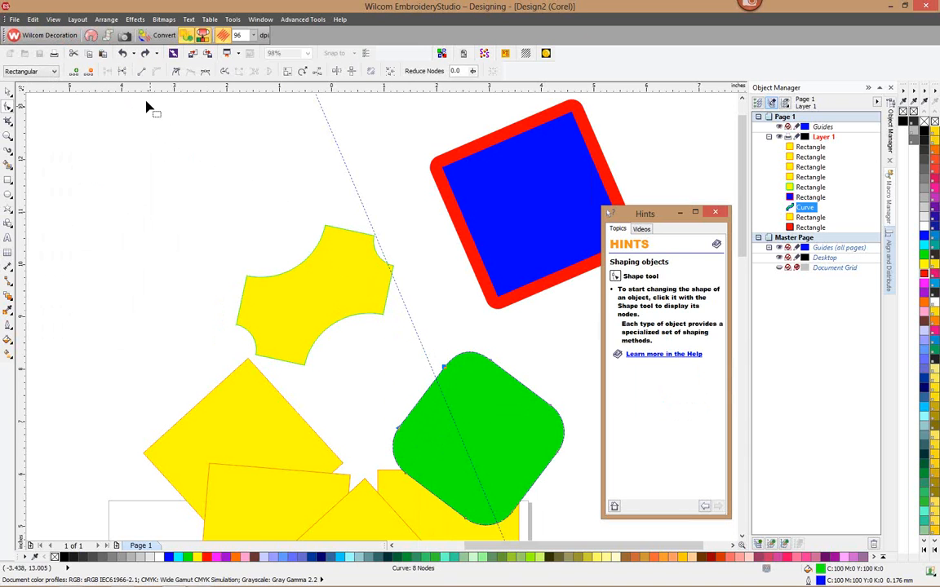
{"action": "left_click", "coordinate": [435, 394]}
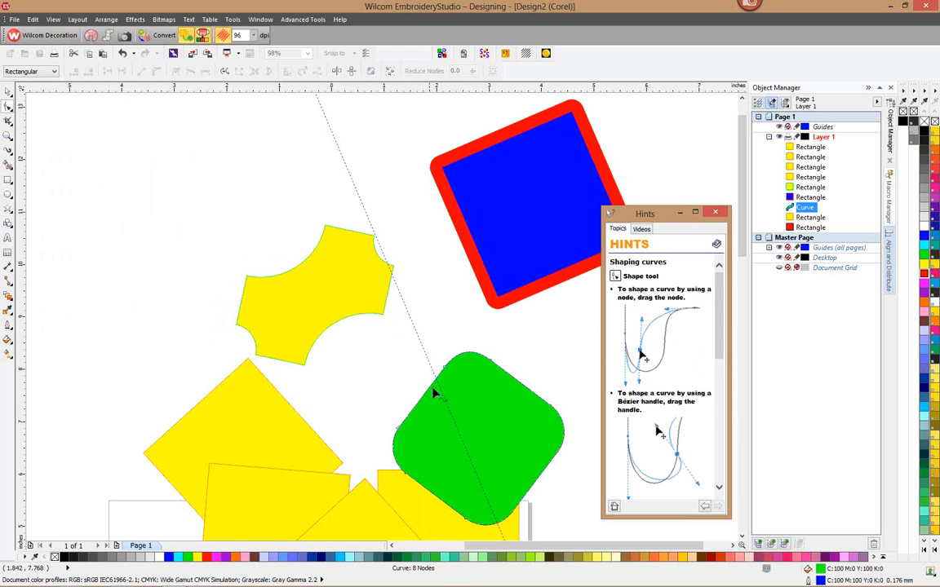
{"action": "left_click_drag", "start_coordinate": [425, 399], "coordinate": [381, 360]}
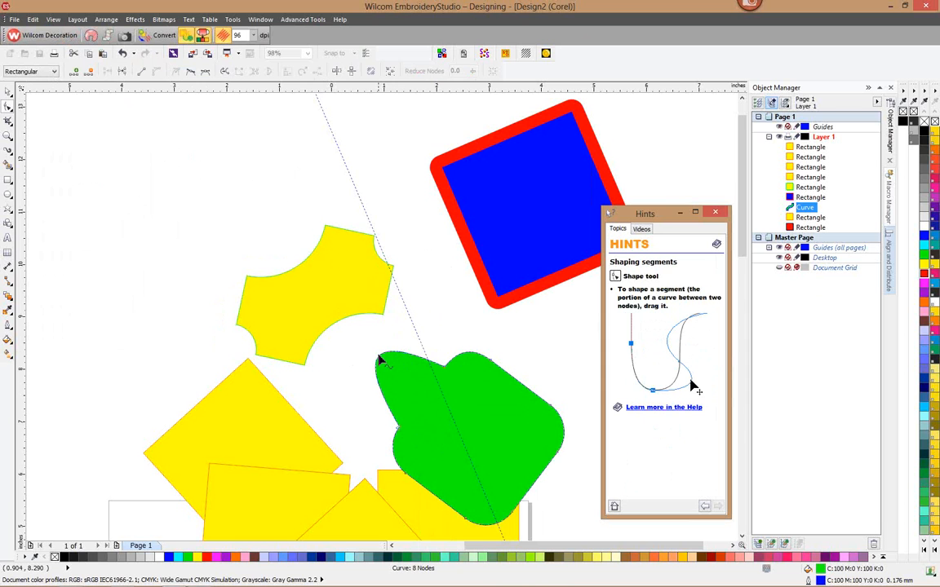
{"action": "double_click", "coordinate": [434, 362]}
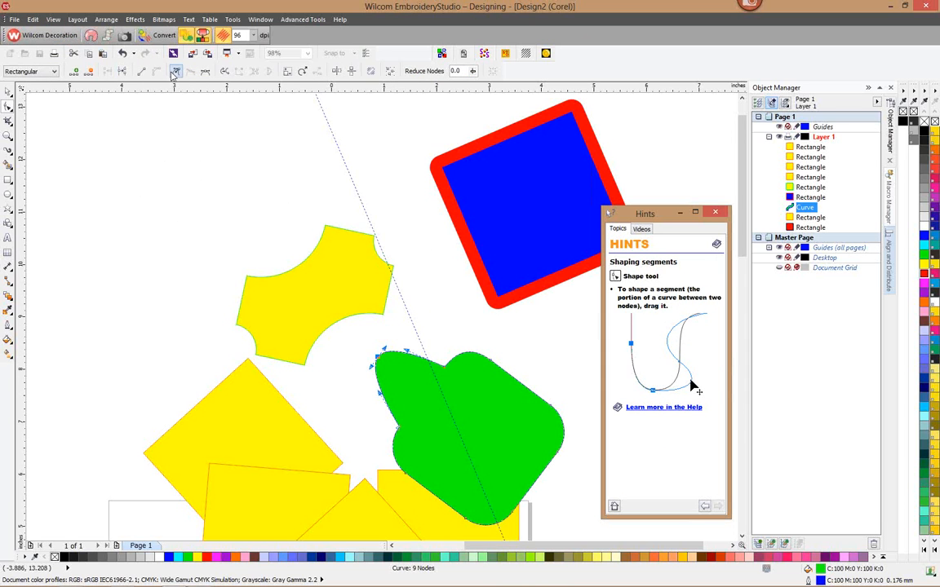
{"action": "left_click_drag", "start_coordinate": [390, 354], "coordinate": [394, 383]}
Move the green curve to the empty area up and left of the scalloped yellow shape
{"action": "left_click", "coordinate": [8, 91]}
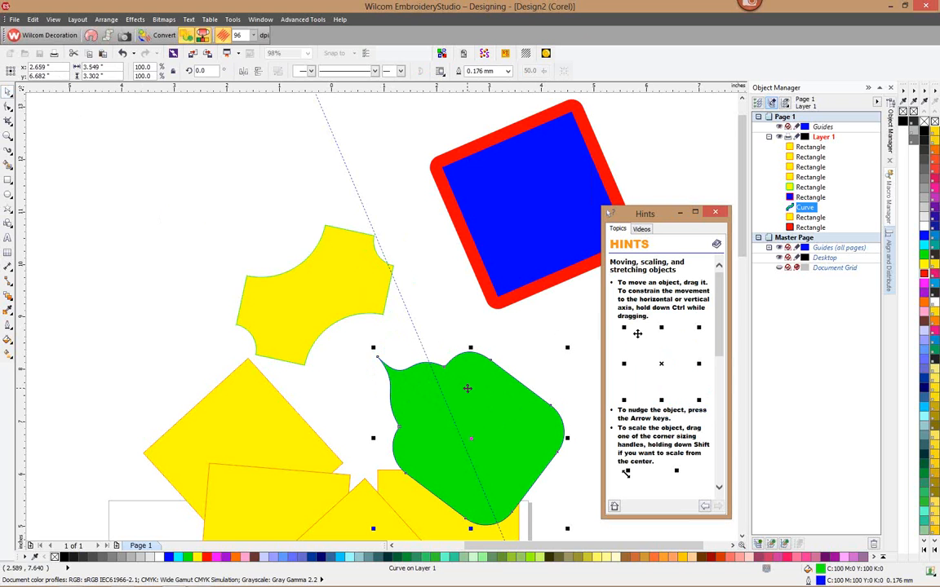
{"action": "scroll", "coordinate": [509, 386], "scroll_direction": "down", "scroll_amount": 3}
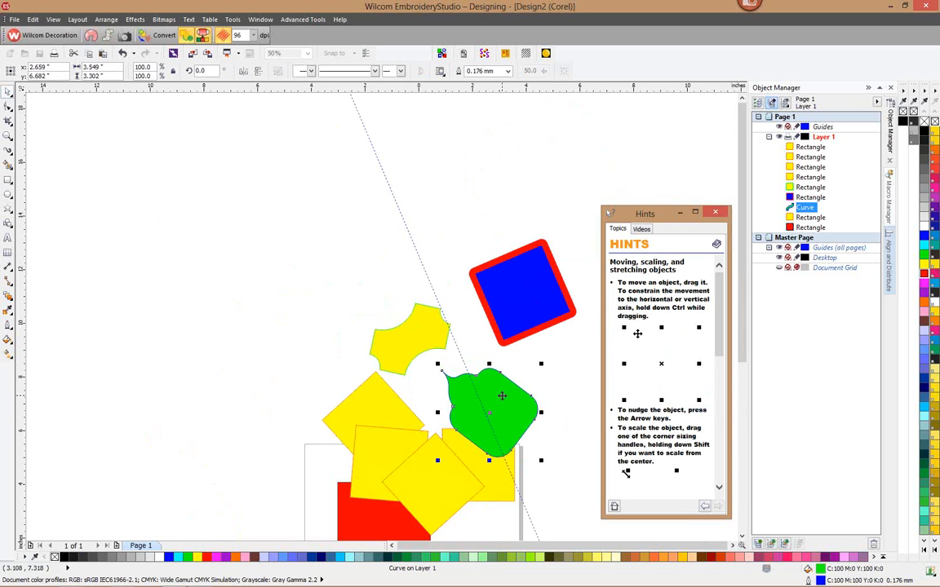
{"action": "left_click_drag", "start_coordinate": [501, 395], "coordinate": [320, 287]}
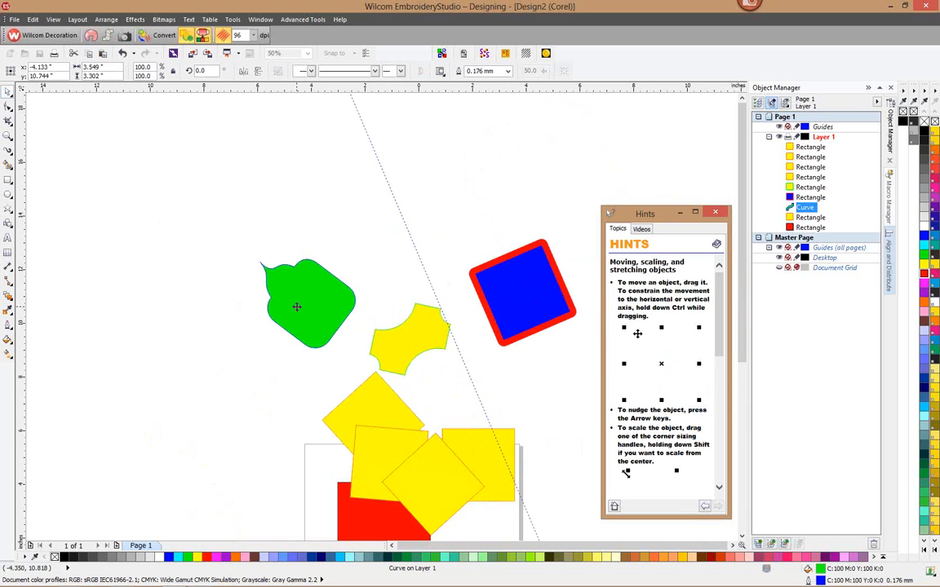
Draw an ellipse about 1.25 inches wide and 1.5 inches high in the empty area up and left of the green curve
{"action": "left_click", "coordinate": [10, 194]}
{"action": "left_click_drag", "start_coordinate": [112, 199], "coordinate": [155, 249]}
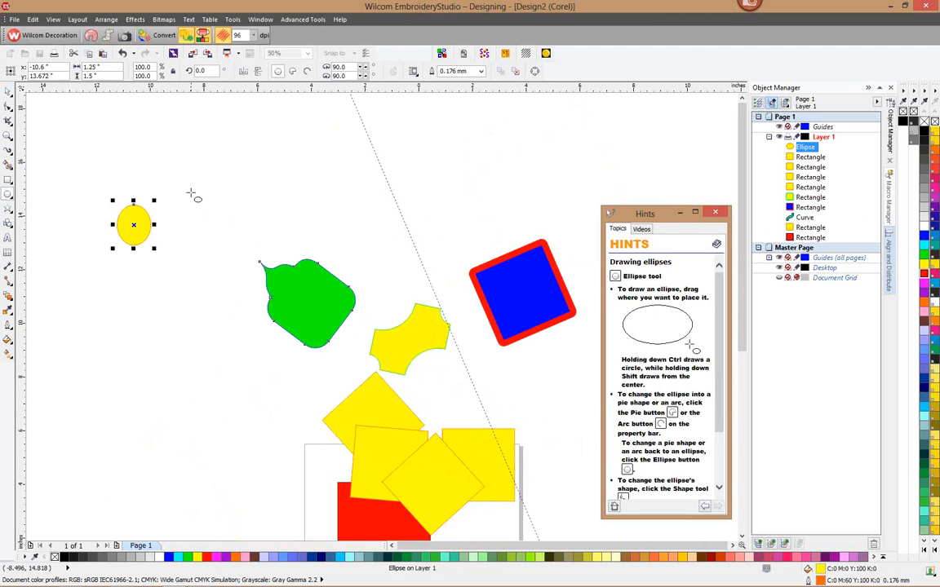
Draw a small circle and a circle about 2.625 inches across above the green curve, and move the larger one clear to the right
{"action": "mouse_move", "coordinate": [175, 168]}
{"action": "left_mouse_down"}
{"action": "mouse_move", "coordinate": [211, 202]}
{"action": "mouse_move", "coordinate": [252, 185]}
{"action": "mouse_move", "coordinate": [268, 193]}
{"action": "mouse_move", "coordinate": [270, 211]}
{"action": "left_mouse_up"}
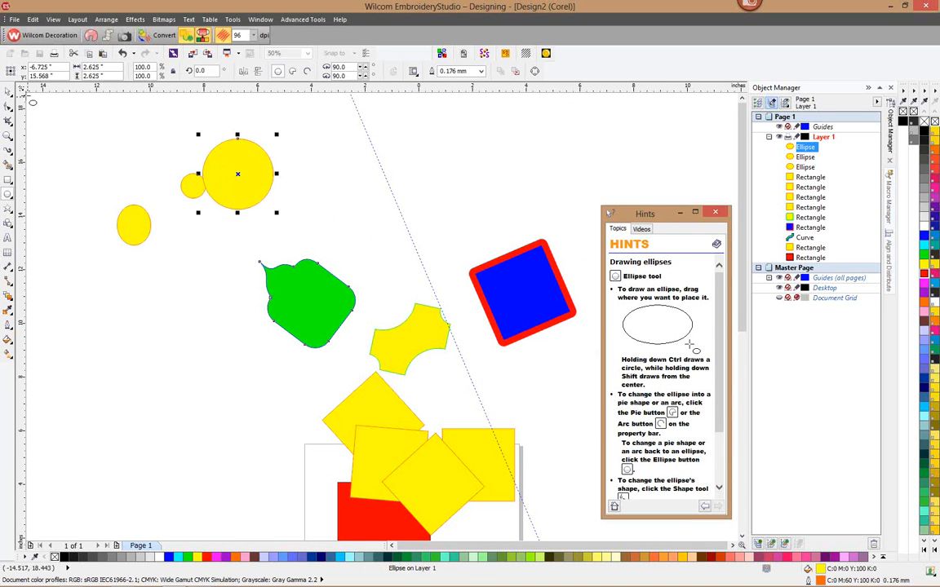
{"action": "left_click", "coordinate": [8, 91]}
{"action": "left_click_drag", "start_coordinate": [237, 178], "coordinate": [284, 194]}
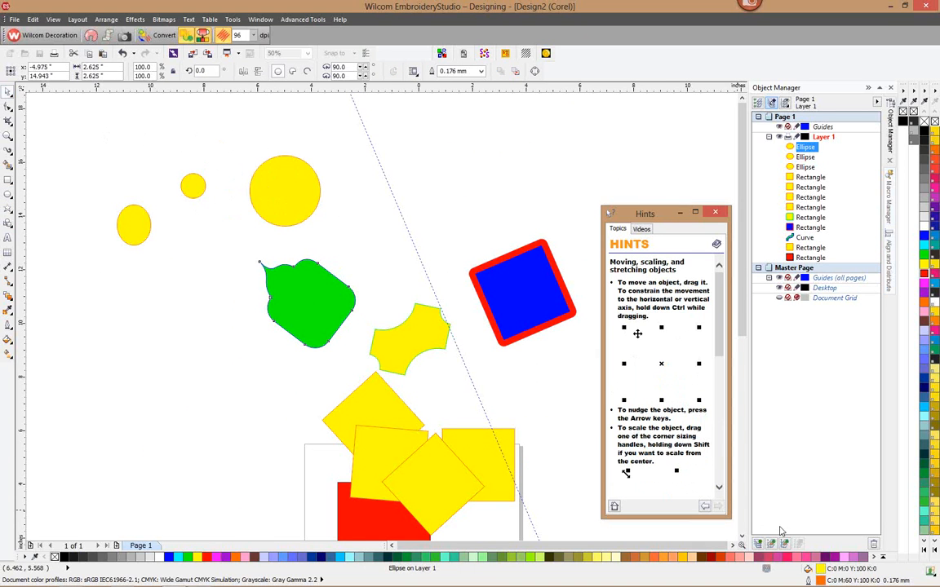
Draw a five-pointed star about 2.12 inches wide and 2.17 inches high above the yellow ellipse
{"action": "left_click", "coordinate": [9, 211]}
{"action": "left_click", "coordinate": [12, 216]}
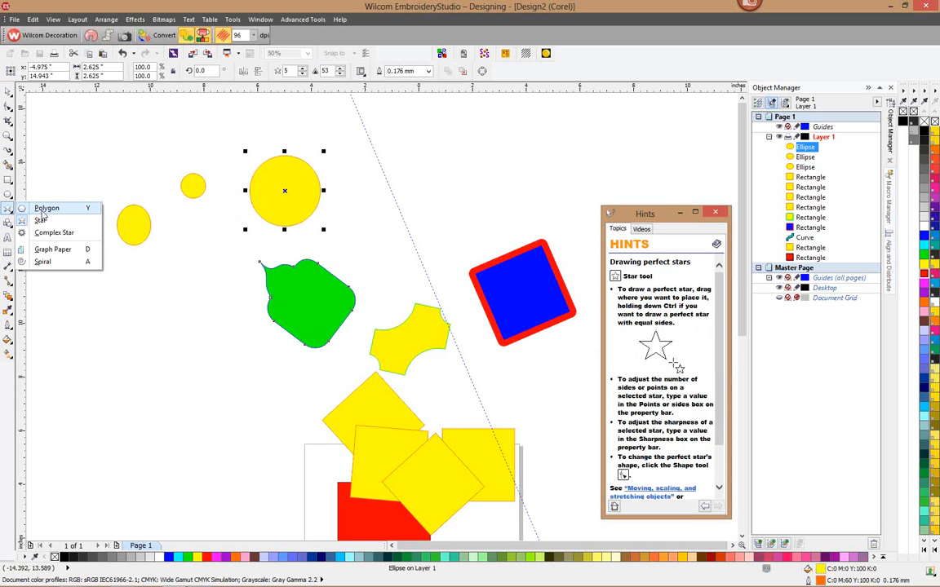
{"action": "left_click", "coordinate": [40, 223]}
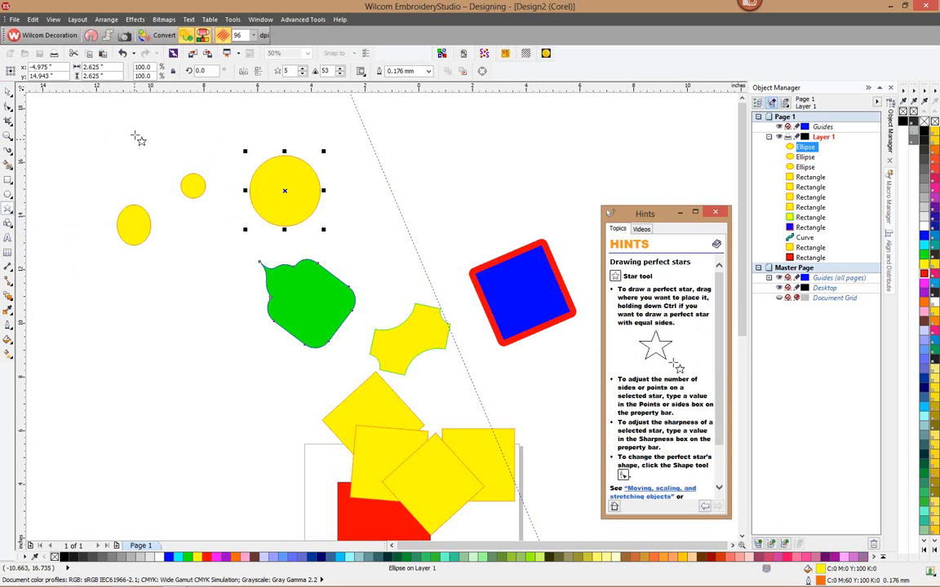
{"action": "left_click_drag", "start_coordinate": [134, 129], "coordinate": [76, 190]}
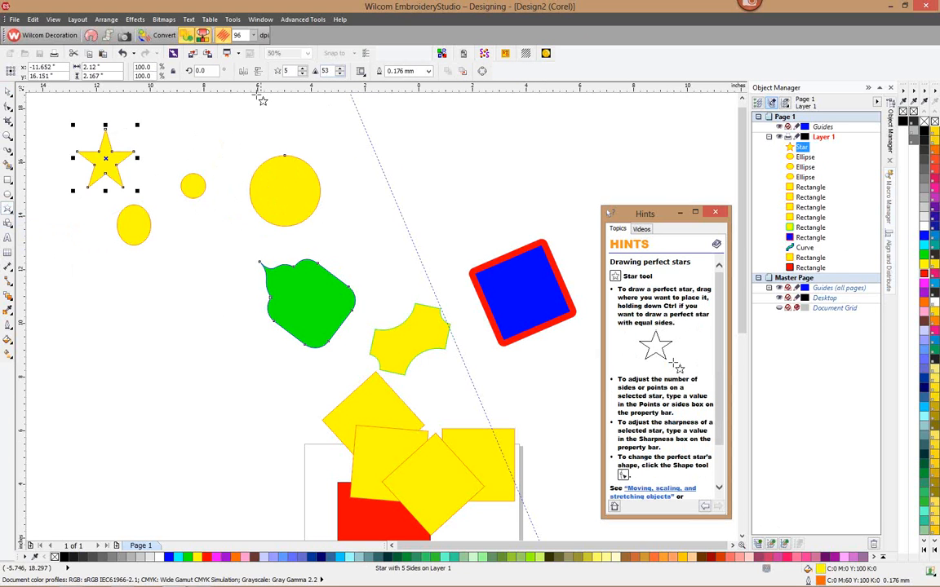
Set the star's number of points to 8
{"action": "left_click", "coordinate": [303, 68]}
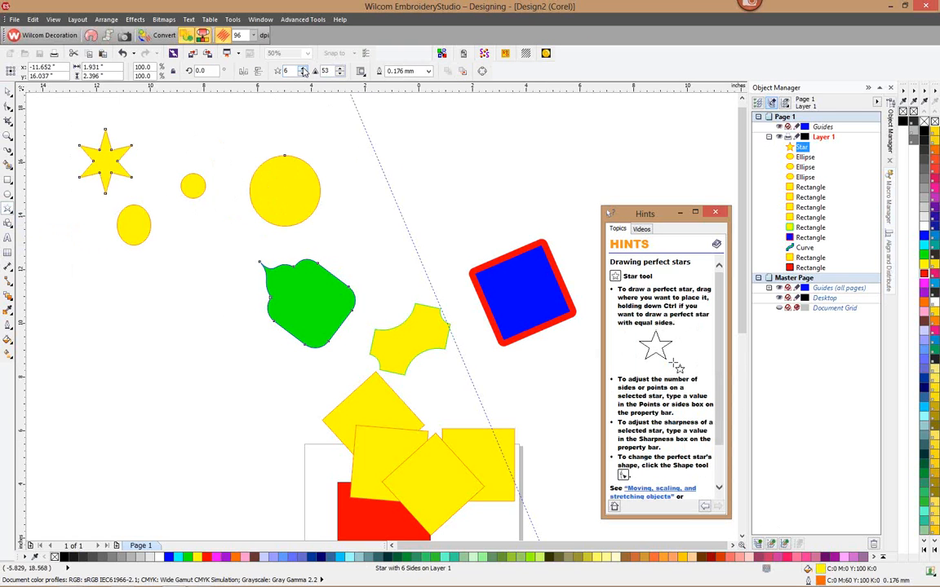
{"action": "left_click", "coordinate": [304, 68]}
{"action": "left_click", "coordinate": [304, 68]}
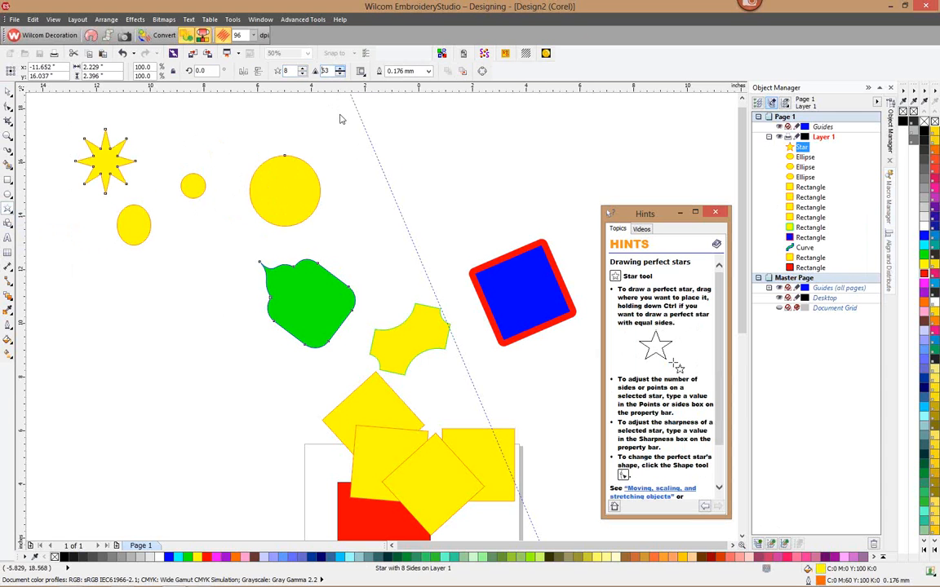
Set the star's sharpness to 76, and pull an inner node outward with the Shape tool to make the points shallower
{"action": "left_click", "coordinate": [339, 69]}
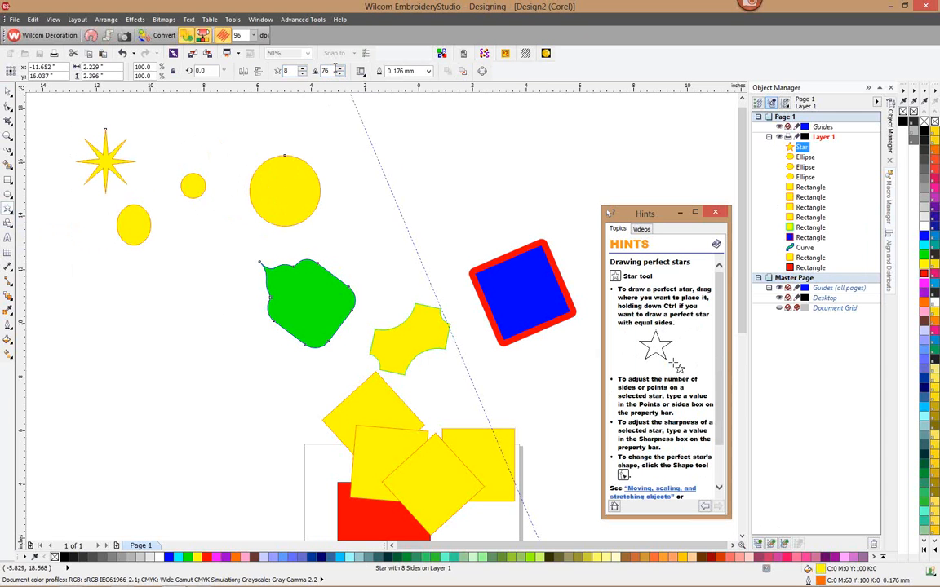
{"action": "left_click", "coordinate": [8, 105]}
{"action": "mouse_move", "coordinate": [103, 159]}
{"action": "left_mouse_down"}
{"action": "mouse_move", "coordinate": [86, 127]}
{"action": "mouse_move", "coordinate": [99, 144]}
{"action": "left_mouse_up"}
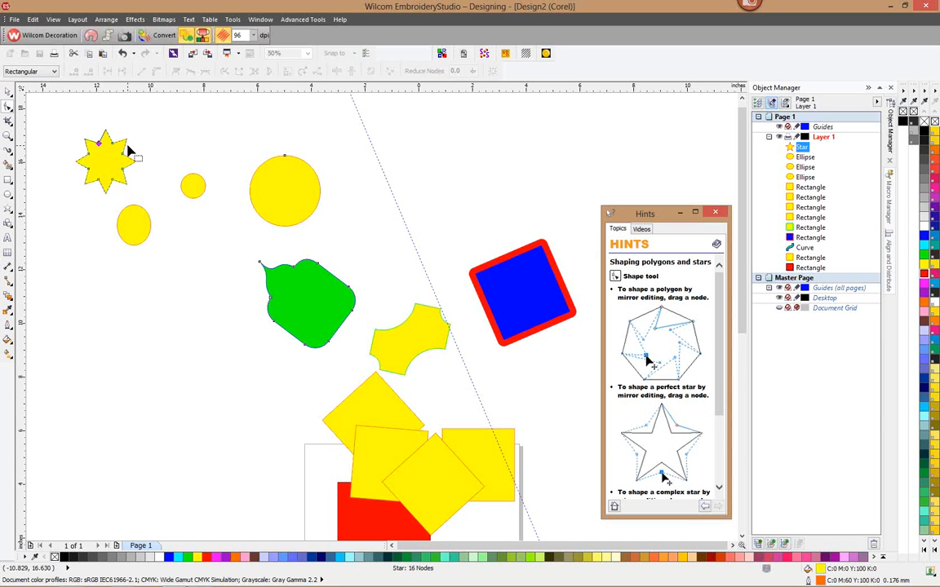
Draw a polygon about 1.97 inches wide above the small circle and set its number of sides to 6
{"action": "left_click", "coordinate": [9, 214]}
{"action": "left_click", "coordinate": [13, 218]}
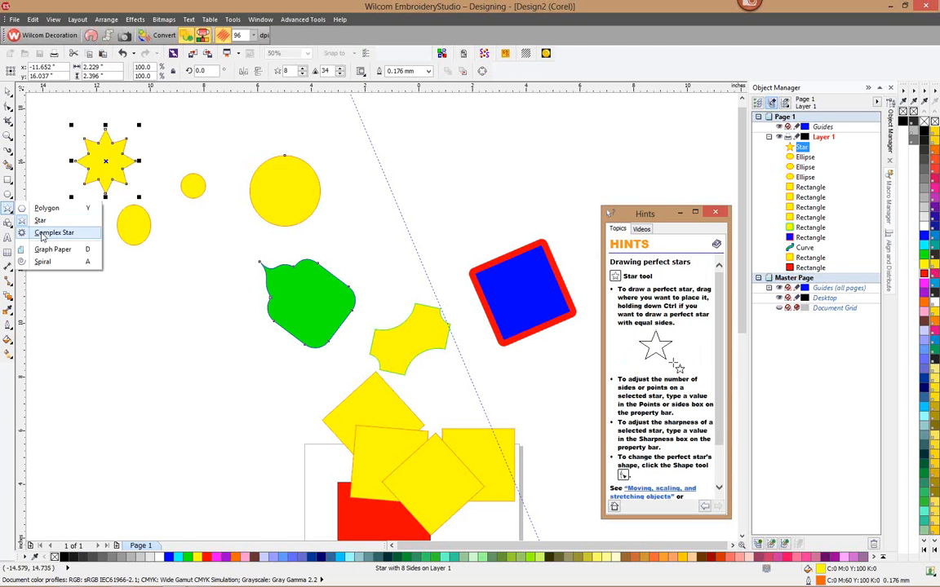
{"action": "left_click", "coordinate": [41, 204]}
{"action": "key", "text": "y"}
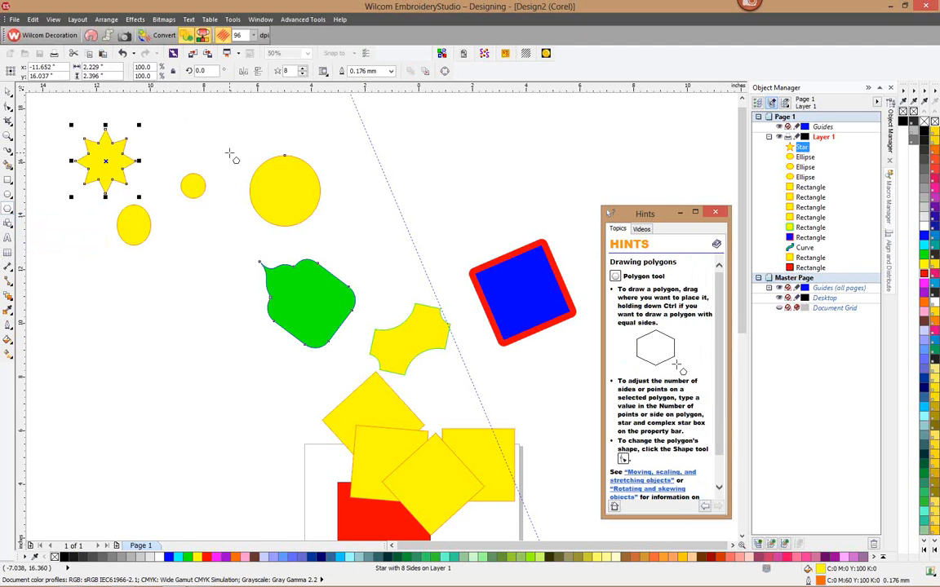
{"action": "left_click_drag", "start_coordinate": [170, 117], "coordinate": [232, 152]}
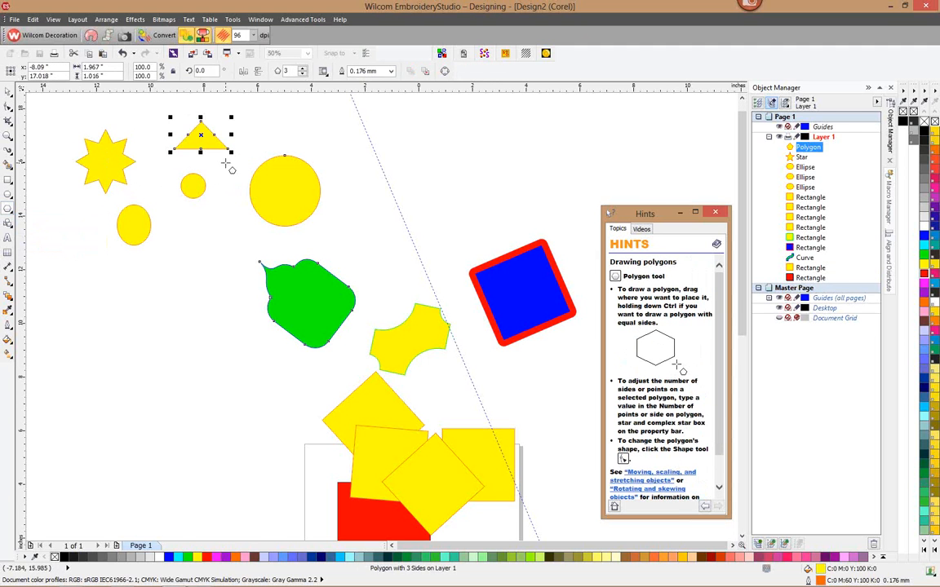
{"action": "left_click", "coordinate": [302, 69]}
{"action": "left_click", "coordinate": [303, 68]}
{"action": "left_click", "coordinate": [303, 68]}
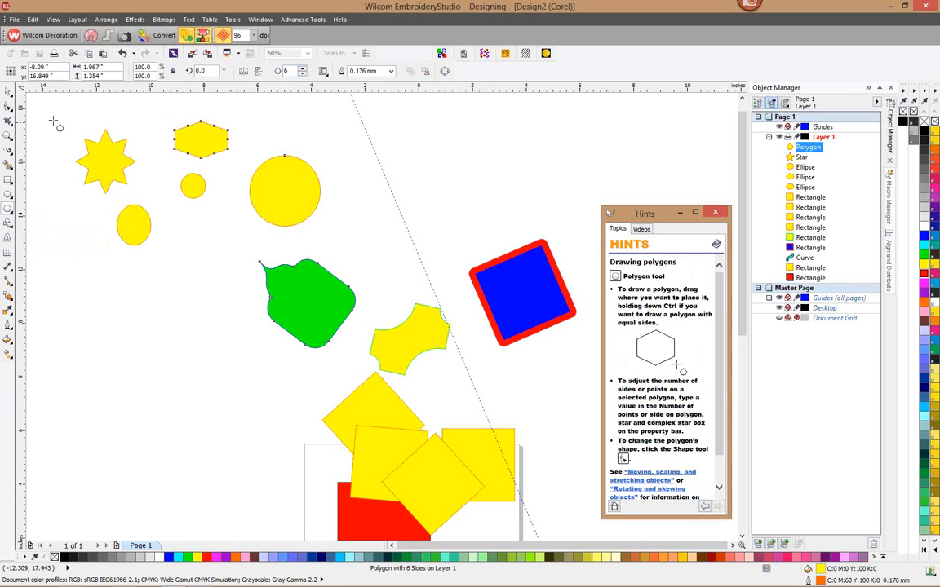
Reshape the hexagon into a six-pointed star about 3.42 by 2.35 inches by pulling a side node inward and a tip node outward
{"action": "left_click", "coordinate": [9, 107]}
{"action": "left_click_drag", "start_coordinate": [190, 132], "coordinate": [205, 140]}
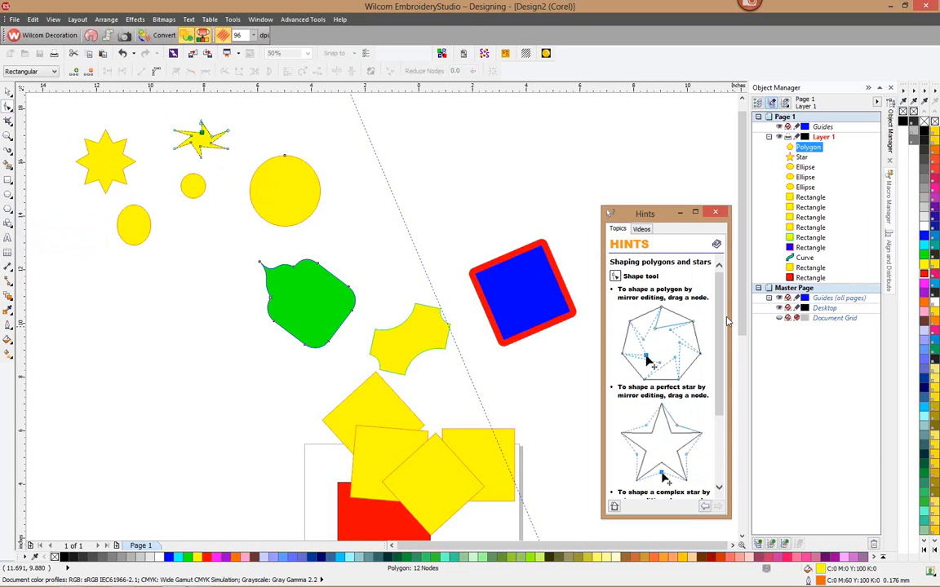
{"action": "scroll", "coordinate": [719, 308], "scroll_direction": "down", "scroll_amount": 3}
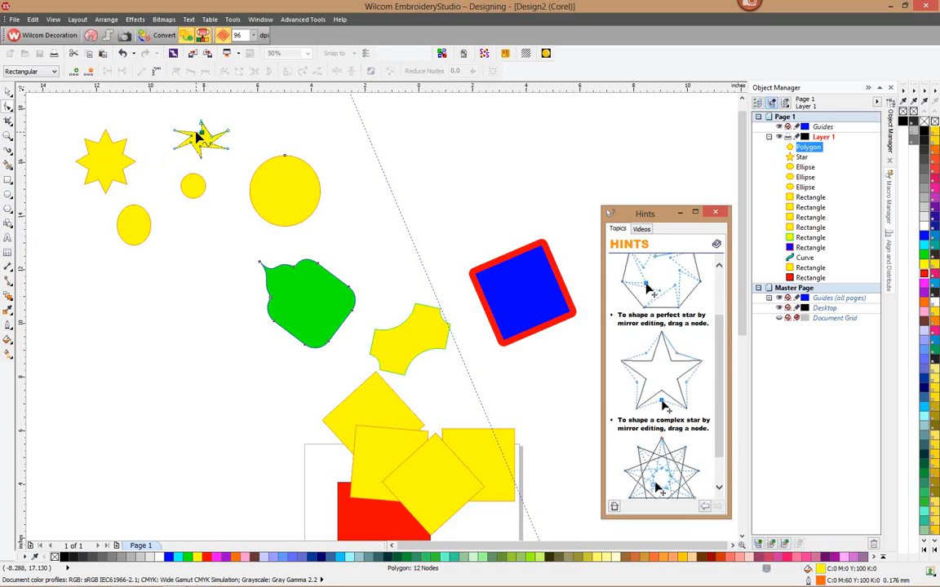
{"action": "left_click_drag", "start_coordinate": [203, 138], "coordinate": [208, 114]}
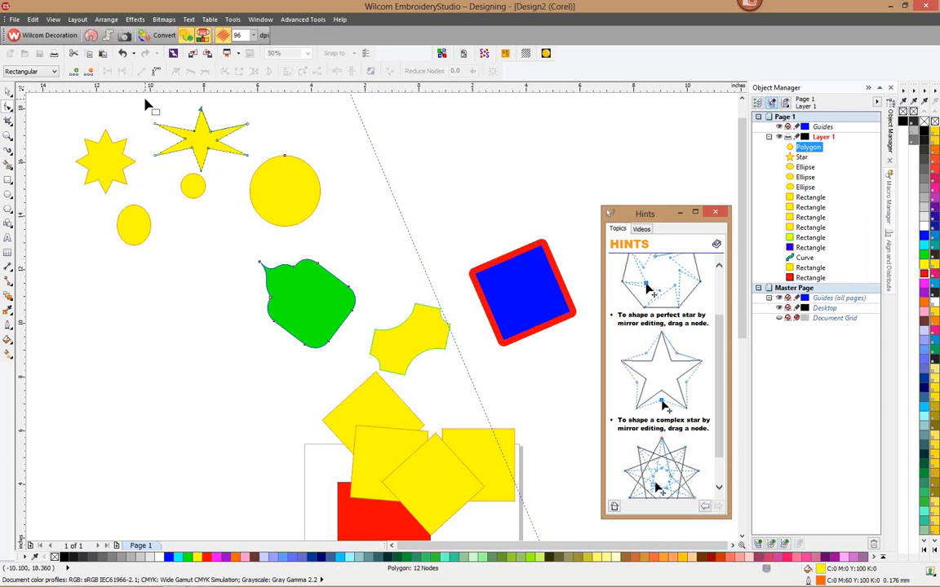
Convert the six-pointed polygon star to curves
{"action": "left_click", "coordinate": [8, 90]}
{"action": "left_click", "coordinate": [204, 137]}
{"action": "right_click", "coordinate": [206, 136]}
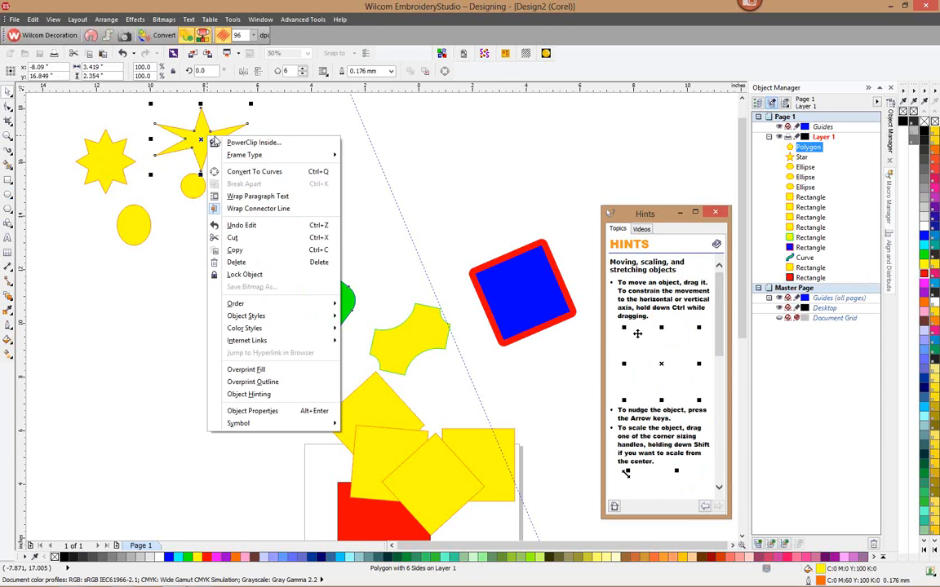
{"action": "left_click", "coordinate": [234, 170]}
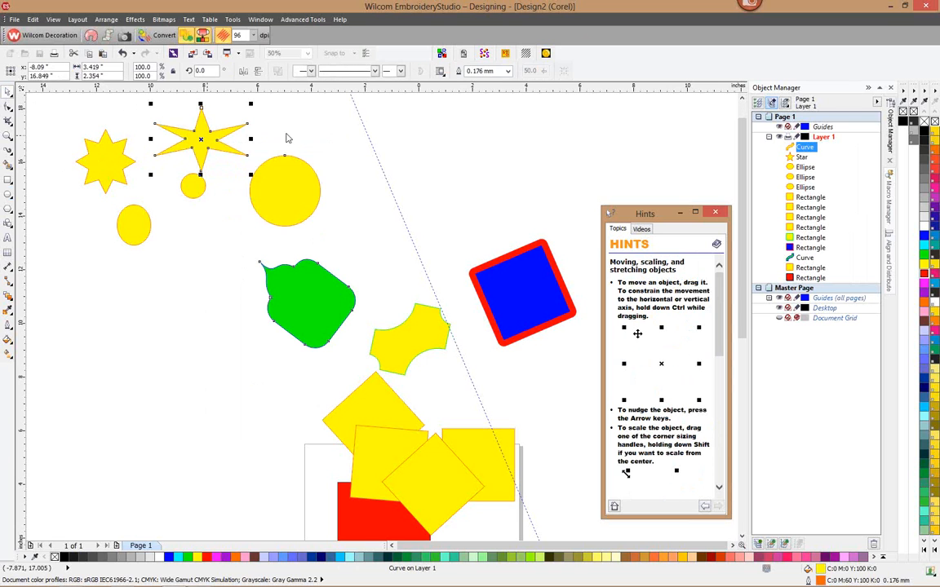
Delete the six-pointed star's two lower inner nodes and its bottom tip node to give it a flat, crown-like base
{"action": "left_click", "coordinate": [8, 105]}
{"action": "left_click", "coordinate": [221, 150]}
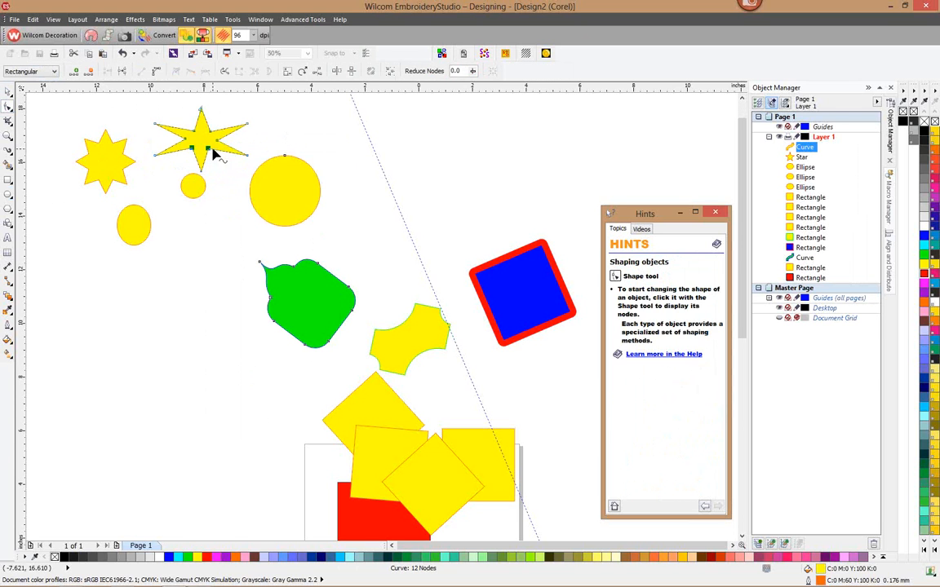
{"action": "left_click", "coordinate": [220, 159]}
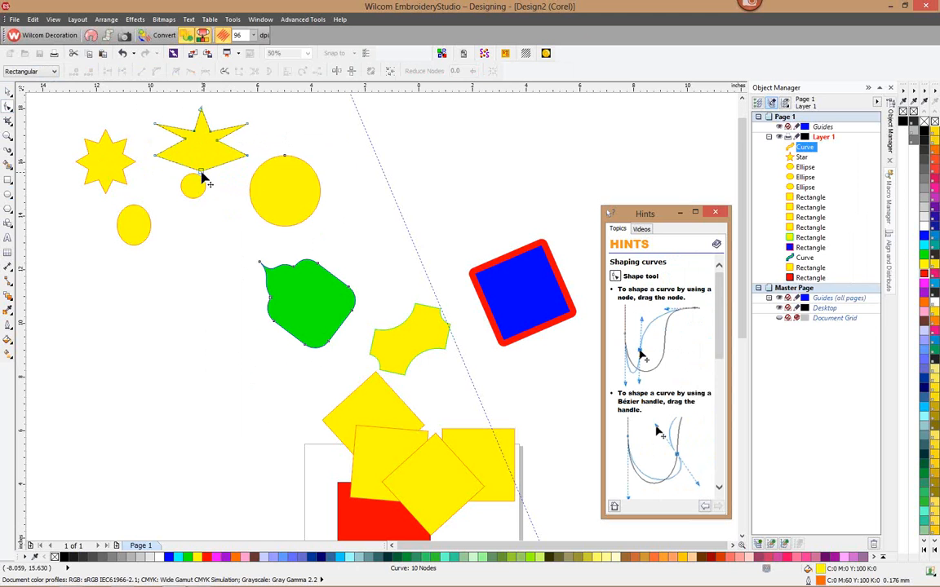
{"action": "double_click", "coordinate": [201, 172]}
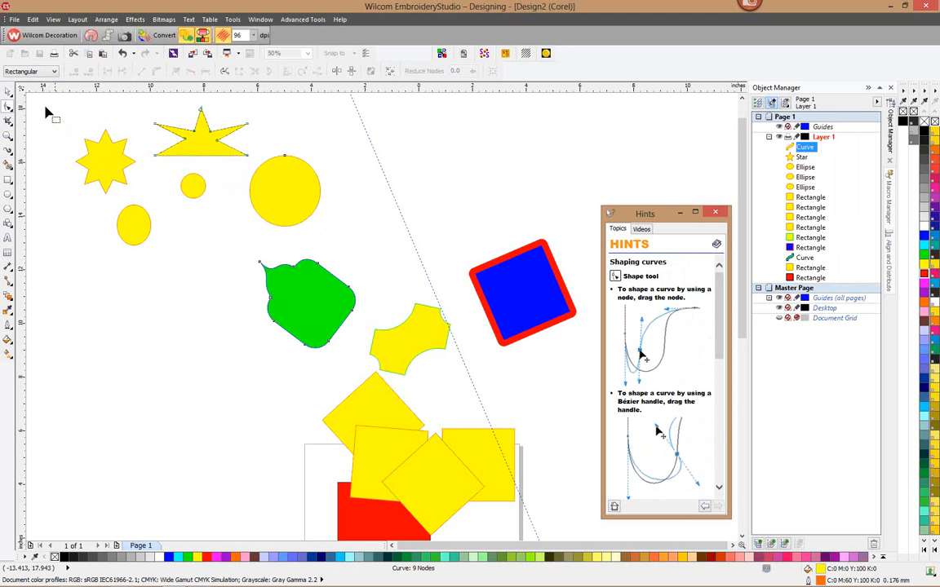
Move the crown shape onto the large circle, and stretch the circle to about 3.23 by 3.19 inches, positioned below the crown
{"action": "left_click", "coordinate": [8, 90]}
{"action": "left_click_drag", "start_coordinate": [180, 122], "coordinate": [286, 165]}
{"action": "left_click", "coordinate": [295, 217]}
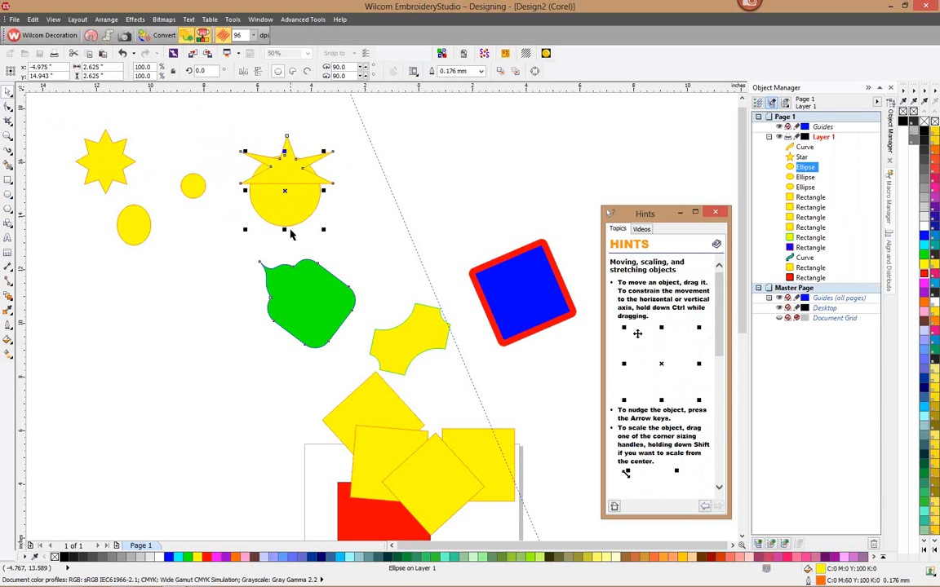
{"action": "left_click_drag", "start_coordinate": [284, 230], "coordinate": [281, 245]}
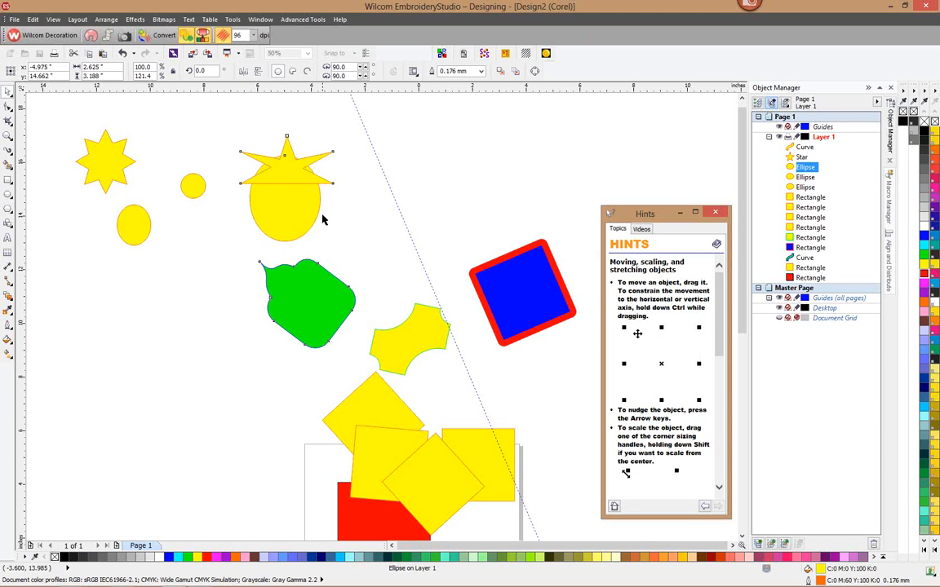
{"action": "left_click", "coordinate": [320, 214]}
{"action": "left_click", "coordinate": [313, 210]}
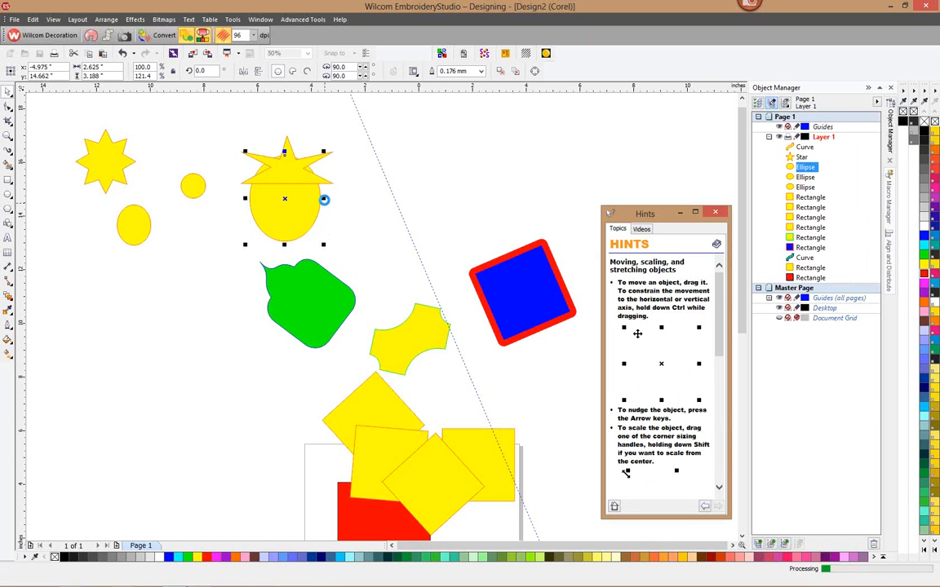
{"action": "left_click_drag", "start_coordinate": [325, 198], "coordinate": [303, 218]}
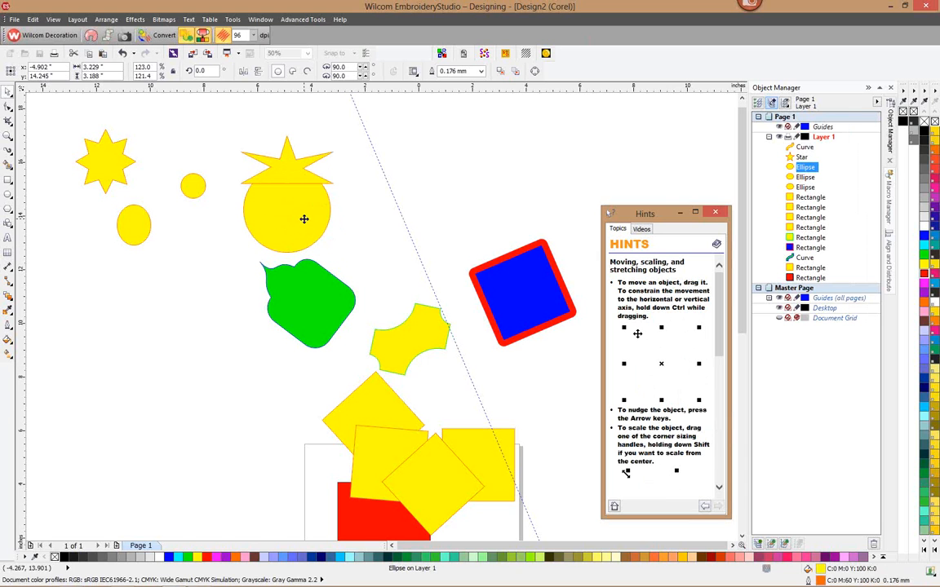
{"action": "key", "text": "Escape"}
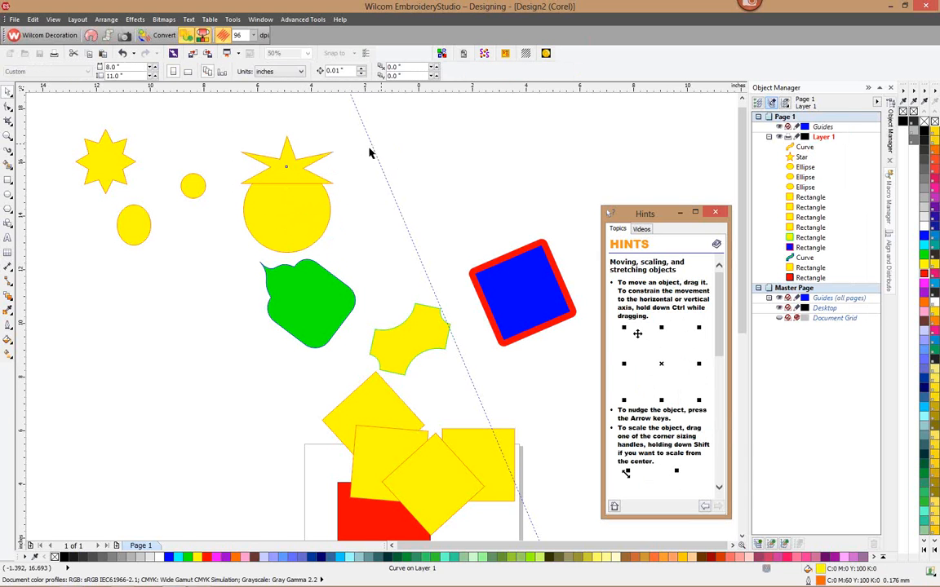
Select the crown and the circle beneath it and remove their outline and fill
{"action": "left_click_drag", "start_coordinate": [220, 120], "coordinate": [371, 273]}
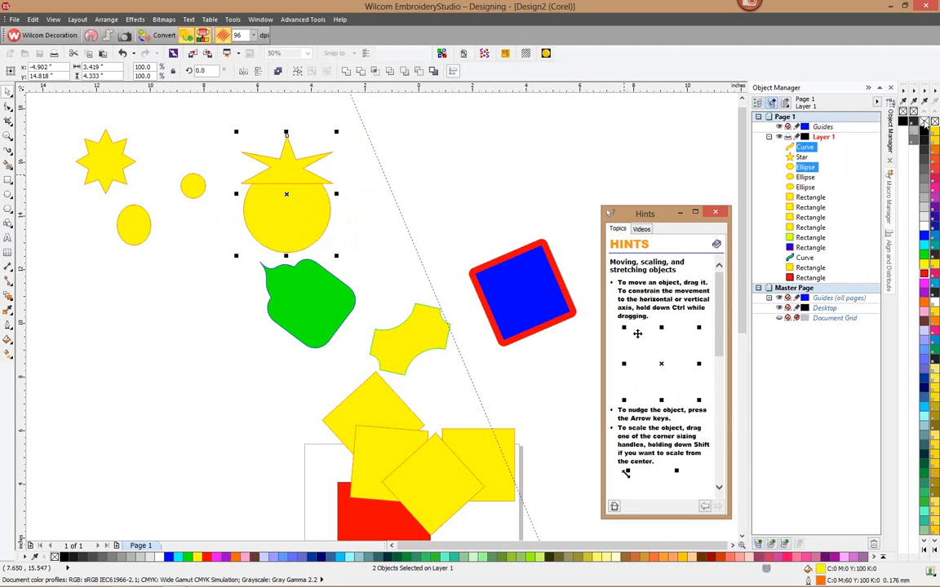
{"action": "right_click", "coordinate": [924, 123]}
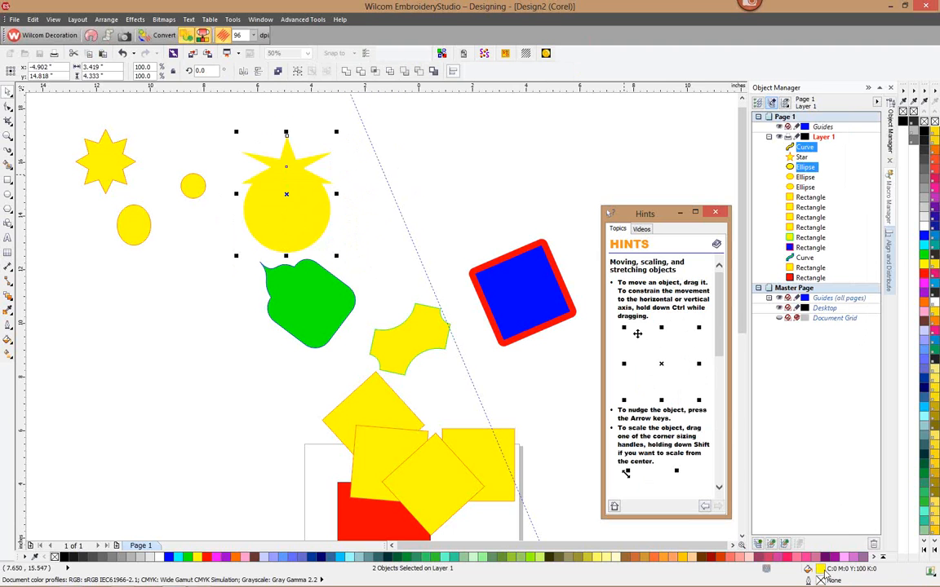
{"action": "left_click", "coordinate": [924, 122]}
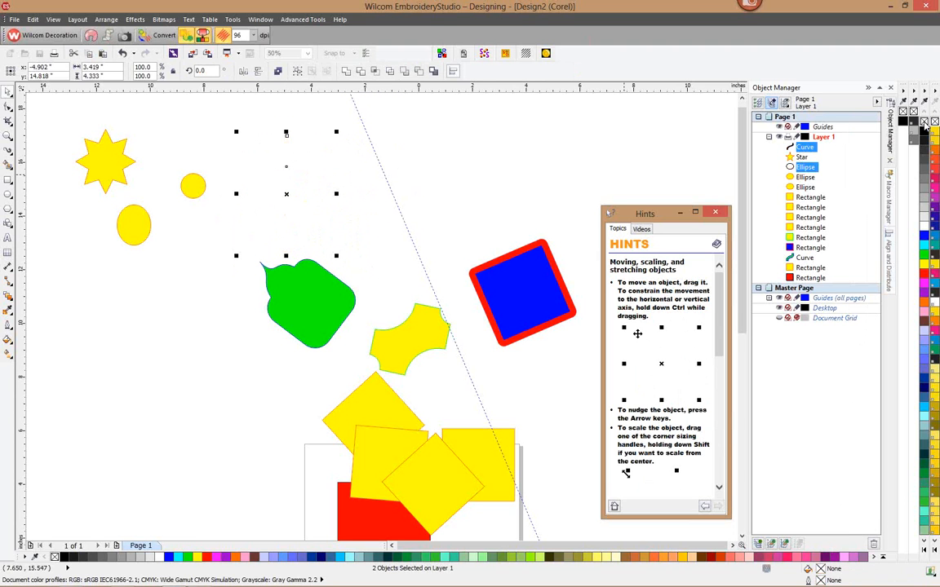
Try a black outline on the crown and circle, fill both with PANTONE Yellow 012 C, and remove the outline
{"action": "right_click", "coordinate": [925, 131]}
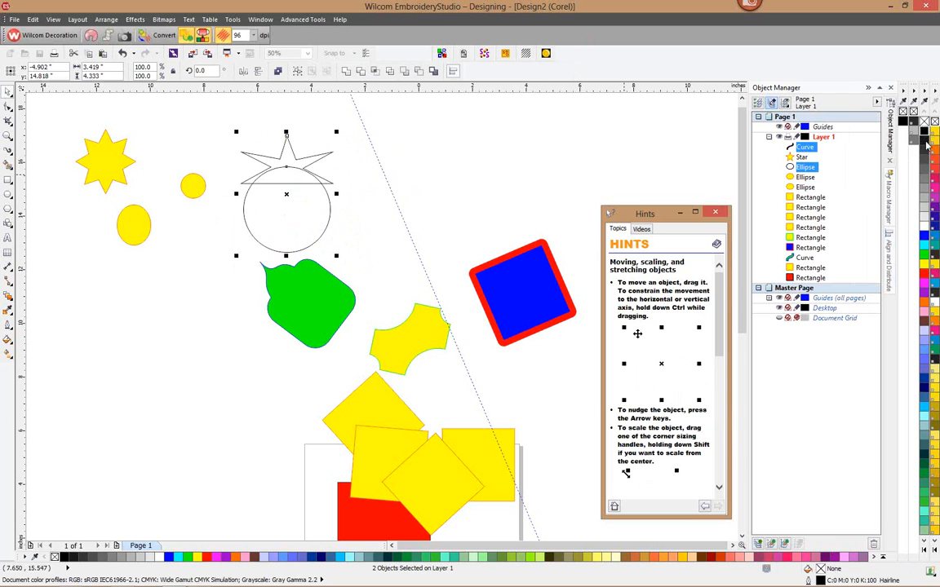
{"action": "left_click", "coordinate": [935, 140]}
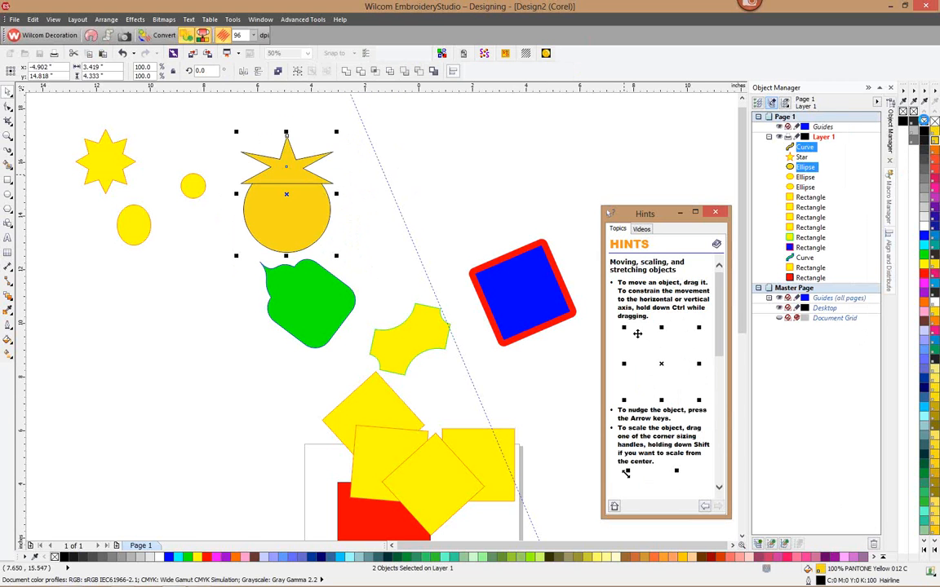
{"action": "right_click", "coordinate": [924, 123]}
{"action": "key", "text": "Escape"}
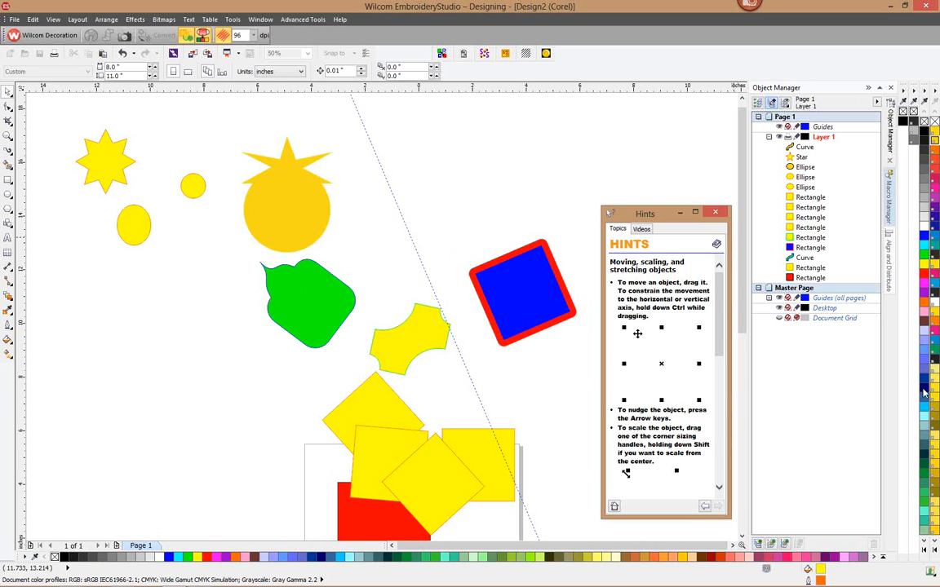
Expand the two vertical color palettes in full and browse the swatches of the second one
{"action": "left_click", "coordinate": [925, 552]}
{"action": "left_click", "coordinate": [925, 551]}
{"action": "left_click", "coordinate": [926, 552]}
{"action": "left_click", "coordinate": [926, 552]}
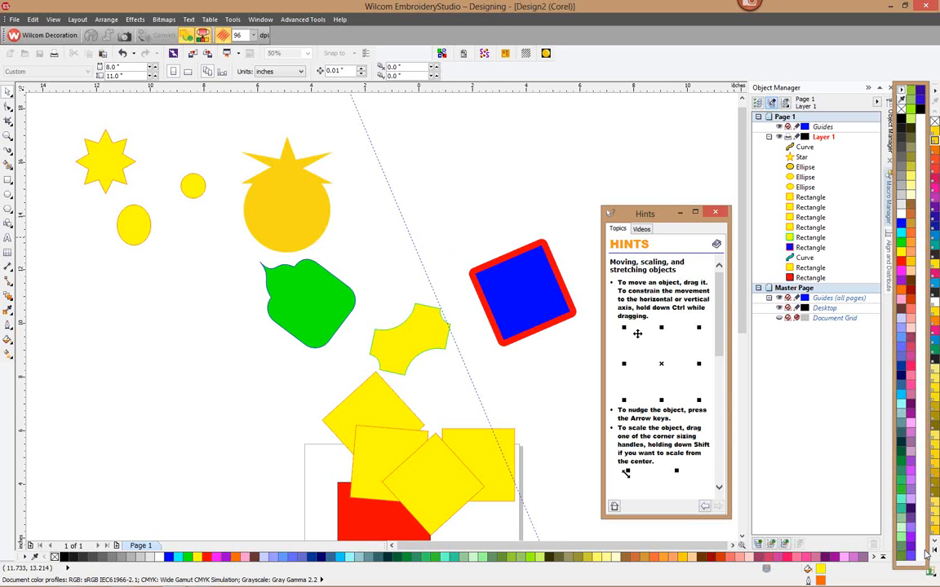
{"action": "left_click", "coordinate": [934, 556]}
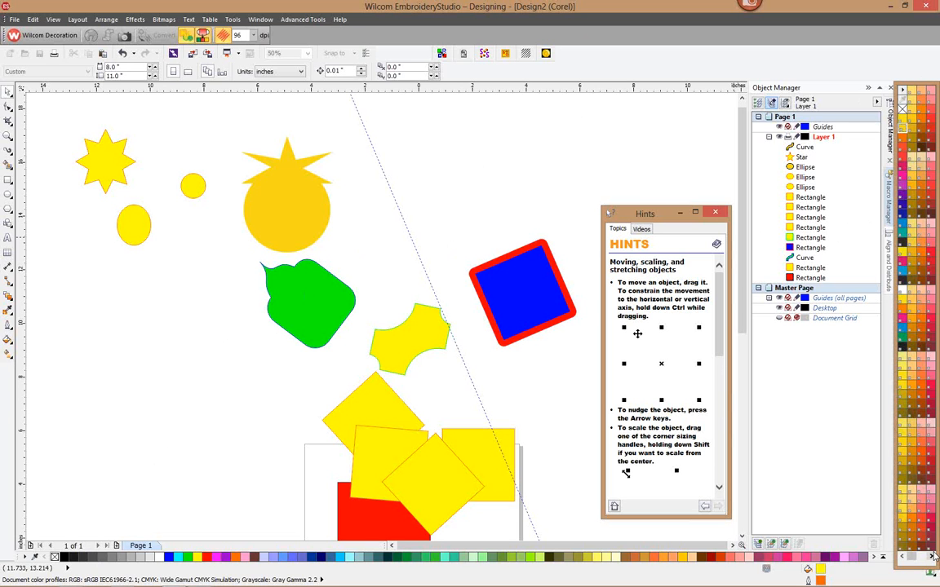
{"action": "scroll", "coordinate": [916, 561], "scroll_direction": "down", "scroll_amount": 4}
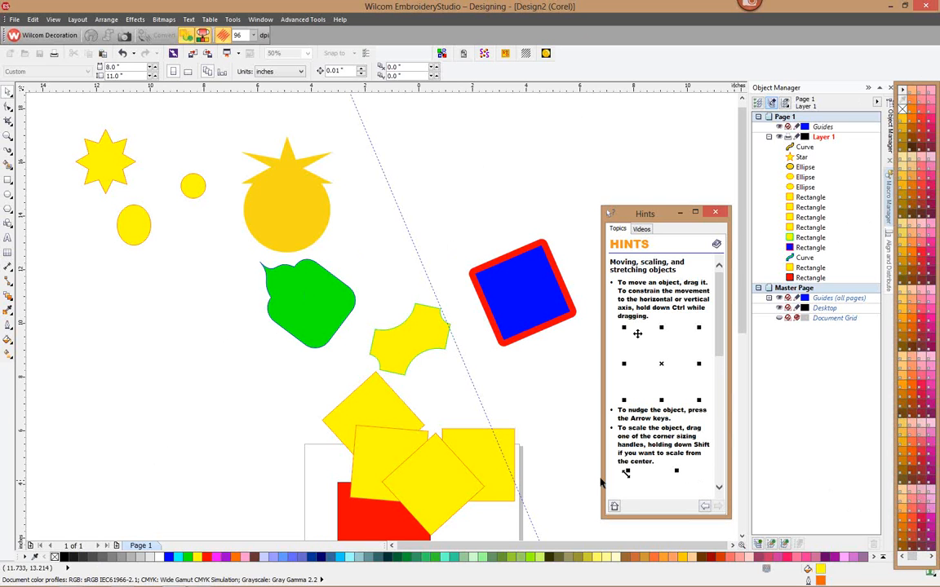
Preview the artwork in Wireframe view and switch the display to Normal view
{"action": "left_click", "coordinate": [565, 452]}
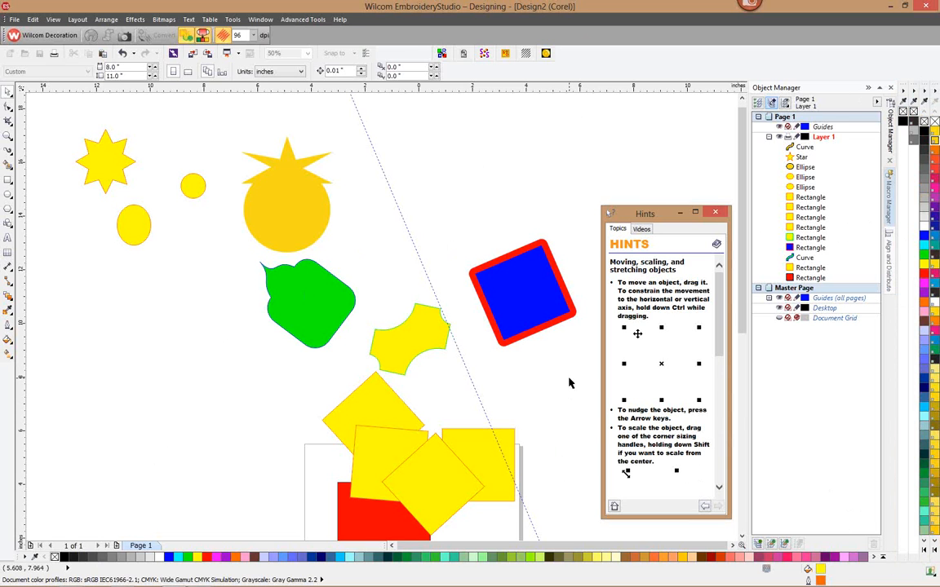
{"action": "left_click", "coordinate": [298, 173]}
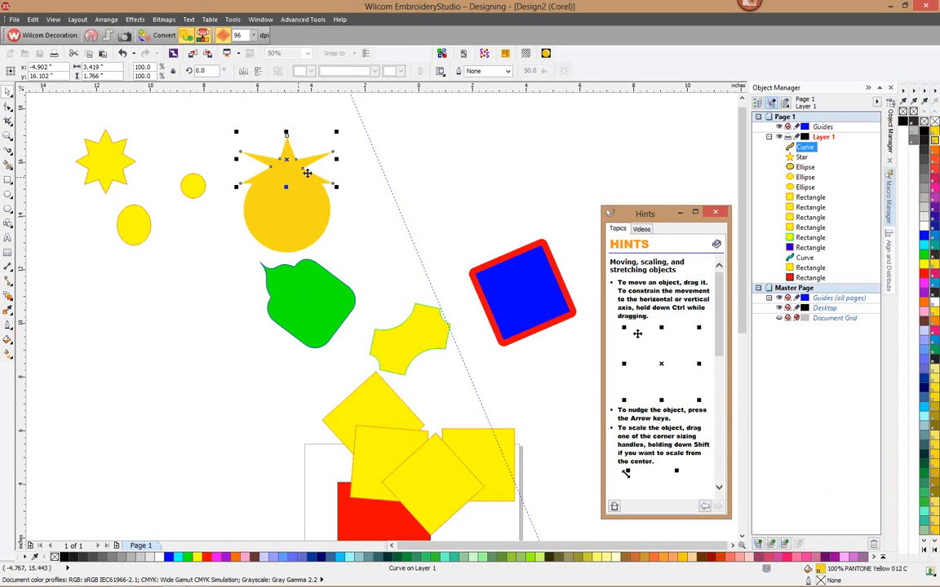
{"action": "left_click", "coordinate": [53, 19]}
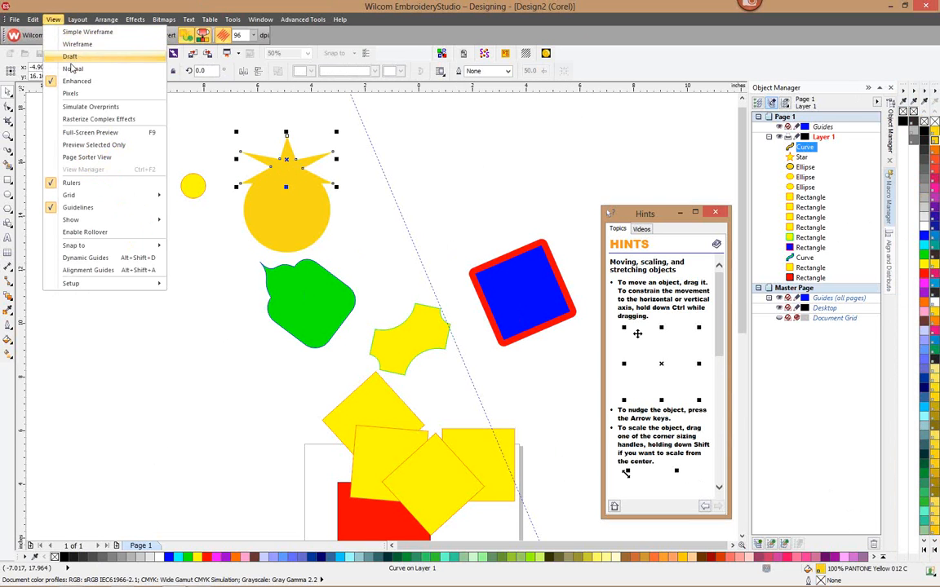
{"action": "left_click", "coordinate": [74, 44]}
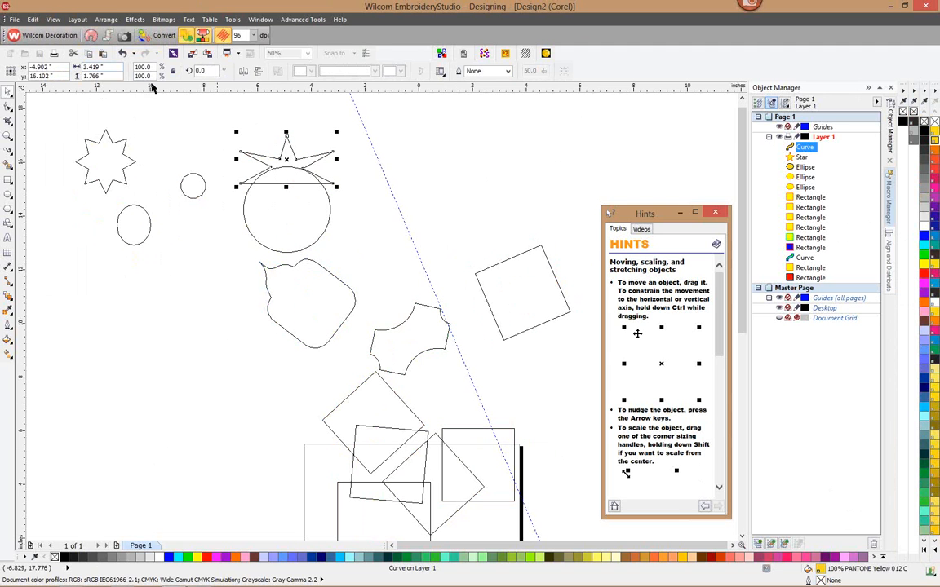
{"action": "left_click", "coordinate": [53, 19]}
{"action": "left_click", "coordinate": [71, 70]}
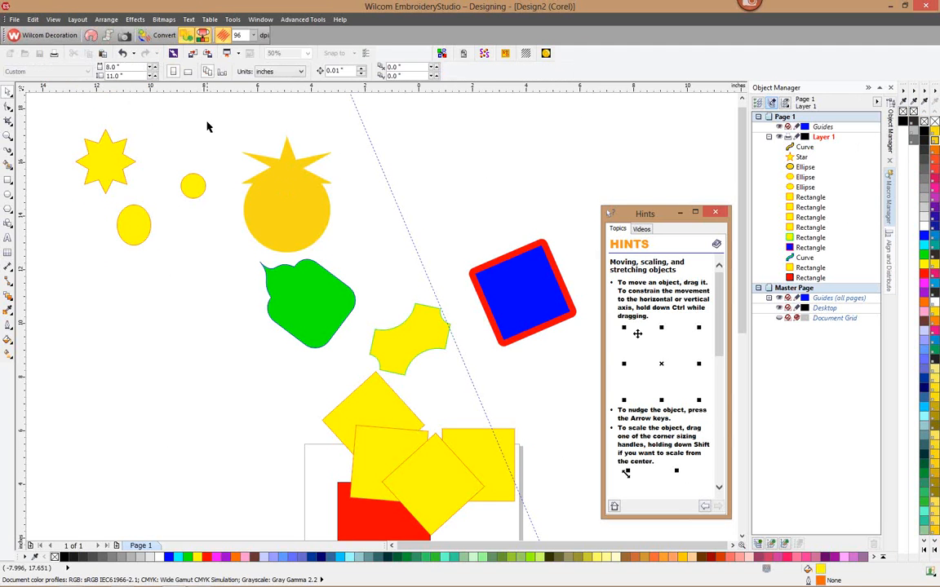
Select the crown and the circle beneath it together, and move both slightly up and to the right
{"action": "left_click_drag", "start_coordinate": [199, 115], "coordinate": [384, 268]}
{"action": "mouse_move", "coordinate": [301, 213]}
{"action": "left_mouse_down"}
{"action": "mouse_move", "coordinate": [359, 200]}
{"action": "mouse_move", "coordinate": [314, 198]}
{"action": "left_mouse_up"}
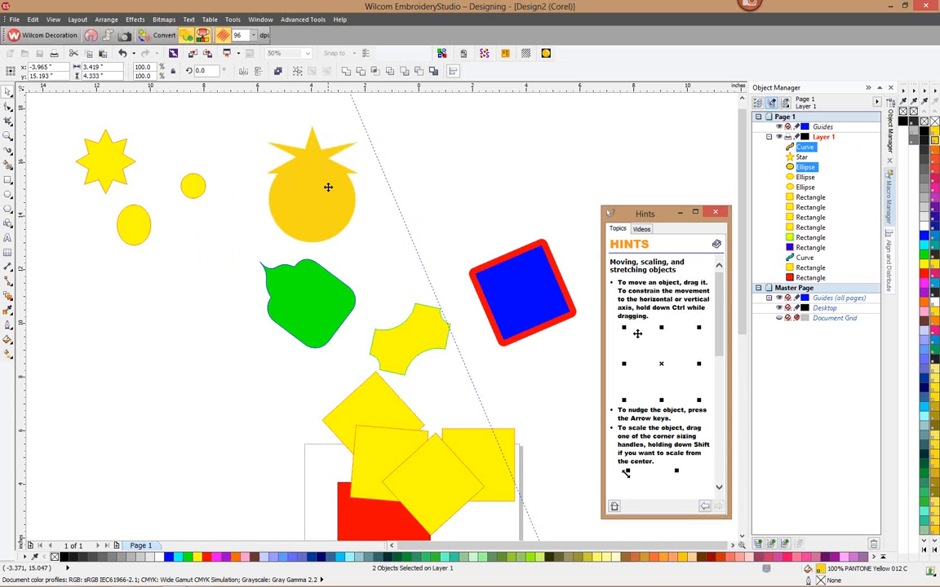
{"action": "left_click", "coordinate": [380, 172]}
Delete the star, the two small ellipses, the notched yellow rectangle and the green curved shape
{"action": "key", "text": "Delete"}
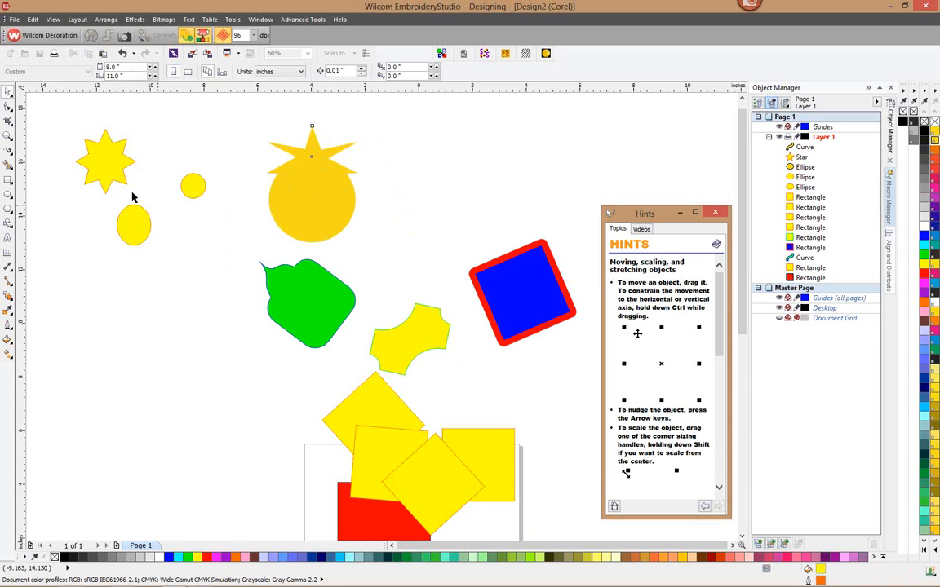
{"action": "left_click_drag", "start_coordinate": [57, 127], "coordinate": [488, 412]}
{"action": "key", "text": "Delete"}
{"action": "key", "text": "Delete"}
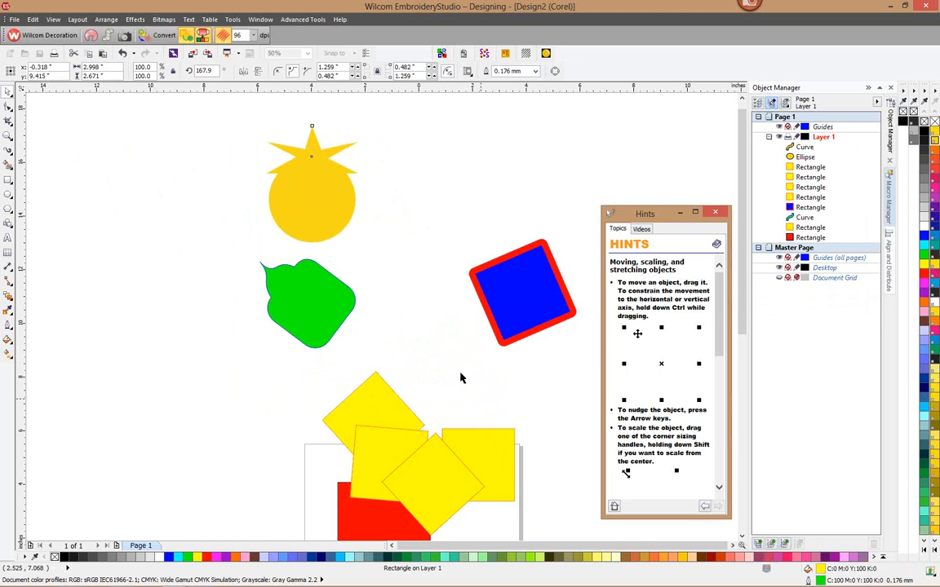
{"action": "left_click", "coordinate": [334, 312]}
{"action": "key", "text": "Delete"}
Convert the crown and circle to embroidery, and move the stitched object left and down, off the original artwork
{"action": "left_click_drag", "start_coordinate": [222, 292], "coordinate": [388, 121]}
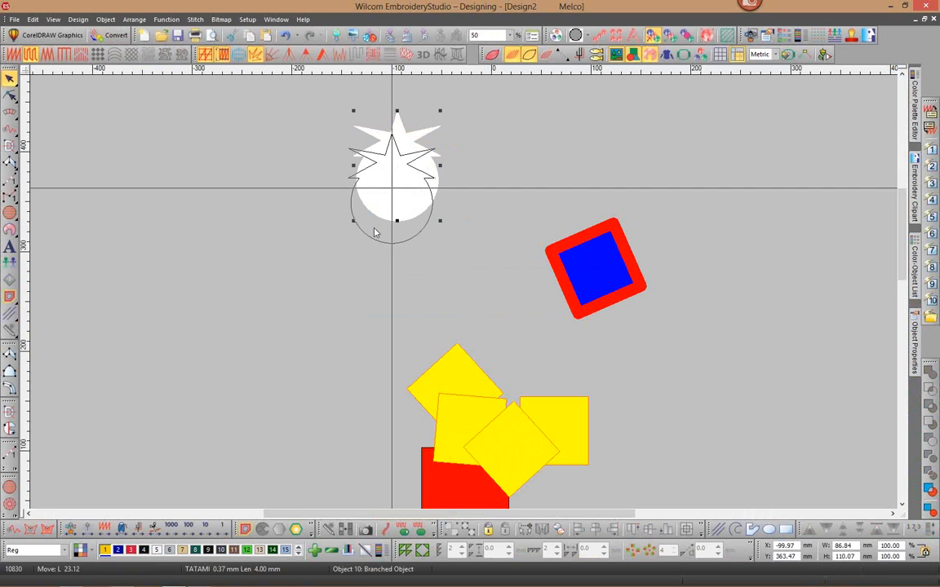
{"action": "scroll", "coordinate": [417, 262], "scroll_direction": "up", "scroll_amount": 2}
{"action": "left_click_drag", "start_coordinate": [441, 265], "coordinate": [346, 292]}
{"action": "scroll", "coordinate": [328, 212], "scroll_direction": "up", "scroll_amount": 6}
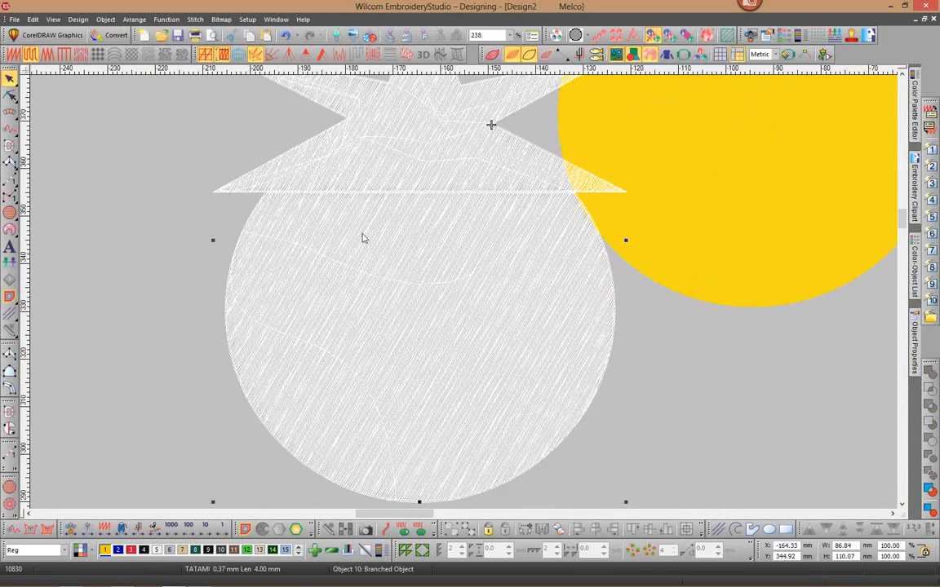
Reshape the stitched object by nudging the circle's corner node slightly down where it meets the left end of the crown's base
{"action": "scroll", "coordinate": [396, 299], "scroll_direction": "up", "scroll_amount": 2}
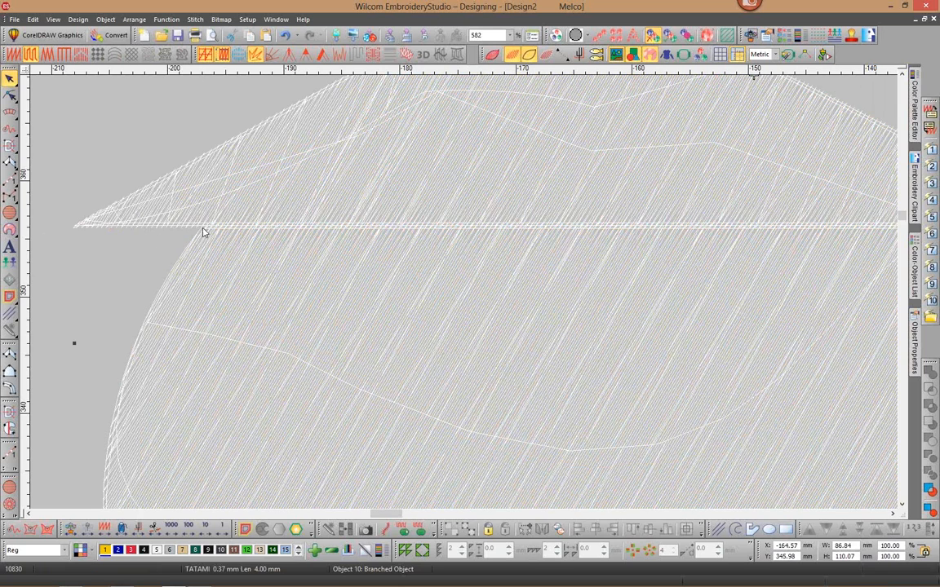
{"action": "left_click", "coordinate": [10, 94]}
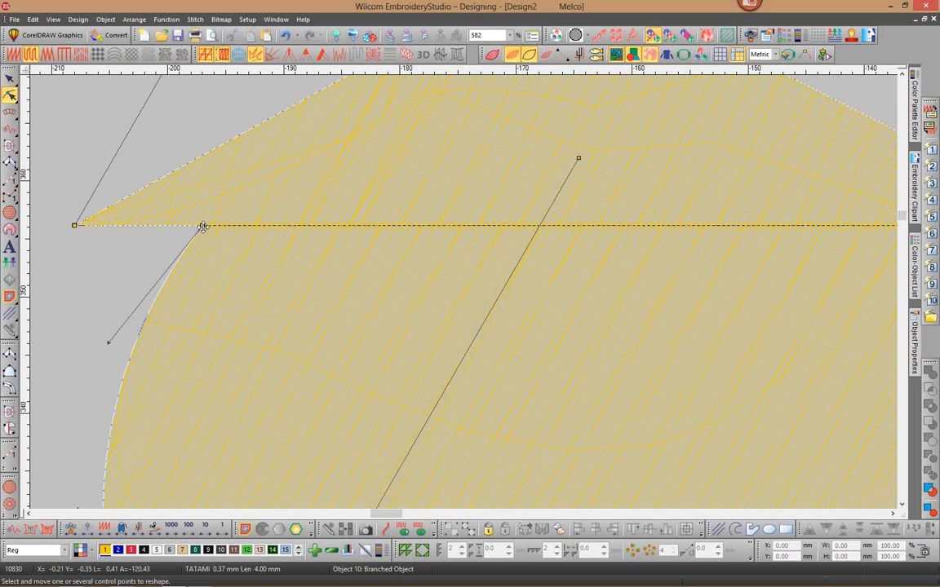
{"action": "mouse_move", "coordinate": [203, 227]}
{"action": "left_mouse_down"}
{"action": "mouse_move", "coordinate": [206, 273]}
{"action": "mouse_move", "coordinate": [204, 228]}
{"action": "left_mouse_up"}
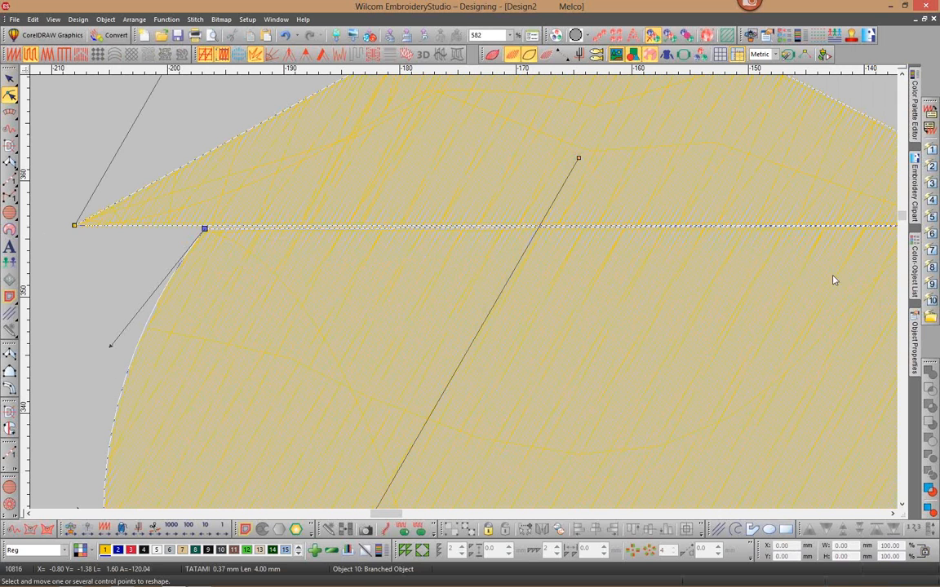
Open the Color-Object List and leave reshaping with the whole stitched object selected
{"action": "left_click", "coordinate": [914, 273]}
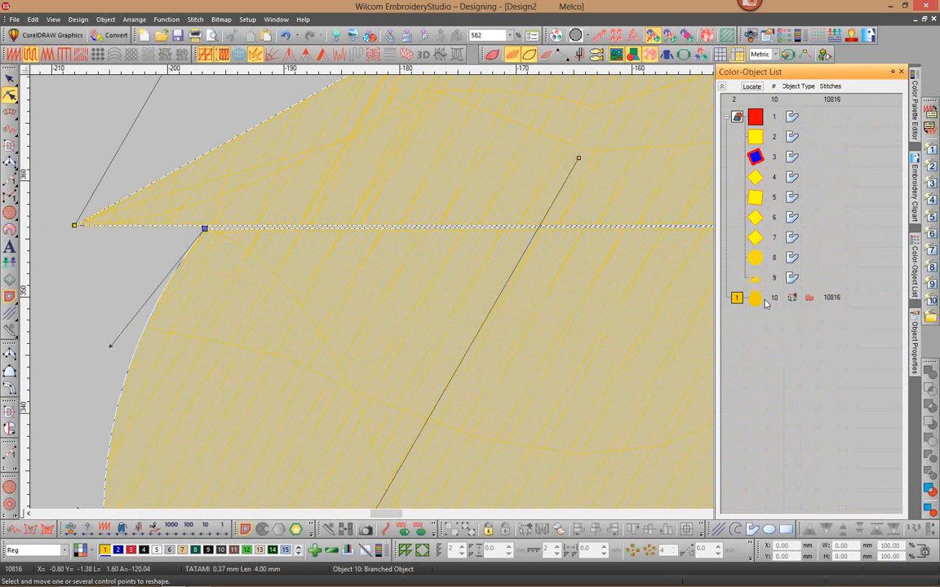
{"action": "left_click", "coordinate": [10, 78]}
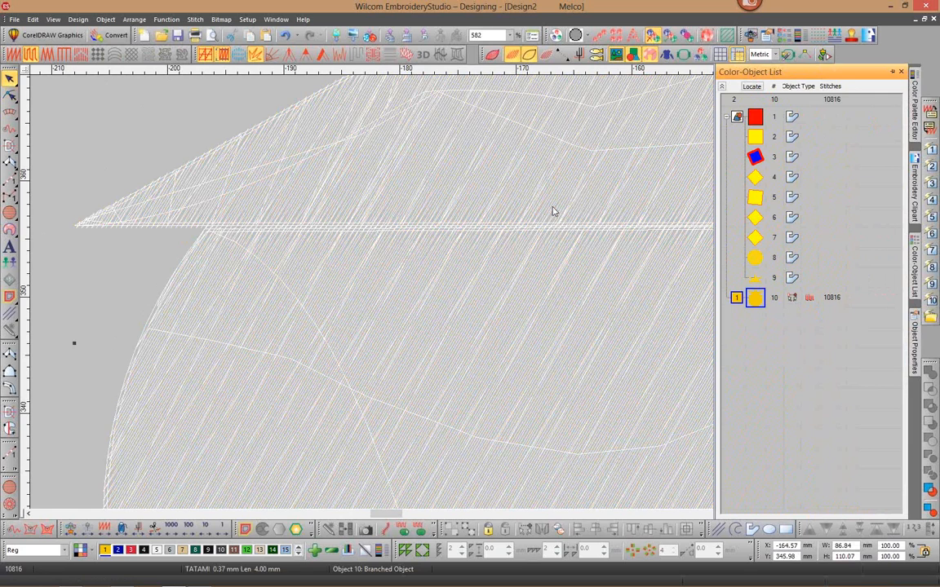
Move the stitched pineapple object away from the solid yellow artwork and break it apart
{"action": "scroll", "coordinate": [463, 296], "scroll_direction": "down", "scroll_amount": 2}
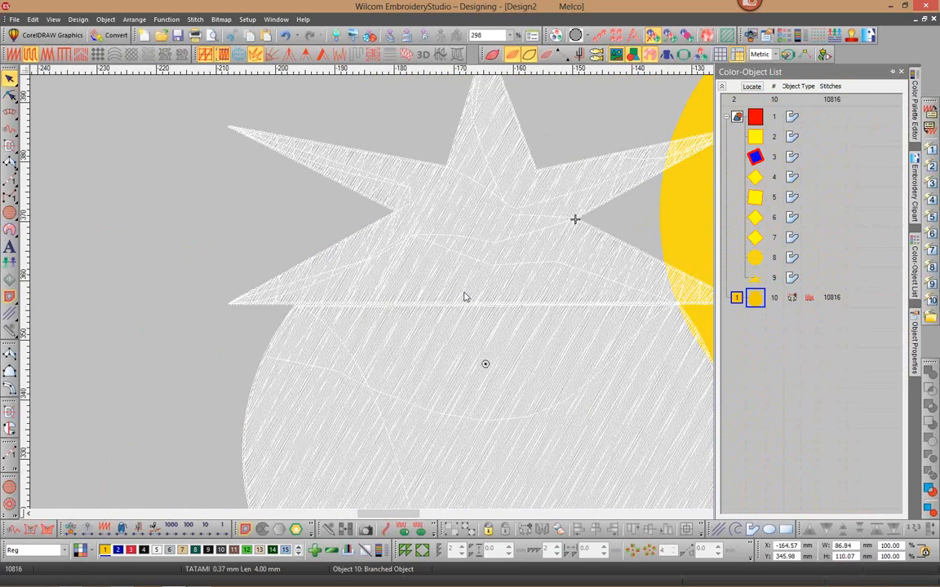
{"action": "scroll", "coordinate": [463, 296], "scroll_direction": "down", "scroll_amount": 2}
{"action": "left_click_drag", "start_coordinate": [465, 295], "coordinate": [444, 231]}
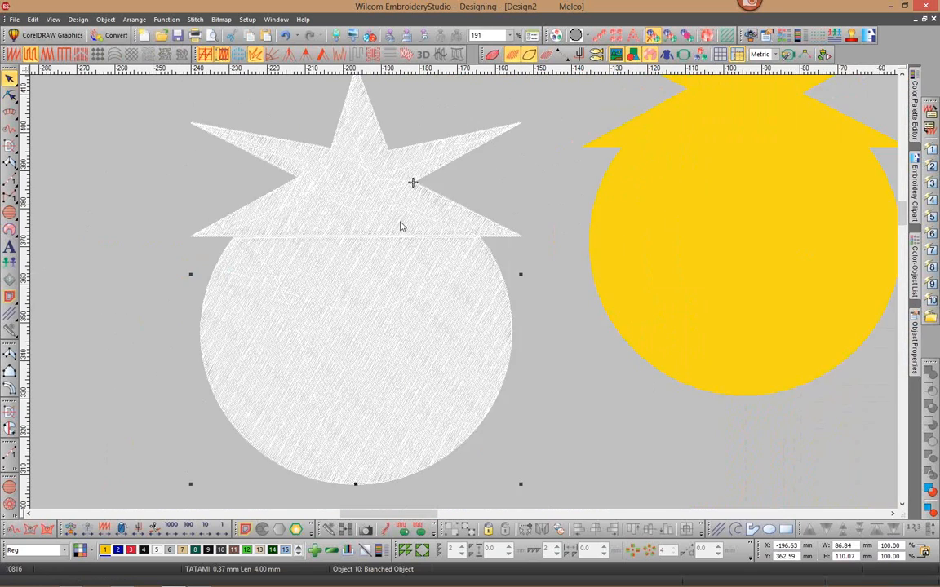
{"action": "right_click", "coordinate": [400, 226]}
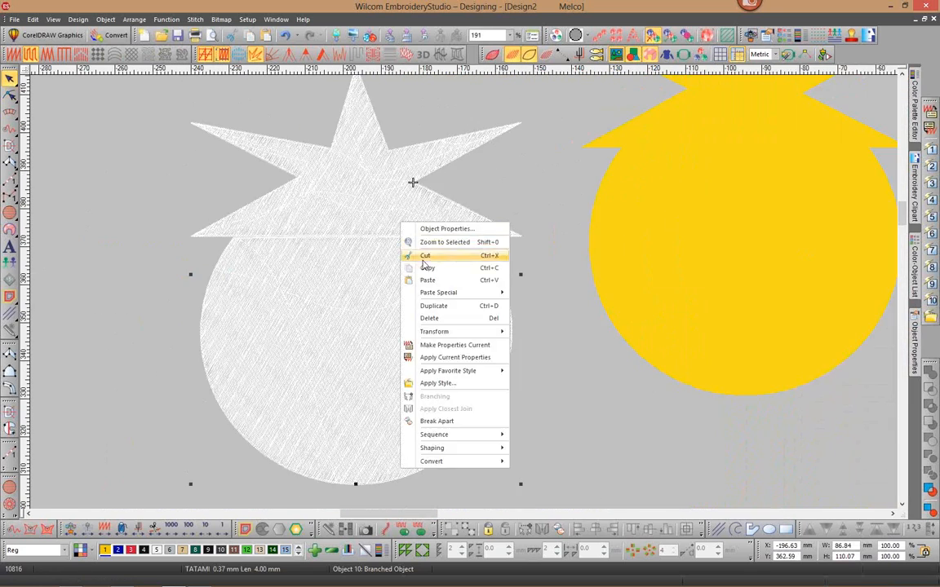
{"action": "left_click", "coordinate": [445, 420]}
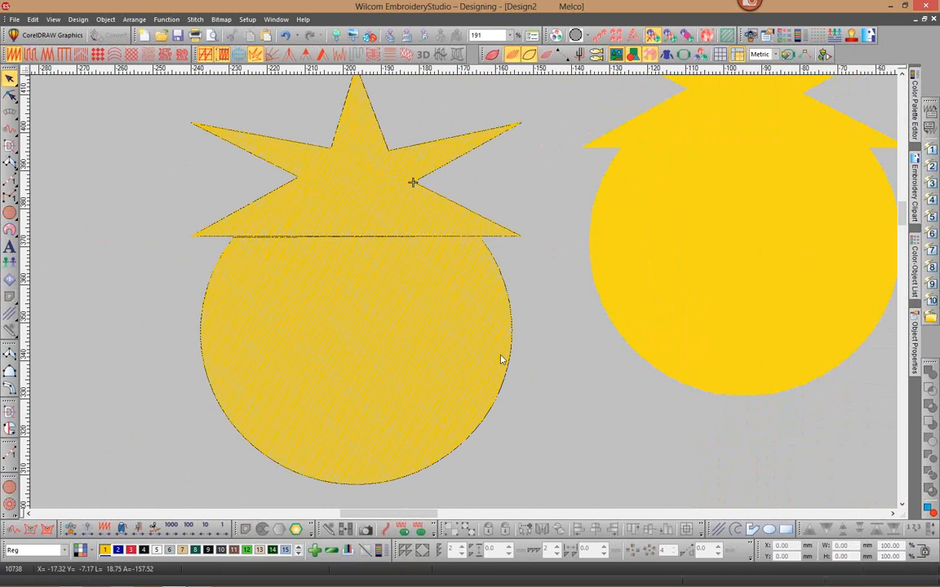
Move the separated pieces, shifting the round body and then the star-shaped crown onto it
{"action": "left_click", "coordinate": [501, 359]}
{"action": "left_click_drag", "start_coordinate": [501, 358], "coordinate": [482, 406]}
{"action": "left_click_drag", "start_coordinate": [450, 232], "coordinate": [441, 283]}
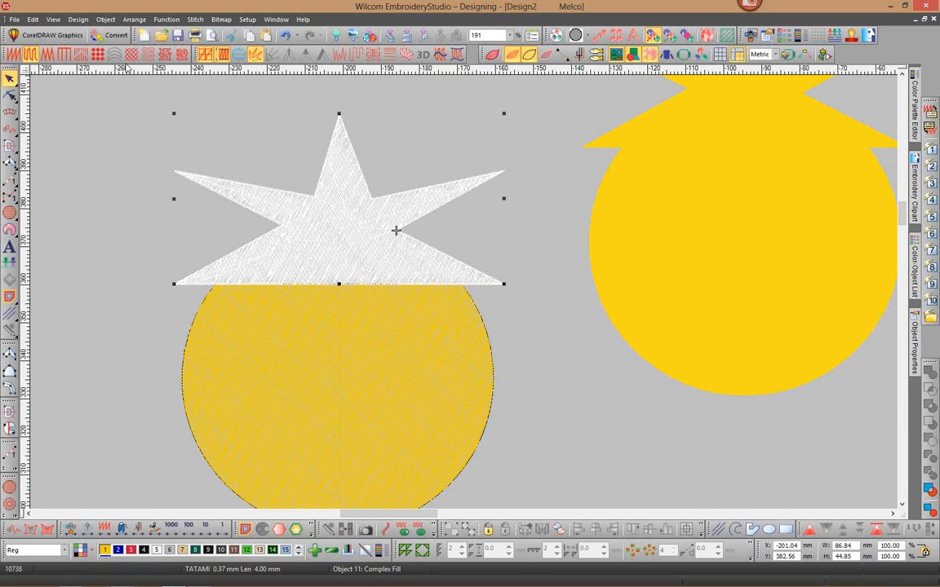
Undo the moves of the separated crown and body pieces
{"action": "left_click", "coordinate": [32, 19]}
{"action": "left_click", "coordinate": [40, 33]}
{"action": "left_click", "coordinate": [32, 19]}
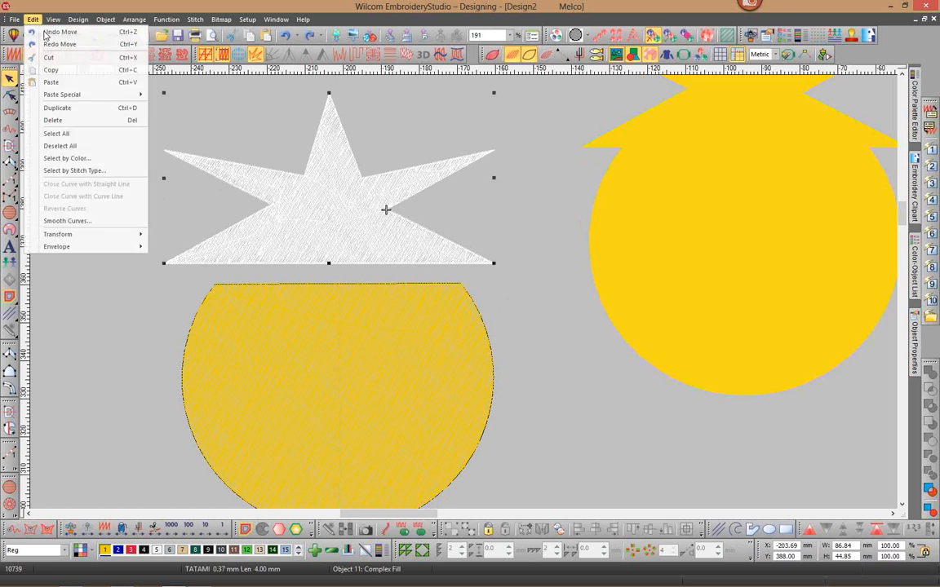
{"action": "left_click", "coordinate": [39, 44]}
{"action": "left_click", "coordinate": [33, 20]}
{"action": "left_click", "coordinate": [36, 21]}
Undo the break-apart of the pineapple object and its move away from the solid artwork
{"action": "left_click", "coordinate": [33, 19]}
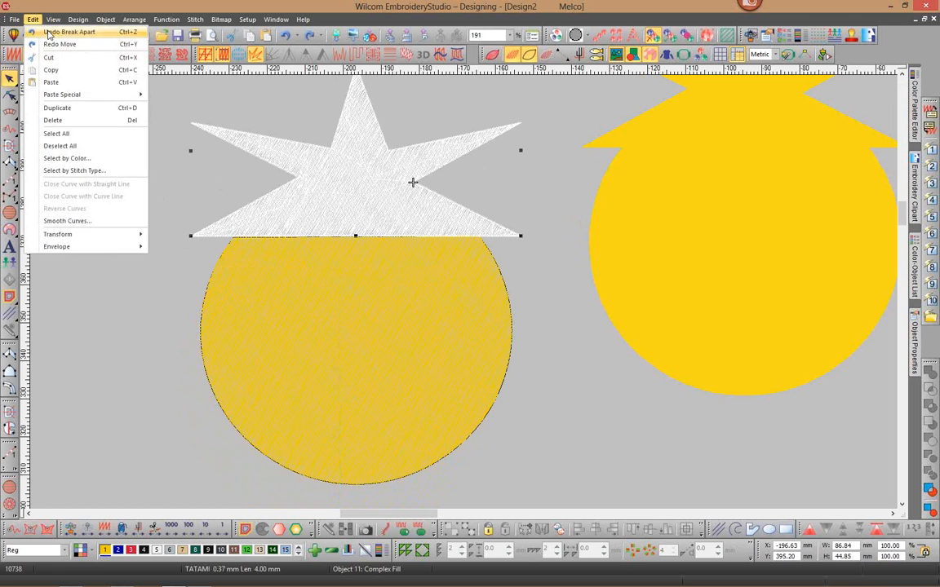
{"action": "left_click", "coordinate": [41, 31]}
{"action": "left_click", "coordinate": [32, 20]}
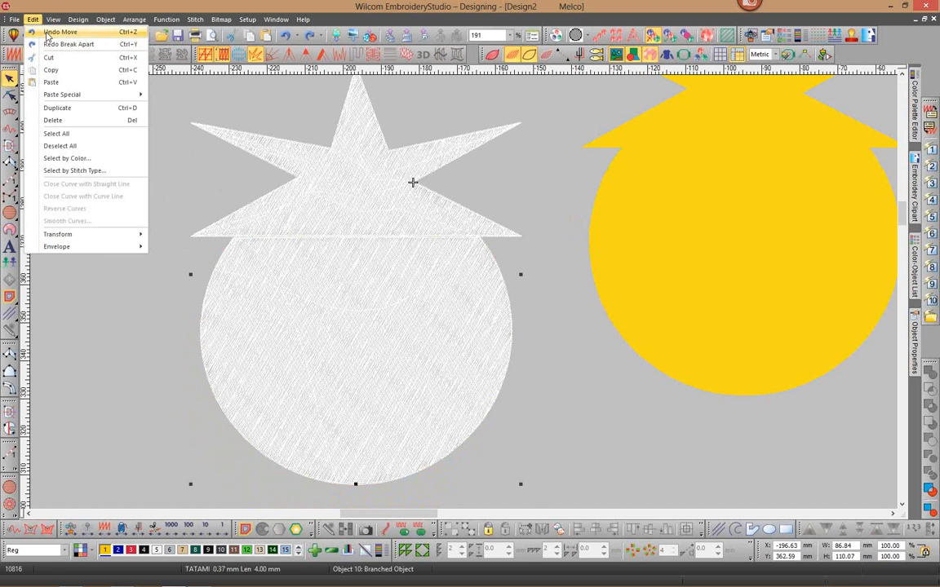
{"action": "left_click", "coordinate": [47, 32]}
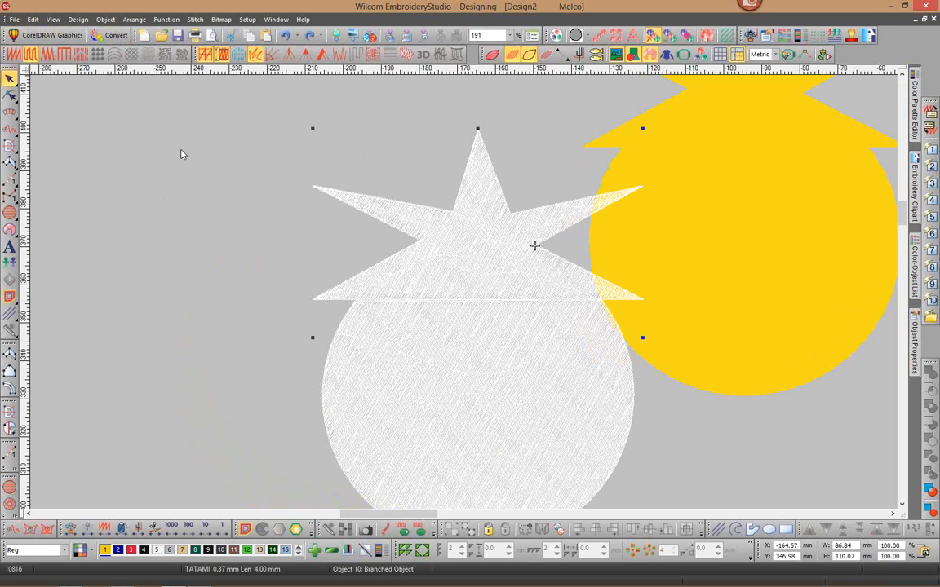
Undo the earlier reshape edits to the branched pineapple object
{"action": "left_click", "coordinate": [34, 20]}
{"action": "left_click", "coordinate": [53, 33]}
{"action": "left_click", "coordinate": [32, 20]}
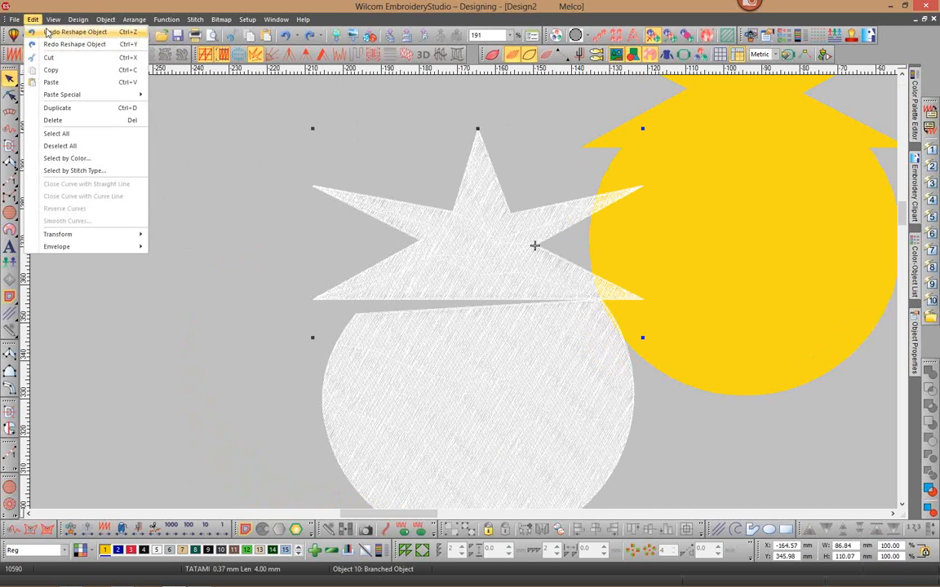
{"action": "left_click", "coordinate": [57, 44]}
{"action": "left_click", "coordinate": [32, 19]}
{"action": "left_click", "coordinate": [41, 32]}
Undo the earlier moves of the branched pineapple object and switch to the CorelDRAW Graphics mode
{"action": "left_click", "coordinate": [33, 19]}
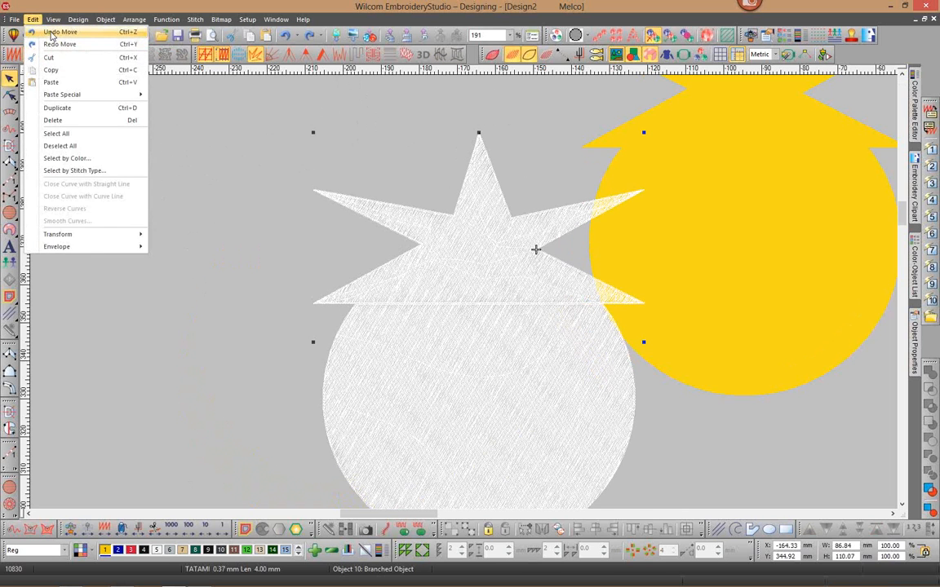
{"action": "left_click", "coordinate": [41, 32]}
{"action": "left_click", "coordinate": [33, 19]}
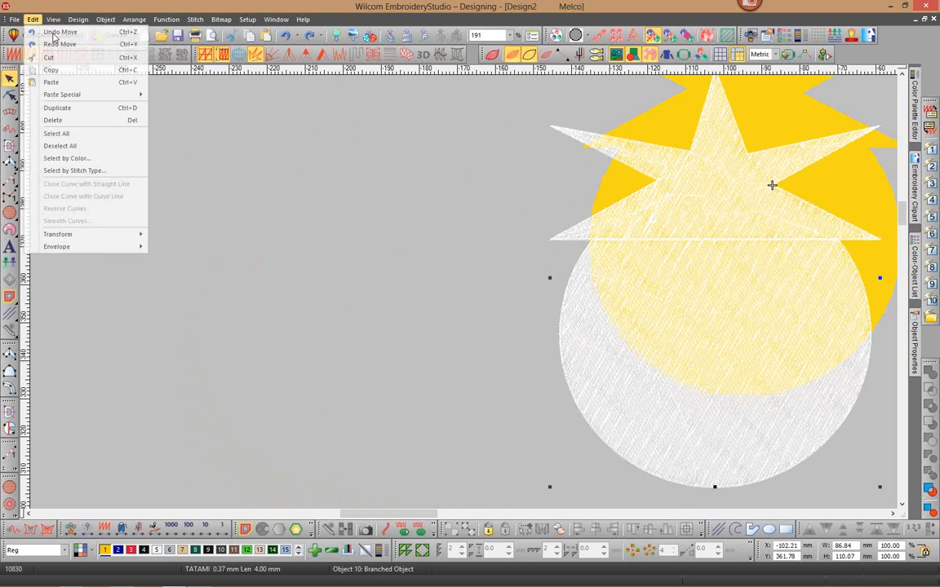
{"action": "left_click", "coordinate": [41, 31]}
{"action": "left_click", "coordinate": [32, 20]}
{"action": "left_click", "coordinate": [41, 32]}
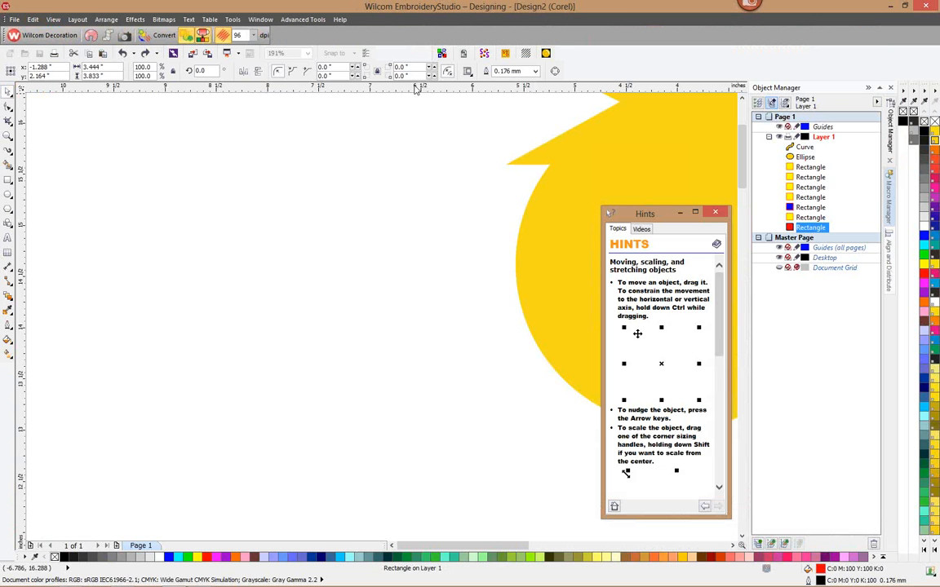
Select the ellipse of the yellow pineapple and close the Hints window
{"action": "left_click", "coordinate": [578, 203]}
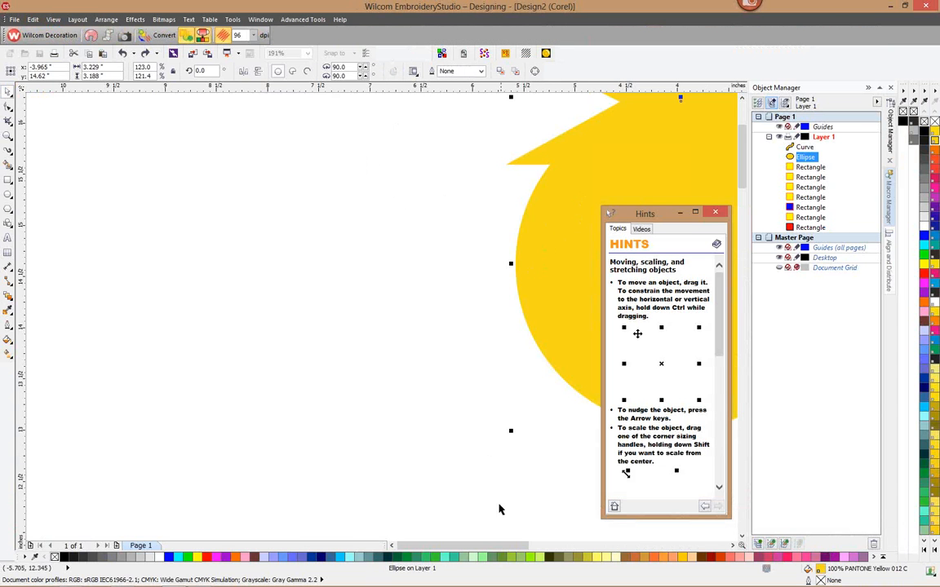
{"action": "left_click_drag", "start_coordinate": [666, 216], "coordinate": [624, 229]}
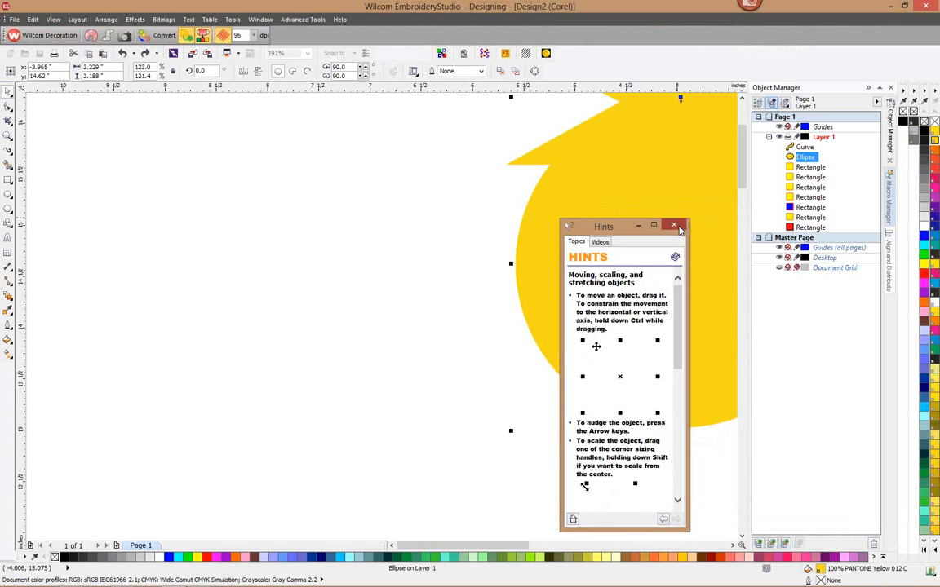
{"action": "left_click", "coordinate": [677, 226]}
{"action": "left_click_drag", "start_coordinate": [496, 549], "coordinate": [526, 540]}
{"action": "left_click_drag", "start_coordinate": [742, 180], "coordinate": [742, 162]}
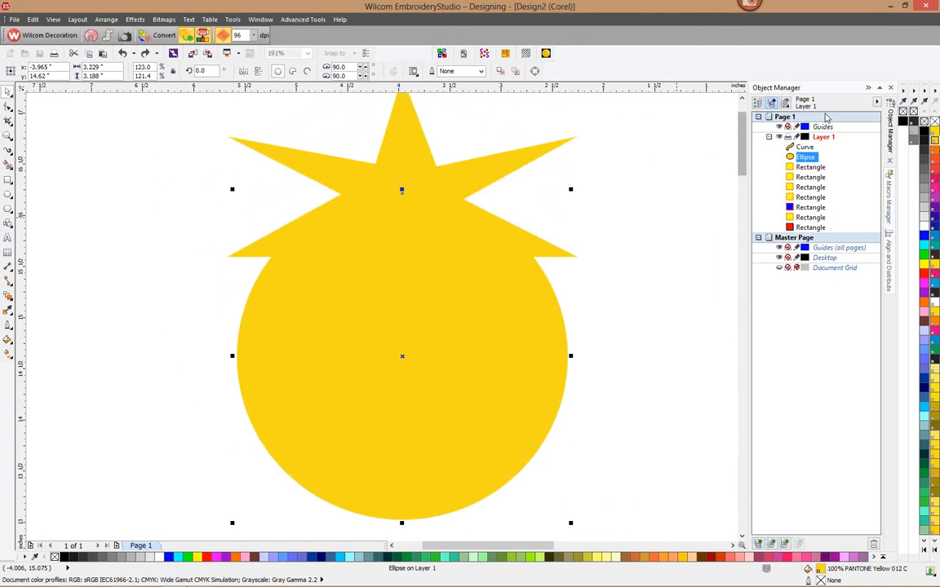
Examine the overlapping crown and ellipse outlines in Wireframe view, then restore Enhanced view
{"action": "left_click", "coordinate": [53, 19]}
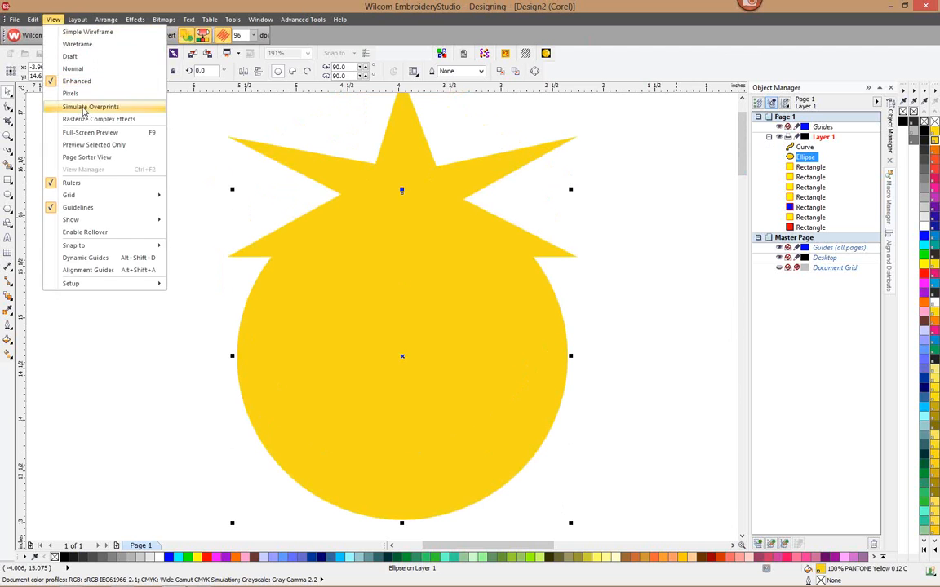
{"action": "left_click", "coordinate": [80, 39]}
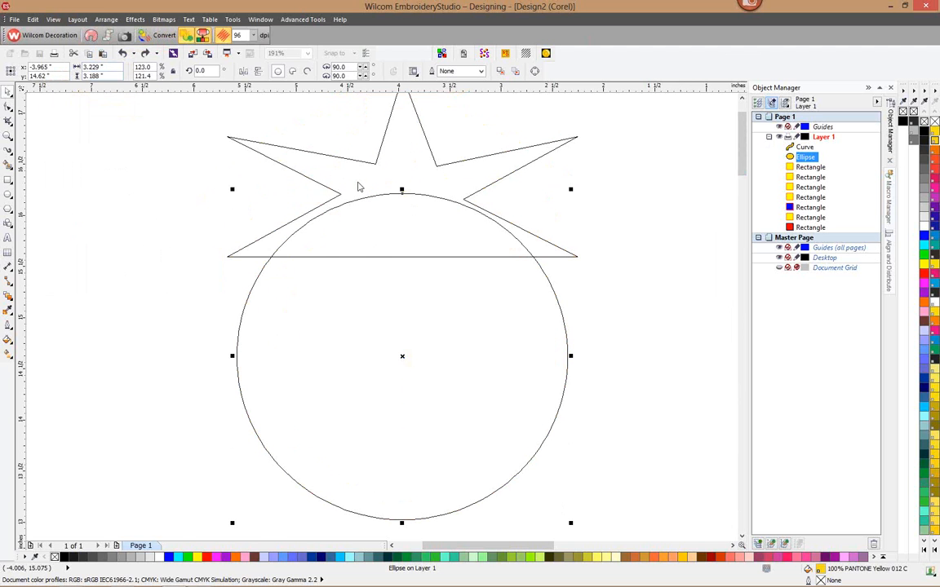
{"action": "left_click", "coordinate": [51, 21]}
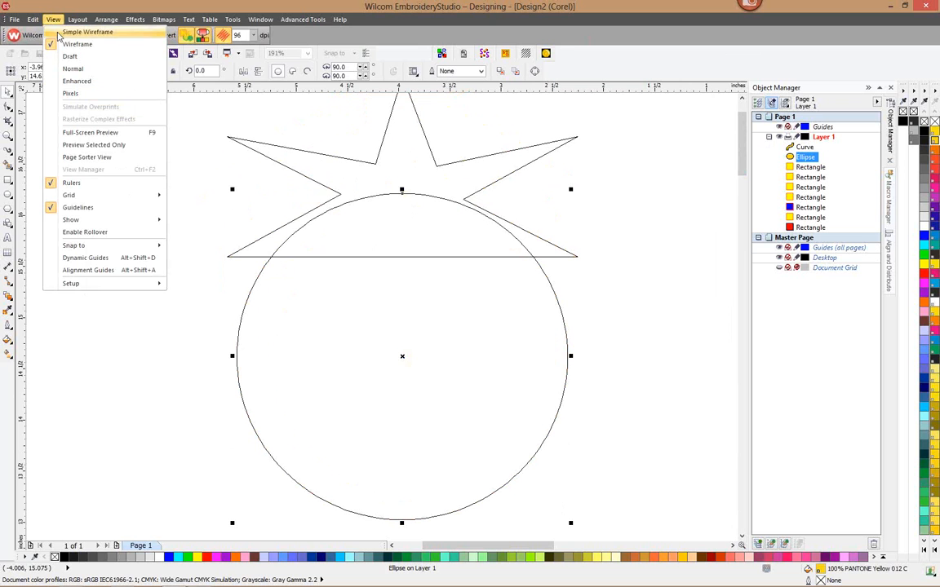
{"action": "left_click", "coordinate": [75, 83]}
Select both the crown curve and the ellipse and weld them into one shape
{"action": "scroll", "coordinate": [214, 130], "scroll_direction": "down", "scroll_amount": 2}
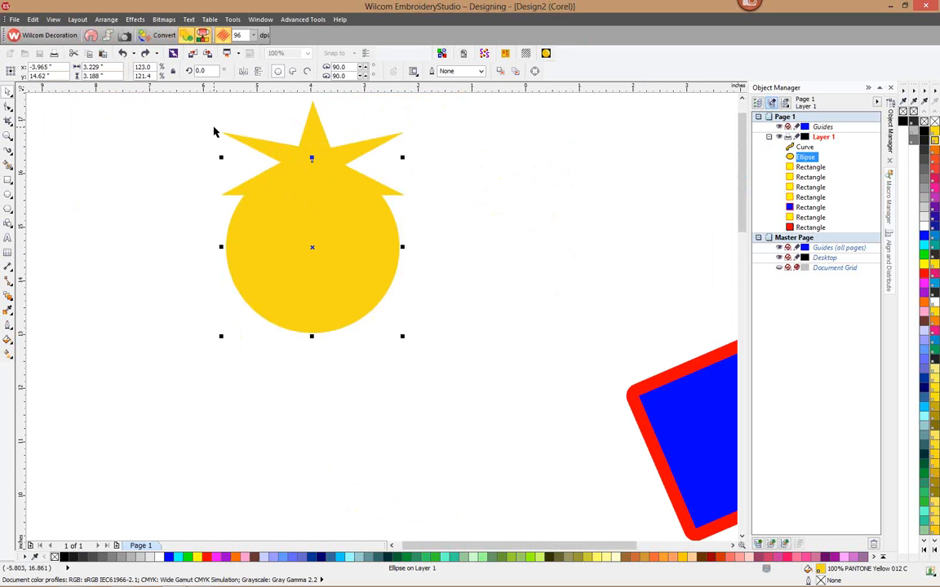
{"action": "left_click", "coordinate": [159, 142]}
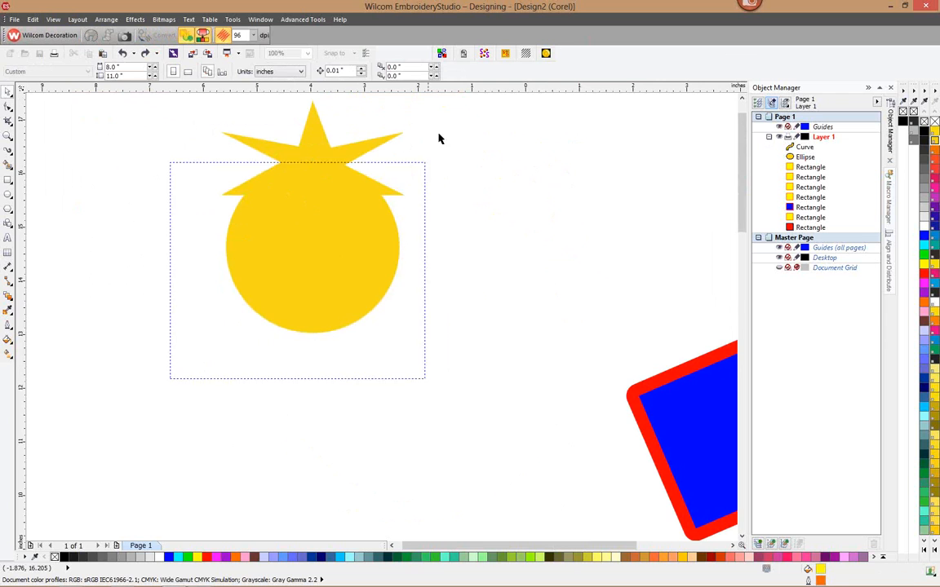
{"action": "scroll", "coordinate": [438, 139], "scroll_direction": "up", "scroll_amount": 2}
{"action": "left_click_drag", "start_coordinate": [168, 441], "coordinate": [448, 151]}
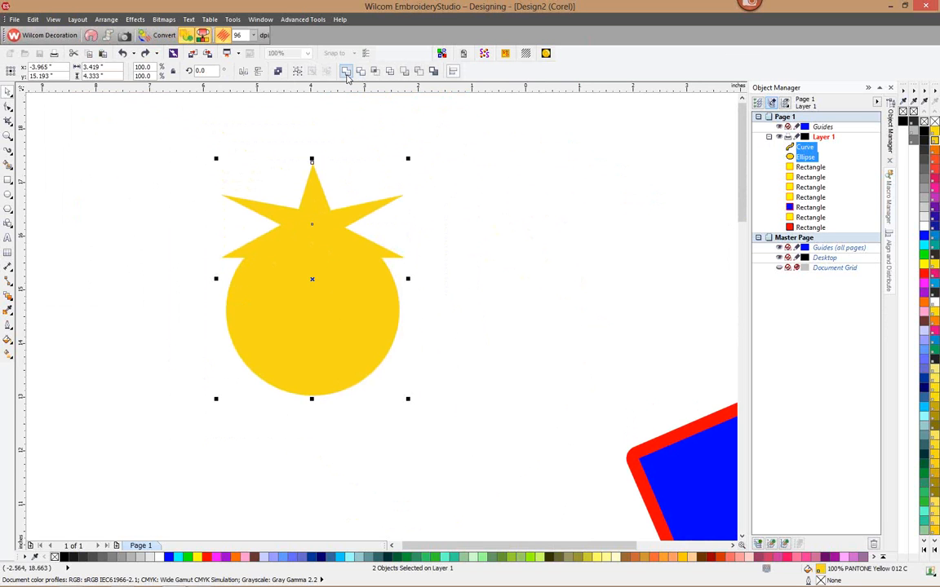
{"action": "left_click", "coordinate": [346, 71]}
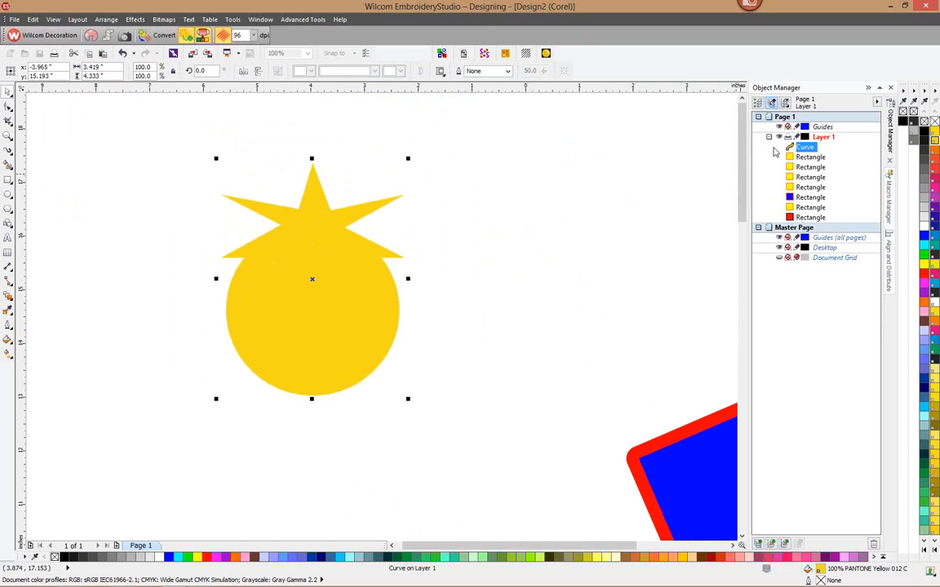
Undo the weld and weld the crown curve and ellipse again
{"action": "left_click", "coordinate": [32, 19]}
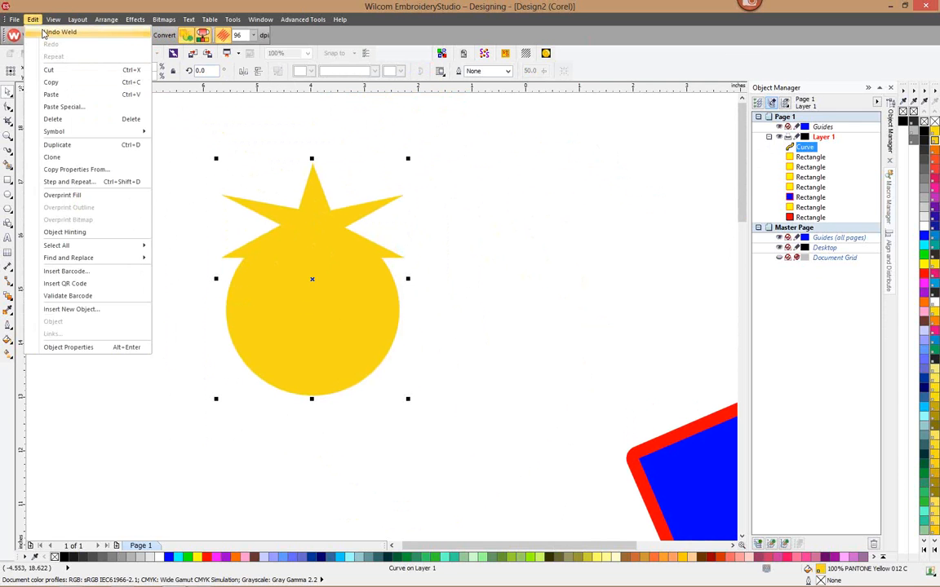
{"action": "left_click", "coordinate": [57, 32]}
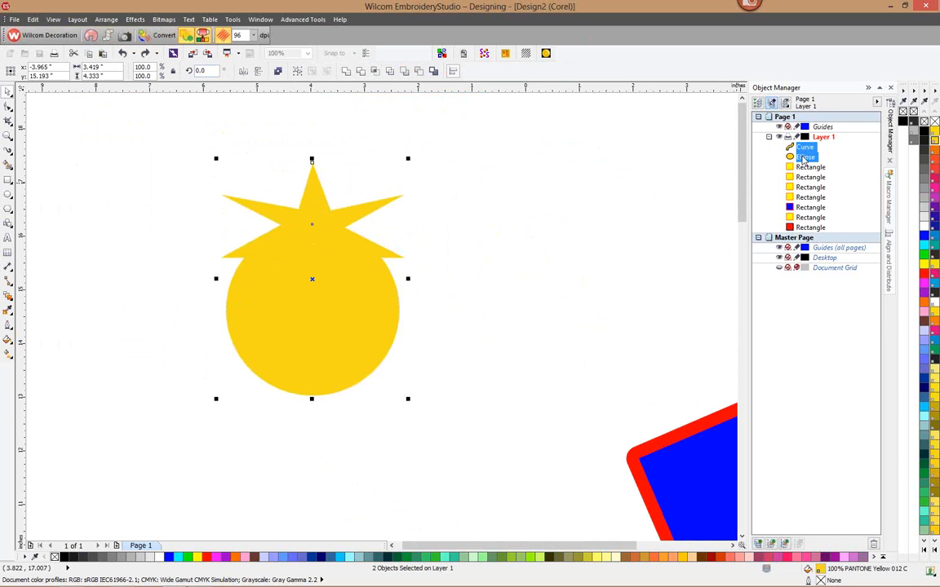
{"action": "left_click", "coordinate": [346, 72]}
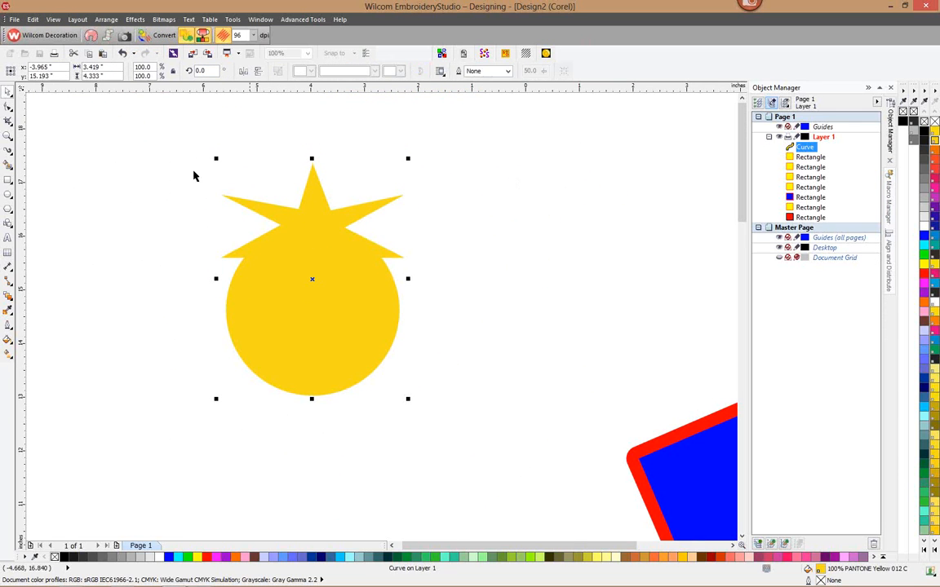
Examine the welded curve's nodes and outline with the Shape tool in Wireframe view, then restore Enhanced view
{"action": "left_click", "coordinate": [8, 106]}
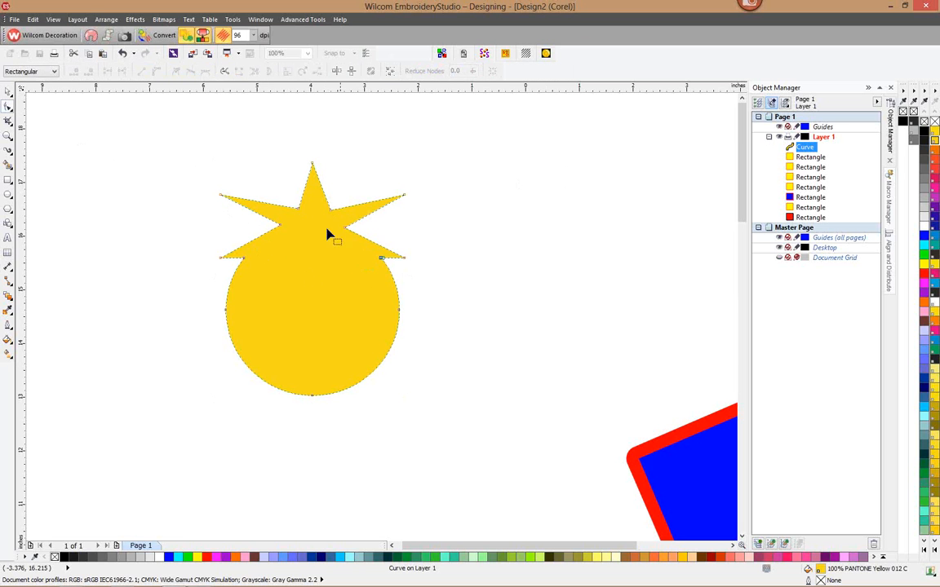
{"action": "left_click", "coordinate": [53, 19]}
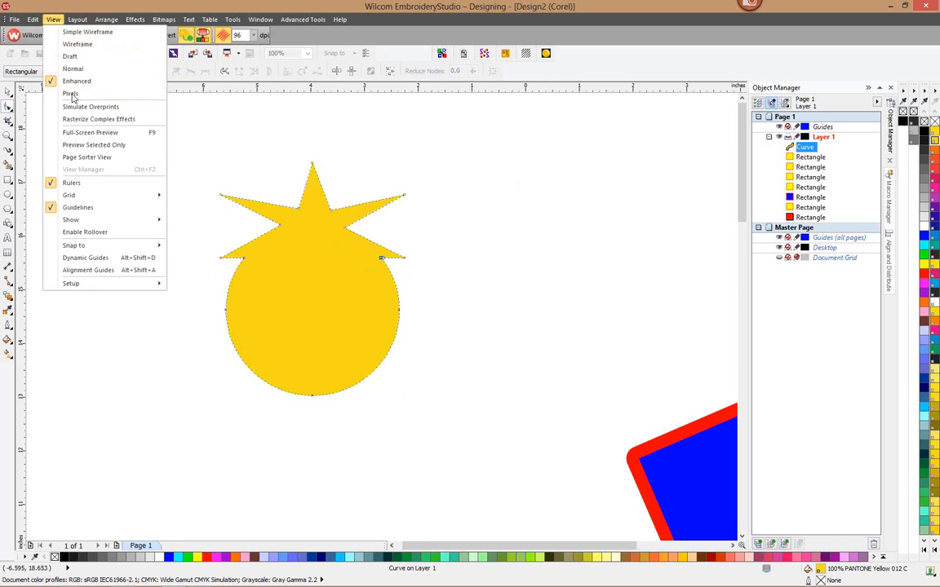
{"action": "left_click", "coordinate": [75, 44]}
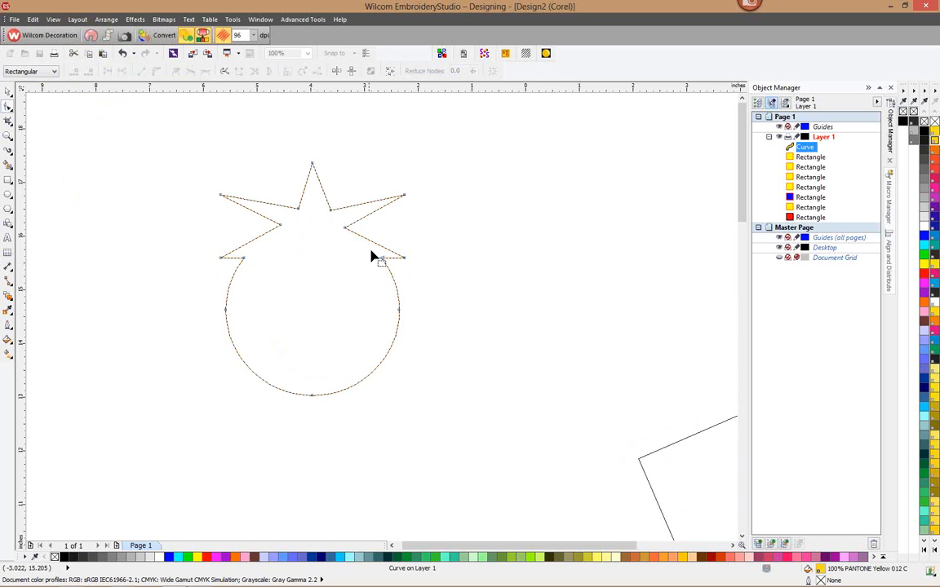
{"action": "left_click", "coordinate": [34, 20]}
{"action": "left_click", "coordinate": [53, 20]}
{"action": "left_click", "coordinate": [53, 19]}
{"action": "left_click", "coordinate": [77, 81]}
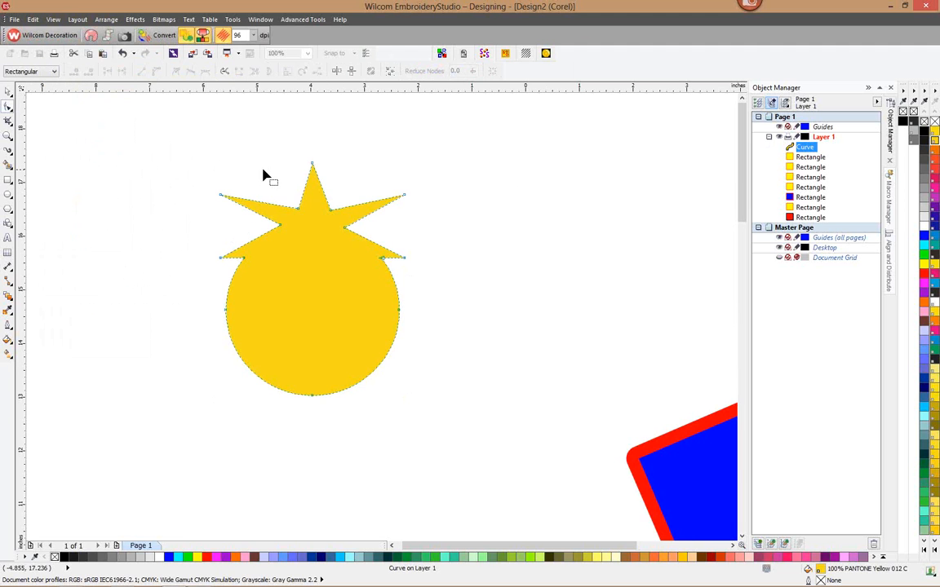
Draw a circle about 2.25 inches in diameter to the left of the pineapple shape
{"action": "scroll", "coordinate": [403, 197], "scroll_direction": "down", "scroll_amount": 1}
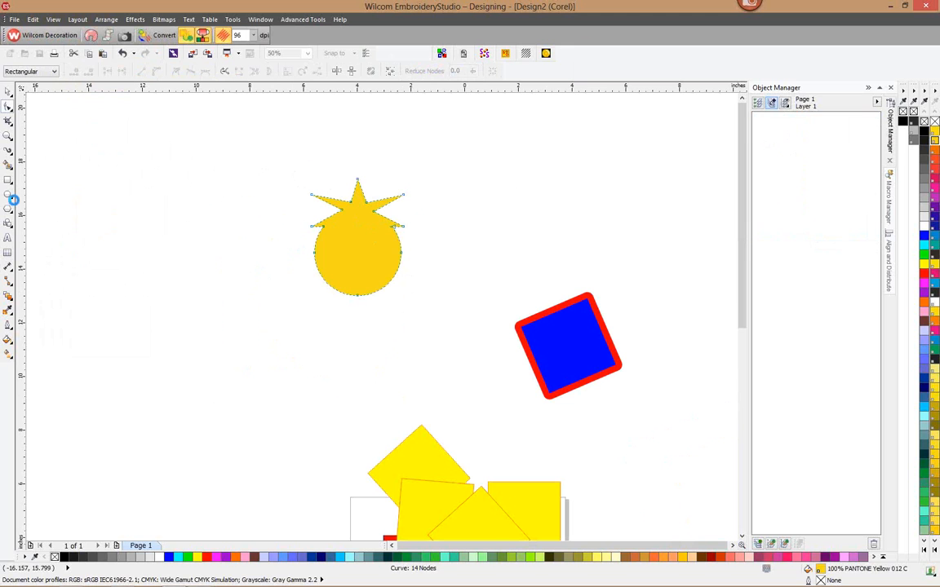
{"action": "key", "text": "F7"}
{"action": "left_click_drag", "start_coordinate": [189, 205], "coordinate": [251, 266]}
{"action": "left_click", "coordinate": [9, 93]}
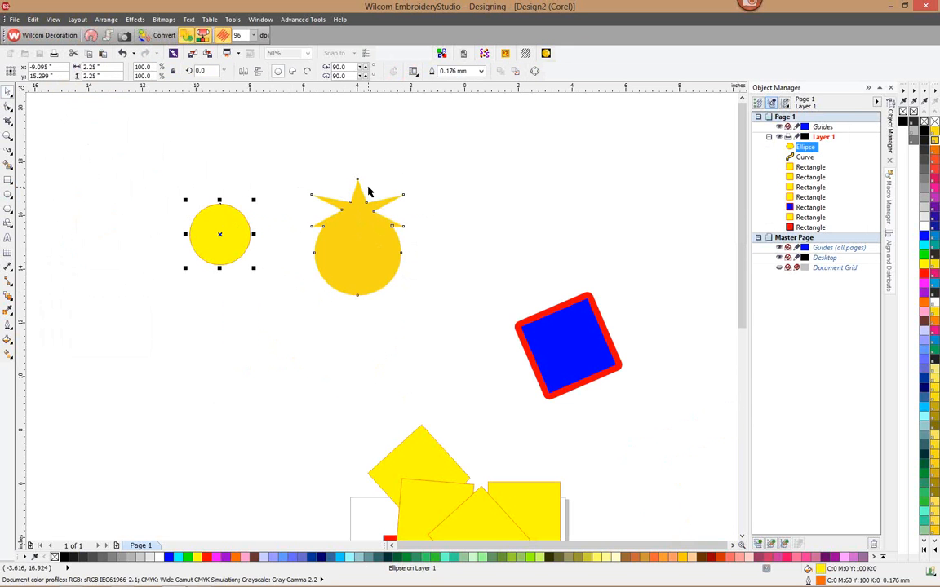
With nothing selected, set the document's default outline for Graphic objects to none
{"action": "left_click", "coordinate": [606, 195]}
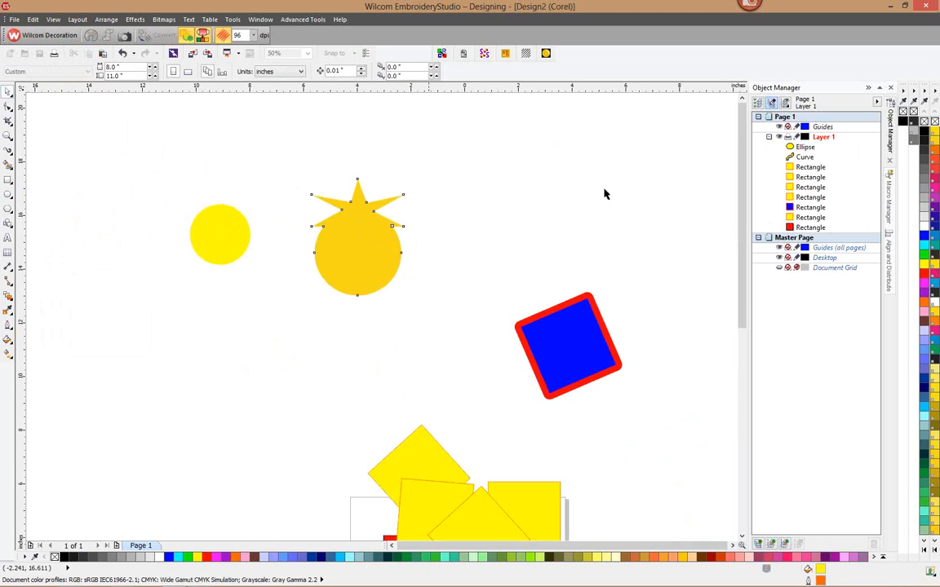
{"action": "left_click", "coordinate": [934, 122]}
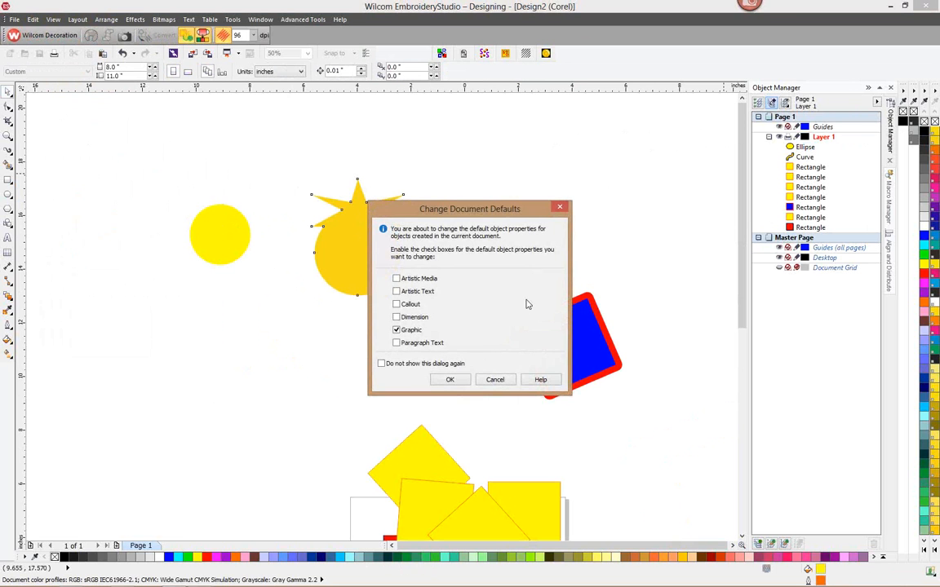
{"action": "left_click", "coordinate": [453, 381]}
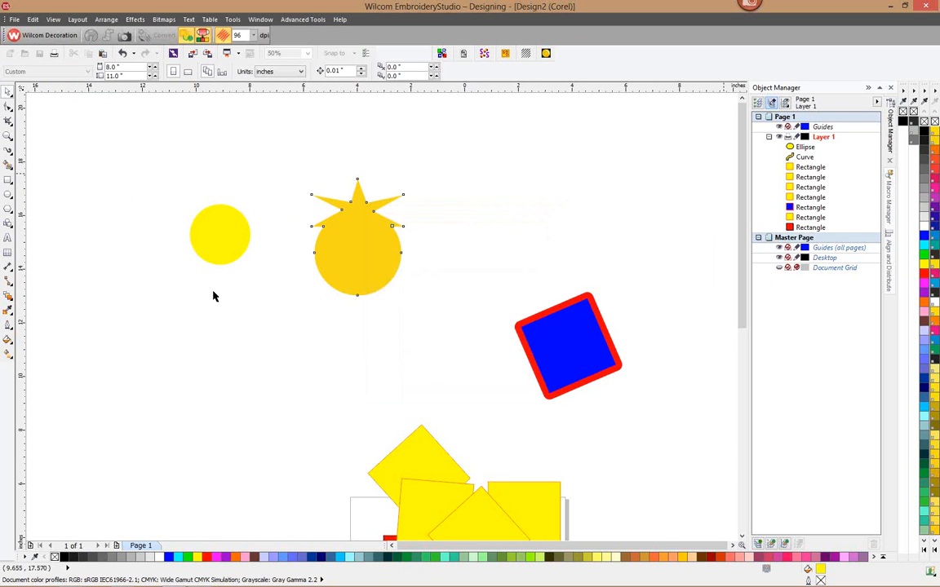
Draw a circle about 0.85 inches in diameter, fill it white, and center it on the larger yellow circle
{"action": "left_click", "coordinate": [7, 194]}
{"action": "left_click_drag", "start_coordinate": [191, 167], "coordinate": [211, 190]}
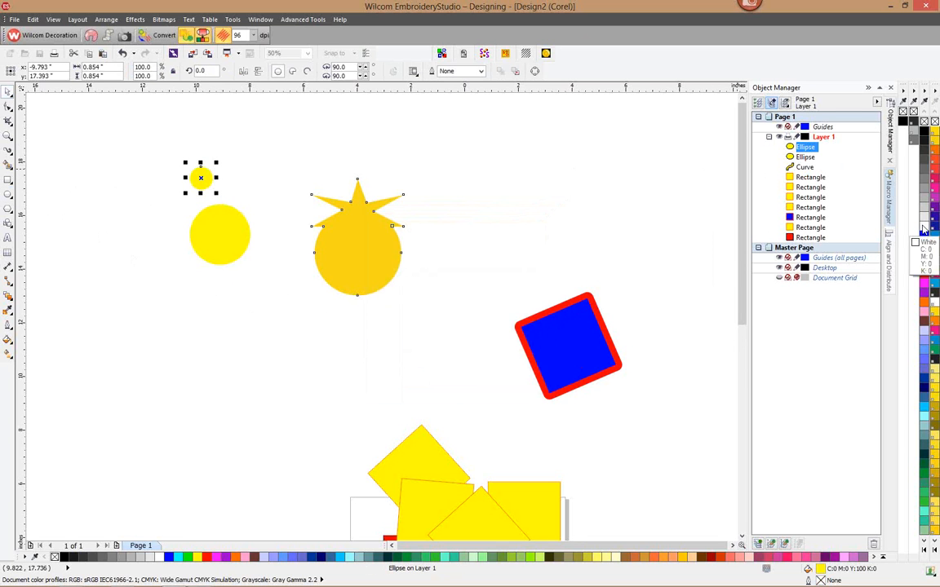
{"action": "left_click", "coordinate": [922, 227]}
{"action": "left_click_drag", "start_coordinate": [200, 179], "coordinate": [218, 234]}
{"action": "left_click", "coordinate": [260, 204]}
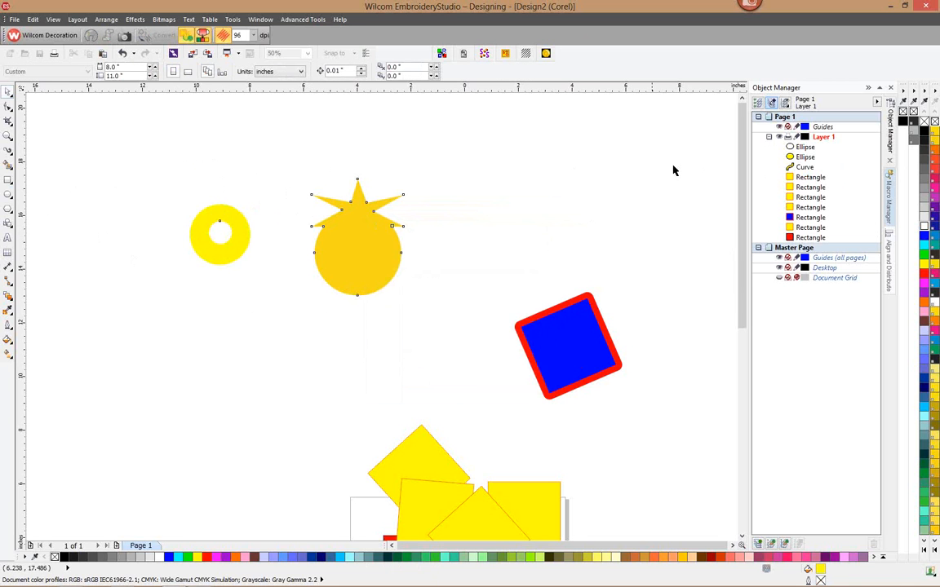
Copy the white and yellow circles directly below the originals and fill both copies with PANTONE Yellow C
{"action": "left_click", "coordinate": [805, 156]}
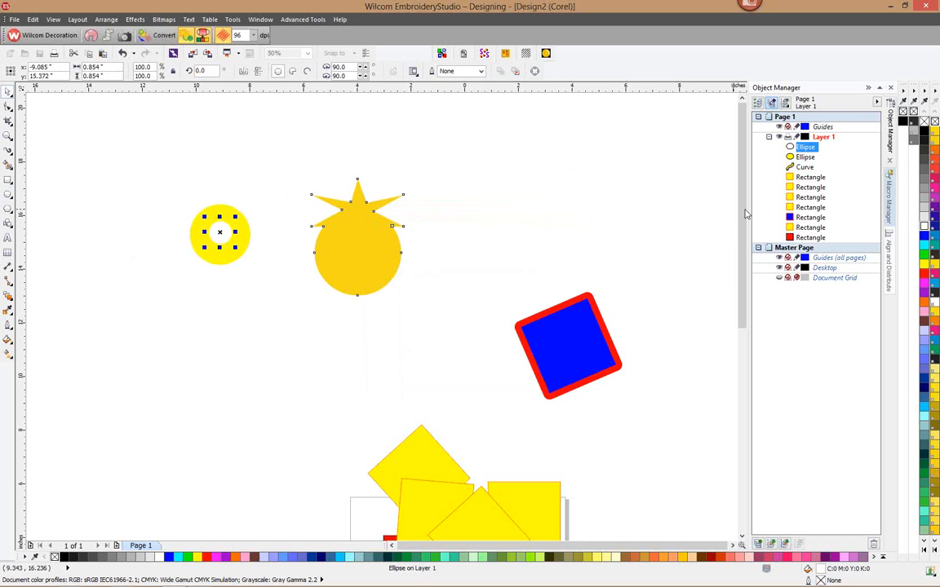
{"action": "left_click", "coordinate": [267, 222]}
{"action": "left_click", "coordinate": [220, 231]}
{"action": "left_click", "coordinate": [808, 146]}
{"action": "left_click", "coordinate": [526, 197]}
{"action": "left_click_drag", "start_coordinate": [155, 192], "coordinate": [278, 292]}
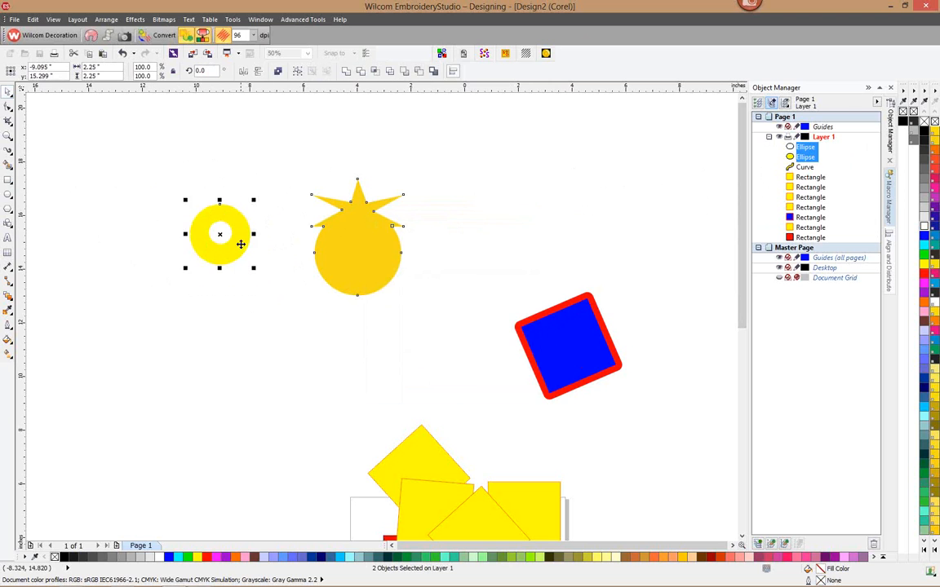
{"action": "left_click_drag", "start_coordinate": [241, 244], "coordinate": [240, 332]}
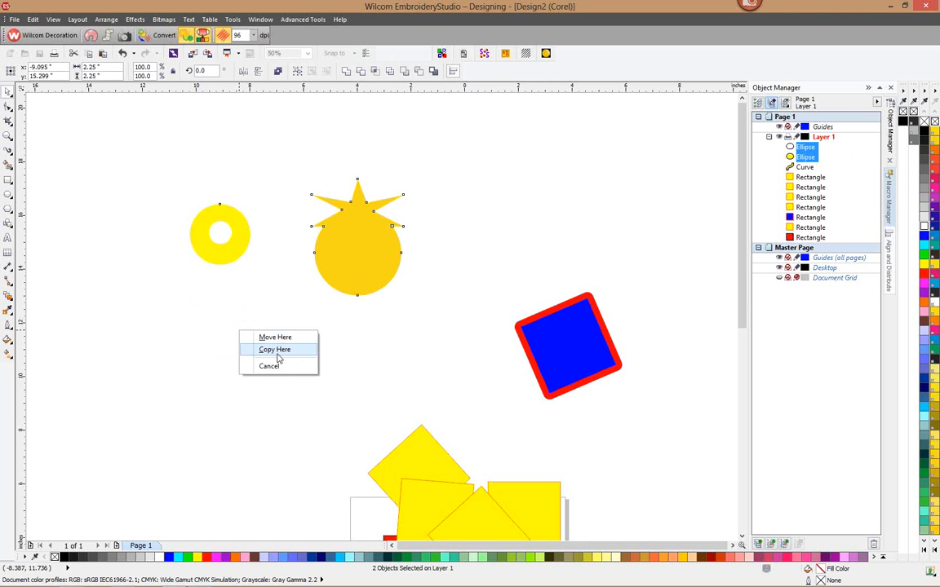
{"action": "left_click", "coordinate": [277, 354]}
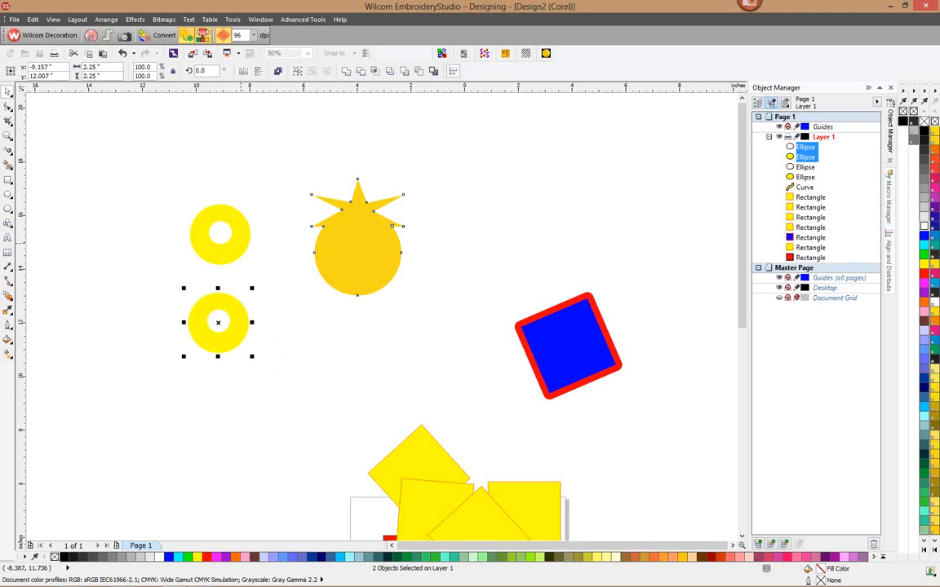
{"action": "left_click", "coordinate": [936, 136]}
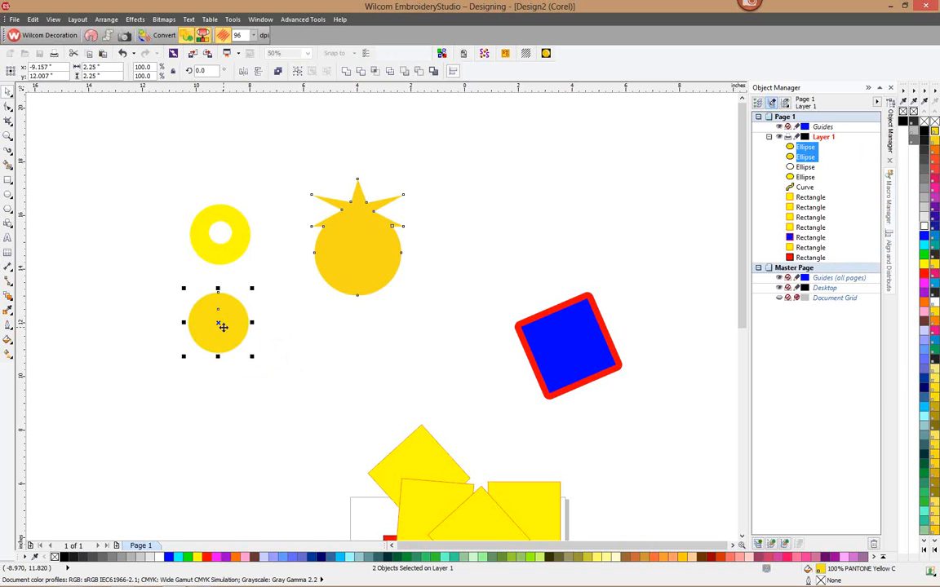
{"action": "key", "text": "Escape"}
Move the small circle out of the lower yellow circle and undo the move
{"action": "left_click_drag", "start_coordinate": [154, 308], "coordinate": [176, 331]}
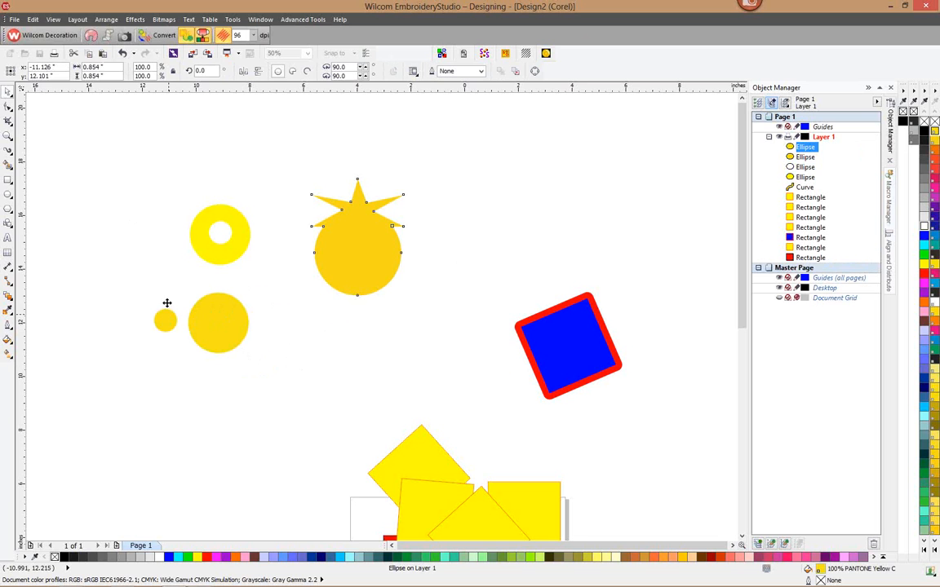
{"action": "left_click", "coordinate": [36, 20]}
{"action": "left_click", "coordinate": [59, 120]}
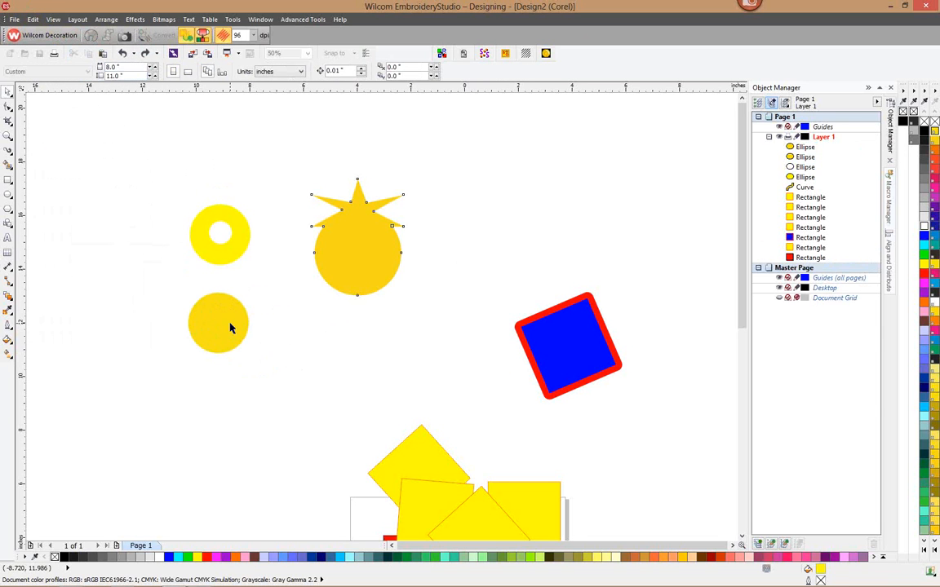
Compare the two circle pairs in Wireframe view, then restore Enhanced view
{"action": "left_click", "coordinate": [60, 19]}
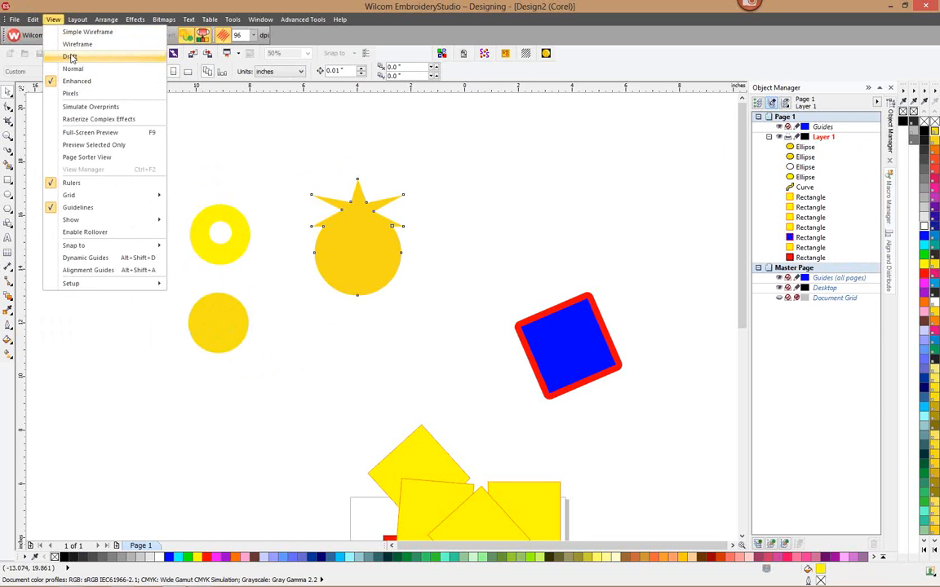
{"action": "left_click", "coordinate": [65, 44]}
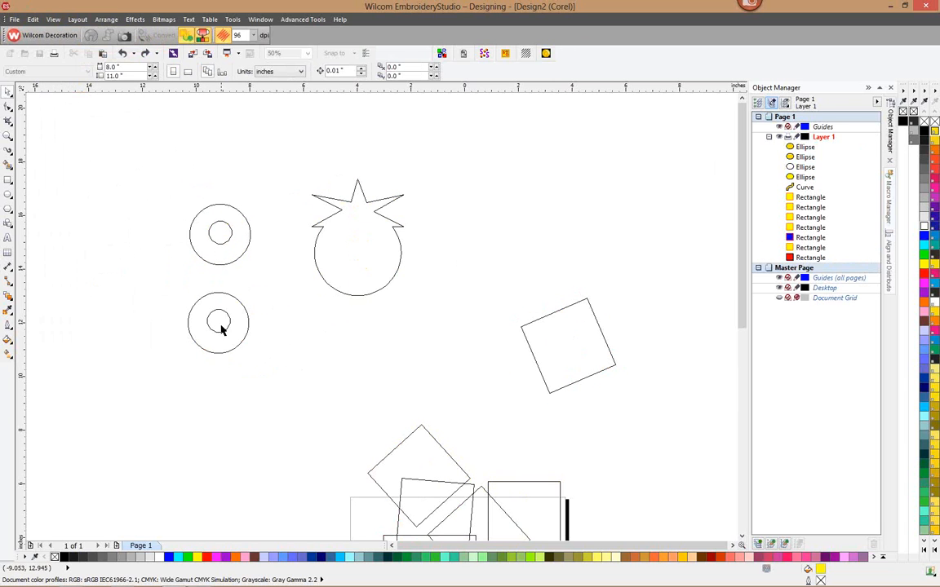
{"action": "left_click", "coordinate": [33, 19]}
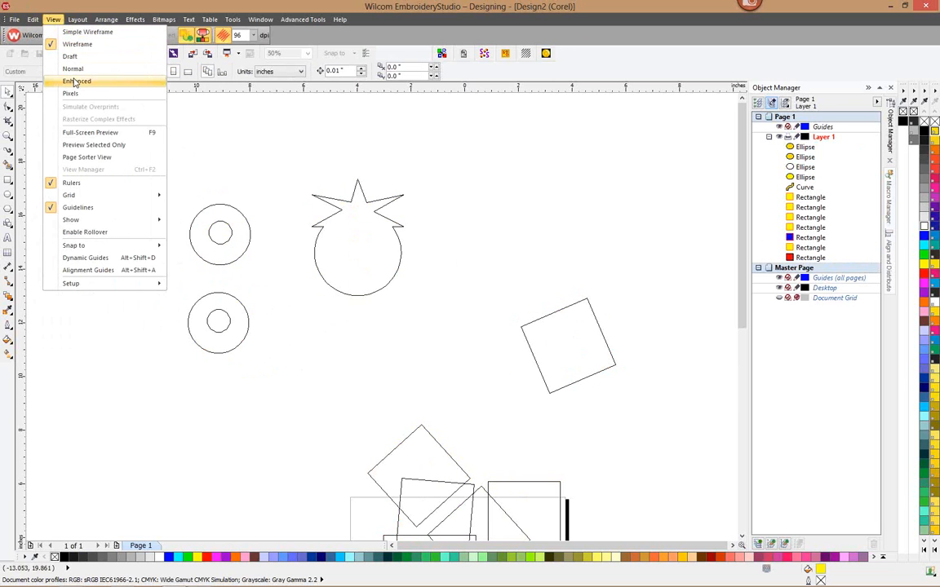
{"action": "left_click", "coordinate": [75, 82]}
Convert the upper pair of white and yellow circles to curves
{"action": "left_click", "coordinate": [223, 232]}
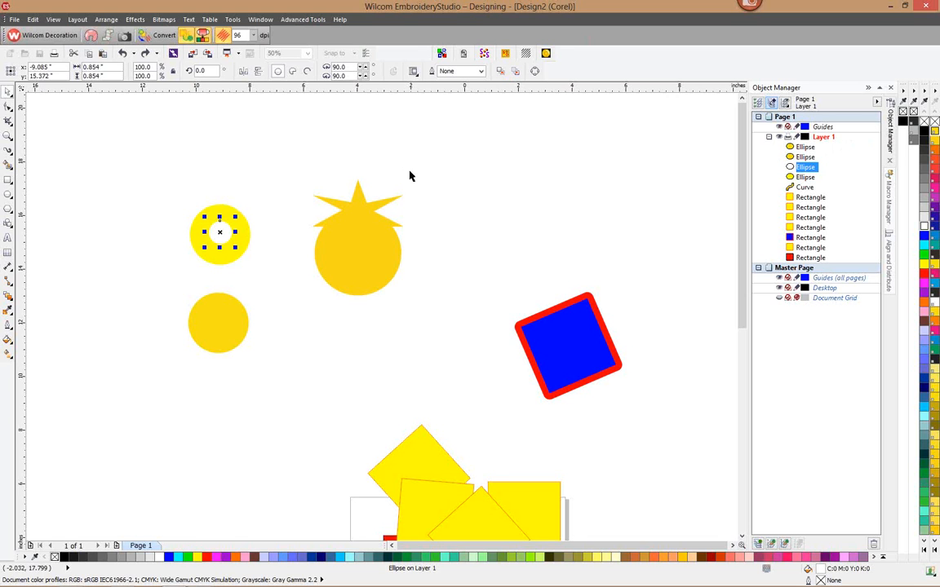
{"action": "left_click", "coordinate": [228, 211]}
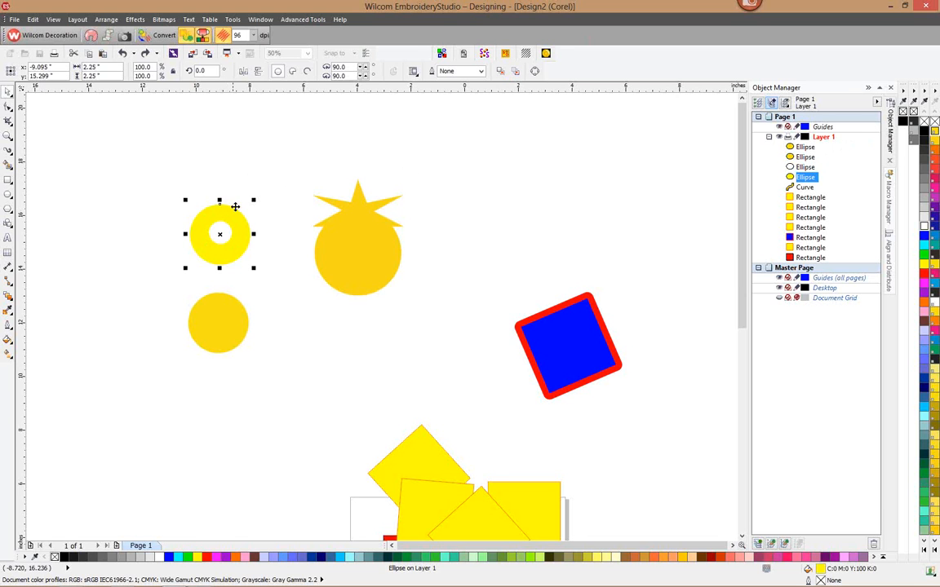
{"action": "left_click_drag", "start_coordinate": [279, 184], "coordinate": [172, 385]}
{"action": "left_click", "coordinate": [194, 186]}
{"action": "left_click_drag", "start_coordinate": [163, 192], "coordinate": [296, 279]}
{"action": "right_click", "coordinate": [815, 184]}
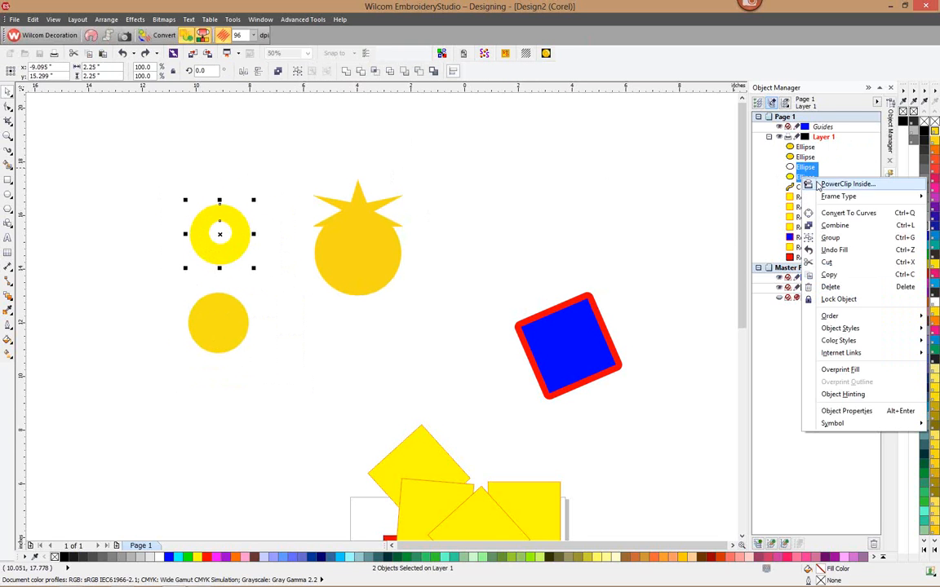
{"action": "left_click", "coordinate": [848, 212]}
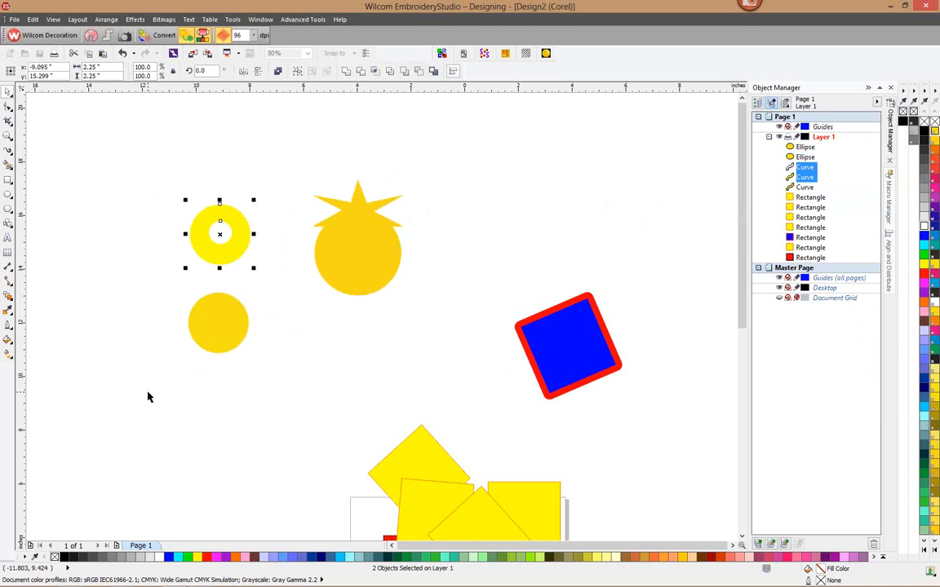
Convert the lower pair of yellow circles to curves
{"action": "left_click_drag", "start_coordinate": [148, 393], "coordinate": [275, 291]}
{"action": "right_click", "coordinate": [808, 162]}
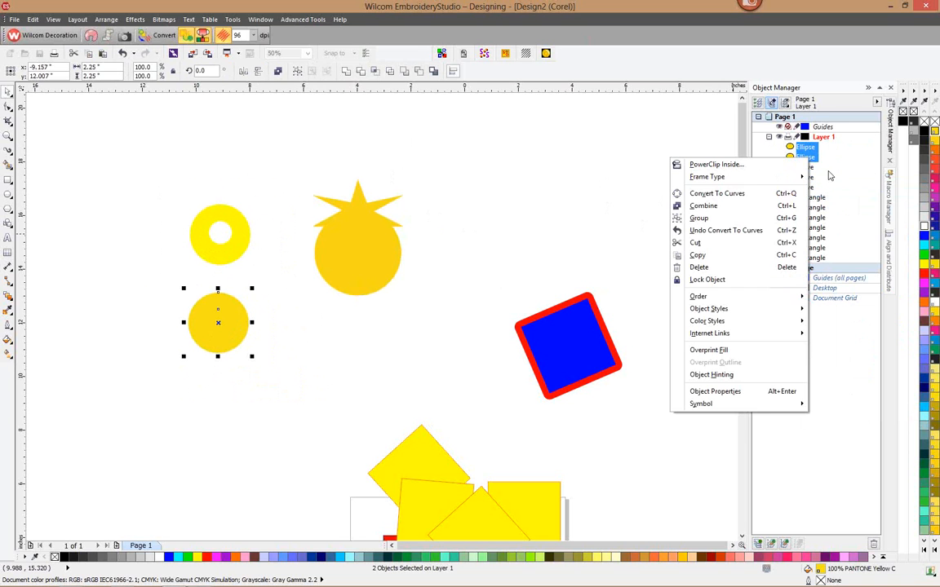
{"action": "left_click", "coordinate": [710, 191]}
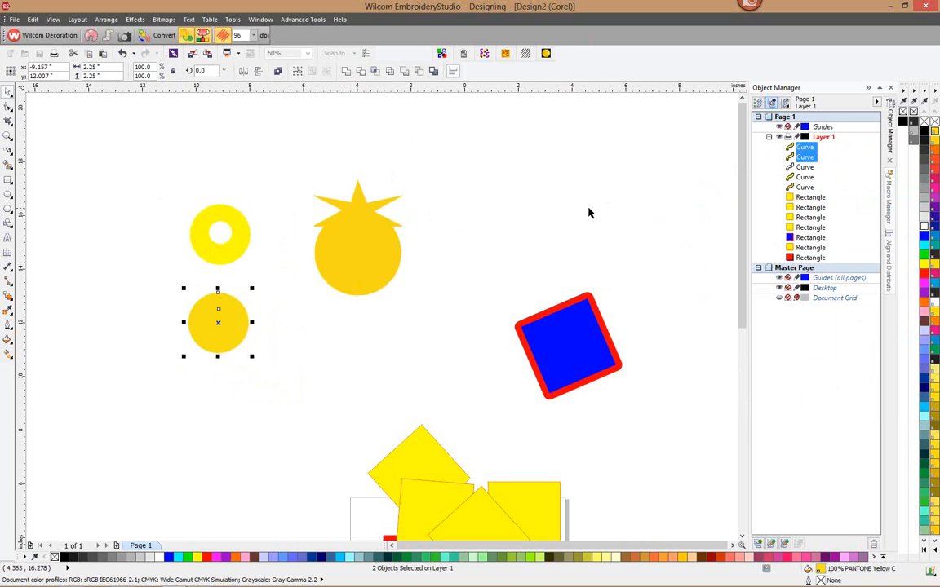
Convert all four circle curves to embroidery objects
{"action": "left_click", "coordinate": [558, 218]}
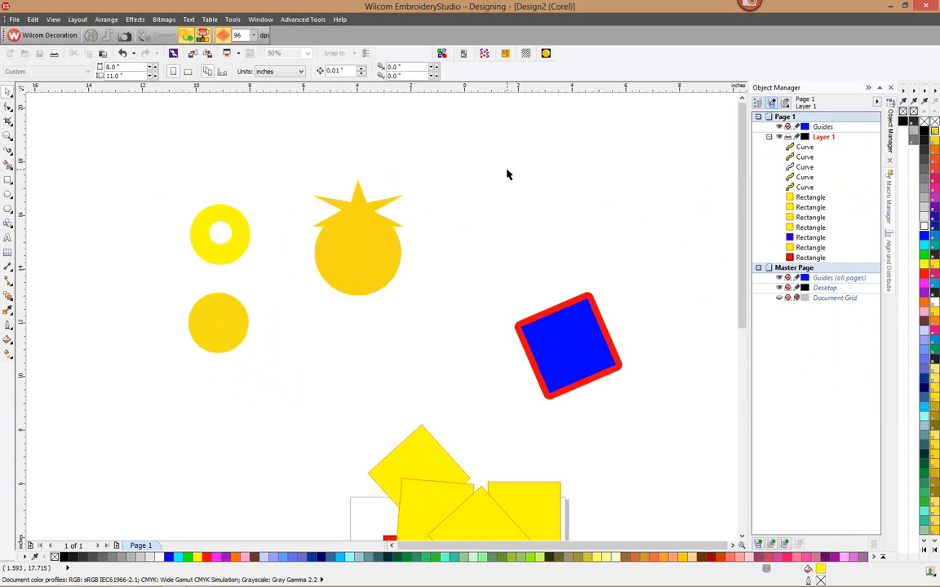
{"action": "left_click_drag", "start_coordinate": [141, 193], "coordinate": [287, 366]}
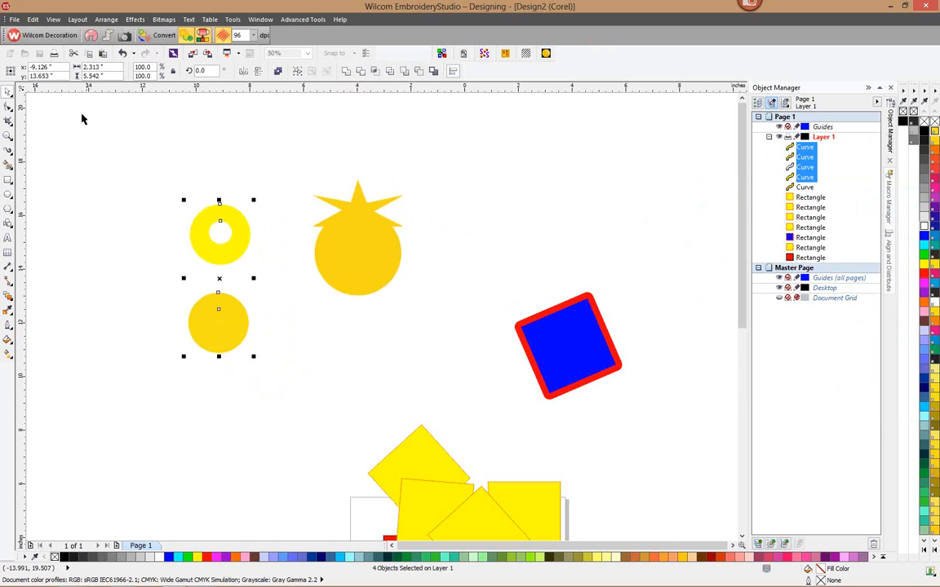
{"action": "left_click", "coordinate": [163, 36]}
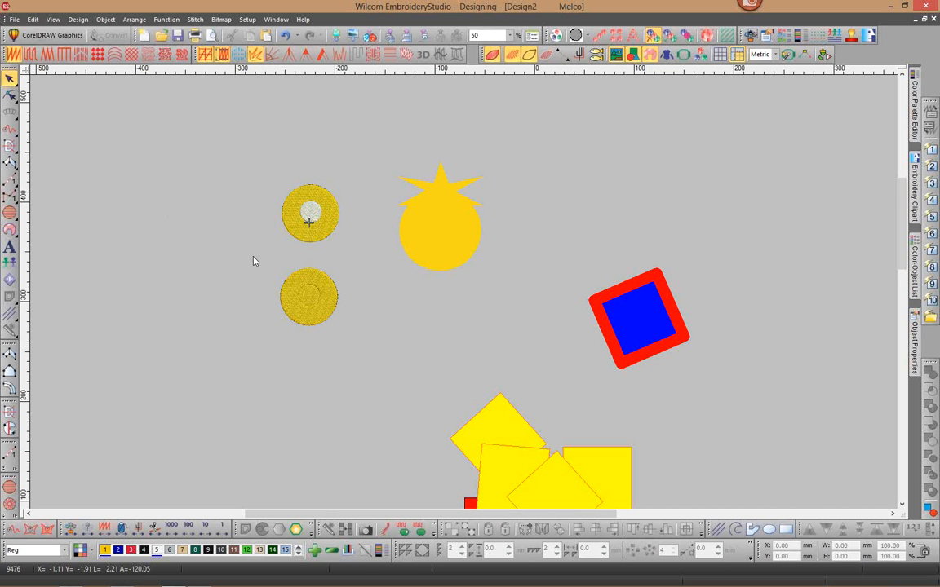
Move the lower embroidered circle to the left, partly off its original yellow artwork
{"action": "key", "text": "z"}
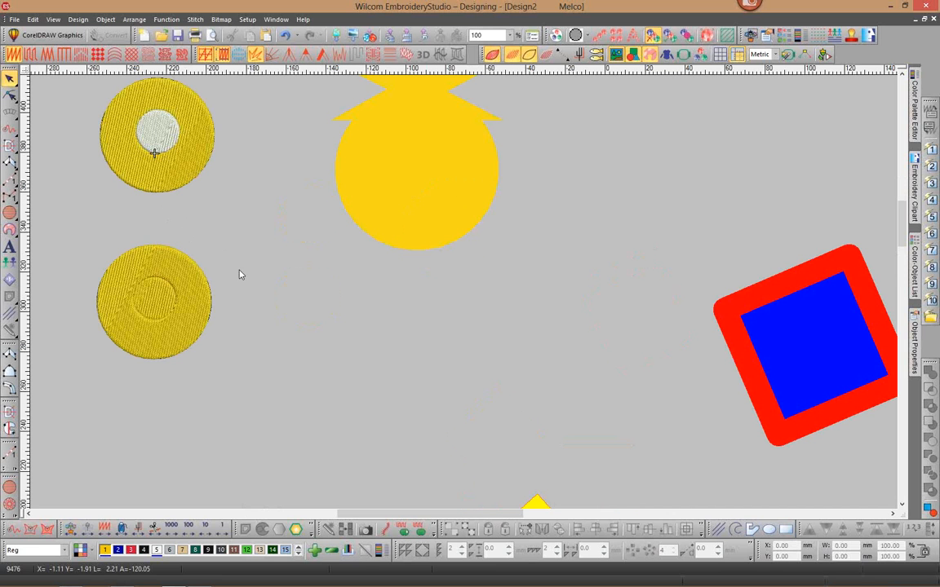
{"action": "left_click", "coordinate": [166, 304]}
{"action": "key", "text": "z"}
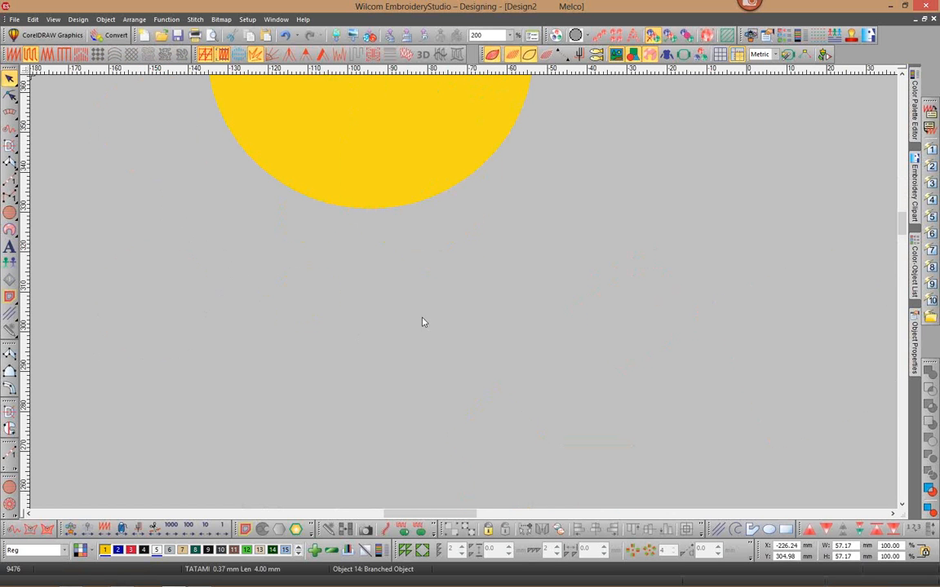
{"action": "key", "text": "shift+z"}
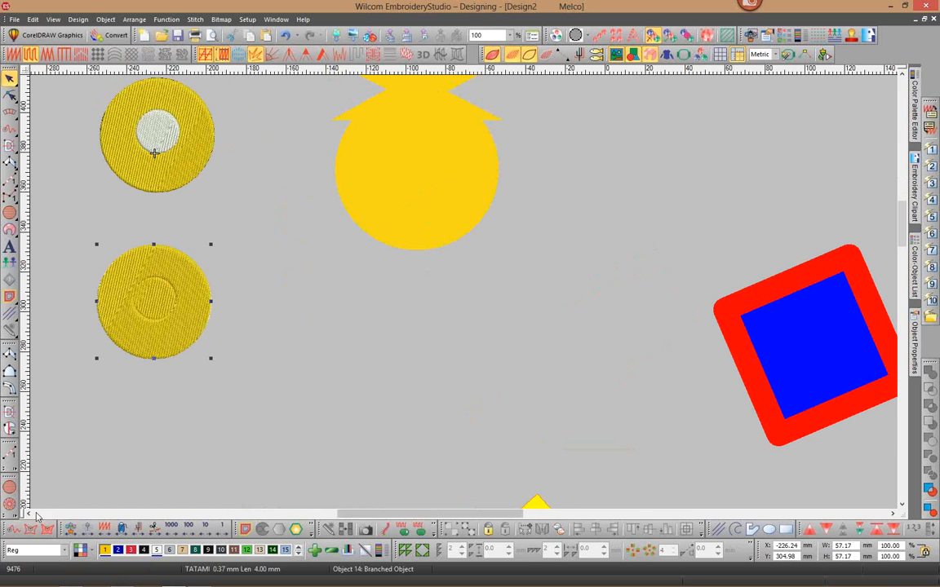
{"action": "key", "text": "z"}
{"action": "left_click", "coordinate": [411, 374]}
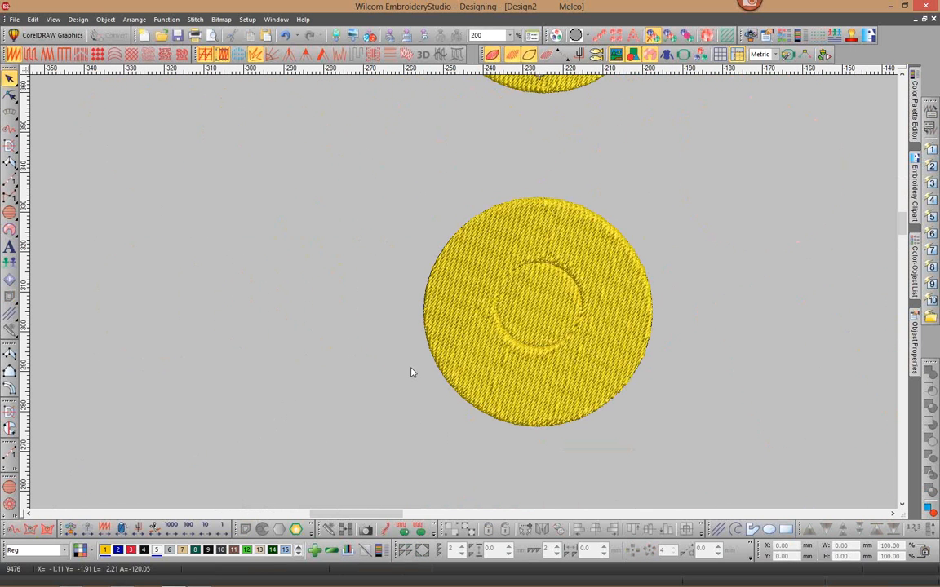
{"action": "left_click", "coordinate": [546, 324]}
{"action": "left_click_drag", "start_coordinate": [547, 323], "coordinate": [384, 305]}
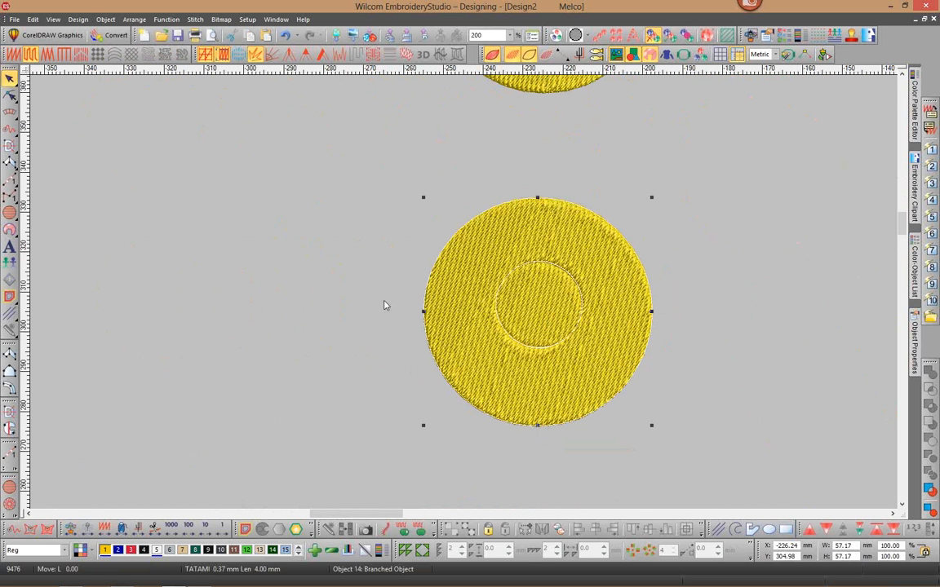
Show the Color-Object List and break apart the branched embroidery object made from the lower circles
{"action": "left_click", "coordinate": [915, 269]}
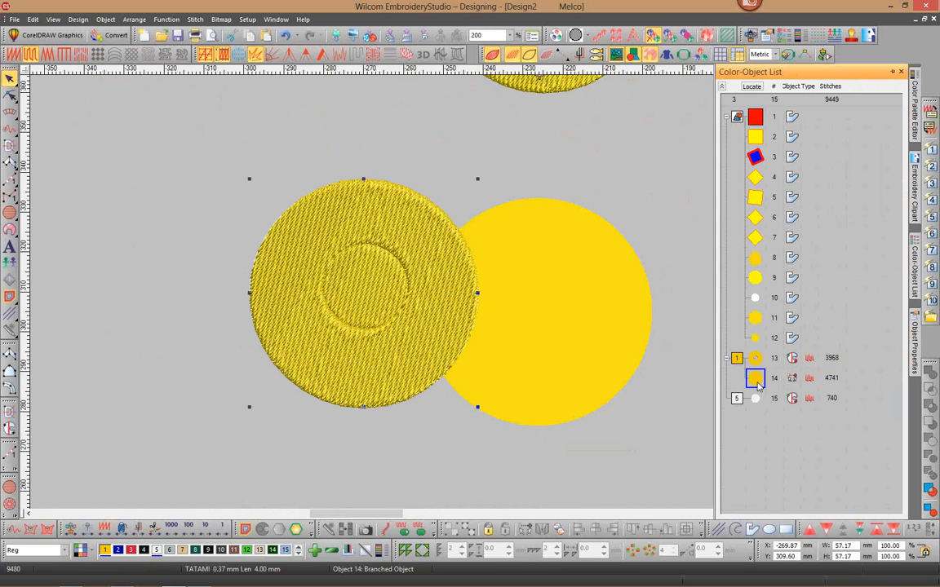
{"action": "right_click", "coordinate": [758, 386]}
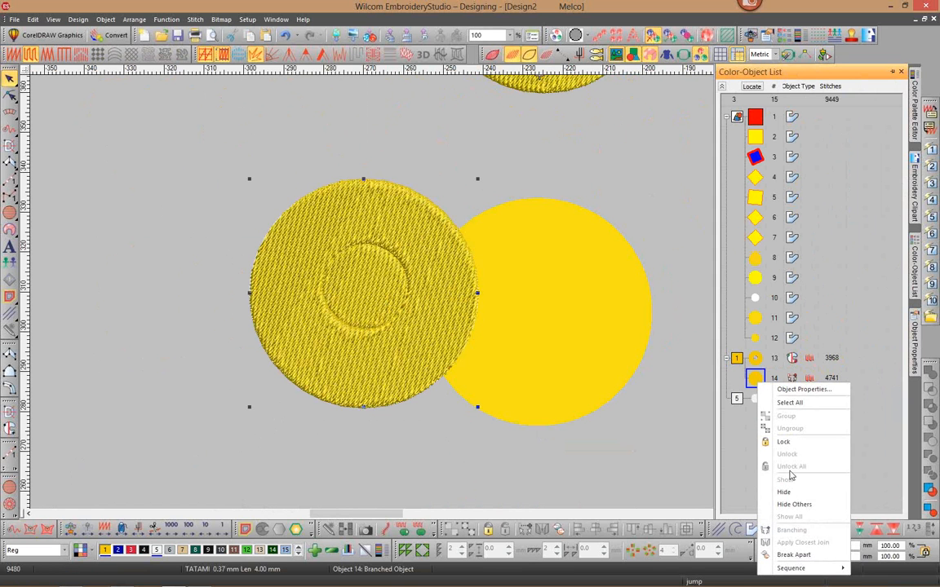
{"action": "left_click", "coordinate": [793, 555]}
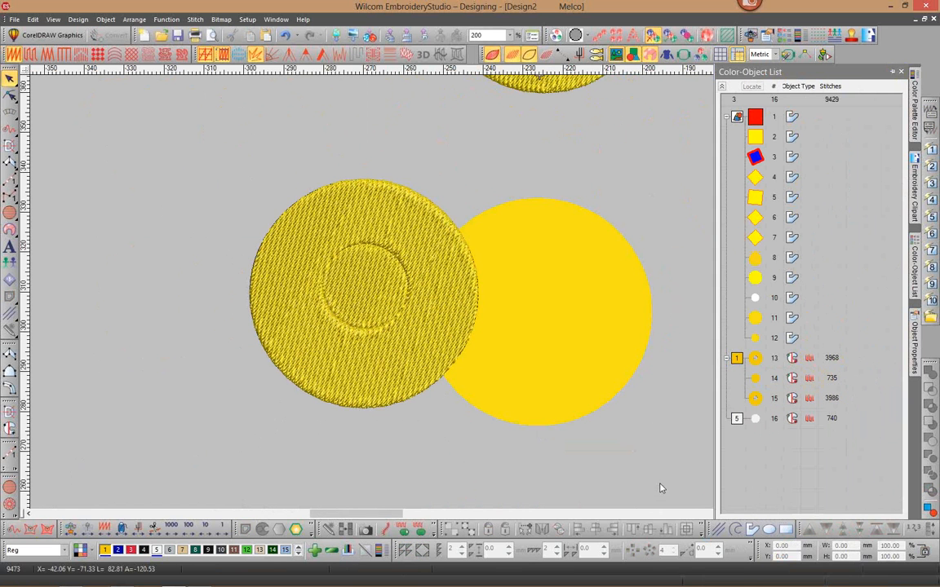
Move the small embroidered circle out of the ring, then undo its moves and the Break Apart
{"action": "left_click_drag", "start_coordinate": [371, 303], "coordinate": [213, 327]}
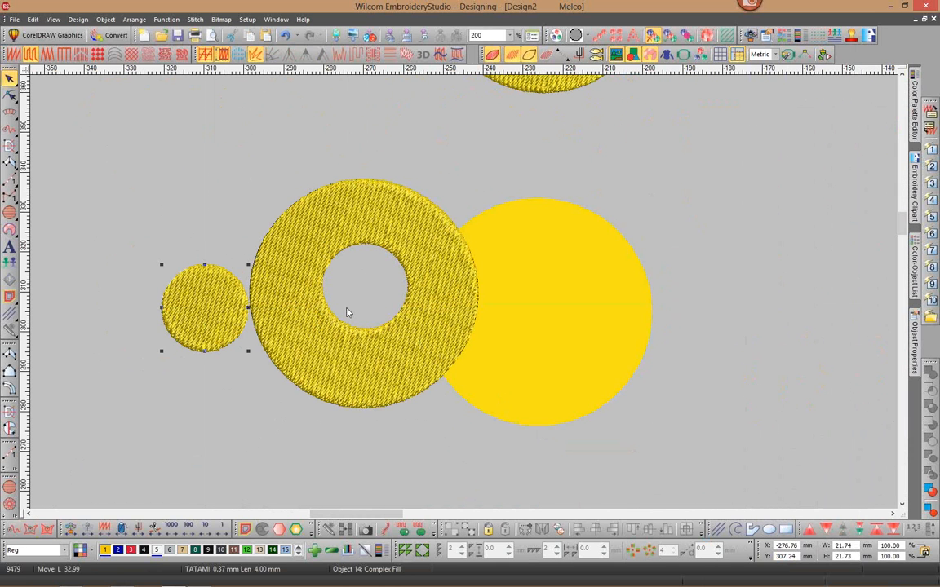
{"action": "key", "text": "ctrl+z"}
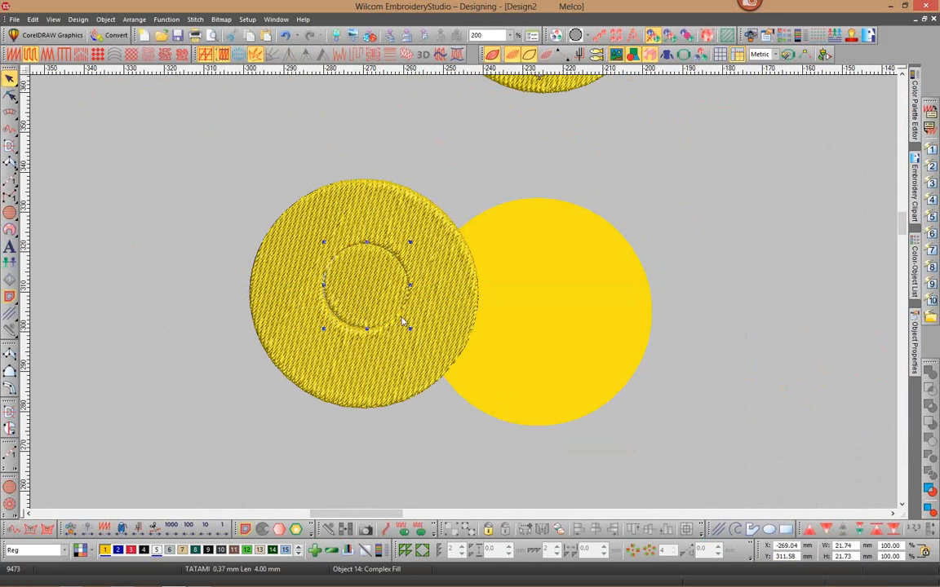
{"action": "left_click", "coordinate": [34, 20]}
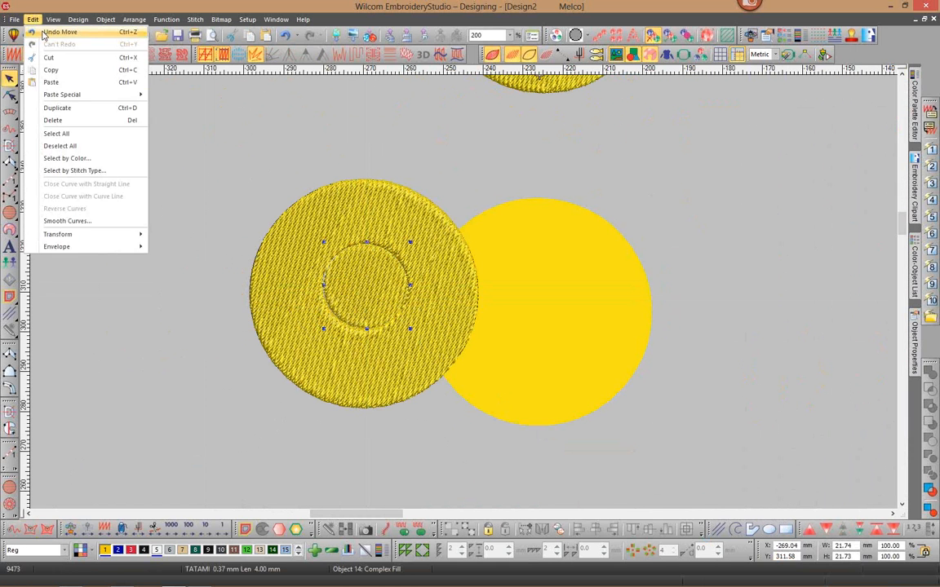
{"action": "left_click", "coordinate": [44, 33]}
{"action": "left_click", "coordinate": [33, 20]}
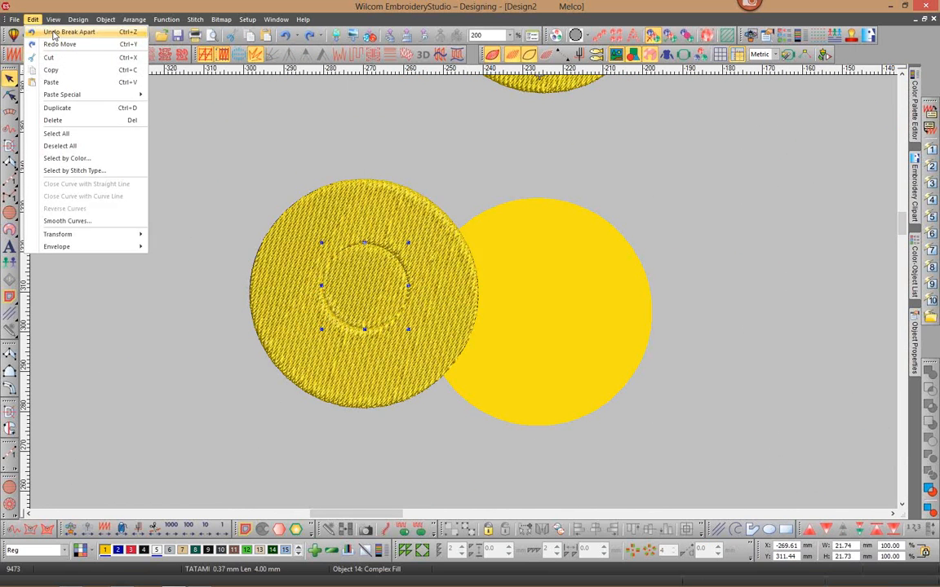
{"action": "left_click", "coordinate": [53, 33]}
Move the small yellow artwork circle off the larger one, up and to its right
{"action": "left_click", "coordinate": [571, 280]}
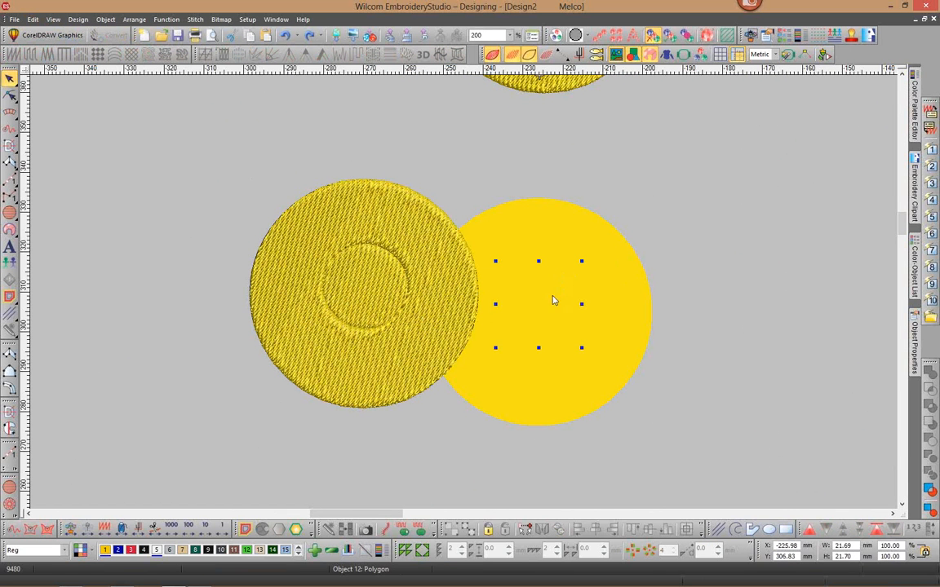
{"action": "left_click_drag", "start_coordinate": [553, 301], "coordinate": [682, 186]}
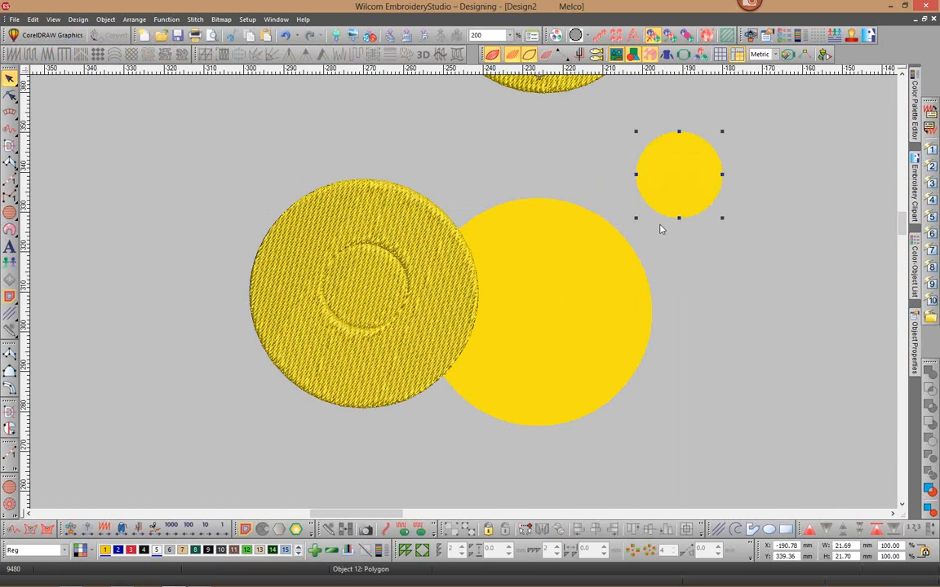
Move the large yellow artwork circle up and to the right, clear of the embroidered circle
{"action": "left_click", "coordinate": [541, 315]}
{"action": "left_click_drag", "start_coordinate": [541, 315], "coordinate": [681, 194]}
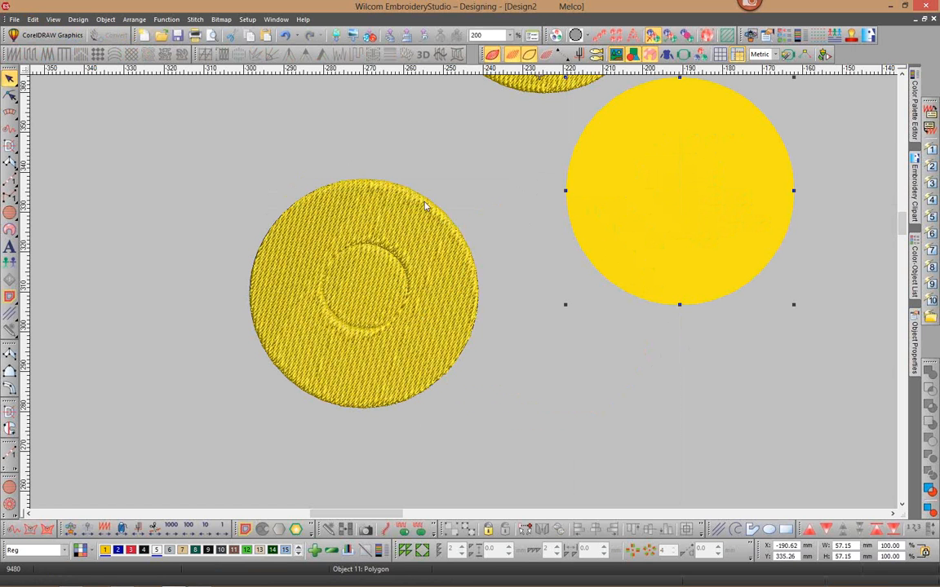
{"action": "left_click", "coordinate": [380, 181]}
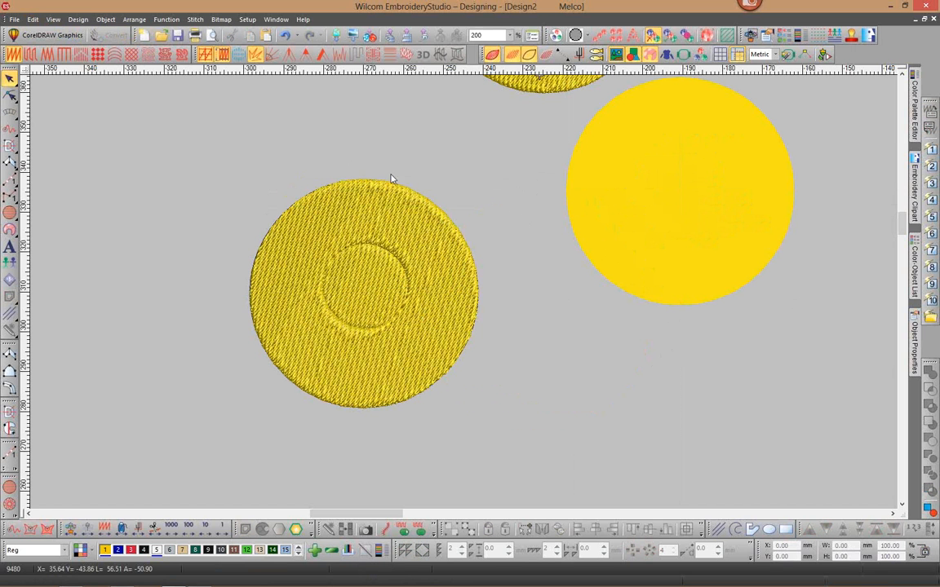
Switch to CorelDRAW graphics mode and pull the small yellow circle out to the lower left of the large one
{"action": "left_click", "coordinate": [51, 35]}
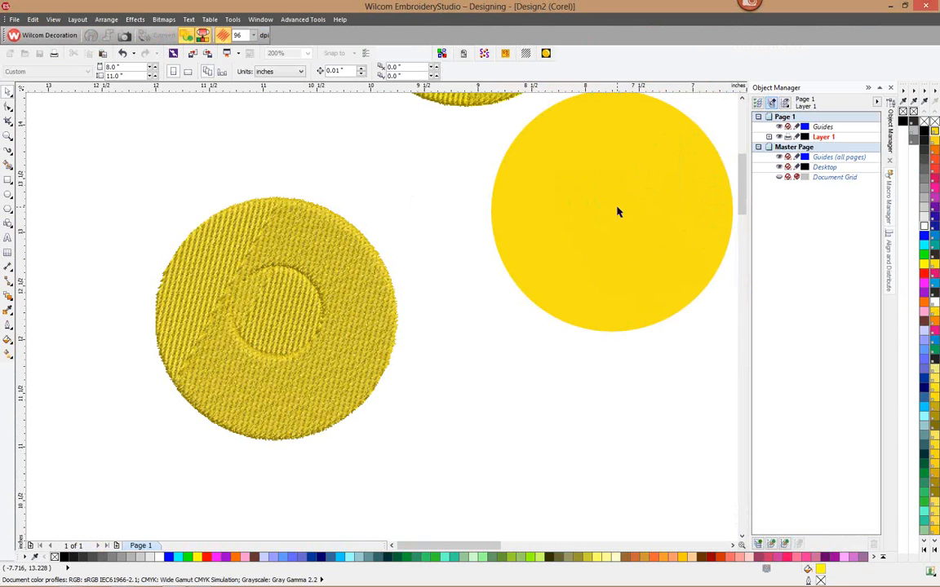
{"action": "mouse_move", "coordinate": [617, 210]}
{"action": "left_mouse_down"}
{"action": "mouse_move", "coordinate": [598, 273]}
{"action": "mouse_move", "coordinate": [484, 305]}
{"action": "mouse_move", "coordinate": [607, 209]}
{"action": "left_mouse_up"}
{"action": "left_click_drag", "start_coordinate": [491, 291], "coordinate": [597, 223]}
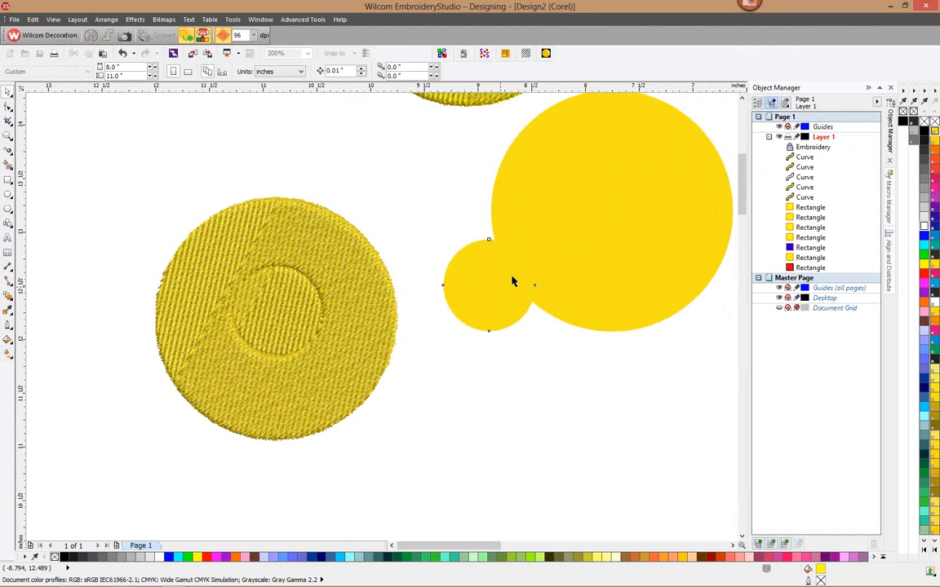
{"action": "left_click", "coordinate": [592, 230]}
{"action": "left_click", "coordinate": [468, 297]}
{"action": "scroll", "coordinate": [388, 189], "scroll_direction": "down", "scroll_amount": 2}
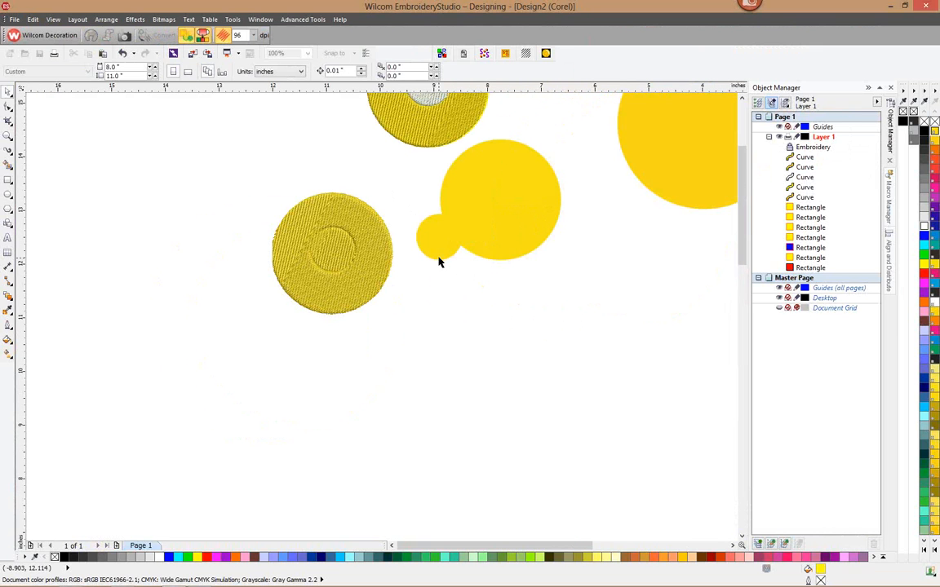
Center the large yellow circle over the small one and combine both into a single ring curve
{"action": "left_click_drag", "start_coordinate": [504, 213], "coordinate": [442, 249]}
{"action": "left_click_drag", "start_coordinate": [555, 151], "coordinate": [388, 319]}
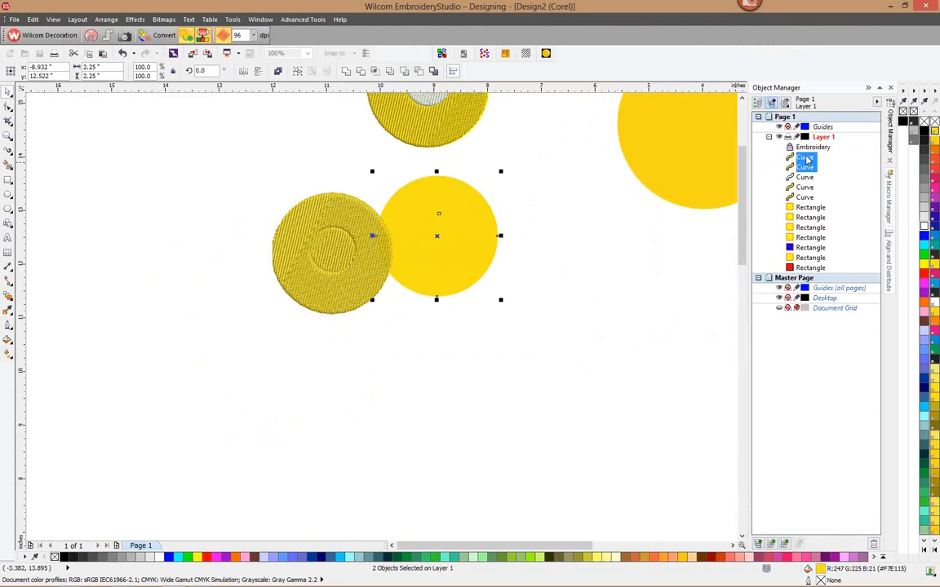
{"action": "left_click", "coordinate": [277, 71]}
{"action": "left_click_drag", "start_coordinate": [453, 210], "coordinate": [490, 244]}
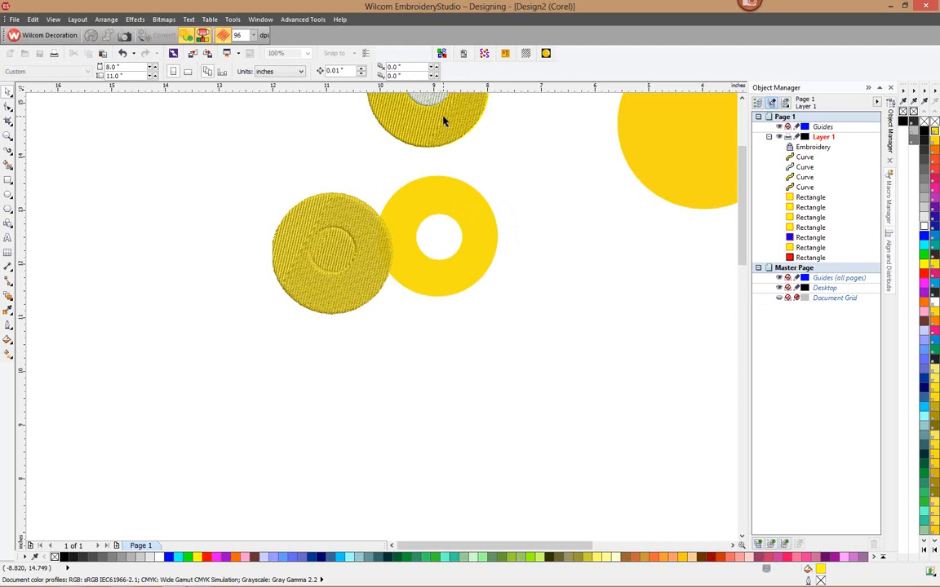
Convert the yellow ring curve to embroidery and move the stitched ring down and right of its artwork
{"action": "scroll", "coordinate": [445, 244], "scroll_direction": "up", "scroll_amount": 3}
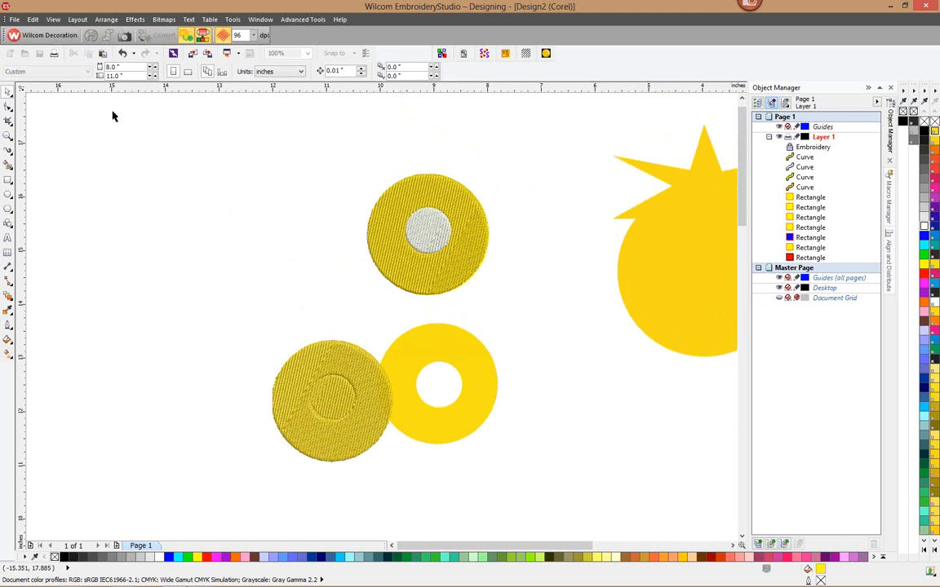
{"action": "scroll", "coordinate": [233, 252], "scroll_direction": "down", "scroll_amount": 3}
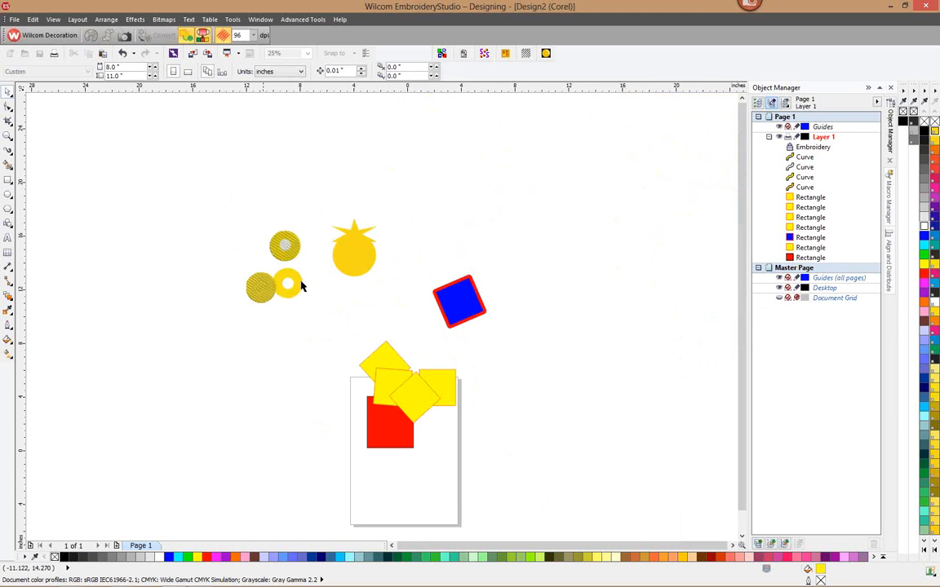
{"action": "left_click_drag", "start_coordinate": [314, 335], "coordinate": [266, 263]}
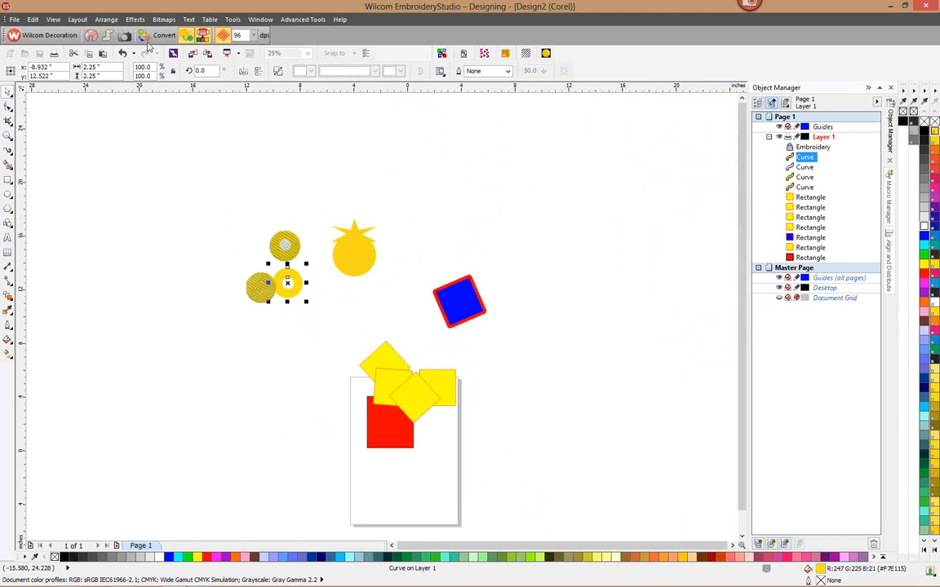
{"action": "left_click", "coordinate": [162, 37]}
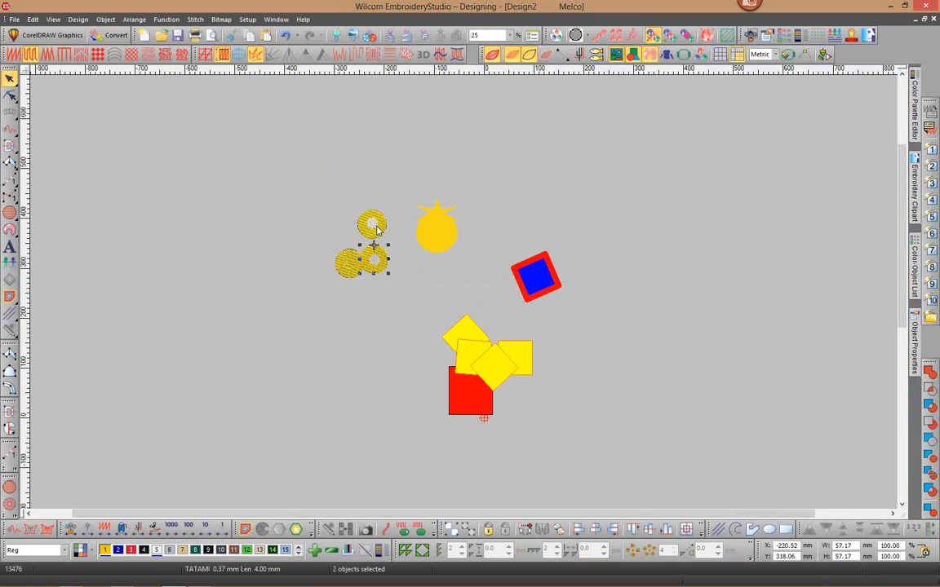
{"action": "left_click_drag", "start_coordinate": [379, 265], "coordinate": [396, 291]}
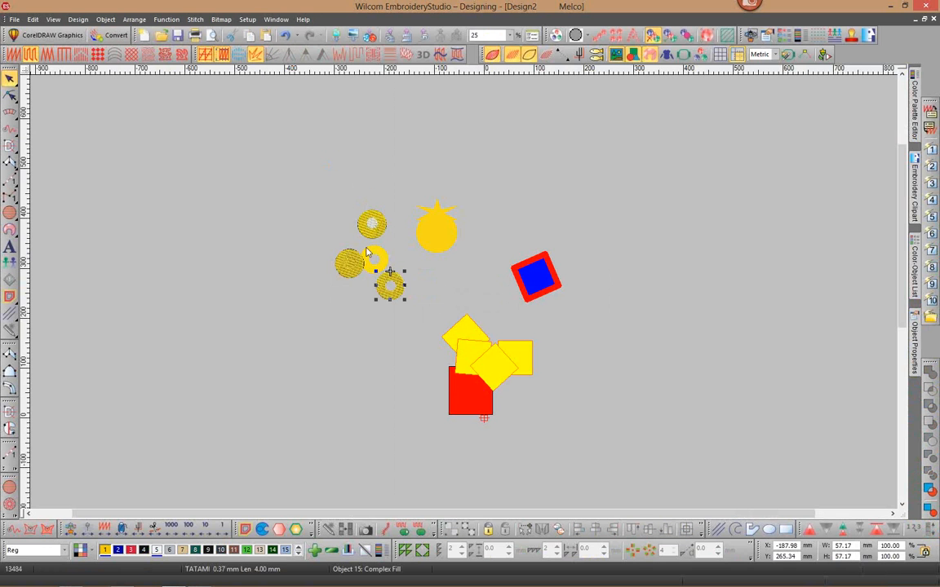
Move the embroidered white circle up and right, and its surrounding yellow embroidered ring down and right, off their artwork
{"action": "scroll", "coordinate": [399, 284], "scroll_direction": "up", "scroll_amount": 1}
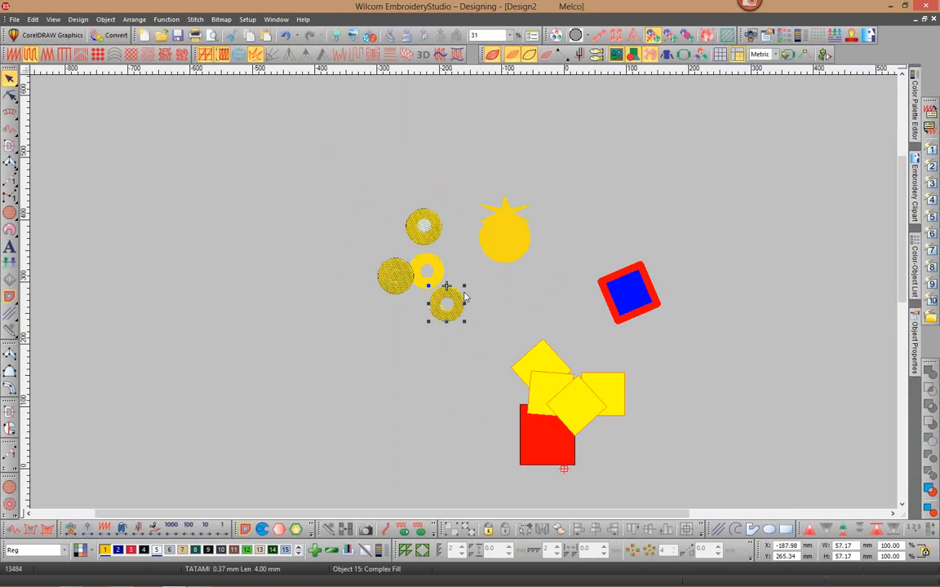
{"action": "scroll", "coordinate": [464, 298], "scroll_direction": "up", "scroll_amount": 3}
{"action": "key", "text": "shift+Tab"}
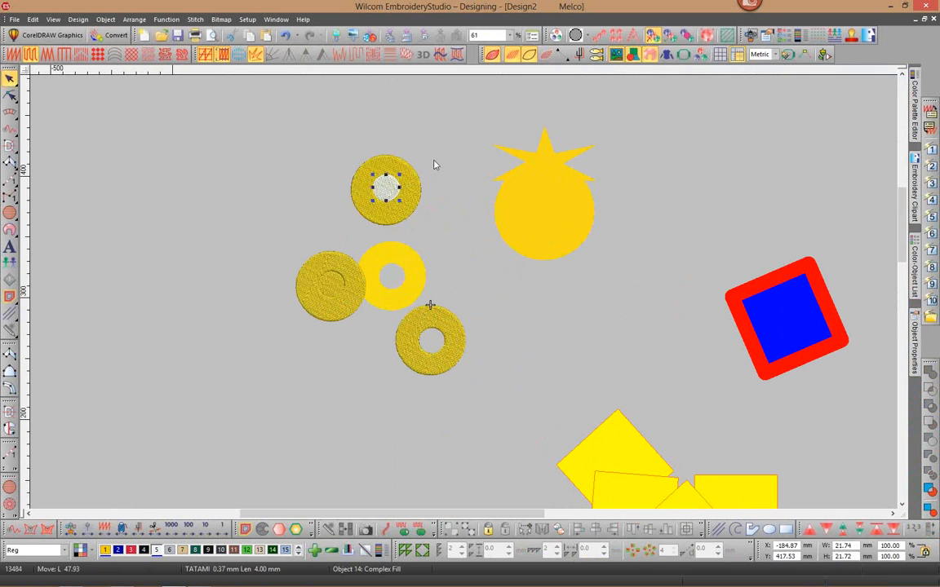
{"action": "left_click_drag", "start_coordinate": [386, 188], "coordinate": [434, 153]}
{"action": "left_click_drag", "start_coordinate": [408, 189], "coordinate": [468, 226]}
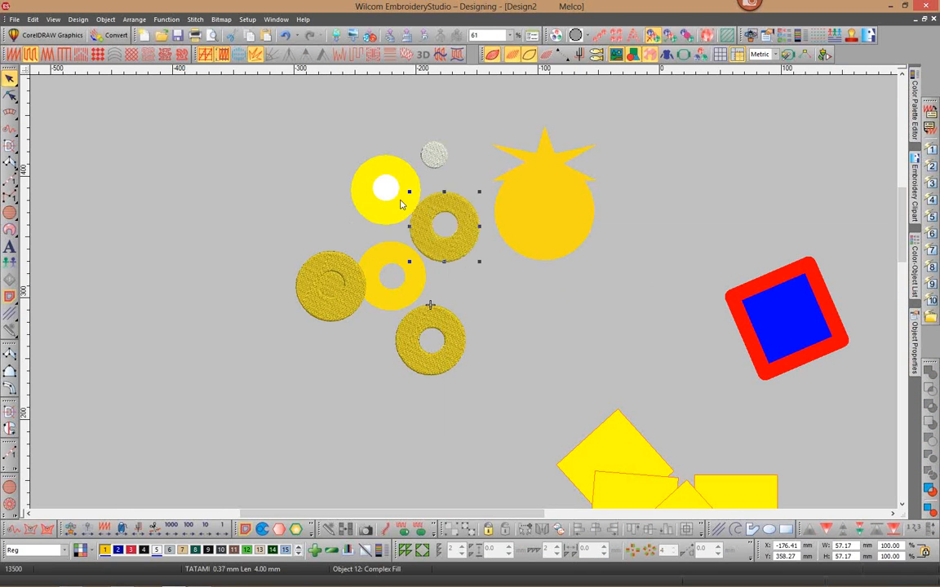
Move the small white artwork circle left off the yellow circle, then undo the move
{"action": "left_click", "coordinate": [385, 189]}
{"action": "left_click_drag", "start_coordinate": [385, 190], "coordinate": [317, 188]}
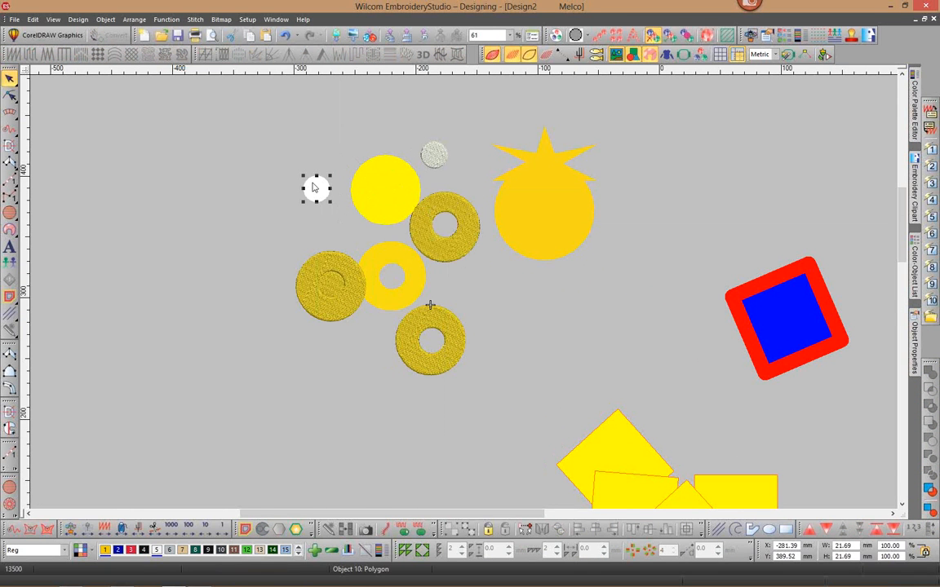
{"action": "left_click", "coordinate": [36, 22]}
{"action": "left_click", "coordinate": [37, 29]}
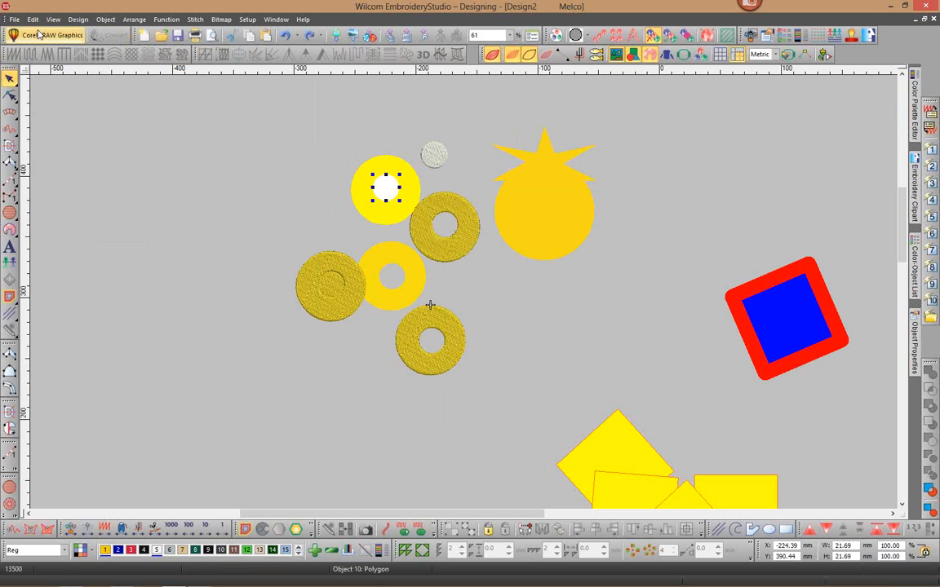
Delete all objects in the design and return to CorelDRAW graphics mode
{"action": "left_click", "coordinate": [96, 80]}
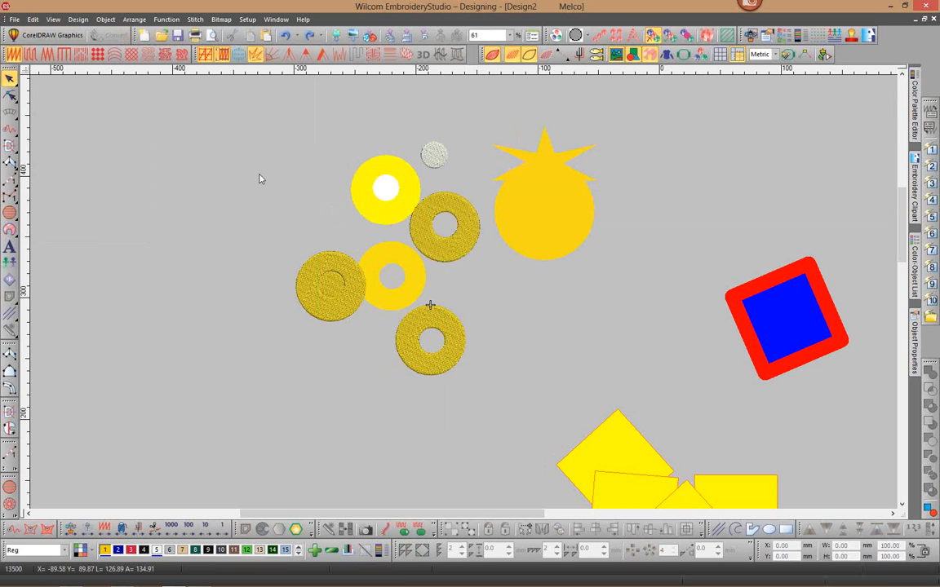
{"action": "key", "text": "ctrl+a"}
{"action": "key", "text": "Delete"}
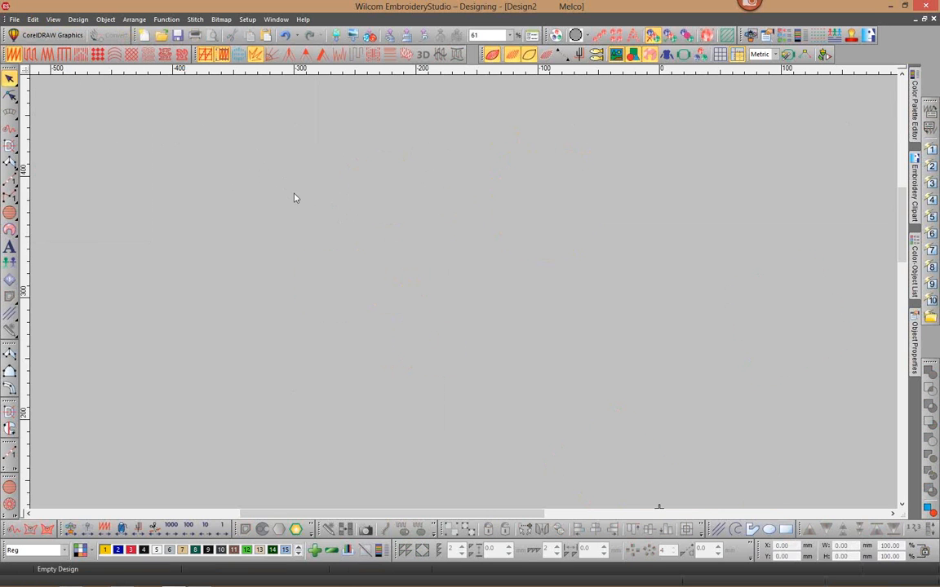
{"action": "left_click", "coordinate": [41, 34]}
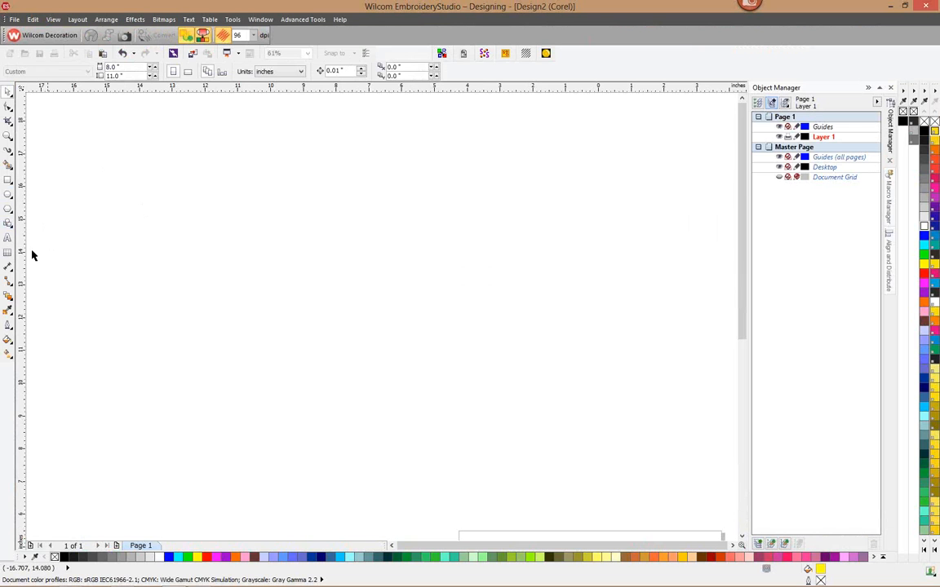
Add the letter "A" as Arial artistic text and enlarge it to about 3.6 by 3.9 inches
{"action": "left_click", "coordinate": [8, 237]}
{"action": "left_click", "coordinate": [243, 239]}
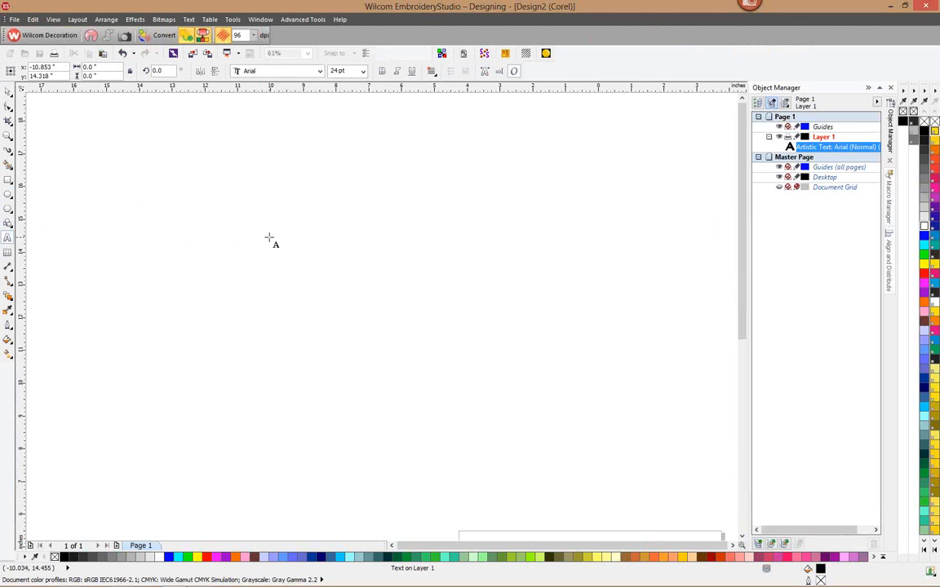
{"action": "type", "text": "A"}
{"action": "left_click", "coordinate": [7, 91]}
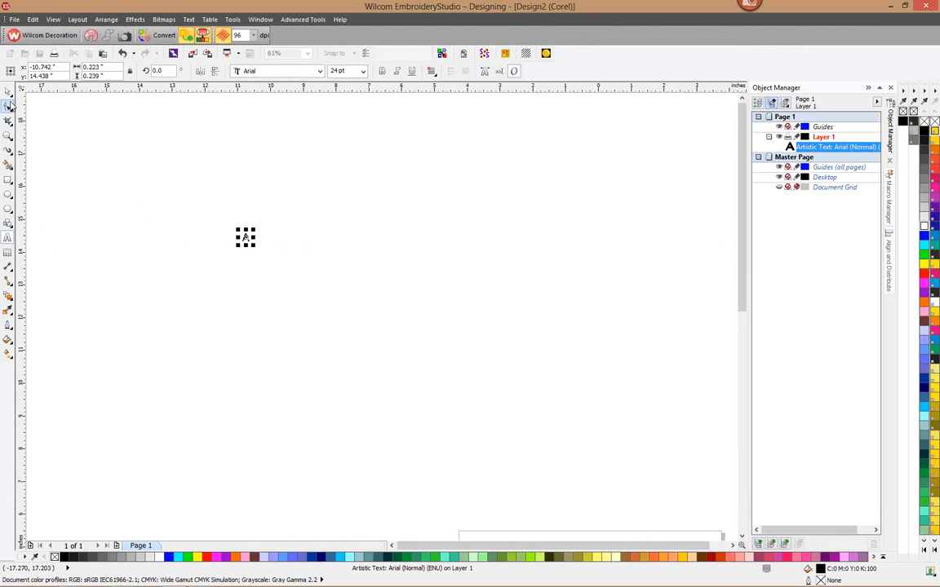
{"action": "left_click_drag", "start_coordinate": [252, 244], "coordinate": [457, 363]}
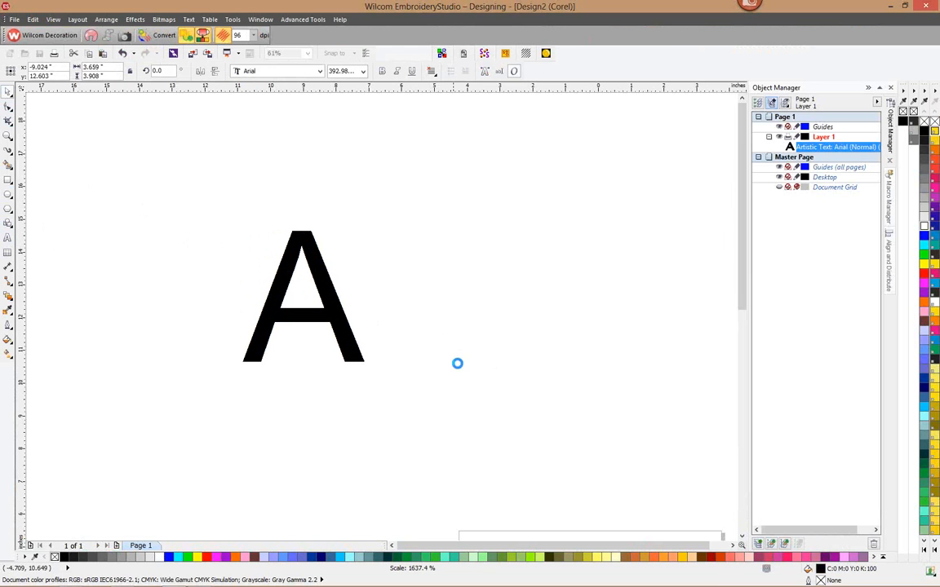
Convert the letter A to curves and move it a little up and to the right
{"action": "right_click", "coordinate": [327, 290]}
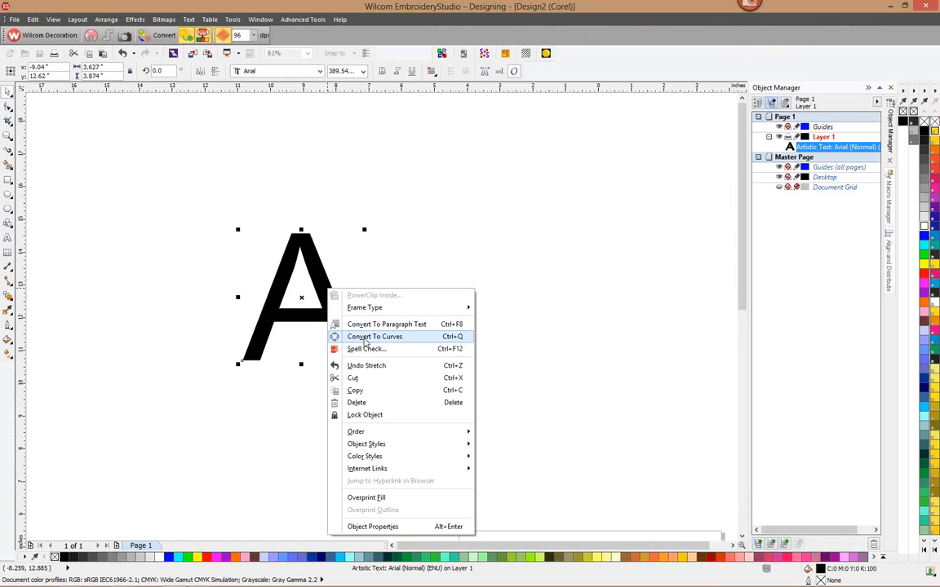
{"action": "left_click", "coordinate": [364, 337]}
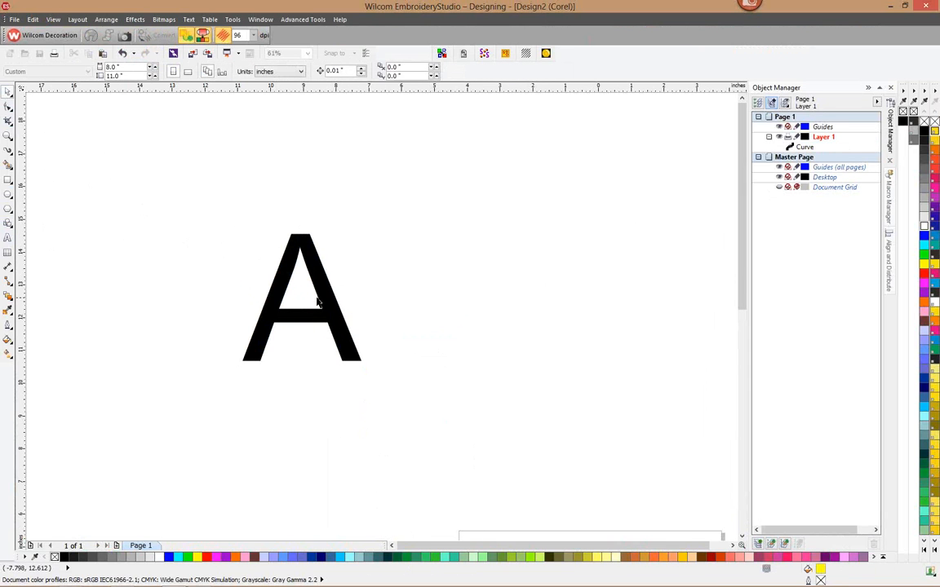
{"action": "left_click_drag", "start_coordinate": [318, 297], "coordinate": [399, 277]}
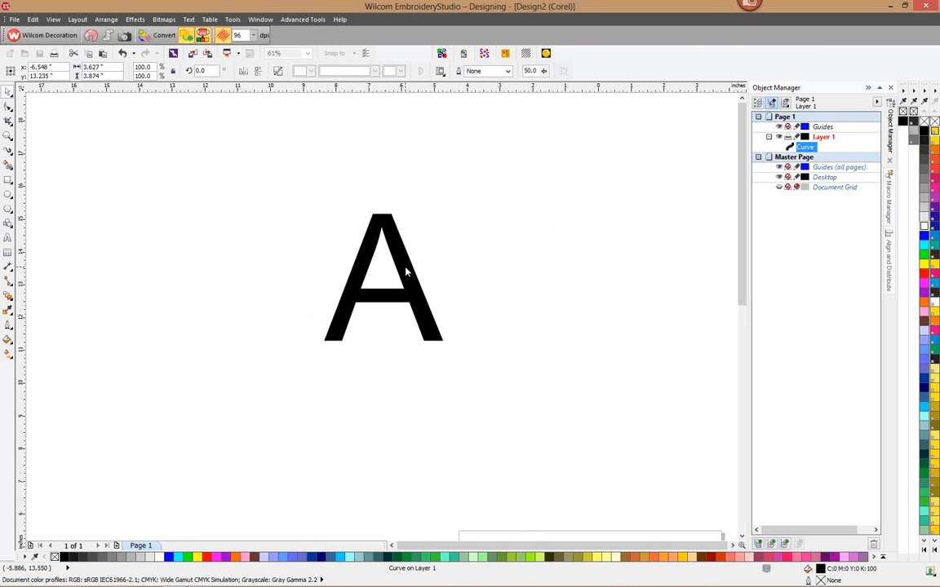
Break the letter A curve apart and separate its outer shape from the inner triangle
{"action": "right_click", "coordinate": [364, 240]}
{"action": "left_click", "coordinate": [407, 296]}
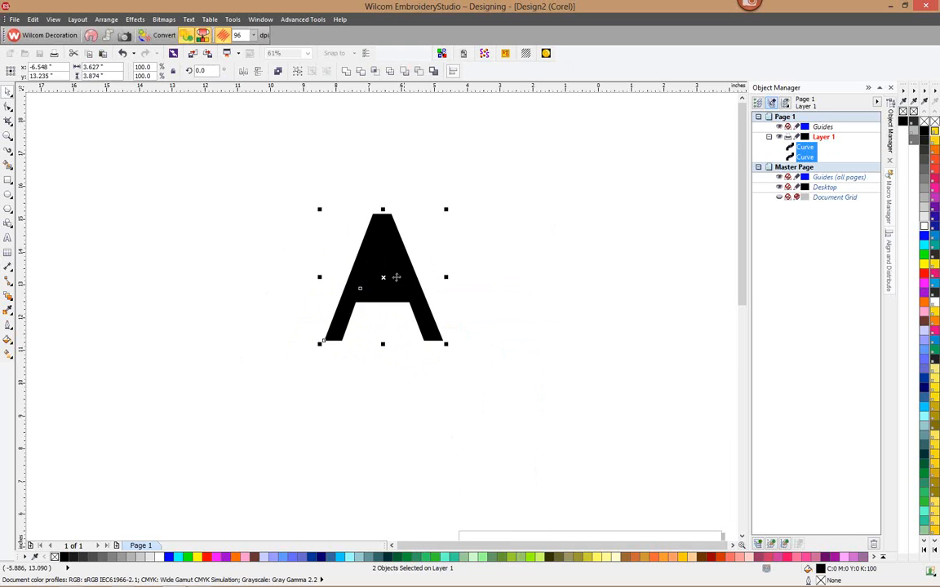
{"action": "left_click", "coordinate": [614, 271]}
{"action": "left_click", "coordinate": [394, 267]}
{"action": "mouse_move", "coordinate": [394, 267]}
{"action": "left_mouse_down"}
{"action": "mouse_move", "coordinate": [467, 255]}
{"action": "mouse_move", "coordinate": [396, 256]}
{"action": "left_mouse_up"}
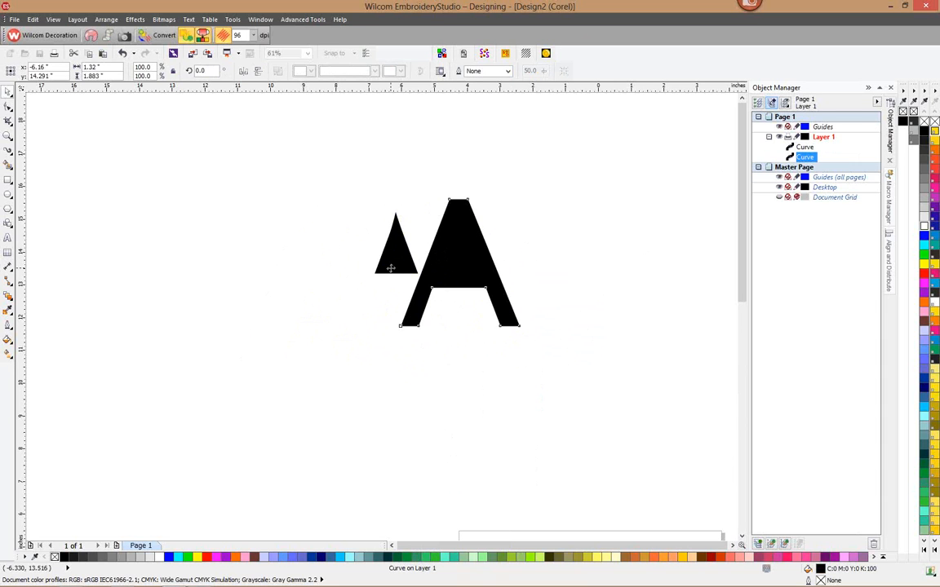
Place the triangle back inside the A's outer shape and combine both curves into one
{"action": "left_click_drag", "start_coordinate": [401, 242], "coordinate": [450, 233]}
{"action": "left_click_drag", "start_coordinate": [363, 168], "coordinate": [564, 373]}
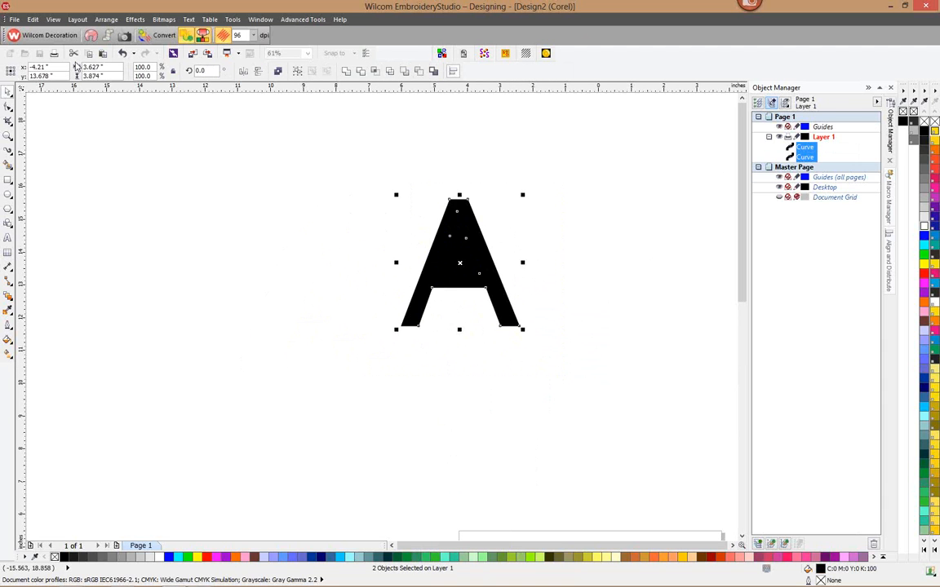
{"action": "left_click", "coordinate": [297, 72]}
{"action": "left_click", "coordinate": [314, 127]}
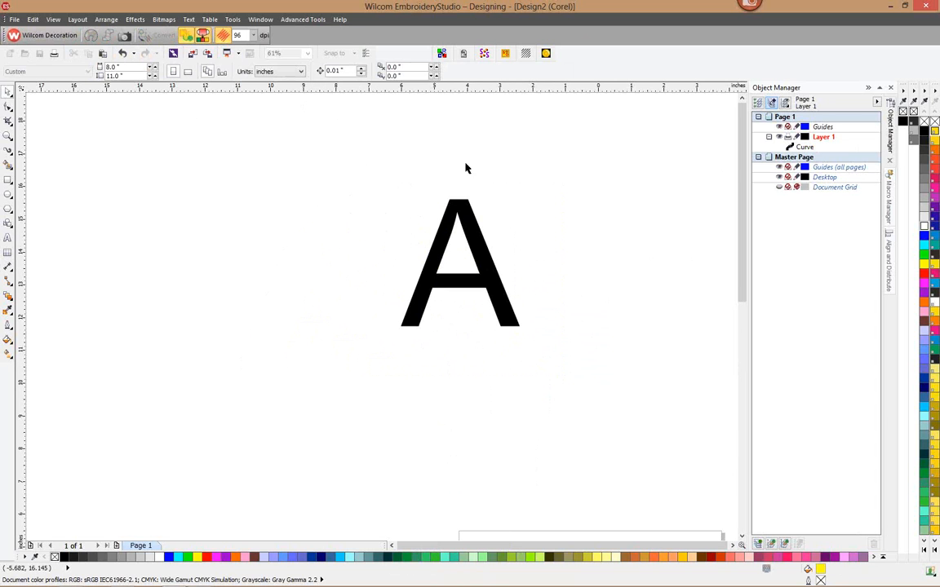
{"action": "left_click", "coordinate": [424, 270]}
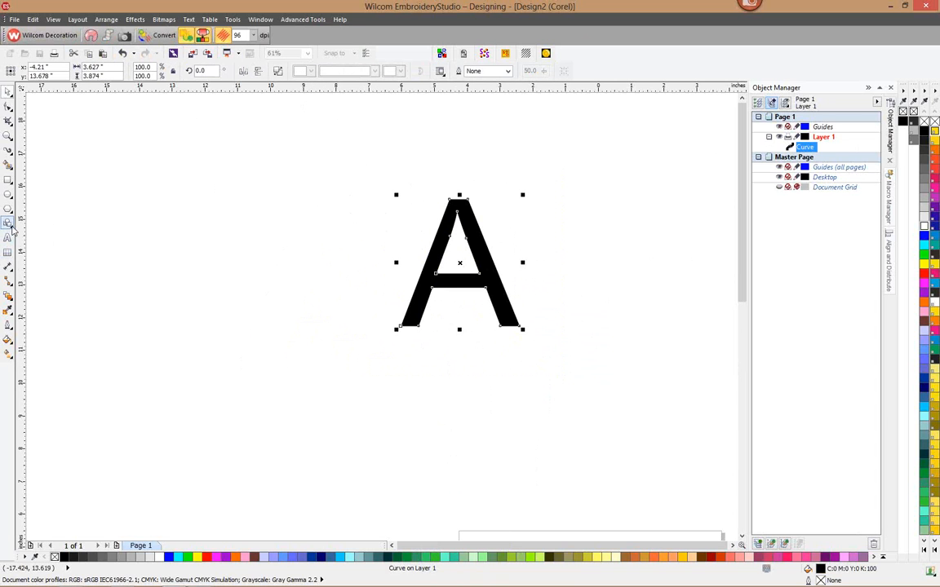
{"action": "left_click", "coordinate": [10, 226]}
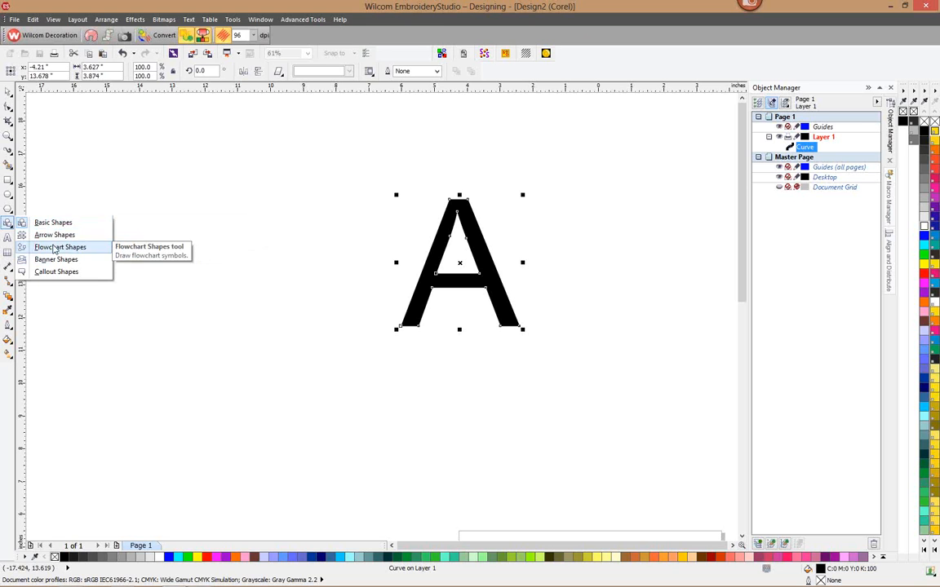
{"action": "left_click", "coordinate": [54, 234]}
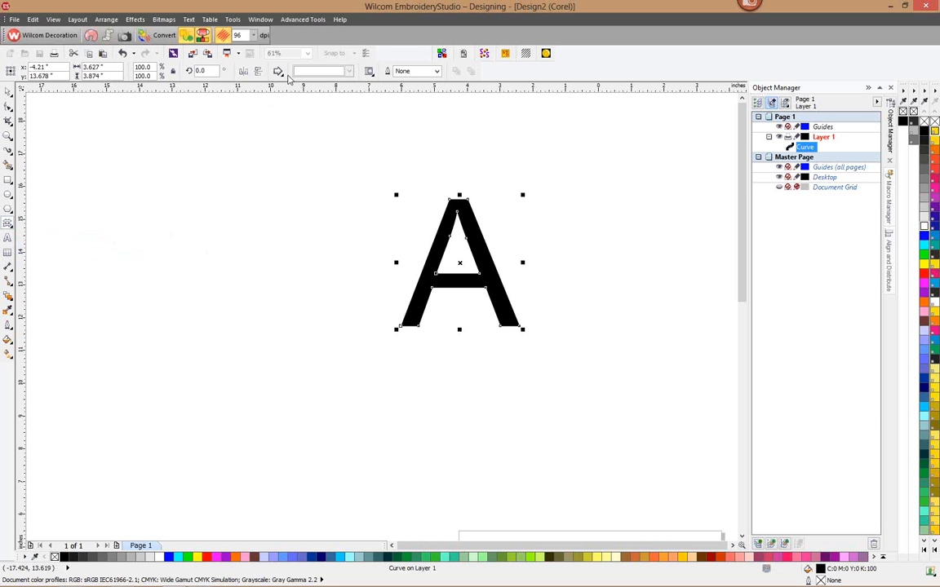
{"action": "left_click", "coordinate": [278, 72]}
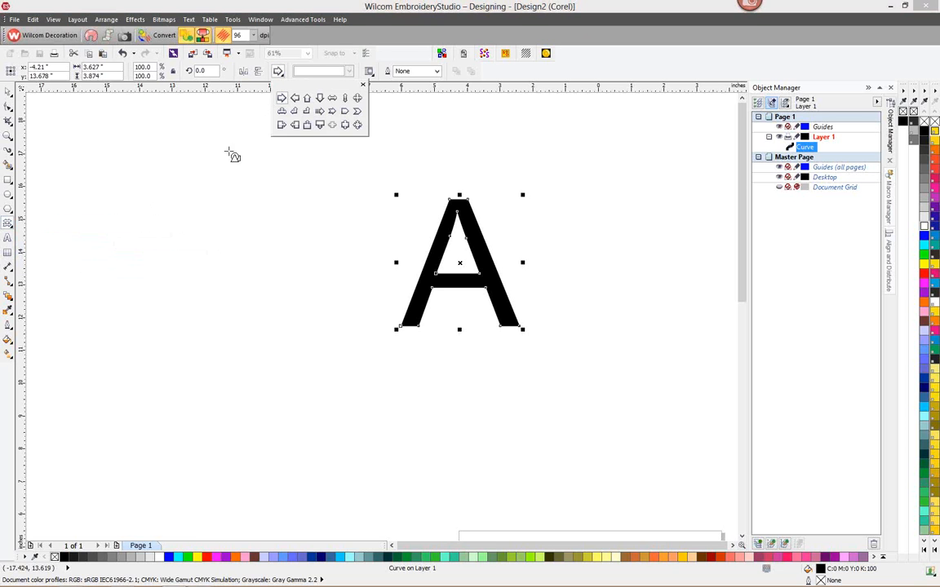
Draw a smiley face from the basic shapes, about 4.2 inches across, to the left of the letter A
{"action": "left_click", "coordinate": [10, 229]}
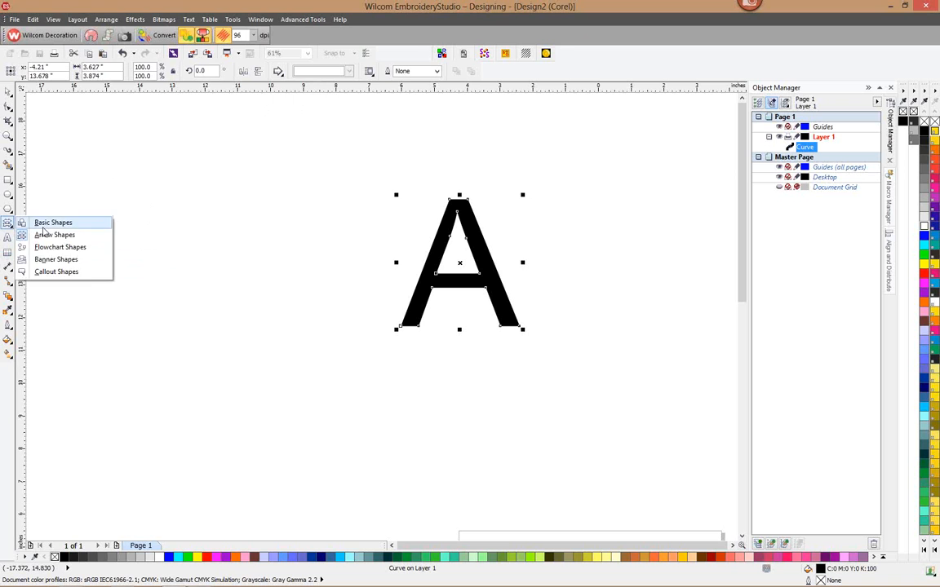
{"action": "left_click", "coordinate": [40, 206]}
{"action": "left_click", "coordinate": [280, 73]}
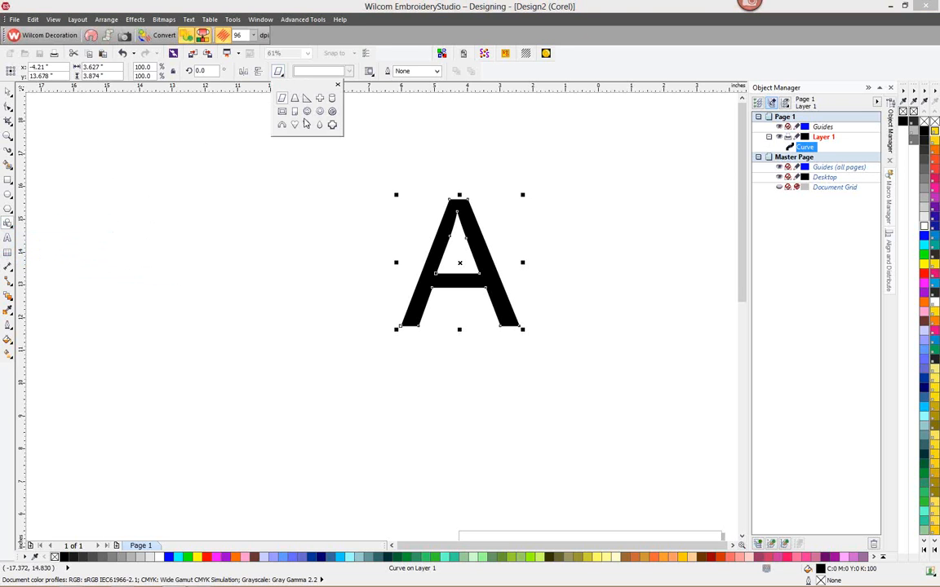
{"action": "left_click", "coordinate": [309, 113]}
{"action": "left_click_drag", "start_coordinate": [157, 139], "coordinate": [298, 282]}
Give the smiley face a black hairline outline and reshape its mouth into a frown
{"action": "left_click", "coordinate": [8, 106]}
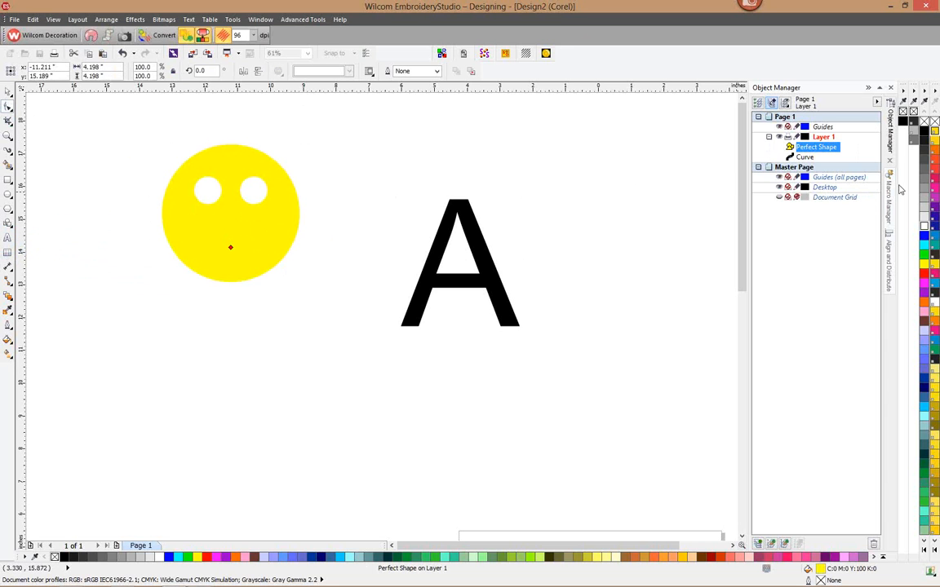
{"action": "right_click", "coordinate": [925, 133]}
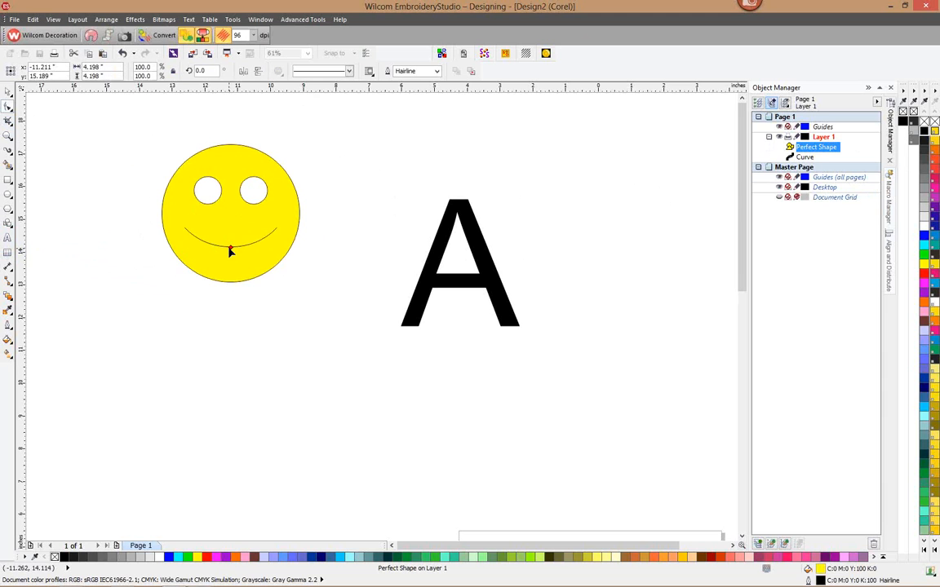
{"action": "left_click_drag", "start_coordinate": [231, 249], "coordinate": [230, 220]}
{"action": "key", "text": "space"}
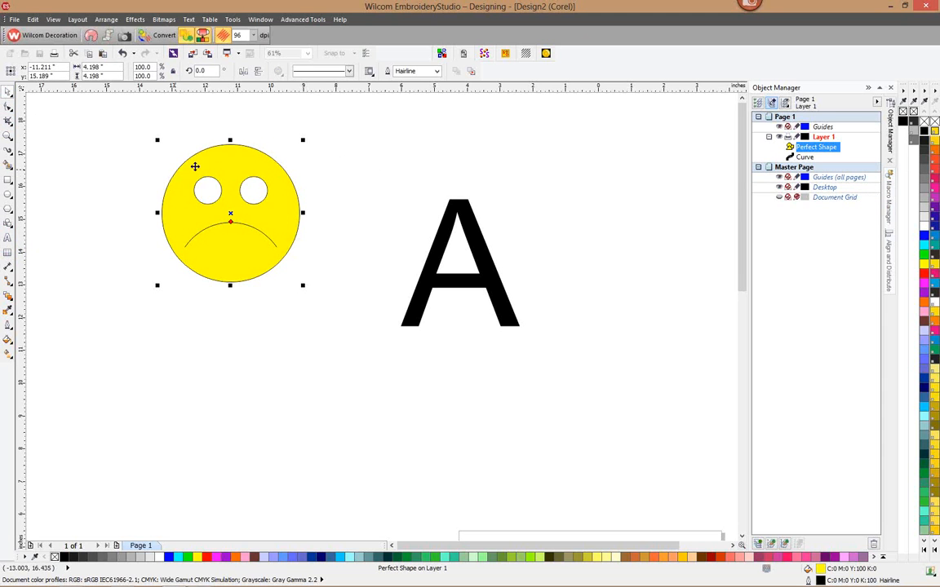
Convert the face to embroidery, then move its fill object down-left and its mouth run up-right
{"action": "left_click", "coordinate": [161, 36]}
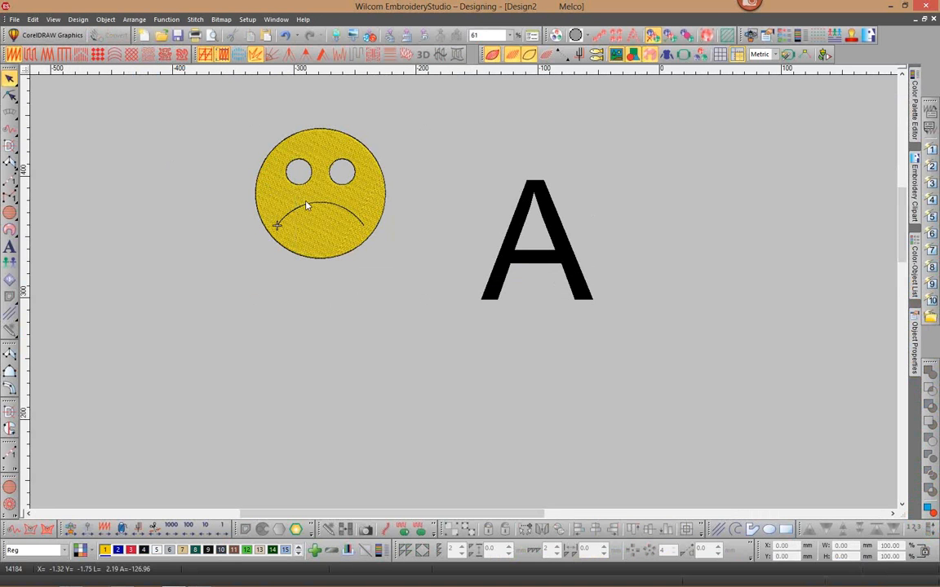
{"action": "left_click", "coordinate": [347, 200]}
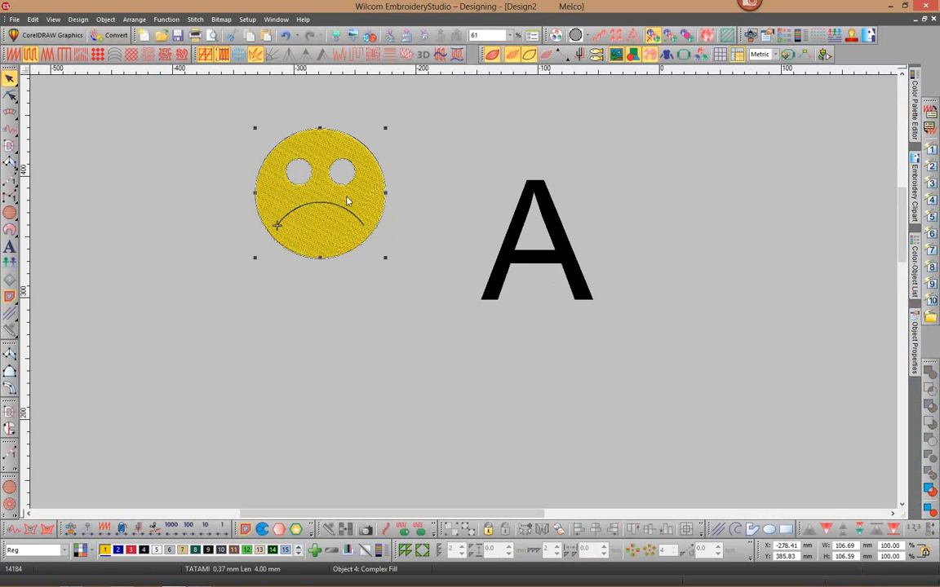
{"action": "left_click_drag", "start_coordinate": [300, 209], "coordinate": [277, 226]}
{"action": "left_click", "coordinate": [338, 204]}
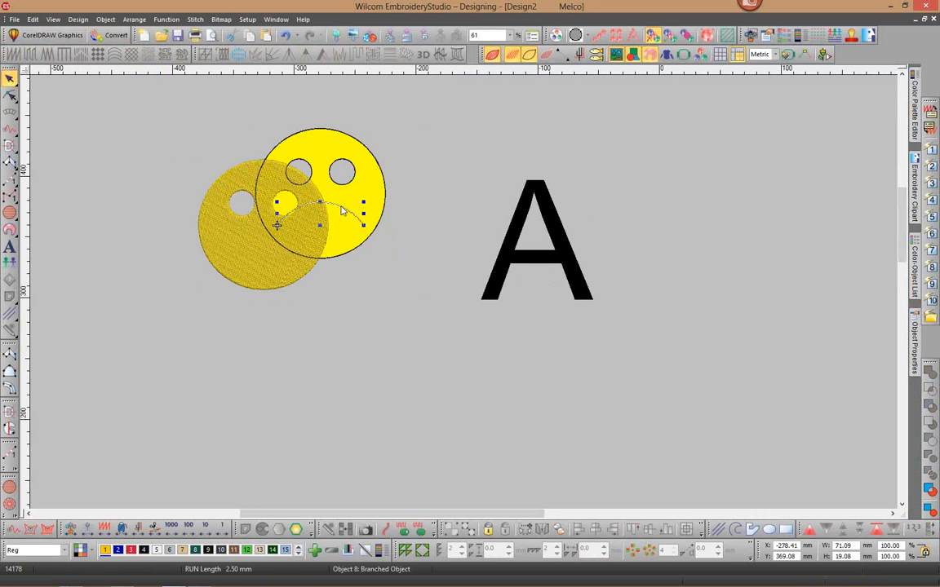
{"action": "left_click_drag", "start_coordinate": [340, 209], "coordinate": [397, 186]}
Undo both embroidery object moves and the switch to Wilcom Decoration mode
{"action": "left_click", "coordinate": [33, 19]}
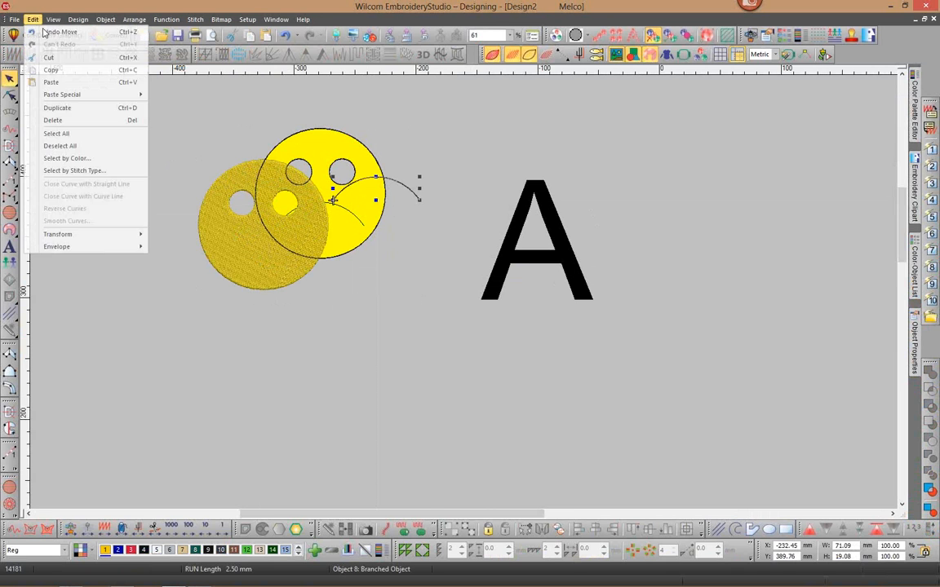
{"action": "left_click", "coordinate": [57, 32]}
{"action": "left_click", "coordinate": [33, 19]}
{"action": "left_click", "coordinate": [46, 32]}
{"action": "left_click", "coordinate": [33, 18]}
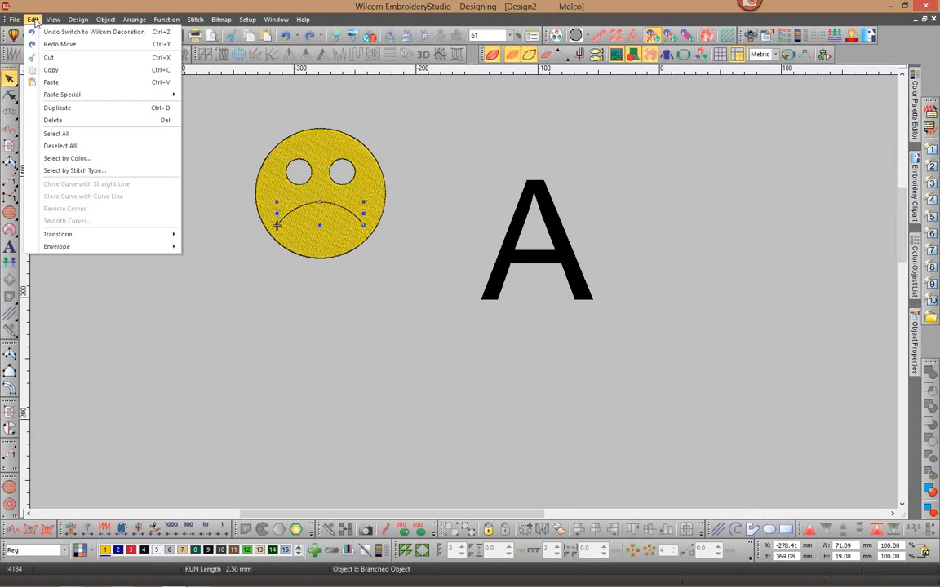
{"action": "left_click", "coordinate": [46, 32]}
Convert the face shape to curves and break the resulting curve apart
{"action": "left_click", "coordinate": [228, 151]}
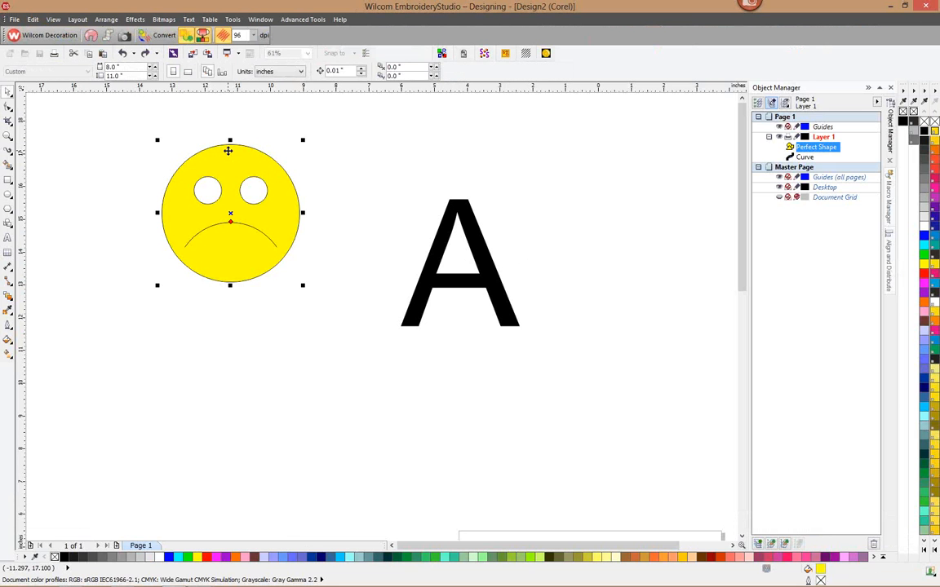
{"action": "right_click", "coordinate": [230, 152]}
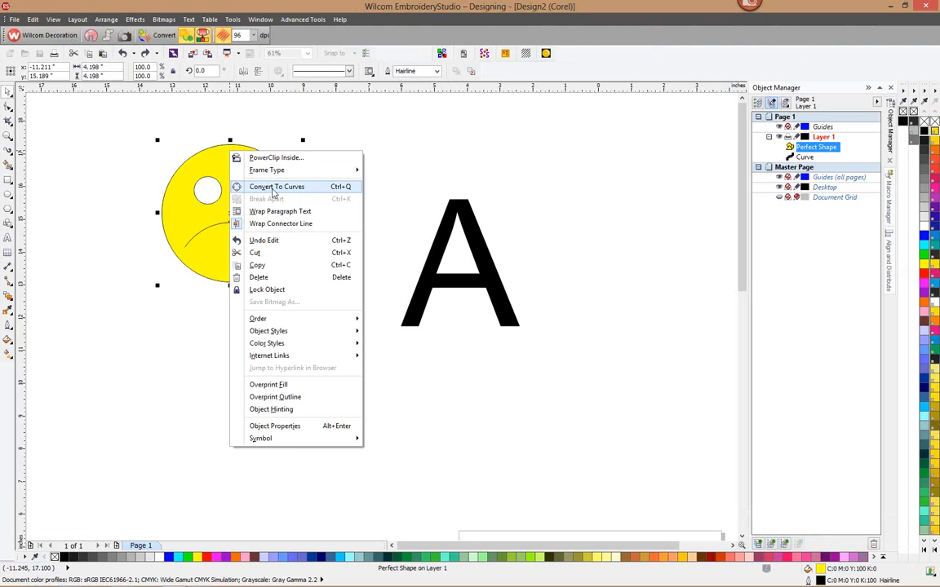
{"action": "left_click", "coordinate": [271, 187]}
{"action": "left_click", "coordinate": [321, 174]}
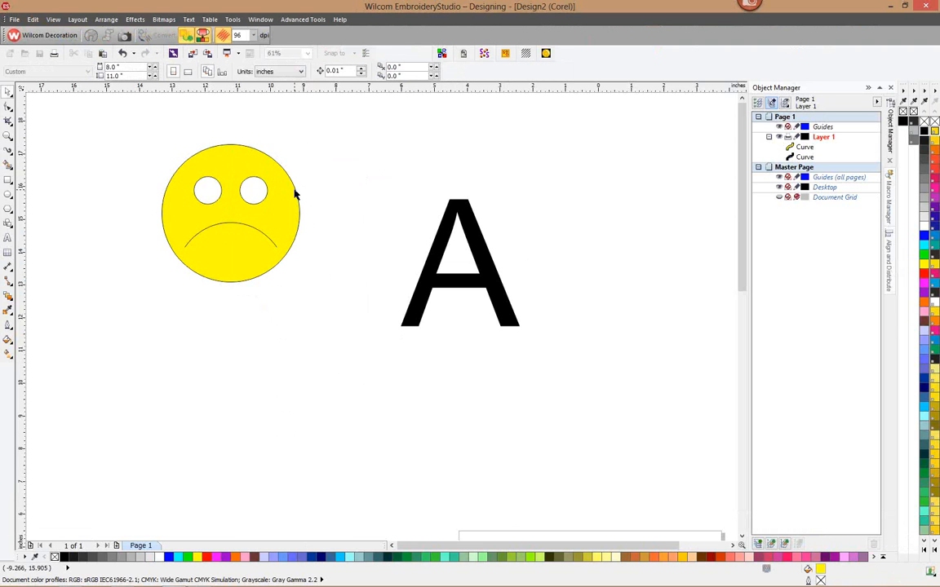
{"action": "left_click", "coordinate": [294, 190]}
{"action": "right_click", "coordinate": [293, 189]}
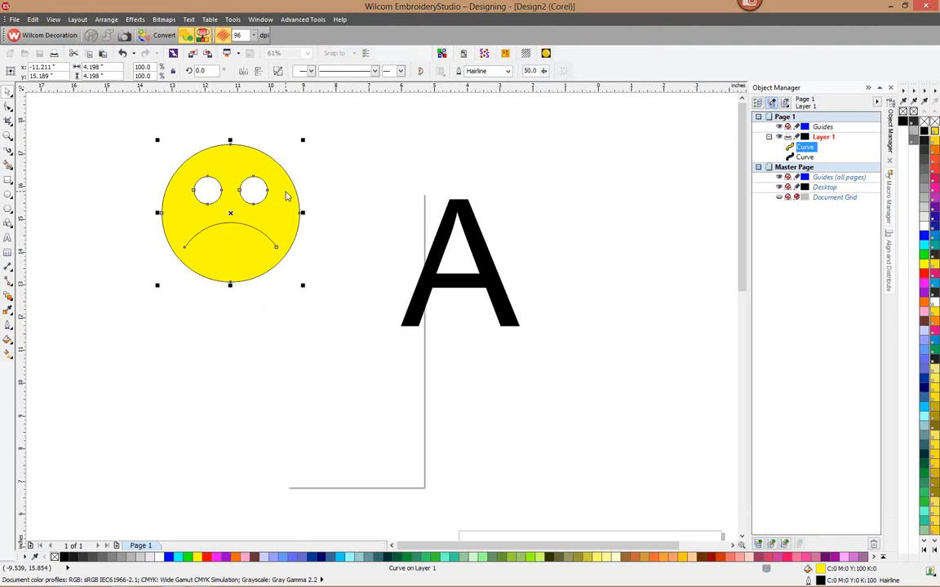
{"action": "left_click", "coordinate": [326, 242]}
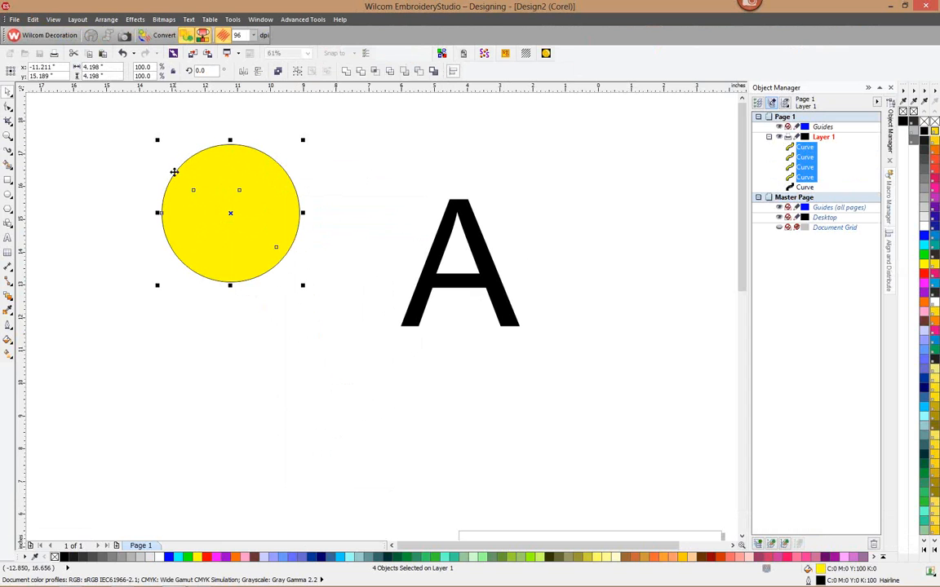
Move the large face circle to the right, off the eyes and mouth, and undo the move
{"action": "left_click", "coordinate": [145, 130]}
{"action": "left_click_drag", "start_coordinate": [172, 141], "coordinate": [304, 266]}
{"action": "left_click", "coordinate": [290, 189]}
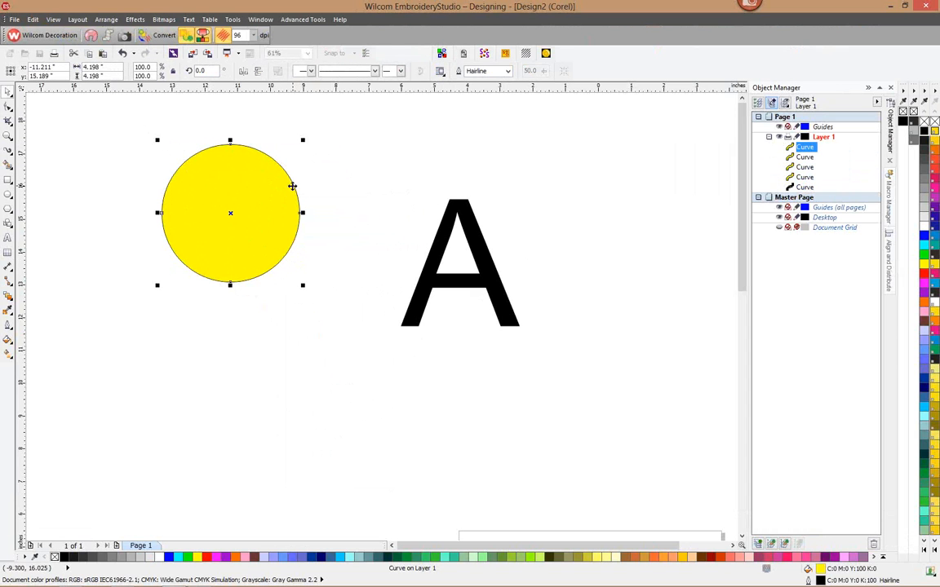
{"action": "left_click_drag", "start_coordinate": [287, 189], "coordinate": [405, 191]}
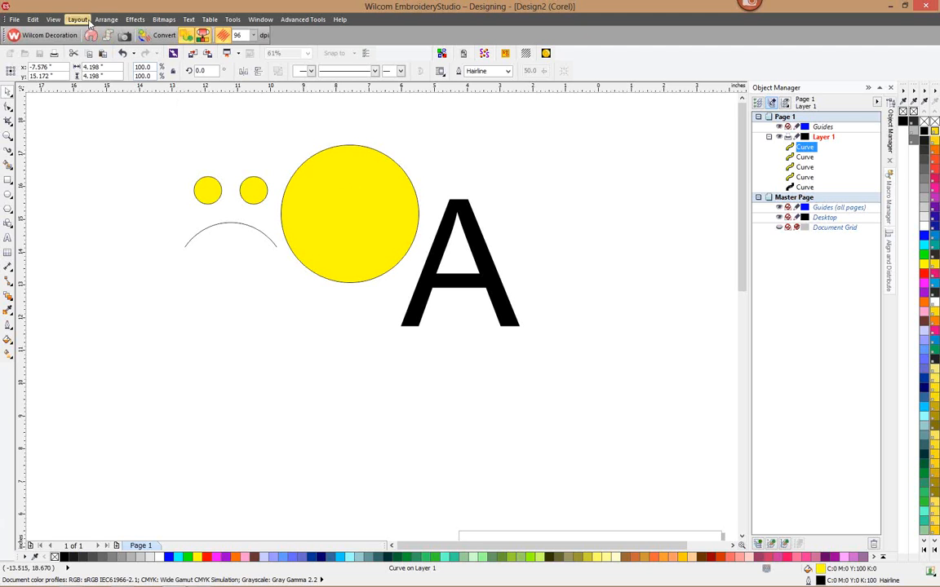
{"action": "left_click", "coordinate": [33, 19]}
{"action": "left_click", "coordinate": [47, 32]}
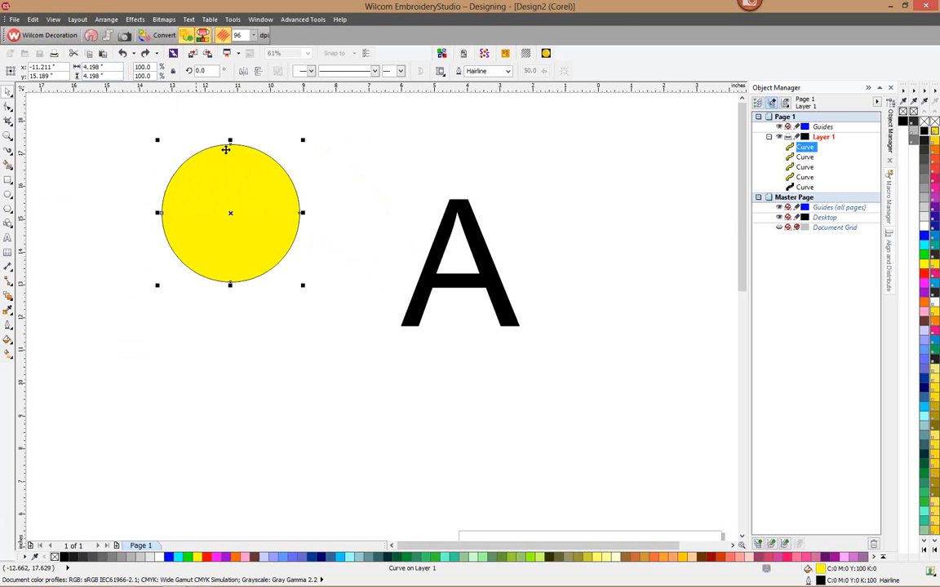
Convert the large face circle's outline to an object
{"action": "left_click", "coordinate": [478, 159]}
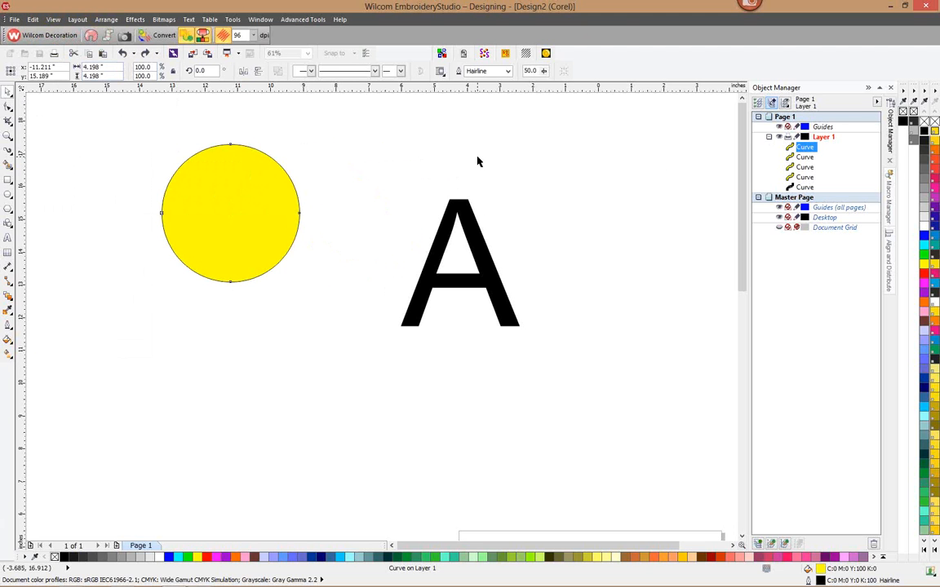
{"action": "left_click", "coordinate": [272, 164]}
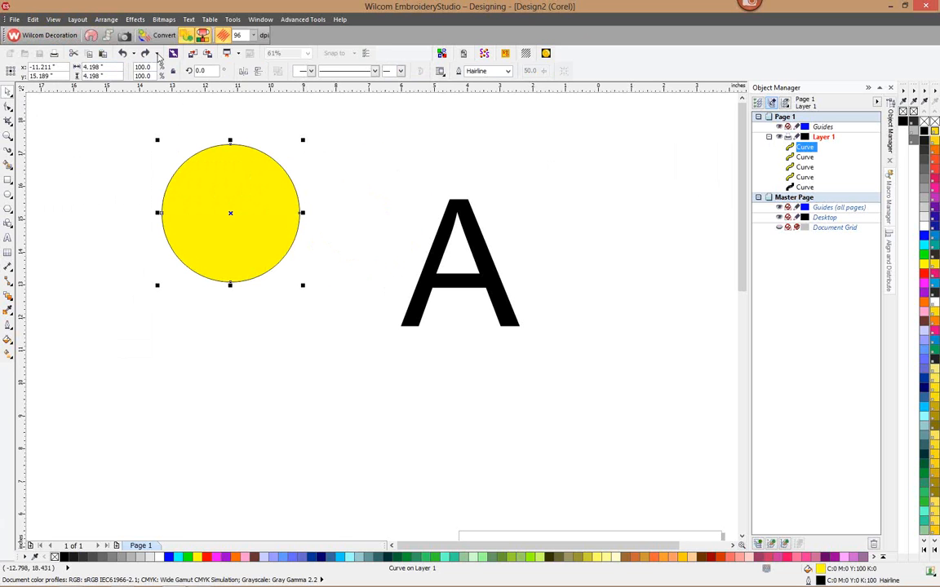
{"action": "left_click", "coordinate": [109, 19]}
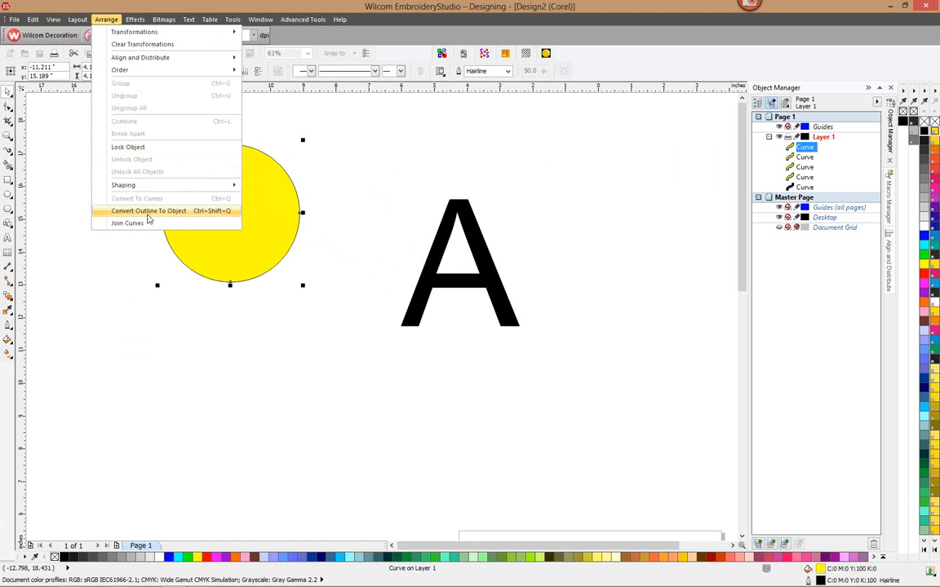
{"action": "left_click", "coordinate": [149, 213]}
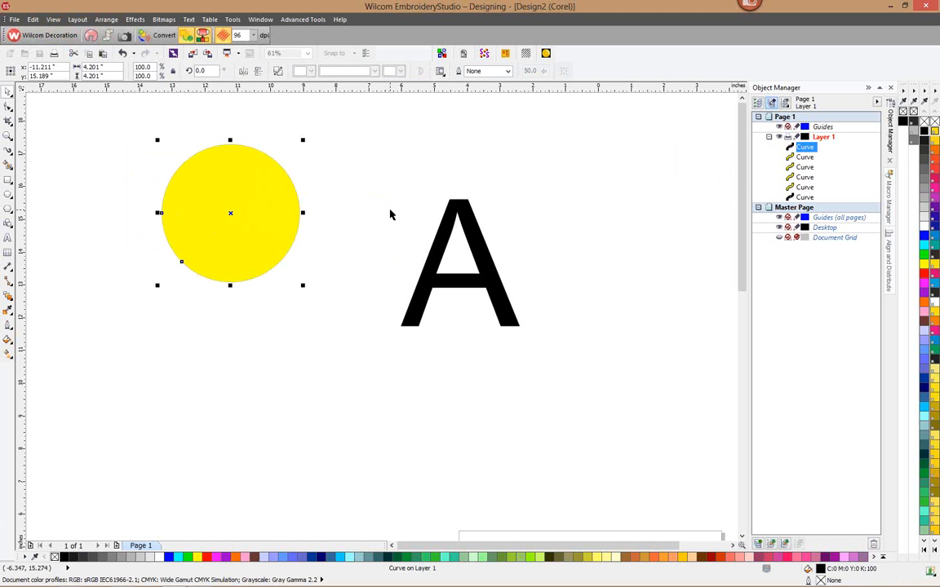
Move the circle's outline object right until it overlaps the letter A, and delete it
{"action": "left_click", "coordinate": [388, 212]}
{"action": "left_click", "coordinate": [789, 147]}
{"action": "left_click_drag", "start_coordinate": [231, 212], "coordinate": [382, 208]}
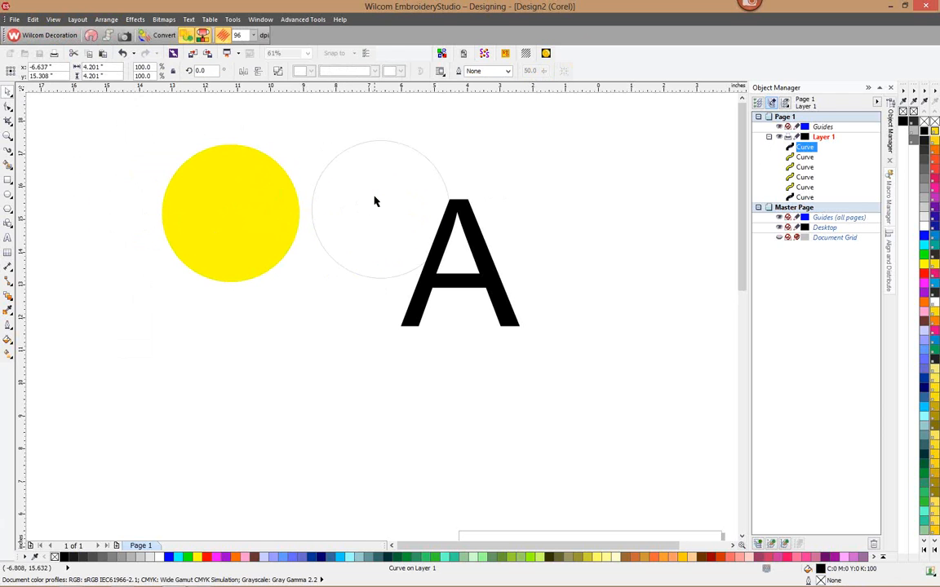
{"action": "left_click", "coordinate": [334, 159]}
{"action": "key", "text": "Delete"}
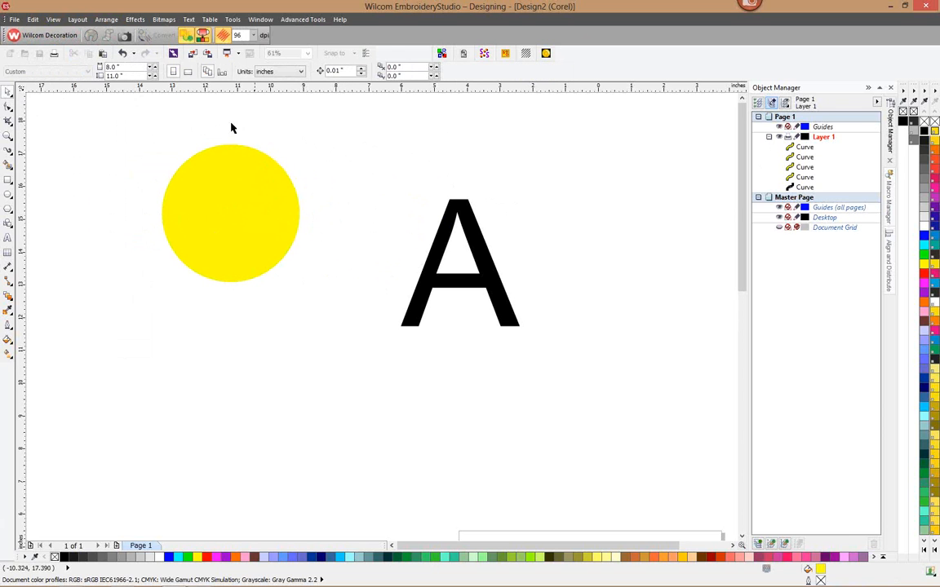
Switch the display to Wireframe and select the face's right eye
{"action": "left_click", "coordinate": [36, 20]}
{"action": "mouse_move", "coordinate": [53, 19]}
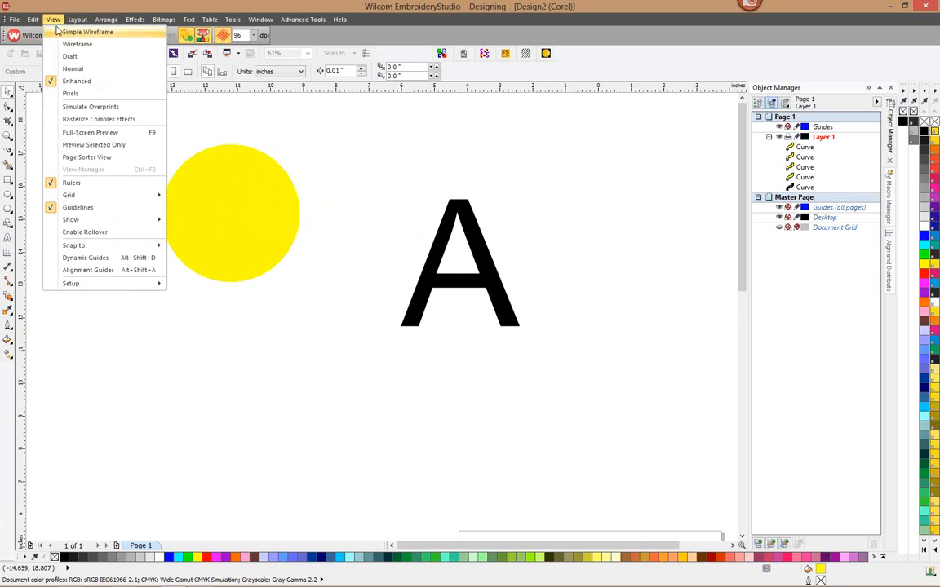
{"action": "left_click", "coordinate": [70, 42]}
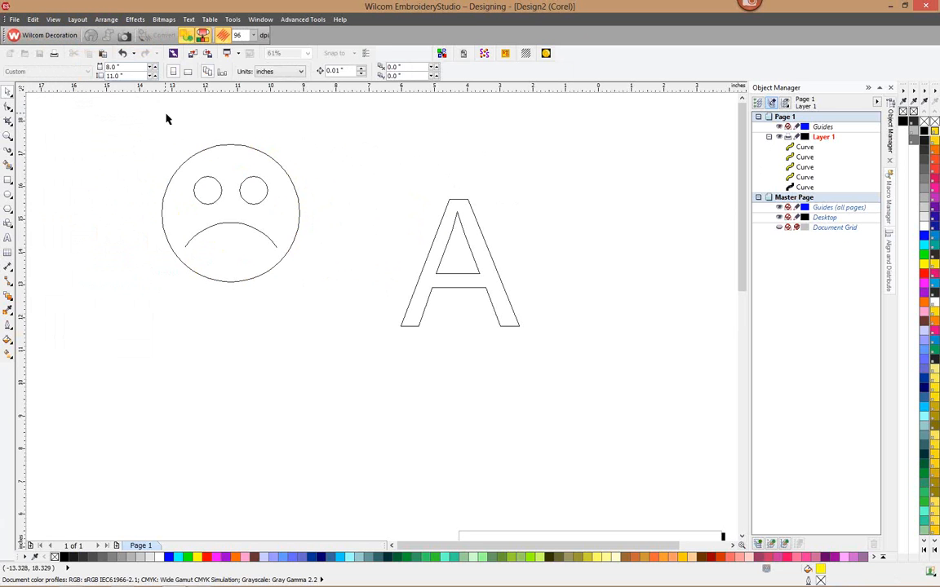
{"action": "left_click", "coordinate": [263, 187]}
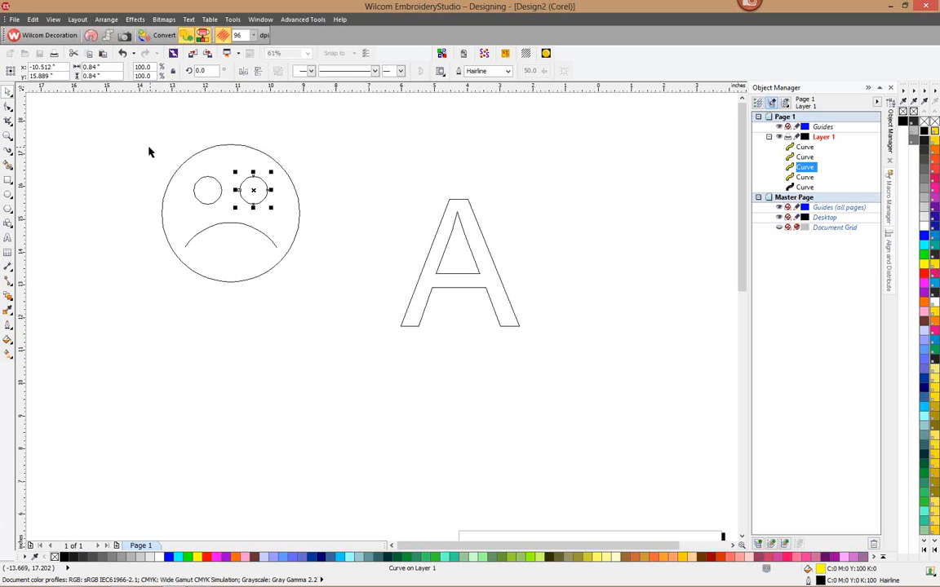
Undo the outline object's deletion, its move and the outline-to-object conversion
{"action": "left_click", "coordinate": [33, 20]}
{"action": "left_click", "coordinate": [61, 31]}
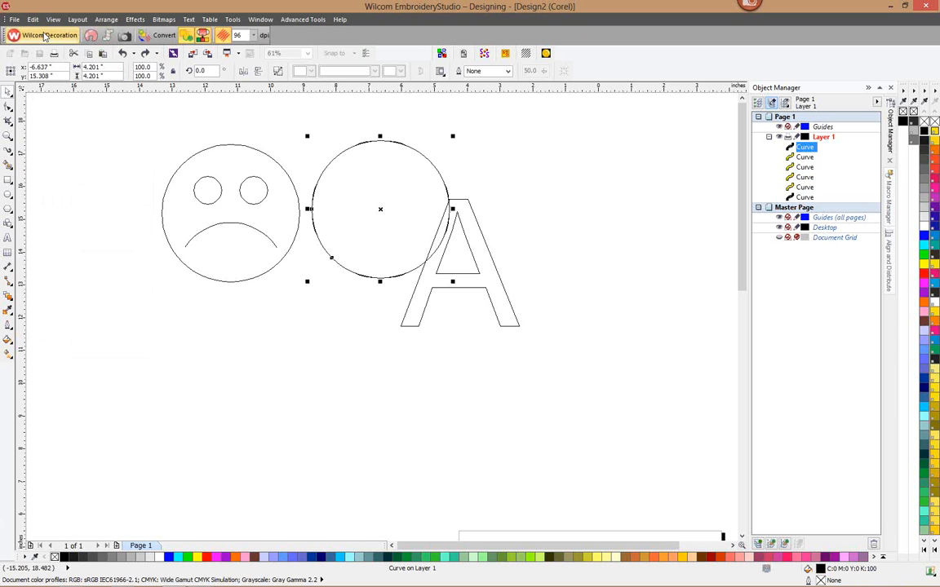
{"action": "left_click", "coordinate": [33, 19]}
{"action": "left_click", "coordinate": [45, 32]}
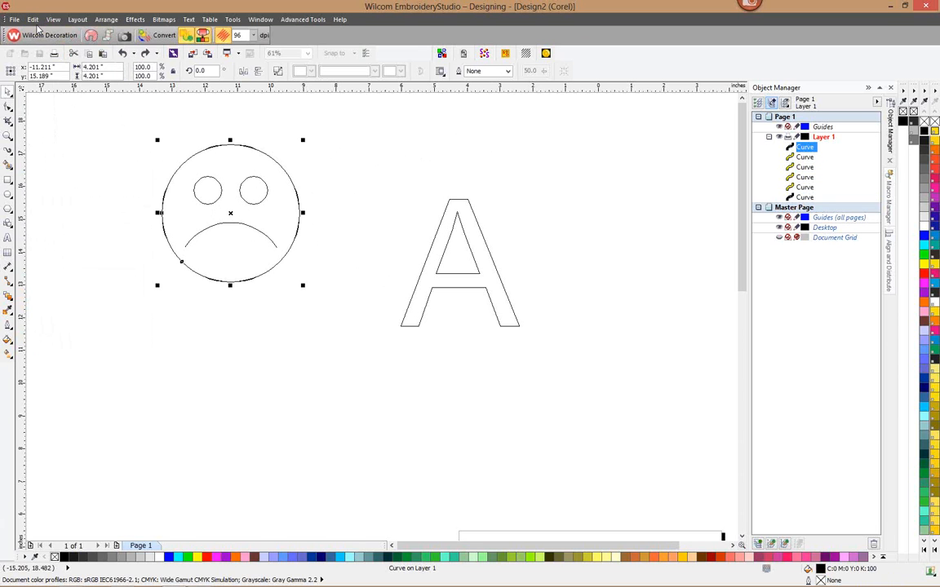
{"action": "left_click", "coordinate": [33, 19]}
{"action": "left_click", "coordinate": [46, 30]}
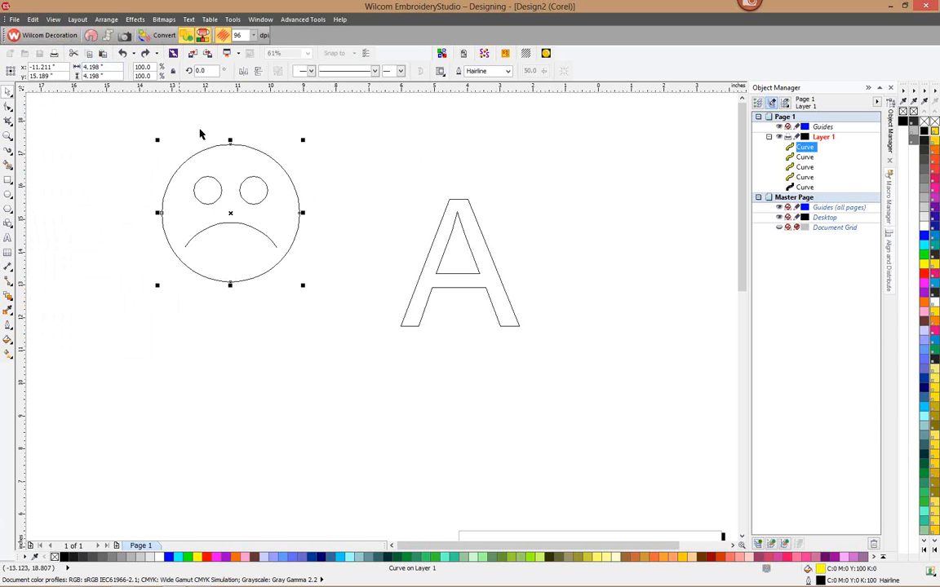
Switch the display to Enhanced and set the large face circle's outline width to 2.0 mm
{"action": "left_click", "coordinate": [53, 20]}
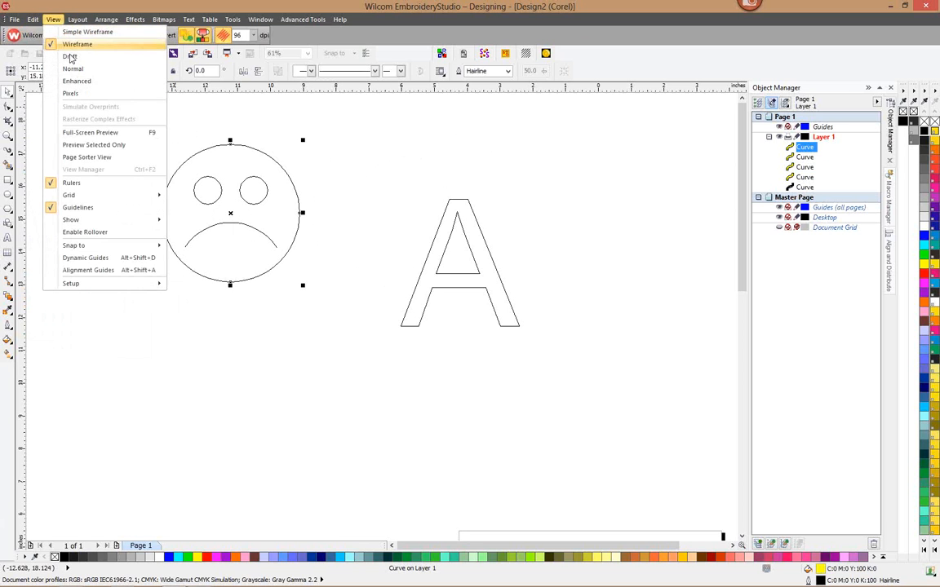
{"action": "left_click", "coordinate": [74, 80]}
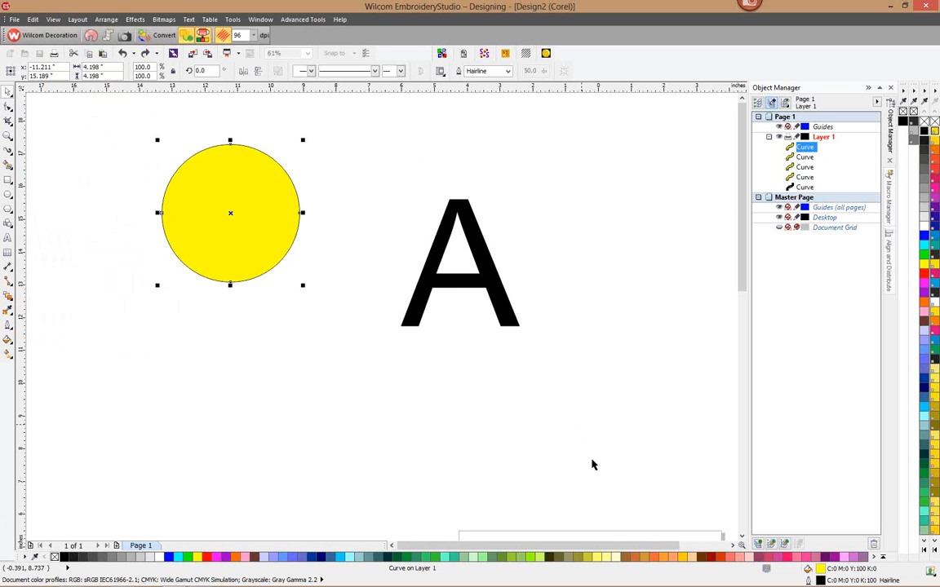
{"action": "double_click", "coordinate": [820, 580]}
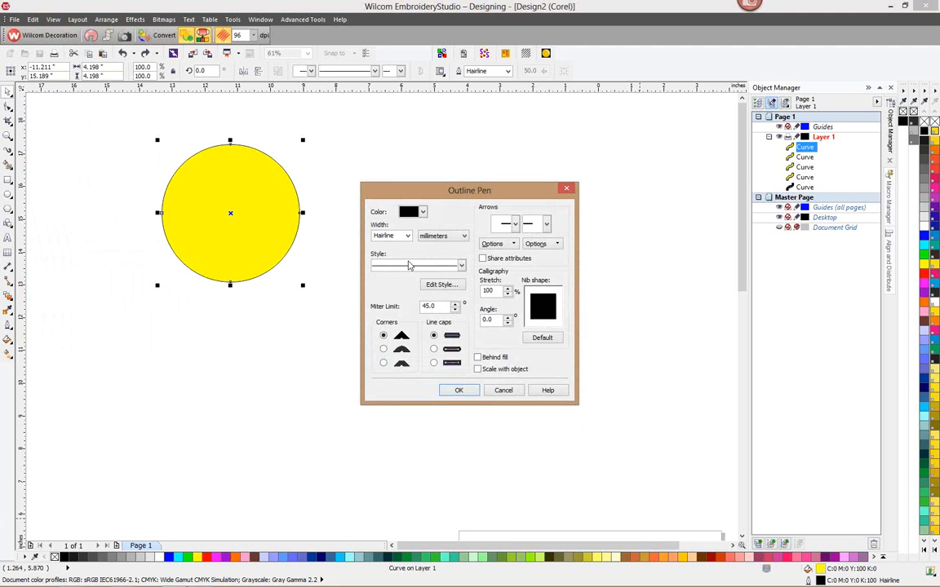
{"action": "left_click", "coordinate": [409, 236]}
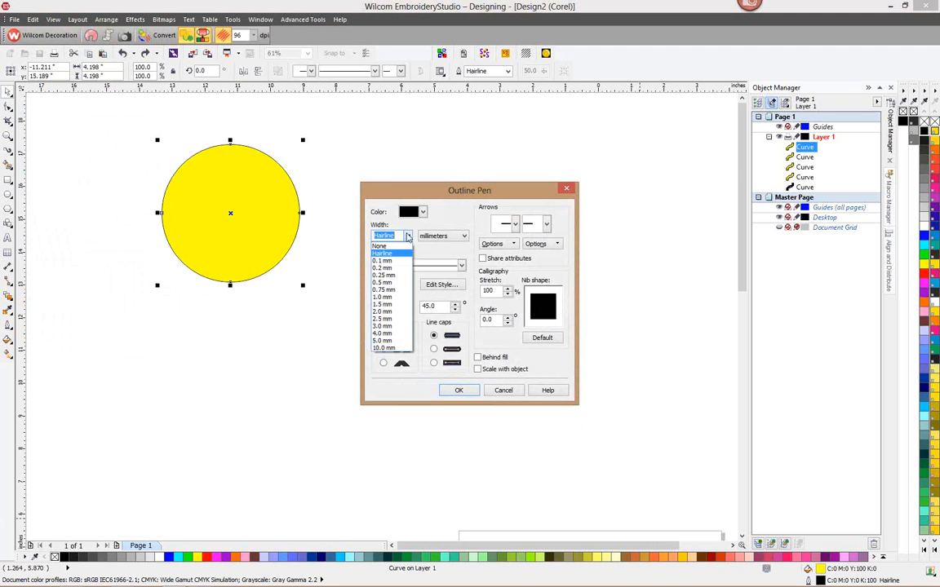
{"action": "left_click", "coordinate": [384, 312]}
{"action": "left_click", "coordinate": [458, 390]}
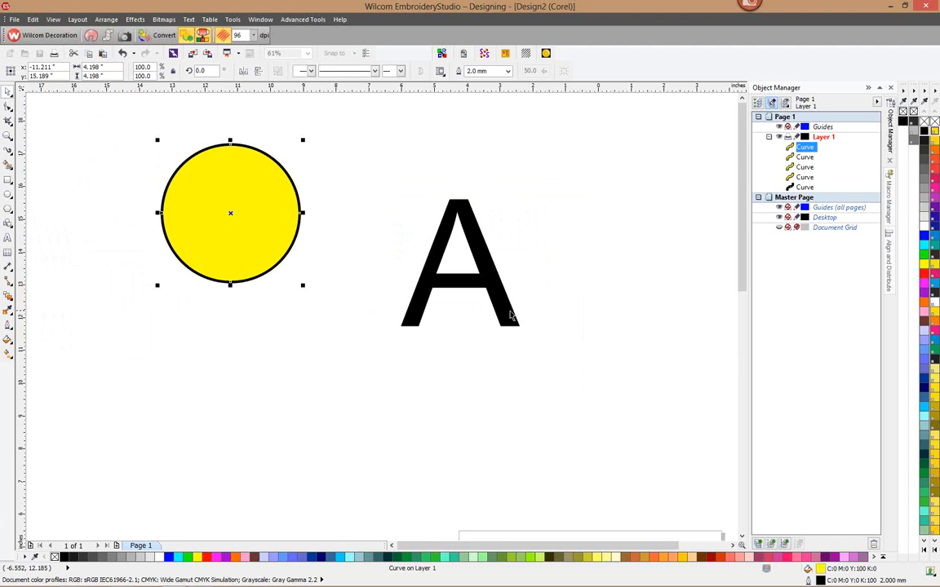
Fill both eye circles with white and move them above the face circle in the stacking order
{"action": "left_click", "coordinate": [791, 158]}
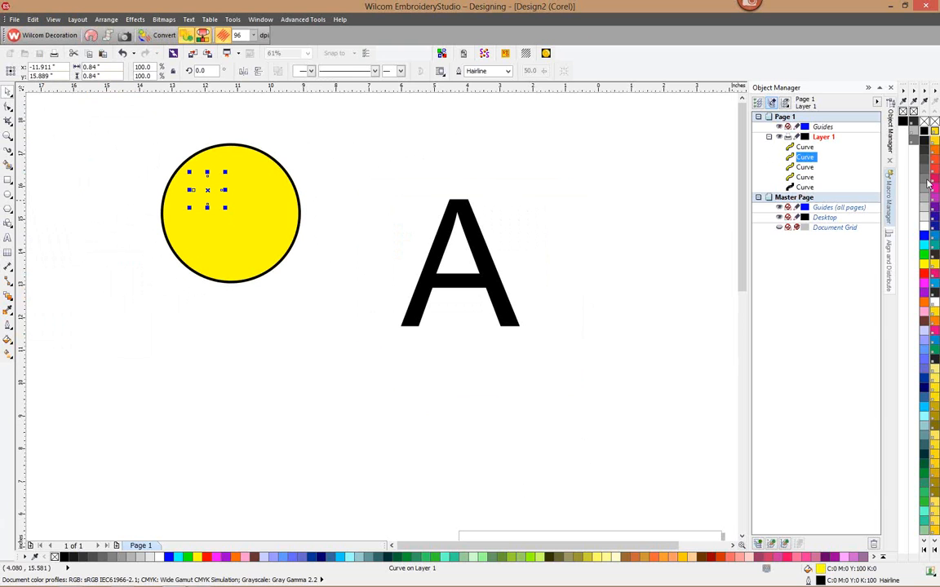
{"action": "left_click", "coordinate": [924, 227]}
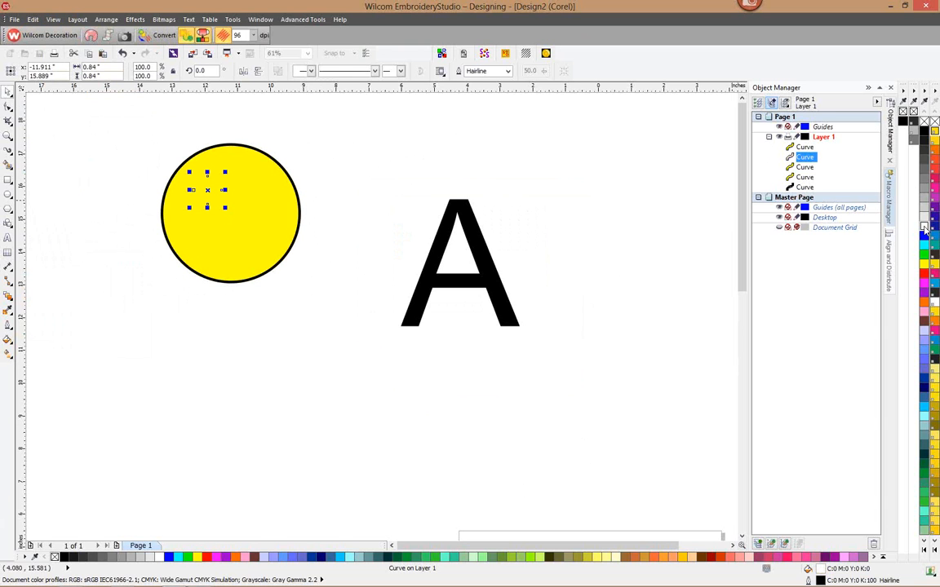
{"action": "left_click", "coordinate": [804, 167]}
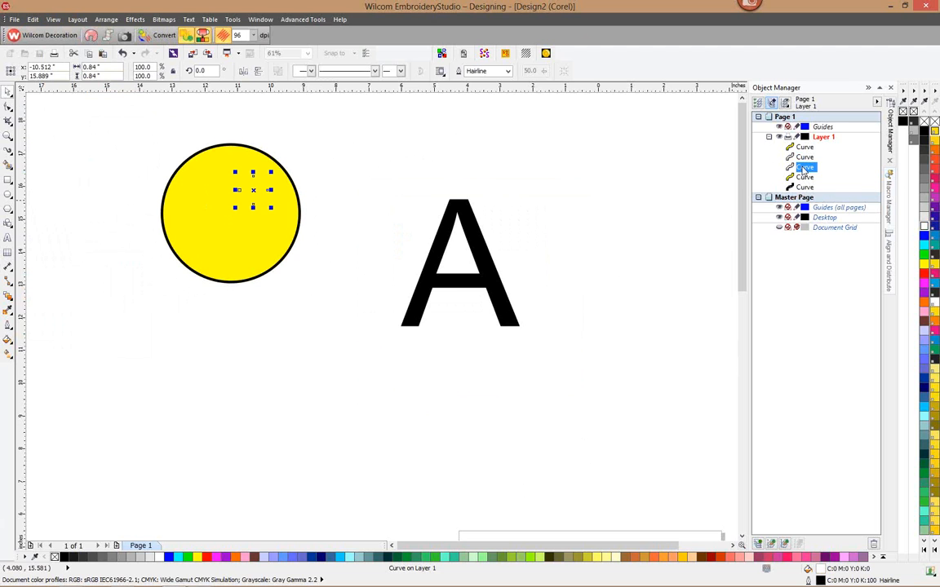
{"action": "left_click", "coordinate": [804, 147]}
{"action": "left_click", "coordinate": [804, 157], "text": "shift"}
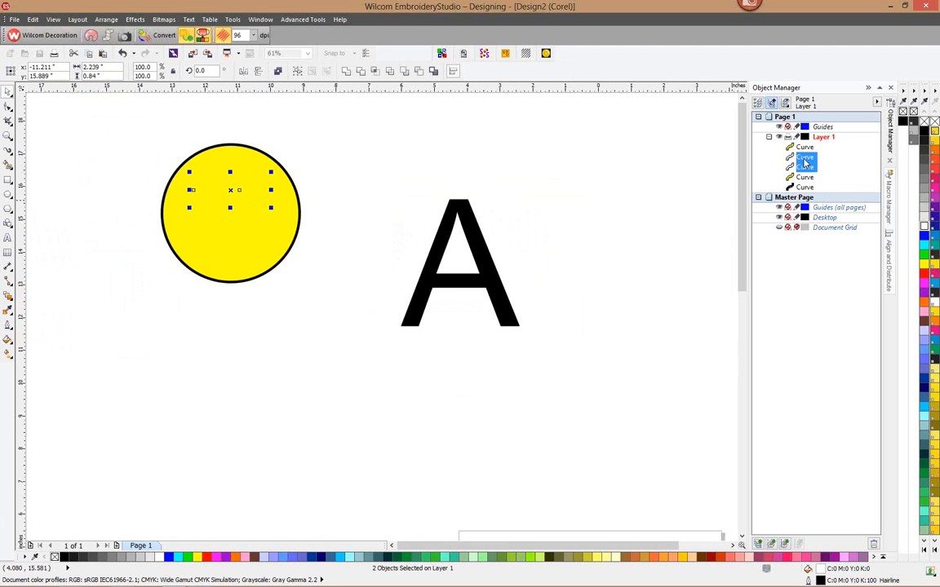
{"action": "left_click", "coordinate": [646, 205]}
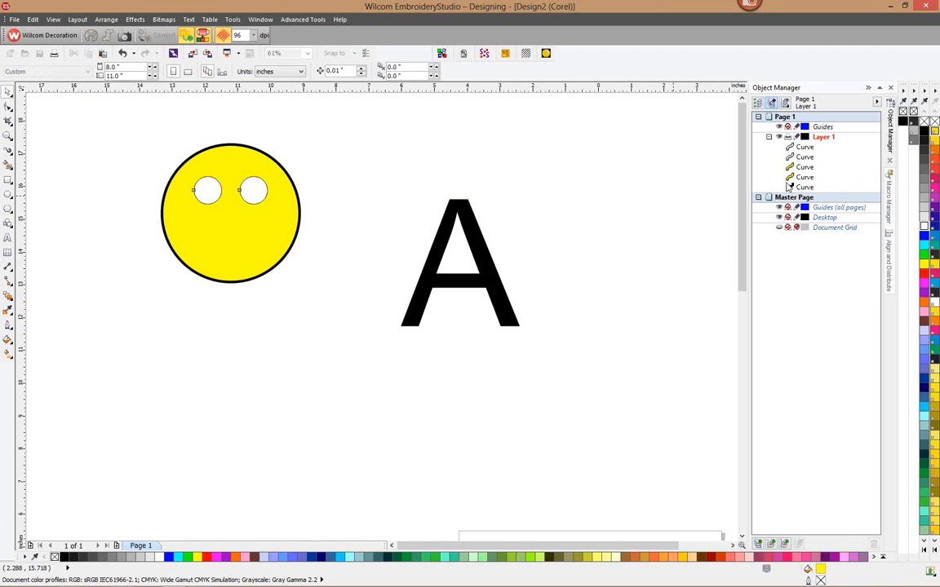
Fill the mouth curve with red and move it above the yellow face circle in the stacking order
{"action": "left_click", "coordinate": [804, 187]}
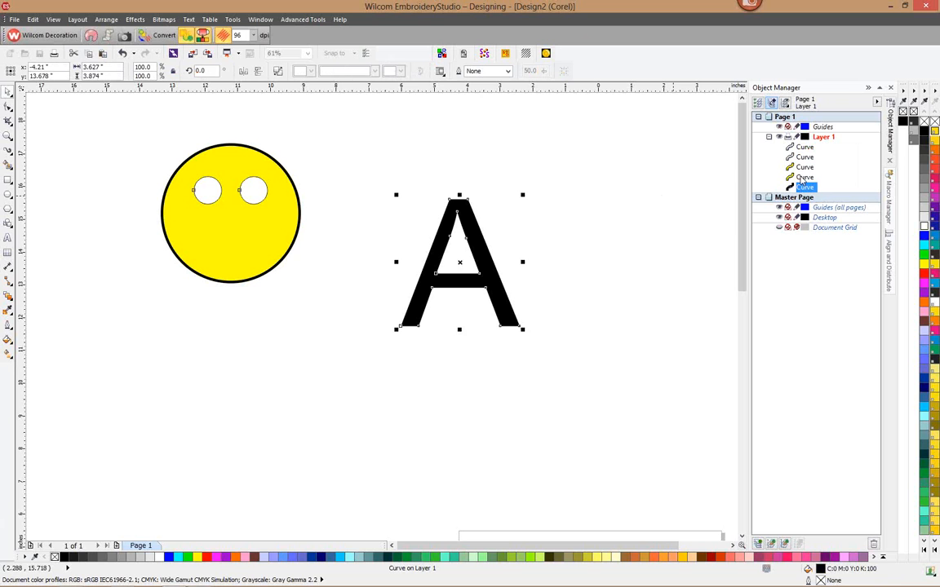
{"action": "left_click", "coordinate": [804, 178]}
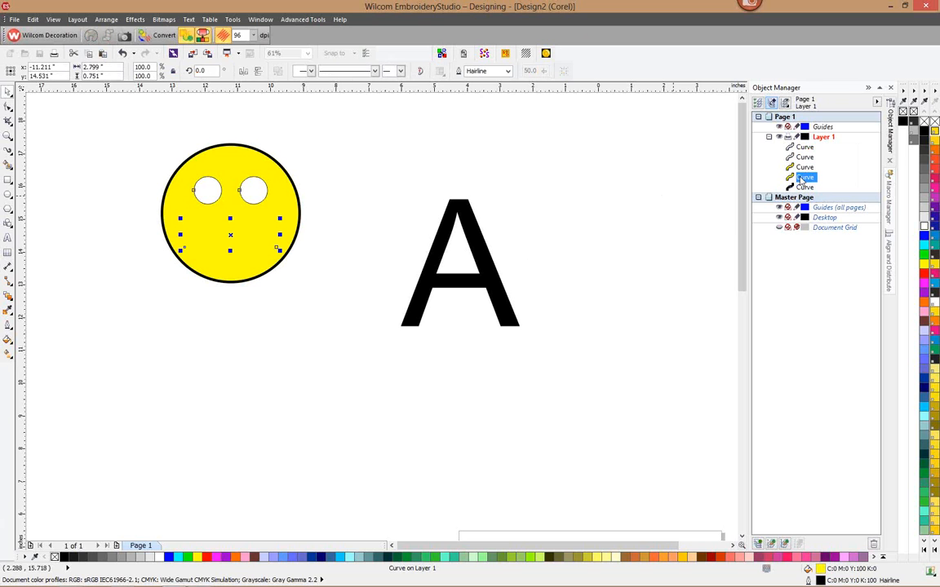
{"action": "left_click", "coordinate": [924, 273]}
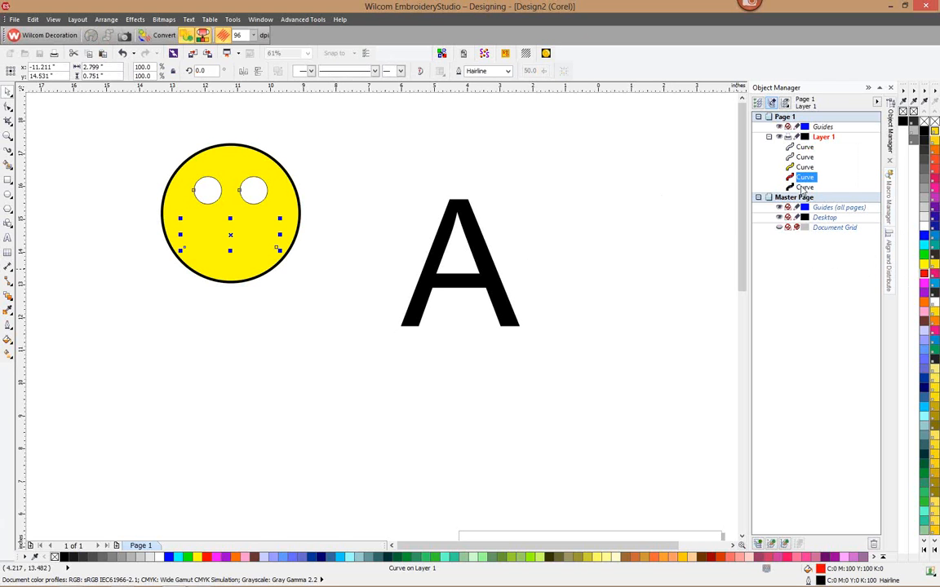
{"action": "left_click_drag", "start_coordinate": [803, 180], "coordinate": [799, 162]}
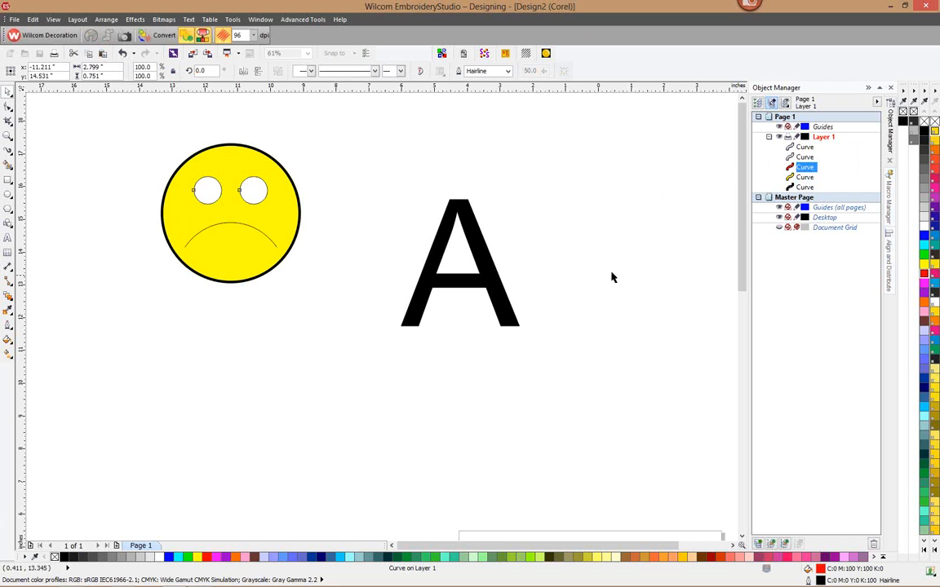
{"action": "left_click", "coordinate": [246, 226]}
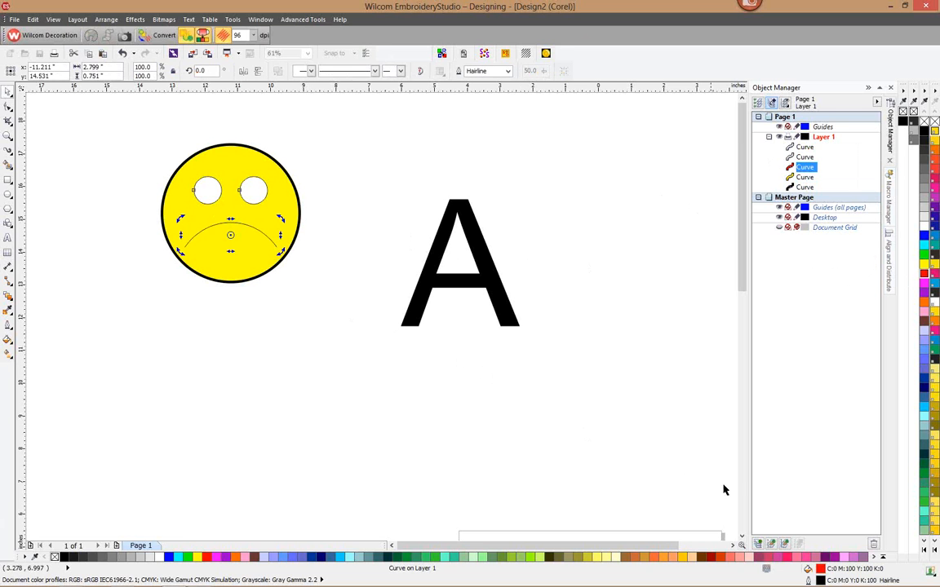
{"action": "double_click", "coordinate": [820, 570]}
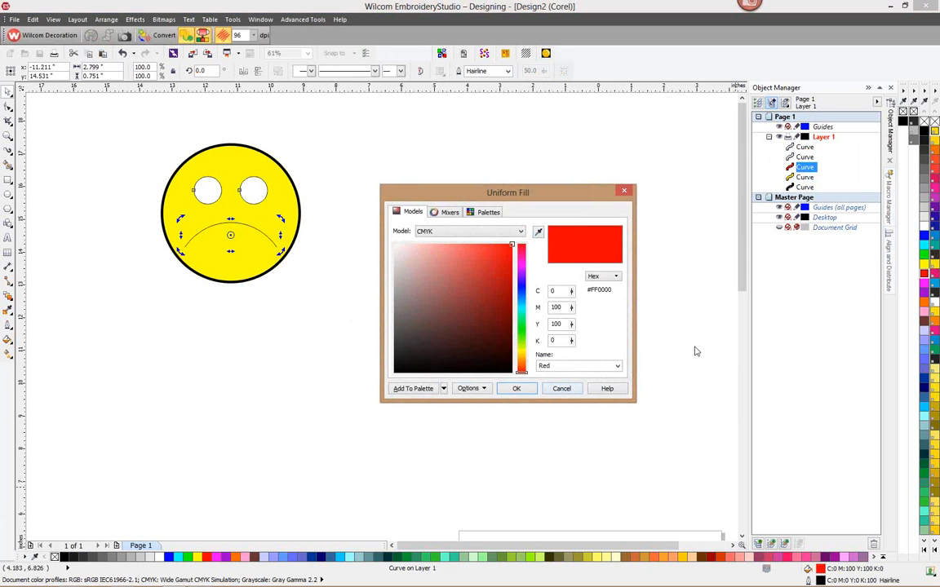
{"action": "left_click", "coordinate": [562, 389]}
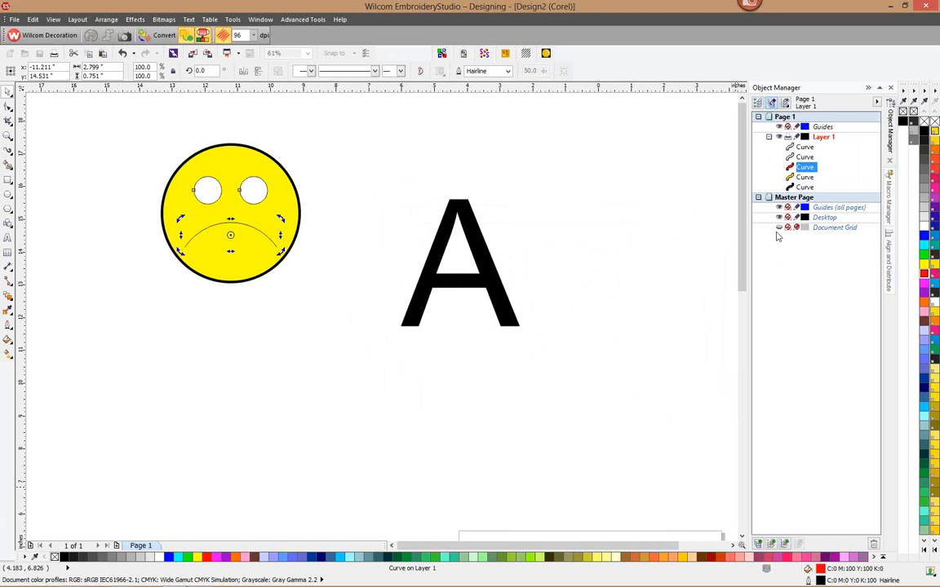
Convert the mouth's outline to an object and pull its lower edge's middle node down to about the level of the mouth's ends
{"action": "left_click", "coordinate": [110, 21]}
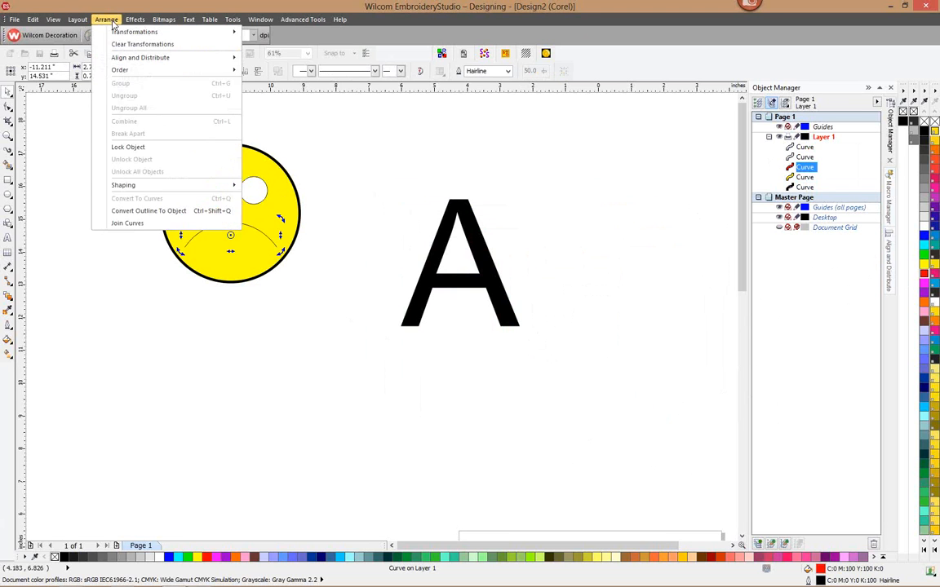
{"action": "left_click", "coordinate": [149, 210]}
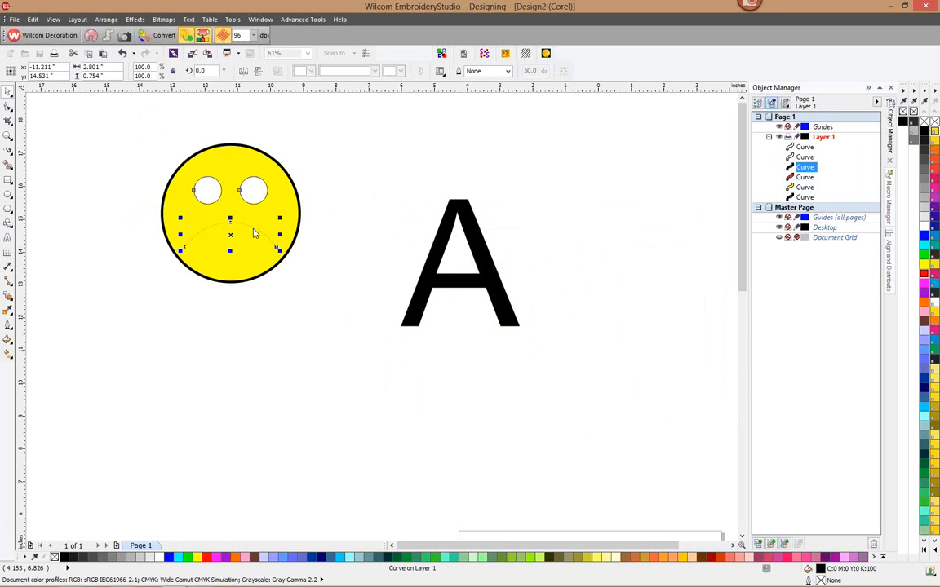
{"action": "key", "text": "F10"}
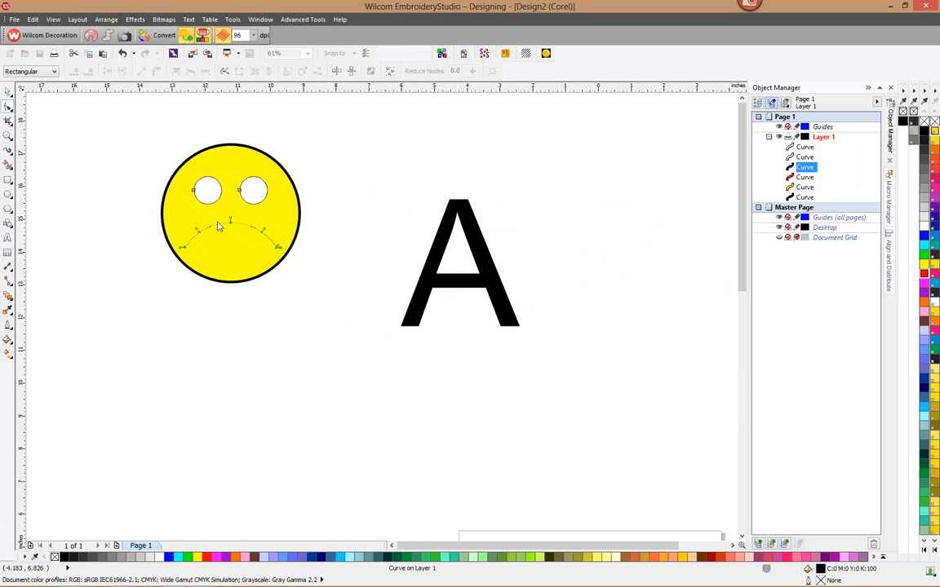
{"action": "scroll", "coordinate": [216, 231], "scroll_direction": "up", "scroll_amount": 3}
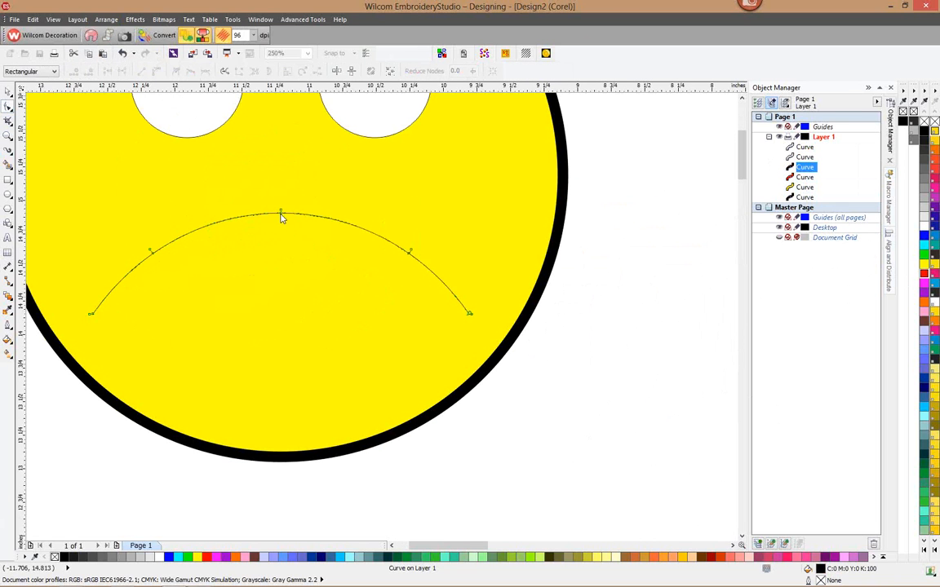
{"action": "left_click_drag", "start_coordinate": [280, 215], "coordinate": [280, 314]}
{"action": "scroll", "coordinate": [139, 239], "scroll_direction": "down", "scroll_amount": 2}
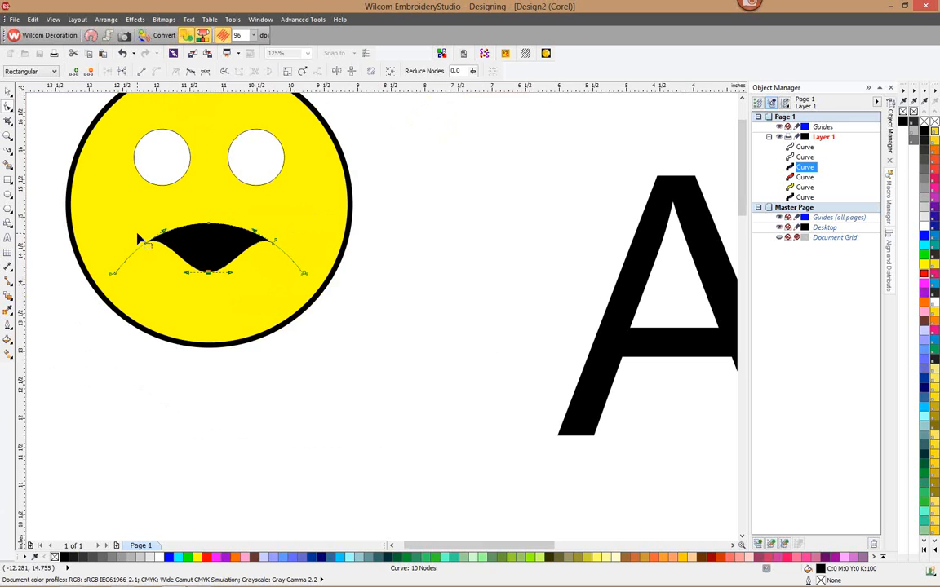
{"action": "left_click", "coordinate": [7, 89]}
{"action": "left_click", "coordinate": [424, 243]}
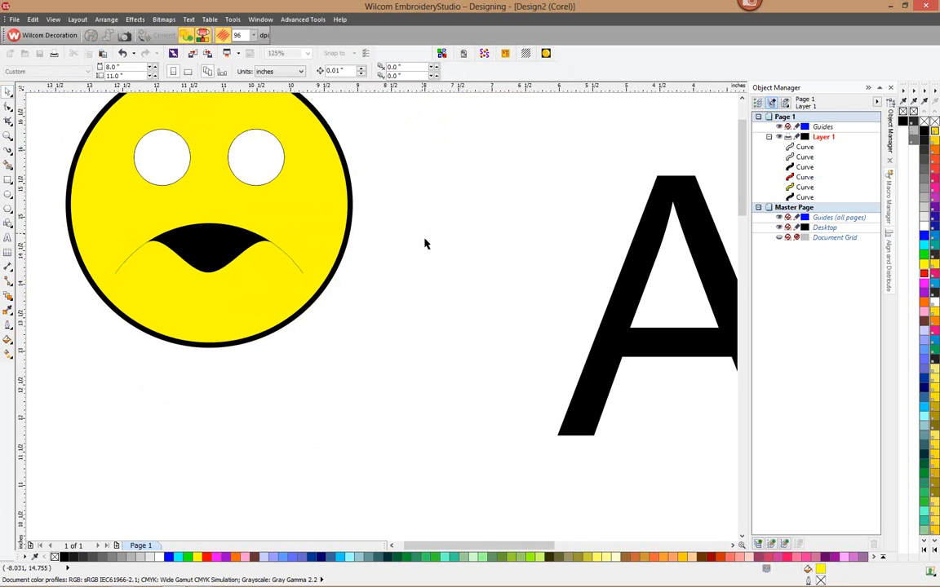
Select all objects of the face without the letter A and convert them to embroidery
{"action": "scroll", "coordinate": [424, 243], "scroll_direction": "down", "scroll_amount": 2}
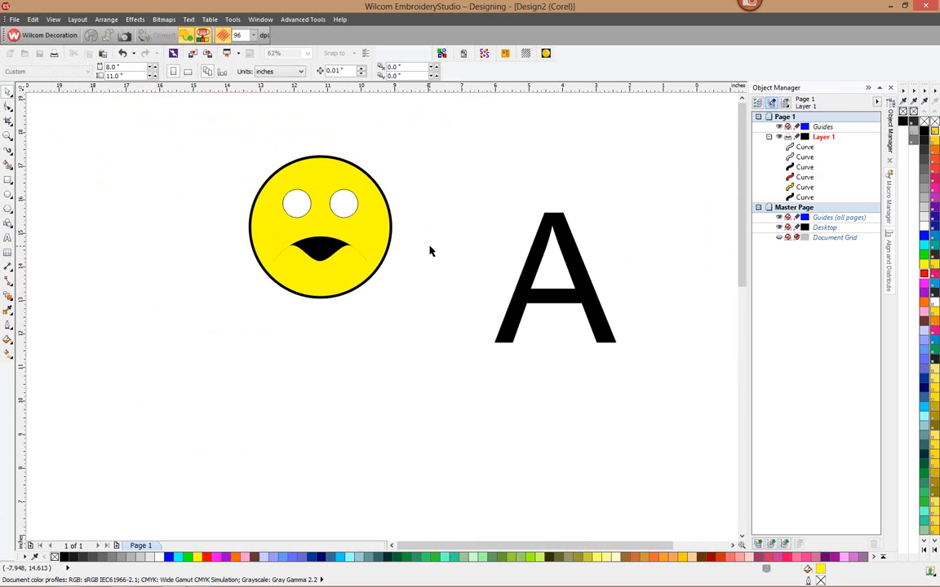
{"action": "left_click_drag", "start_coordinate": [203, 134], "coordinate": [446, 335]}
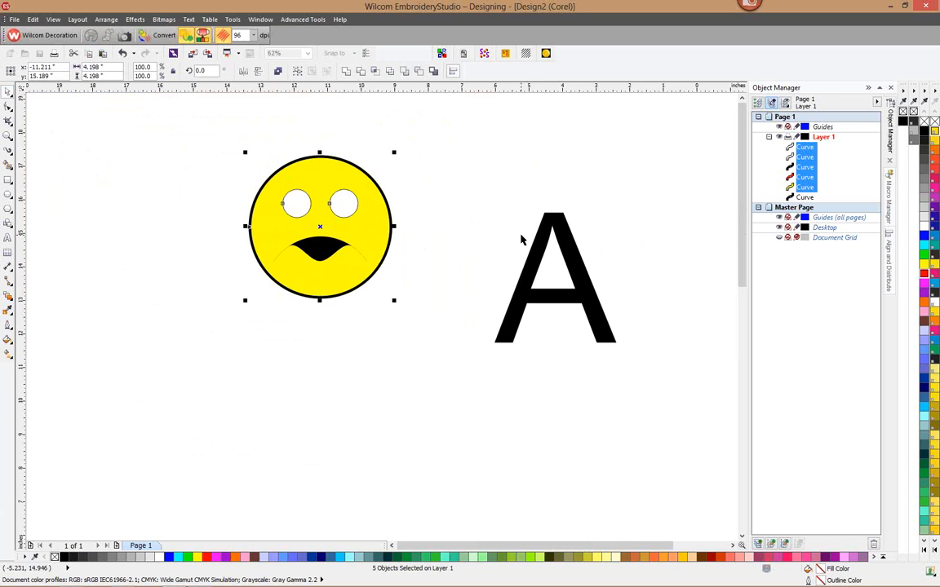
{"action": "left_click", "coordinate": [160, 35]}
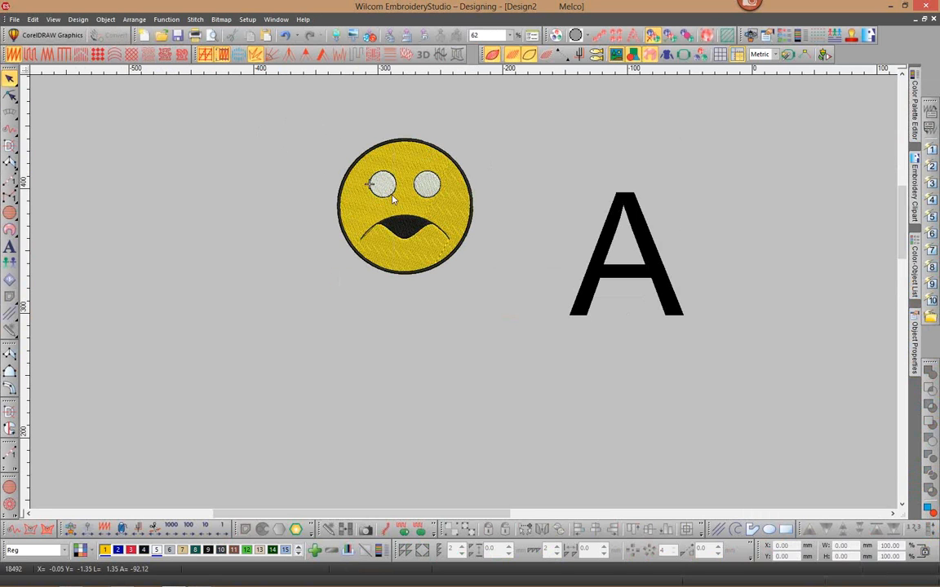
Examine the stitching of the embroidered face's mouth, border and both eyes
{"action": "scroll", "coordinate": [465, 297], "scroll_direction": "up", "scroll_amount": 5}
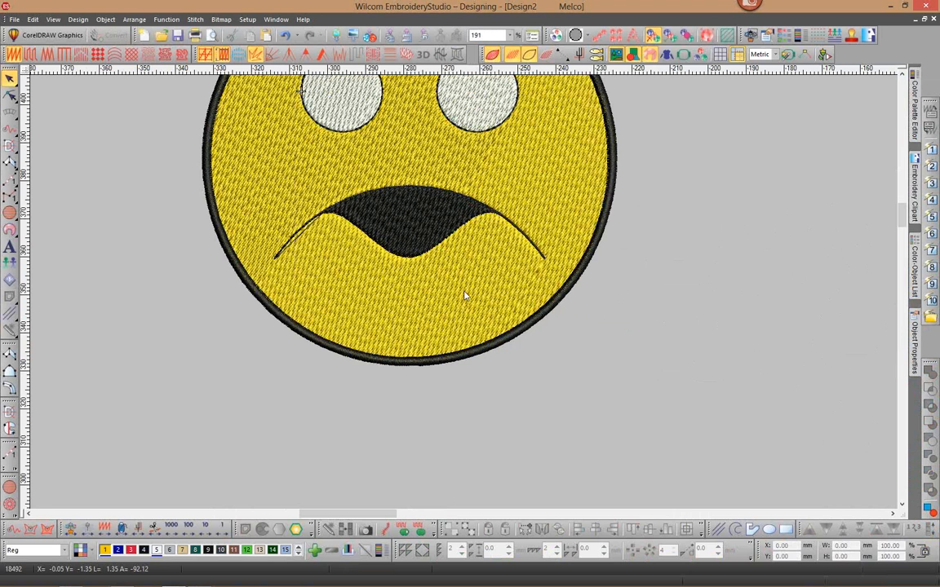
{"action": "left_click", "coordinate": [520, 234]}
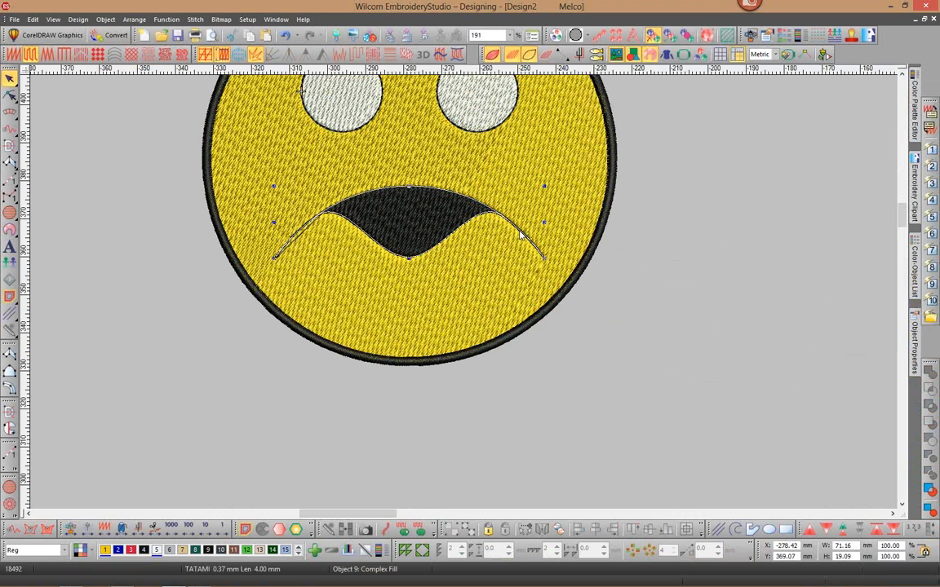
{"action": "scroll", "coordinate": [485, 241], "scroll_direction": "down", "scroll_amount": 4}
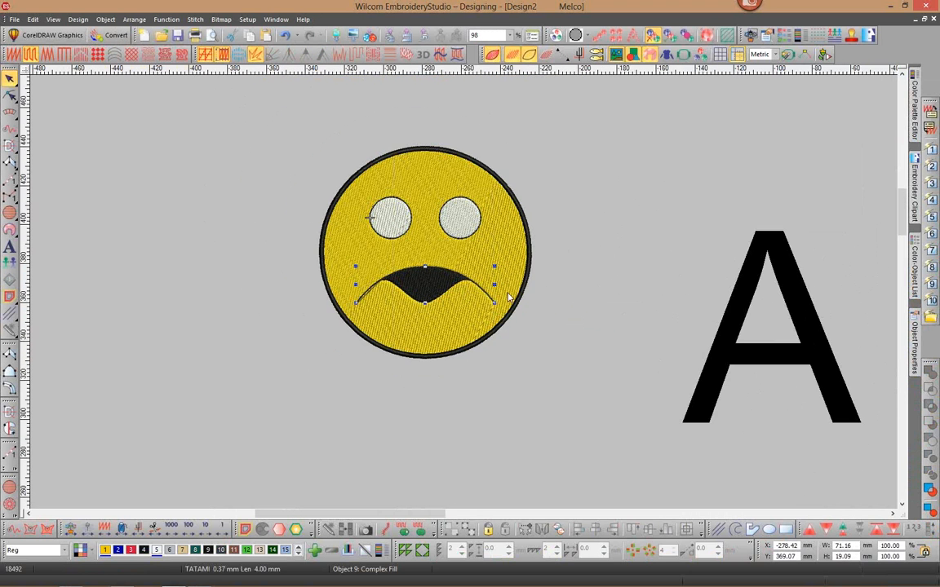
{"action": "left_click", "coordinate": [335, 188]}
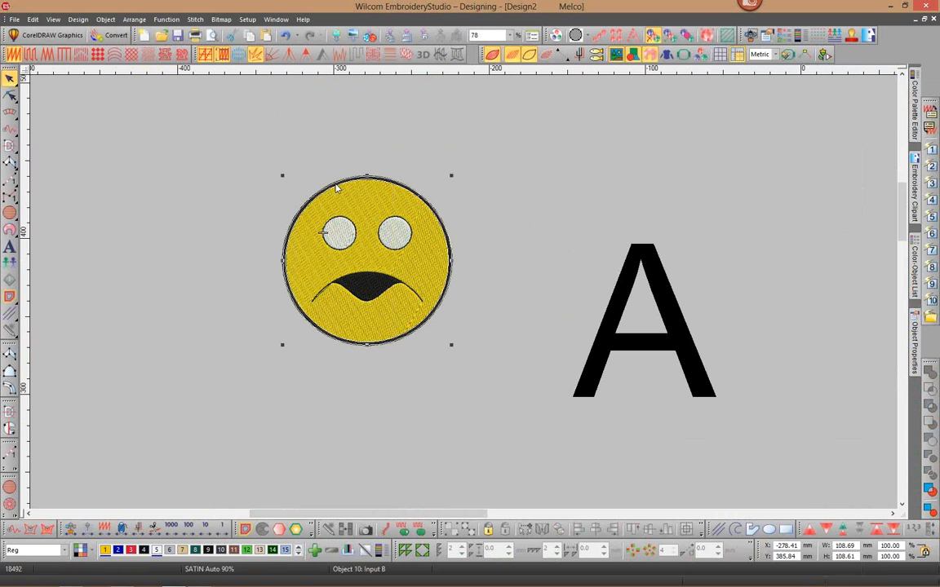
{"action": "left_click", "coordinate": [391, 224]}
{"action": "left_click", "coordinate": [340, 224]}
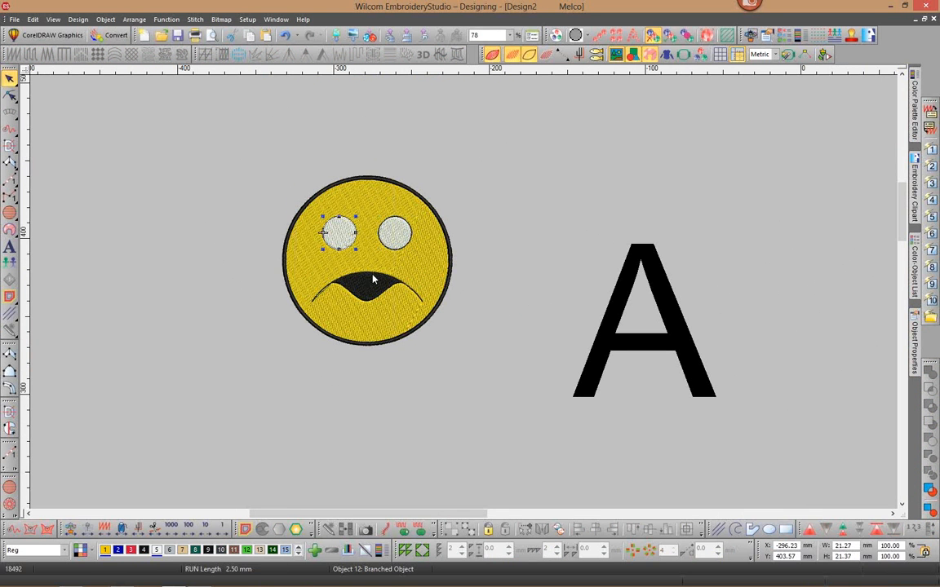
{"action": "left_click", "coordinate": [499, 275]}
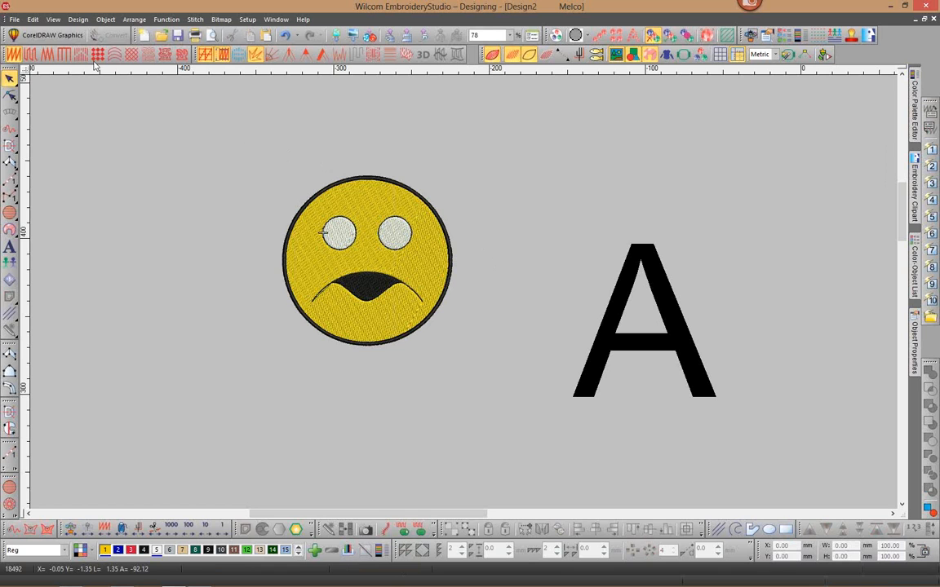
View the face in CorelDRAW Graphics, return to Wilcom Decoration and delete the whole embroidered face
{"action": "left_click", "coordinate": [47, 35]}
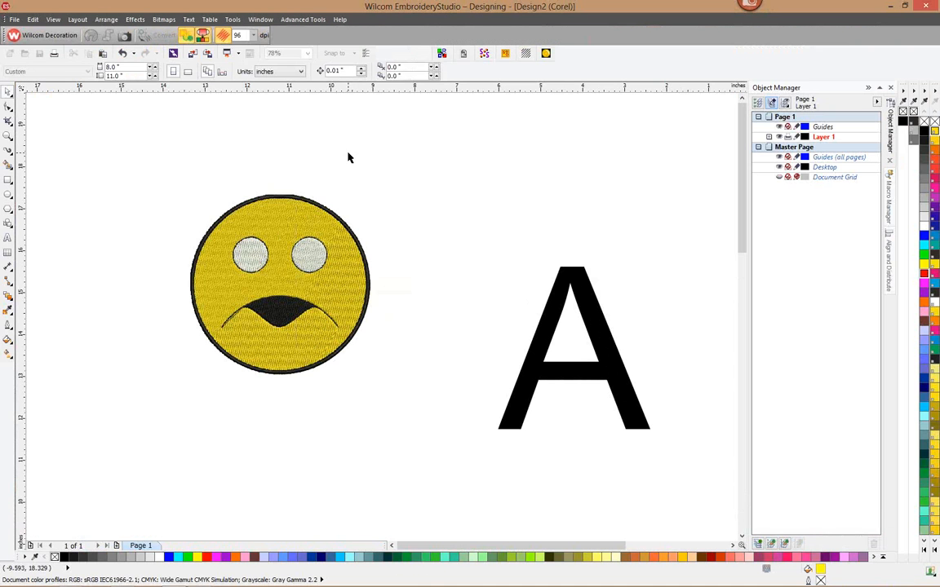
{"action": "left_click", "coordinate": [45, 35]}
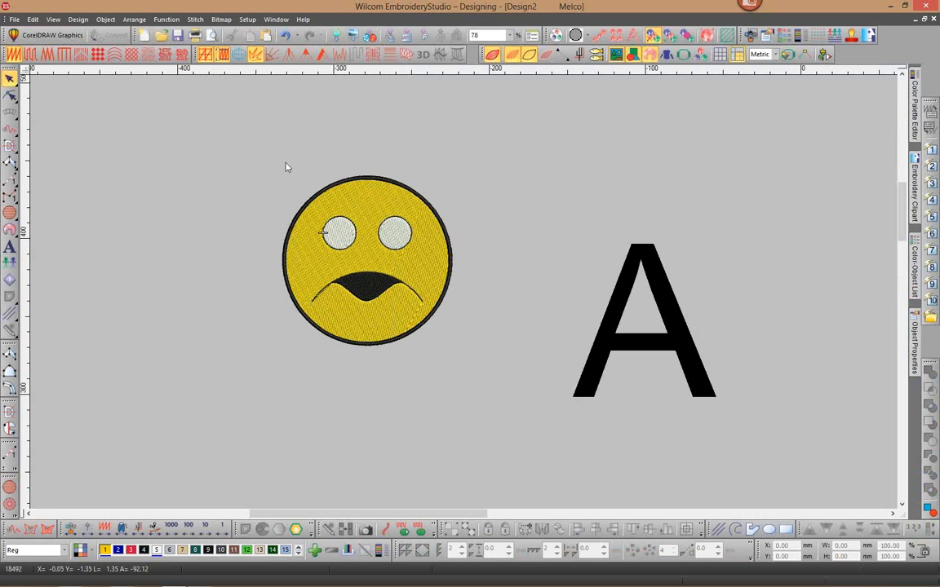
{"action": "left_click_drag", "start_coordinate": [253, 155], "coordinate": [556, 401]}
{"action": "key", "text": "Delete"}
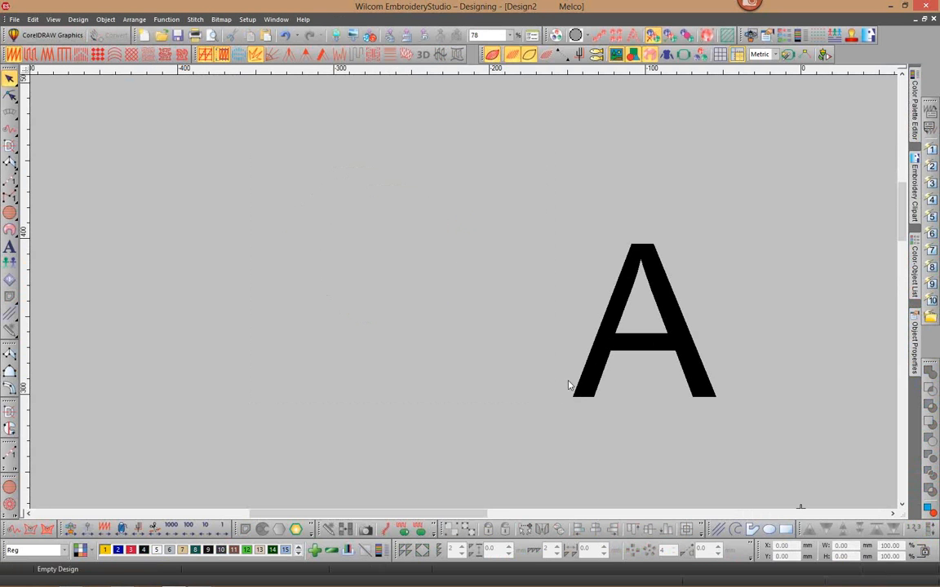
Switch to CorelDRAW Graphics and apply a one-step outside contour to the black letter A
{"action": "left_click", "coordinate": [48, 35]}
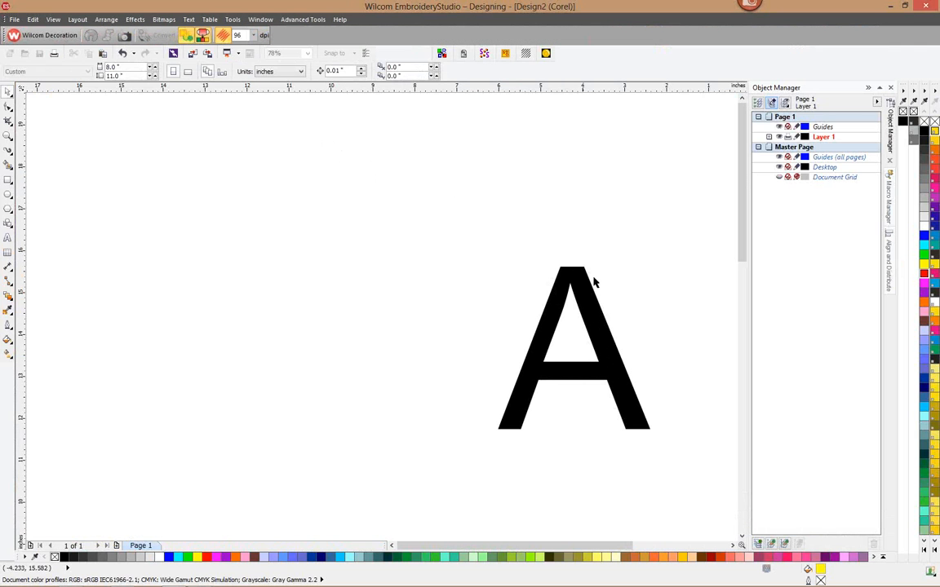
{"action": "left_click", "coordinate": [594, 282]}
{"action": "key", "text": "F10"}
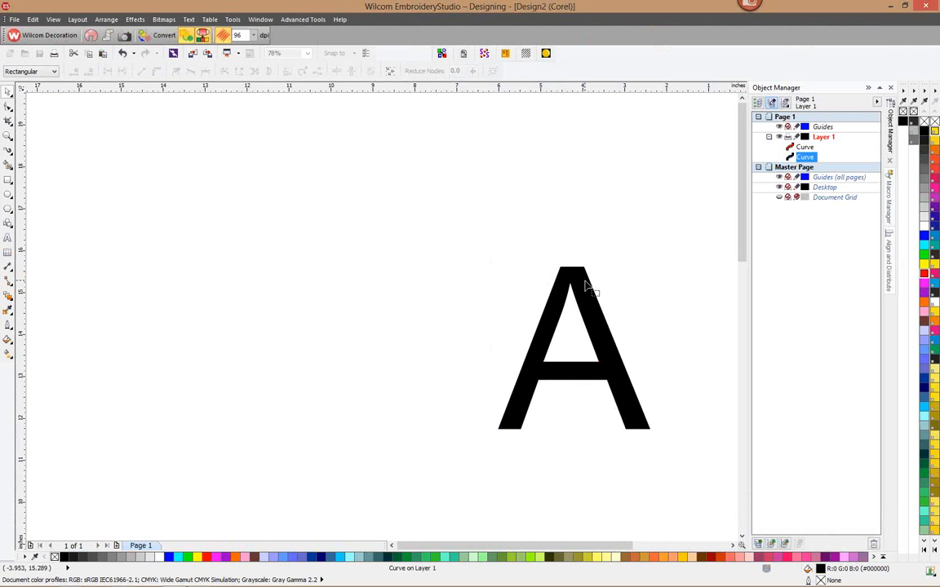
{"action": "left_click", "coordinate": [9, 89]}
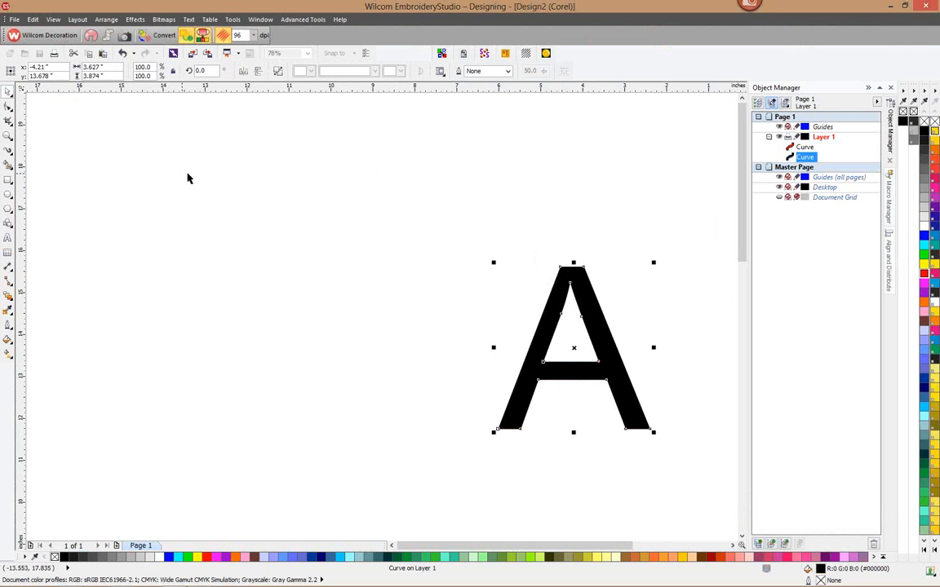
{"action": "left_click", "coordinate": [12, 300]}
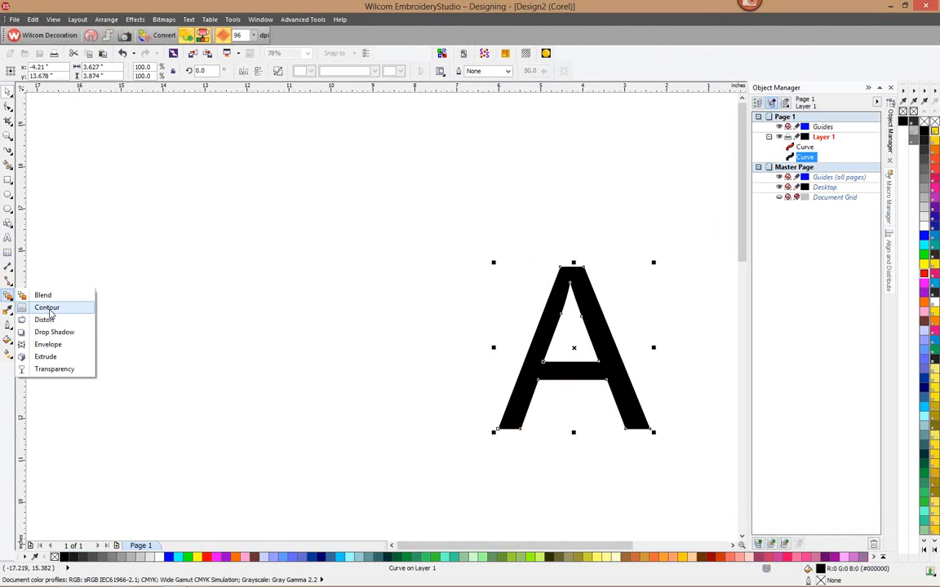
{"action": "left_click", "coordinate": [47, 309]}
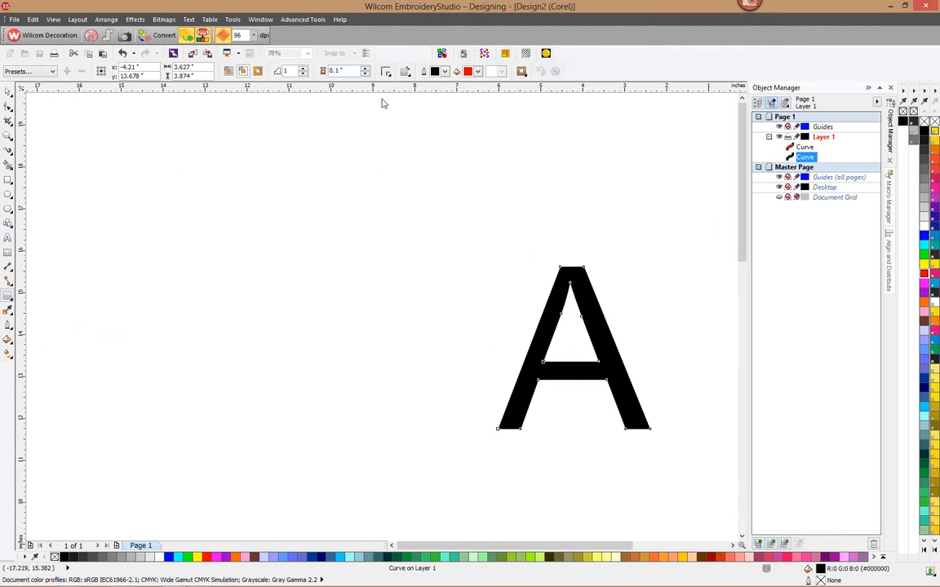
{"action": "left_click", "coordinate": [256, 71]}
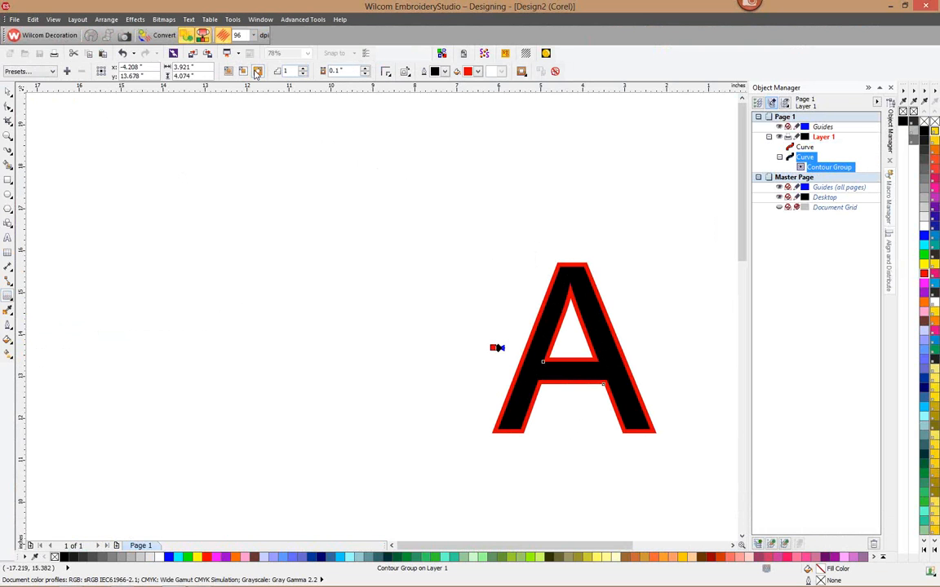
Try 4 contour steps around the letter A, returning the count to 1
{"action": "left_click", "coordinate": [305, 69]}
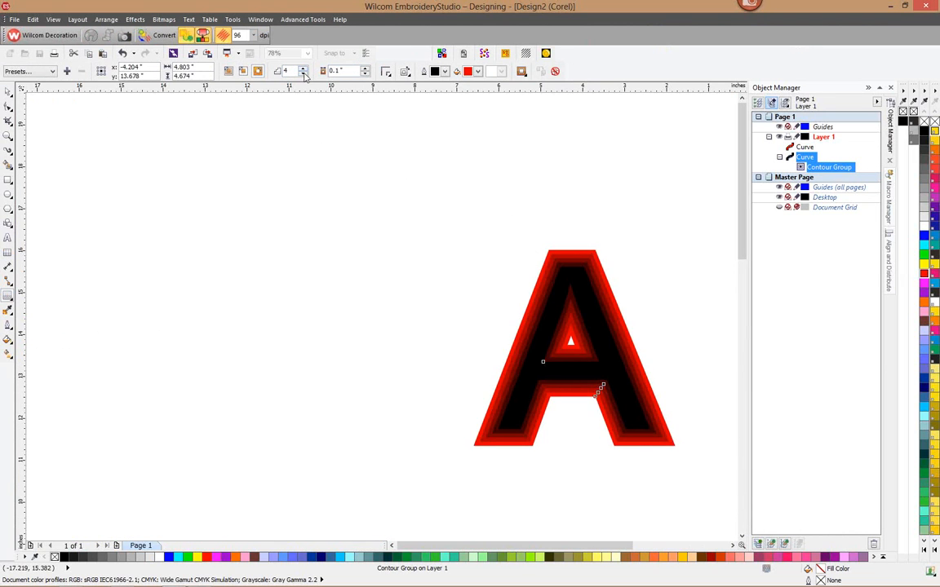
{"action": "left_click", "coordinate": [302, 74]}
{"action": "left_click", "coordinate": [303, 75]}
{"action": "left_click", "coordinate": [303, 75]}
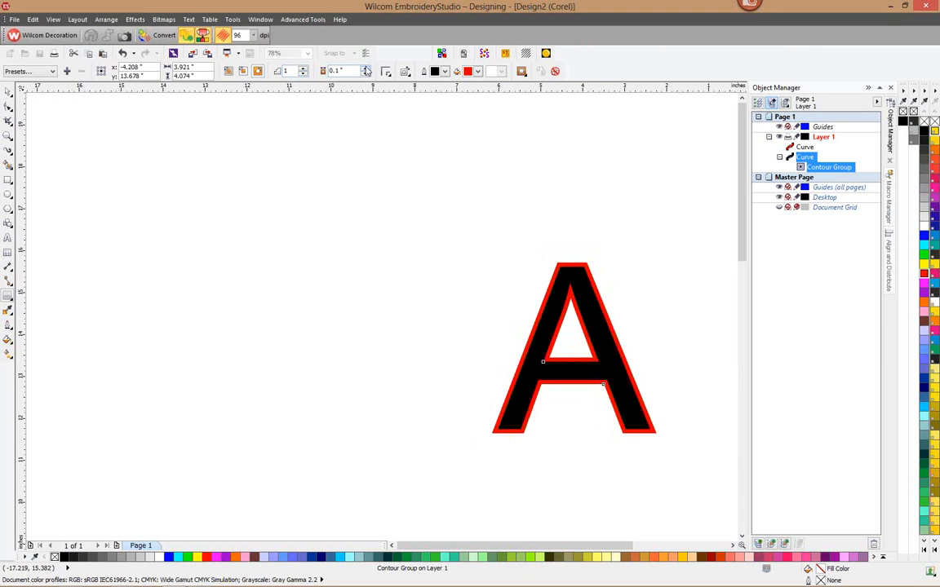
Set the letter A's contour offset to 0.19 inches
{"action": "left_click", "coordinate": [365, 68]}
{"action": "left_click", "coordinate": [365, 68]}
{"action": "left_click", "coordinate": [365, 68]}
{"action": "left_click", "coordinate": [365, 69]}
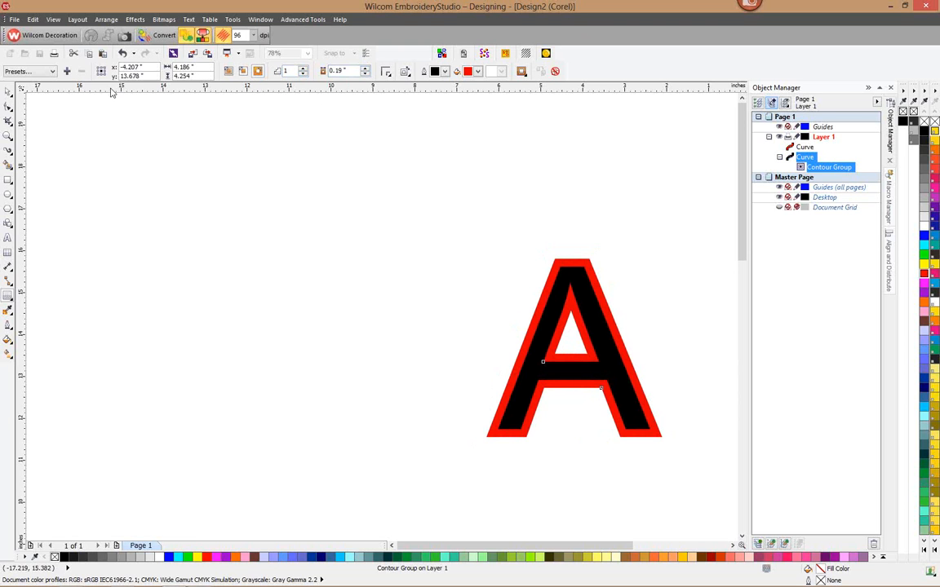
Break the contour group apart so the red contour and the black A are separate curves
{"action": "left_click", "coordinate": [9, 91]}
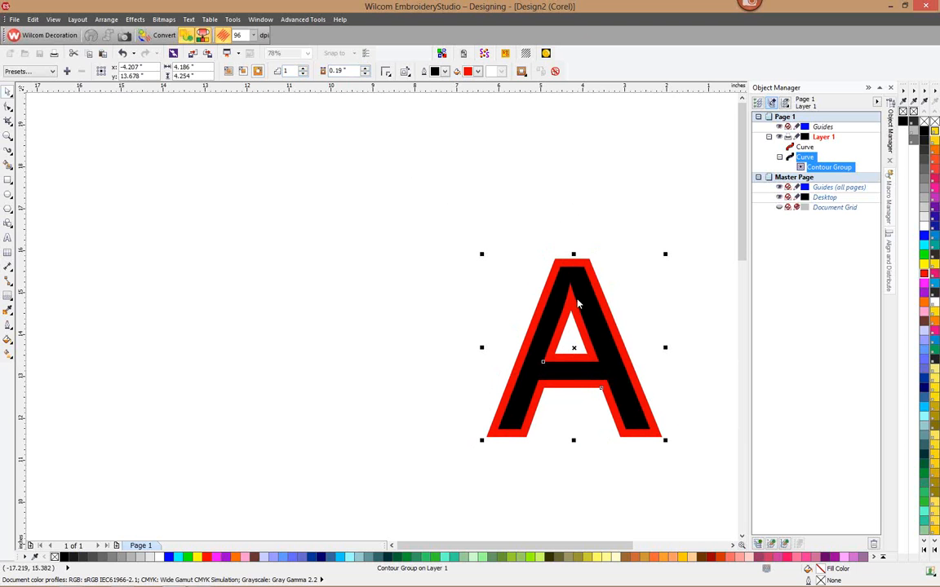
{"action": "right_click", "coordinate": [803, 168]}
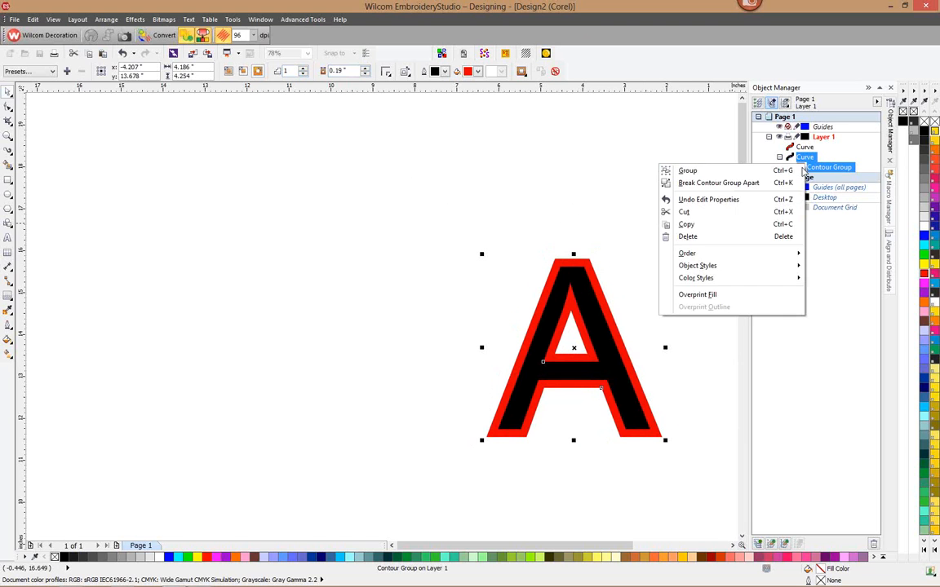
{"action": "left_click", "coordinate": [718, 182]}
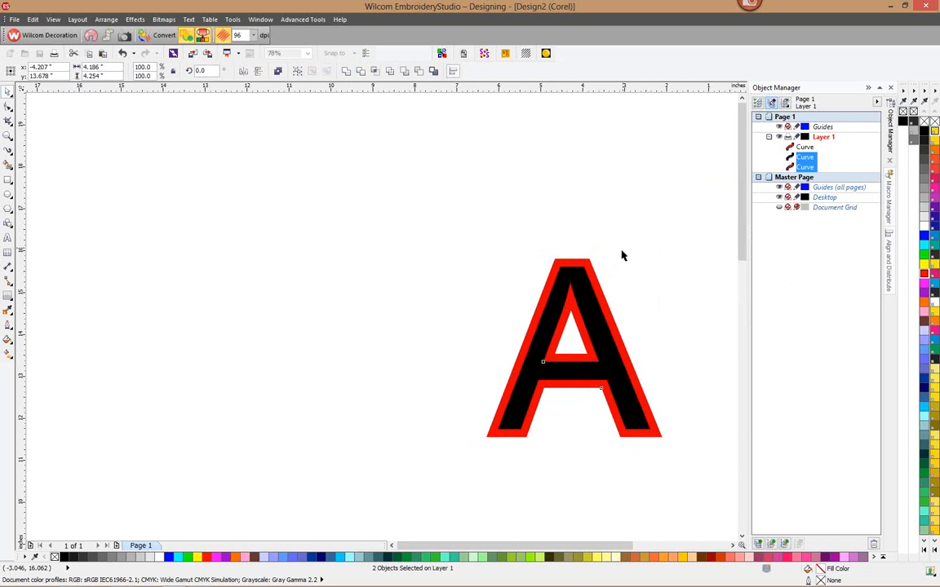
Move the red contour shape about 5 inches left and center the black A on top of it
{"action": "left_click_drag", "start_coordinate": [596, 272], "coordinate": [386, 260]}
{"action": "left_click", "coordinate": [538, 283]}
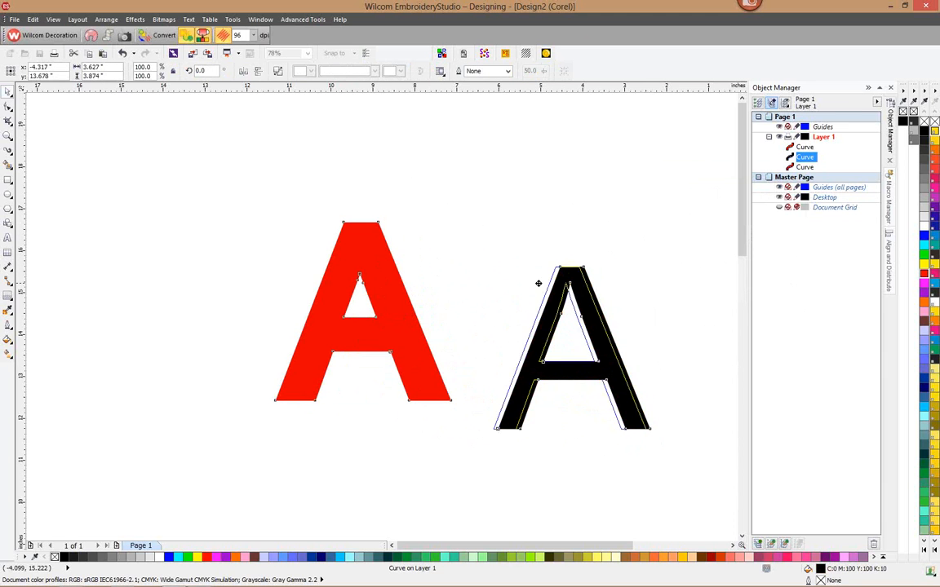
{"action": "left_click_drag", "start_coordinate": [538, 283], "coordinate": [335, 246]}
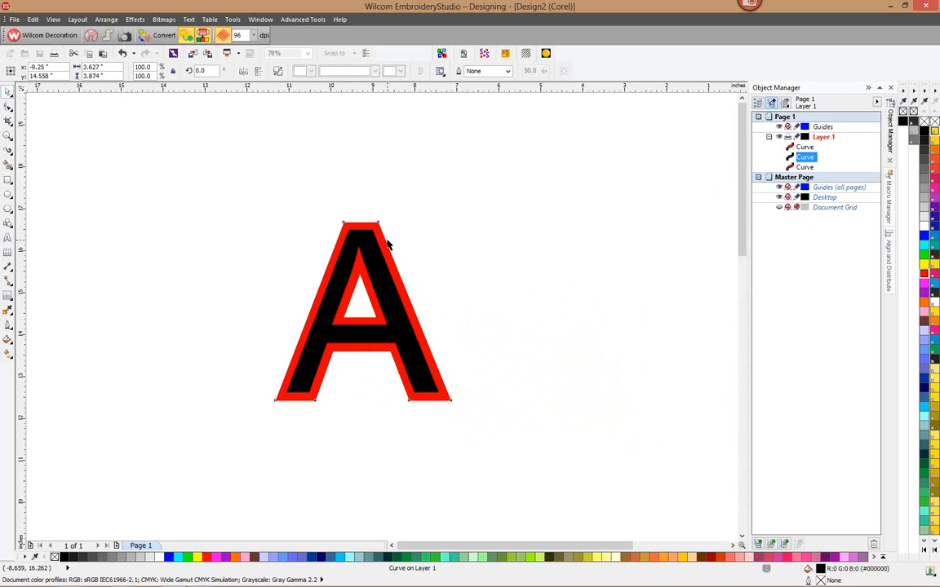
{"action": "left_click", "coordinate": [388, 243]}
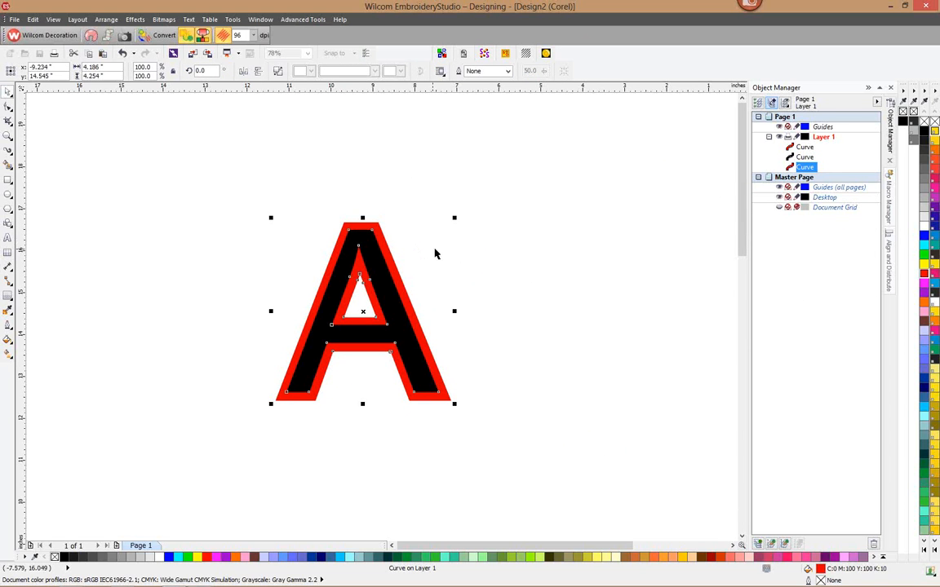
{"action": "left_click", "coordinate": [497, 191]}
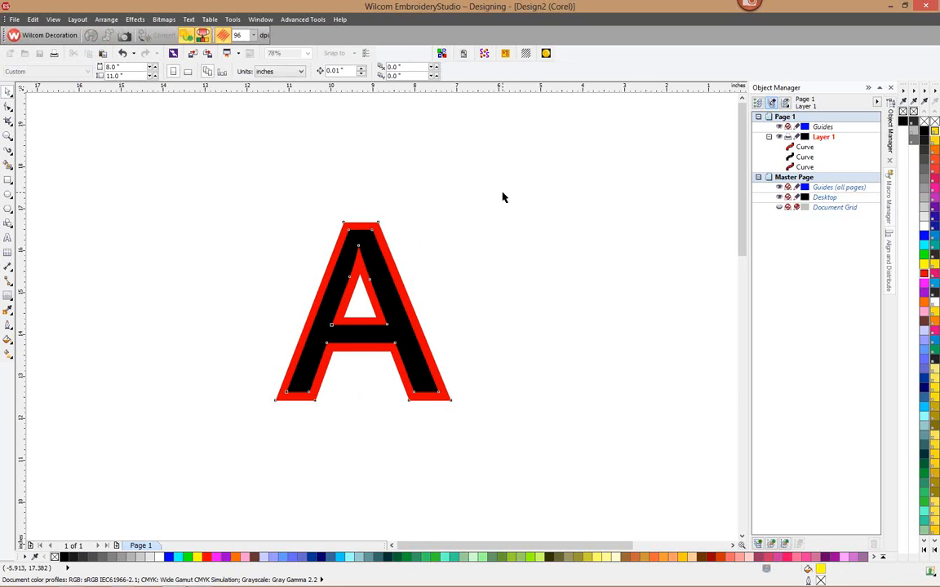
Move the black A down and left of the red A and blend the red A into it with 20 steps
{"action": "scroll", "coordinate": [502, 197], "scroll_direction": "down", "scroll_amount": 2}
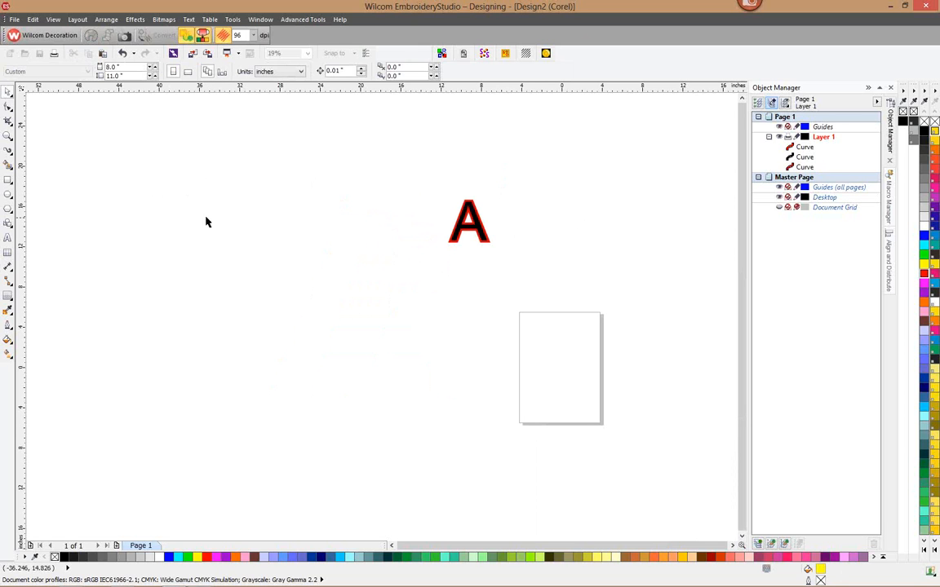
{"action": "left_click", "coordinate": [469, 227]}
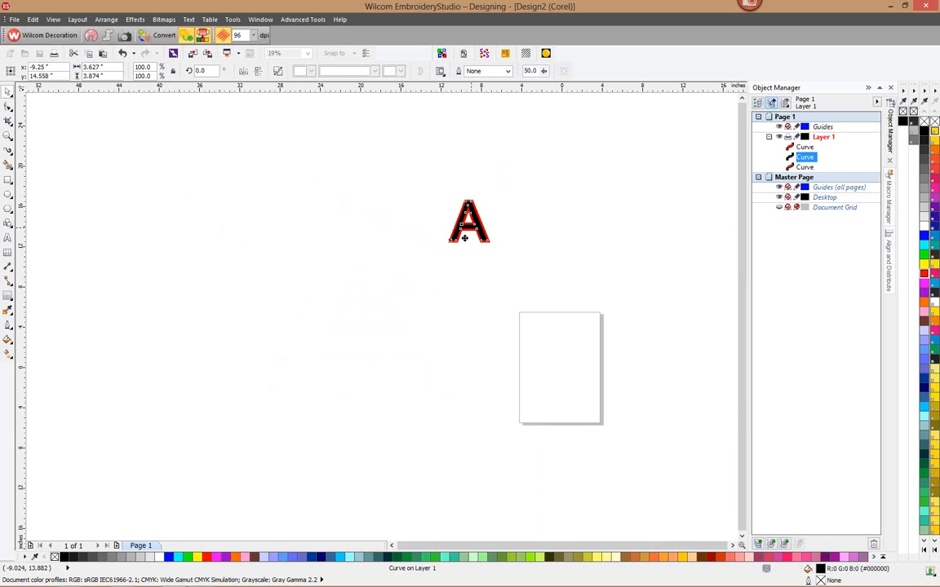
{"action": "left_click_drag", "start_coordinate": [471, 227], "coordinate": [381, 290]}
{"action": "left_click", "coordinate": [463, 231]}
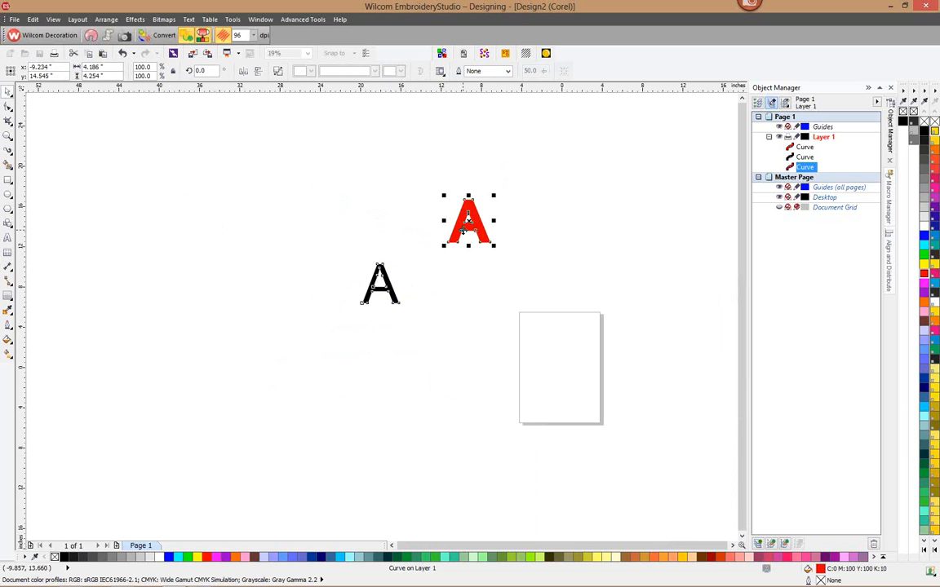
{"action": "left_click", "coordinate": [10, 303]}
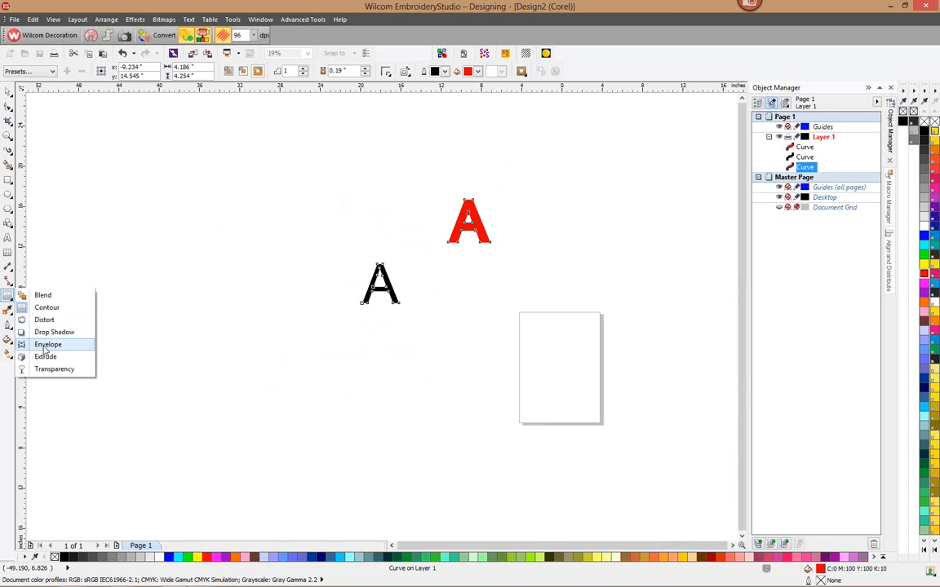
{"action": "left_click", "coordinate": [79, 299]}
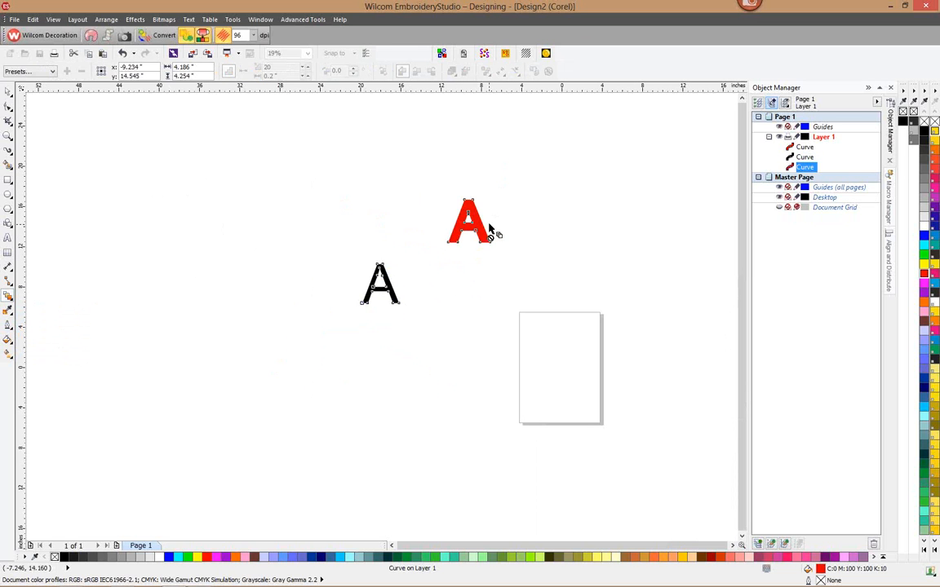
{"action": "left_click_drag", "start_coordinate": [489, 229], "coordinate": [383, 285]}
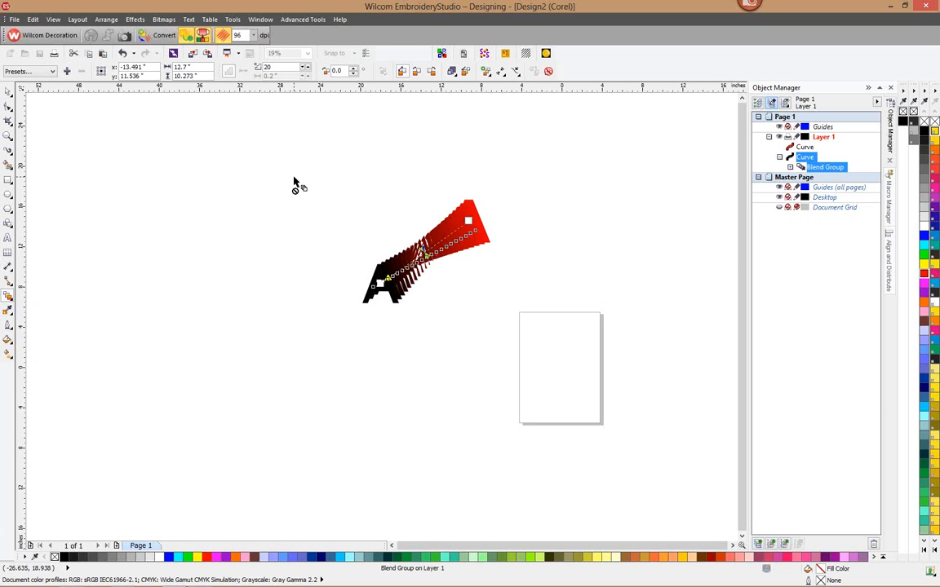
Give the letter blend a clockwise color progression and reduce it to 10 steps
{"action": "left_click", "coordinate": [7, 92]}
{"action": "scroll", "coordinate": [345, 204], "scroll_direction": "up", "scroll_amount": 4}
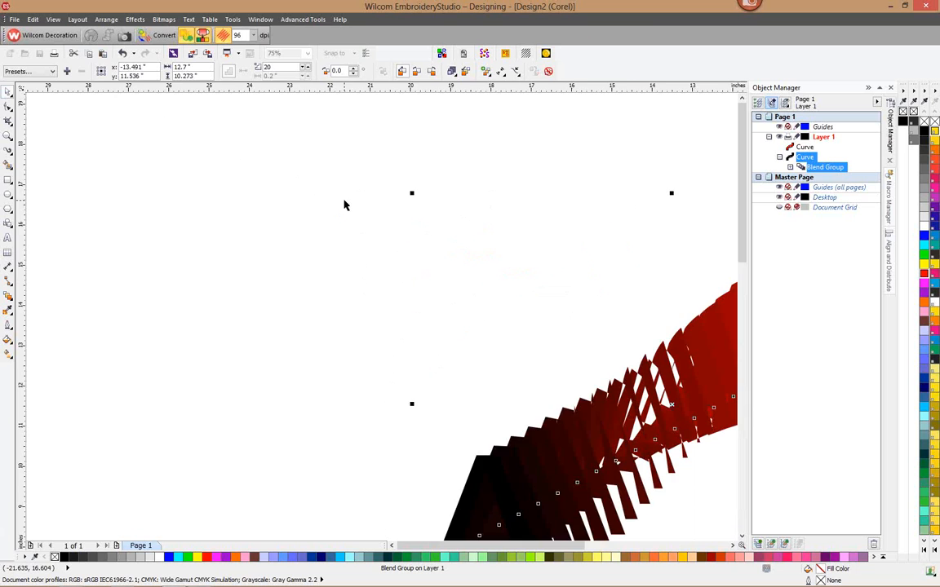
{"action": "scroll", "coordinate": [326, 191], "scroll_direction": "down", "scroll_amount": 2}
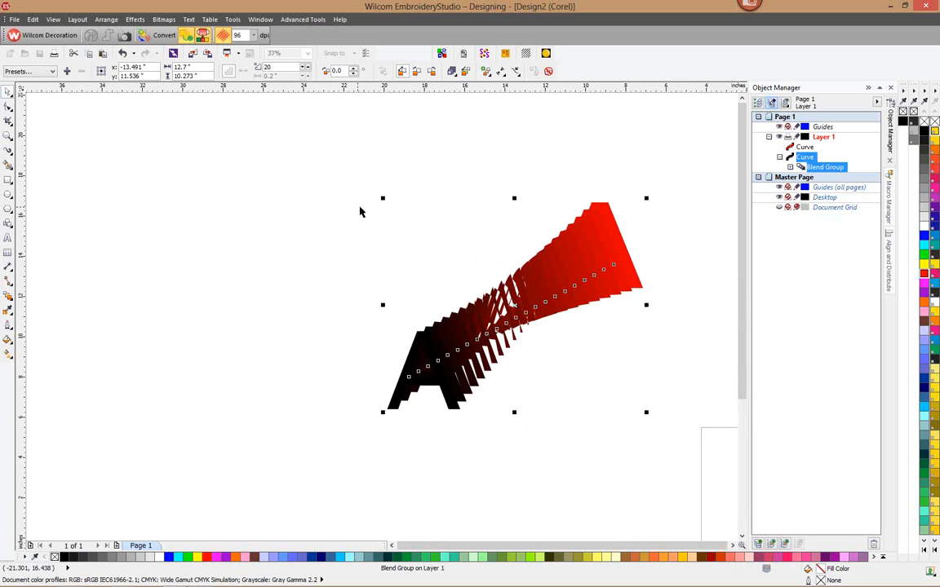
{"action": "left_click", "coordinate": [417, 71]}
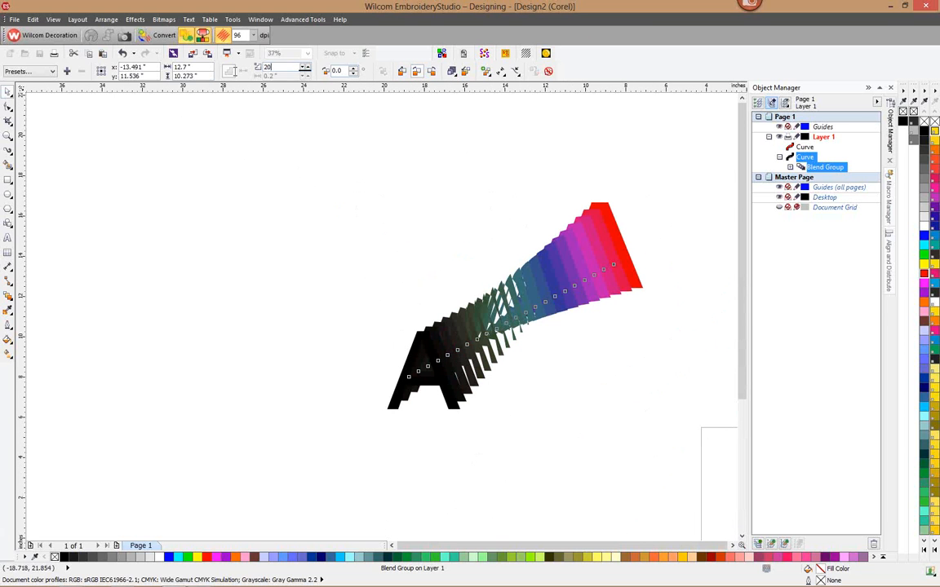
{"action": "type", "text": "10"}
{"action": "key", "text": "Return"}
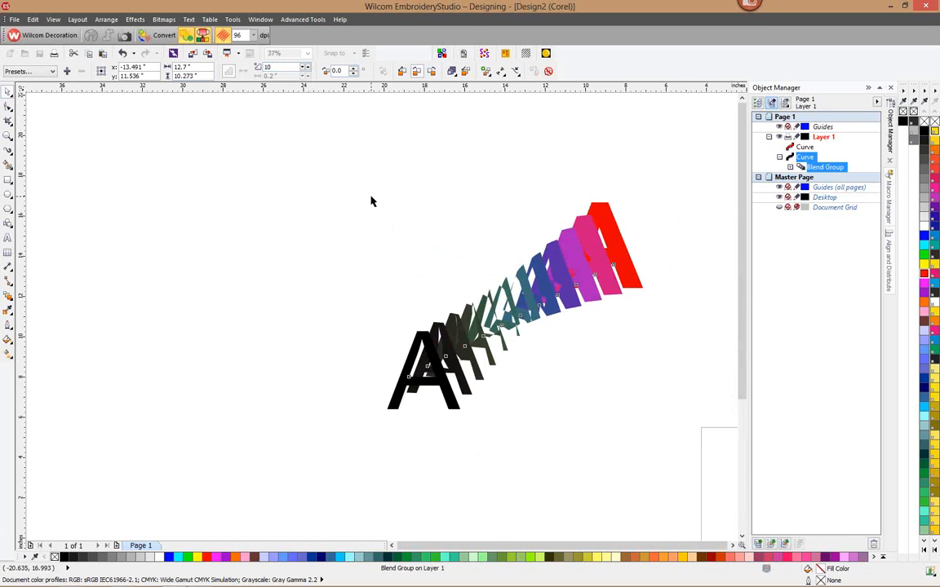
Delete the blended letters and draw an ellipse about 3.8 by 4.5 inches in the upper-left part of the workspace
{"action": "key", "text": "Delete"}
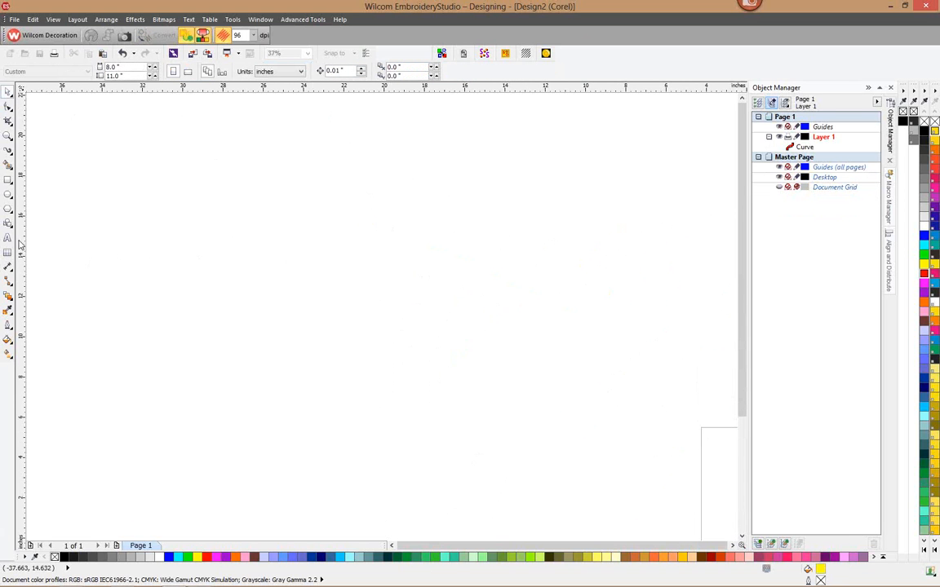
{"action": "left_click", "coordinate": [7, 194]}
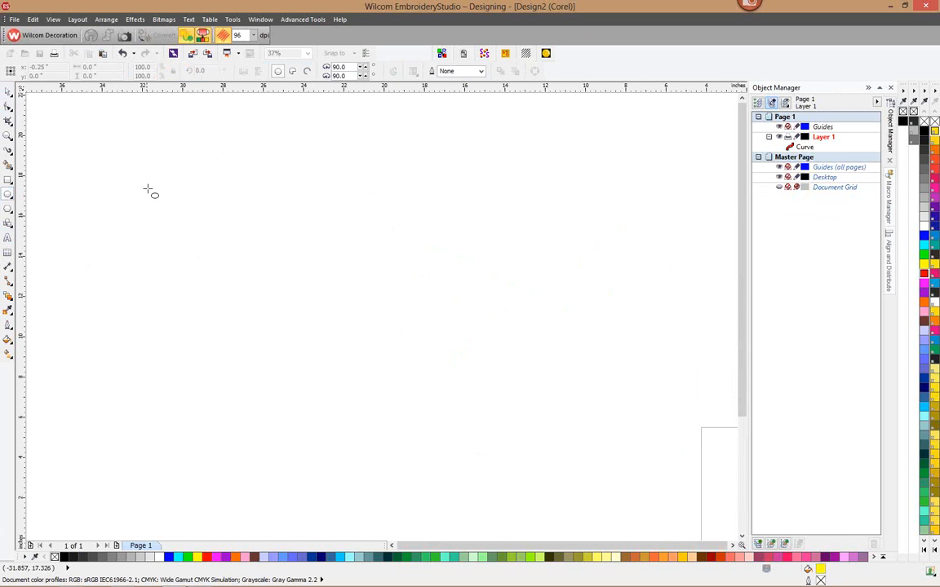
{"action": "left_click_drag", "start_coordinate": [145, 185], "coordinate": [227, 283]}
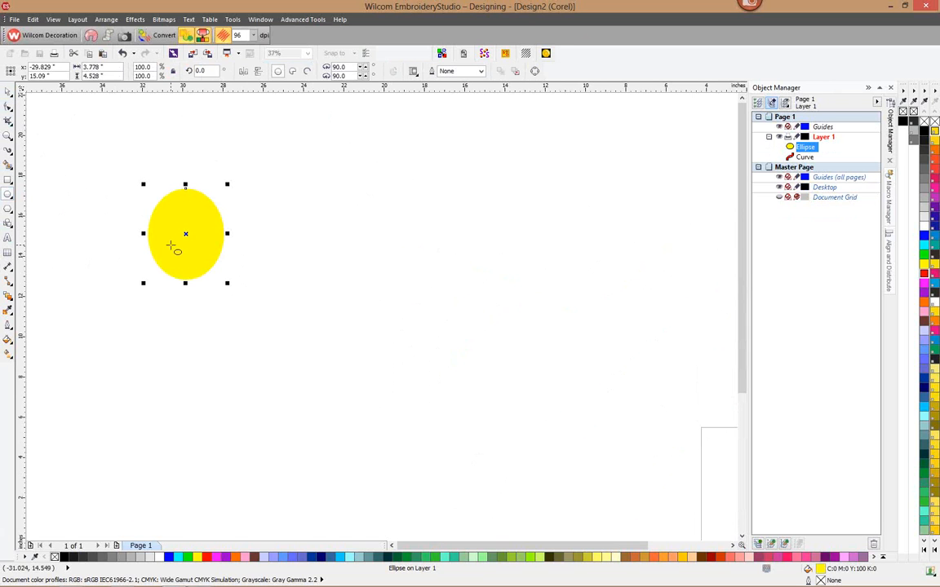
Place a copy of the yellow ellipse about 15 inches right and 3.6 inches lower, and fill the copy with orange
{"action": "left_click", "coordinate": [7, 91]}
{"action": "left_click_drag", "start_coordinate": [178, 239], "coordinate": [487, 313]}
{"action": "left_click", "coordinate": [506, 330]}
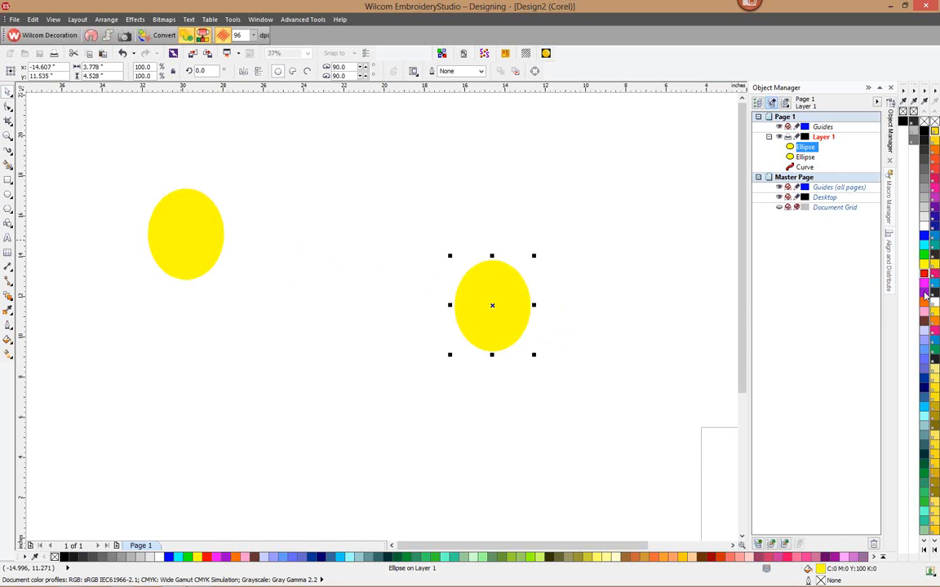
{"action": "left_click", "coordinate": [924, 303]}
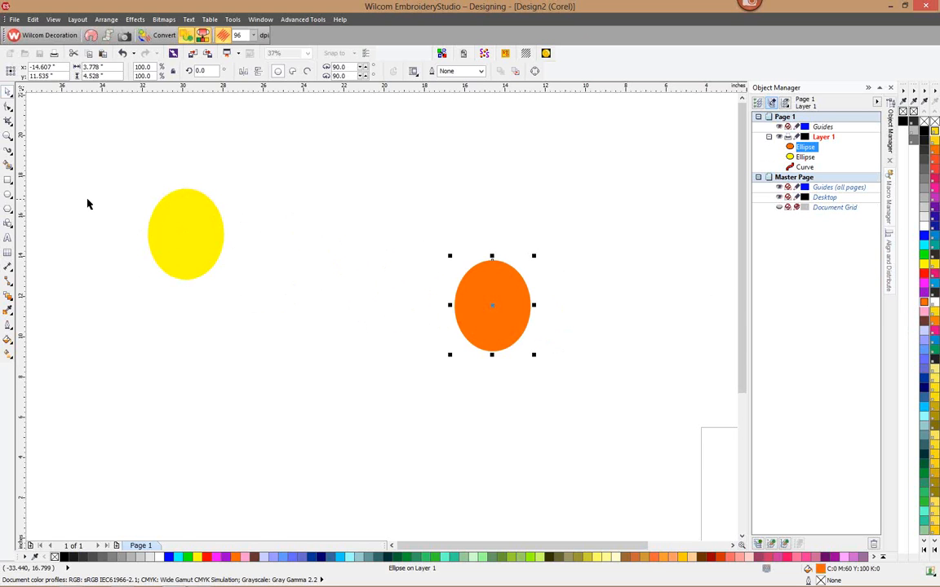
Blend the orange ellipse into the yellow ellipse and set the blend to 10 steps
{"action": "left_click", "coordinate": [8, 296]}
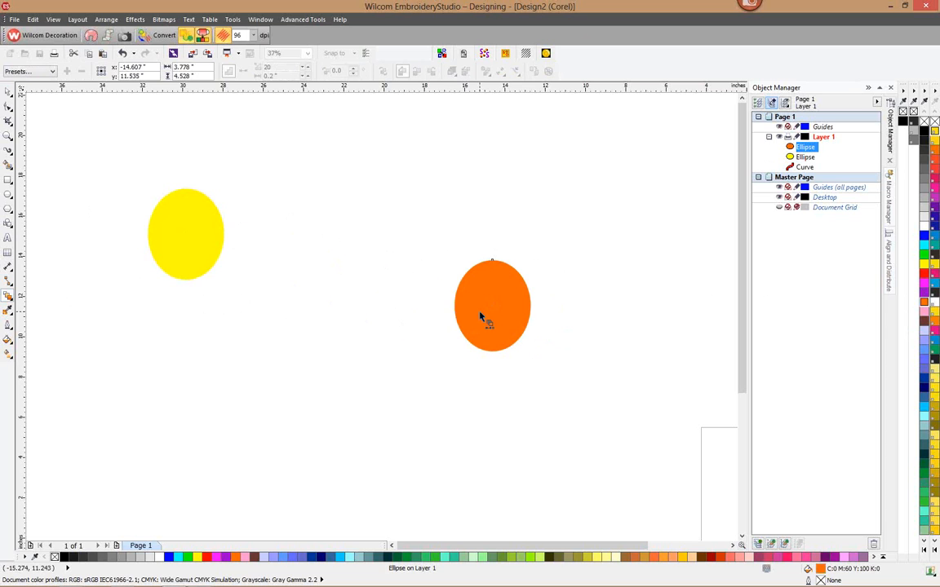
{"action": "left_click_drag", "start_coordinate": [482, 318], "coordinate": [192, 233]}
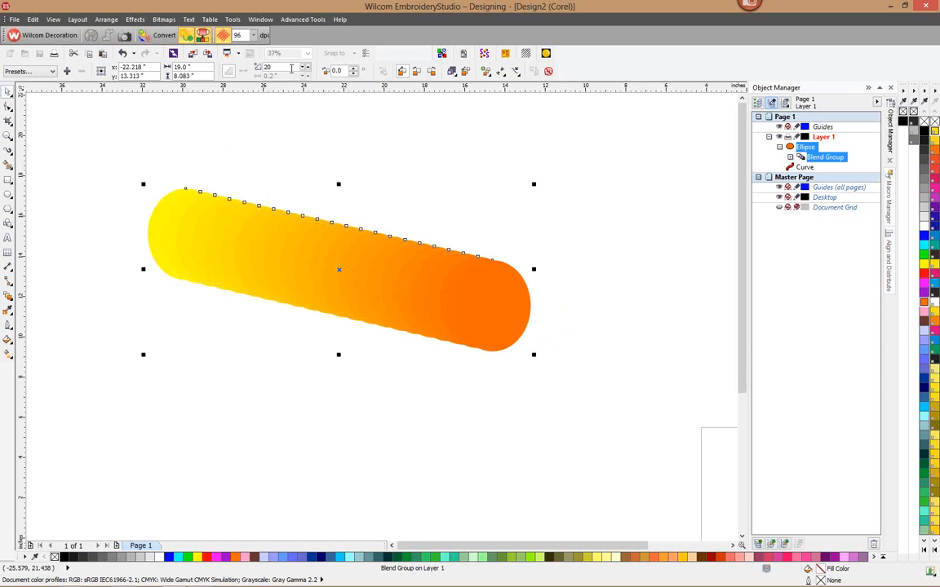
{"action": "double_click", "coordinate": [270, 66]}
{"action": "type", "text": "10"}
{"action": "key", "text": "Return"}
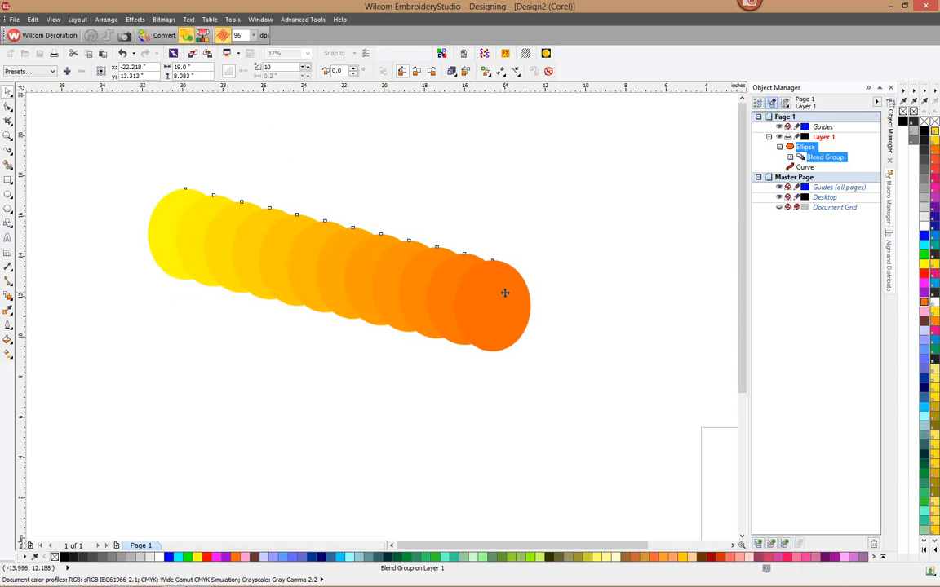
{"action": "left_click", "coordinate": [460, 265]}
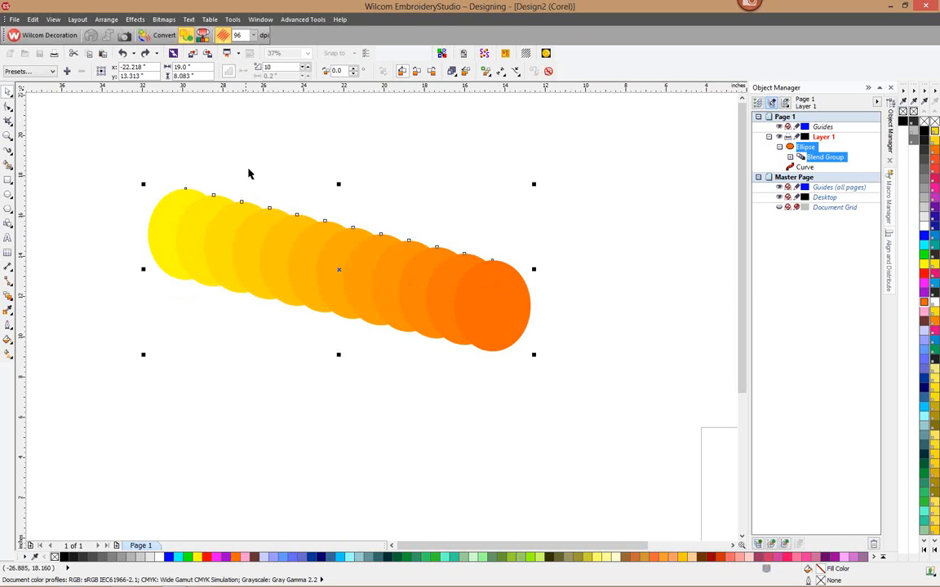
Reduce the yellow-to-orange ellipse blend to 4 steps and convert it to embroidery
{"action": "left_click", "coordinate": [304, 72]}
{"action": "left_click", "coordinate": [304, 72]}
{"action": "left_click", "coordinate": [304, 72]}
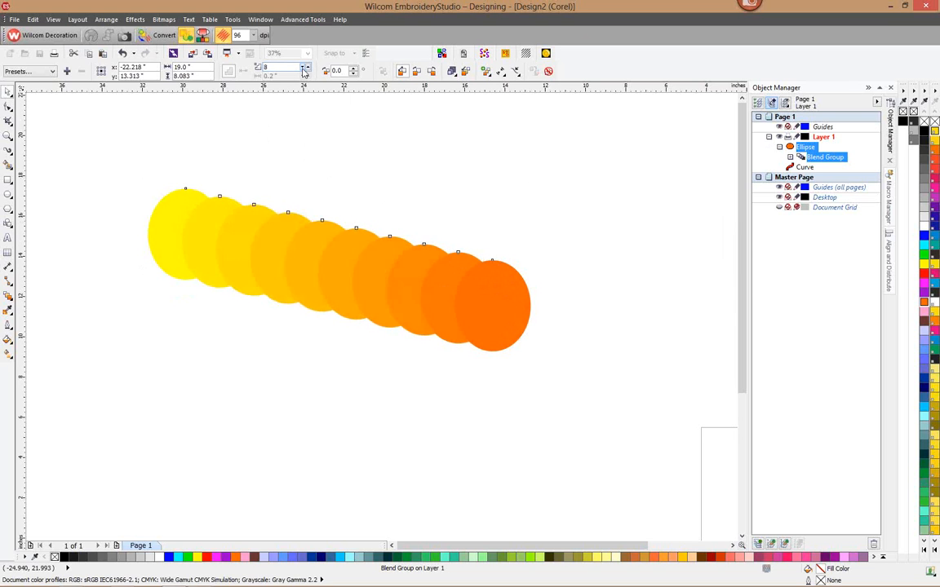
{"action": "left_click", "coordinate": [304, 72]}
{"action": "left_click", "coordinate": [304, 71]}
{"action": "left_click", "coordinate": [304, 71]}
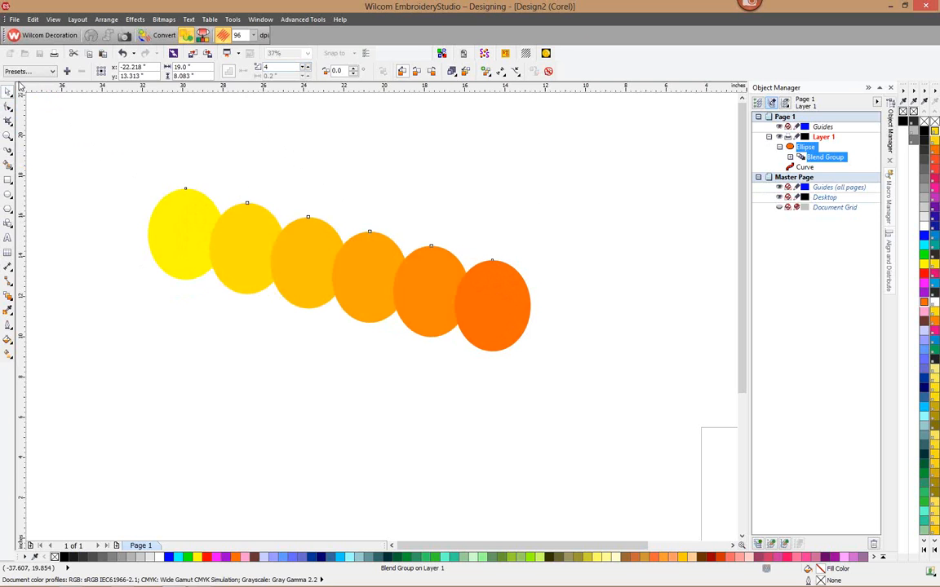
{"action": "left_click", "coordinate": [163, 36]}
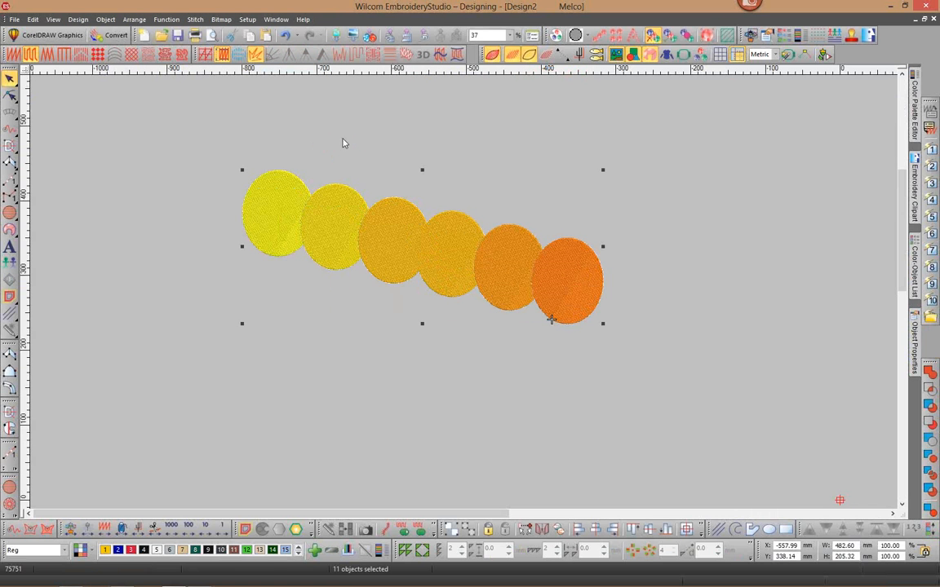
{"action": "left_click", "coordinate": [343, 143]}
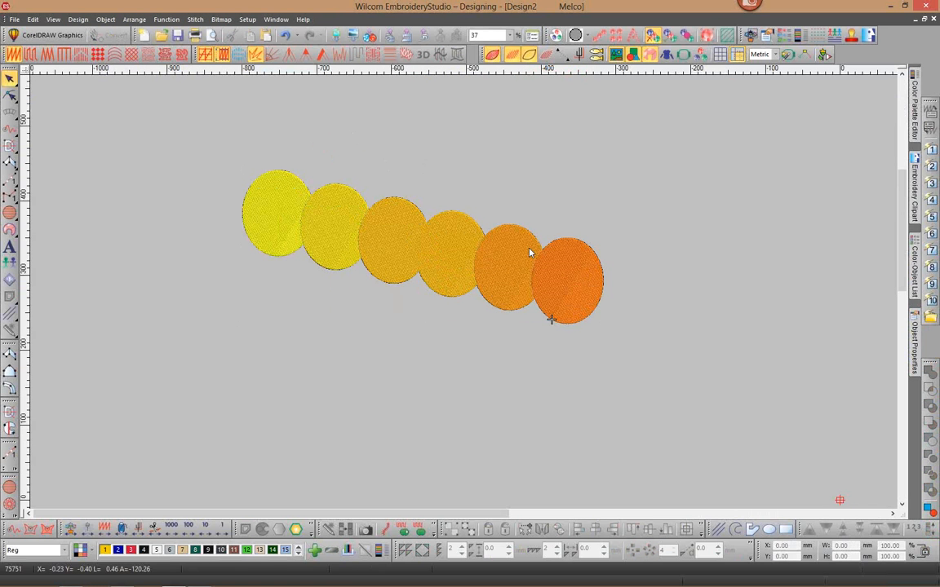
Pull the orange end ellipse right, and move the neighbouring stitched ellipse and the merged double ellipse up and right off their vector shapes
{"action": "left_click", "coordinate": [585, 268]}
{"action": "left_click_drag", "start_coordinate": [585, 268], "coordinate": [632, 269]}
{"action": "left_click_drag", "start_coordinate": [505, 271], "coordinate": [554, 225]}
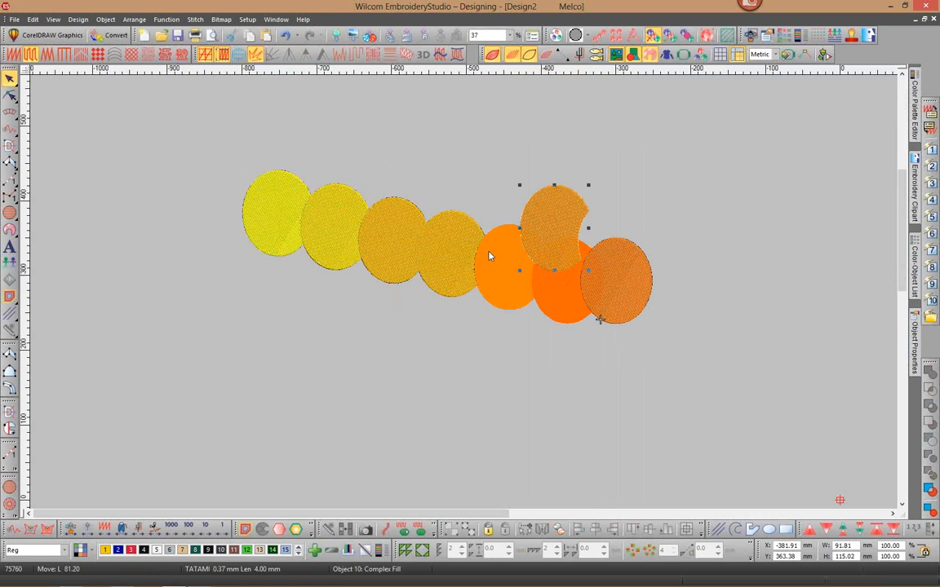
{"action": "left_click_drag", "start_coordinate": [419, 246], "coordinate": [453, 204]}
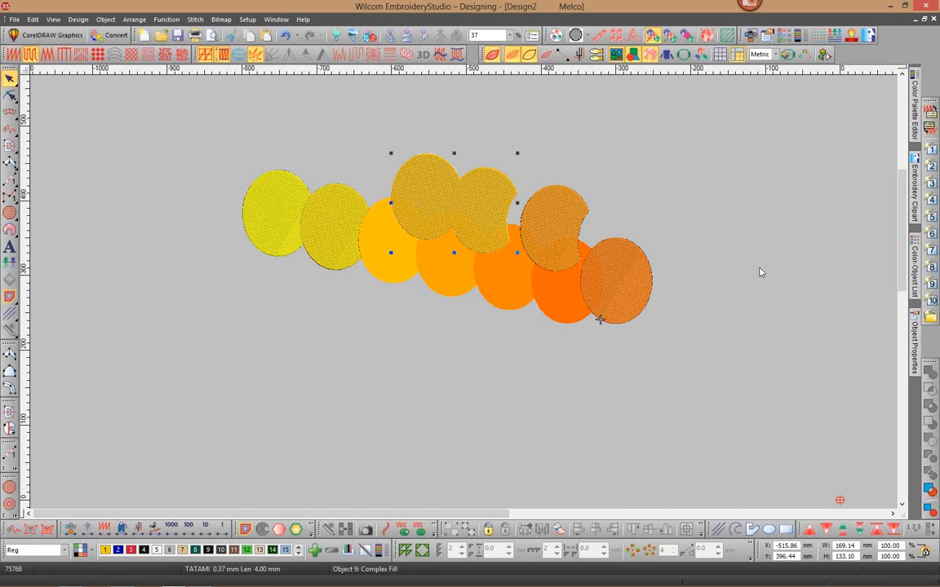
Inspect the merged double-ellipse fill in the color-object list and view its reshape nodes
{"action": "left_click", "coordinate": [914, 268]}
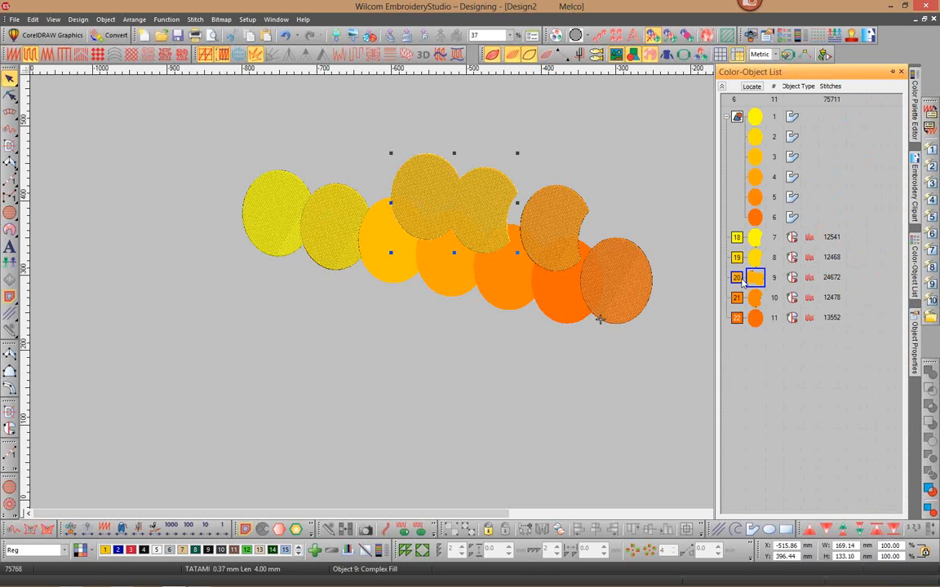
{"action": "left_click", "coordinate": [9, 95]}
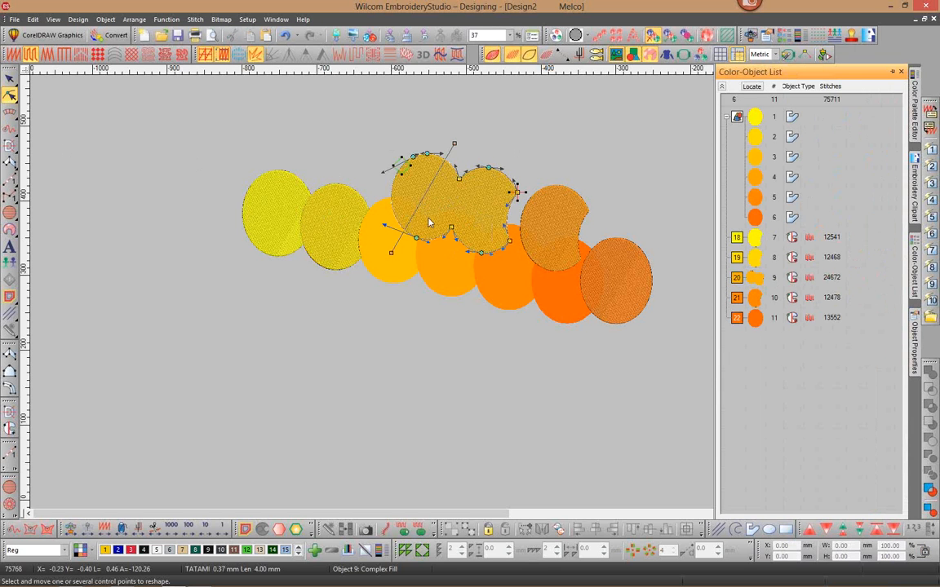
{"action": "left_click", "coordinate": [10, 79]}
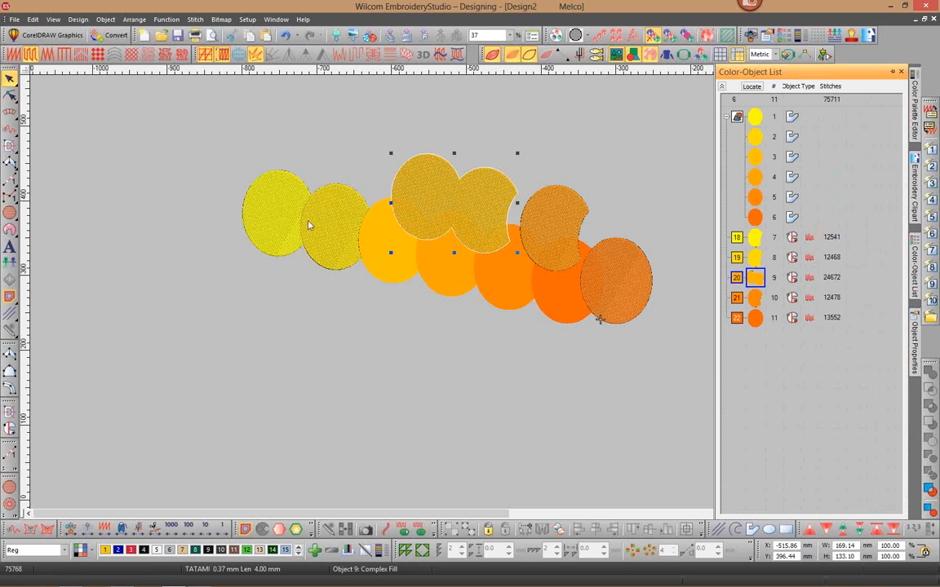
Move the two yellow stitched ellipses upward off their vector shapes
{"action": "left_click", "coordinate": [314, 219]}
{"action": "left_click_drag", "start_coordinate": [332, 228], "coordinate": [342, 187]}
{"action": "left_click_drag", "start_coordinate": [283, 208], "coordinate": [276, 179]}
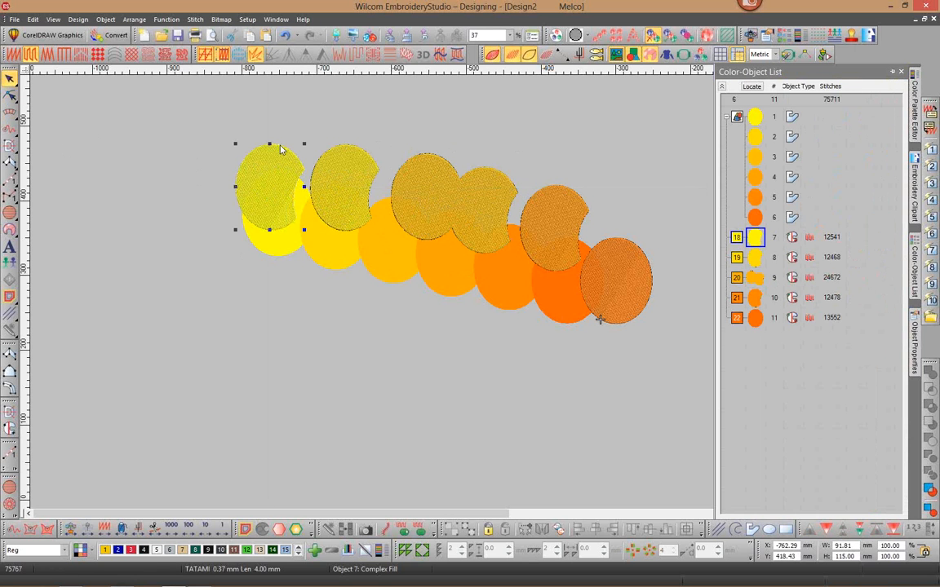
Undo the moves of the two yellow stitched ellipses and clear the selection
{"action": "left_click", "coordinate": [33, 18]}
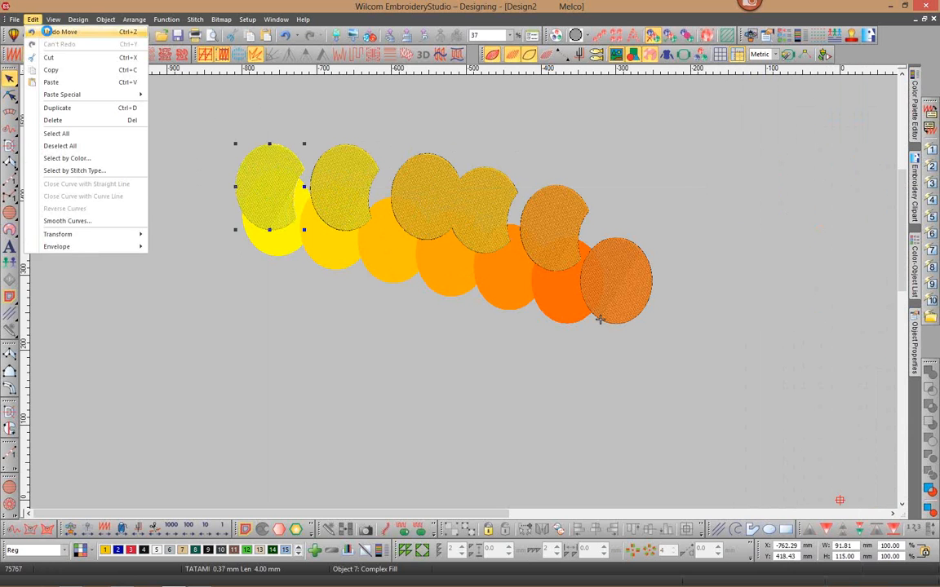
{"action": "left_click", "coordinate": [47, 31]}
{"action": "left_click", "coordinate": [33, 18]}
{"action": "left_click", "coordinate": [33, 19]}
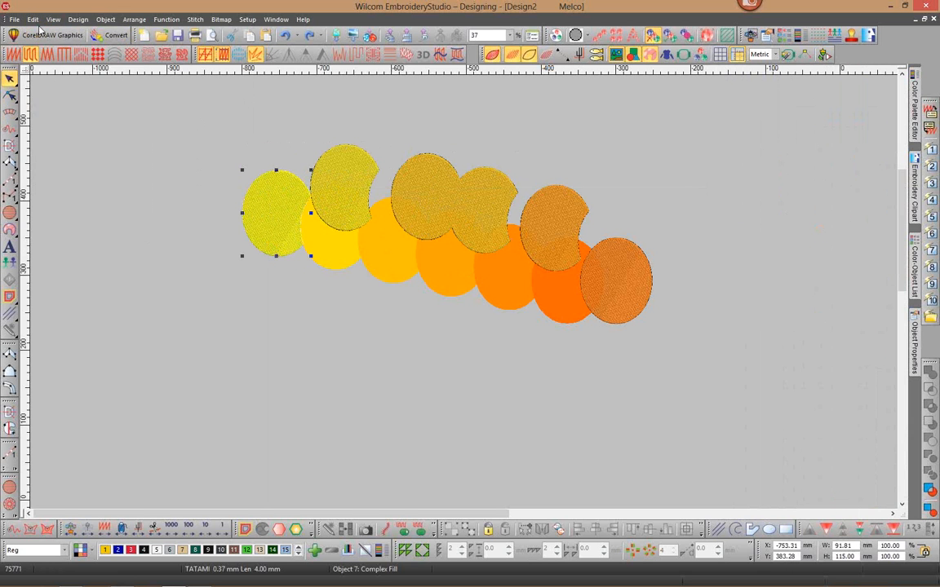
{"action": "left_click", "coordinate": [32, 19]}
{"action": "left_click", "coordinate": [47, 31]}
{"action": "left_click", "coordinate": [33, 19]}
{"action": "left_click", "coordinate": [300, 139]}
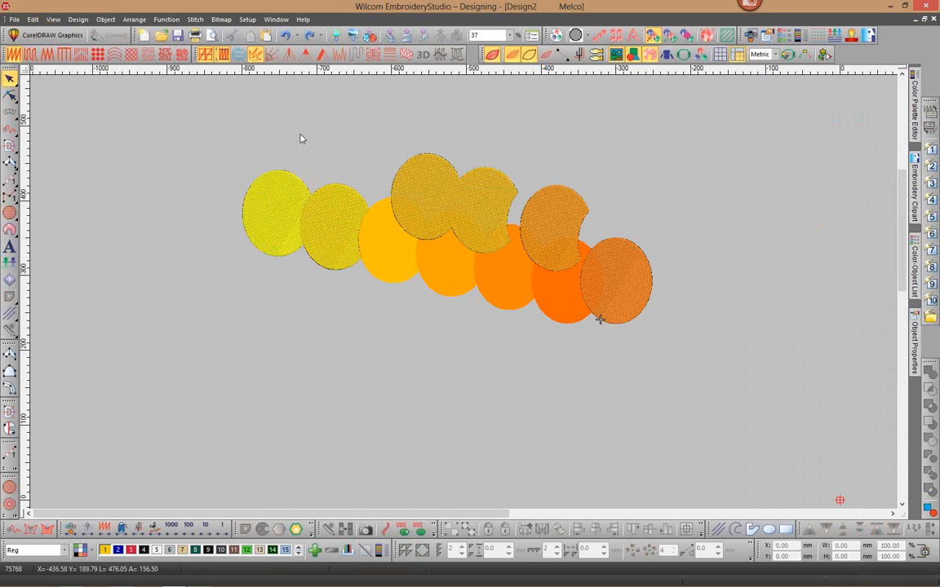
Move the merged double ellipse about 18 mm left and 51 mm down, and the notched orange ellipse about 55 mm down
{"action": "left_click_drag", "start_coordinate": [445, 200], "coordinate": [433, 236]}
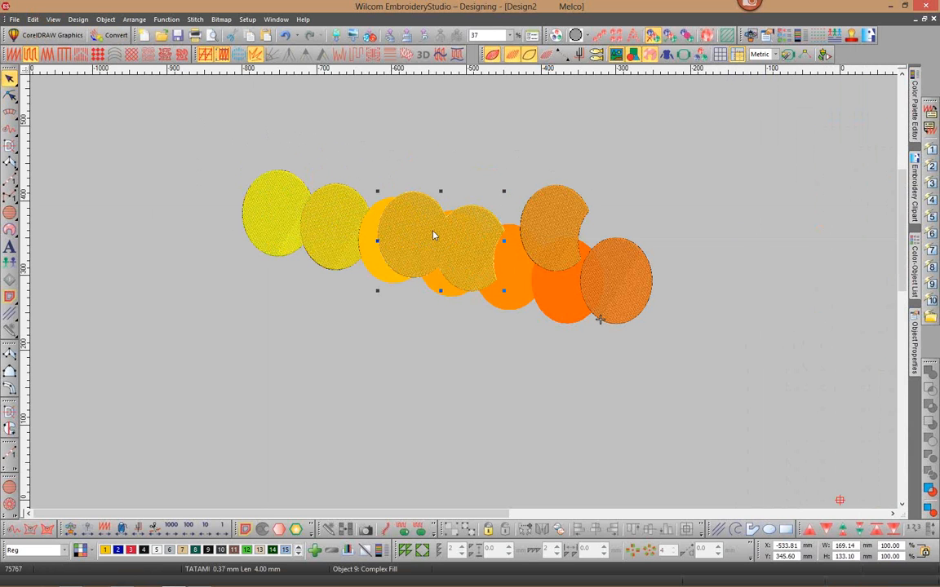
{"action": "left_click", "coordinate": [551, 222]}
{"action": "left_click_drag", "start_coordinate": [551, 222], "coordinate": [577, 261]}
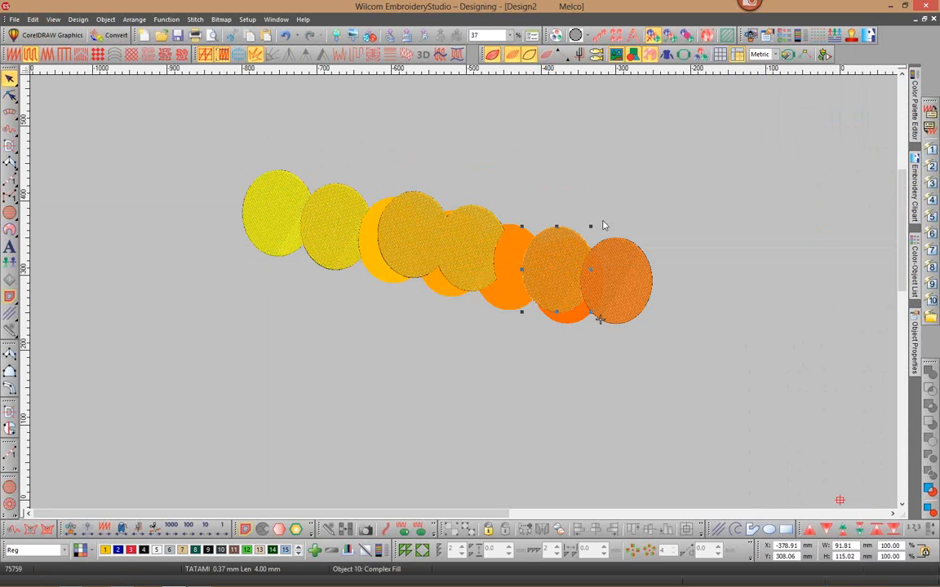
{"action": "left_click", "coordinate": [467, 235]}
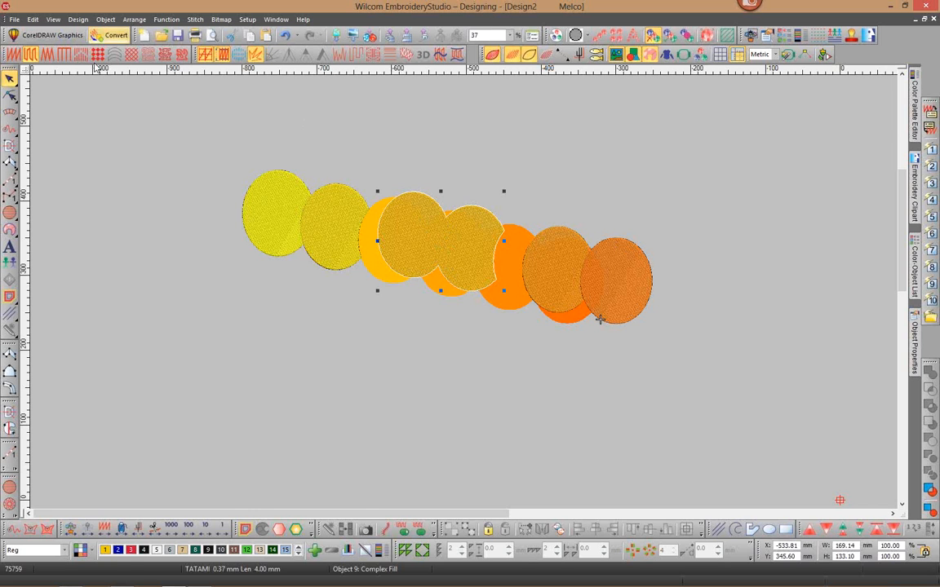
Delete all the ellipses from the embroidery design and switch to CorelDRAW Graphics
{"action": "left_click_drag", "start_coordinate": [203, 166], "coordinate": [729, 351]}
{"action": "key", "text": "Delete"}
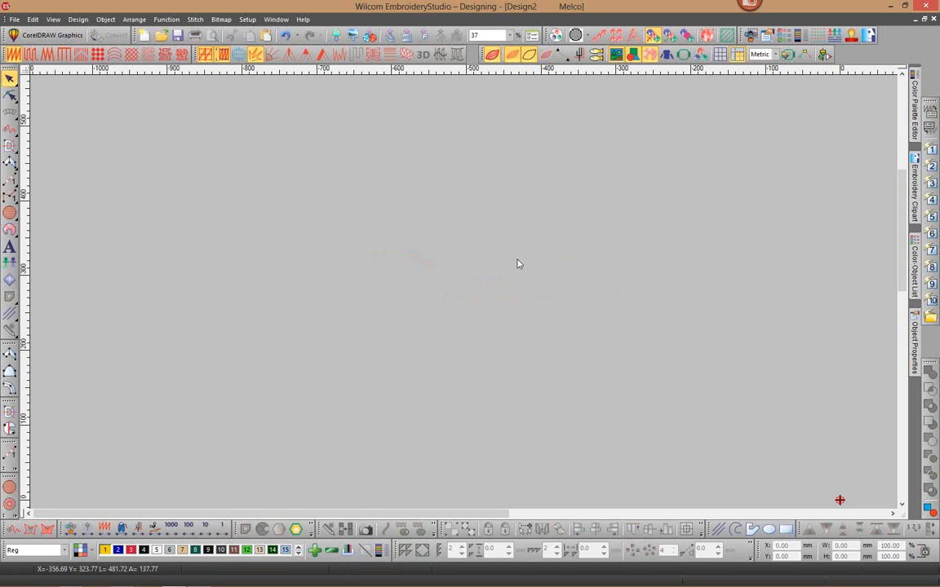
{"action": "left_click", "coordinate": [59, 36]}
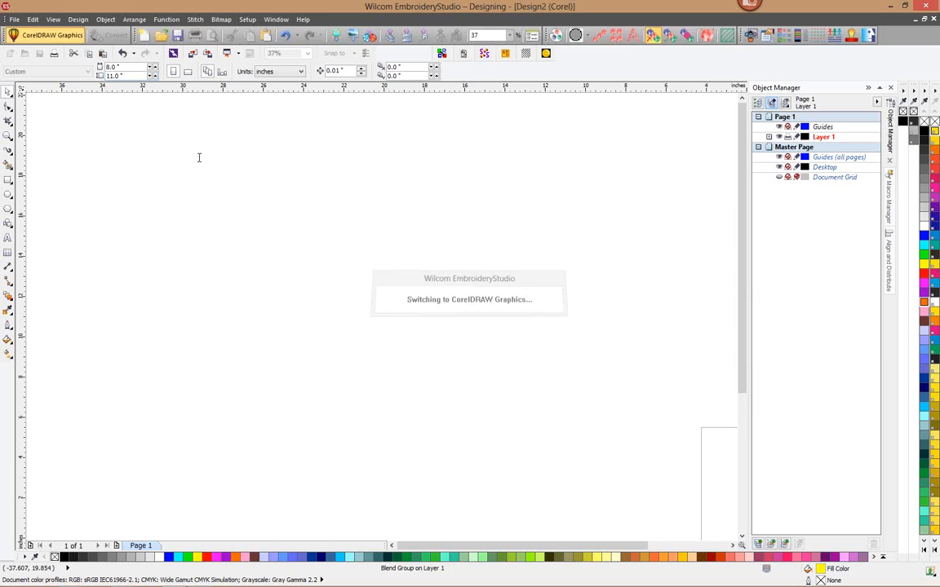
Import Bar tender.jpg from the Art files folder and place it in the upper-left part of the page at original size
{"action": "scroll", "coordinate": [370, 240], "scroll_direction": "up", "scroll_amount": 2}
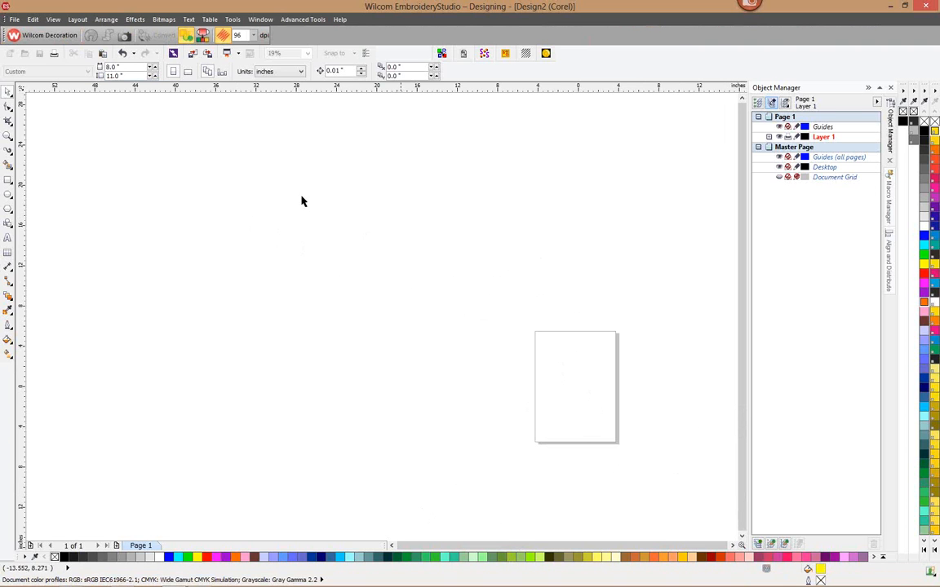
{"action": "left_click", "coordinate": [14, 19]}
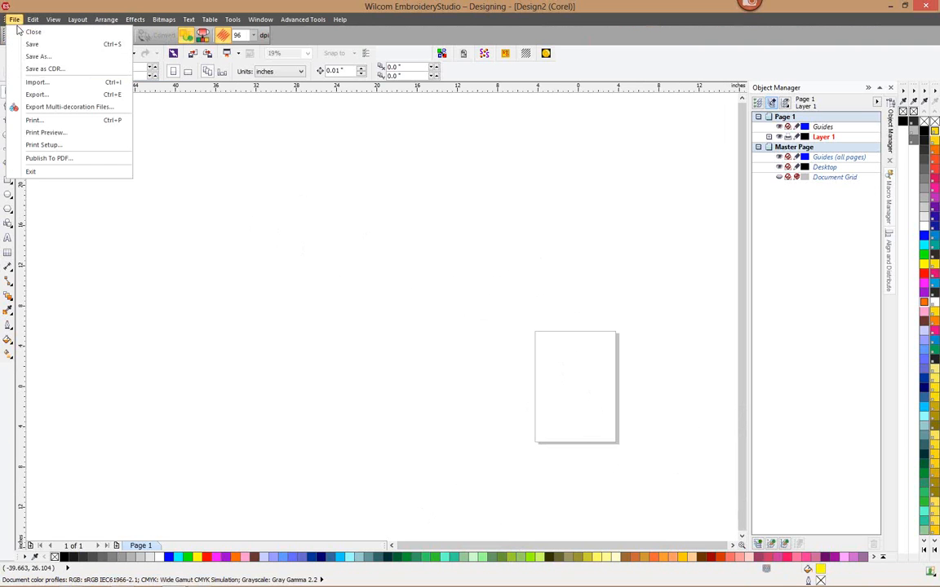
{"action": "left_click", "coordinate": [36, 82]}
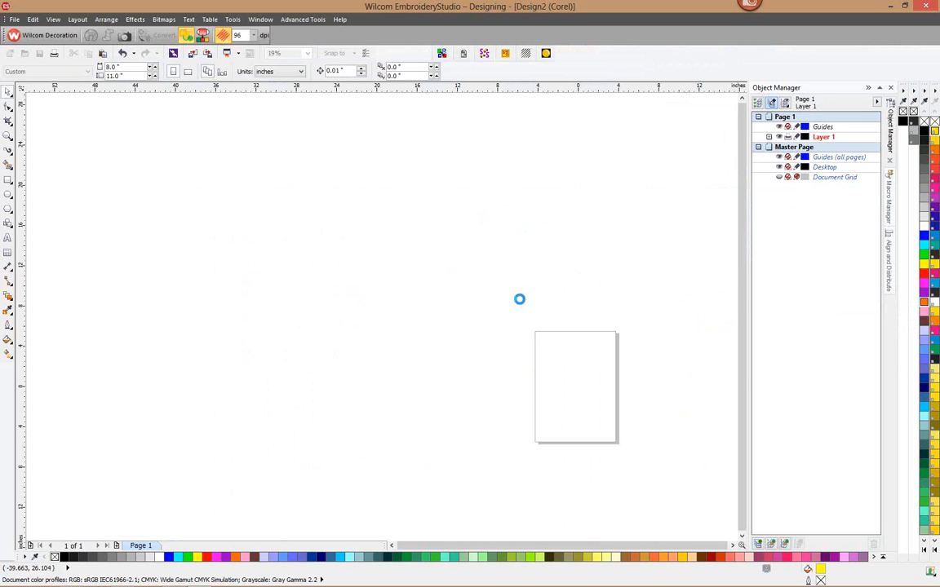
{"action": "mouse_move", "coordinate": [415, 584]}
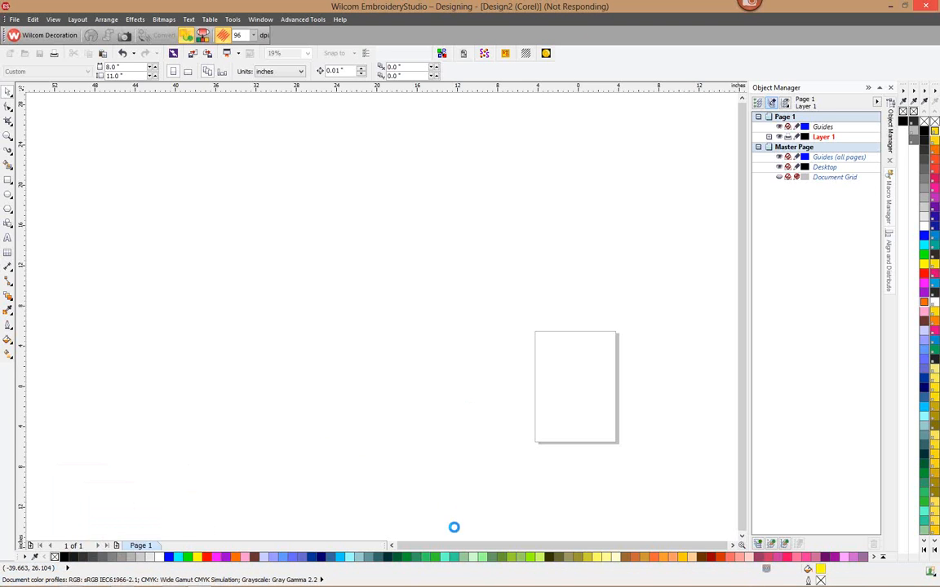
{"action": "mouse_move", "coordinate": [457, 585]}
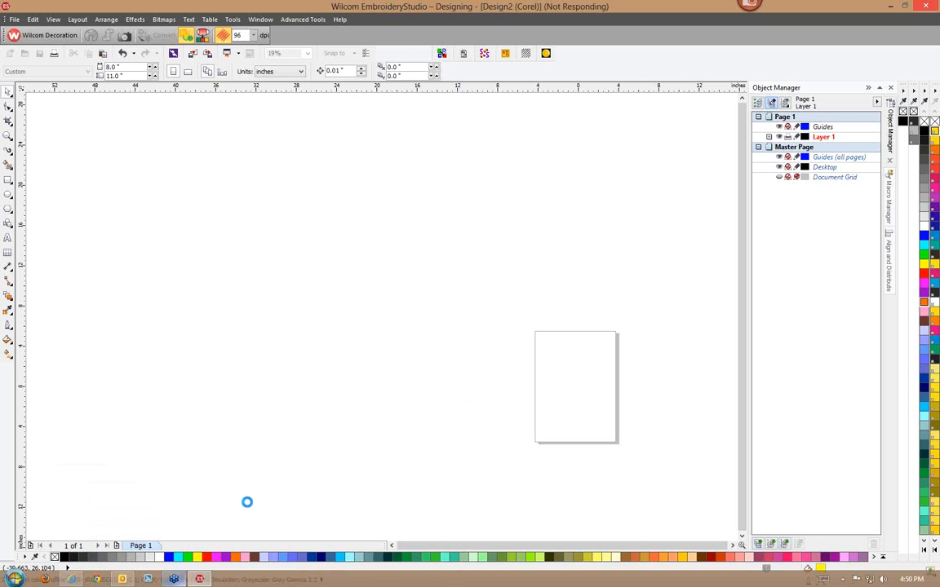
{"action": "key", "text": "ctrl+i"}
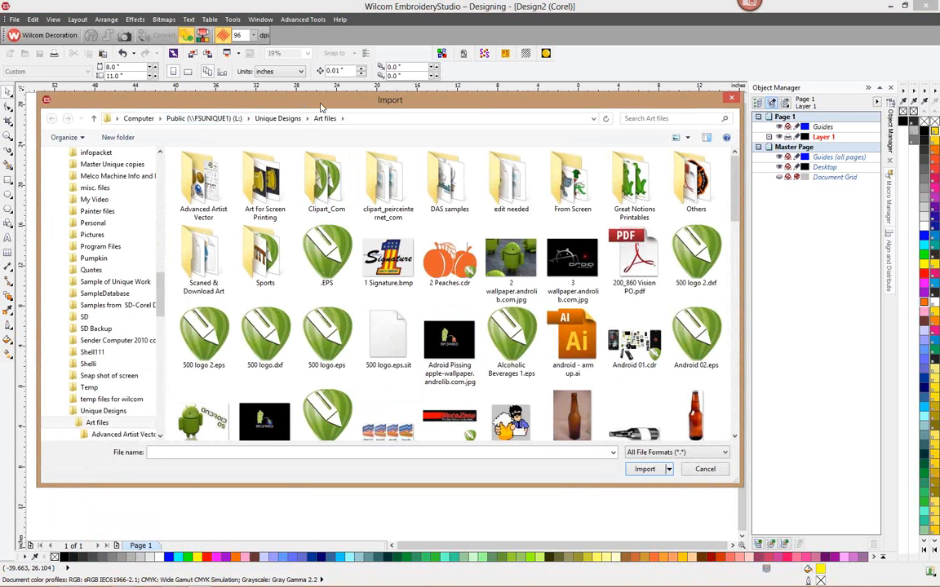
{"action": "left_click_drag", "start_coordinate": [287, 94], "coordinate": [311, 94]}
{"action": "left_click", "coordinate": [481, 245]}
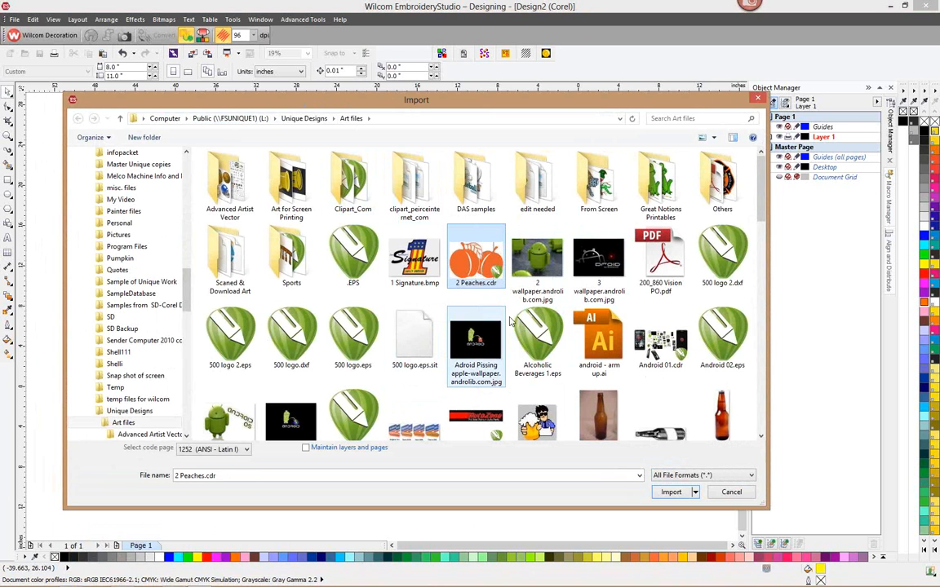
{"action": "left_click", "coordinate": [551, 421]}
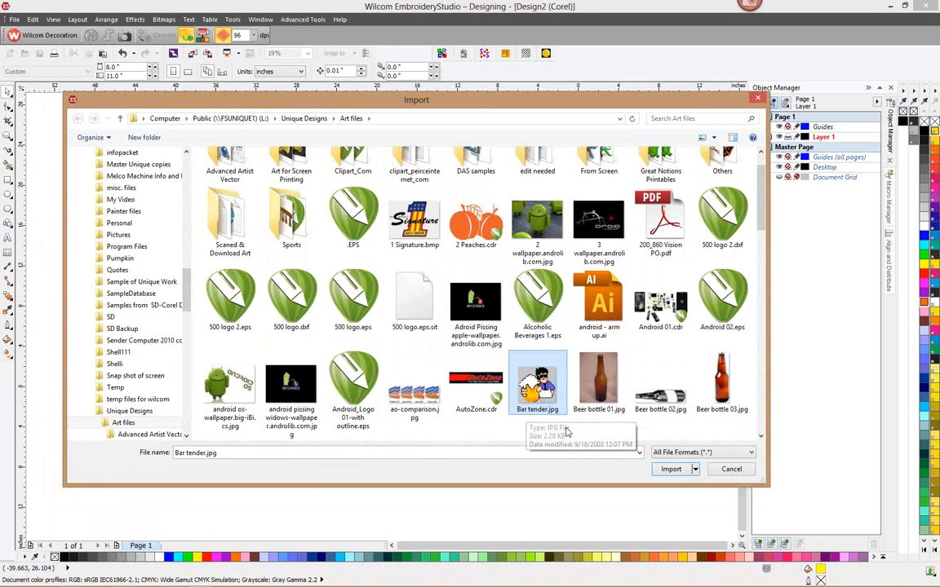
{"action": "left_click", "coordinate": [670, 469]}
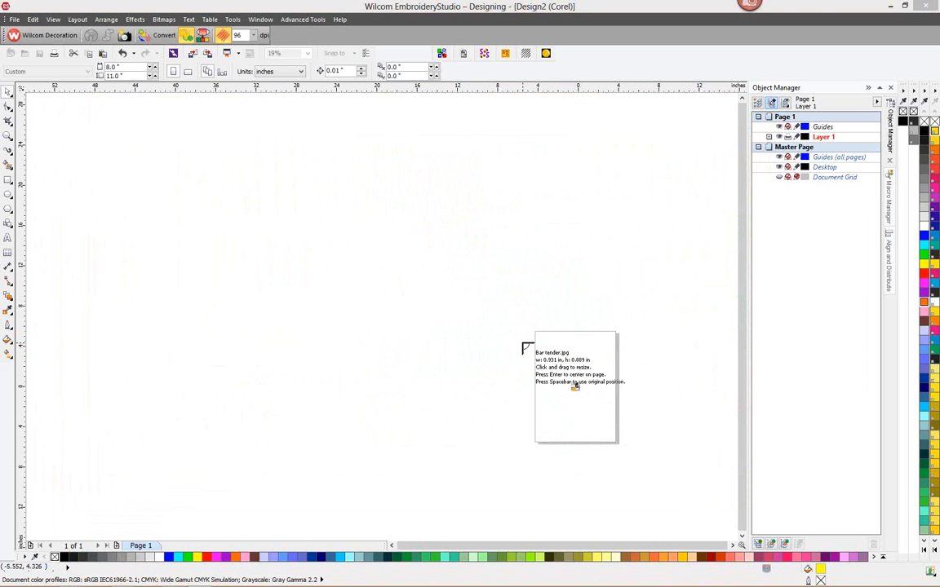
{"action": "left_click", "coordinate": [549, 349]}
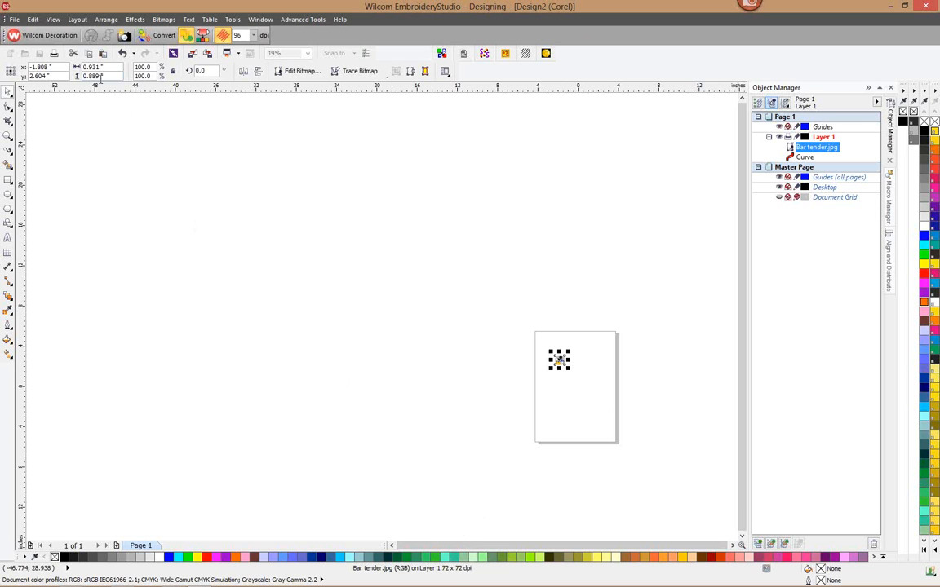
Enlarge the bartender image proportionally to about 1.68 by 1.6 inches and move it slightly right and down
{"action": "left_click", "coordinate": [8, 136]}
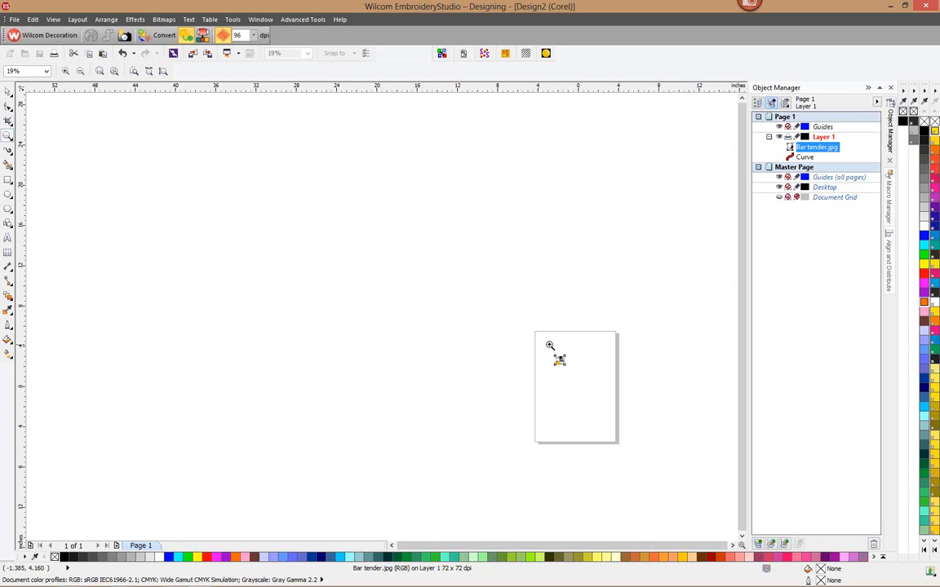
{"action": "left_click_drag", "start_coordinate": [550, 345], "coordinate": [601, 394]}
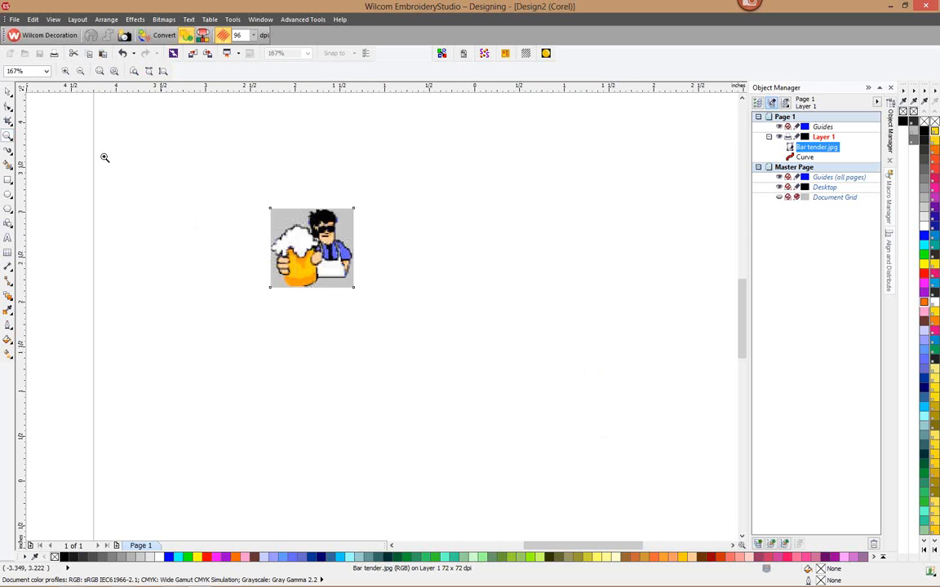
{"action": "left_click", "coordinate": [7, 91]}
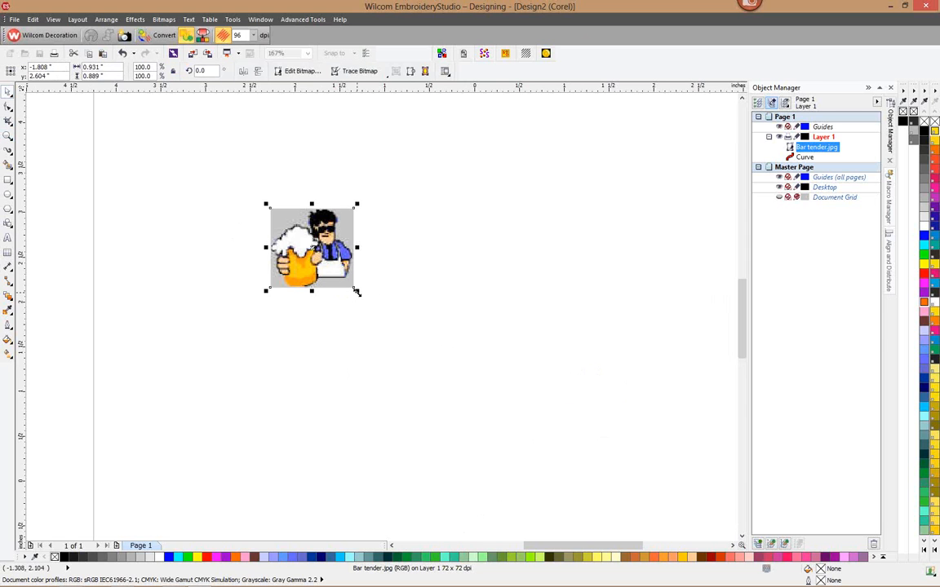
{"action": "left_click_drag", "start_coordinate": [357, 290], "coordinate": [383, 313]}
{"action": "scroll", "coordinate": [382, 313], "scroll_direction": "up", "scroll_amount": 2}
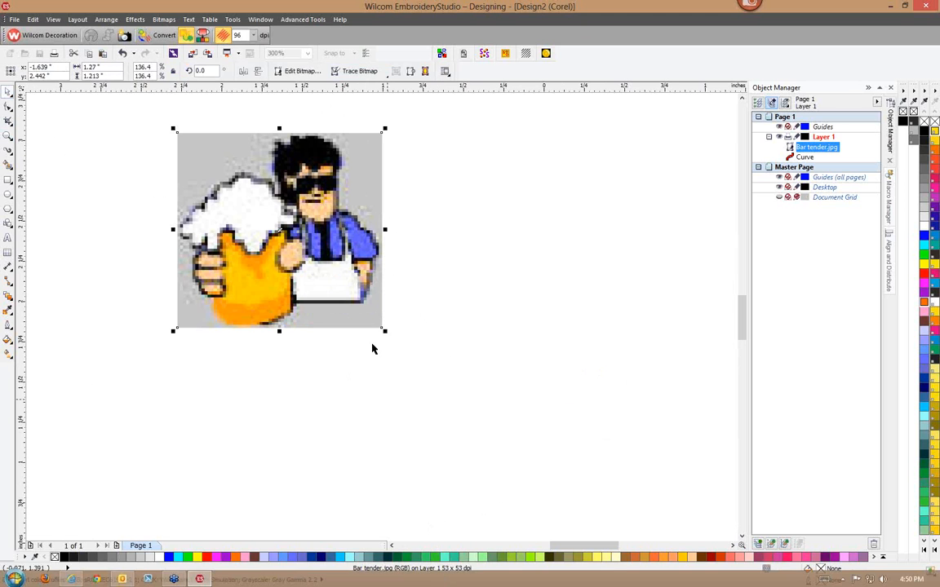
{"action": "left_click_drag", "start_coordinate": [384, 330], "coordinate": [446, 389]}
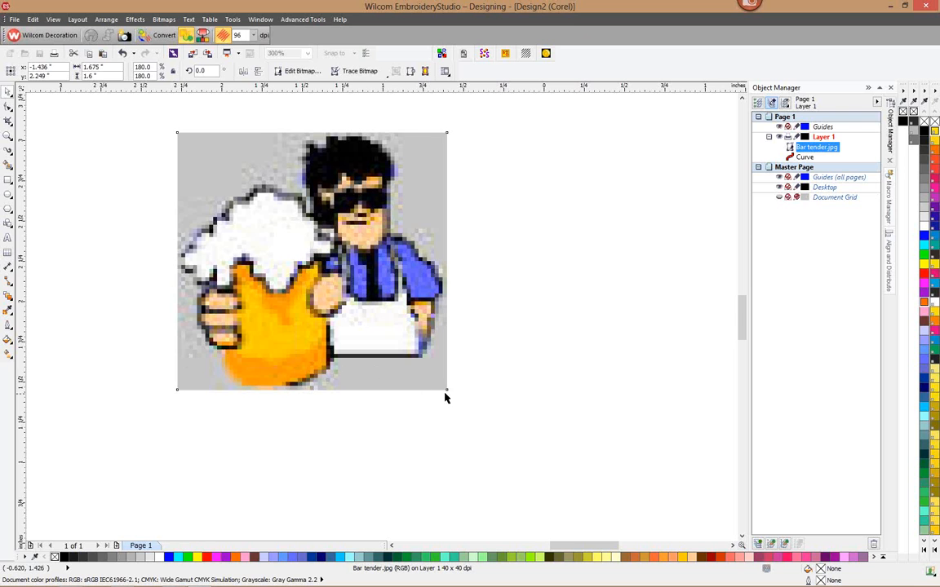
{"action": "left_click_drag", "start_coordinate": [390, 325], "coordinate": [427, 358]}
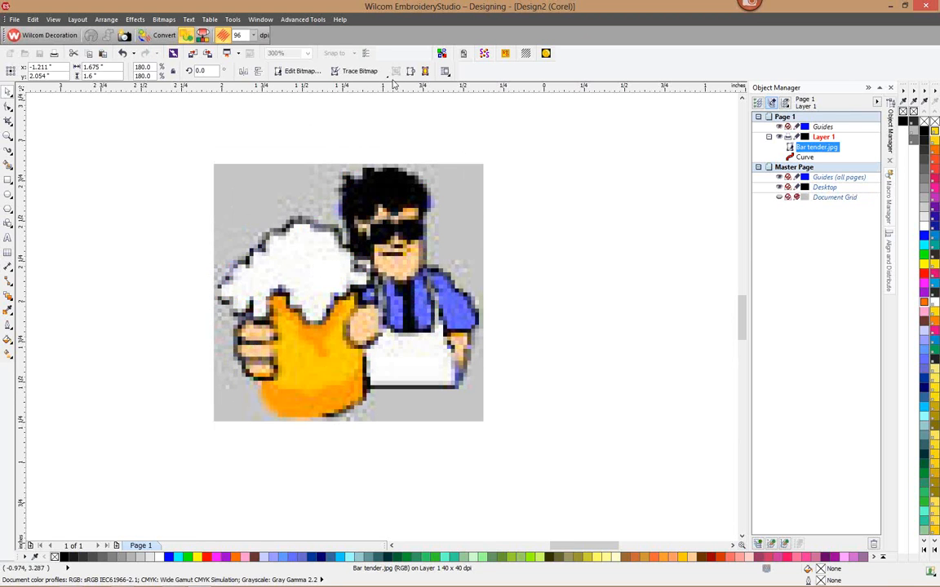
Start an Outline Trace of the bartender bitmap as Low Quality Image and slightly adjust the trace detail near its maximum
{"action": "left_click", "coordinate": [360, 71]}
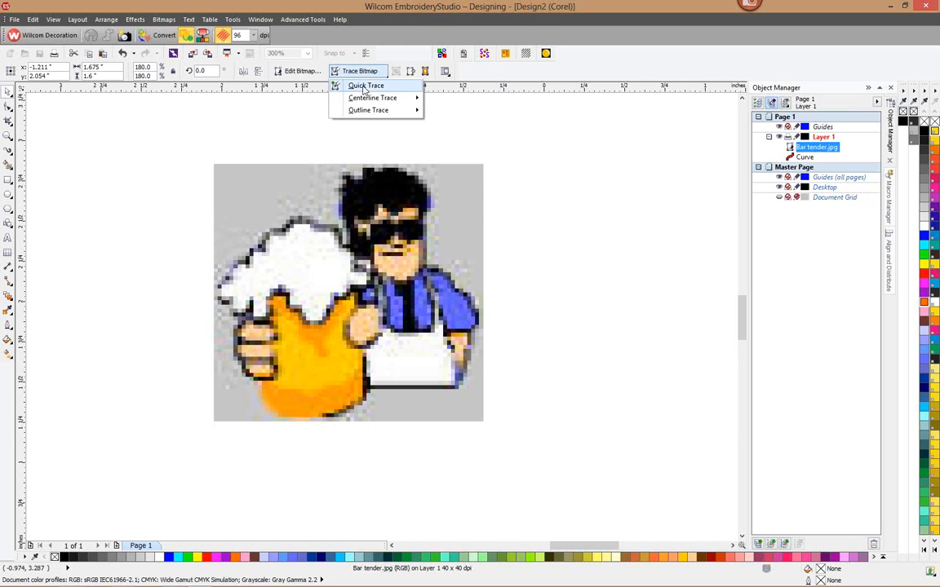
{"action": "mouse_move", "coordinate": [367, 101]}
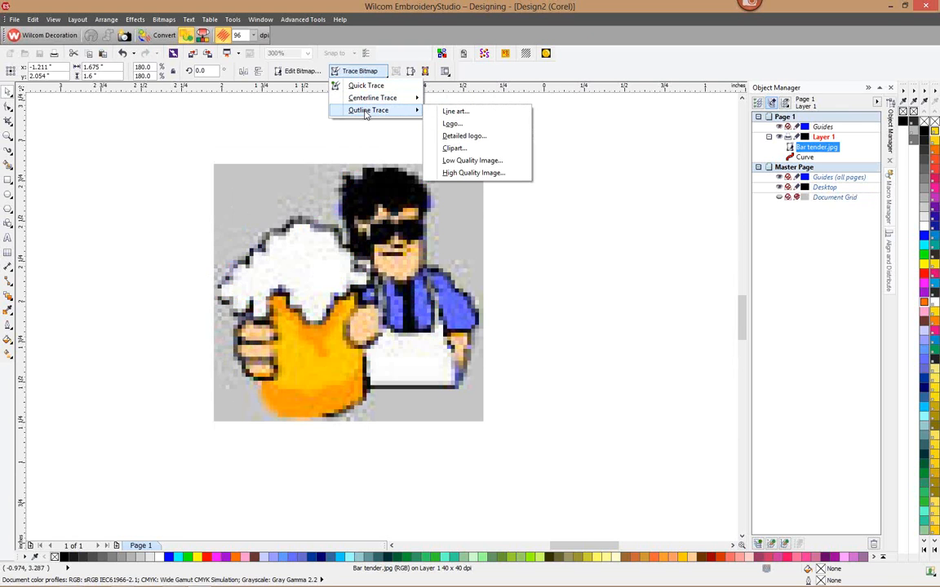
{"action": "left_click", "coordinate": [469, 161]}
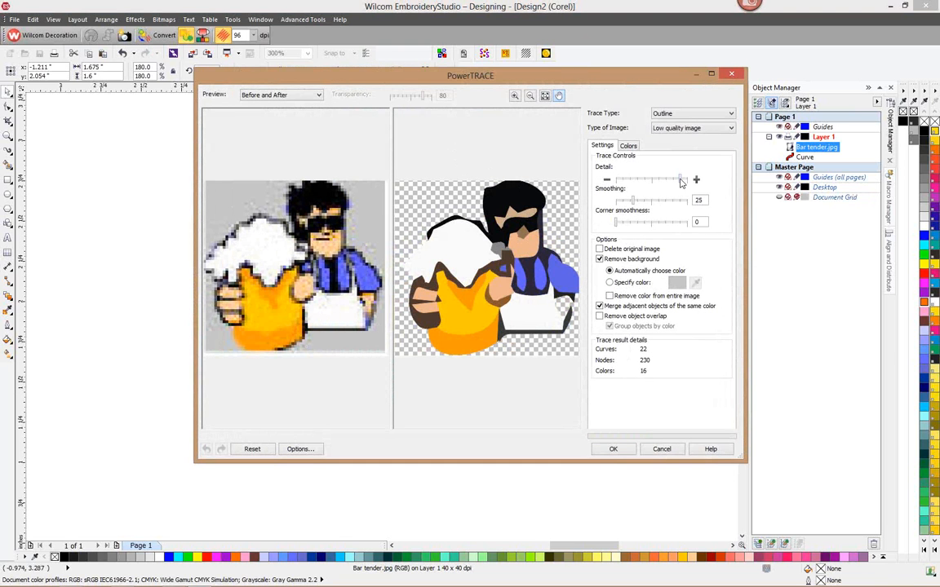
{"action": "mouse_move", "coordinate": [681, 181]}
{"action": "left_mouse_down"}
{"action": "mouse_move", "coordinate": [638, 180]}
{"action": "mouse_move", "coordinate": [681, 179]}
{"action": "left_mouse_up"}
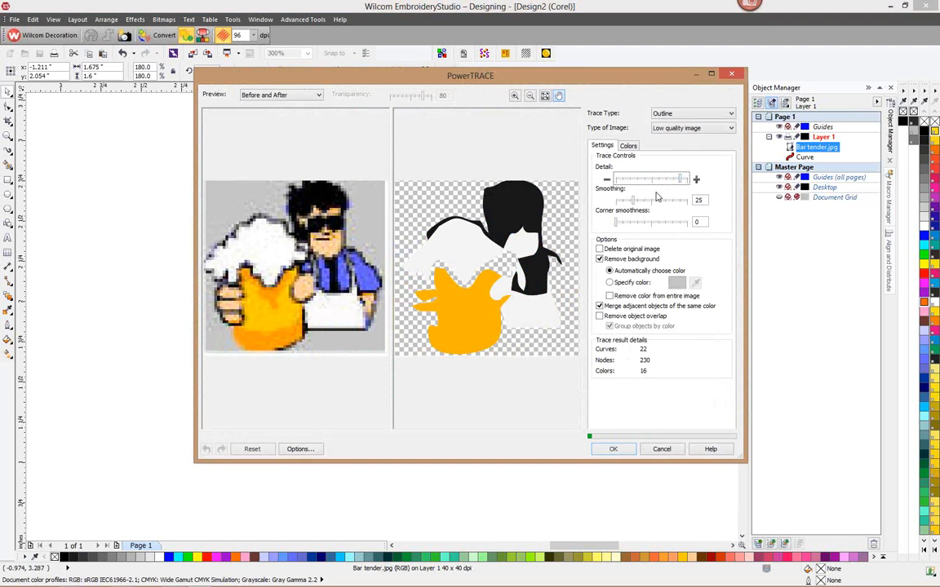
Try the Clipart image type, check its trace colors, and return the type to Low quality image
{"action": "left_click", "coordinate": [731, 128]}
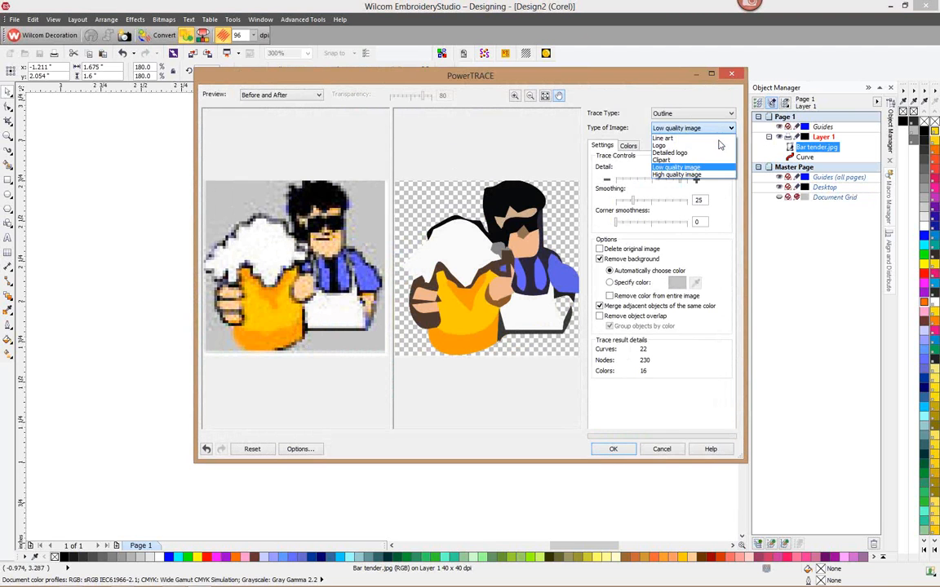
{"action": "left_click", "coordinate": [681, 162]}
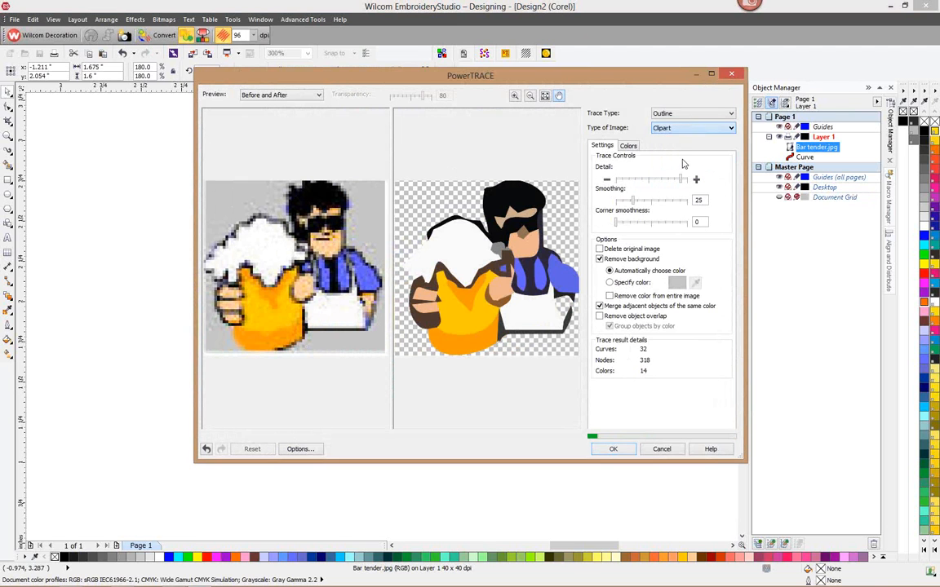
{"action": "left_click", "coordinate": [629, 146]}
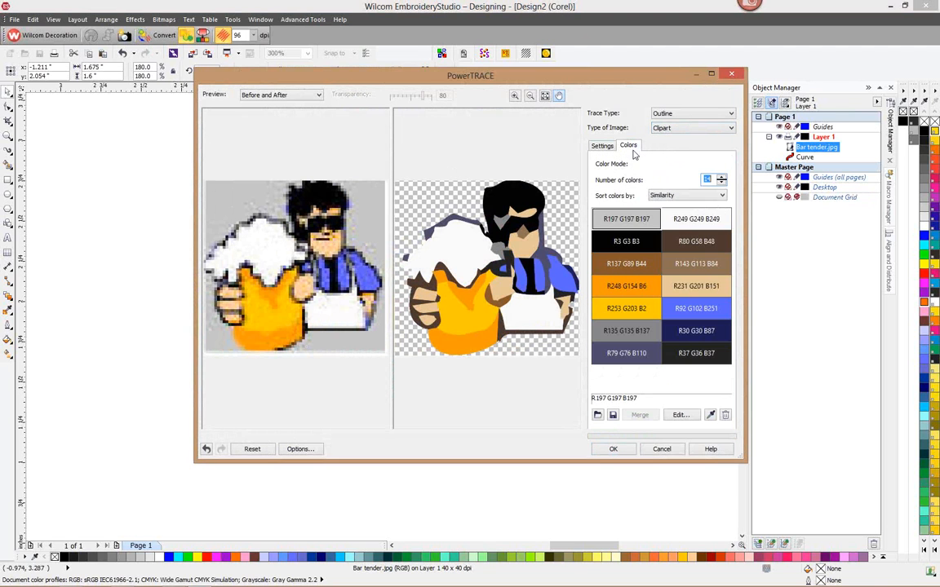
{"action": "left_click", "coordinate": [731, 129]}
{"action": "left_click", "coordinate": [675, 170]}
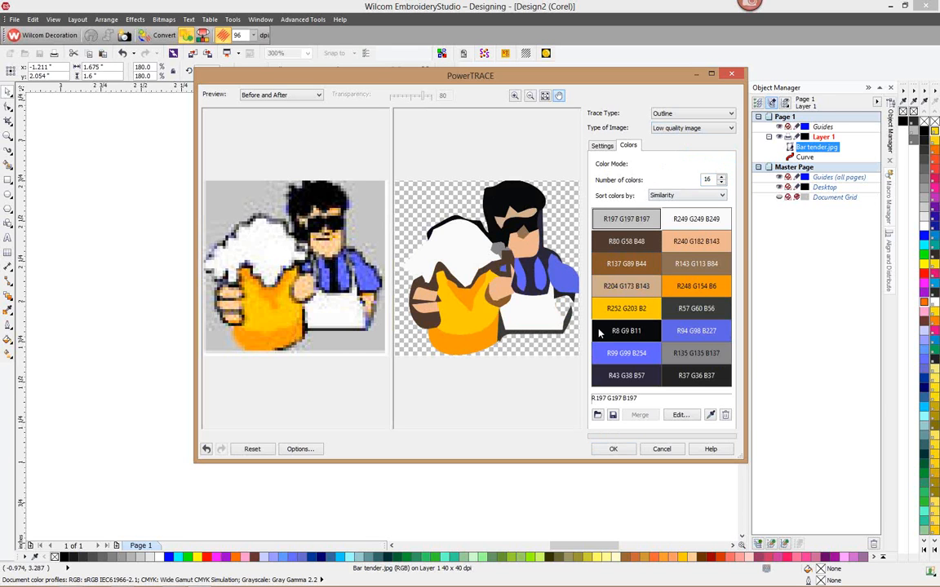
Merge the yellow and orange trace colors into one, and merge the four near-black colors into another
{"action": "left_click", "coordinate": [628, 313]}
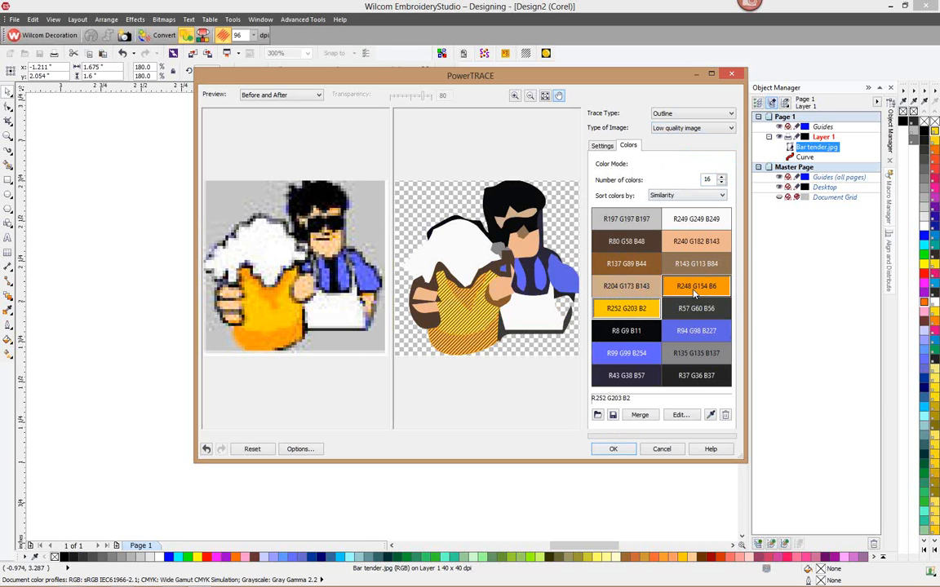
{"action": "left_click", "coordinate": [641, 416]}
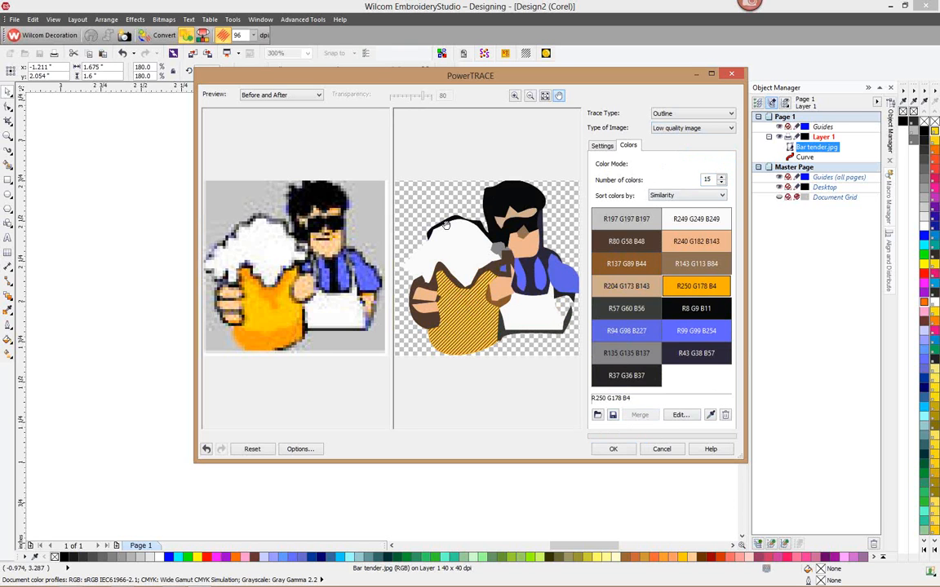
{"action": "left_click", "coordinate": [620, 378]}
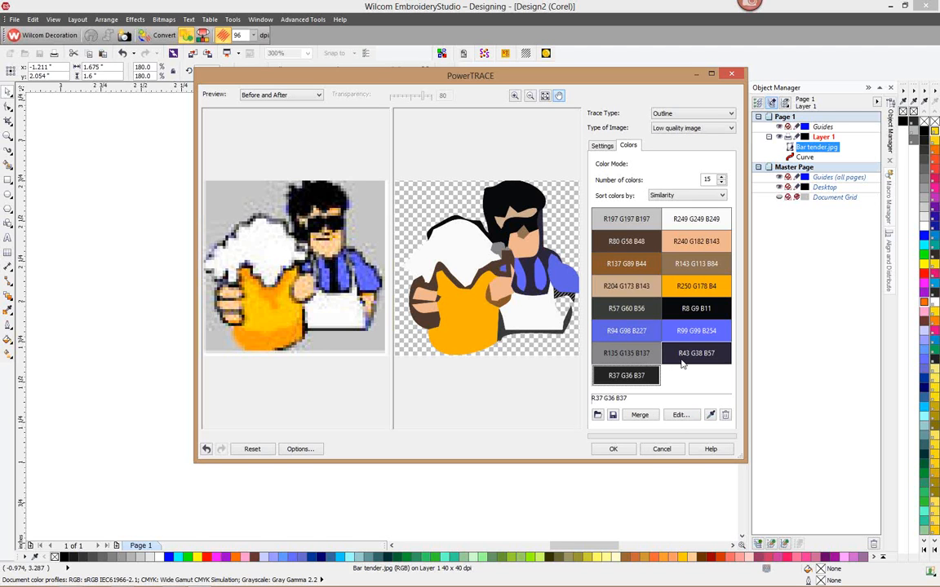
{"action": "left_click", "coordinate": [692, 315], "text": "ctrl"}
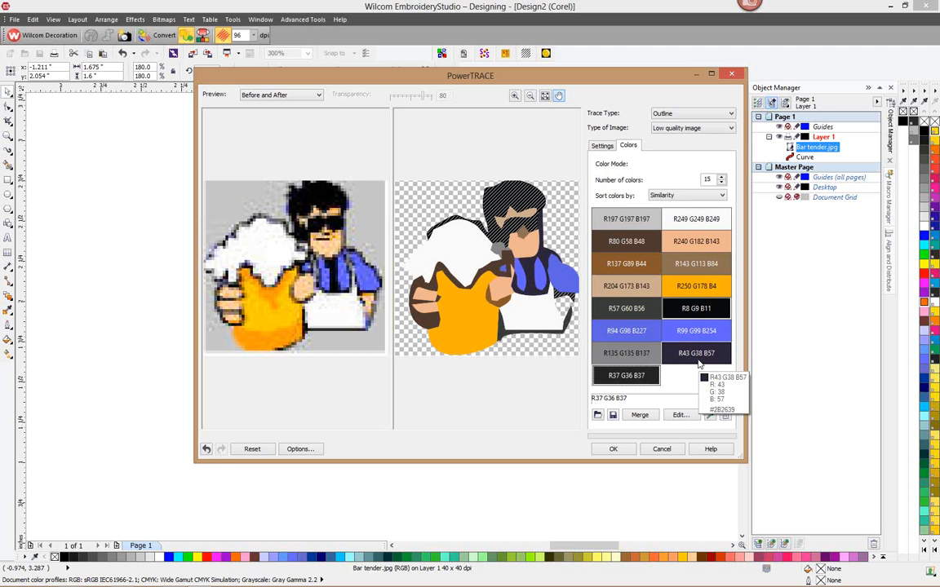
{"action": "left_click", "coordinate": [697, 359], "text": "ctrl"}
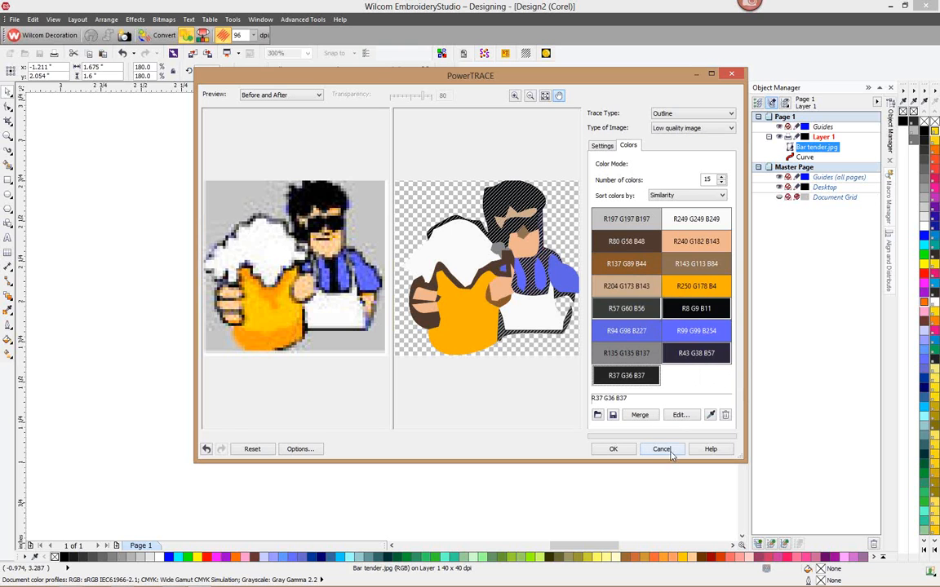
{"action": "left_click", "coordinate": [650, 418]}
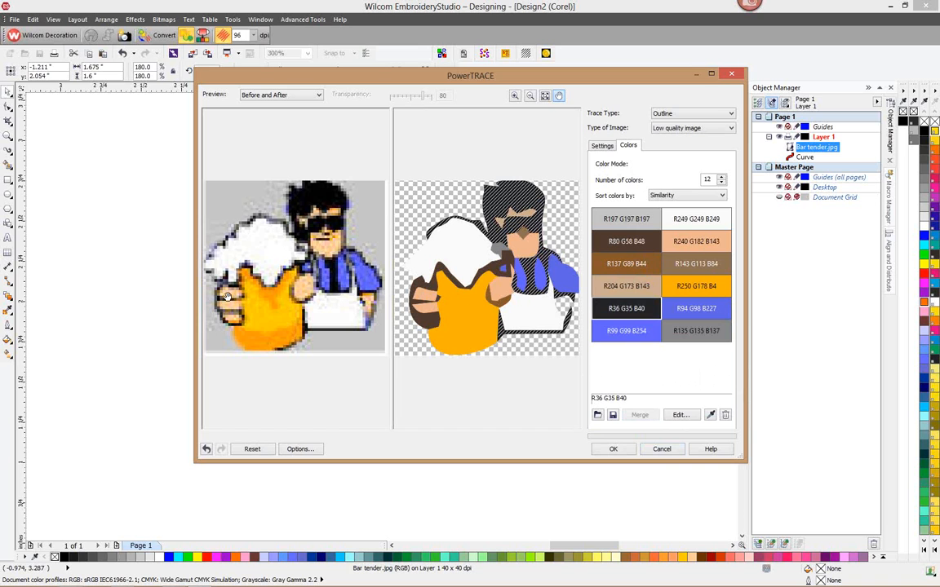
Merge the brown trace colors R137 G89 B44, R143 G113 B84 and R80 G58 B48 with the near-black R36 G35 B40
{"action": "left_click", "coordinate": [625, 263]}
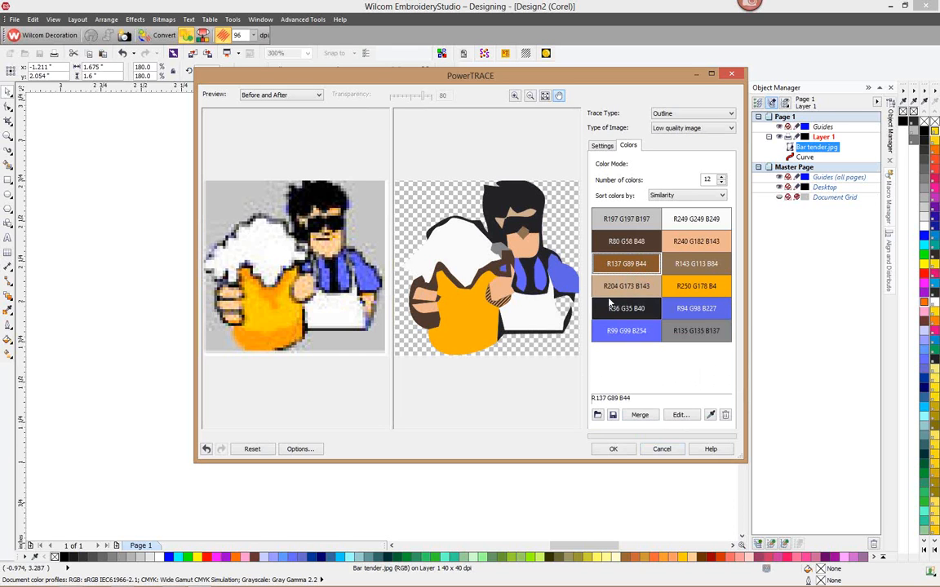
{"action": "left_click", "coordinate": [676, 258]}
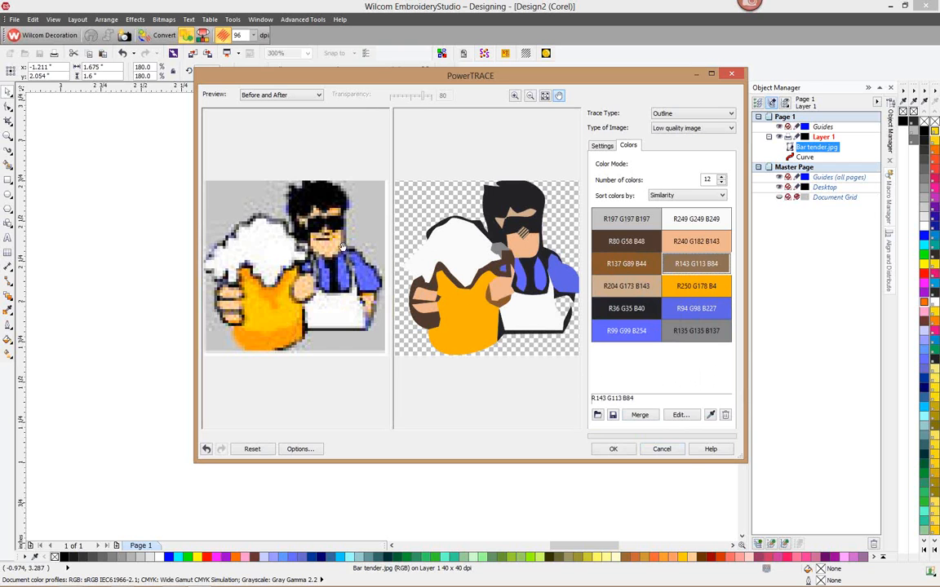
{"action": "left_click", "coordinate": [632, 267]}
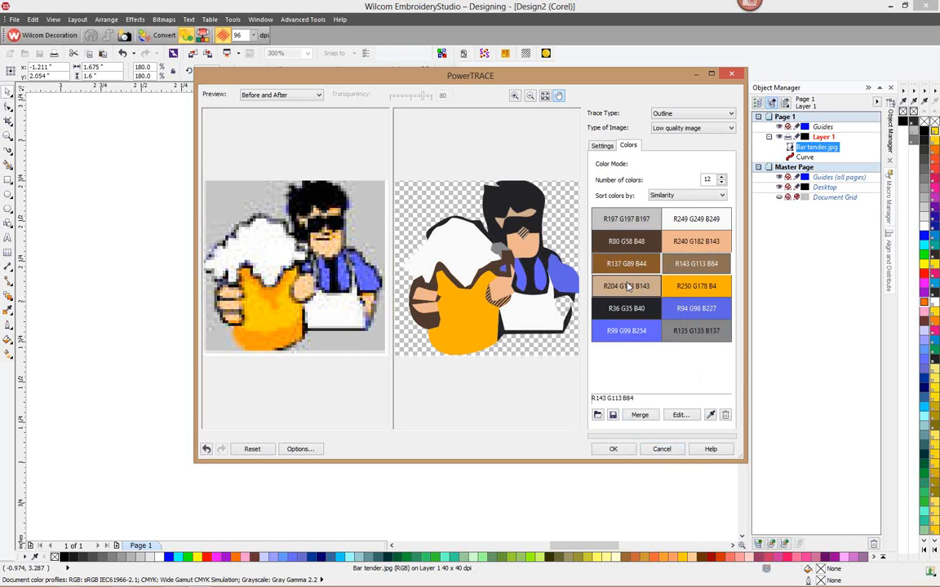
{"action": "left_click", "coordinate": [640, 251], "text": "ctrl"}
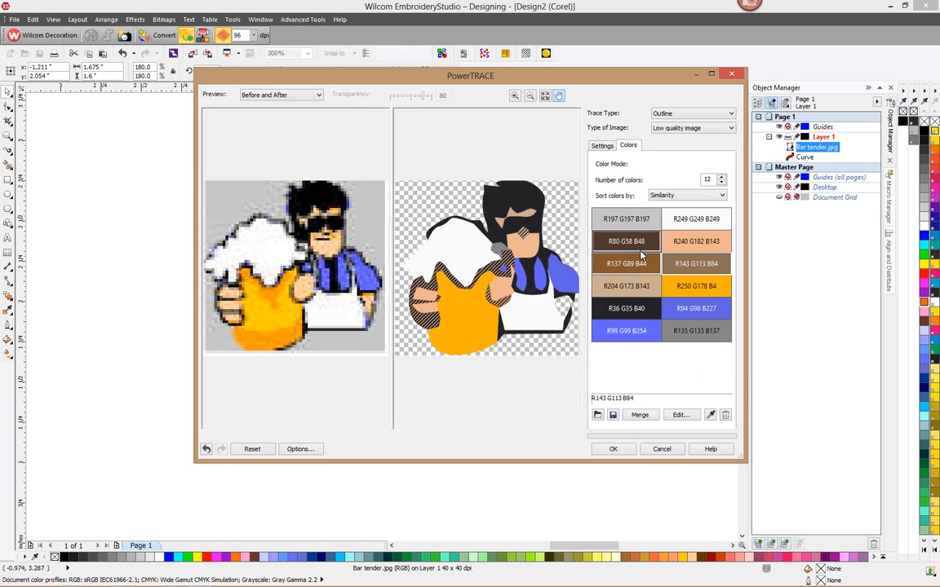
{"action": "left_click", "coordinate": [632, 310], "text": "ctrl"}
{"action": "left_click", "coordinate": [640, 416]}
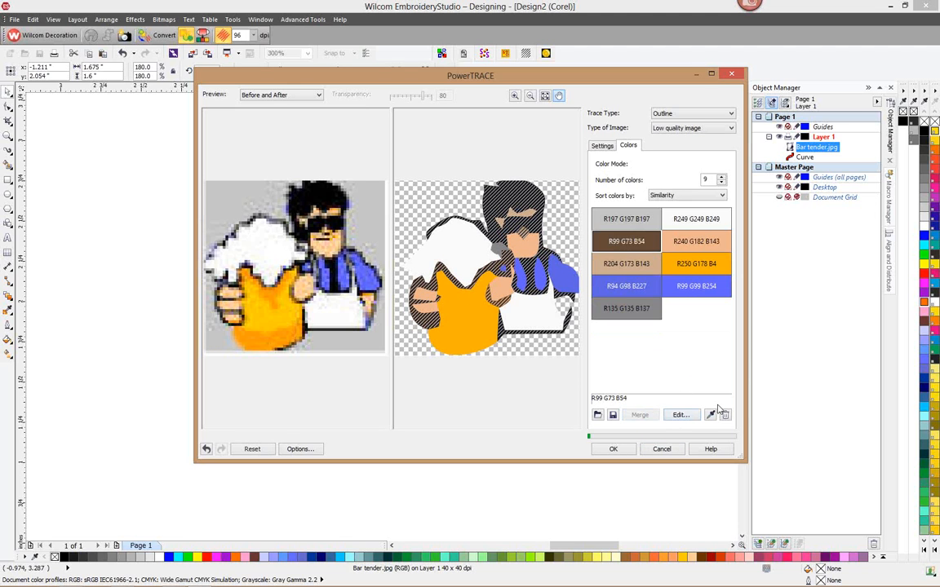
Merge the gray trace color R135 G135 B137 with the dark brown R99 G73 B54
{"action": "left_click", "coordinate": [651, 312]}
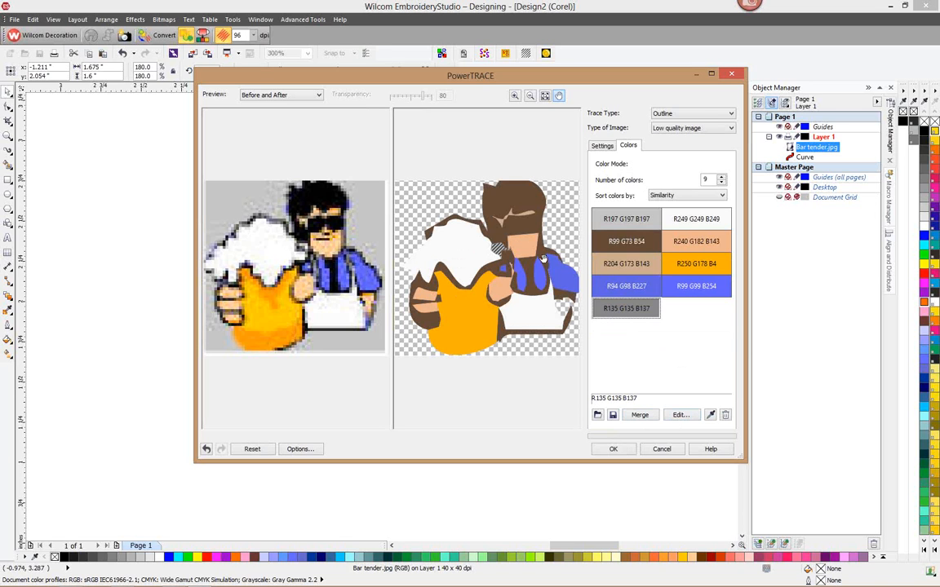
{"action": "left_click", "coordinate": [627, 241], "text": "ctrl"}
{"action": "left_click", "coordinate": [640, 415]}
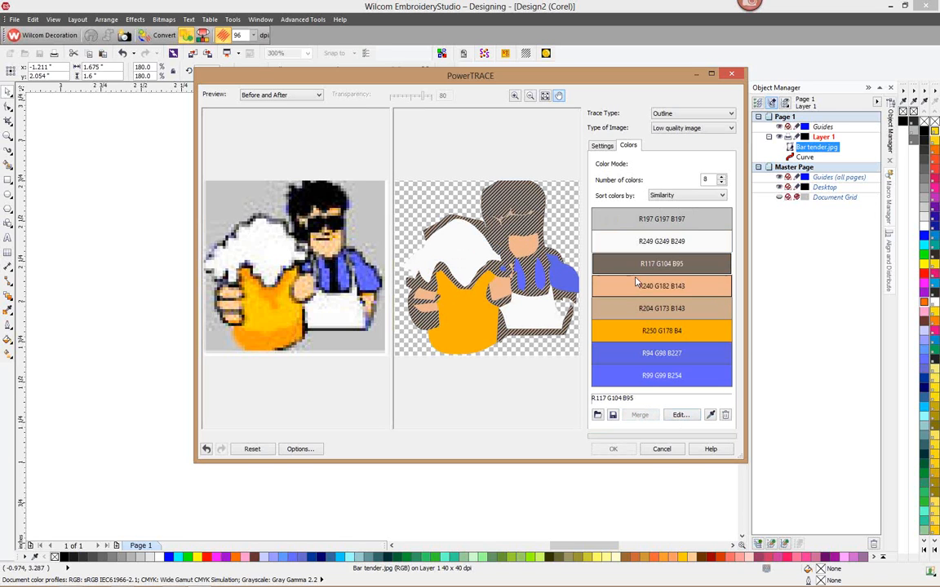
Change the merged gray-brown trace color to black using the RGB color model
{"action": "left_click", "coordinate": [679, 416]}
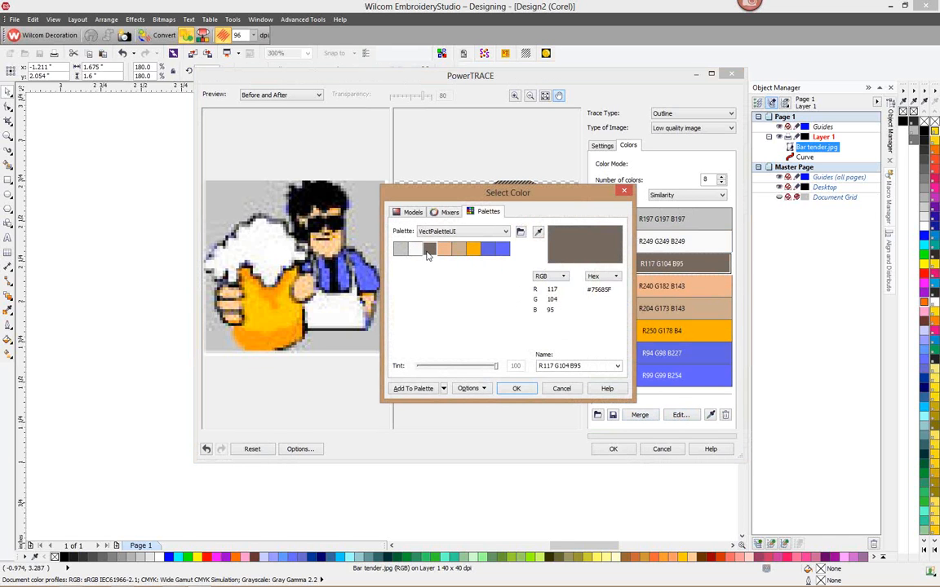
{"action": "left_click", "coordinate": [412, 213]}
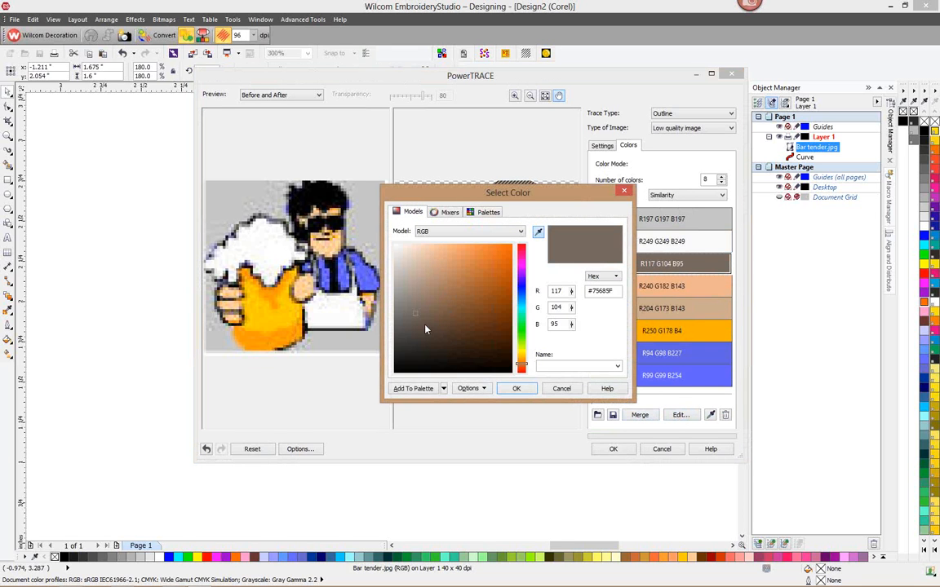
{"action": "left_click_drag", "start_coordinate": [416, 319], "coordinate": [398, 371]}
{"action": "left_click", "coordinate": [515, 388]}
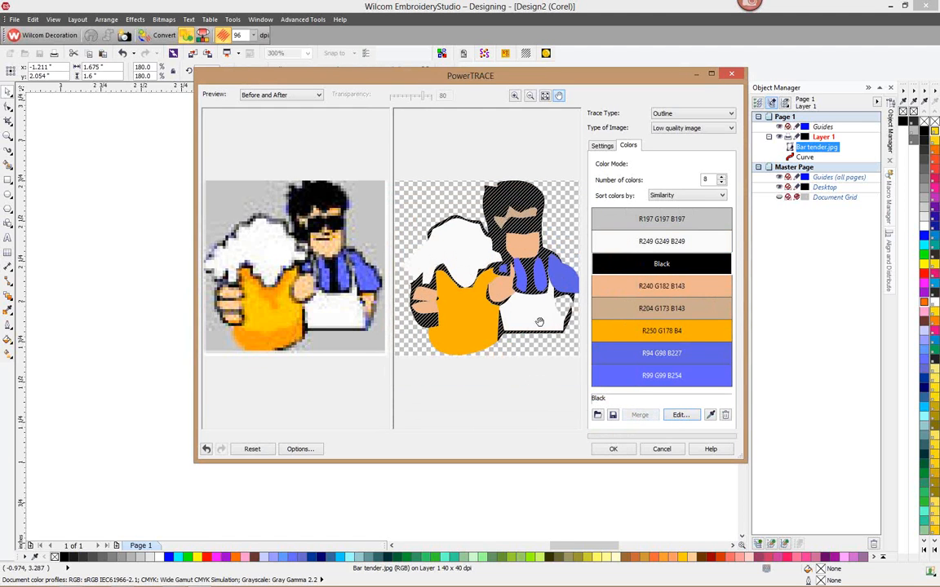
Merge the two skin-tone trace colors into one and the two blue colors into another
{"action": "left_click", "coordinate": [647, 302]}
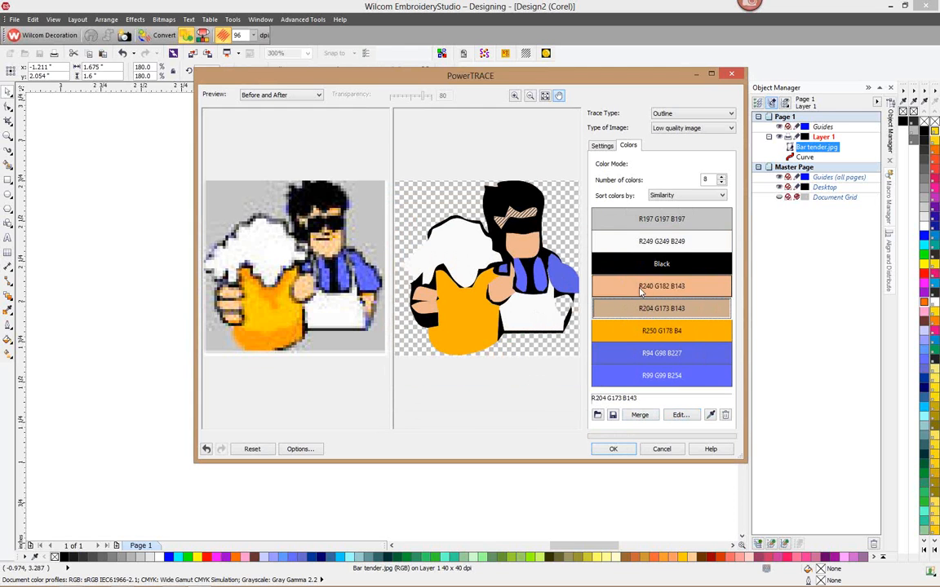
{"action": "left_click", "coordinate": [641, 292], "text": "ctrl"}
{"action": "left_click", "coordinate": [639, 414]}
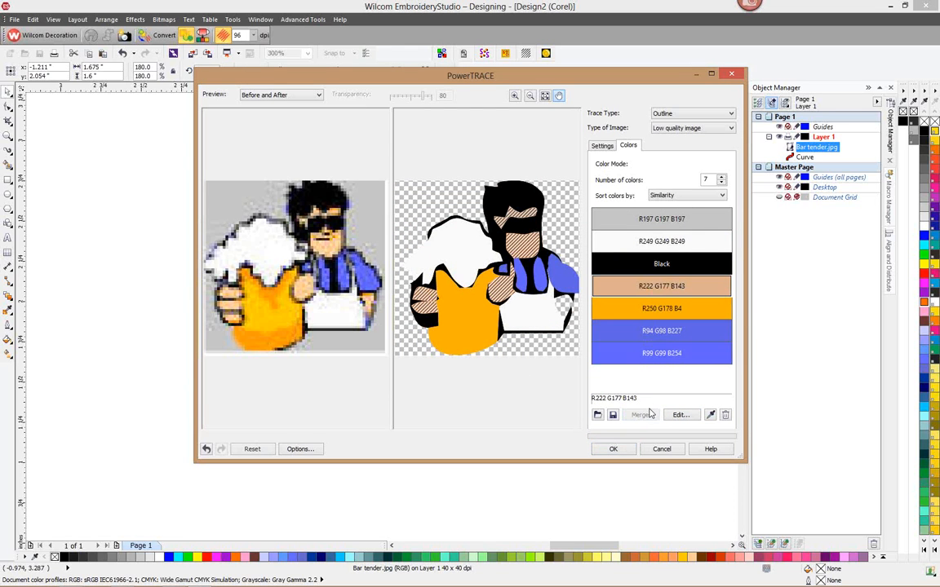
{"action": "left_click", "coordinate": [652, 353]}
{"action": "left_click", "coordinate": [652, 330], "text": "ctrl"}
{"action": "left_click", "coordinate": [639, 414]}
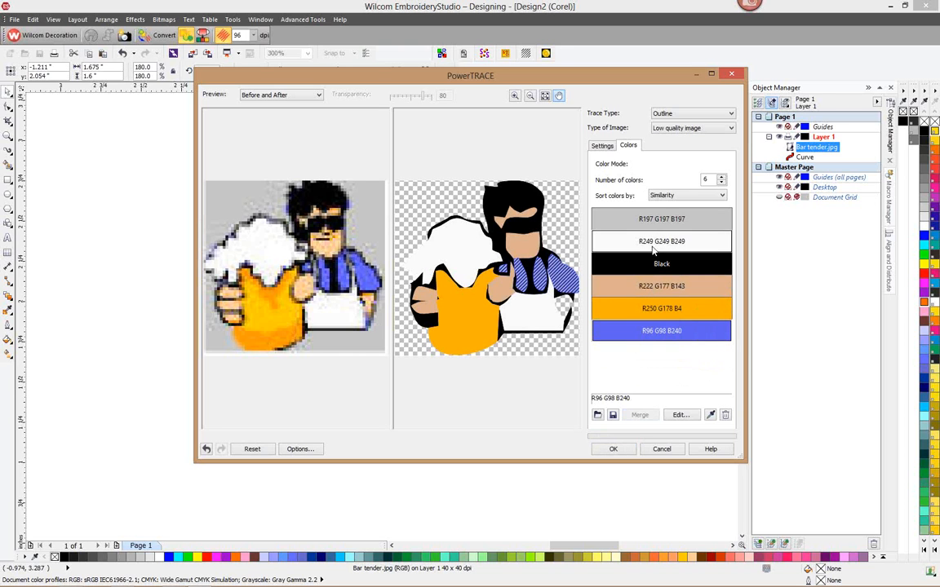
Merge the gray R197 G197 B197 and near-white R249 G249 B249 trace colors
{"action": "left_click", "coordinate": [659, 221]}
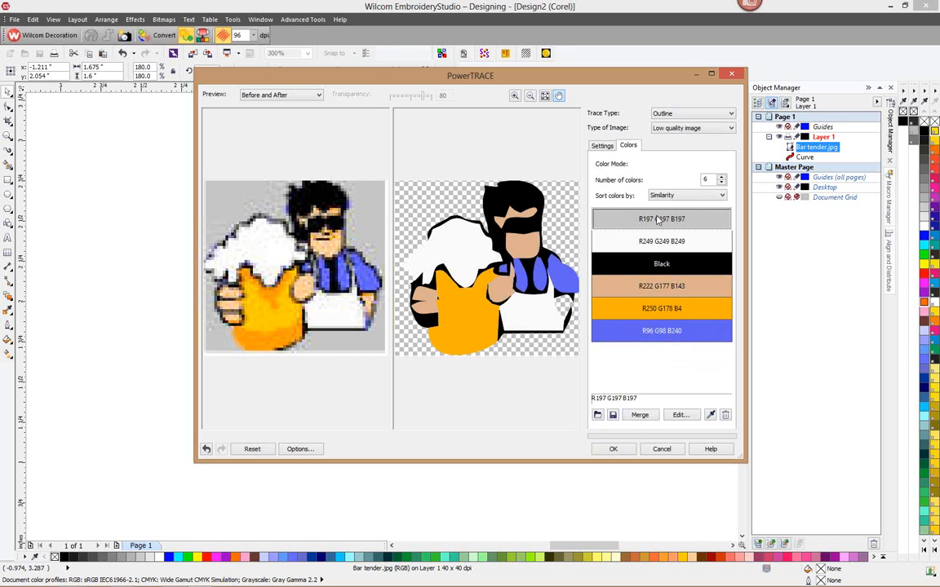
{"action": "left_click", "coordinate": [657, 242]}
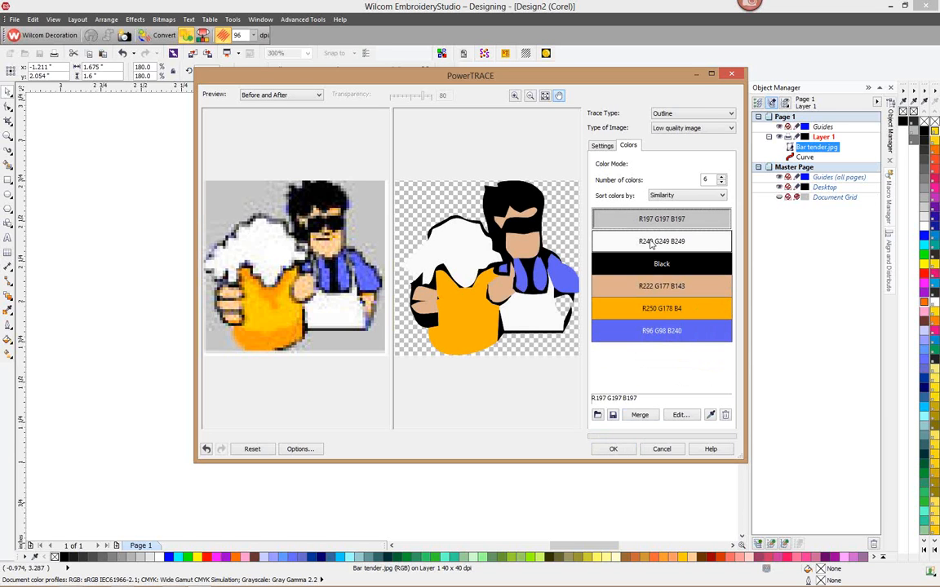
{"action": "right_click", "coordinate": [652, 243]}
{"action": "key", "text": "Escape"}
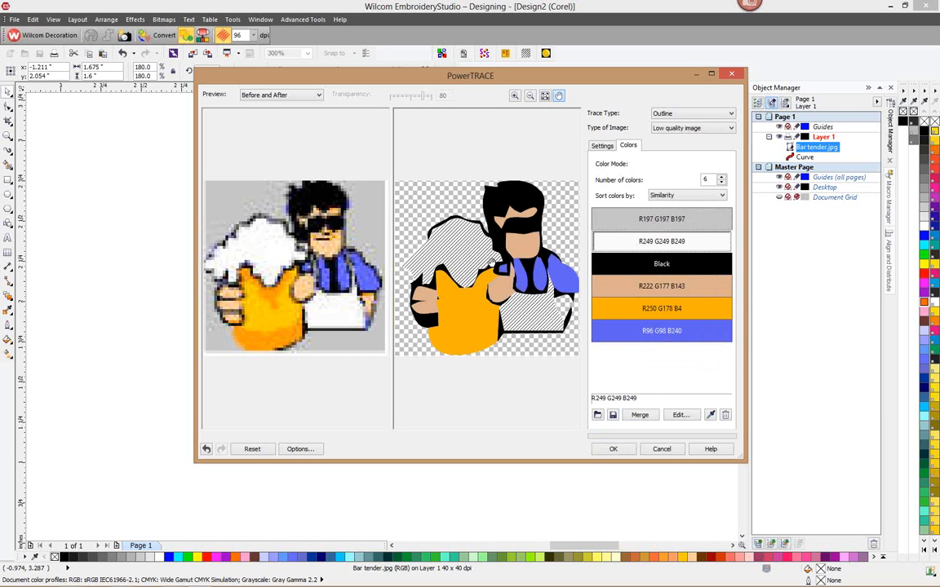
{"action": "left_click", "coordinate": [637, 218]}
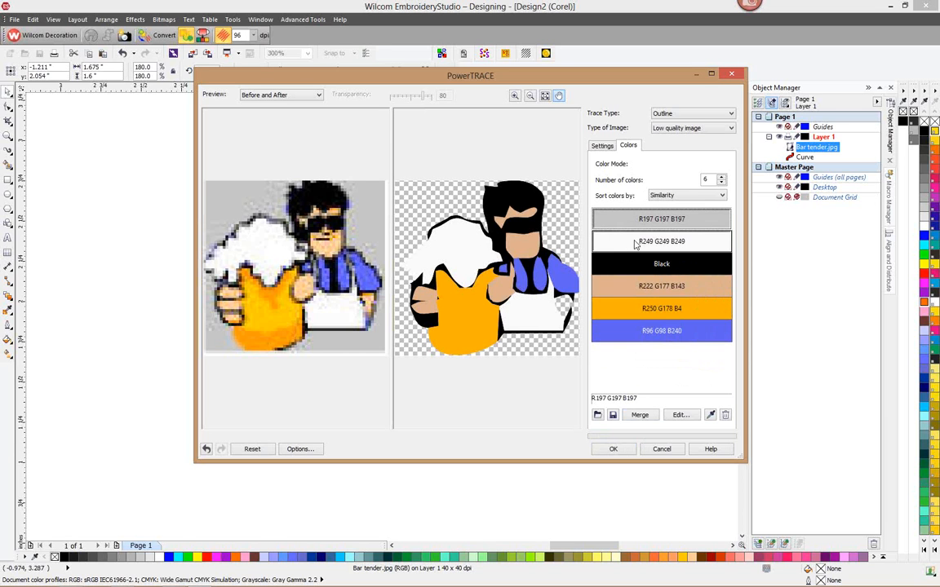
{"action": "left_click", "coordinate": [636, 243], "text": "ctrl"}
{"action": "left_click", "coordinate": [642, 415]}
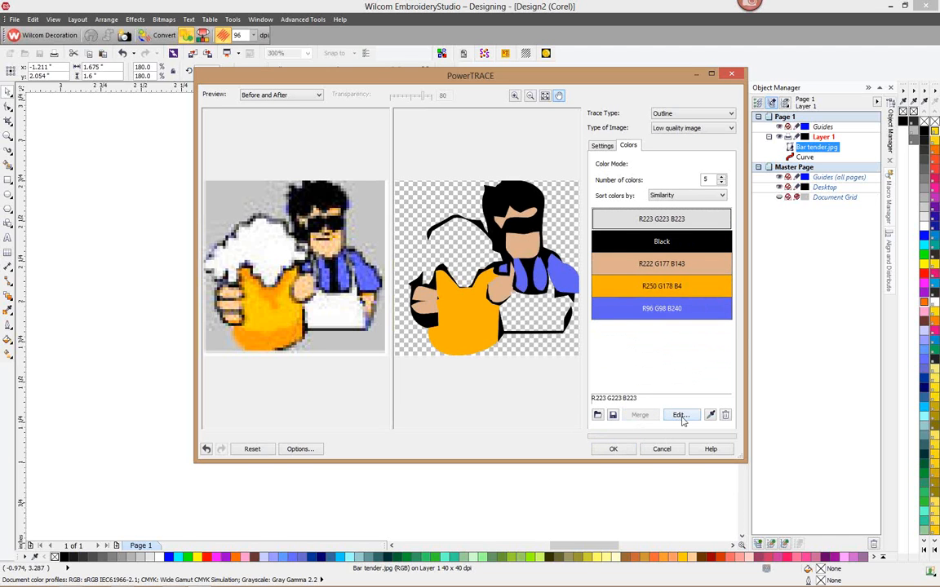
{"action": "left_click", "coordinate": [681, 415]}
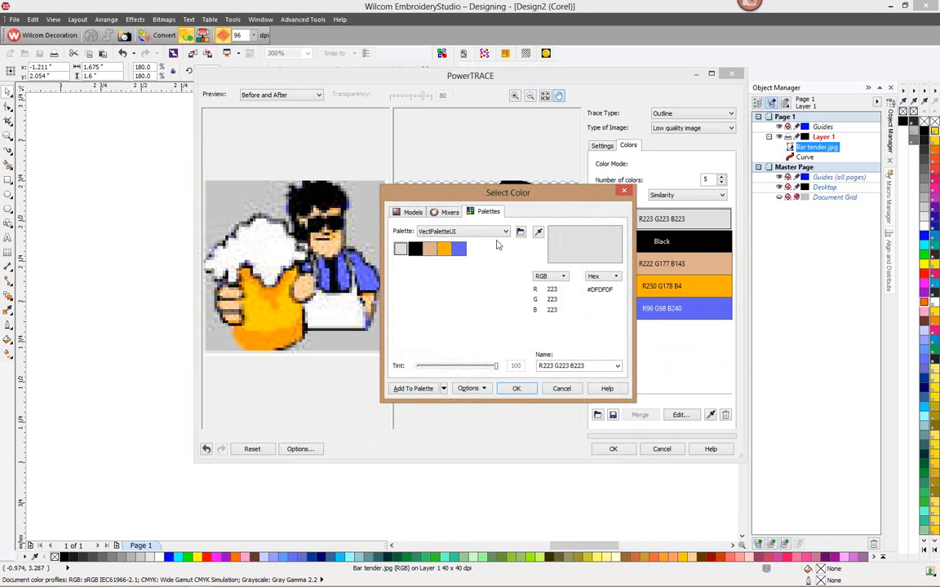
{"action": "left_click", "coordinate": [448, 214]}
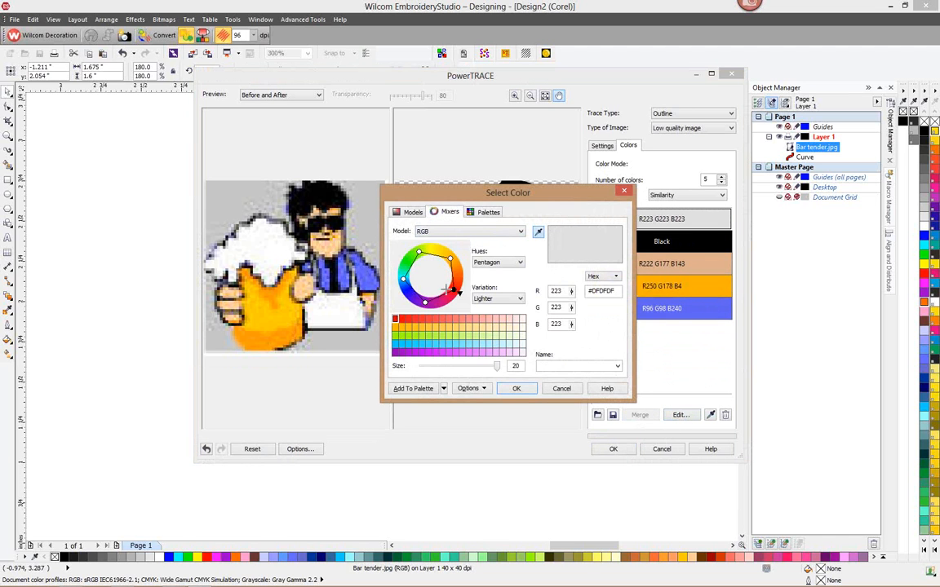
{"action": "left_click", "coordinate": [414, 213]}
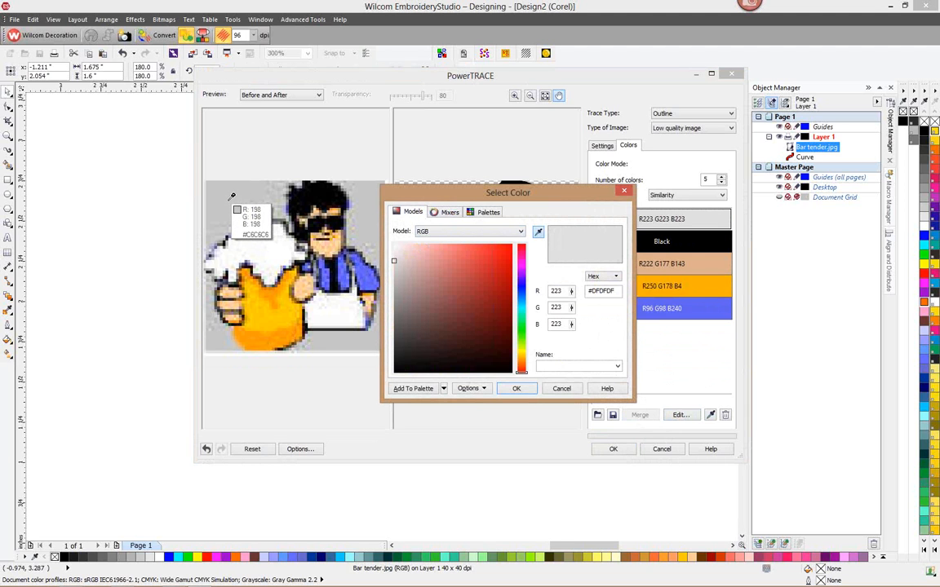
{"action": "left_click", "coordinate": [210, 181]}
{"action": "left_click", "coordinate": [562, 389]}
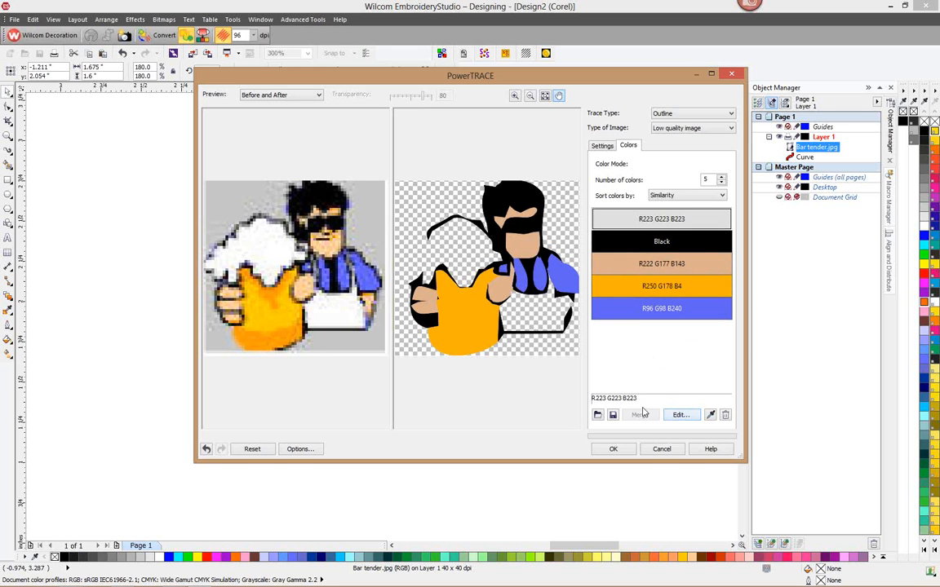
Change the merged light gray trace color R223 G223 B223 to white using the RGB color model
{"action": "left_click", "coordinate": [682, 414]}
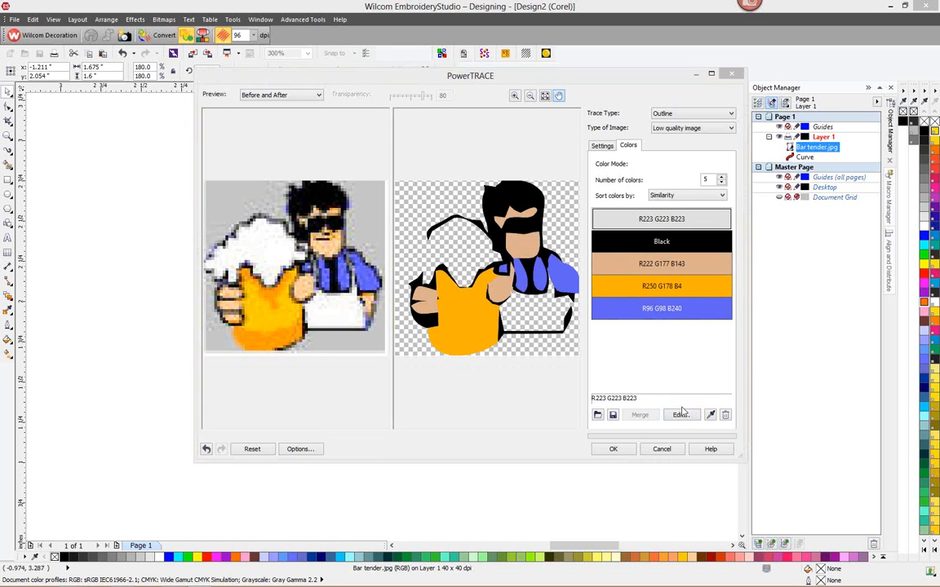
{"action": "left_click", "coordinate": [447, 212]}
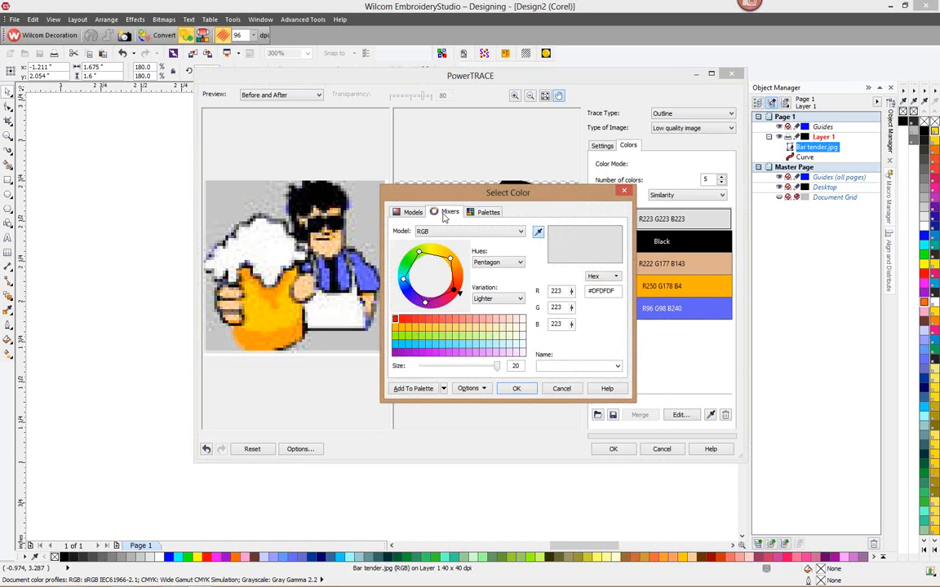
{"action": "left_click", "coordinate": [410, 213]}
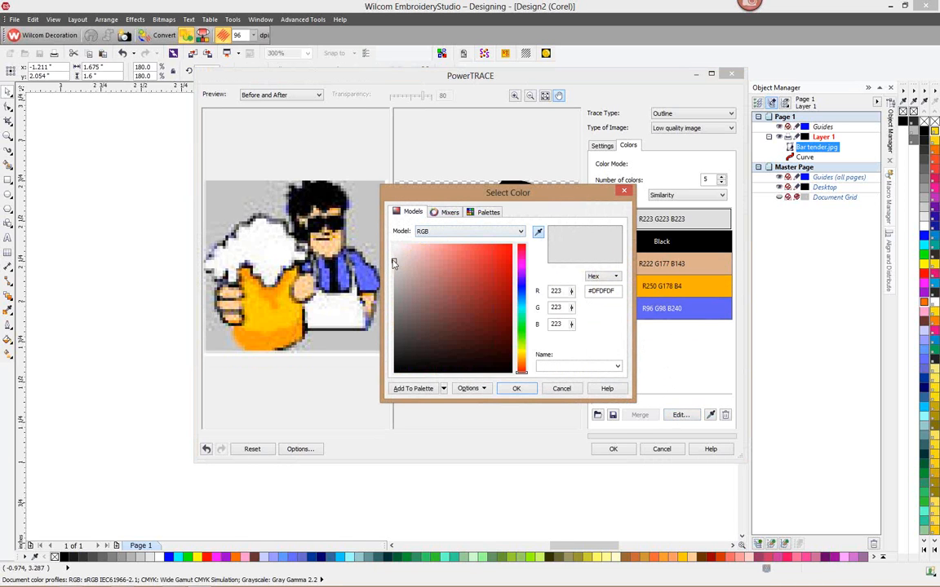
{"action": "left_click", "coordinate": [393, 263]}
{"action": "left_click", "coordinate": [515, 388]}
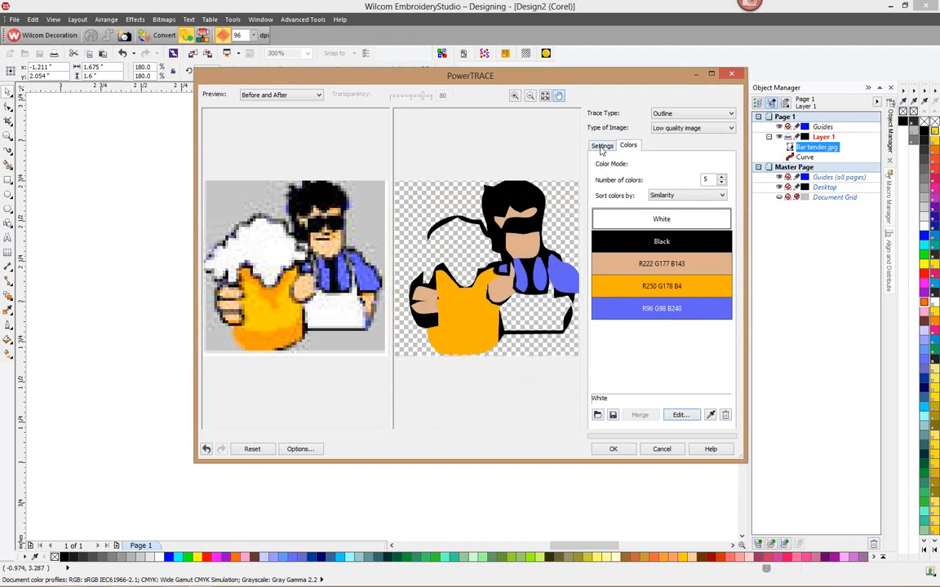
Set the number of trace colors to 6
{"action": "left_click", "coordinate": [601, 146]}
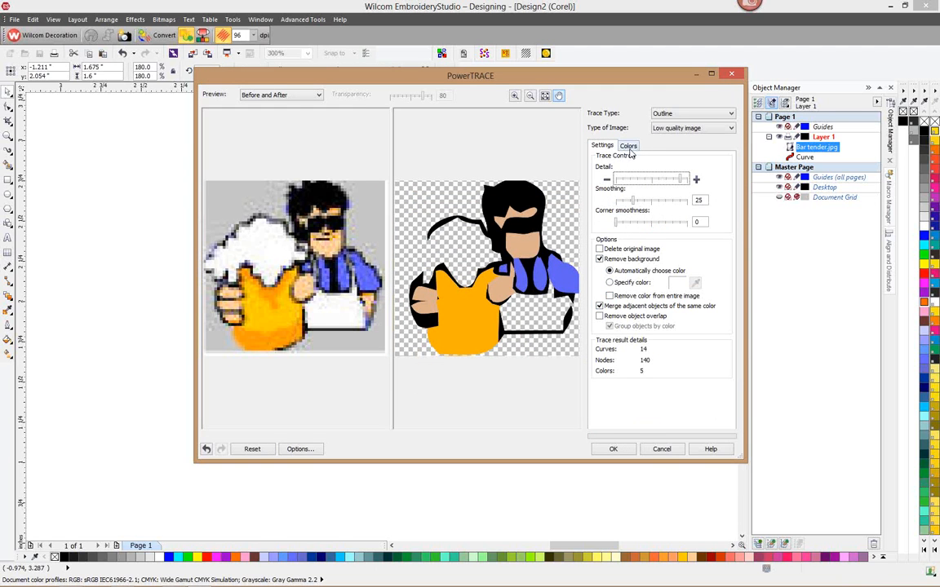
{"action": "left_click", "coordinate": [629, 145]}
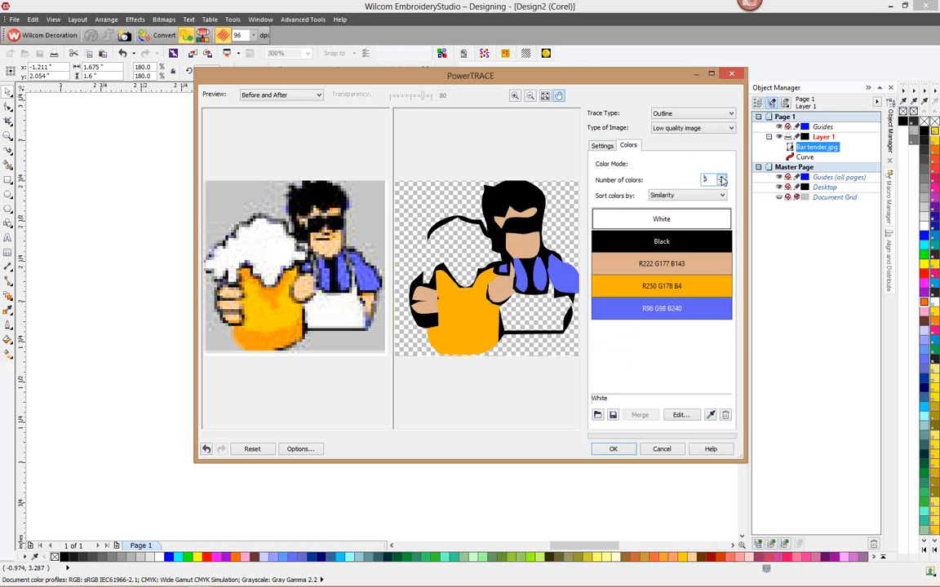
{"action": "left_click", "coordinate": [721, 177]}
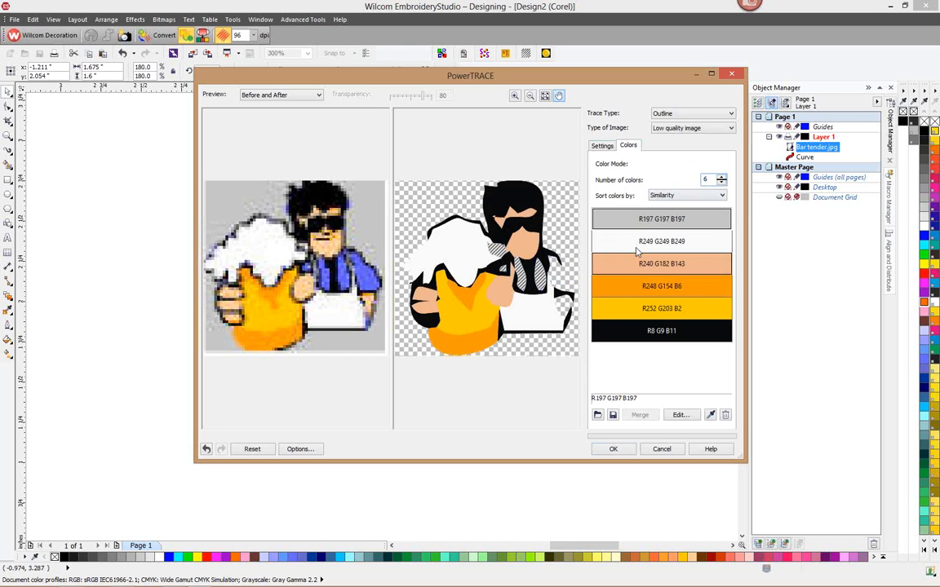
{"action": "right_click", "coordinate": [644, 236]}
{"action": "key", "text": "Escape"}
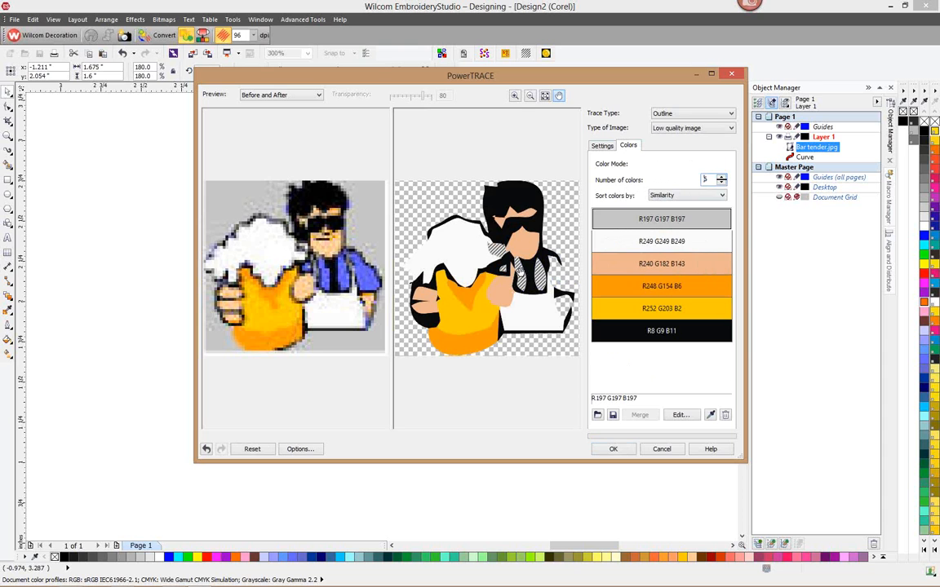
{"action": "left_click", "coordinate": [628, 225]}
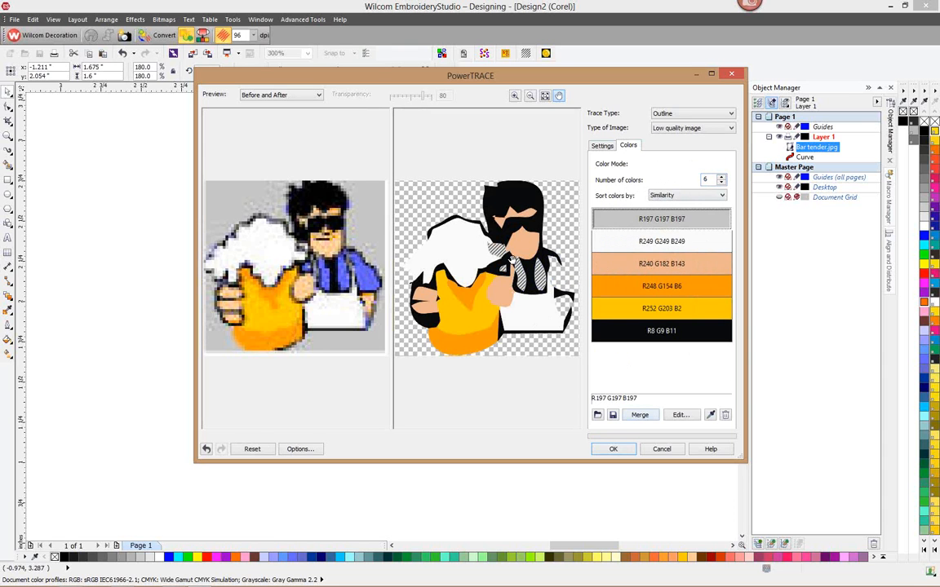
{"action": "left_click", "coordinate": [680, 416]}
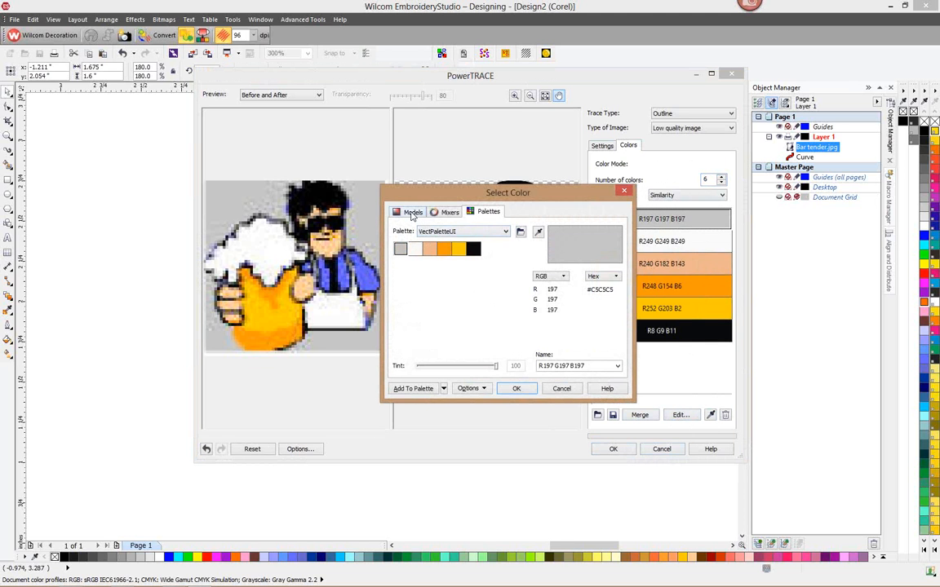
{"action": "left_click", "coordinate": [411, 213]}
{"action": "left_click", "coordinate": [521, 290]}
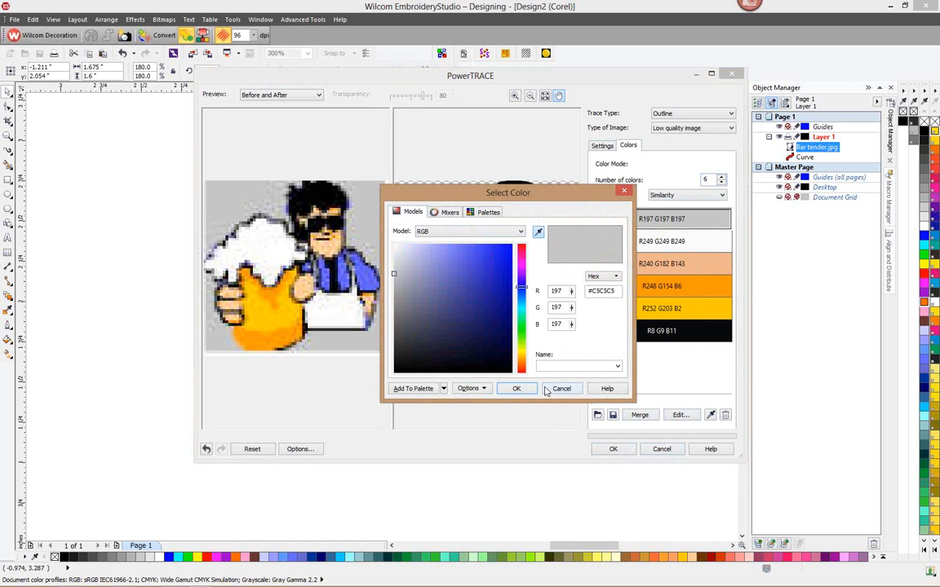
{"action": "left_click", "coordinate": [548, 390]}
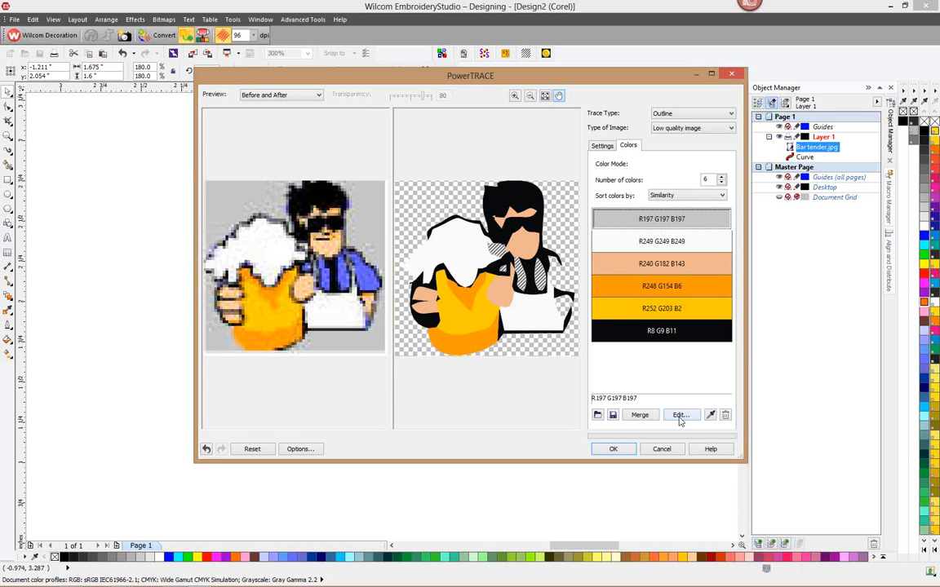
Change the gray trace color R197 G197 B197 to light blue R37 G211 B255 using the color mixer
{"action": "left_click", "coordinate": [663, 241]}
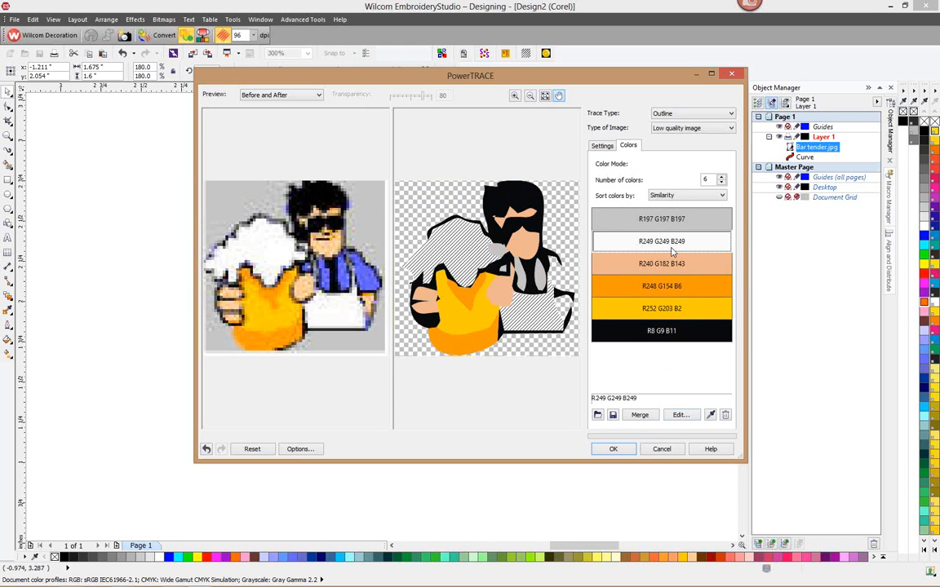
{"action": "left_click", "coordinate": [667, 220]}
{"action": "left_click", "coordinate": [681, 415]}
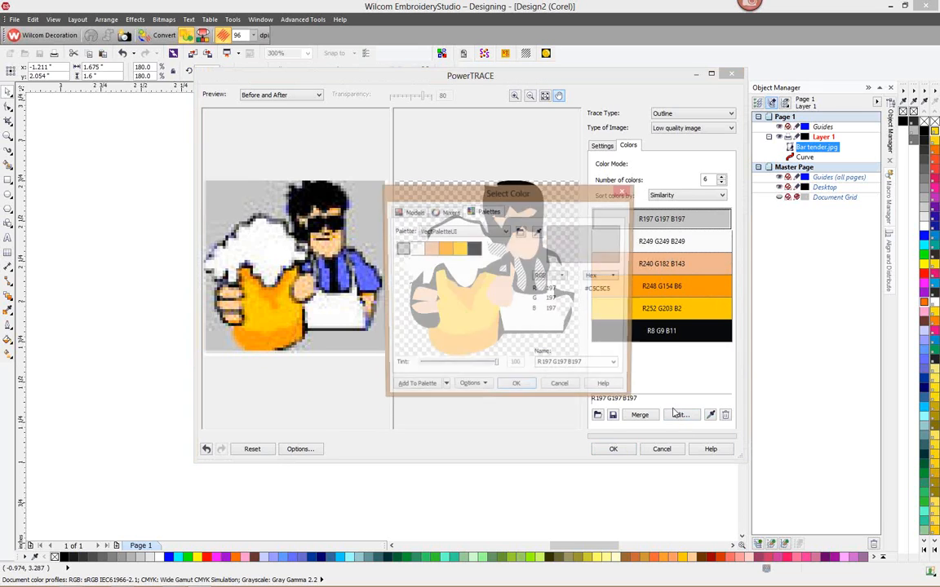
{"action": "left_click", "coordinate": [447, 213]}
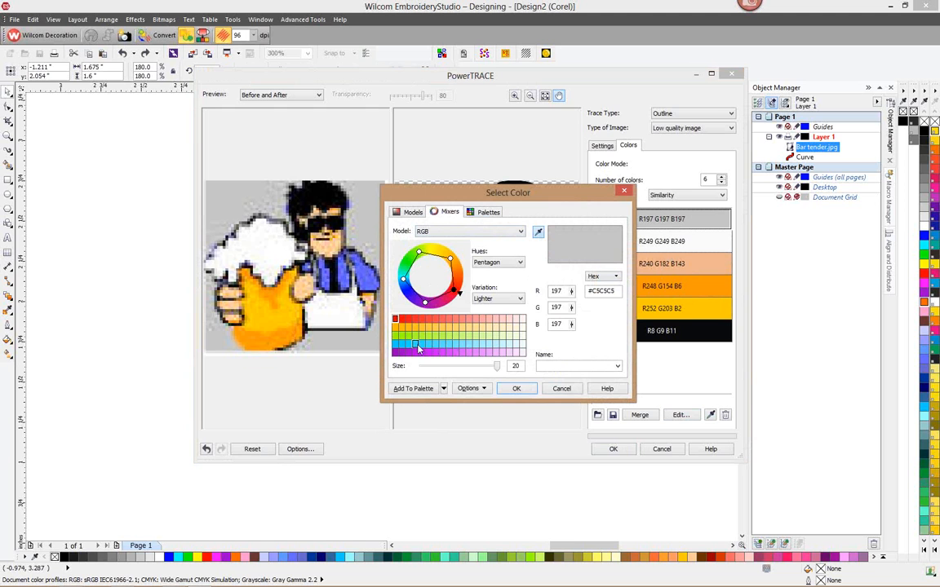
{"action": "left_click", "coordinate": [415, 343]}
{"action": "left_click", "coordinate": [513, 390]}
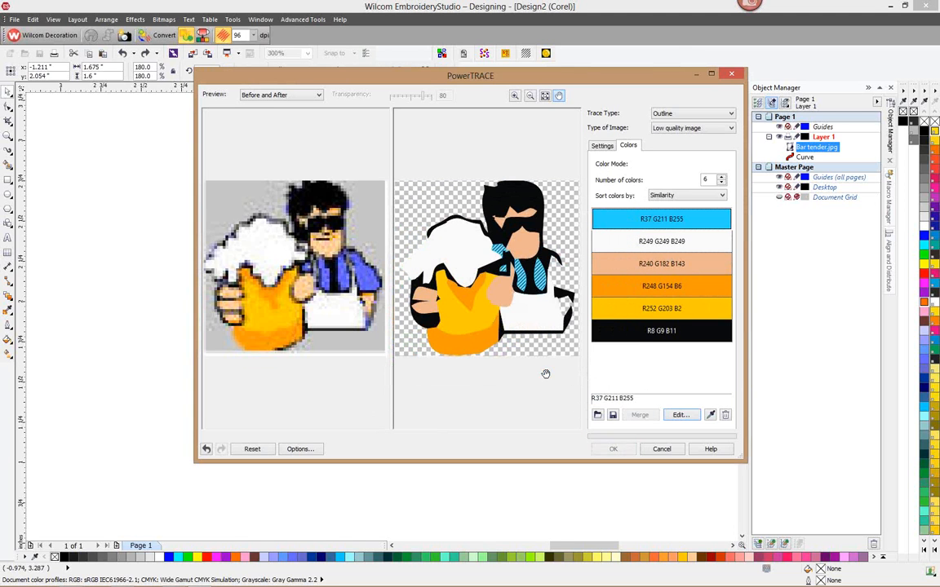
Merge the yellow R252 G203 B2 and orange R248 G154 B6 trace colors
{"action": "left_click", "coordinate": [661, 309]}
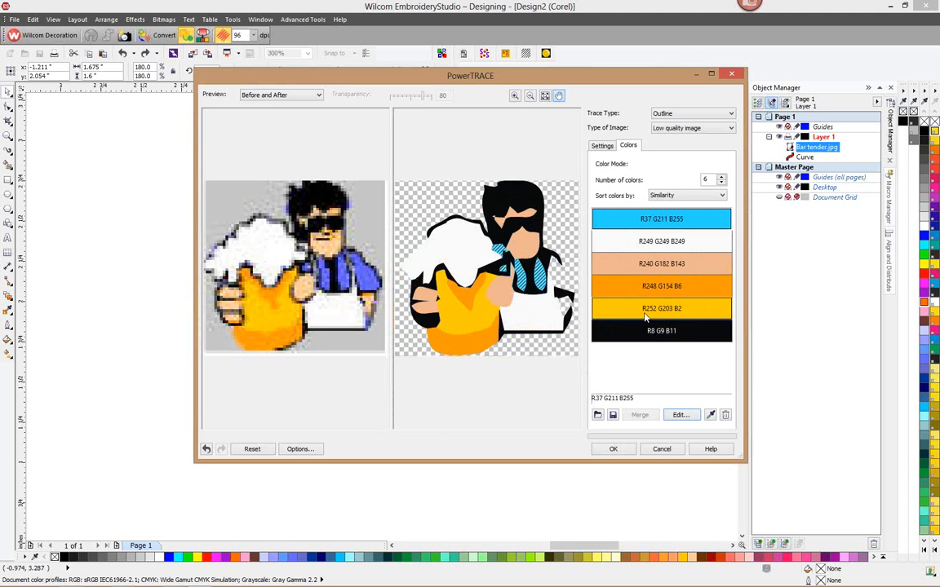
{"action": "left_click", "coordinate": [667, 287], "text": "ctrl"}
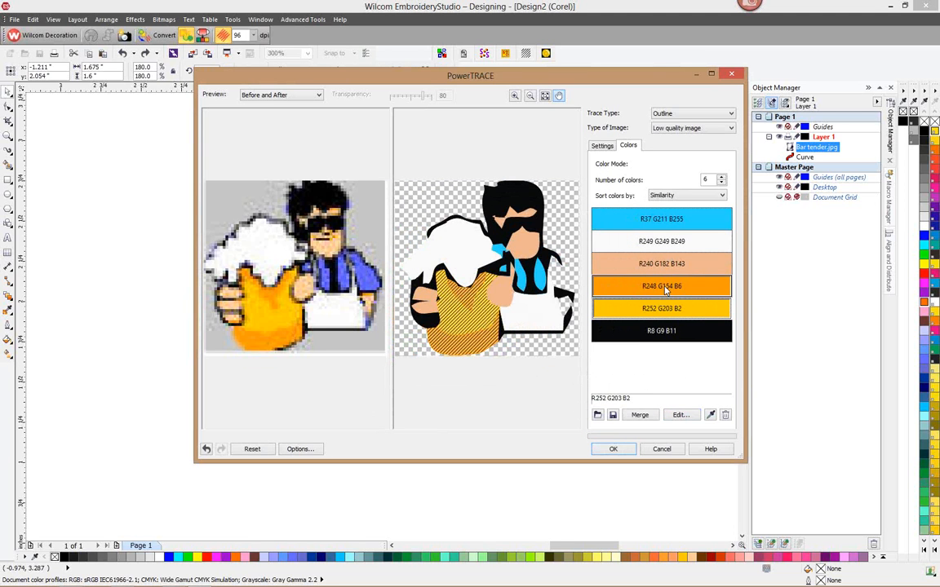
{"action": "left_click", "coordinate": [637, 415]}
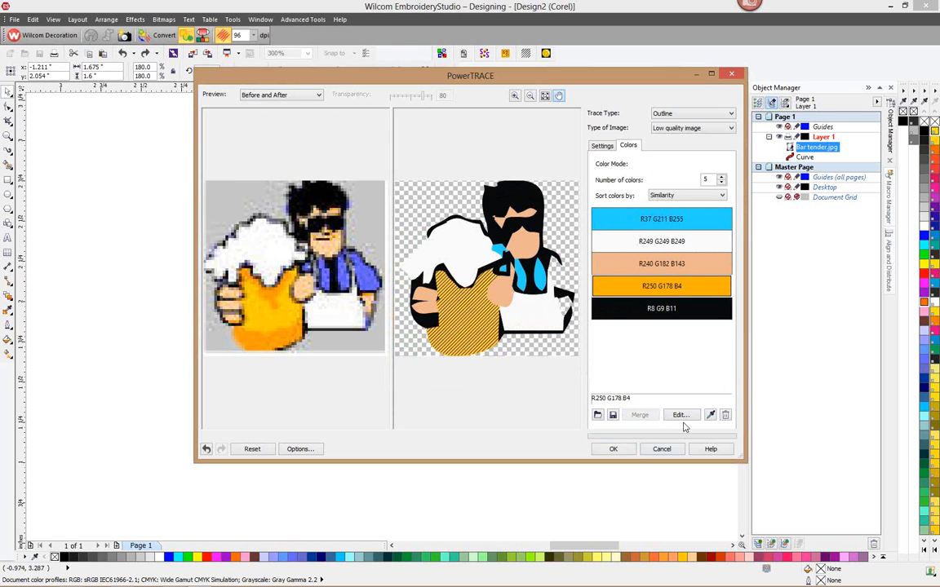
Accept the bartender trace and move the resulting vector group beside the original bitmap
{"action": "left_click", "coordinate": [607, 145]}
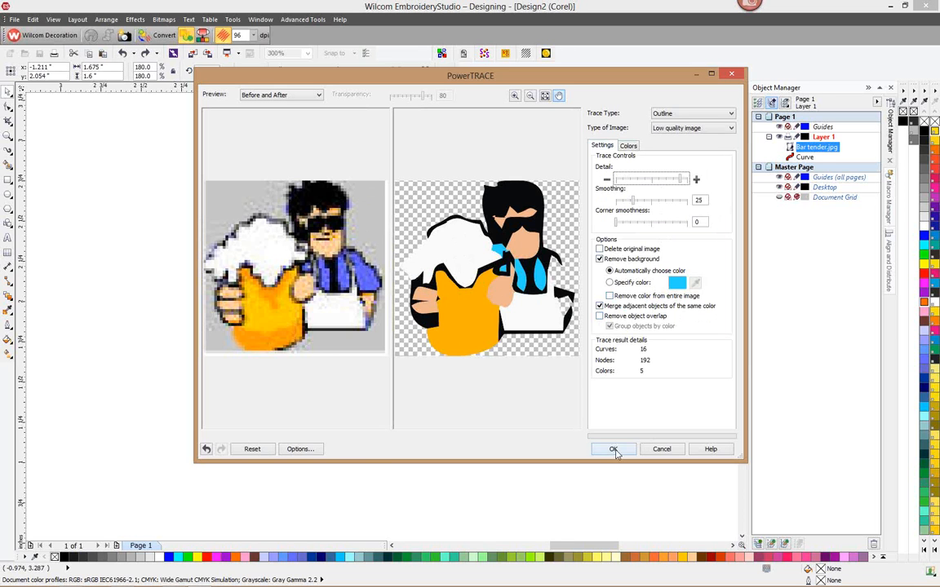
{"action": "left_click", "coordinate": [614, 450]}
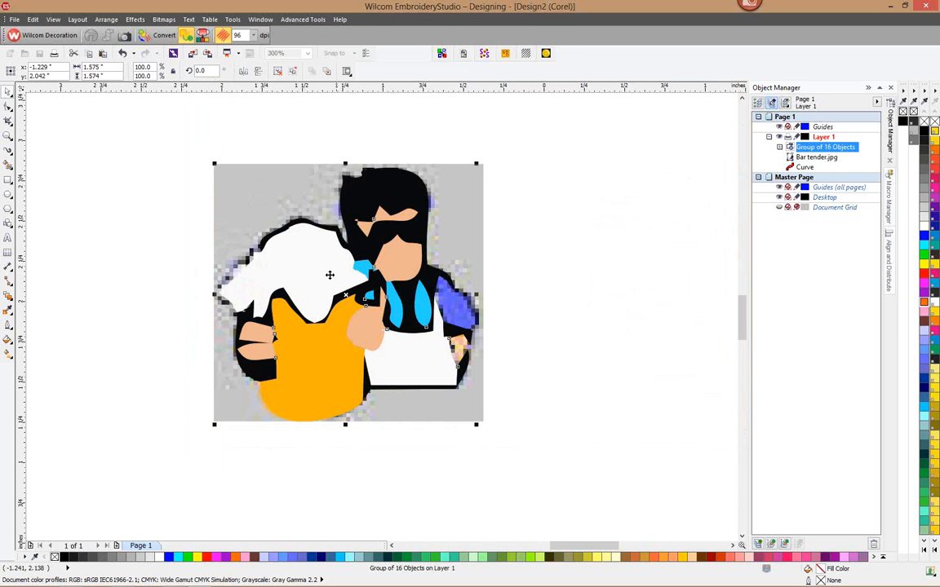
{"action": "left_click_drag", "start_coordinate": [329, 272], "coordinate": [593, 279]}
{"action": "left_click", "coordinate": [576, 172]}
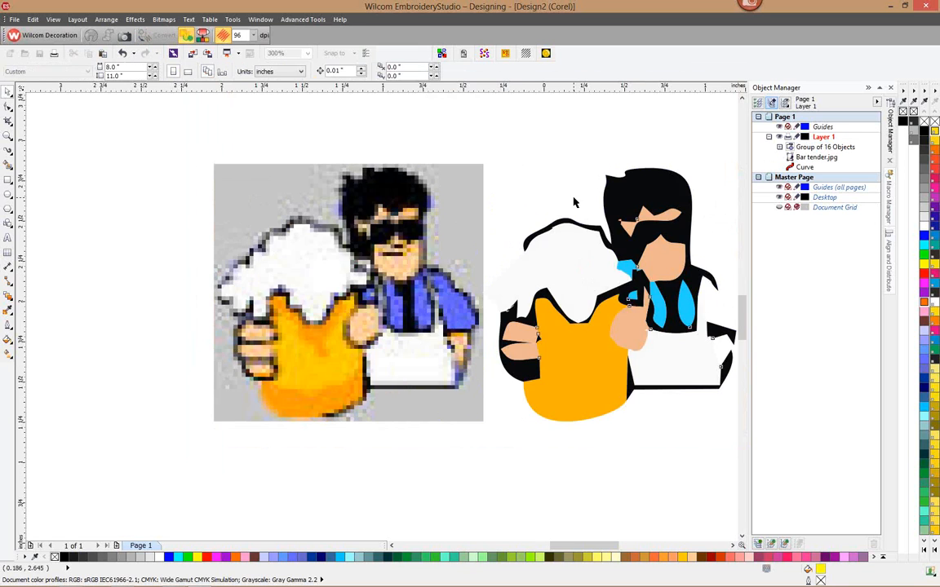
Convert the traced bartender vector group to embroidery and clear the selection
{"action": "scroll", "coordinate": [575, 172], "scroll_direction": "down", "scroll_amount": 1}
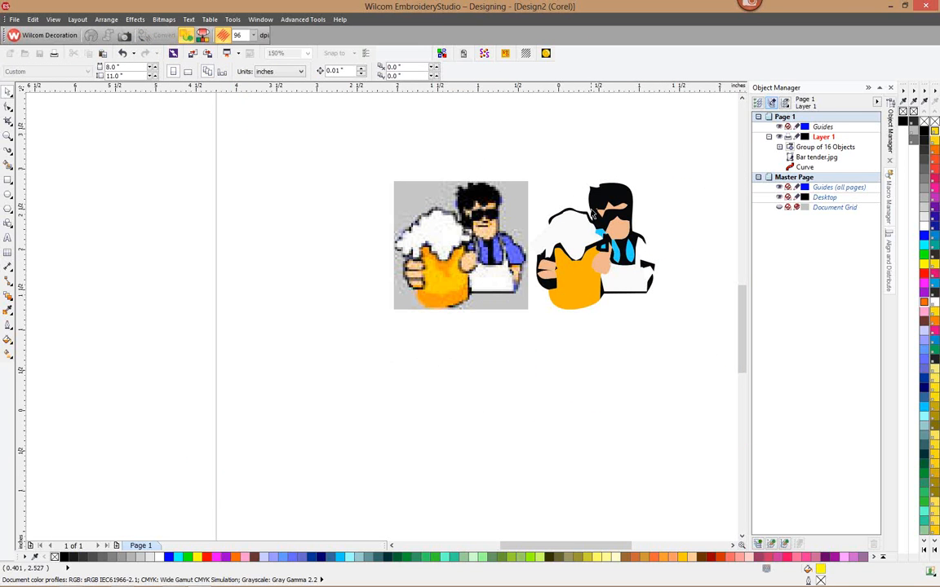
{"action": "left_click", "coordinate": [583, 193]}
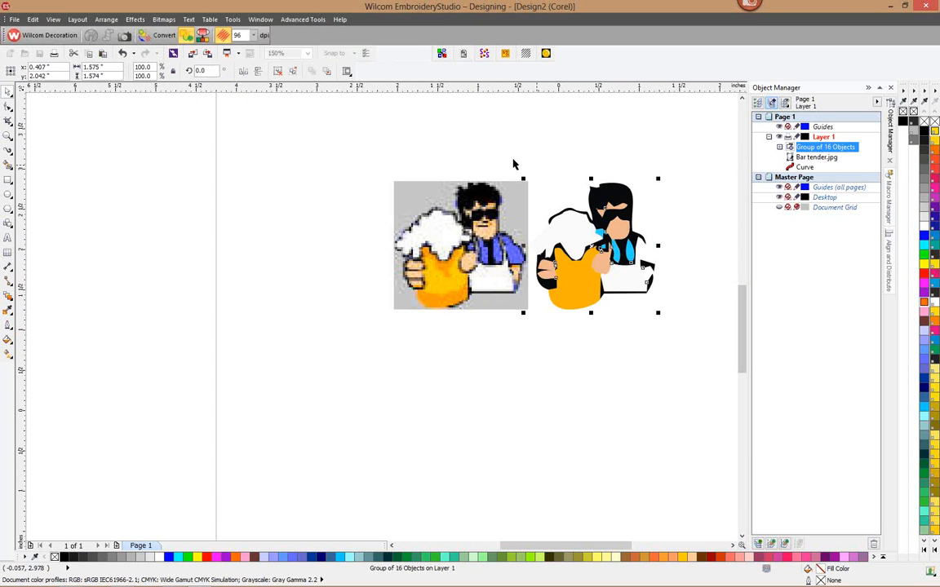
{"action": "left_click", "coordinate": [159, 36]}
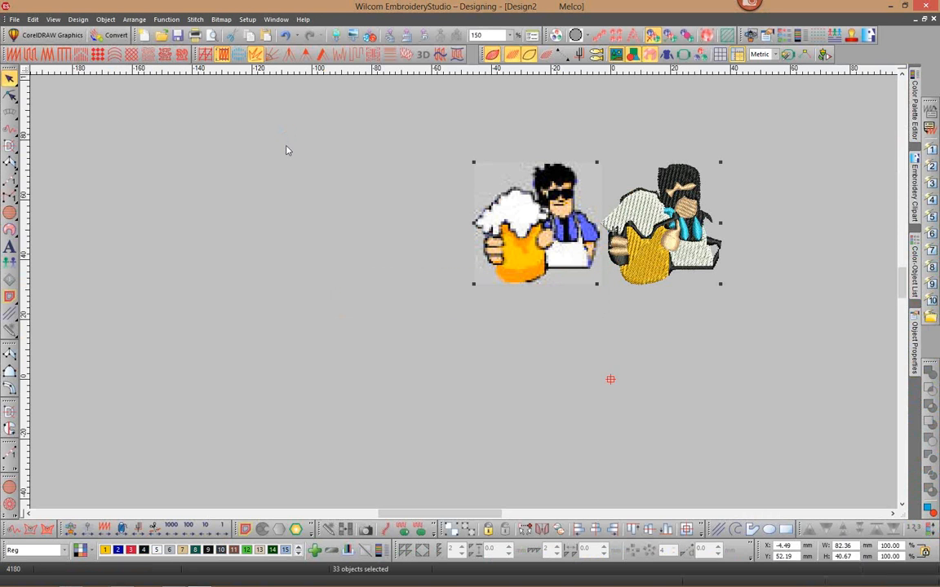
{"action": "left_click", "coordinate": [290, 150]}
{"action": "key", "text": "1"}
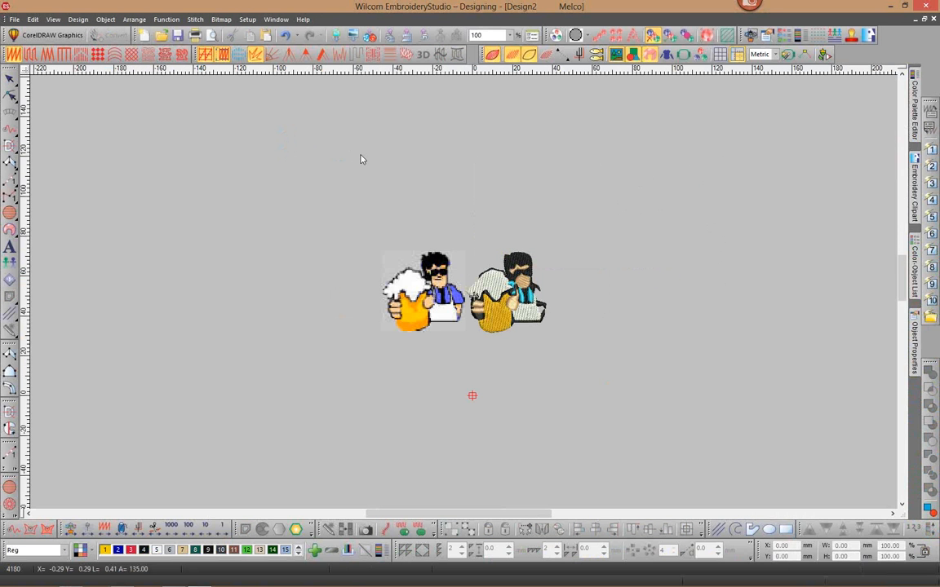
Delete the bartender bitmap and all of its converted embroidery objects from the design
{"action": "left_click", "coordinate": [455, 291]}
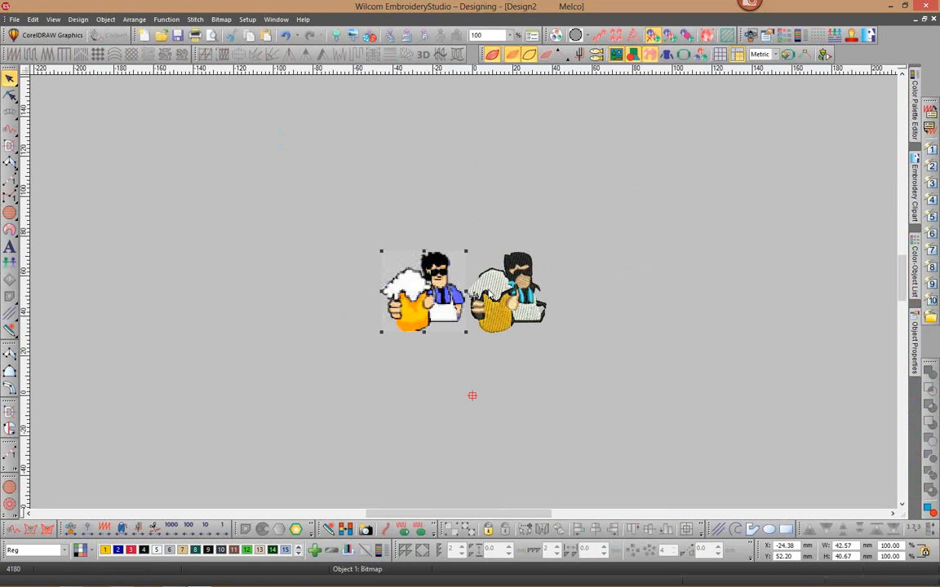
{"action": "key", "text": "Delete"}
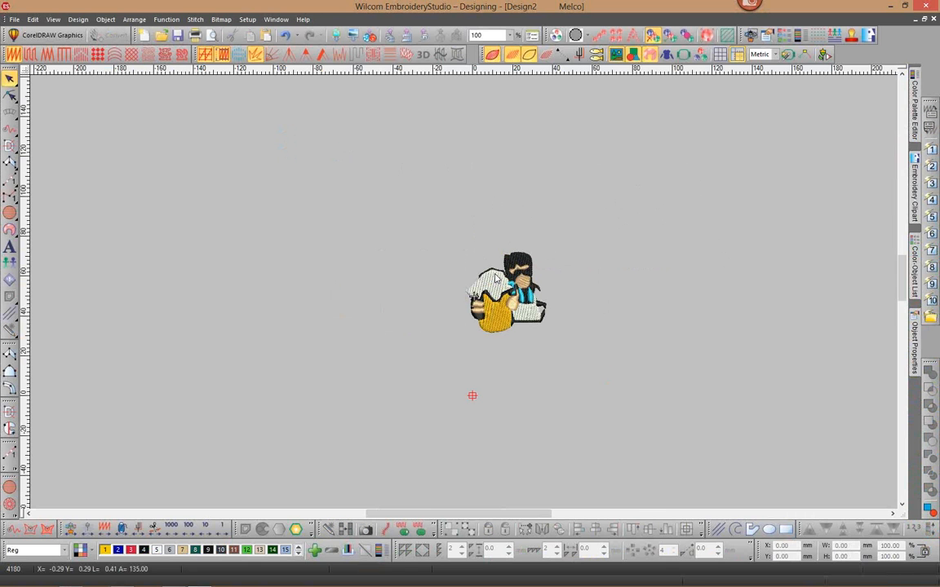
{"action": "left_click_drag", "start_coordinate": [567, 236], "coordinate": [444, 363]}
{"action": "key", "text": "Delete"}
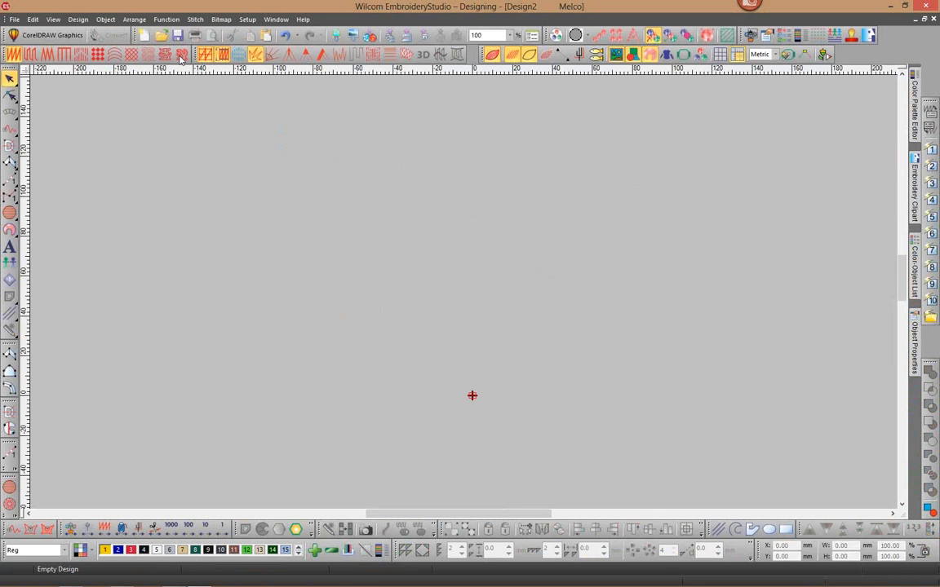
Switch to CorelDRAW Graphics and browse the Great Notions Printables folder for an import file, showing large icons
{"action": "left_click", "coordinate": [74, 35]}
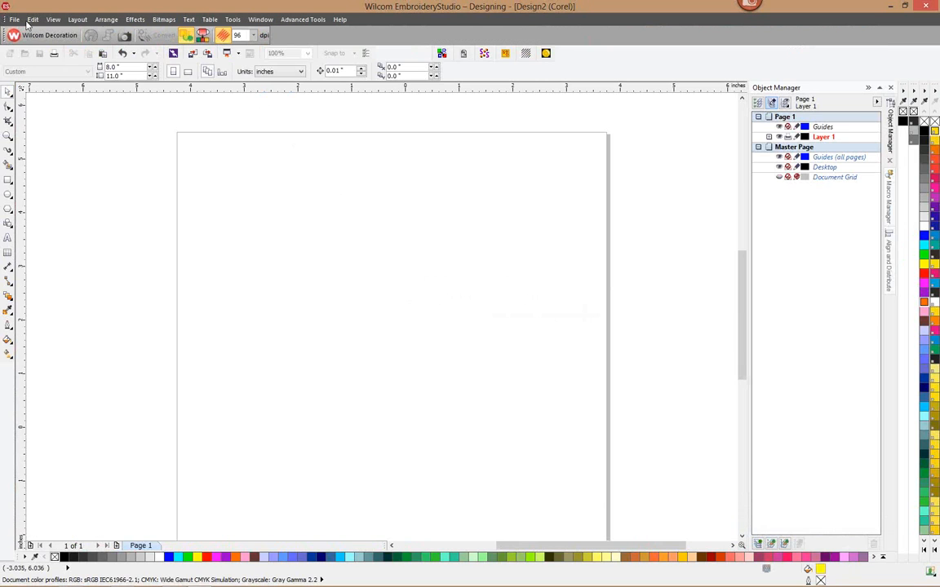
{"action": "left_click", "coordinate": [14, 19]}
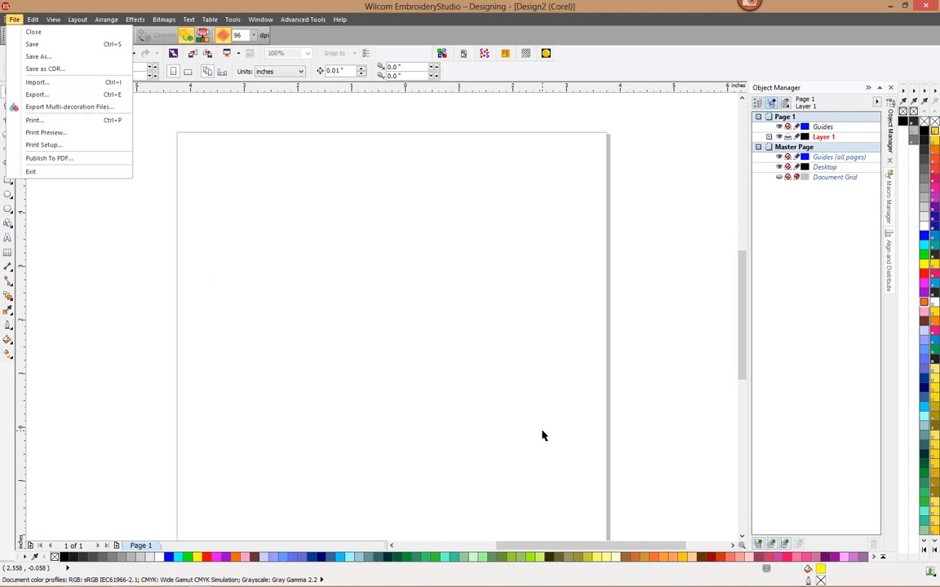
{"action": "left_click", "coordinate": [43, 85]}
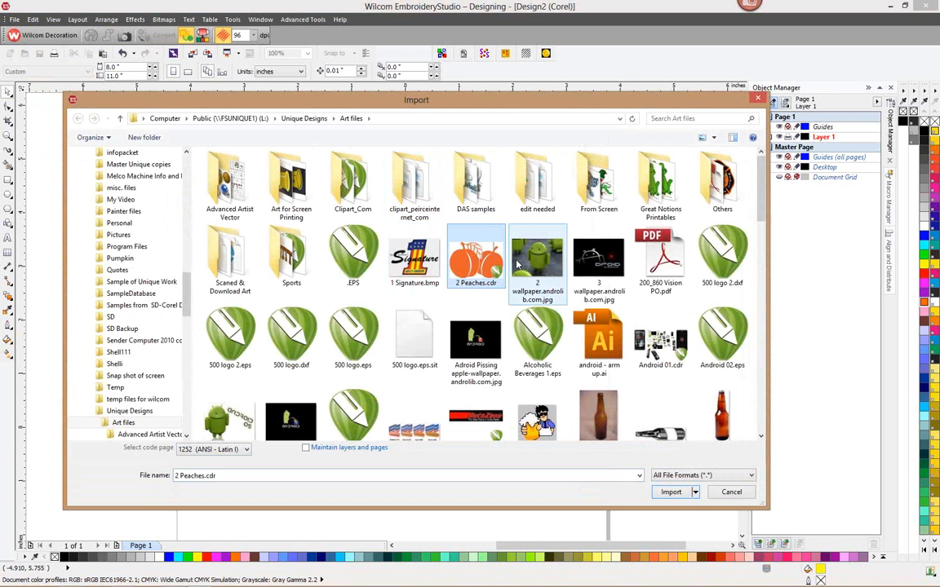
{"action": "double_click", "coordinate": [660, 175]}
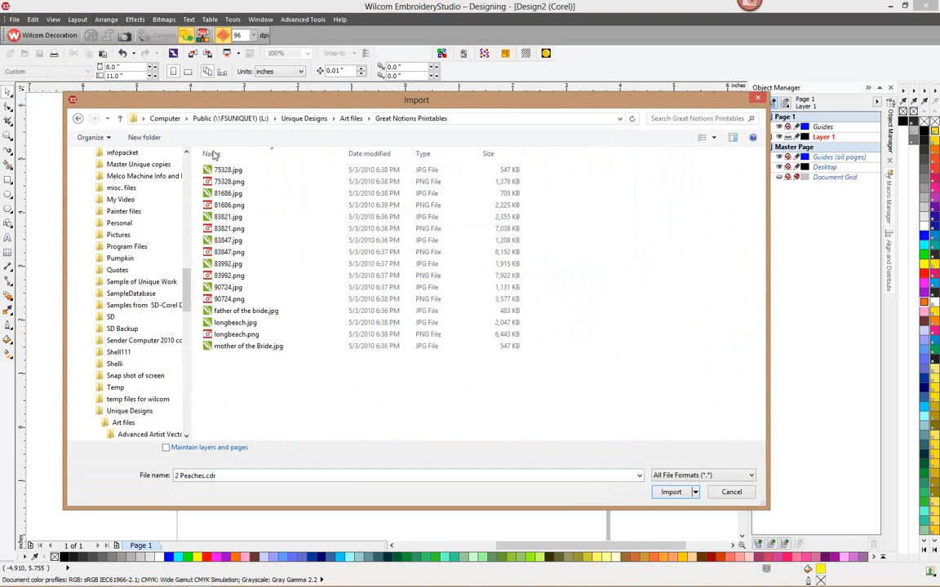
{"action": "left_click", "coordinate": [713, 137]}
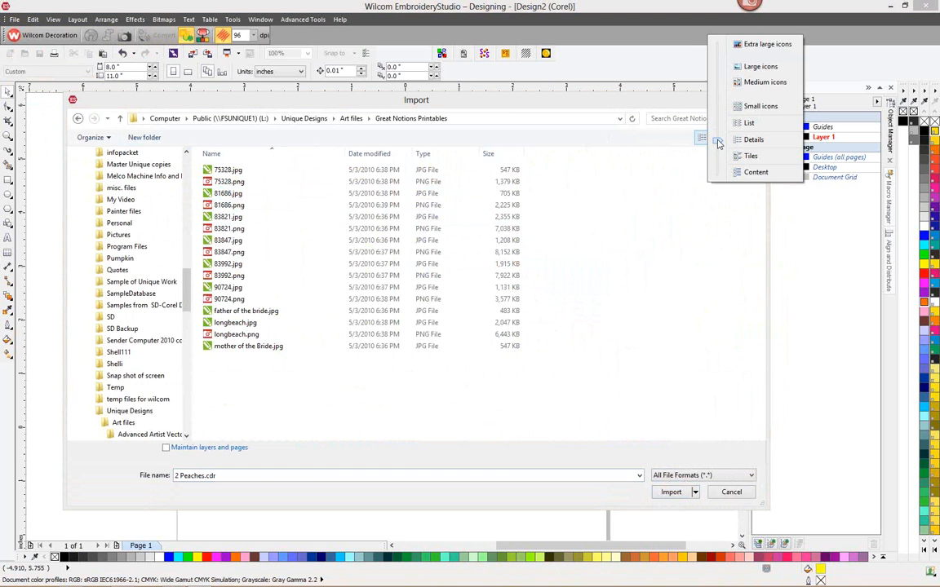
{"action": "left_click", "coordinate": [757, 68]}
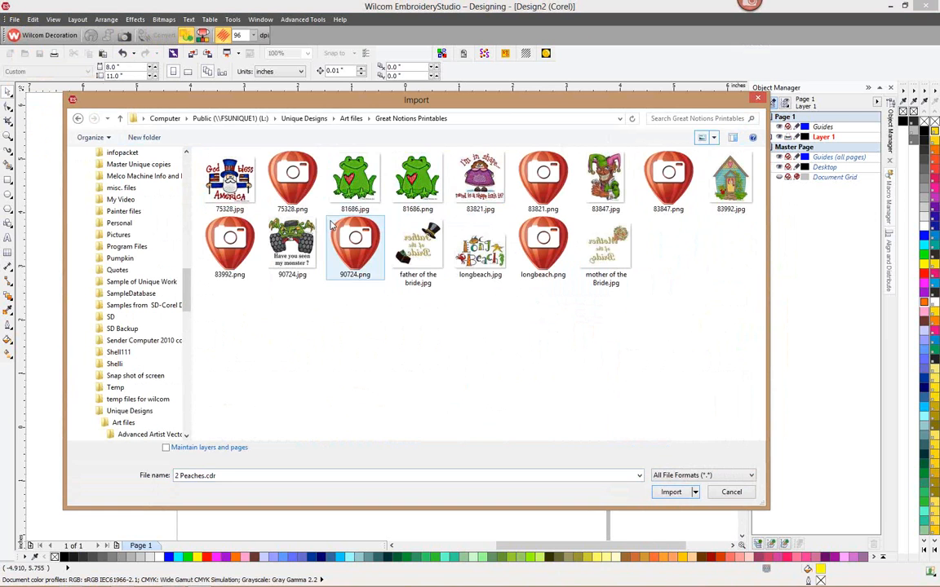
Import father of the bride.jpg onto the page and delete it again
{"action": "left_click", "coordinate": [433, 189]}
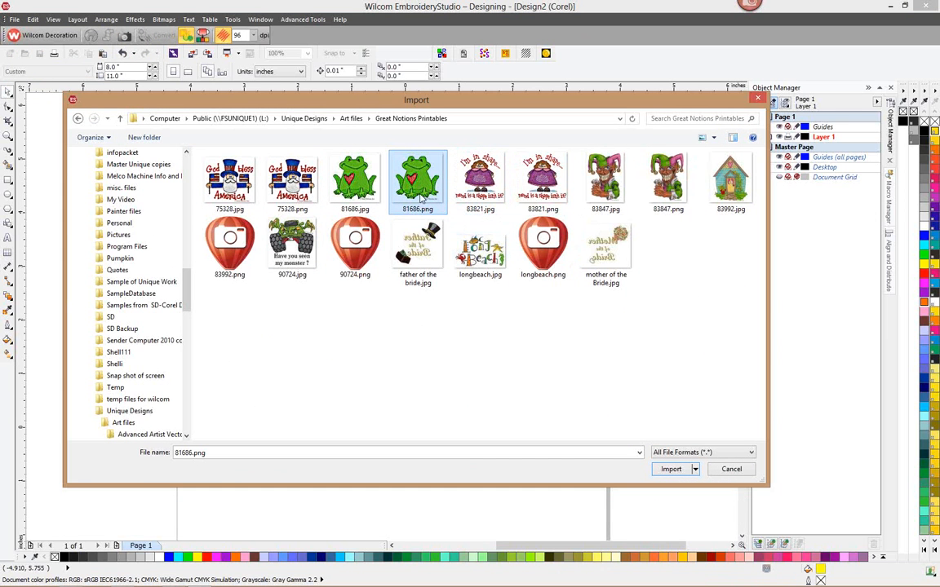
{"action": "left_click", "coordinate": [414, 253]}
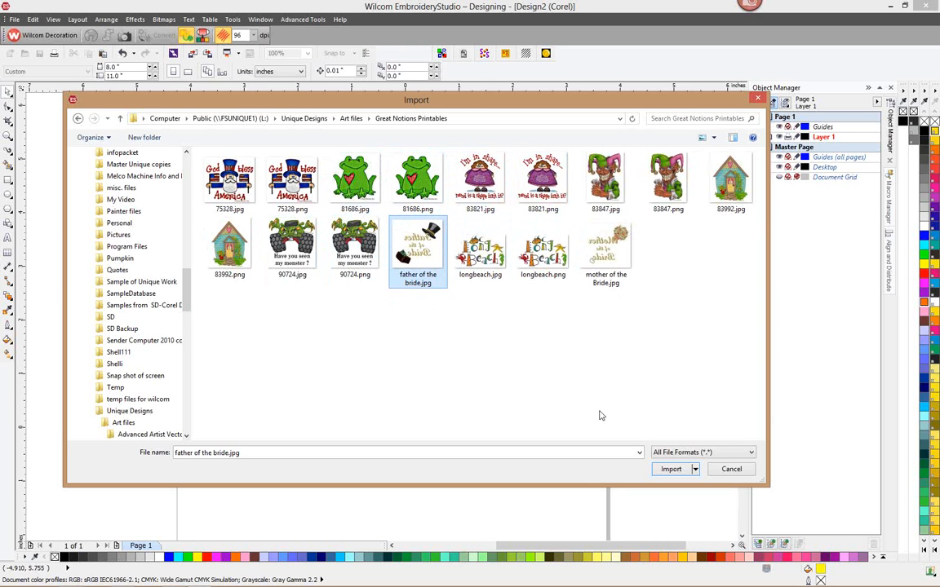
{"action": "left_click", "coordinate": [669, 470]}
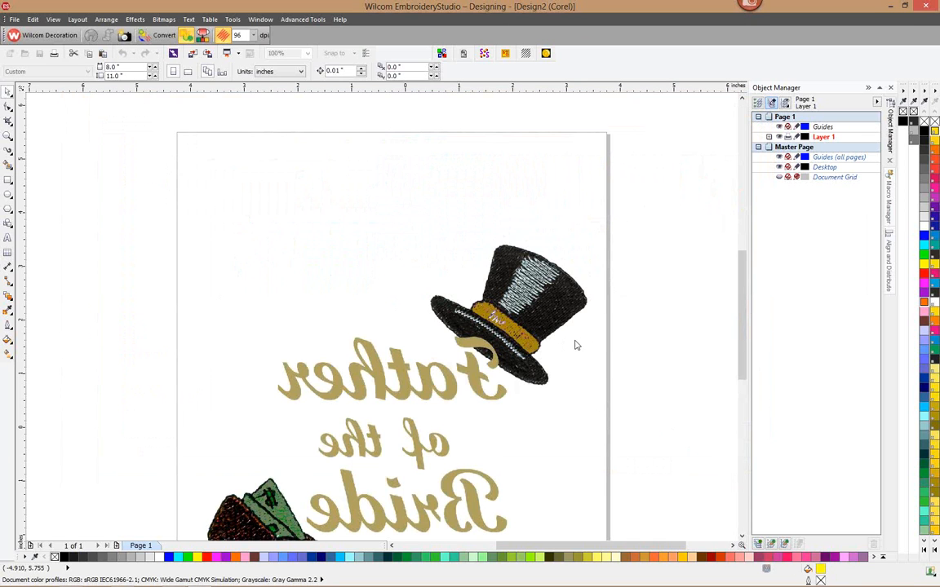
{"action": "left_click", "coordinate": [587, 337]}
{"action": "scroll", "coordinate": [746, 338], "scroll_direction": "down", "scroll_amount": 3}
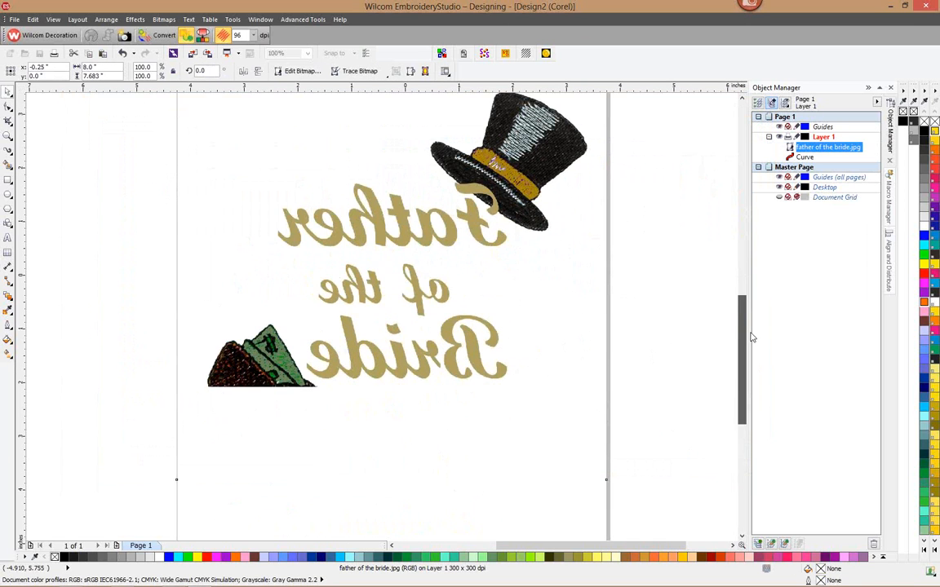
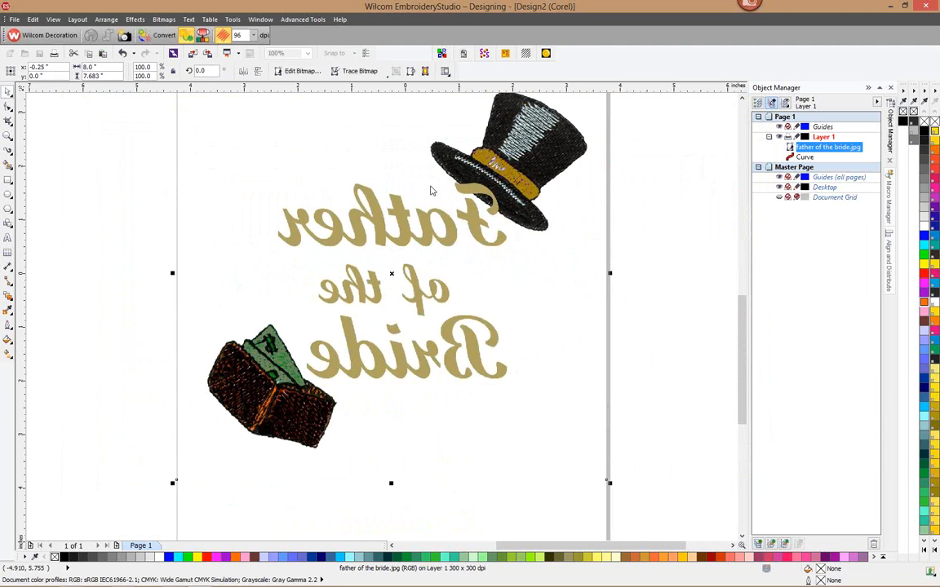
{"action": "key", "text": "Delete"}
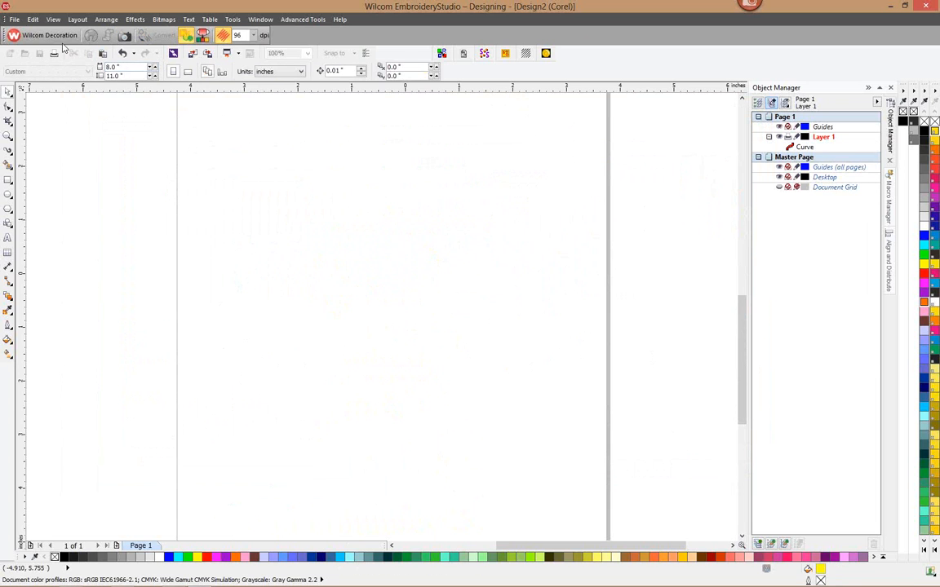
Import RallyCats.tif from the Others folder of Art files onto the page
{"action": "left_click", "coordinate": [15, 19]}
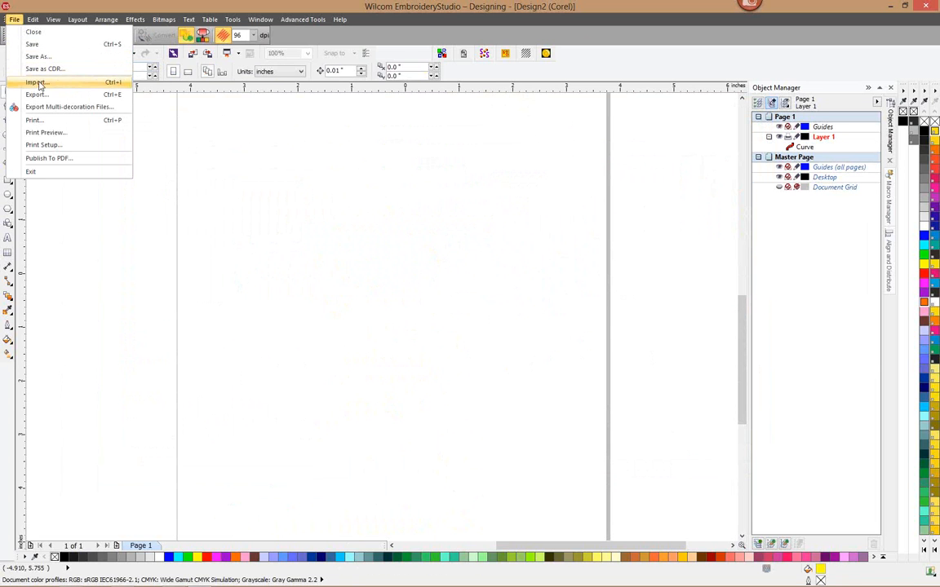
{"action": "left_click", "coordinate": [37, 84]}
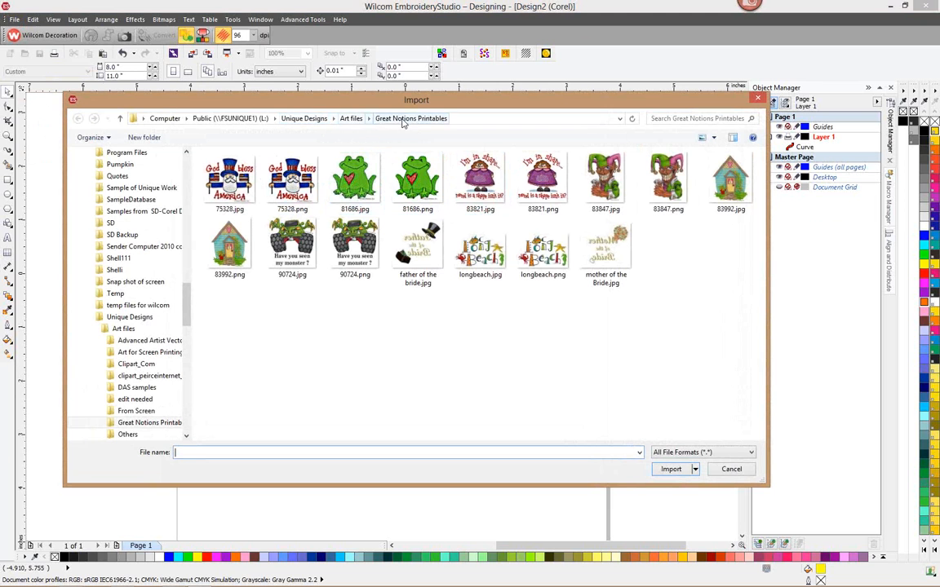
{"action": "left_click", "coordinate": [349, 118]}
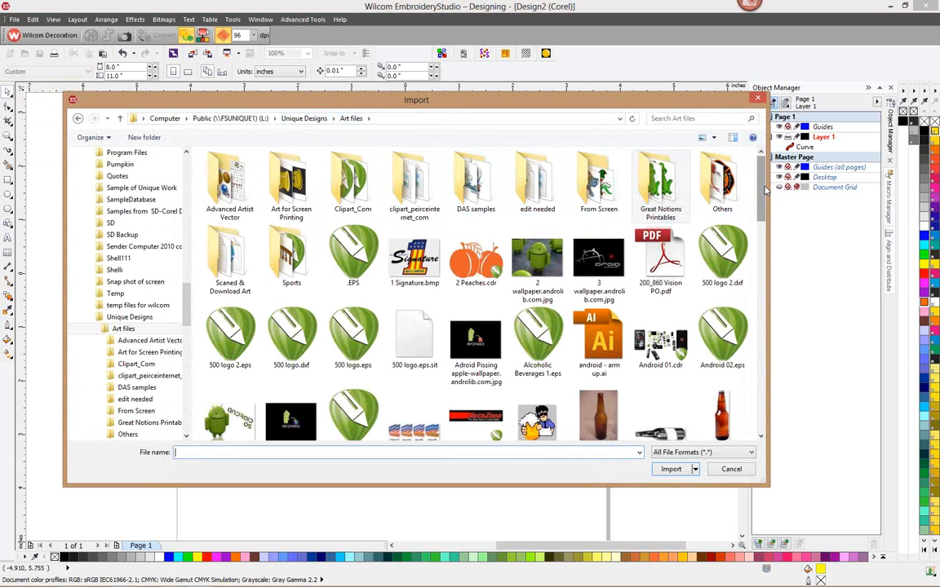
{"action": "double_click", "coordinate": [721, 186]}
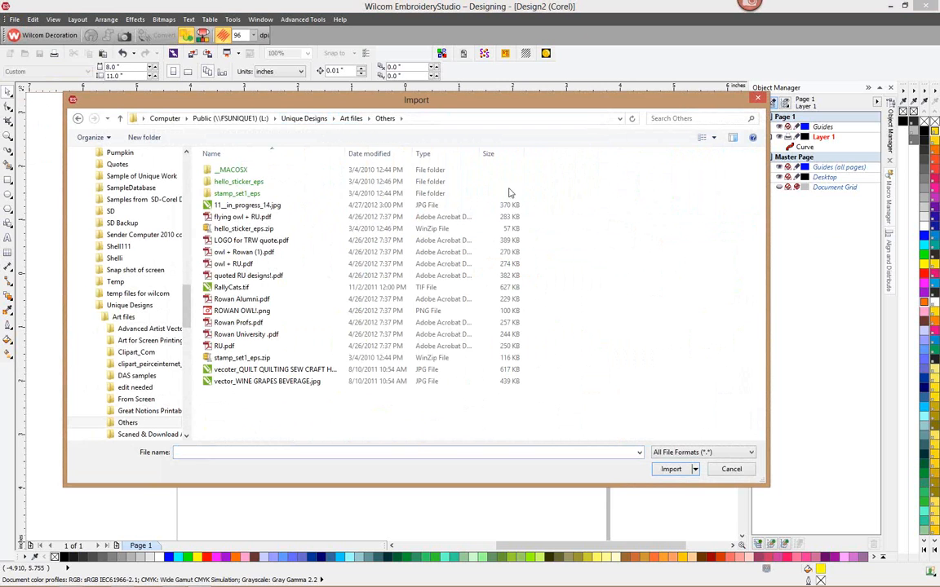
{"action": "left_click", "coordinate": [717, 139]}
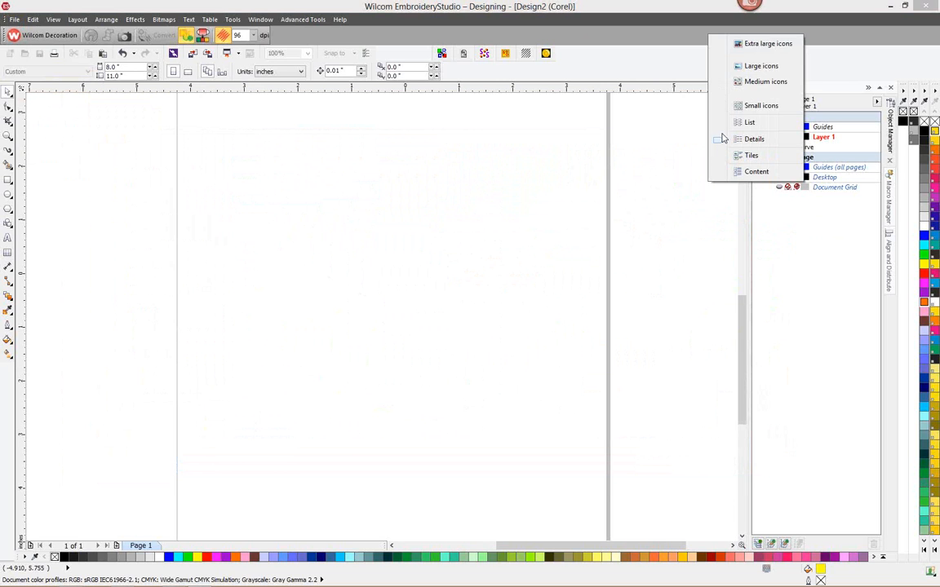
{"action": "left_click", "coordinate": [759, 66]}
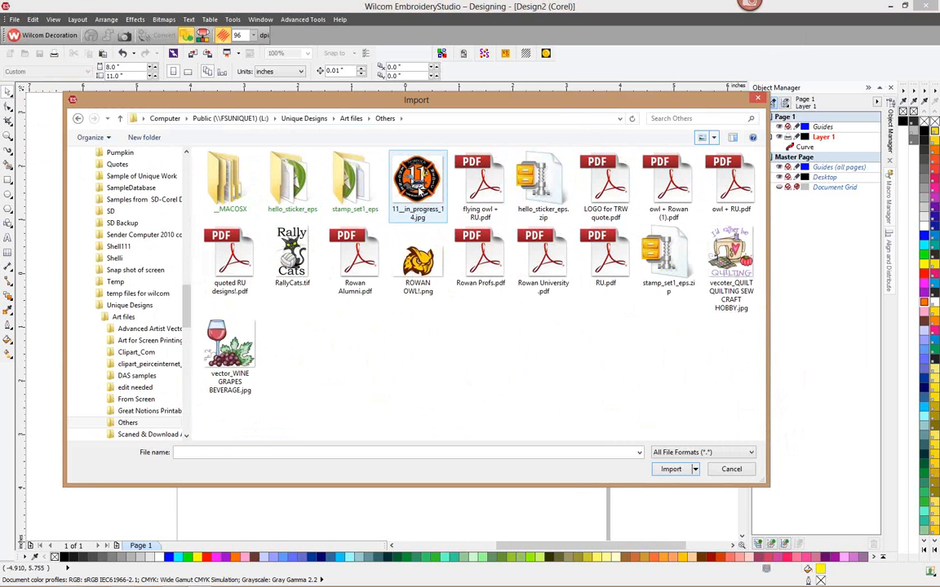
{"action": "left_click", "coordinate": [317, 250]}
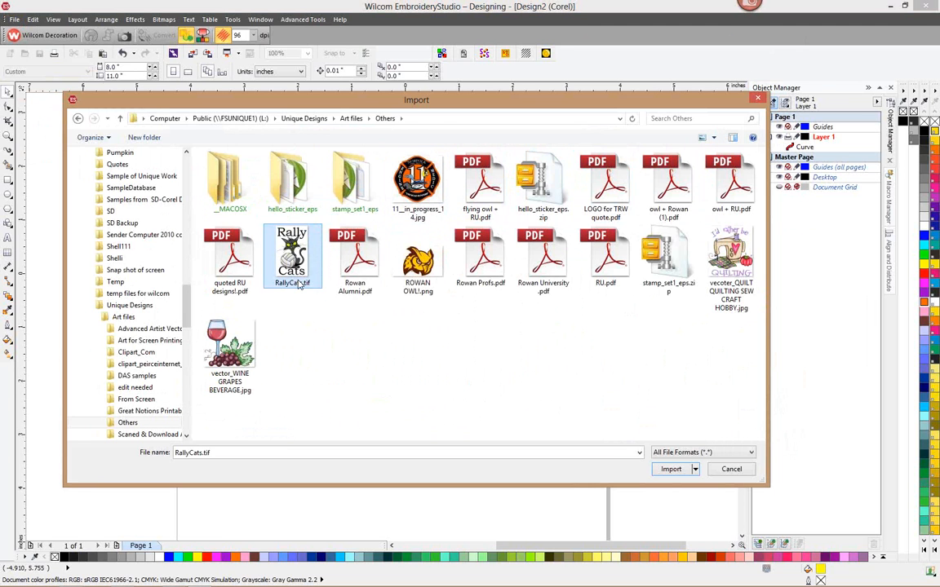
{"action": "left_click", "coordinate": [671, 469]}
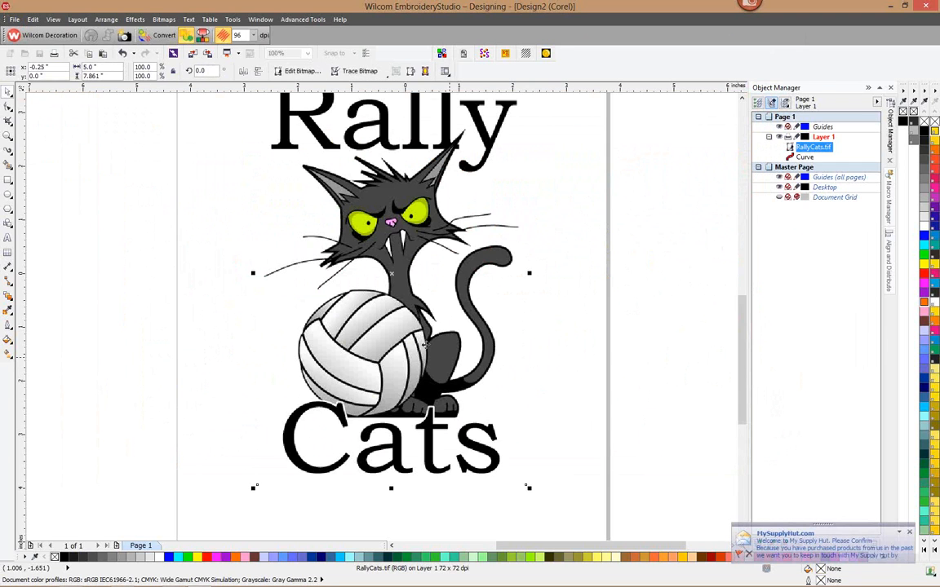
Start an Outline Trace of the RallyCats bitmap with the Clipart image type
{"action": "left_click", "coordinate": [363, 71]}
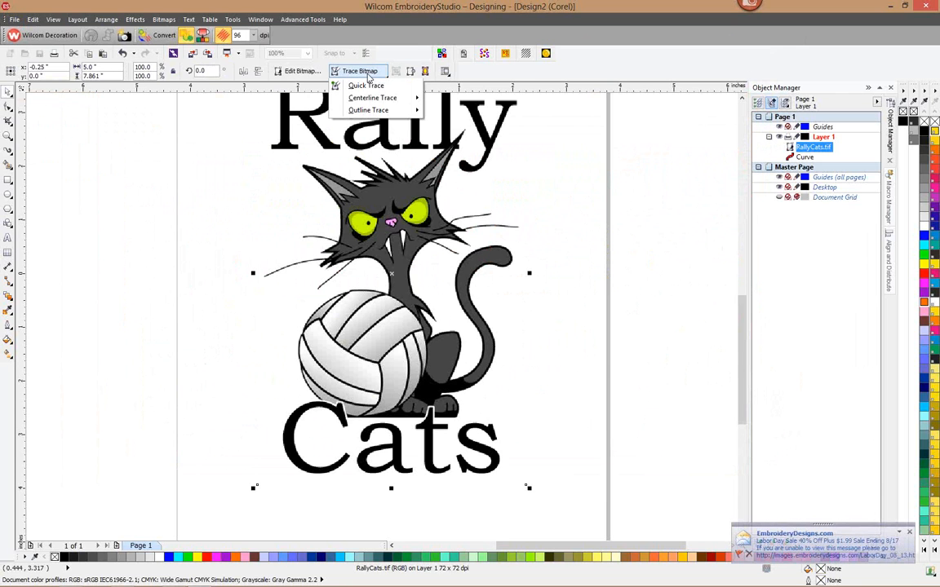
{"action": "mouse_move", "coordinate": [371, 109]}
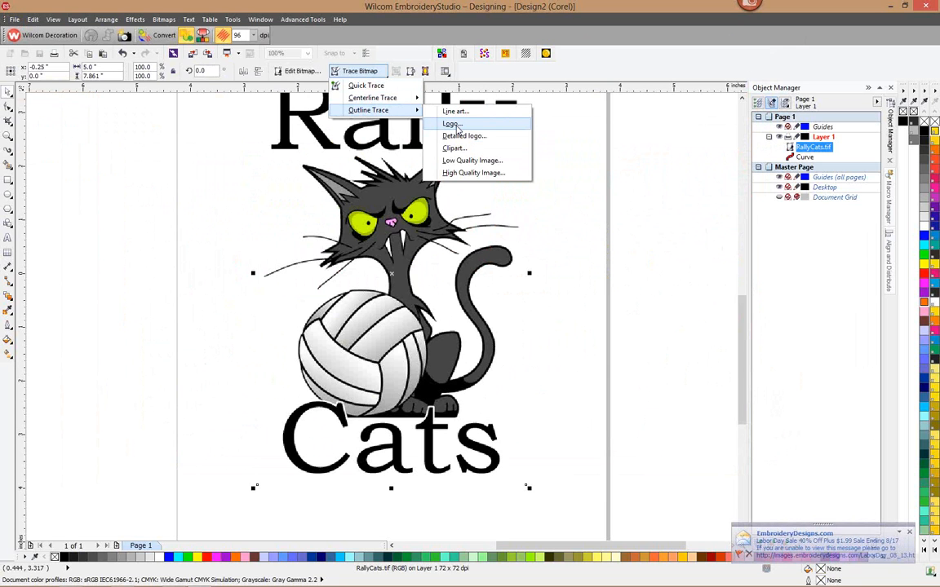
{"action": "left_click", "coordinate": [454, 149]}
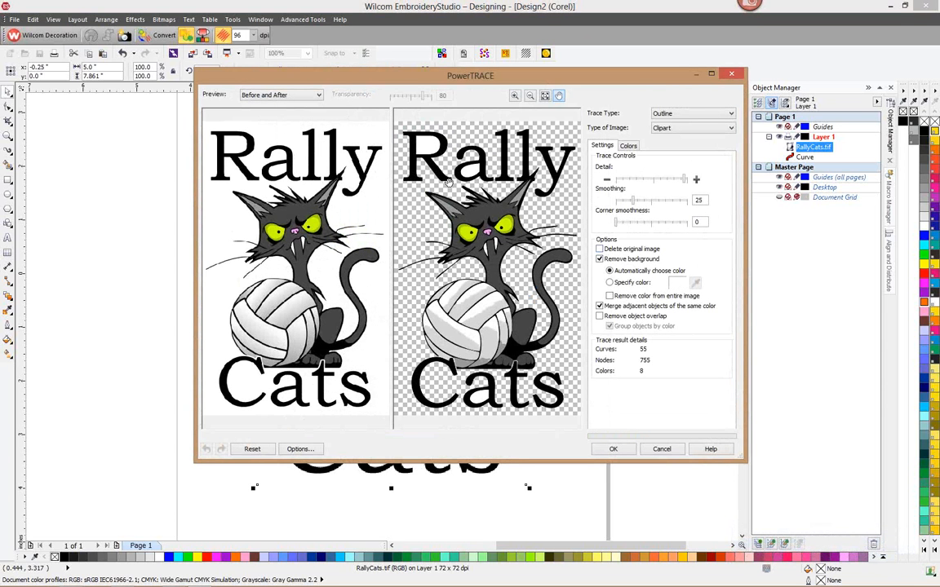
Set background removal to a specified color, sample white from the original image, and remove that color from the entire image
{"action": "left_click", "coordinate": [610, 296]}
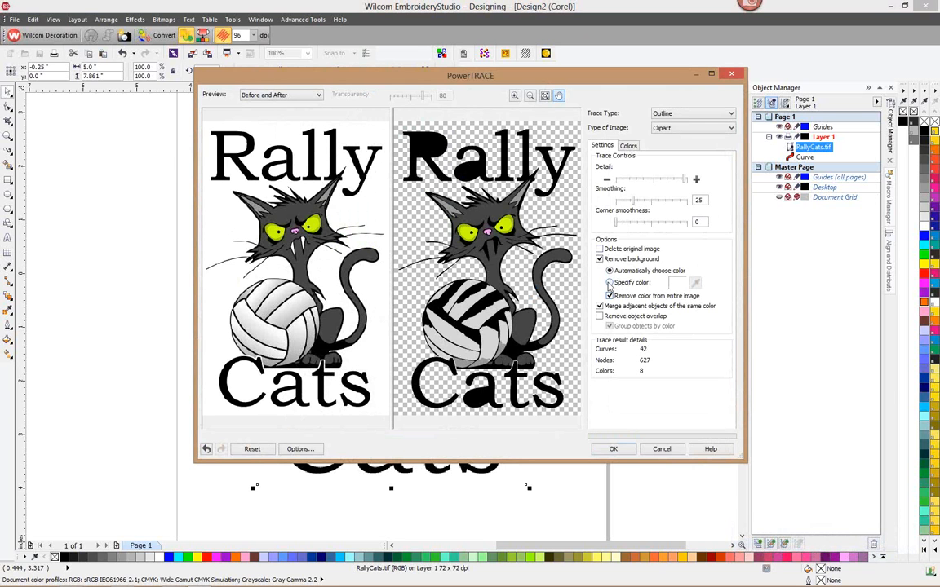
{"action": "left_click", "coordinate": [609, 282]}
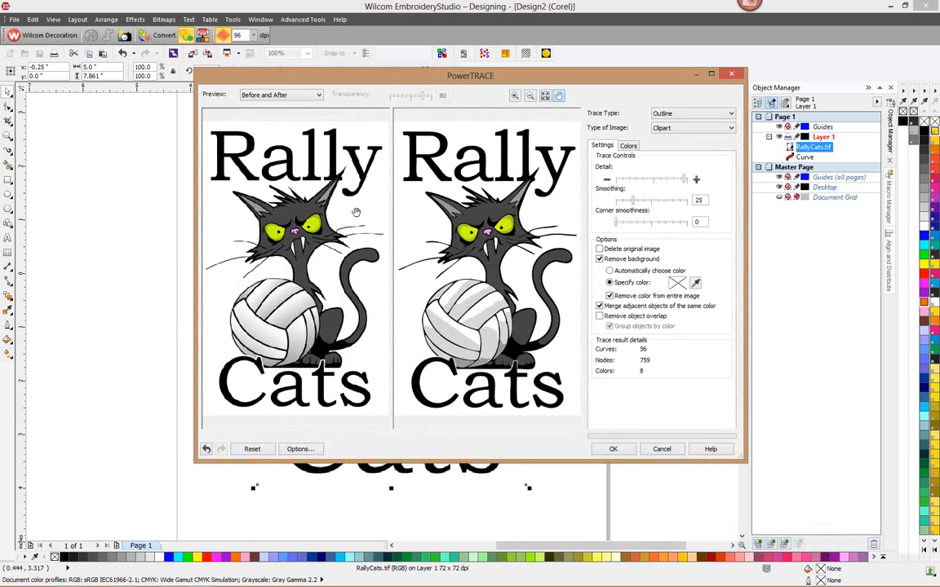
{"action": "left_click", "coordinate": [695, 282]}
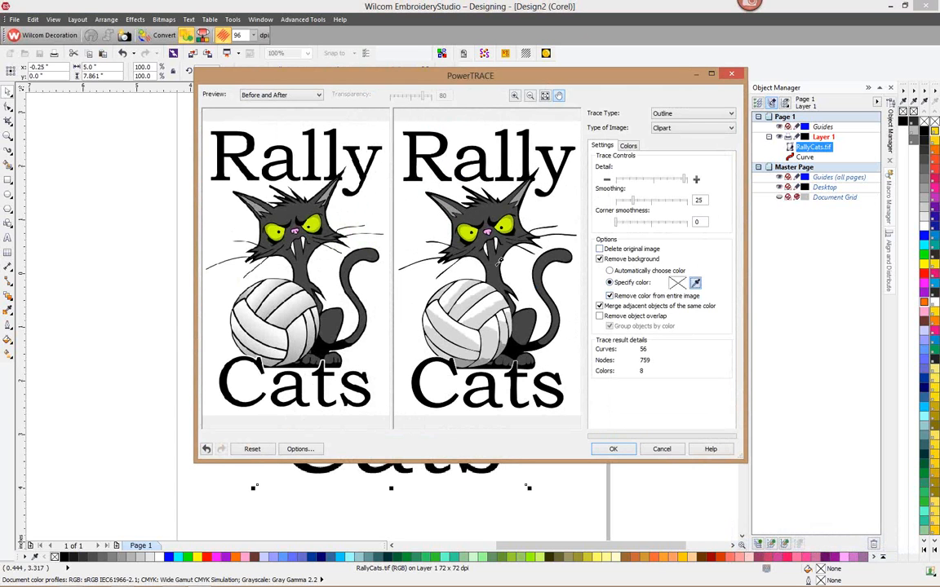
{"action": "left_click", "coordinate": [377, 207]}
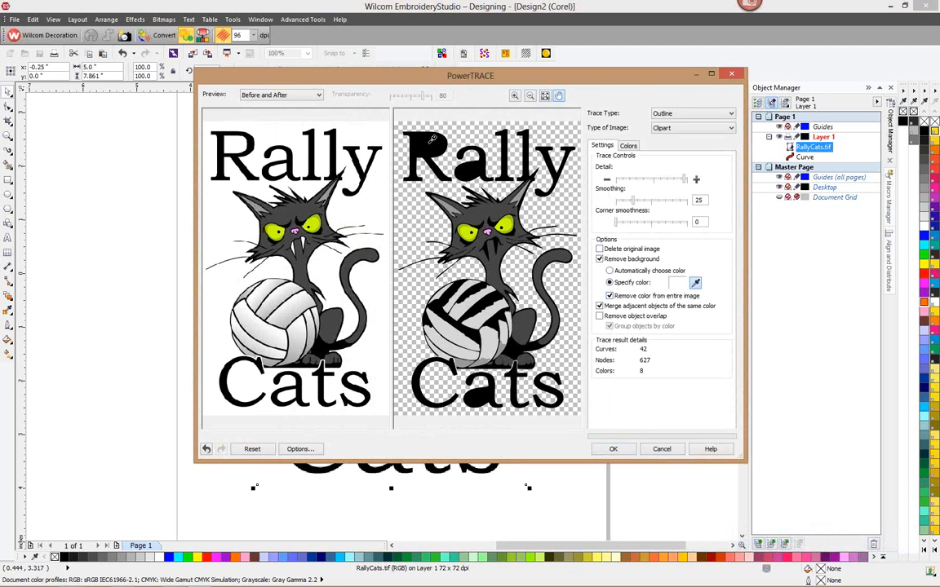
Try sampling black, dark gray and light gray as the removed color, ending on black, and turn off removing the color from the entire image
{"action": "left_click", "coordinate": [444, 303]}
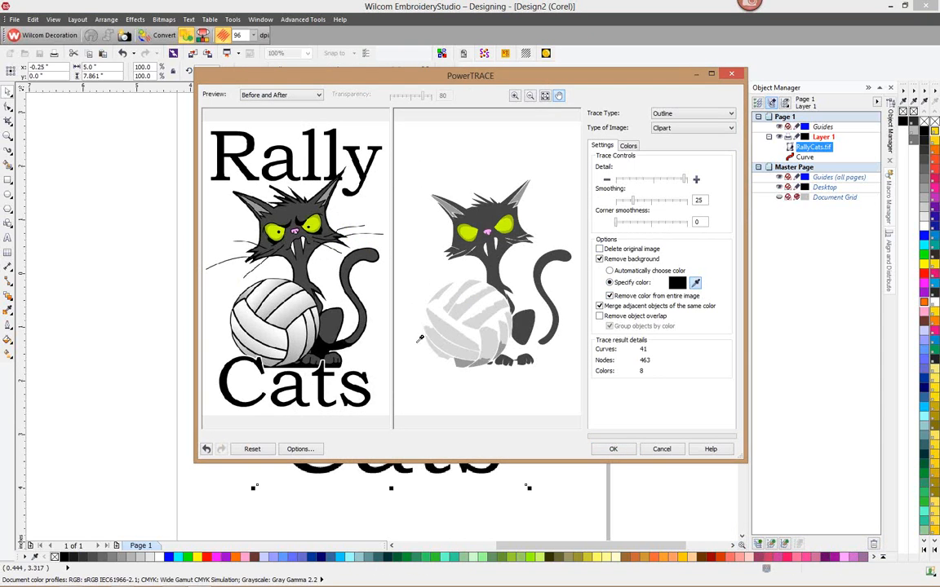
{"action": "left_click", "coordinate": [498, 267]}
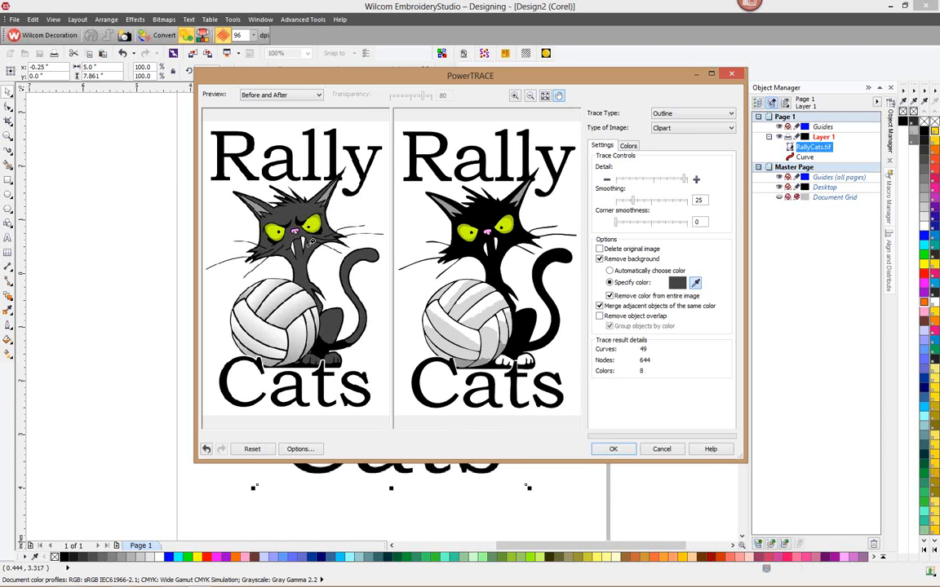
{"action": "left_click", "coordinate": [315, 243]}
{"action": "left_click", "coordinate": [305, 286]}
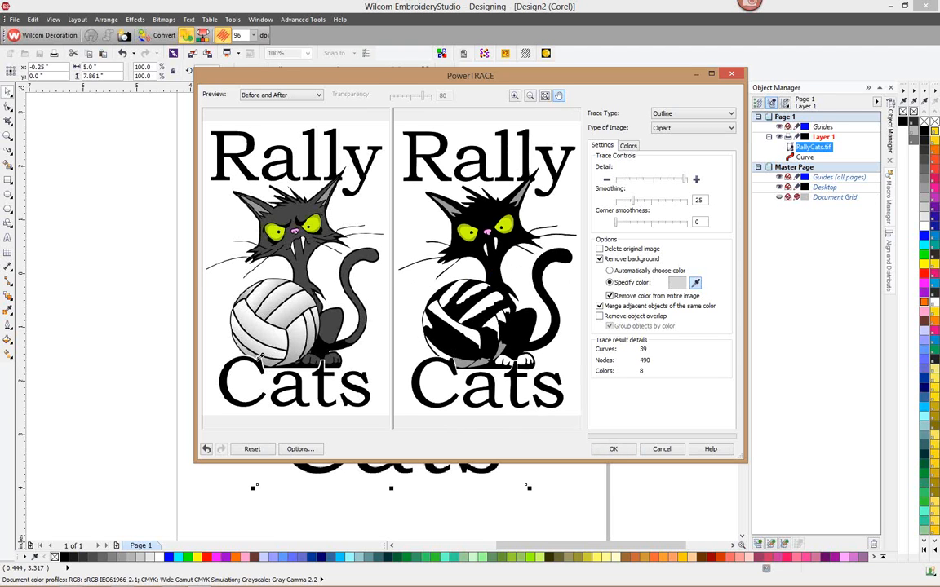
{"action": "left_click", "coordinate": [361, 335]}
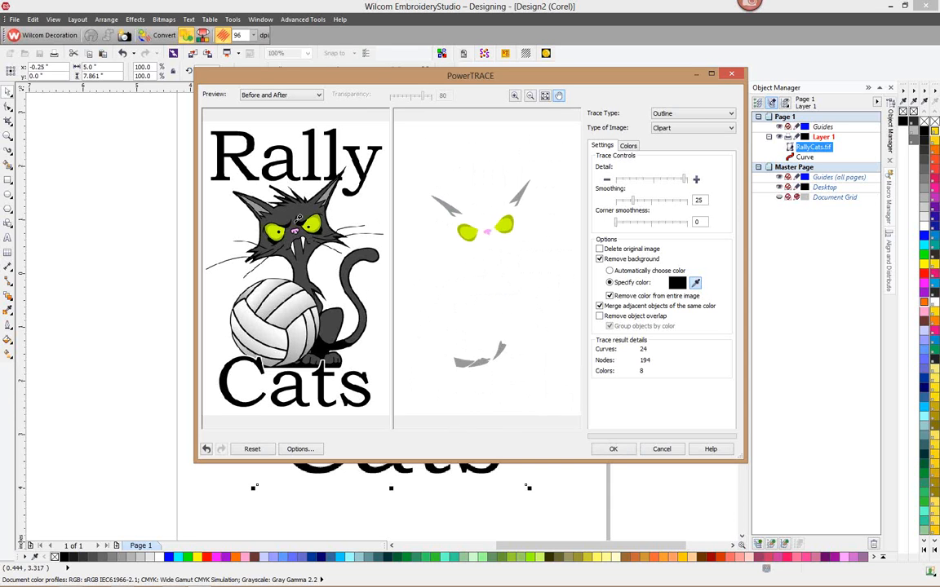
{"action": "left_click", "coordinate": [609, 296]}
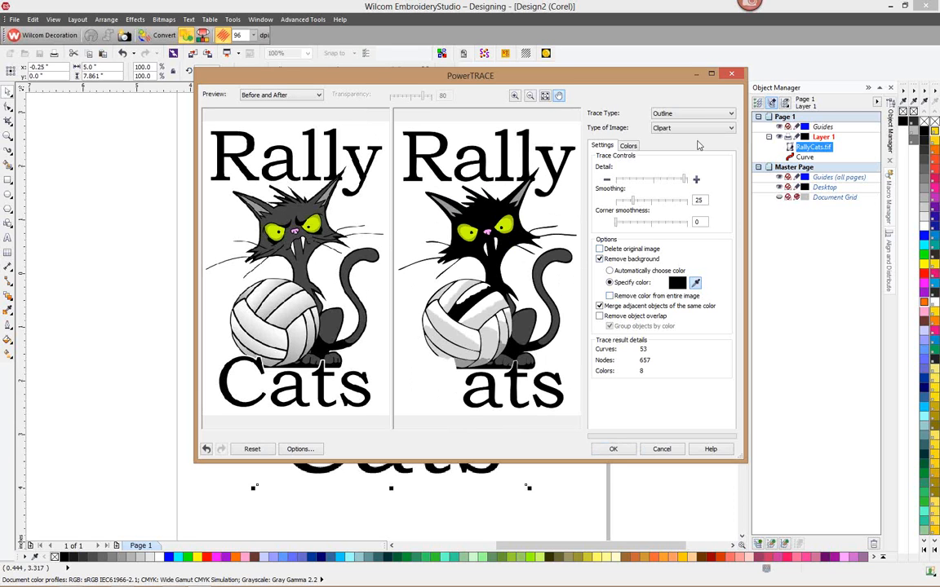
Try the Logo and Line art image types on the trace and return it to Clipart
{"action": "left_click", "coordinate": [731, 129]}
{"action": "left_click", "coordinate": [689, 147]}
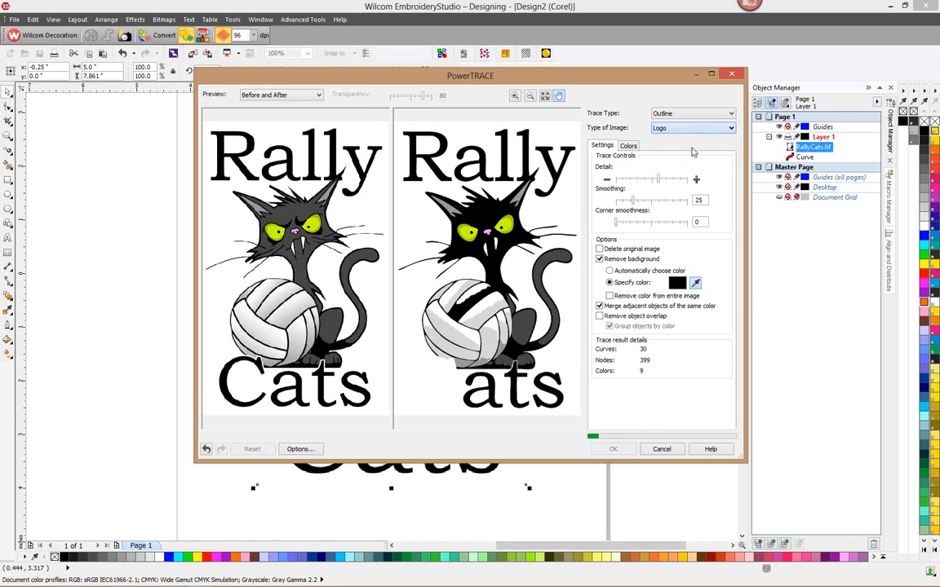
{"action": "left_click", "coordinate": [729, 131]}
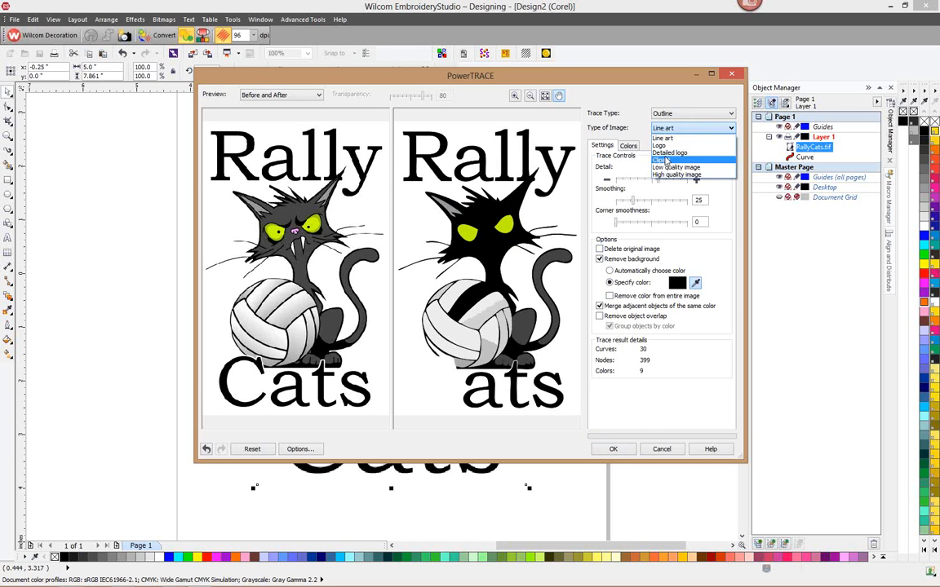
{"action": "left_click", "coordinate": [667, 163]}
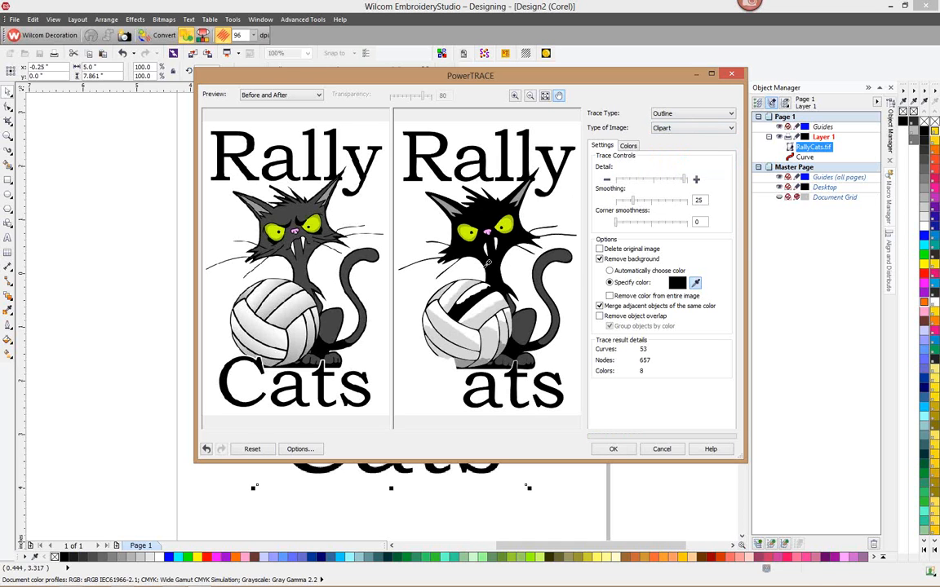
Set the trace's image type to Low quality image and check the resulting color list
{"action": "key", "text": "Down"}
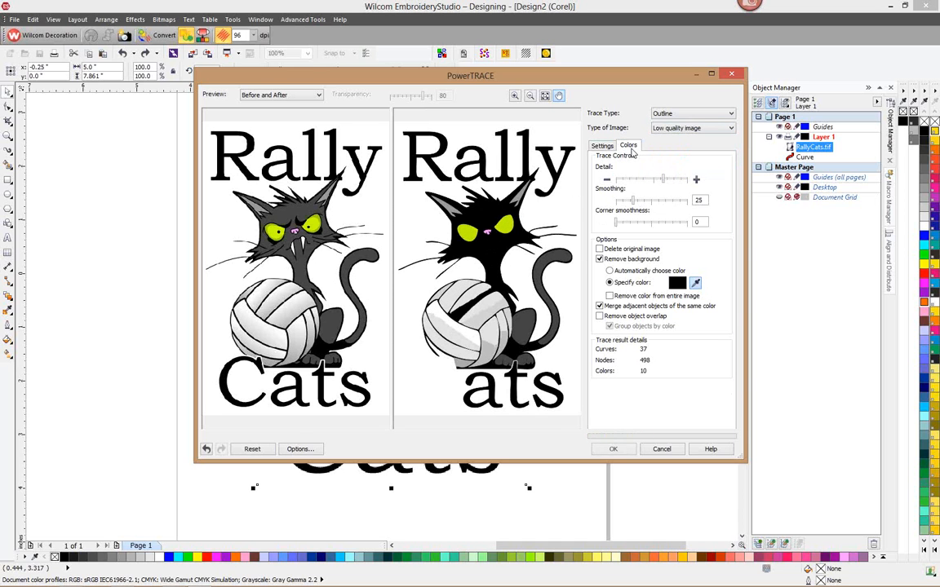
{"action": "left_click", "coordinate": [629, 148]}
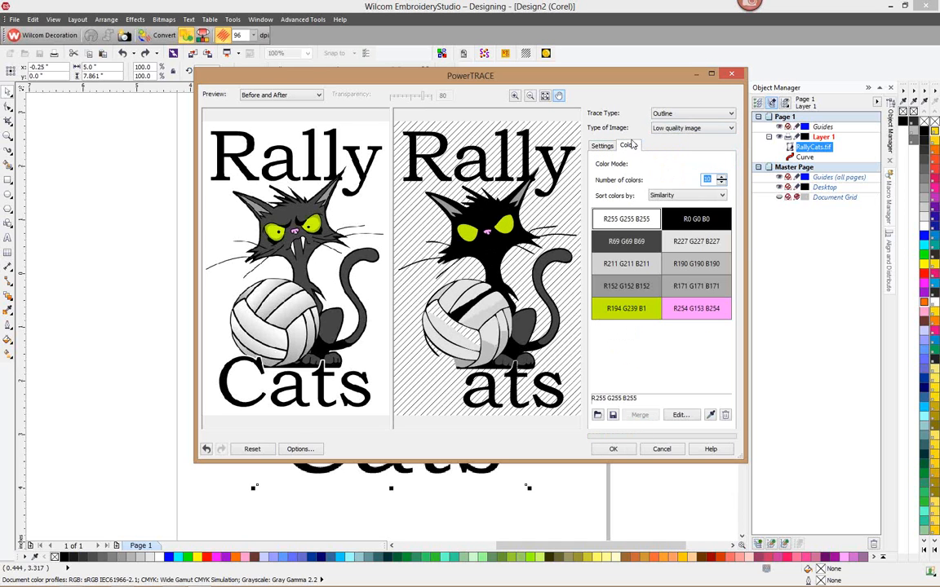
{"action": "left_click", "coordinate": [602, 145]}
Switch background removal to an automatically chosen color, trying removal from the entire image and leaving that option off
{"action": "left_click", "coordinate": [609, 296]}
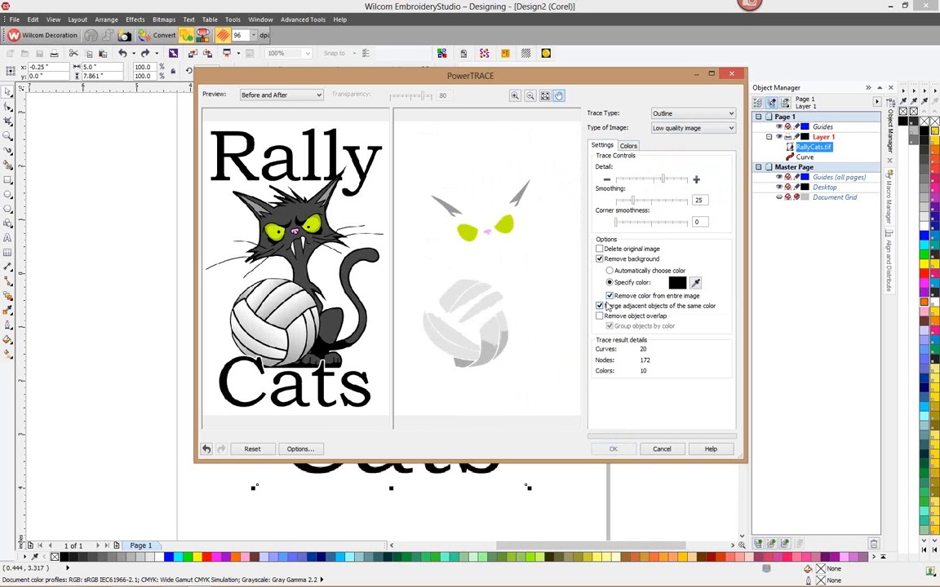
{"action": "left_click", "coordinate": [609, 296]}
{"action": "left_click", "coordinate": [609, 270]}
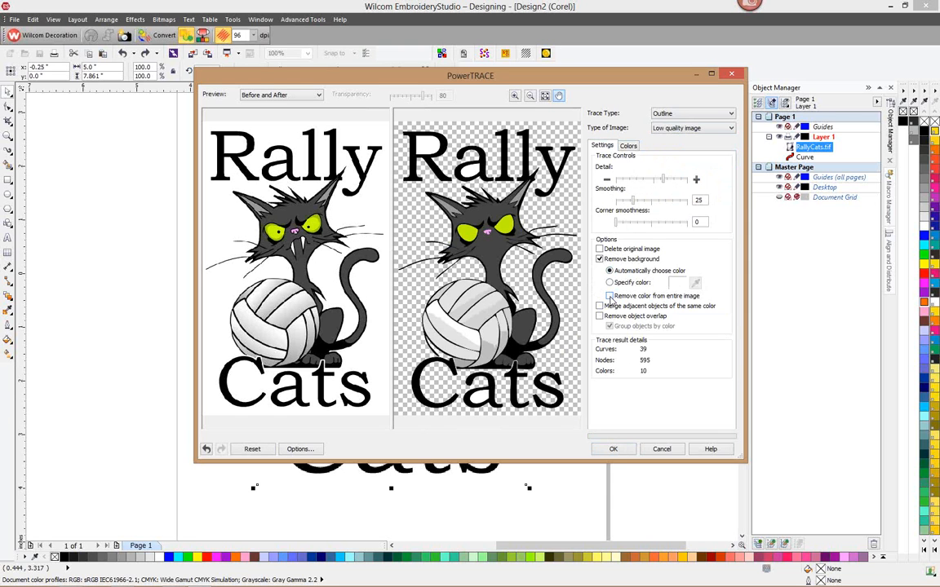
{"action": "left_click", "coordinate": [609, 296]}
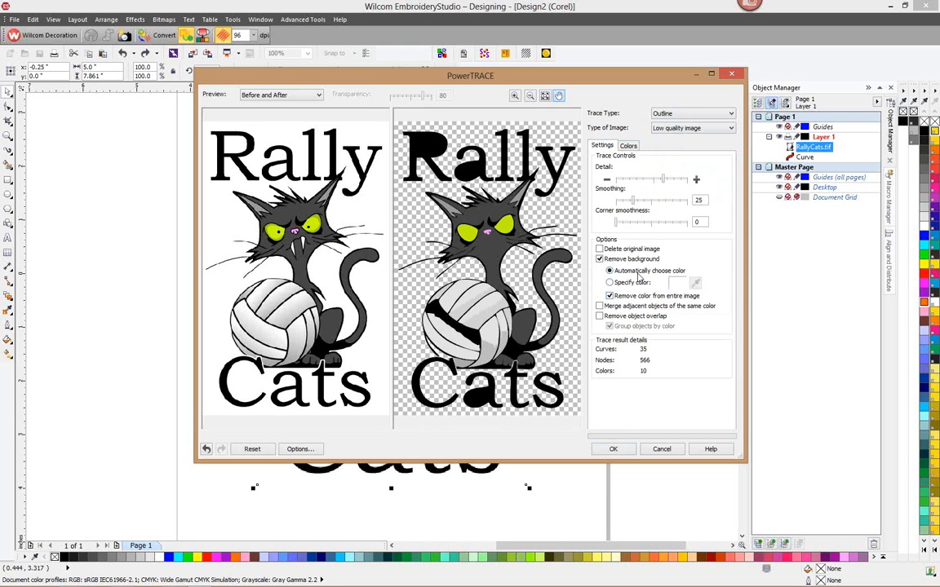
{"action": "left_click", "coordinate": [609, 296]}
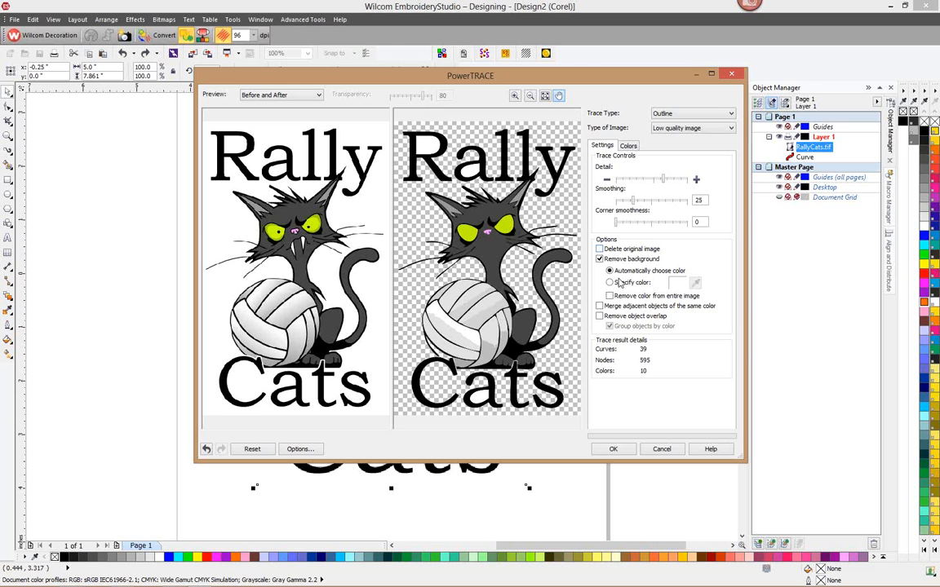
Merge the five light and medium gray trace colors, from R152 to R227, into a single gray
{"action": "left_click", "coordinate": [628, 145]}
{"action": "left_click", "coordinate": [696, 285], "text": "shift"}
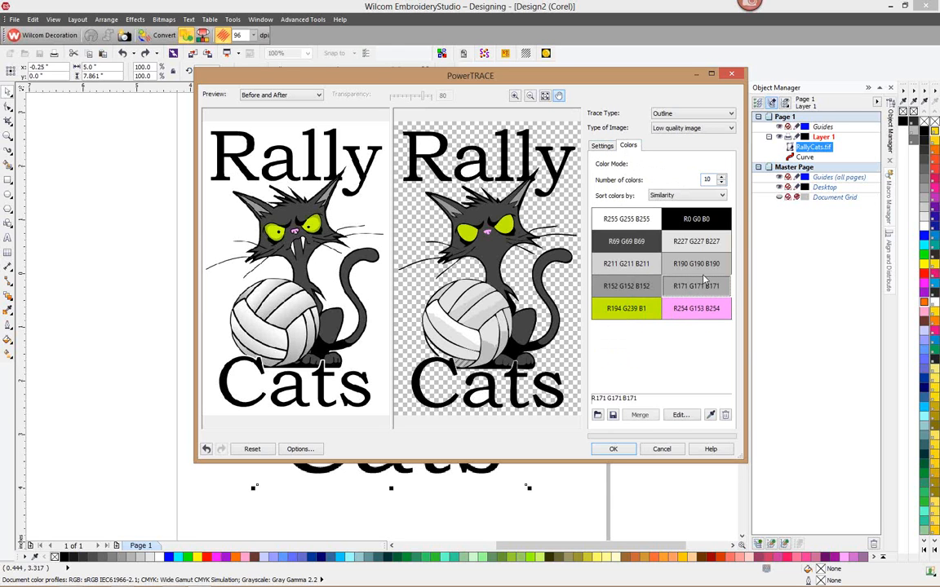
{"action": "left_click", "coordinate": [699, 249], "text": "ctrl"}
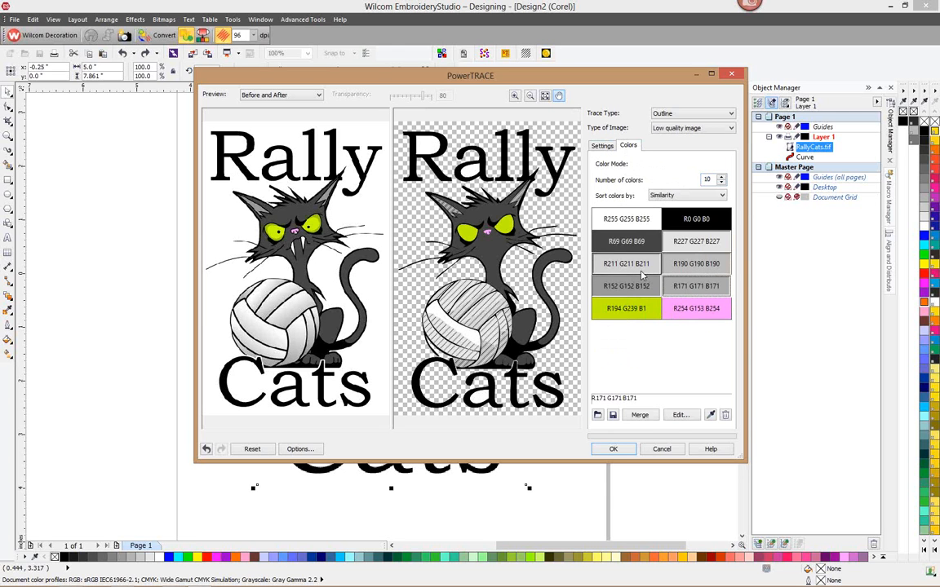
{"action": "left_click", "coordinate": [652, 415]}
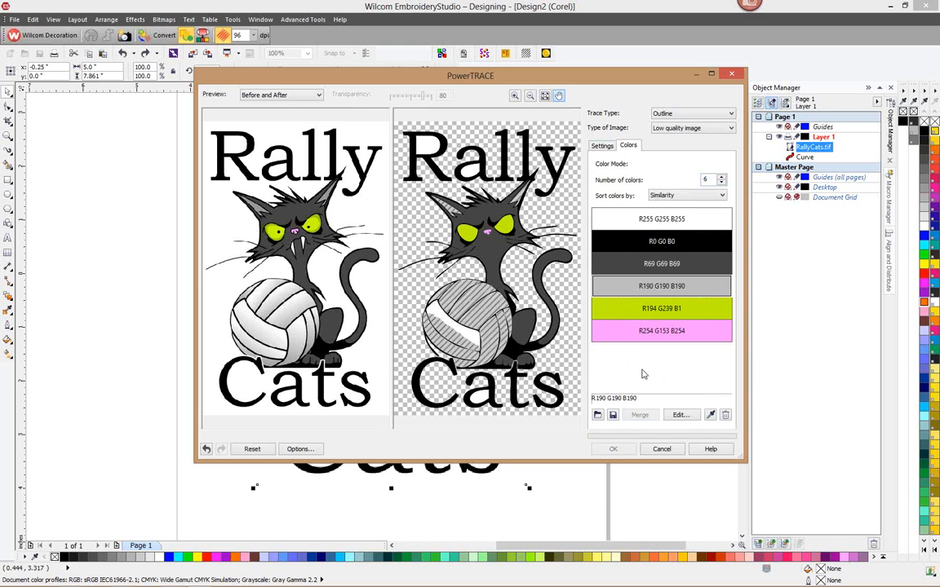
Highlight the remaining trace colors one by one to check where they occur, and accept the trace
{"action": "left_click", "coordinate": [652, 314]}
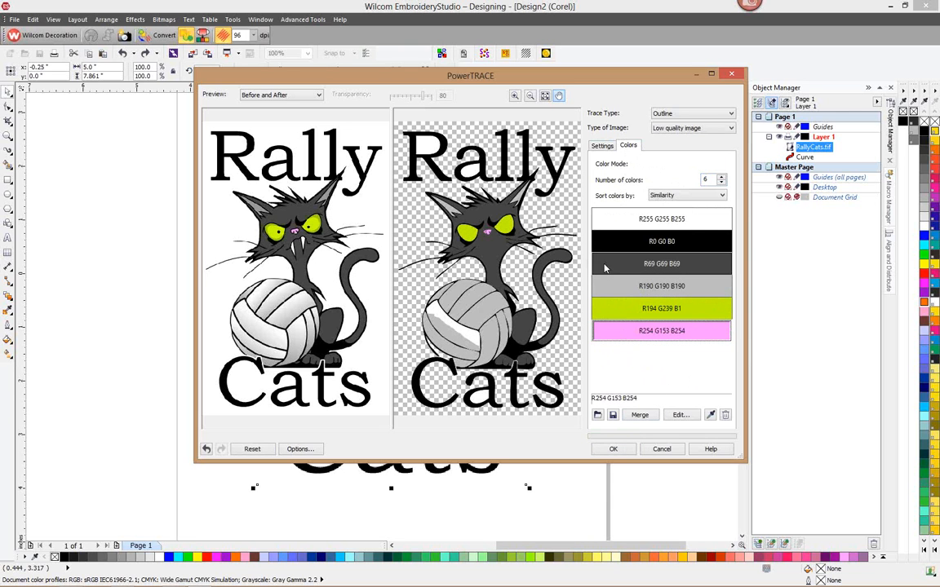
{"action": "left_click", "coordinate": [657, 221]}
{"action": "left_click", "coordinate": [659, 245]}
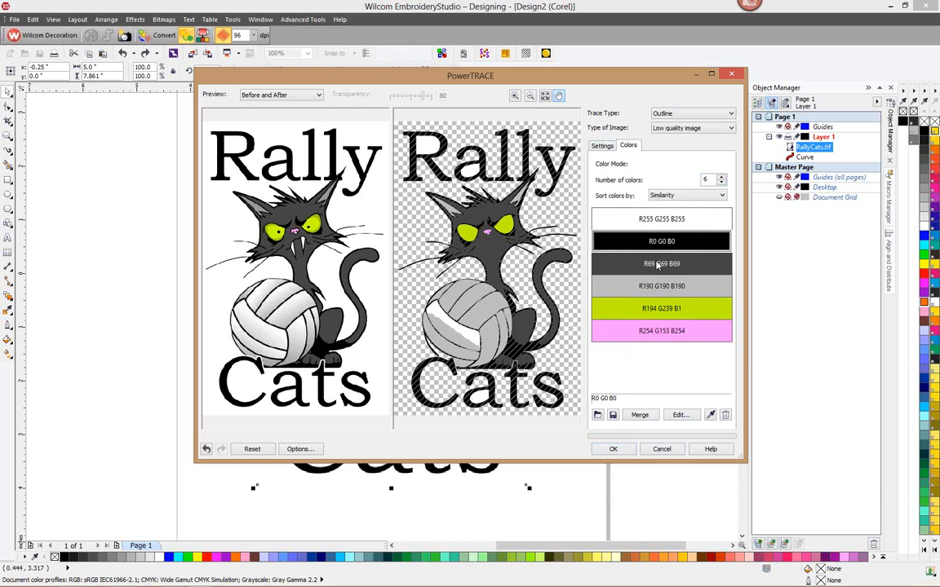
{"action": "left_click", "coordinate": [613, 449]}
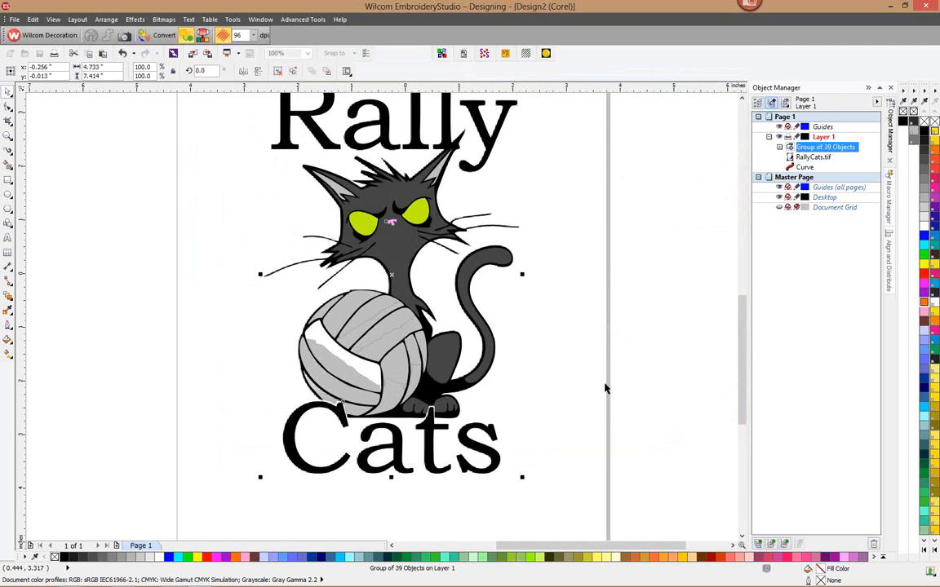
Move the original RallyCats bitmap about 8 inches left, off the page and beside the traced artwork
{"action": "key", "text": "F3"}
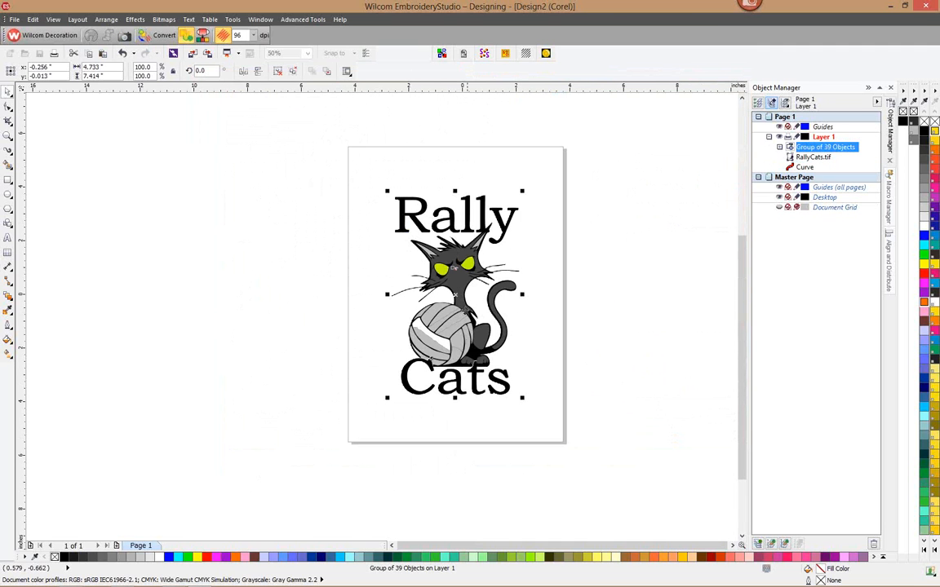
{"action": "key", "text": "Tab"}
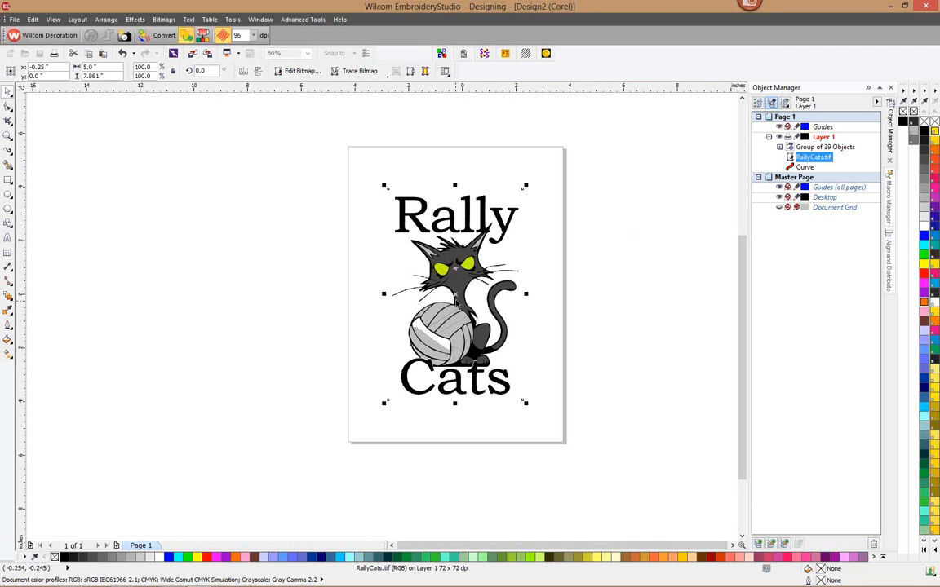
{"action": "left_click_drag", "start_coordinate": [445, 290], "coordinate": [233, 293]}
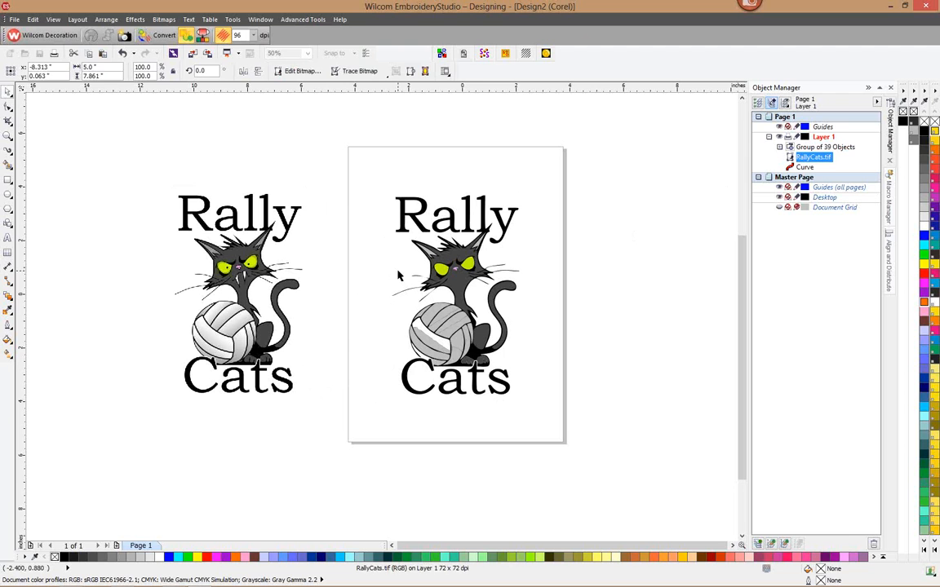
{"action": "left_click", "coordinate": [335, 260]}
Ungroup the traced RallyCats artwork on the page into its individual curves
{"action": "left_click_drag", "start_coordinate": [367, 188], "coordinate": [534, 407]}
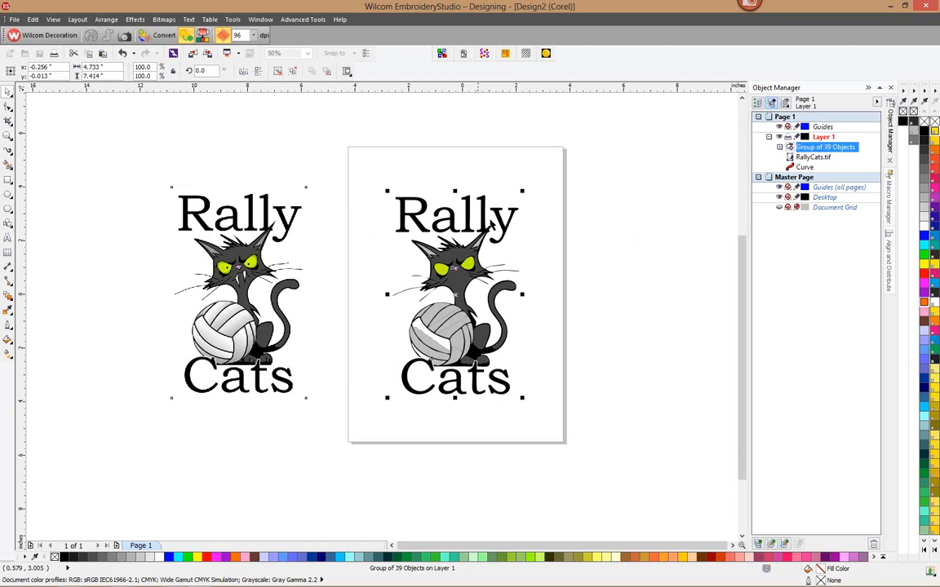
{"action": "right_click", "coordinate": [829, 147]}
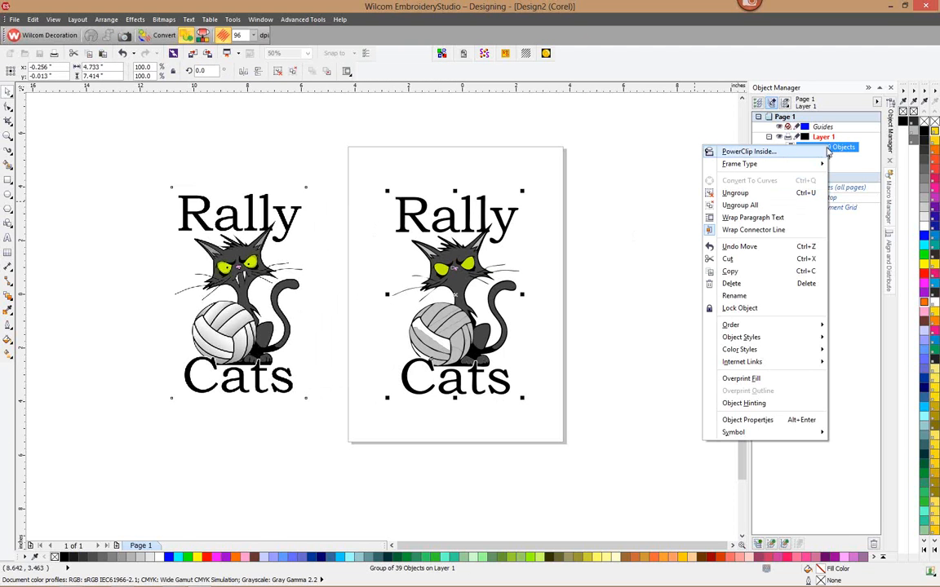
{"action": "mouse_move", "coordinate": [767, 169]}
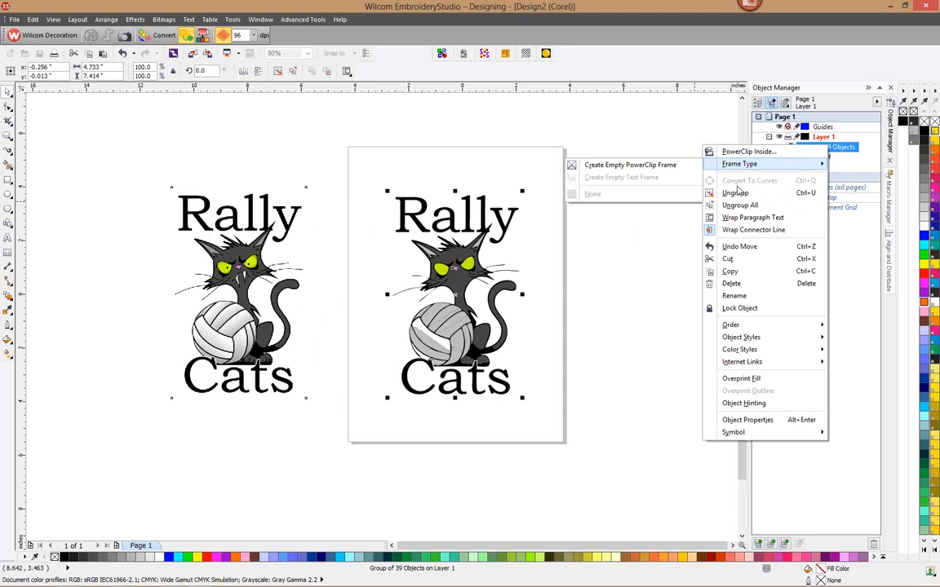
{"action": "left_click", "coordinate": [737, 193]}
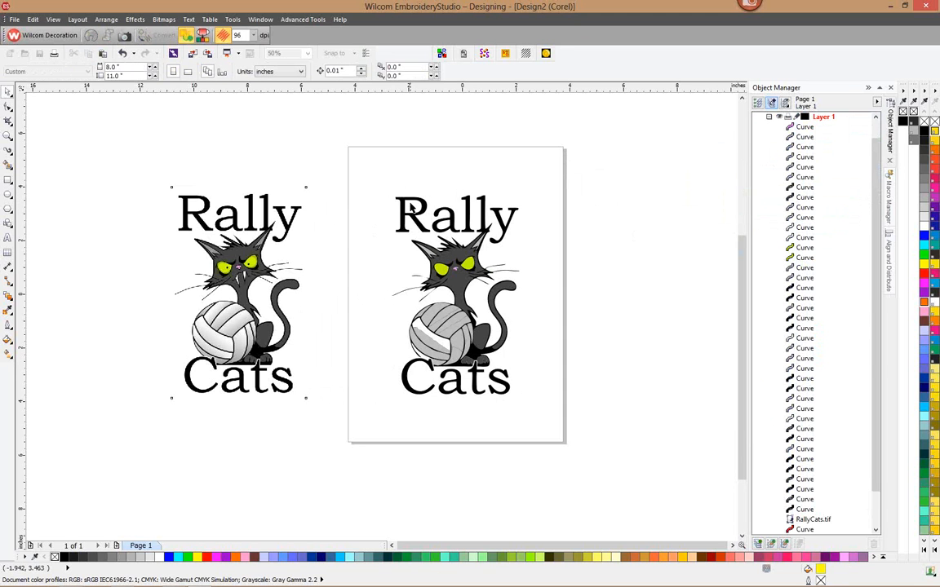
Try moving the white shape inside the traced R away from the letter and undo the move
{"action": "left_click", "coordinate": [411, 208]}
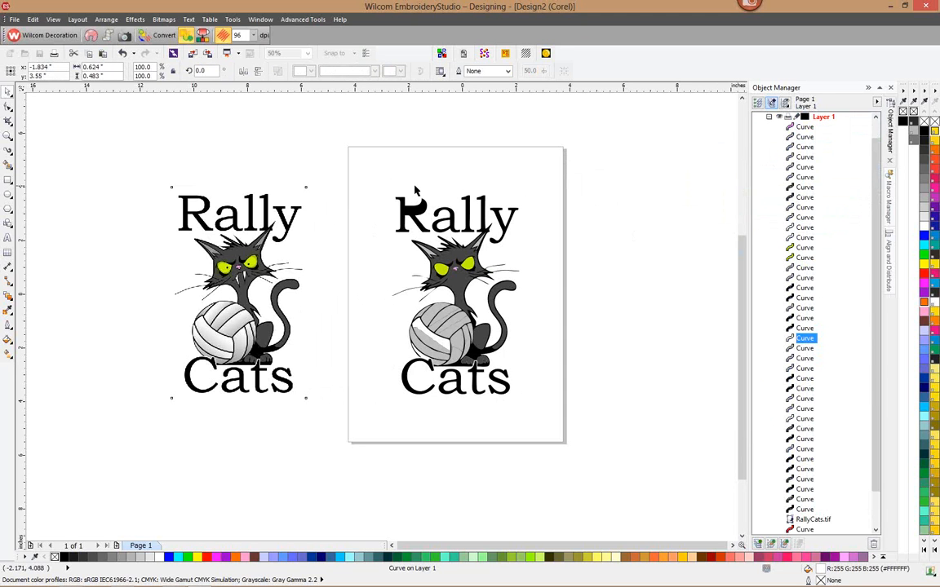
{"action": "left_click", "coordinate": [34, 20]}
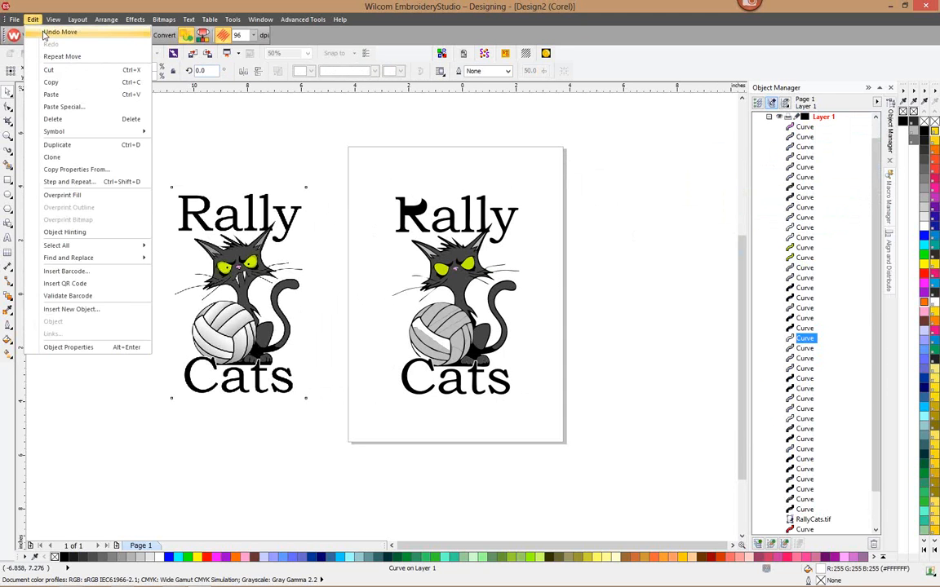
{"action": "left_click", "coordinate": [47, 30]}
Combine the traced letter R with its white inner shape into a single curve
{"action": "left_click_drag", "start_coordinate": [360, 165], "coordinate": [434, 238]}
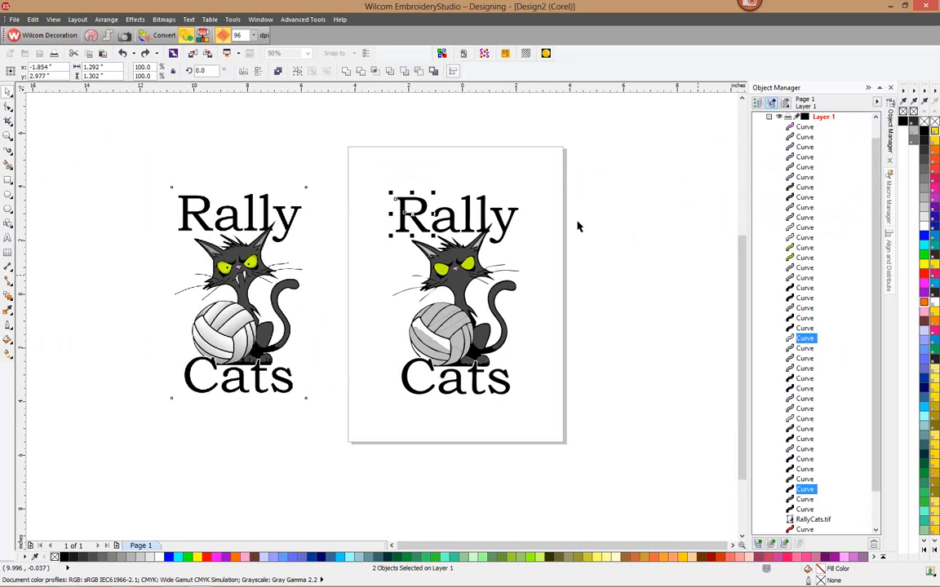
{"action": "left_click", "coordinate": [278, 72]}
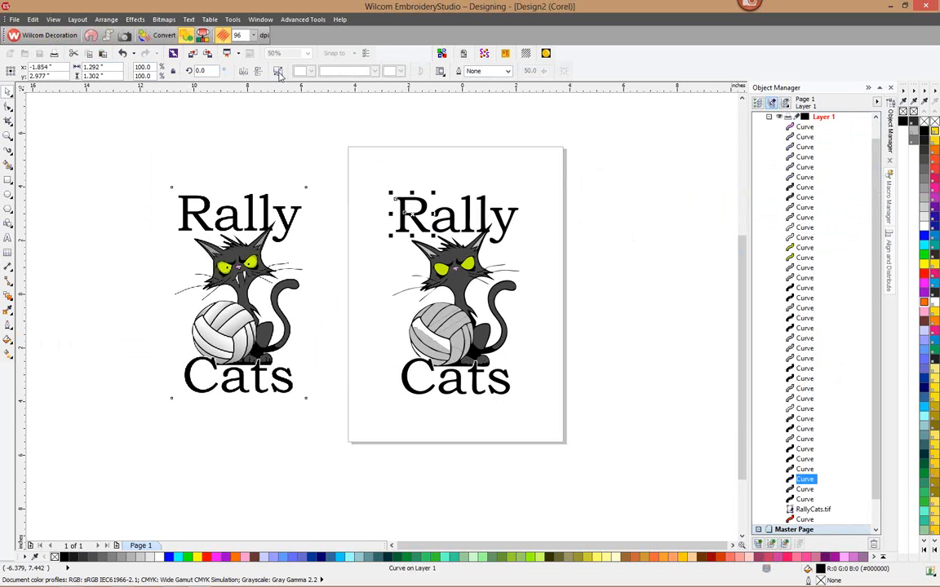
{"action": "left_click", "coordinate": [512, 184]}
Try moving the combined R slightly upward and undo the move
{"action": "left_click_drag", "start_coordinate": [420, 198], "coordinate": [420, 186]}
{"action": "left_click", "coordinate": [32, 19]}
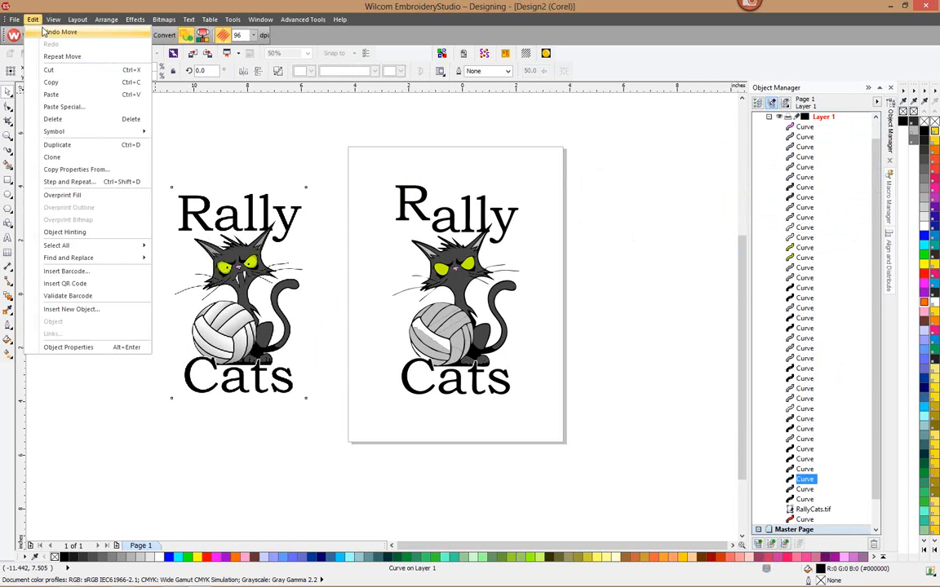
{"action": "left_click", "coordinate": [49, 31]}
{"action": "left_click", "coordinate": [484, 221]}
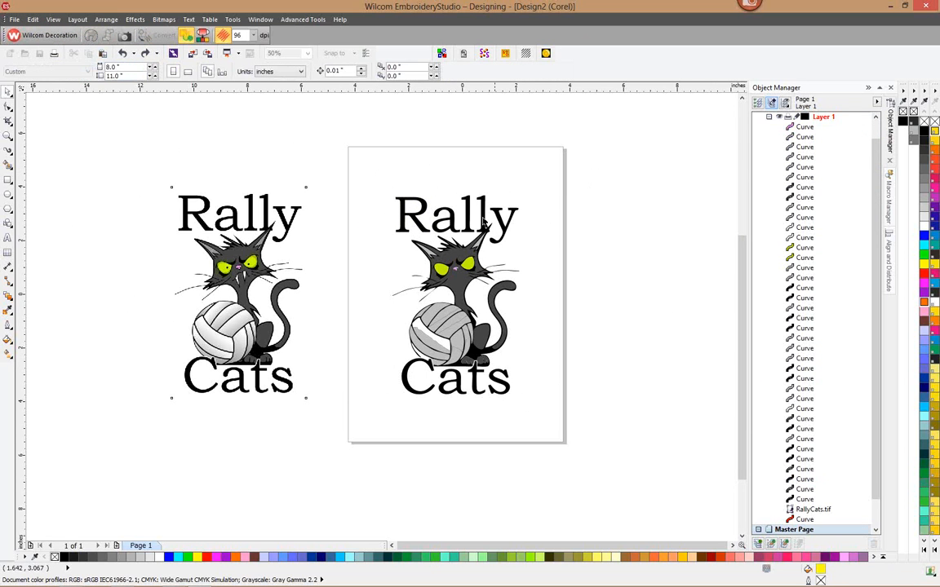
Combine the letter a in Rally with its white inner shape and move it slightly upward
{"action": "left_click", "coordinate": [442, 228]}
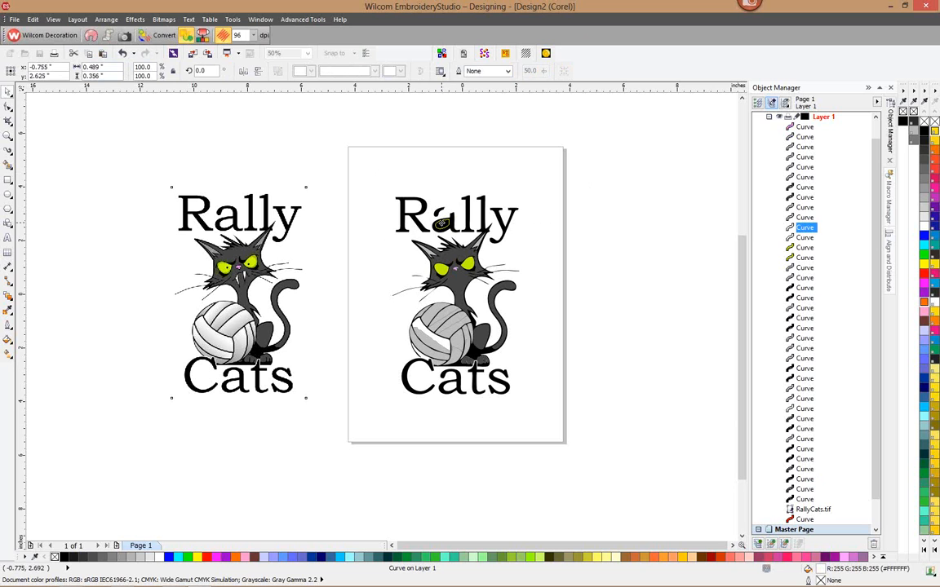
{"action": "left_click", "coordinate": [440, 189]}
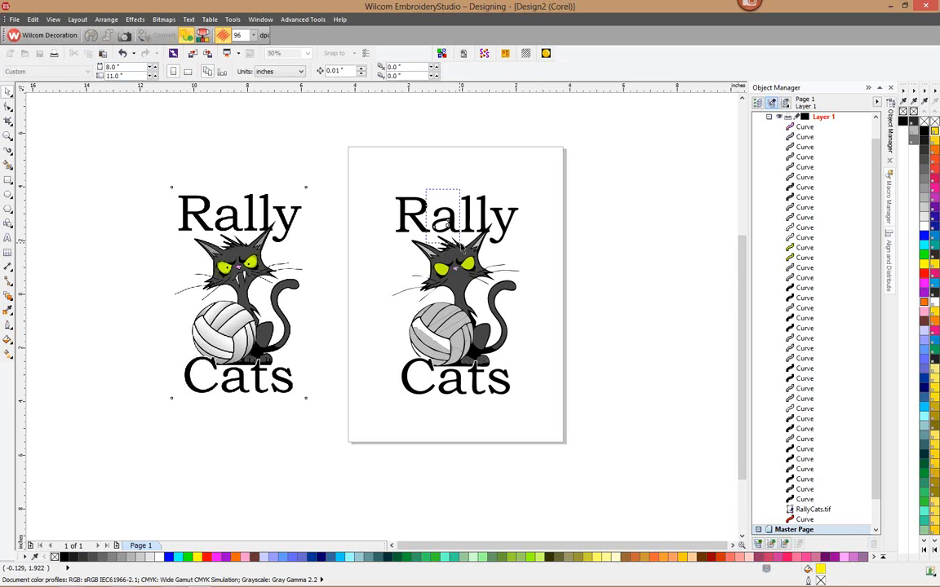
{"action": "left_click_drag", "start_coordinate": [460, 243], "coordinate": [457, 242]}
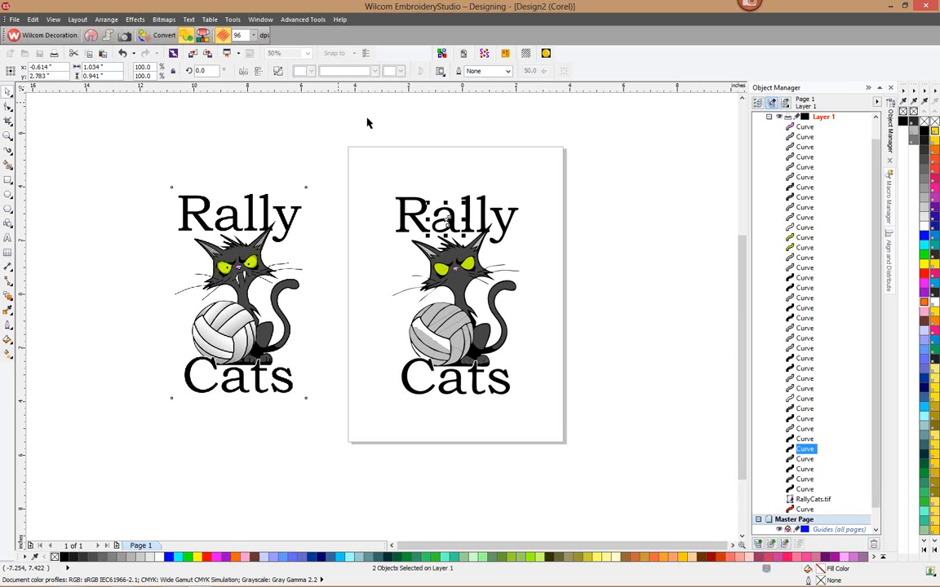
{"action": "key", "text": "Delete"}
{"action": "left_click_drag", "start_coordinate": [450, 191], "coordinate": [448, 213]}
{"action": "left_click", "coordinate": [503, 172]}
Select the Rally lettering together with the cat's head, eyes and nose curves and convert them to embroidery
{"action": "left_click_drag", "start_coordinate": [337, 159], "coordinate": [555, 262]}
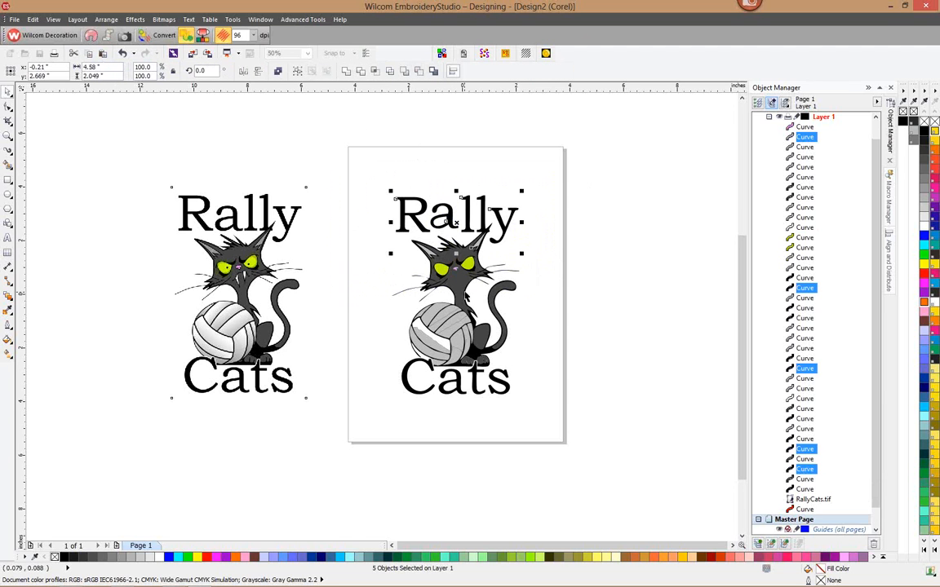
{"action": "left_click", "coordinate": [425, 263]}
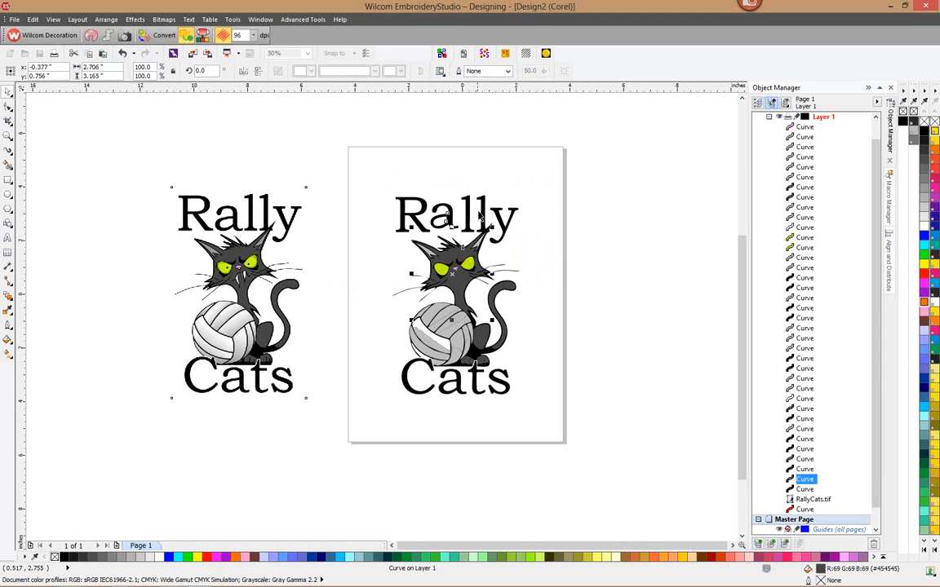
{"action": "left_click_drag", "start_coordinate": [536, 183], "coordinate": [369, 279]}
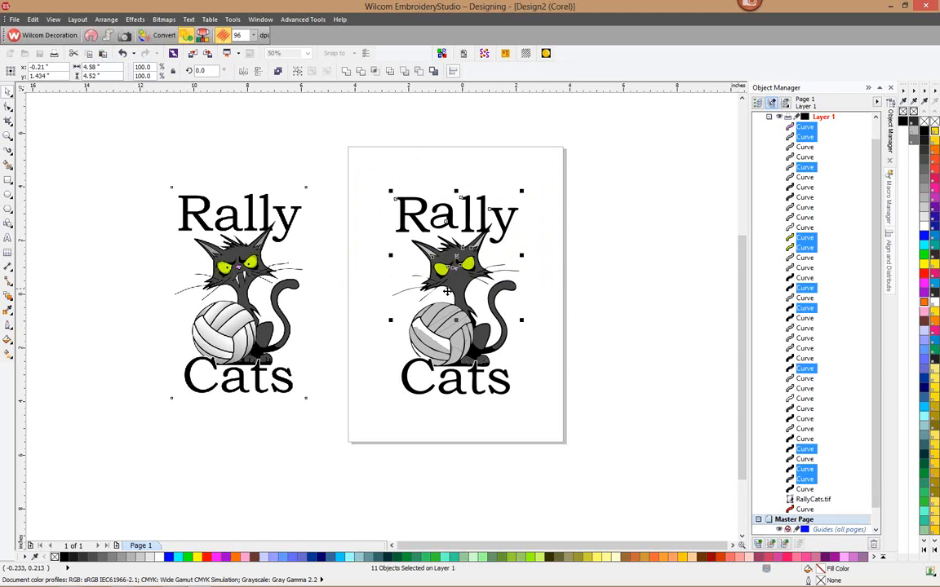
{"action": "left_click", "coordinate": [403, 263], "text": "shift"}
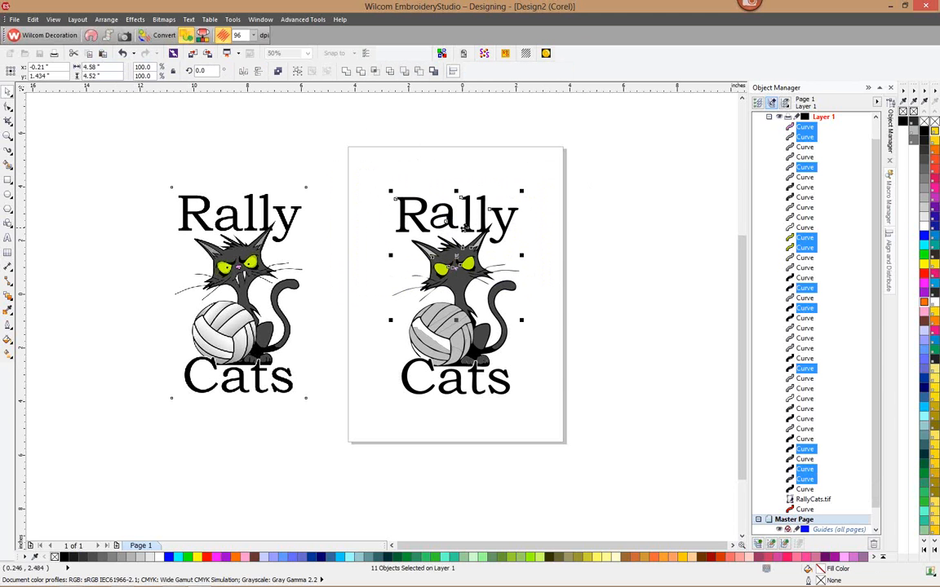
{"action": "left_click", "coordinate": [155, 35]}
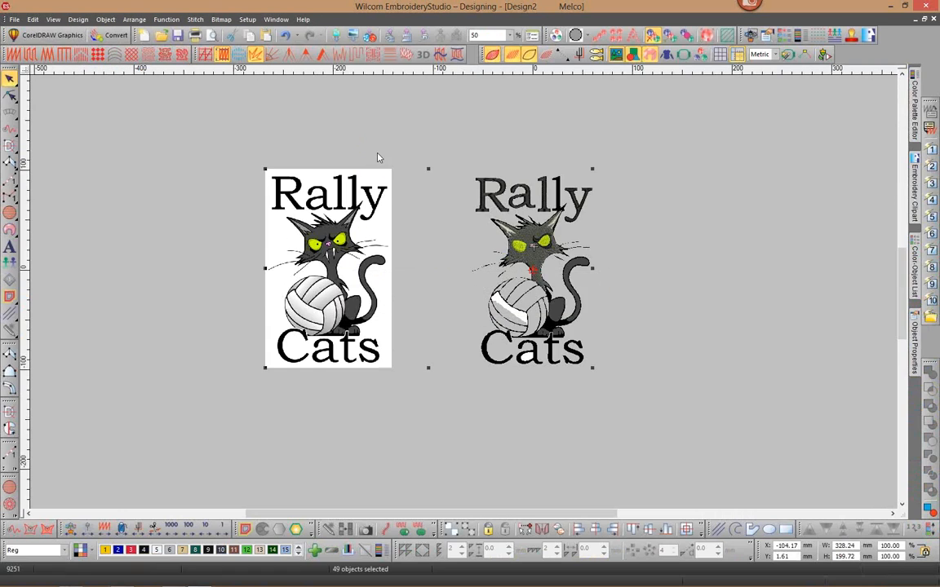
Examine the converted stitches on the cat's head and neck at close range
{"action": "key", "text": "z"}
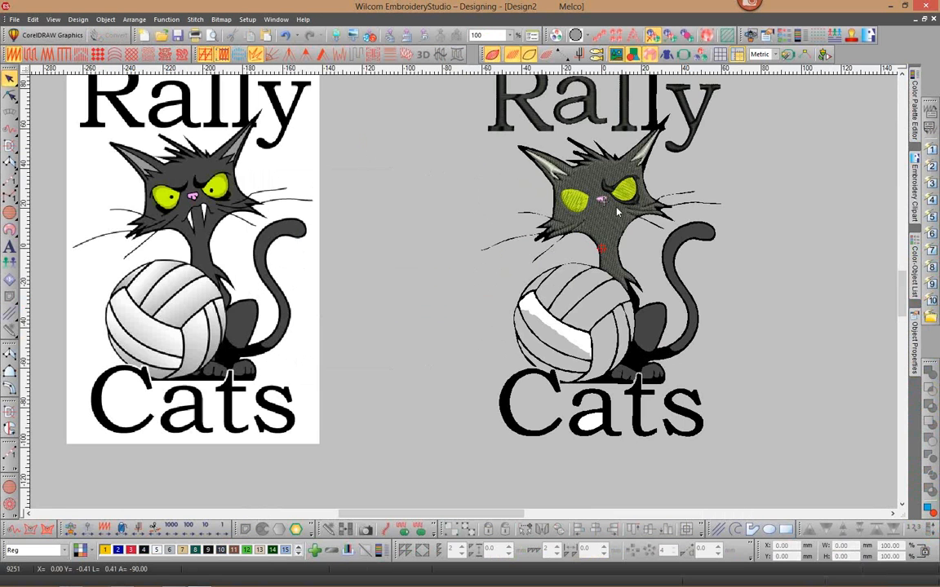
{"action": "key", "text": "z"}
{"action": "key", "text": "shift+z"}
{"action": "key", "text": "z"}
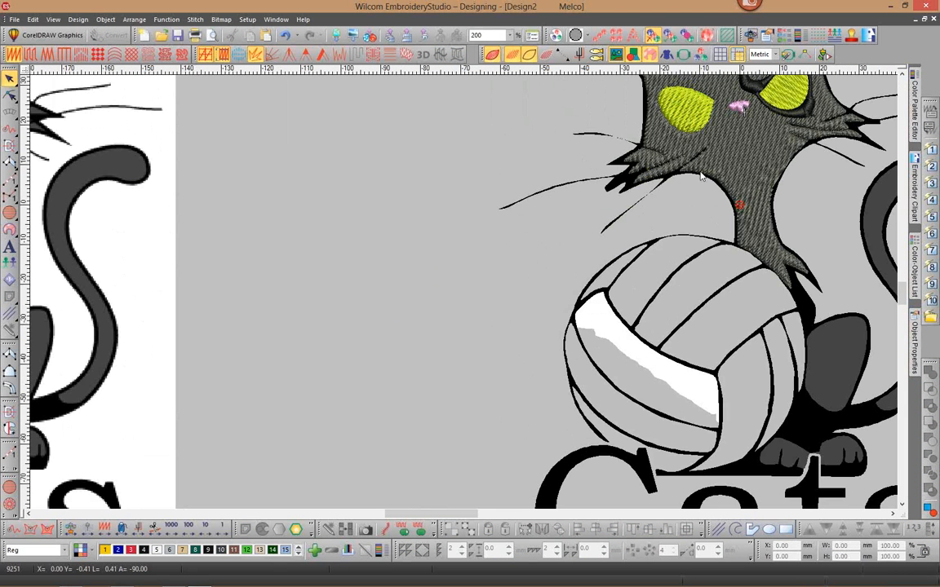
Undo the embroidery conversion of the lettering and cat, and switch to CorelDRAW Graphics with the letter R in Rally selected
{"action": "left_click", "coordinate": [903, 80]}
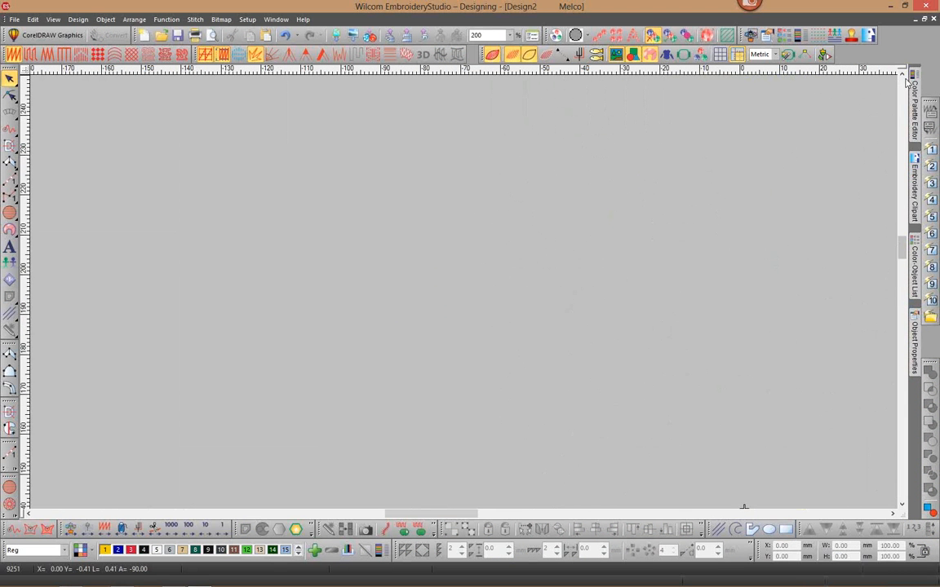
{"action": "left_click", "coordinate": [903, 395]}
{"action": "left_click", "coordinate": [903, 394]}
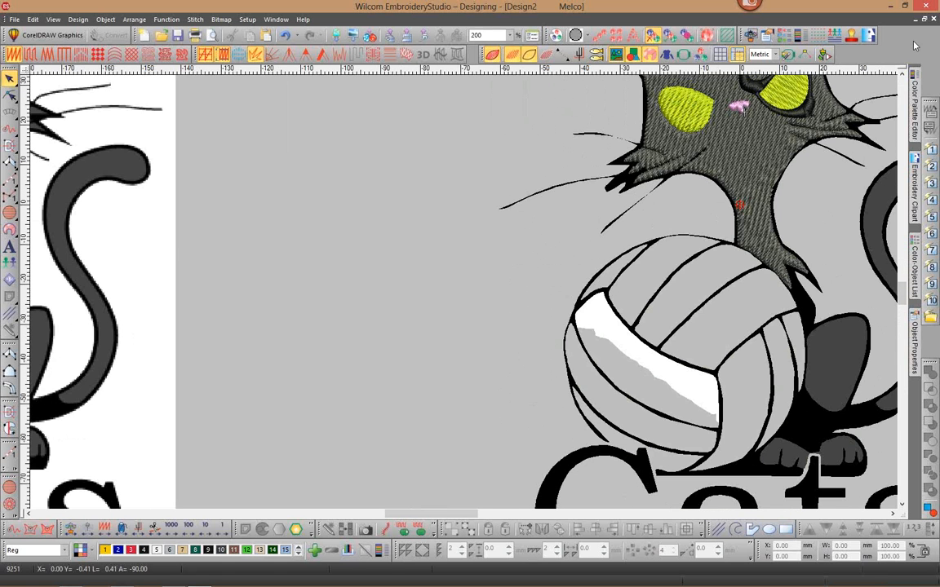
{"action": "scroll", "coordinate": [560, 195], "scroll_direction": "up", "scroll_amount": 5}
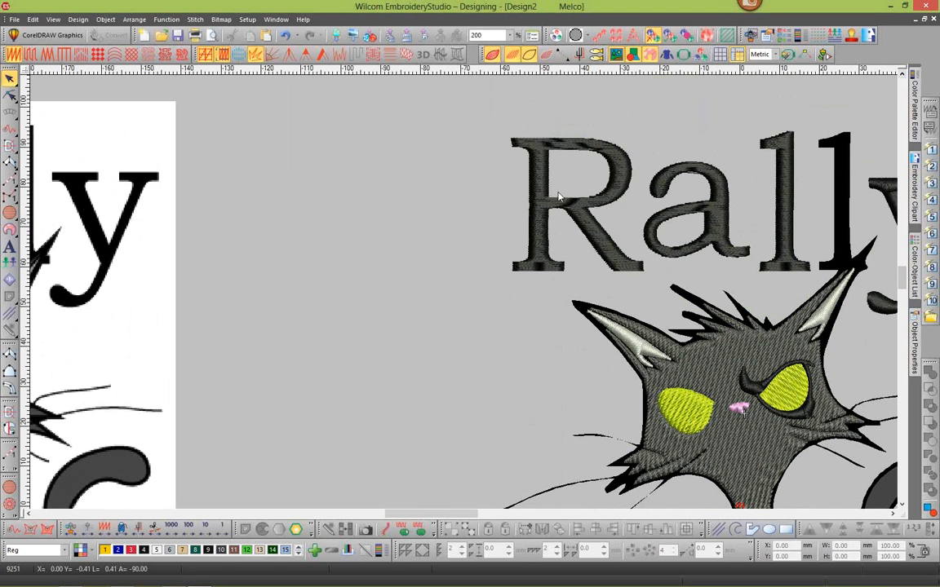
{"action": "left_click", "coordinate": [559, 196]}
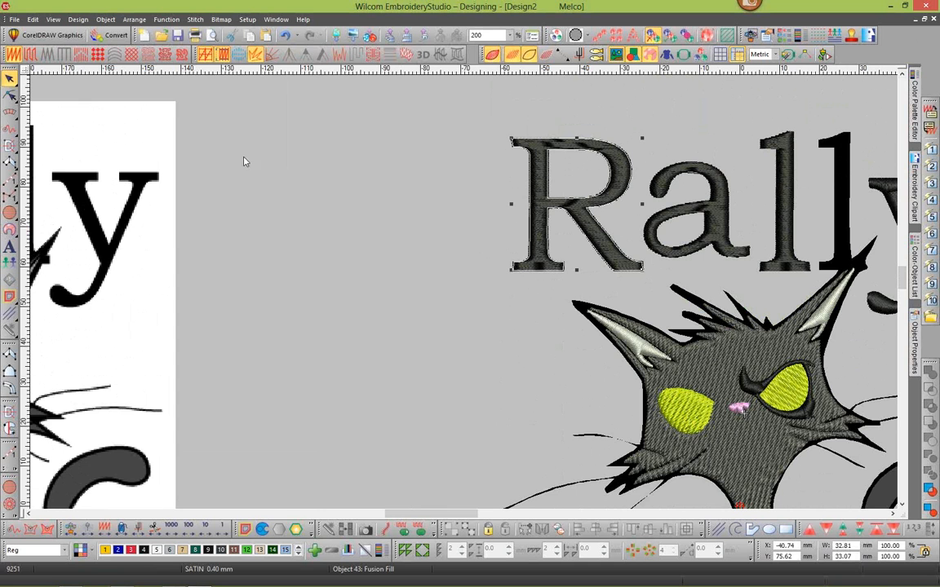
{"action": "left_click", "coordinate": [34, 20]}
{"action": "left_click", "coordinate": [41, 31]}
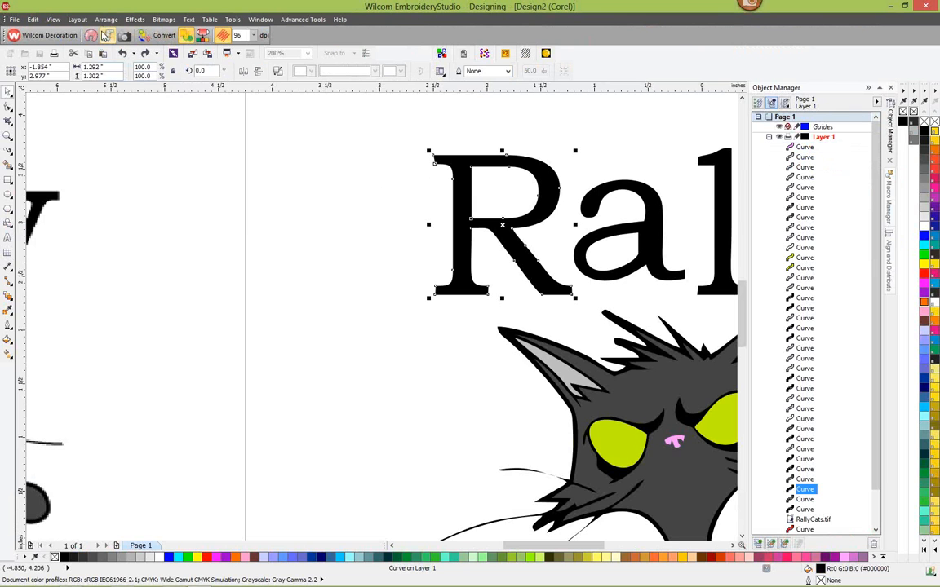
Assign Turning Satin to the letters R and a in Rally
{"action": "left_click", "coordinate": [107, 35]}
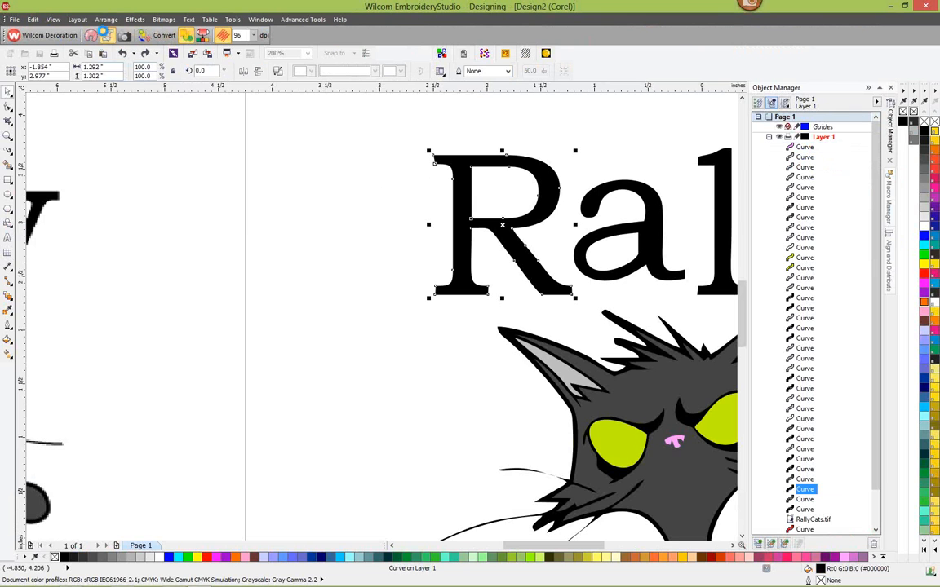
{"action": "left_click", "coordinate": [552, 181]}
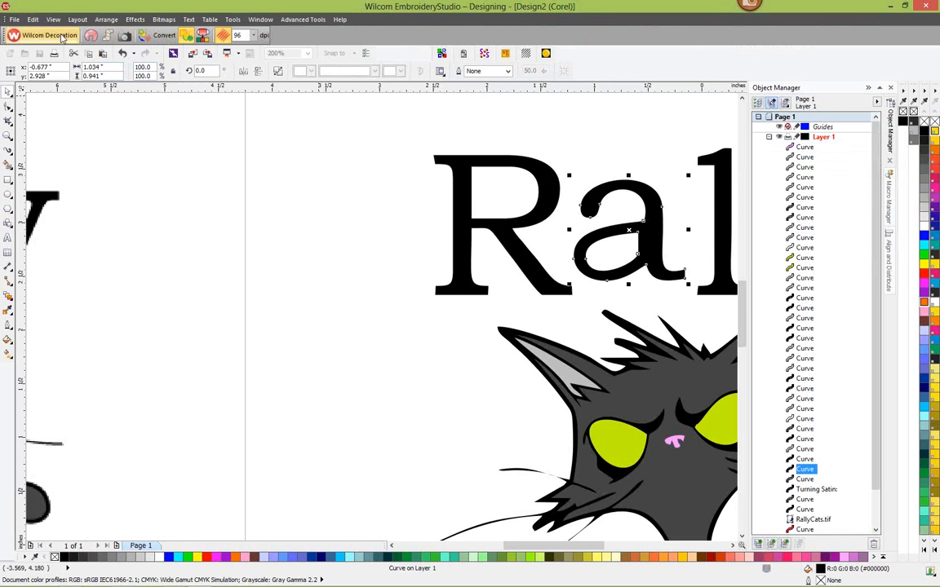
{"action": "left_click", "coordinate": [107, 36]}
Select the Turning Satin letters R and a together and convert them to embroidery
{"action": "left_click", "coordinate": [470, 172]}
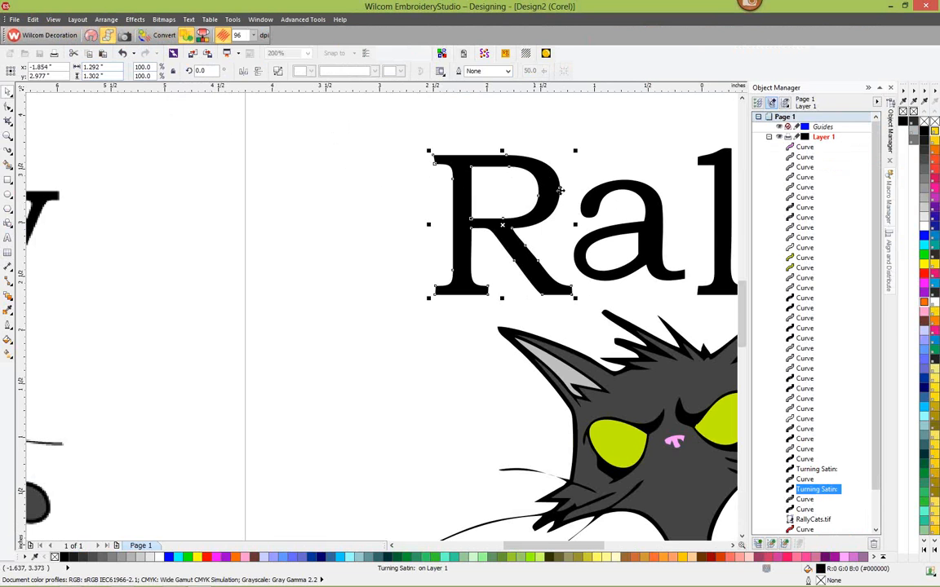
{"action": "left_click", "coordinate": [548, 178]}
{"action": "left_click", "coordinate": [502, 172], "text": "shift"}
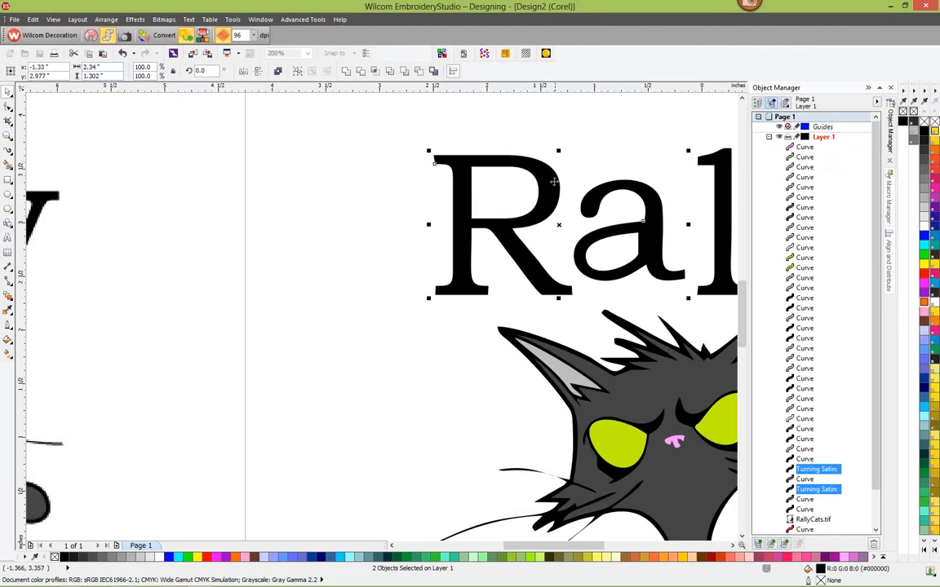
{"action": "left_click", "coordinate": [166, 36]}
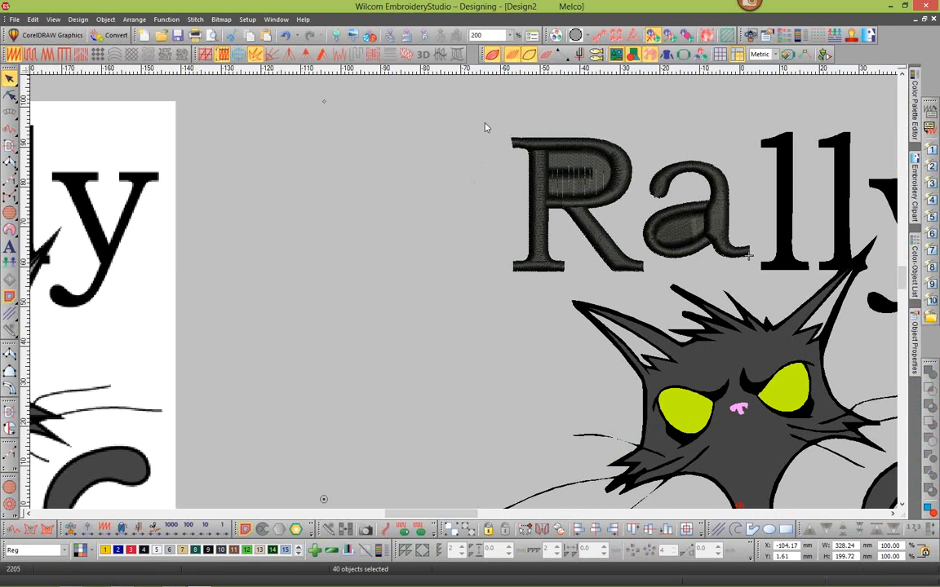
Break apart the embroidered R and a into separate satin objects from the Color-Object List
{"action": "left_click", "coordinate": [902, 276]}
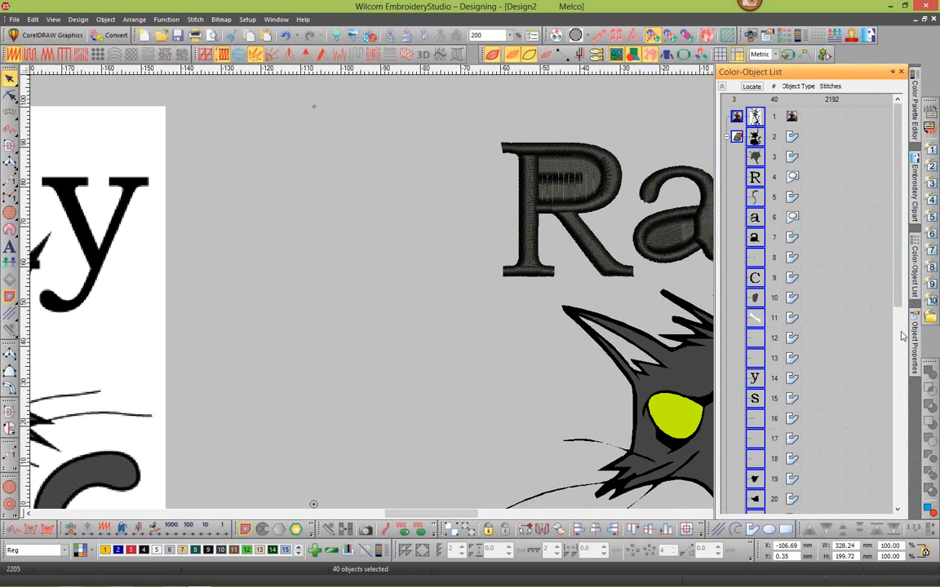
{"action": "left_click_drag", "start_coordinate": [897, 295], "coordinate": [885, 494]}
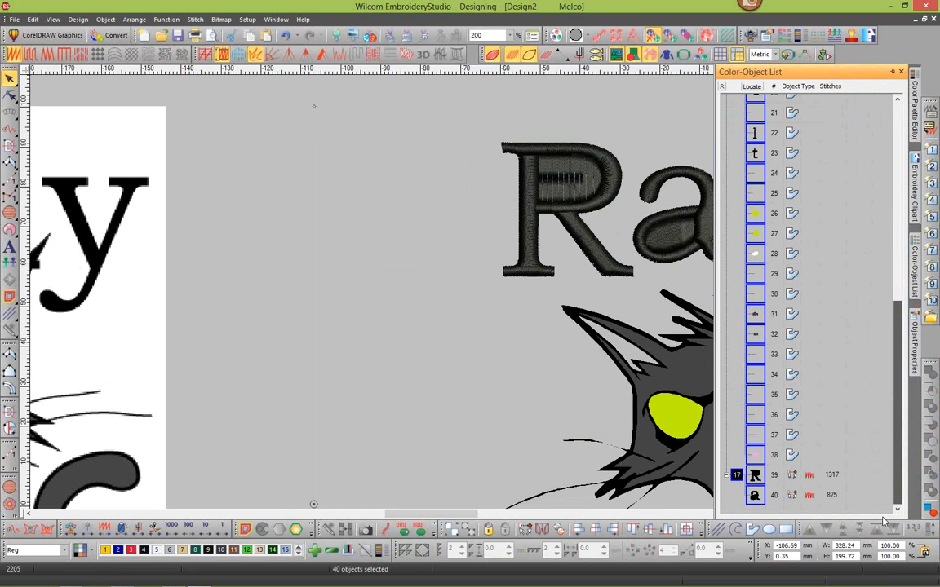
{"action": "right_click", "coordinate": [754, 474]}
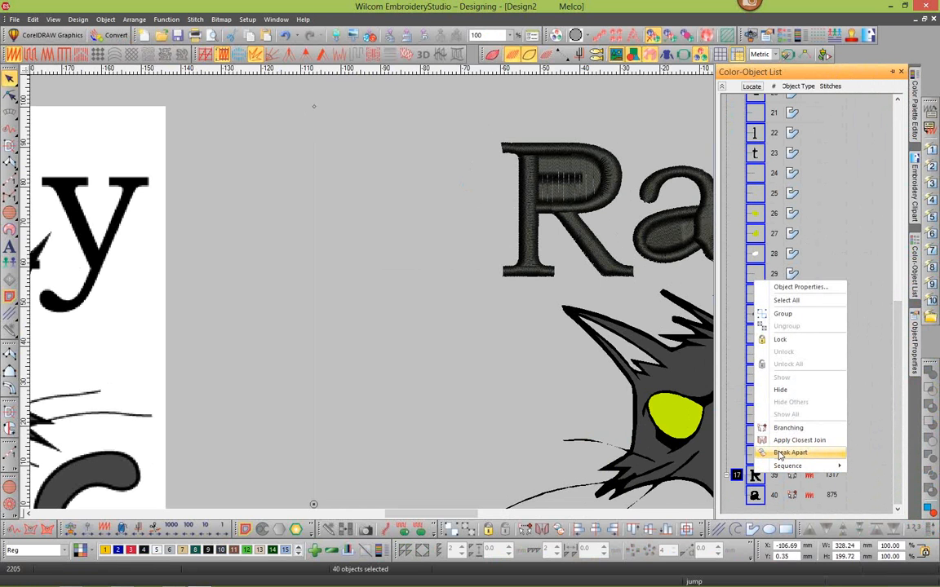
{"action": "left_click", "coordinate": [788, 453]}
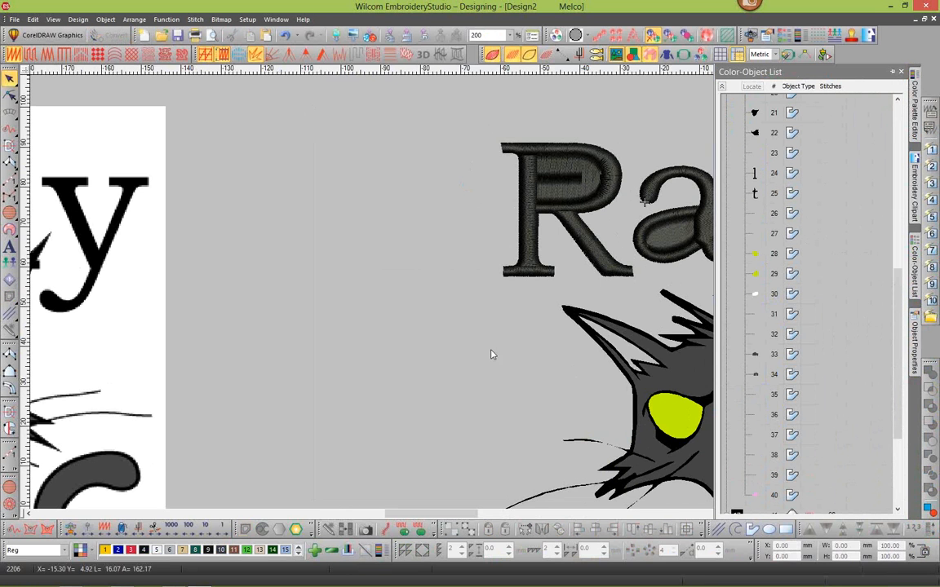
Delete the satin fills inside the R and a, and move the R's separate satin segments away to the left of the lettering
{"action": "left_click", "coordinate": [567, 216]}
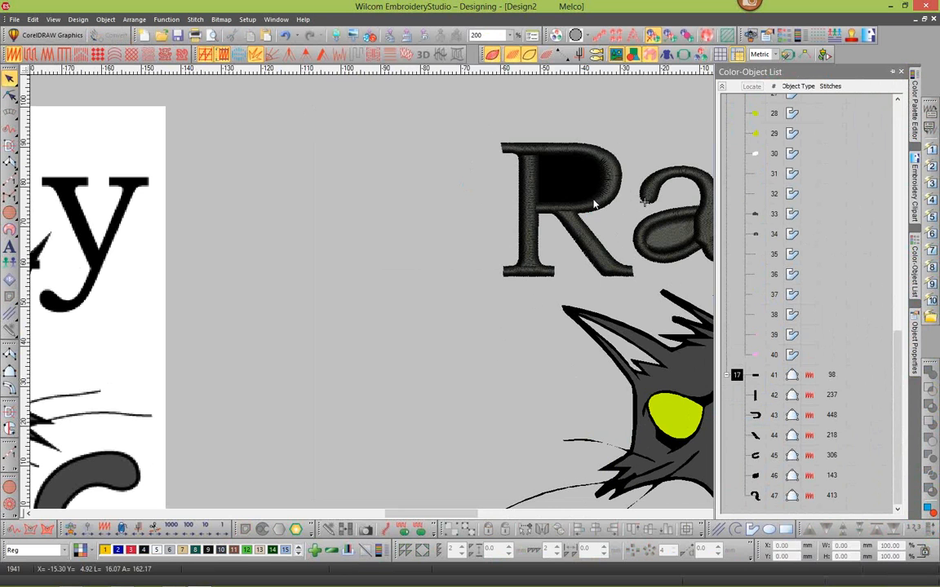
{"action": "left_click_drag", "start_coordinate": [593, 204], "coordinate": [440, 204]}
{"action": "left_click_drag", "start_coordinate": [532, 243], "coordinate": [416, 243]}
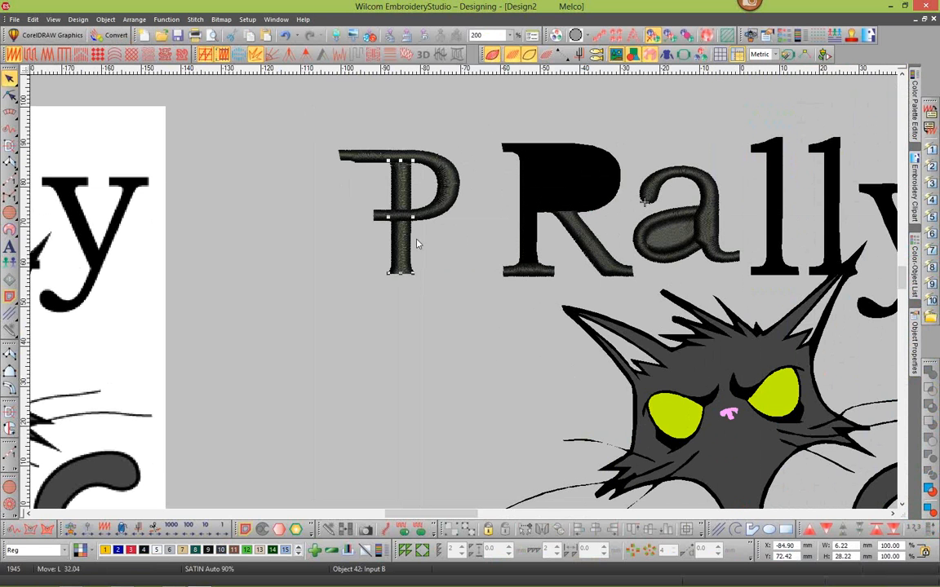
{"action": "left_click_drag", "start_coordinate": [569, 252], "coordinate": [346, 288]}
{"action": "left_click", "coordinate": [675, 274]}
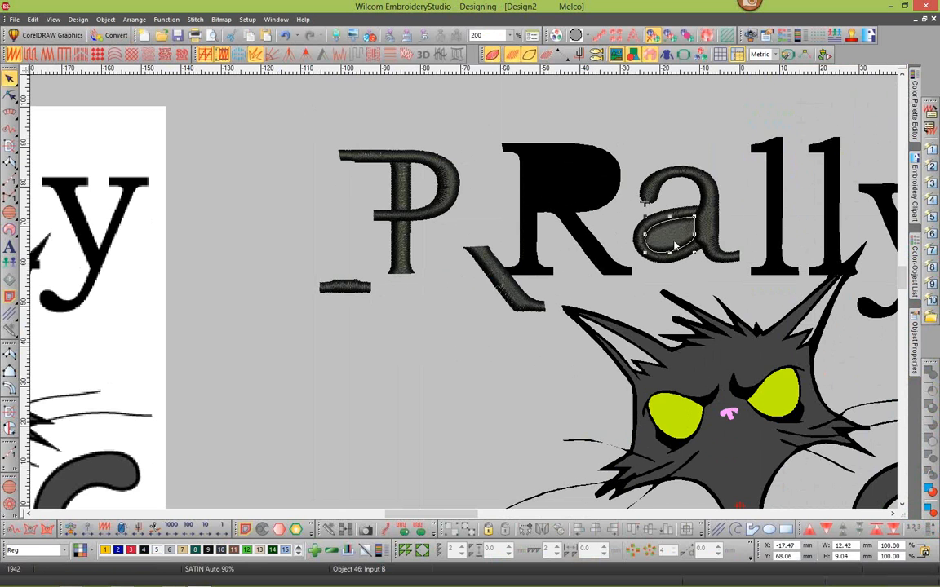
{"action": "scroll", "coordinate": [652, 163], "scroll_direction": "down", "scroll_amount": 1}
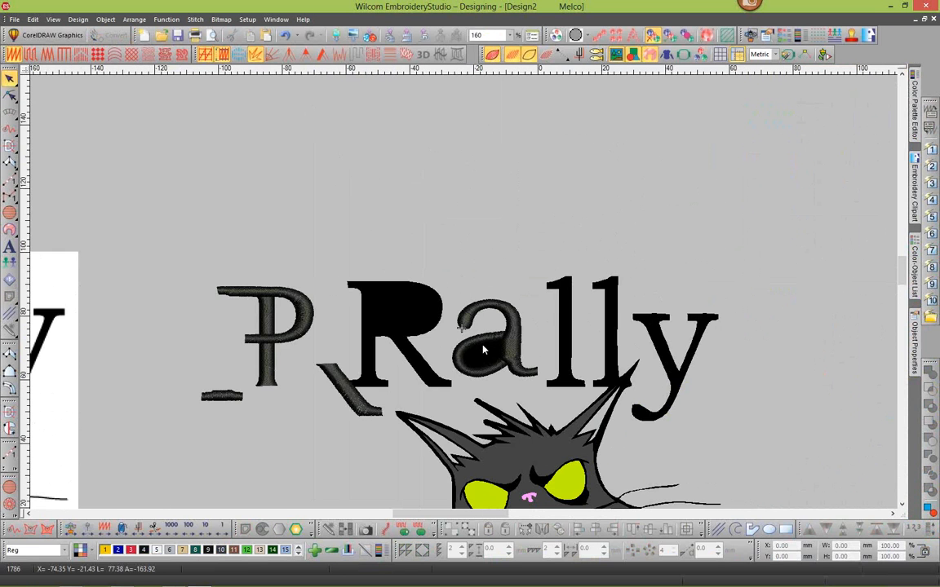
Show the whole design, then select and delete every object in it
{"action": "scroll", "coordinate": [483, 346], "scroll_direction": "down", "scroll_amount": 2}
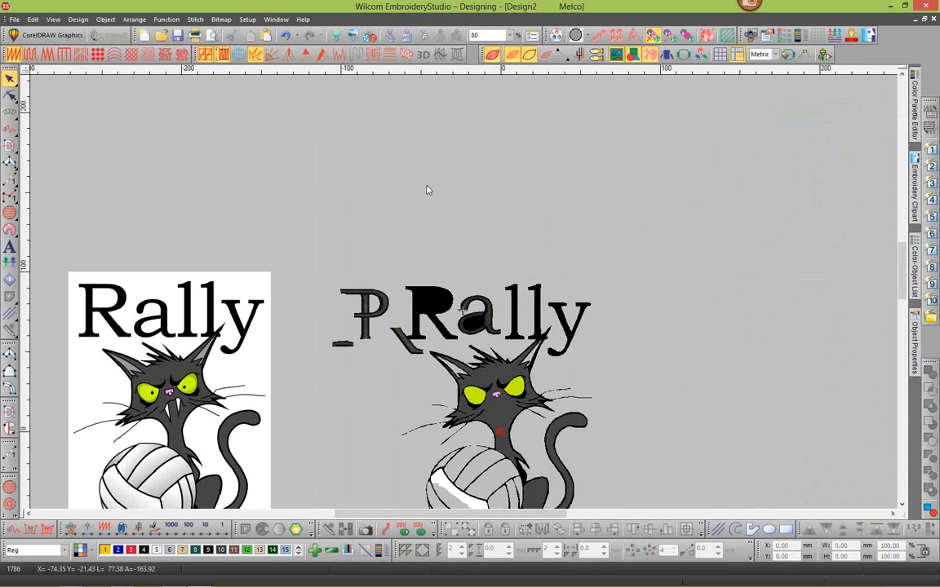
{"action": "key", "text": "0"}
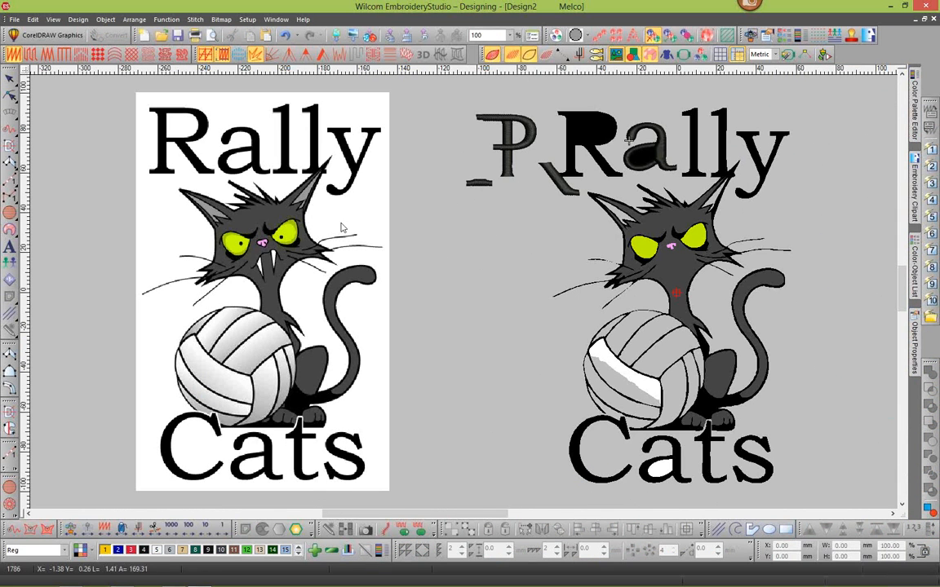
{"action": "key", "text": "ctrl+a"}
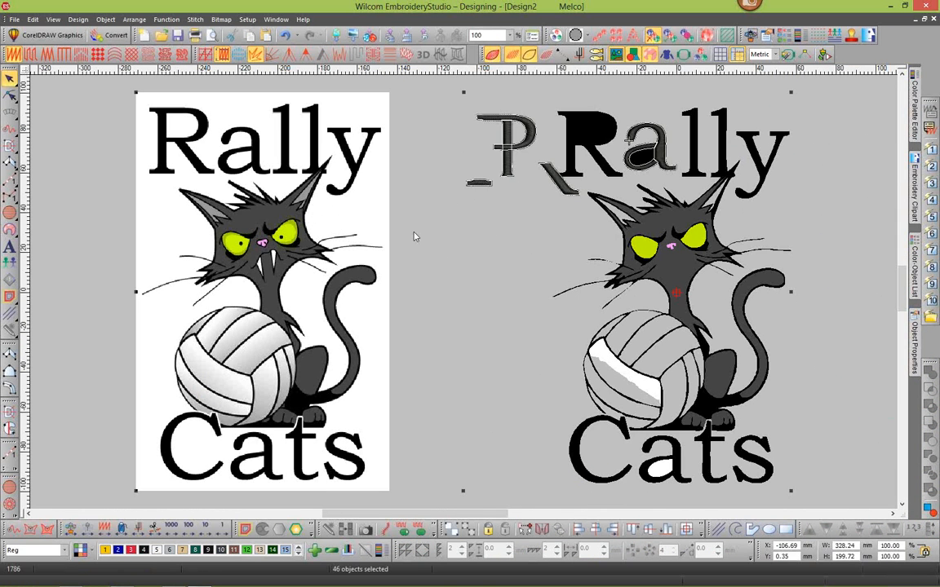
{"action": "key", "text": "Delete"}
Switch to the ATC training class design and delete the discount code text together with the tutorials offer line
{"action": "left_click", "coordinate": [275, 19]}
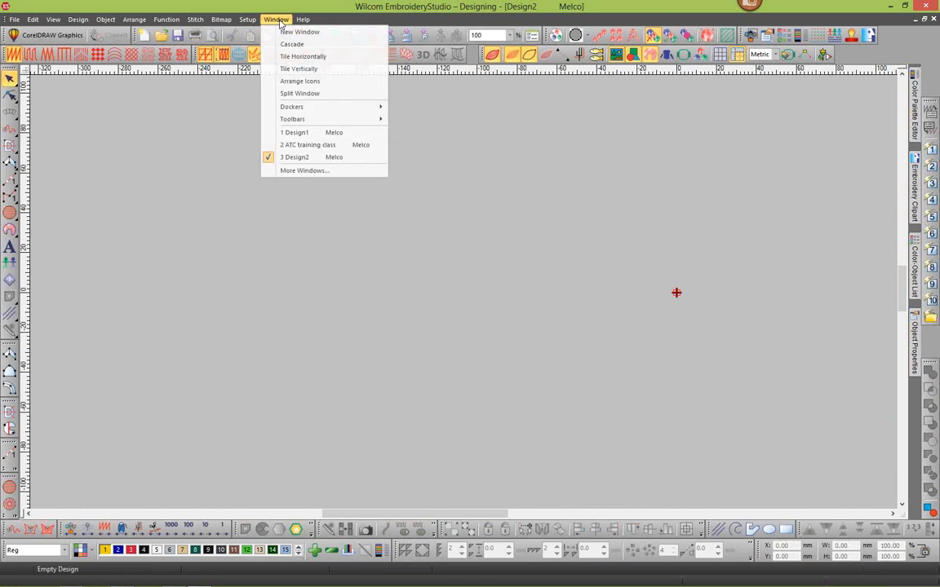
{"action": "left_click", "coordinate": [280, 144]}
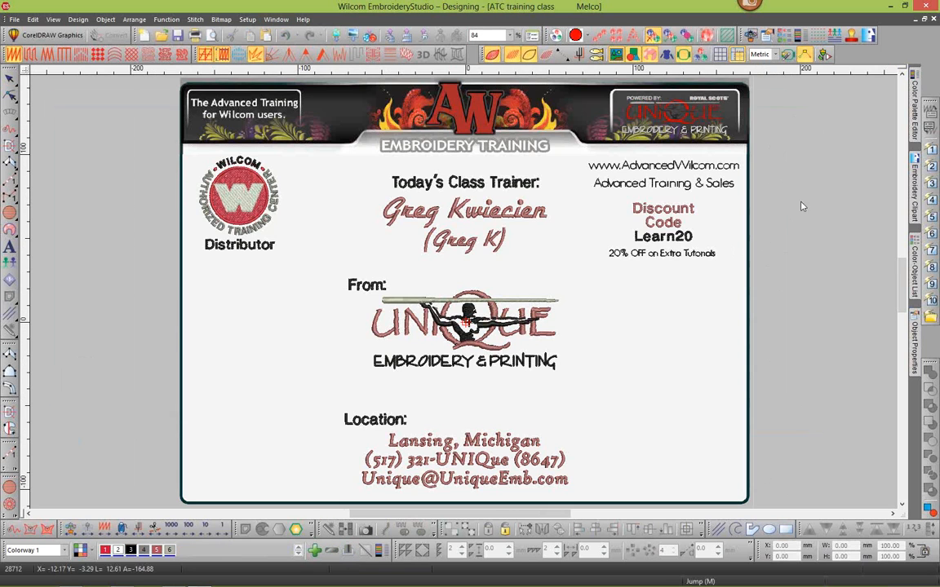
{"action": "left_click_drag", "start_coordinate": [738, 194], "coordinate": [564, 269]}
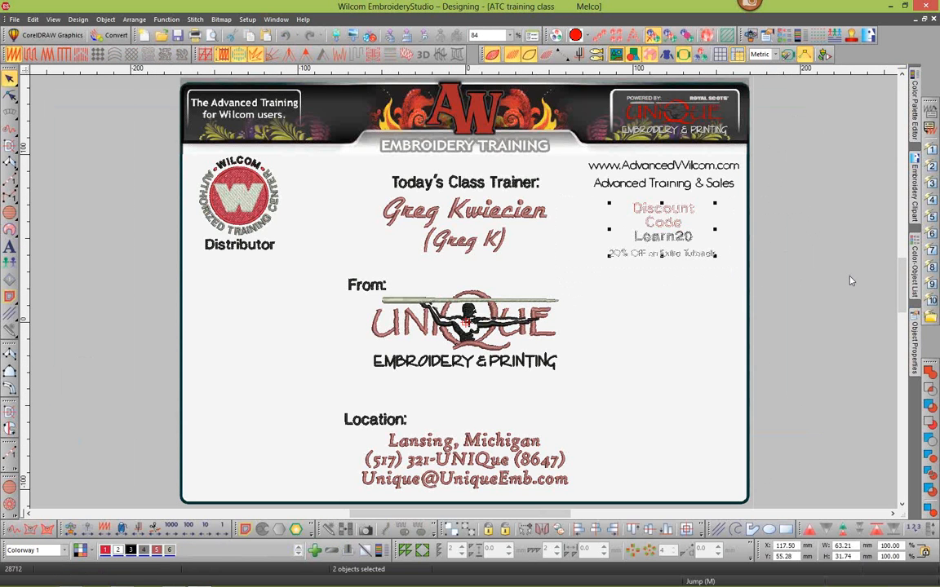
{"action": "left_click", "coordinate": [806, 256]}
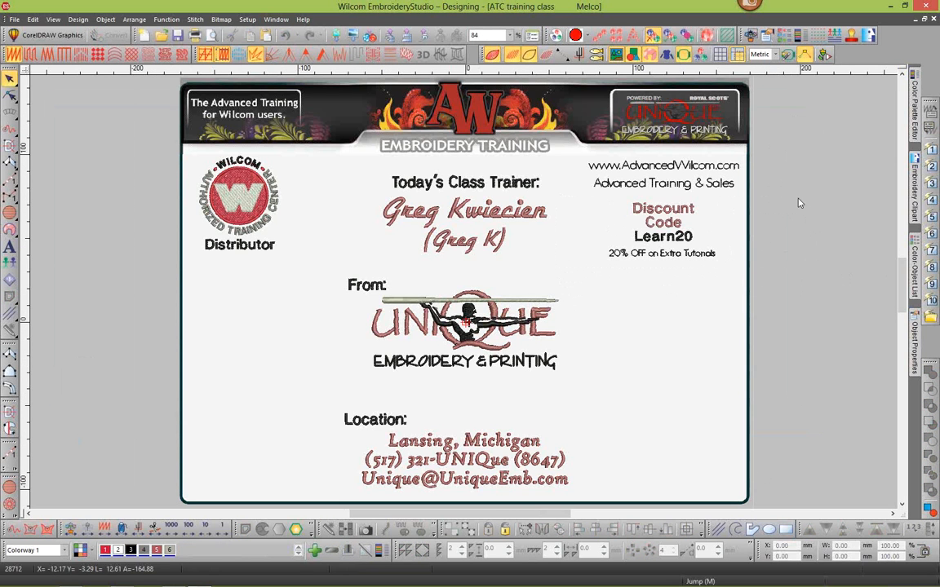
{"action": "left_click_drag", "start_coordinate": [724, 199], "coordinate": [565, 273]}
{"action": "key", "text": "Delete"}
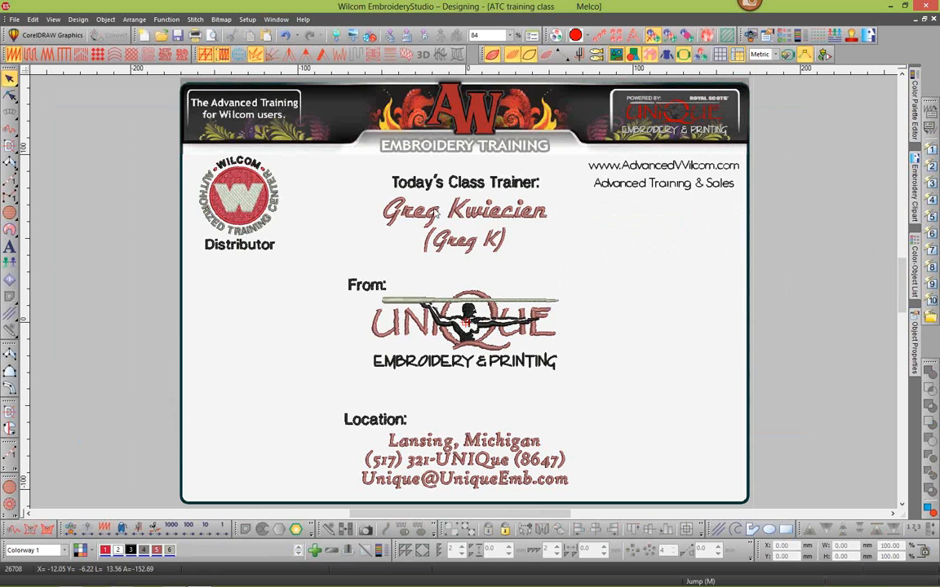